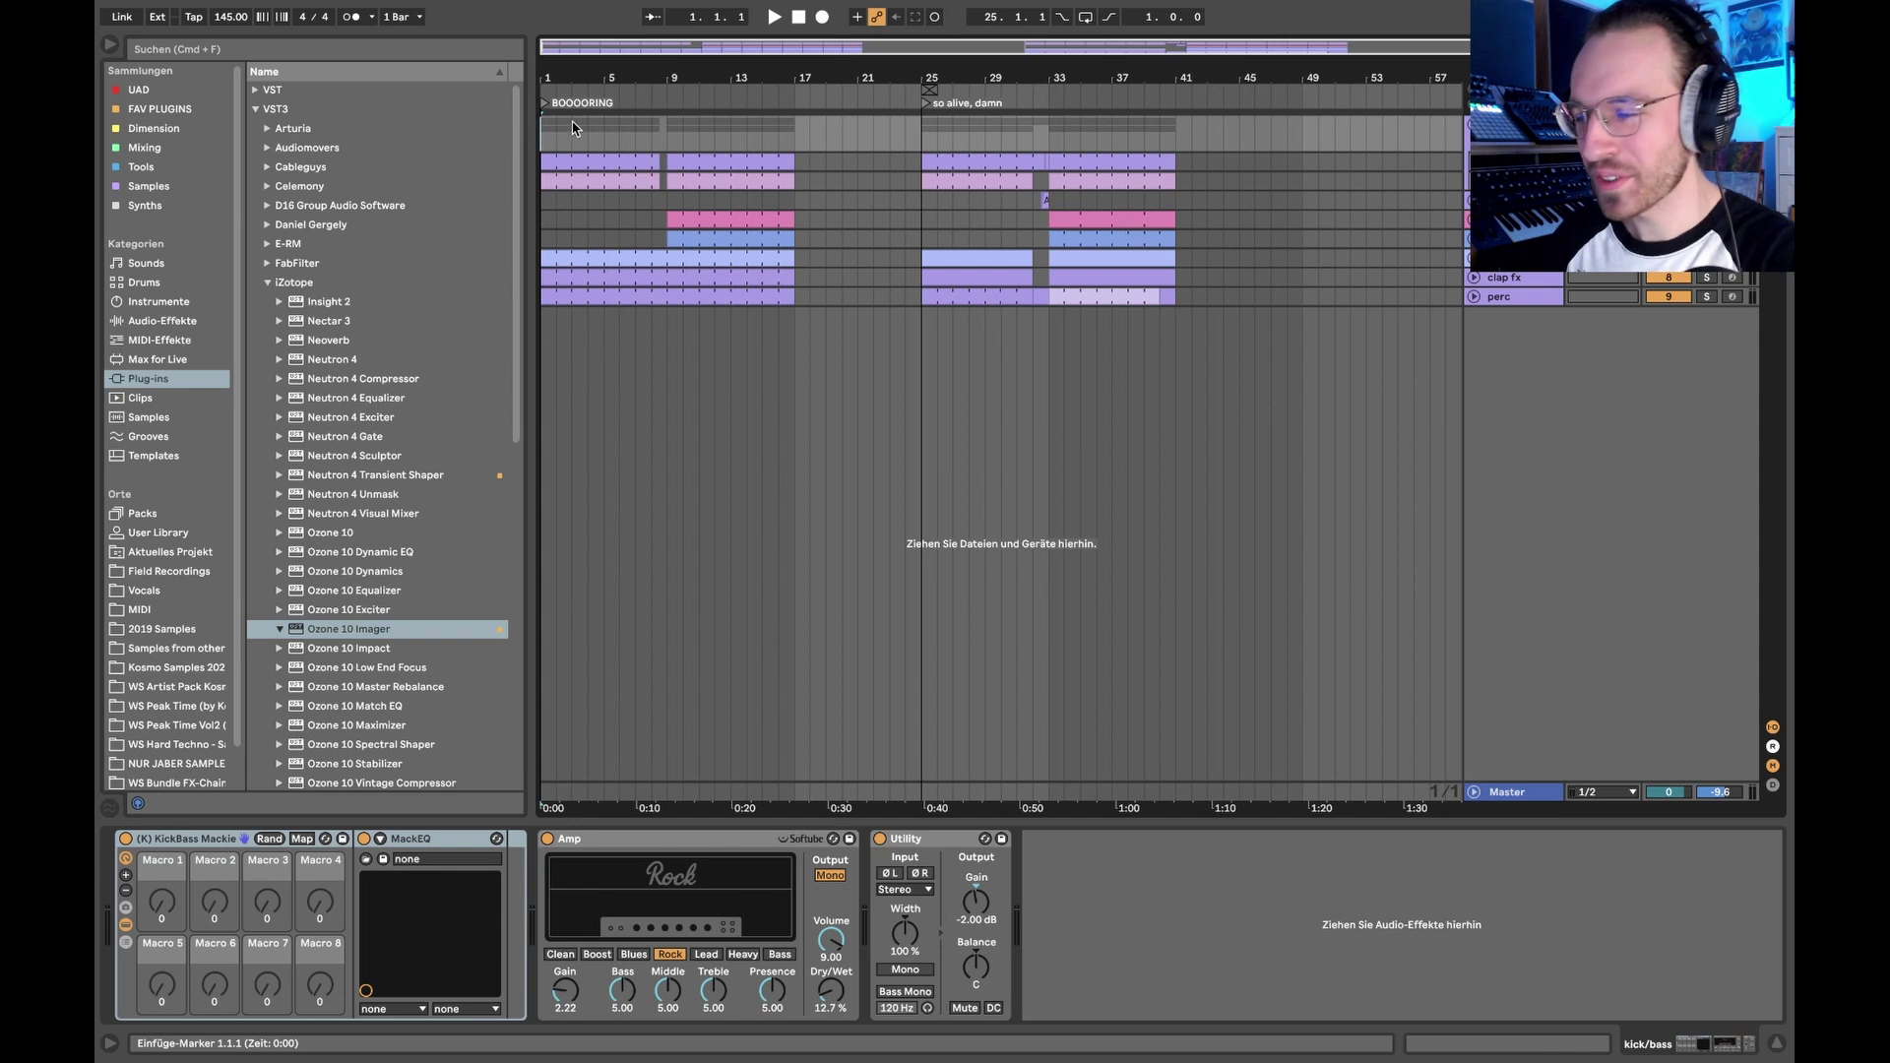
Step: Play the arrangement from the start of the BOOOORING section
key(space)
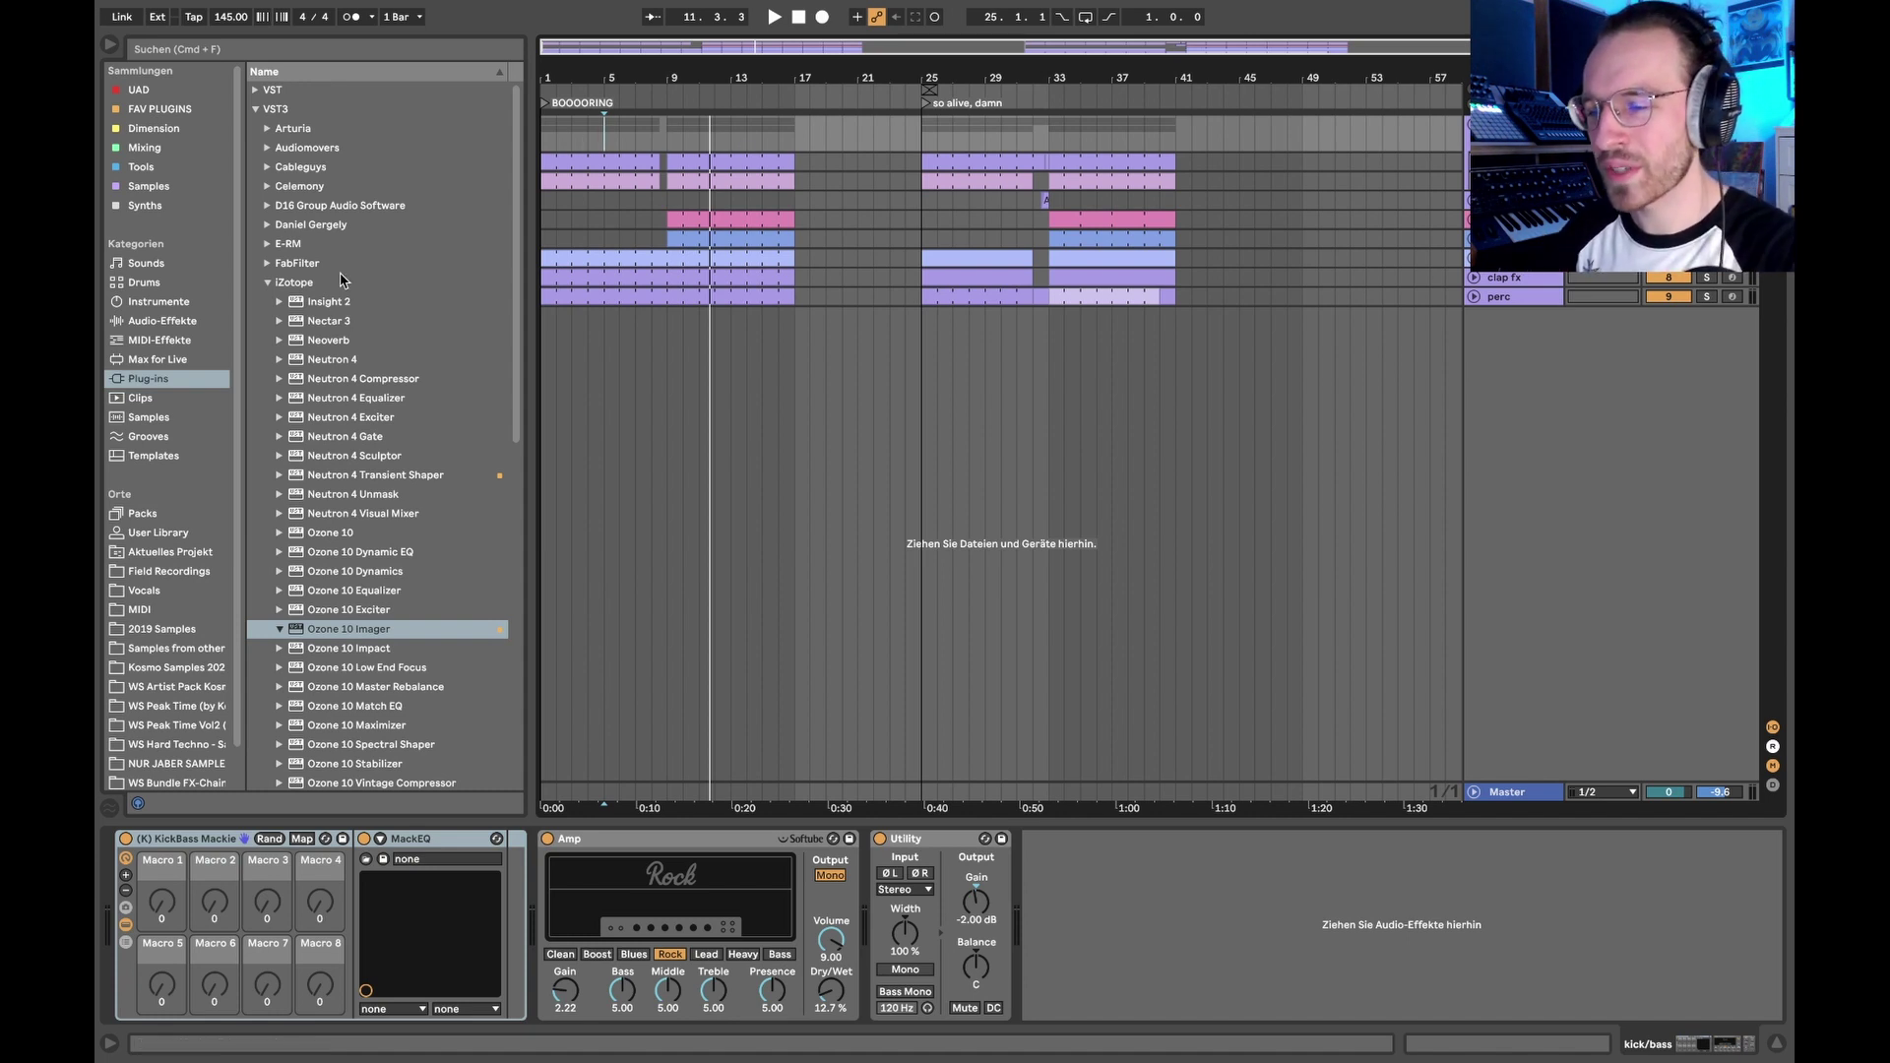
click(604, 202)
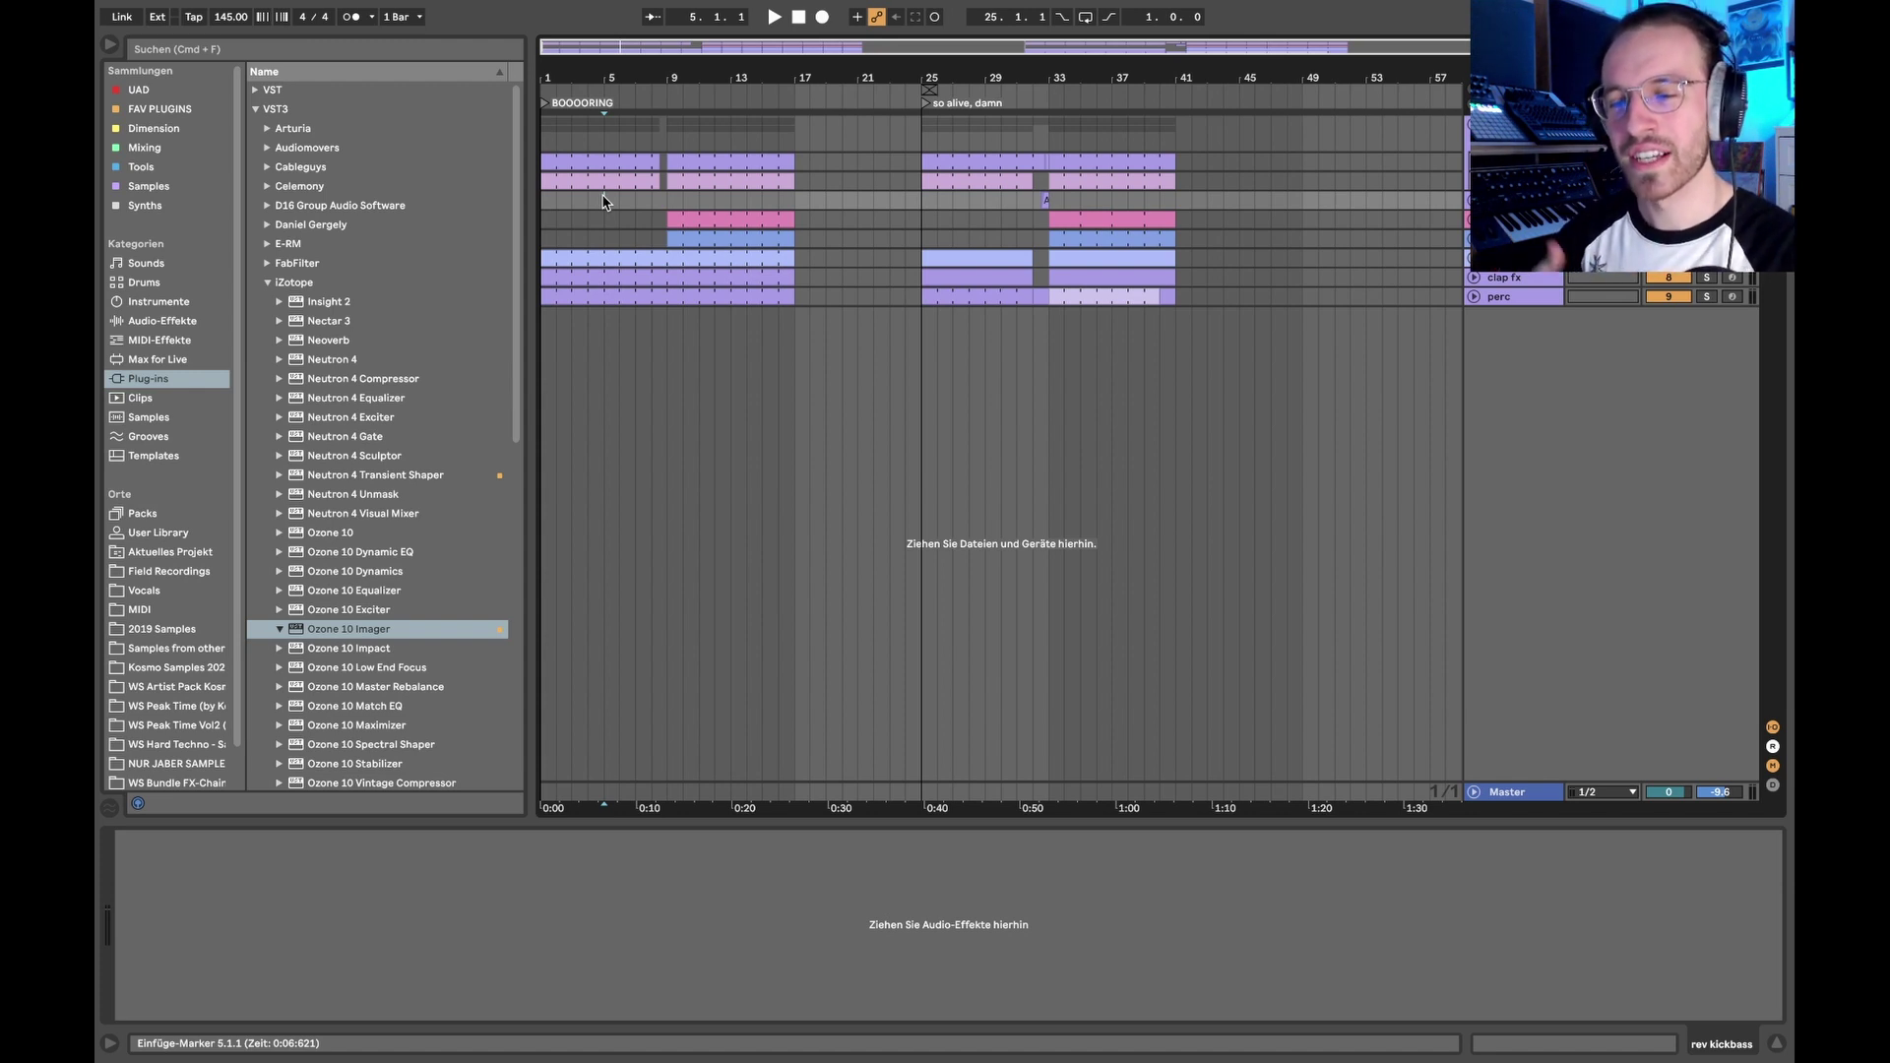
Step: Show the audio effects in the browser and collapse the Hybrid Reverb entry
click(143, 322)
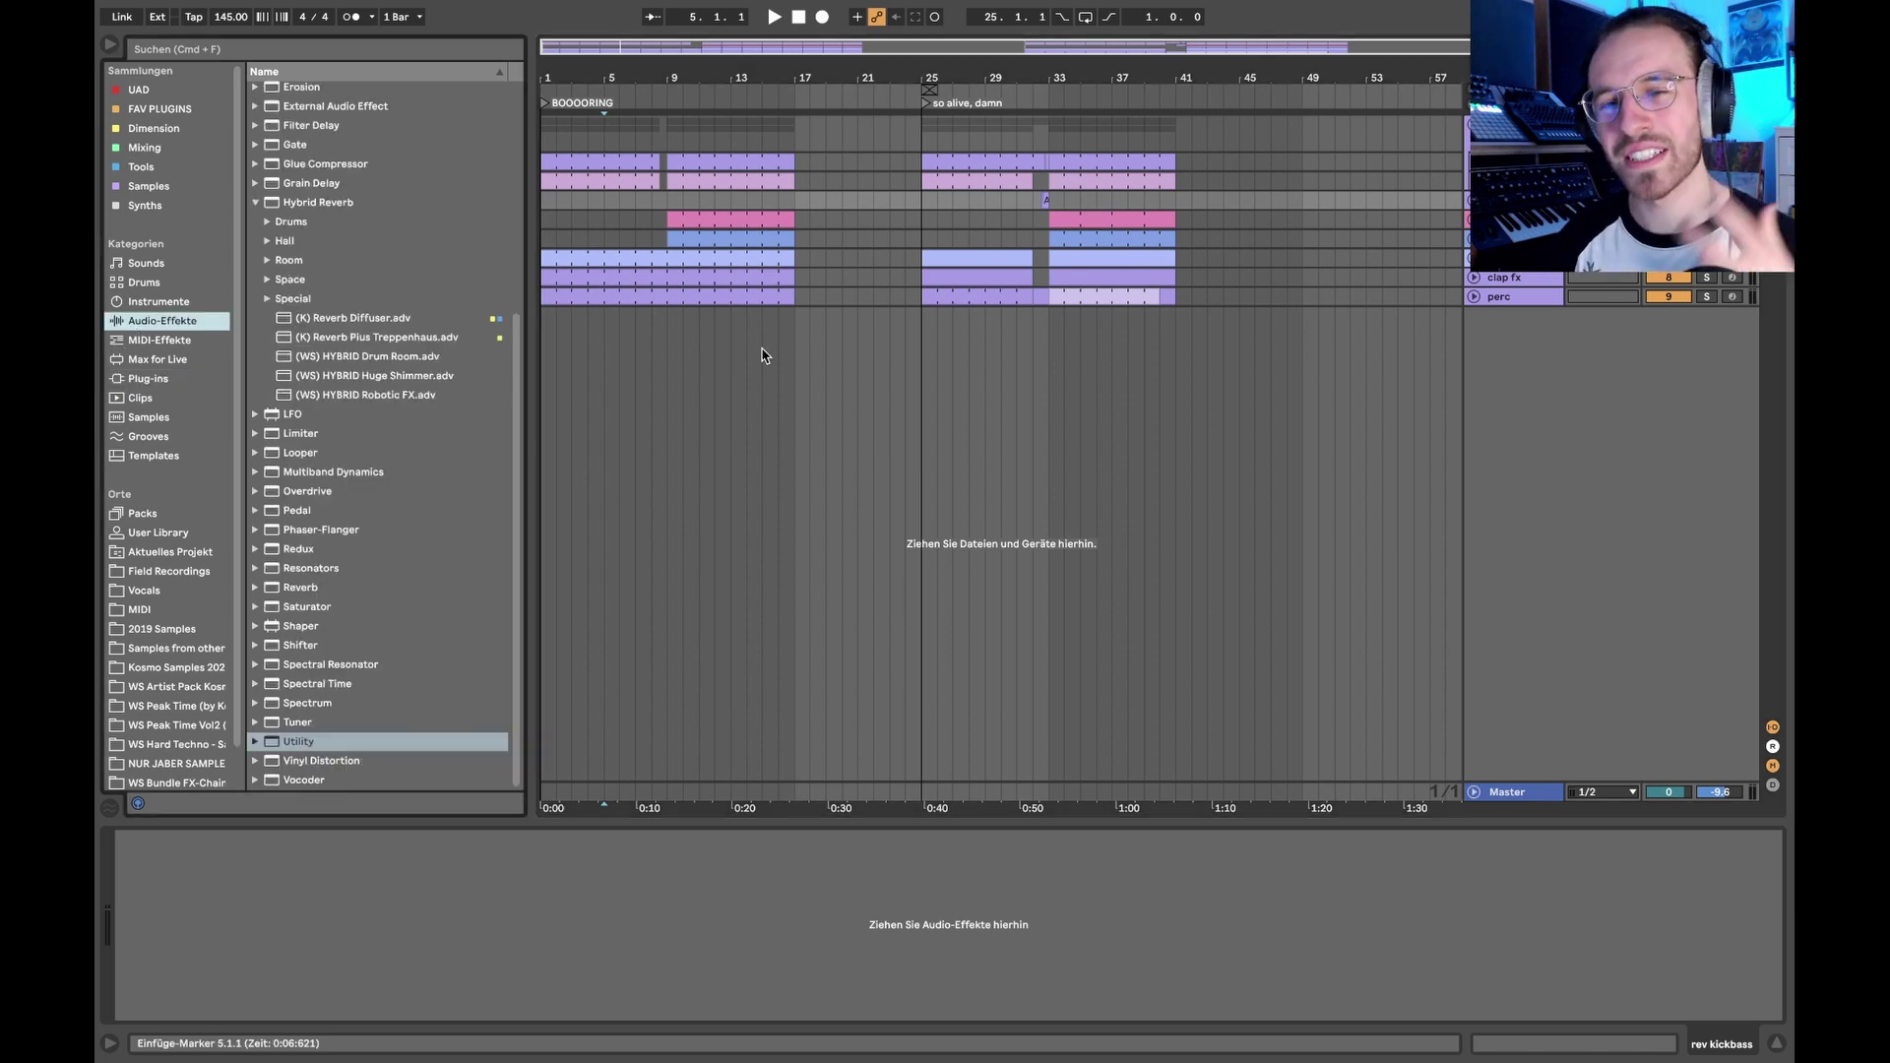
click(257, 203)
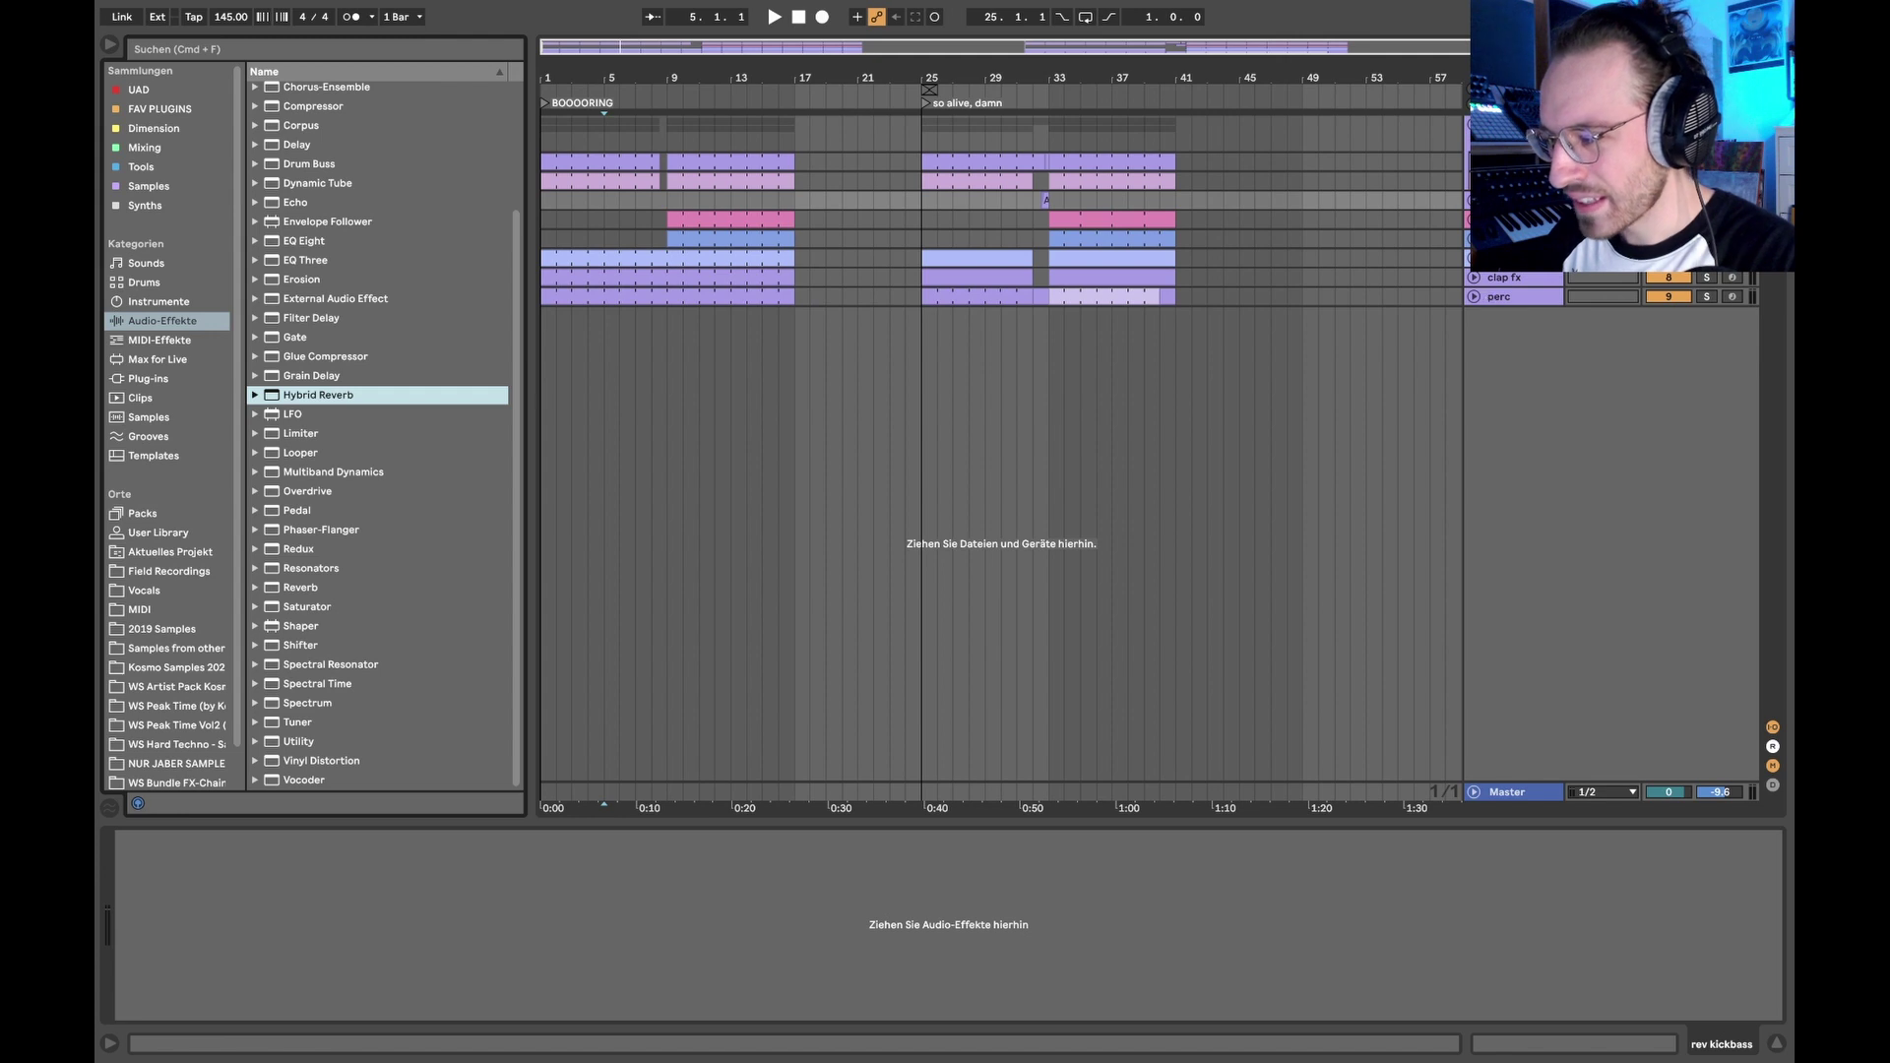
Step: Unfold the kick and bass tracks, play from bar 8 into bar 9, and select the gap from 8.3.1 to 9.1.1 on both
key(alt+plus)
key(alt+plus)
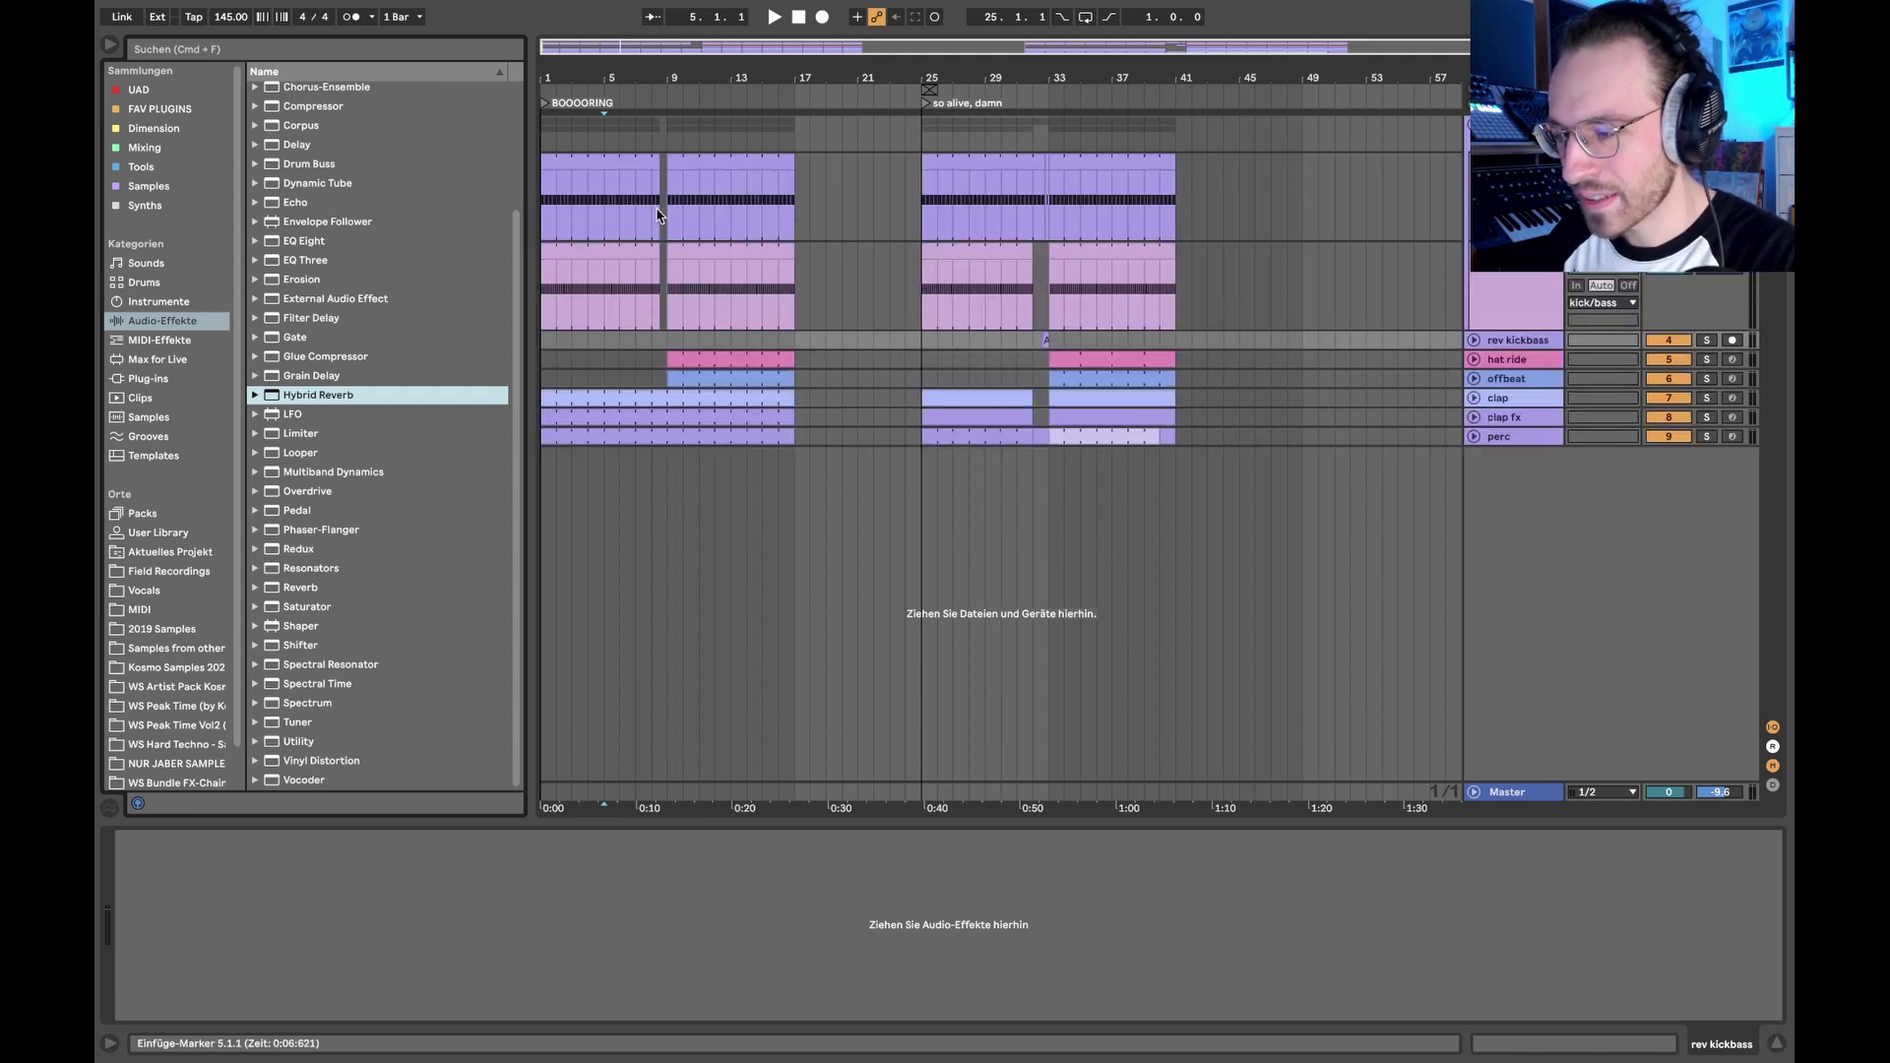
scroll(652, 205, up, 3)
click(704, 205)
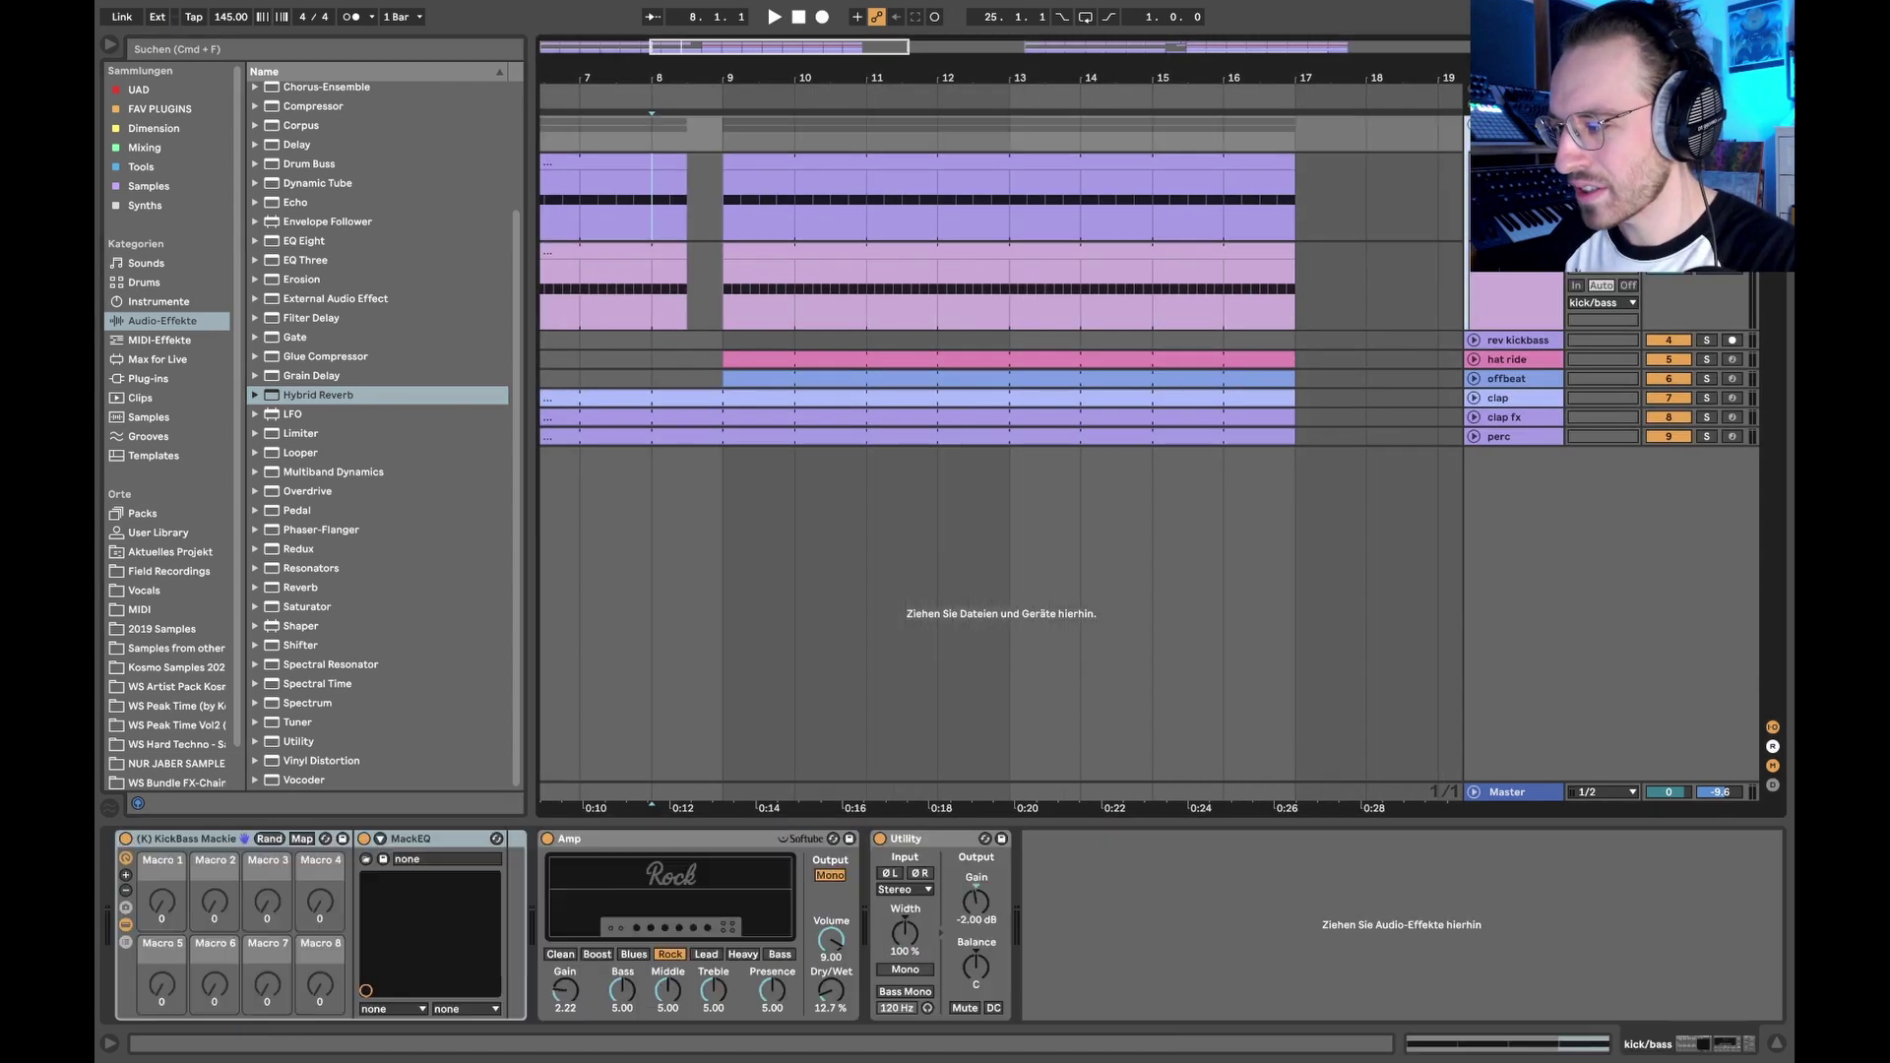
scroll(925, 244, down, 2)
key(space)
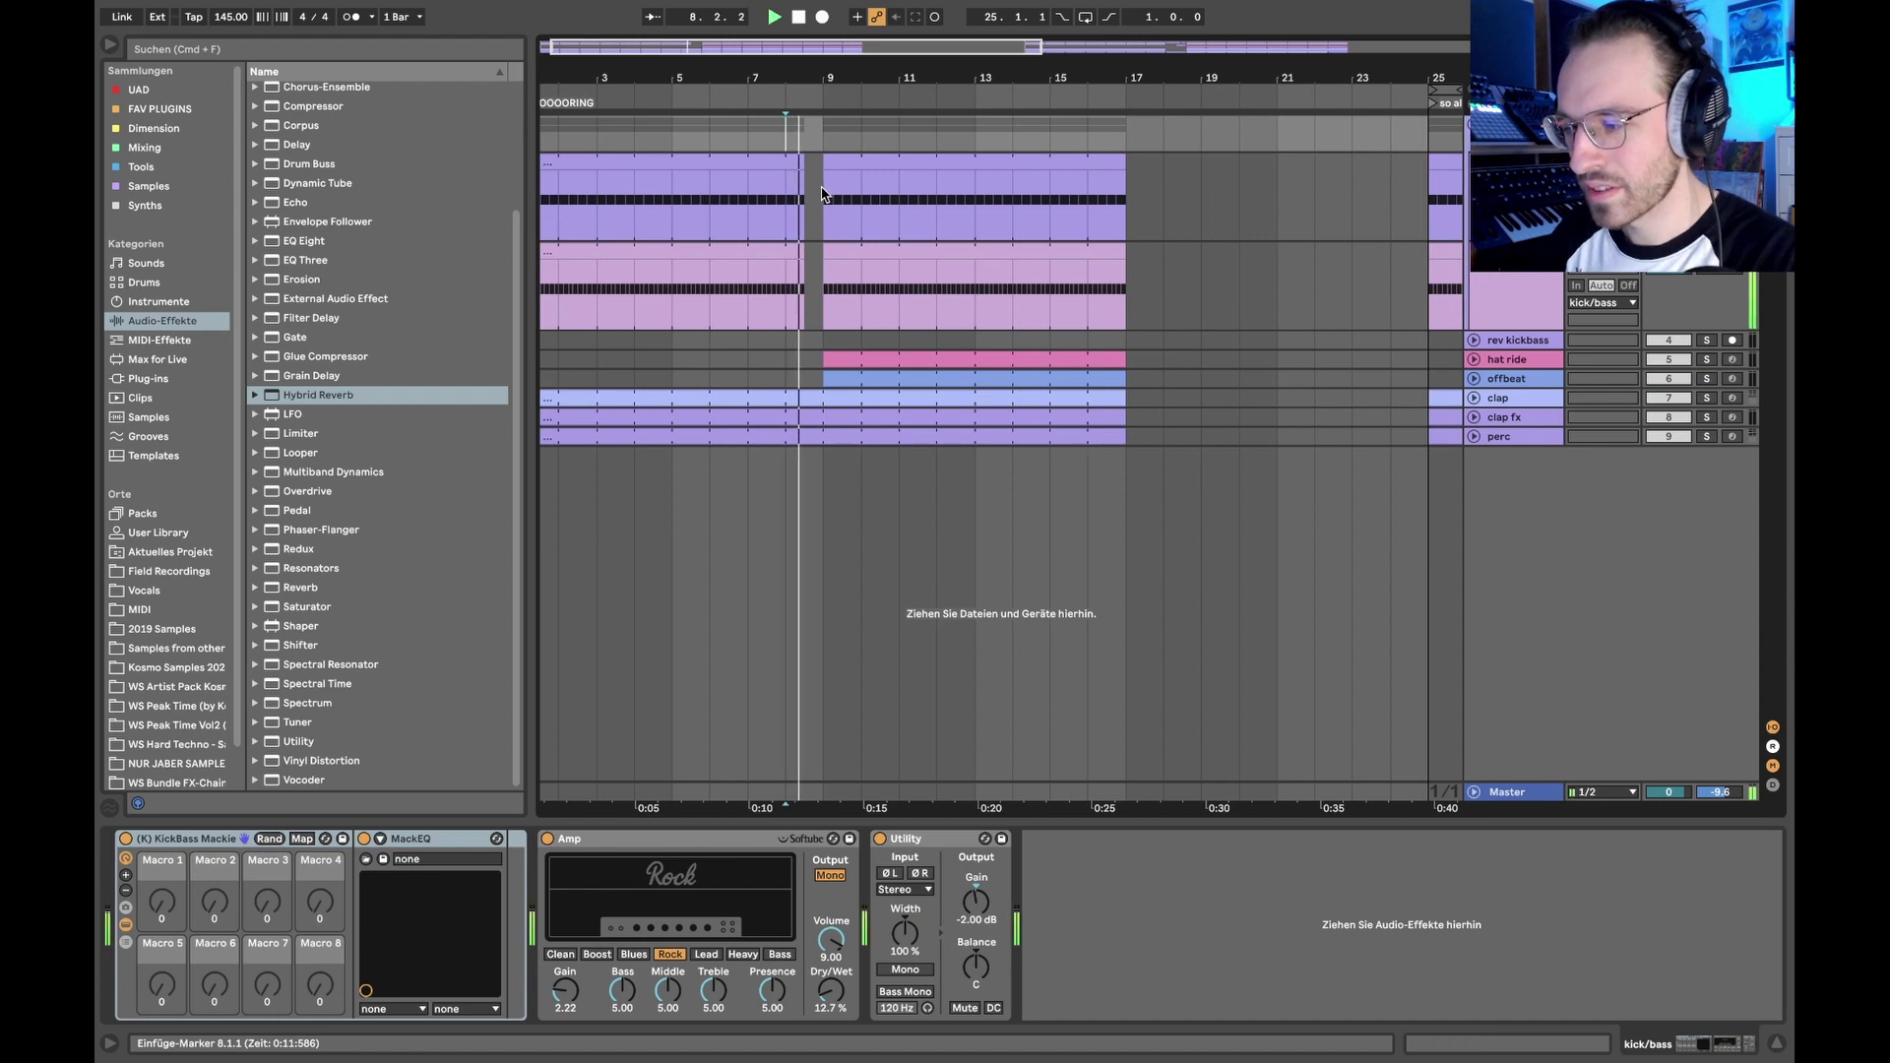
scroll(822, 192, up, 3)
scroll(822, 192, down, 3)
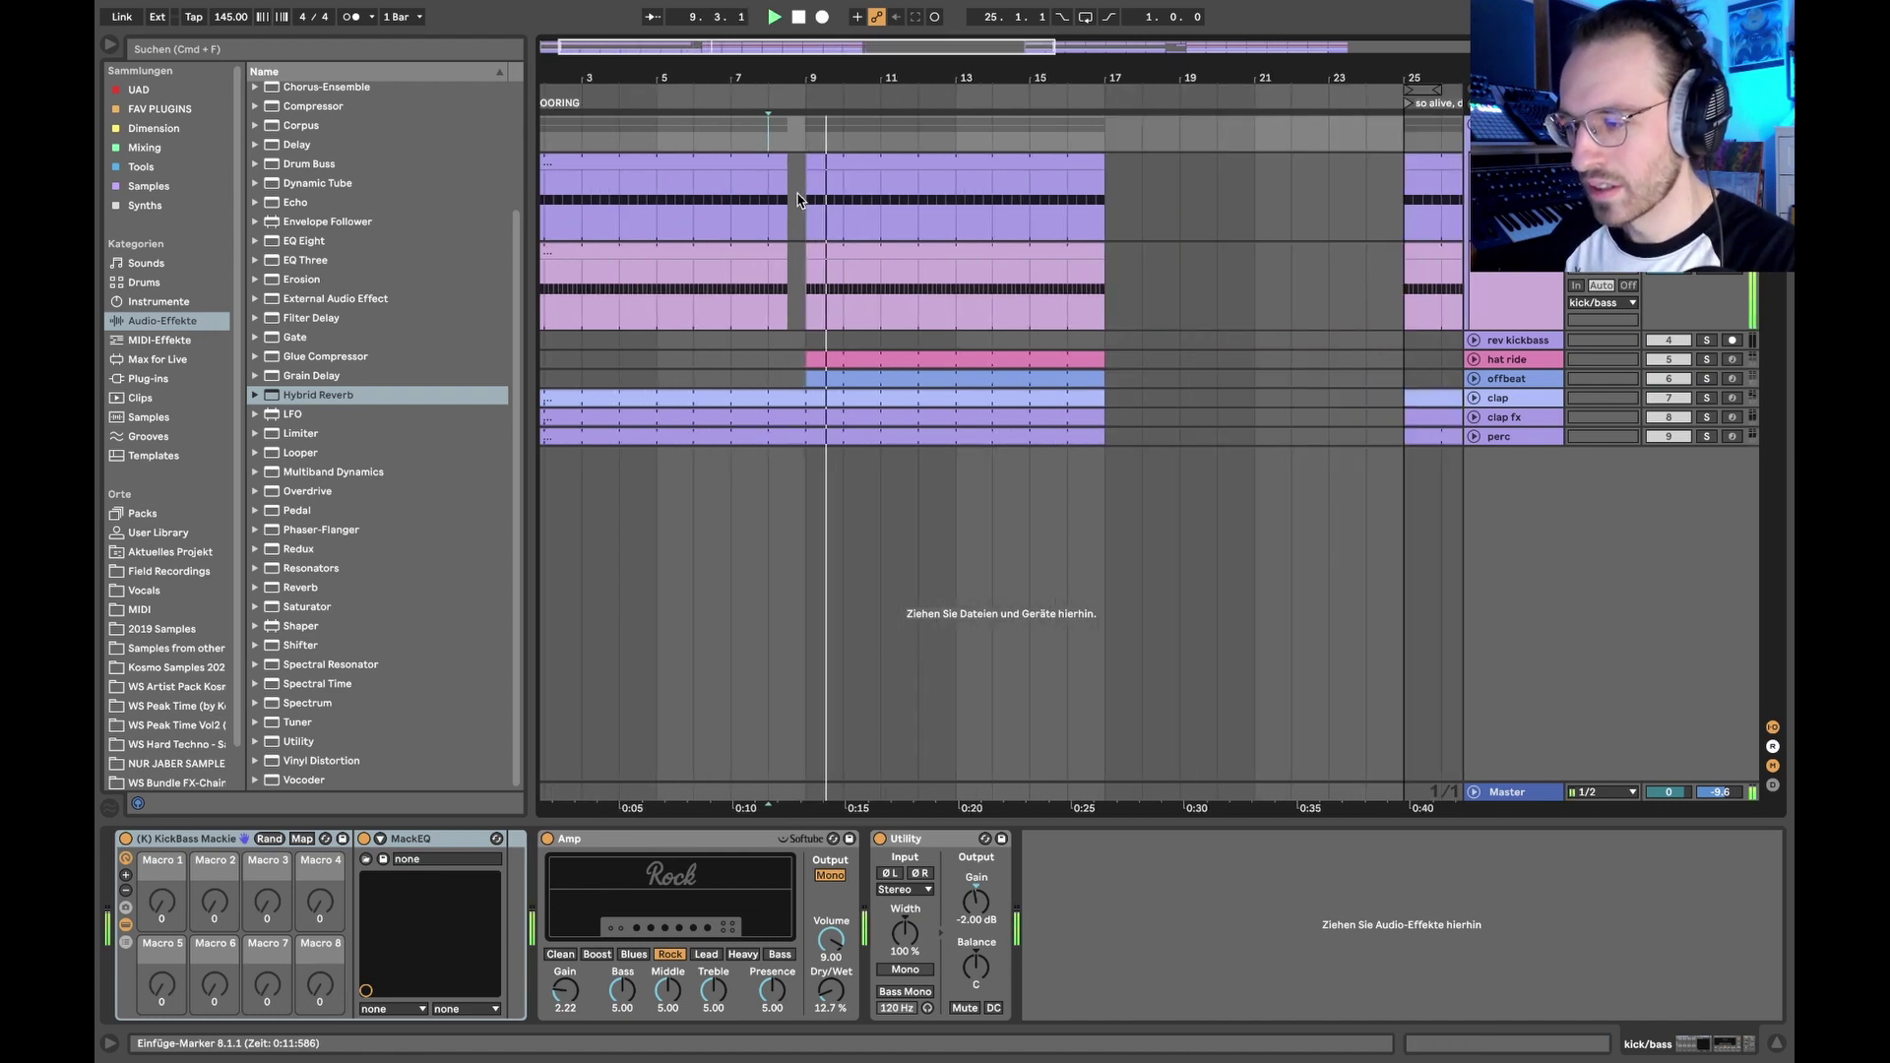
key(space)
drag(797, 199, 794, 262)
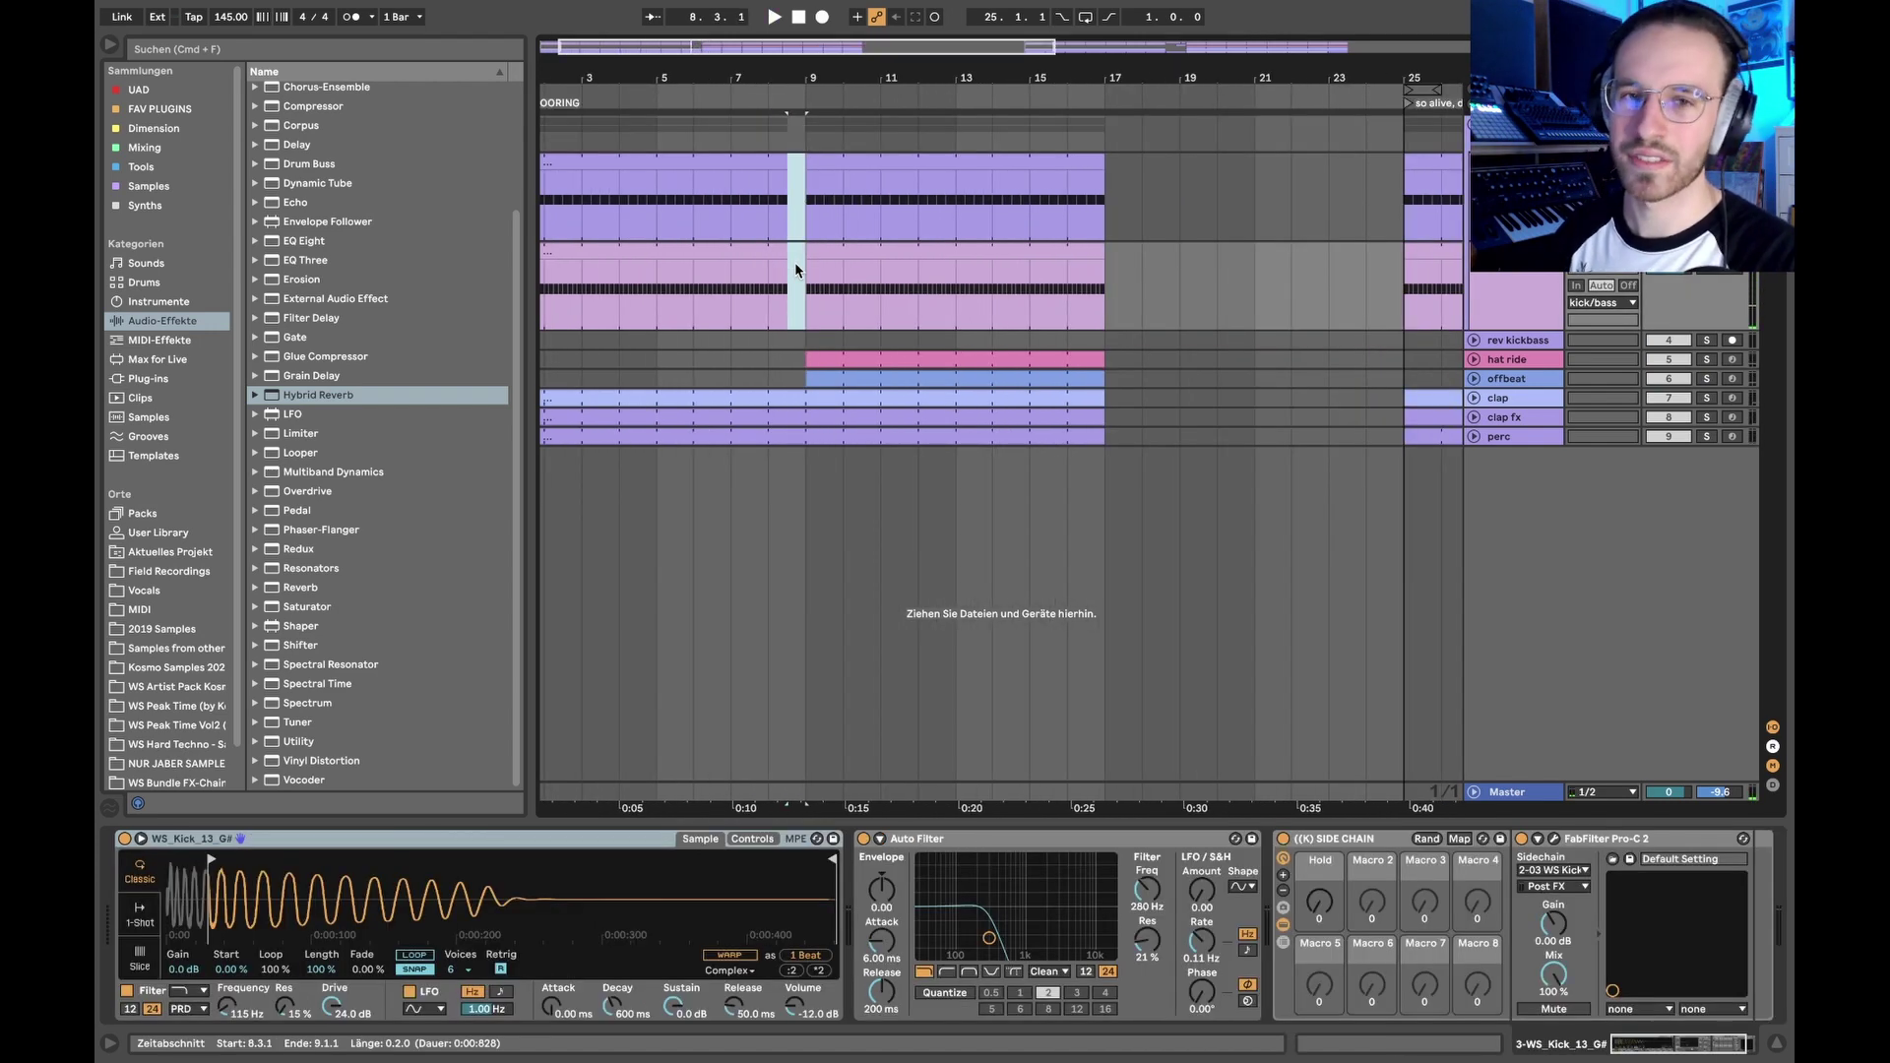
Step: Play the transition in the "so alive, damn" section from bar 31 through the break into bar 33
scroll(794, 262, right, 5)
scroll(1049, 264, up, 3)
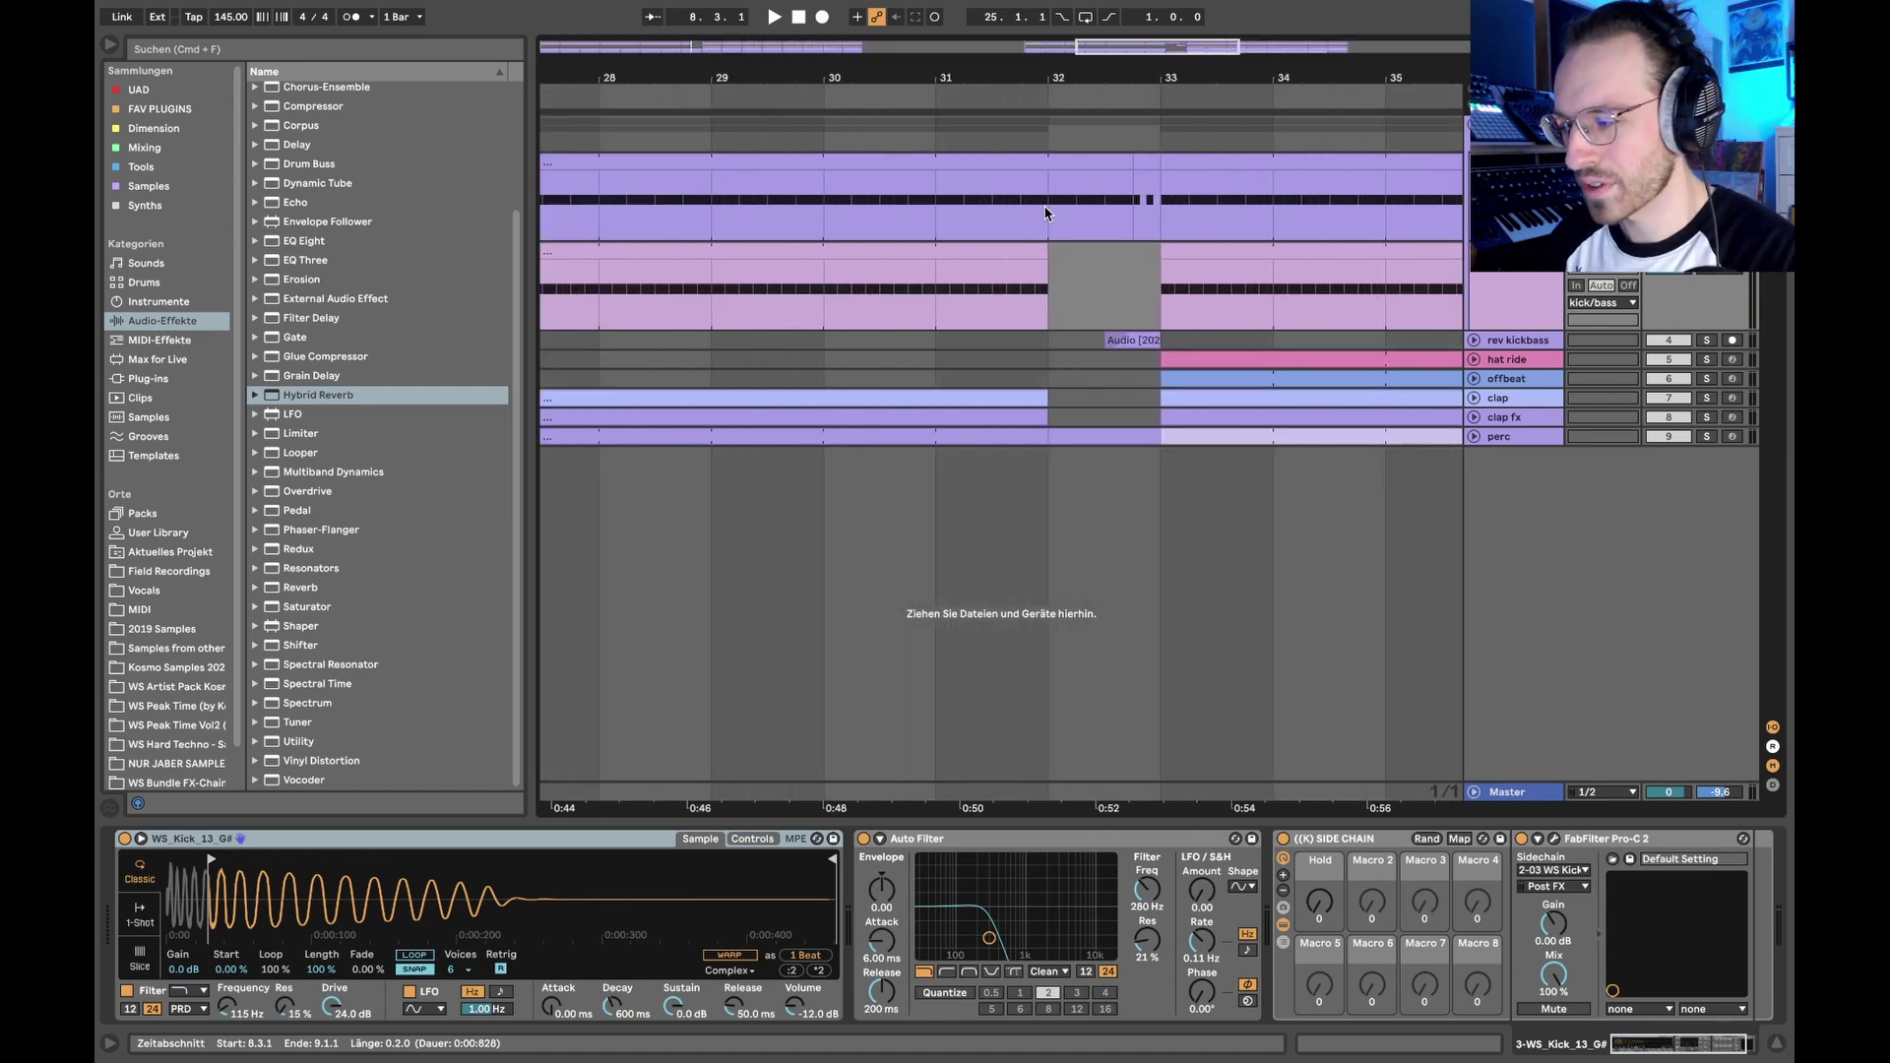
scroll(984, 211, right, 2)
click(862, 202)
key(space)
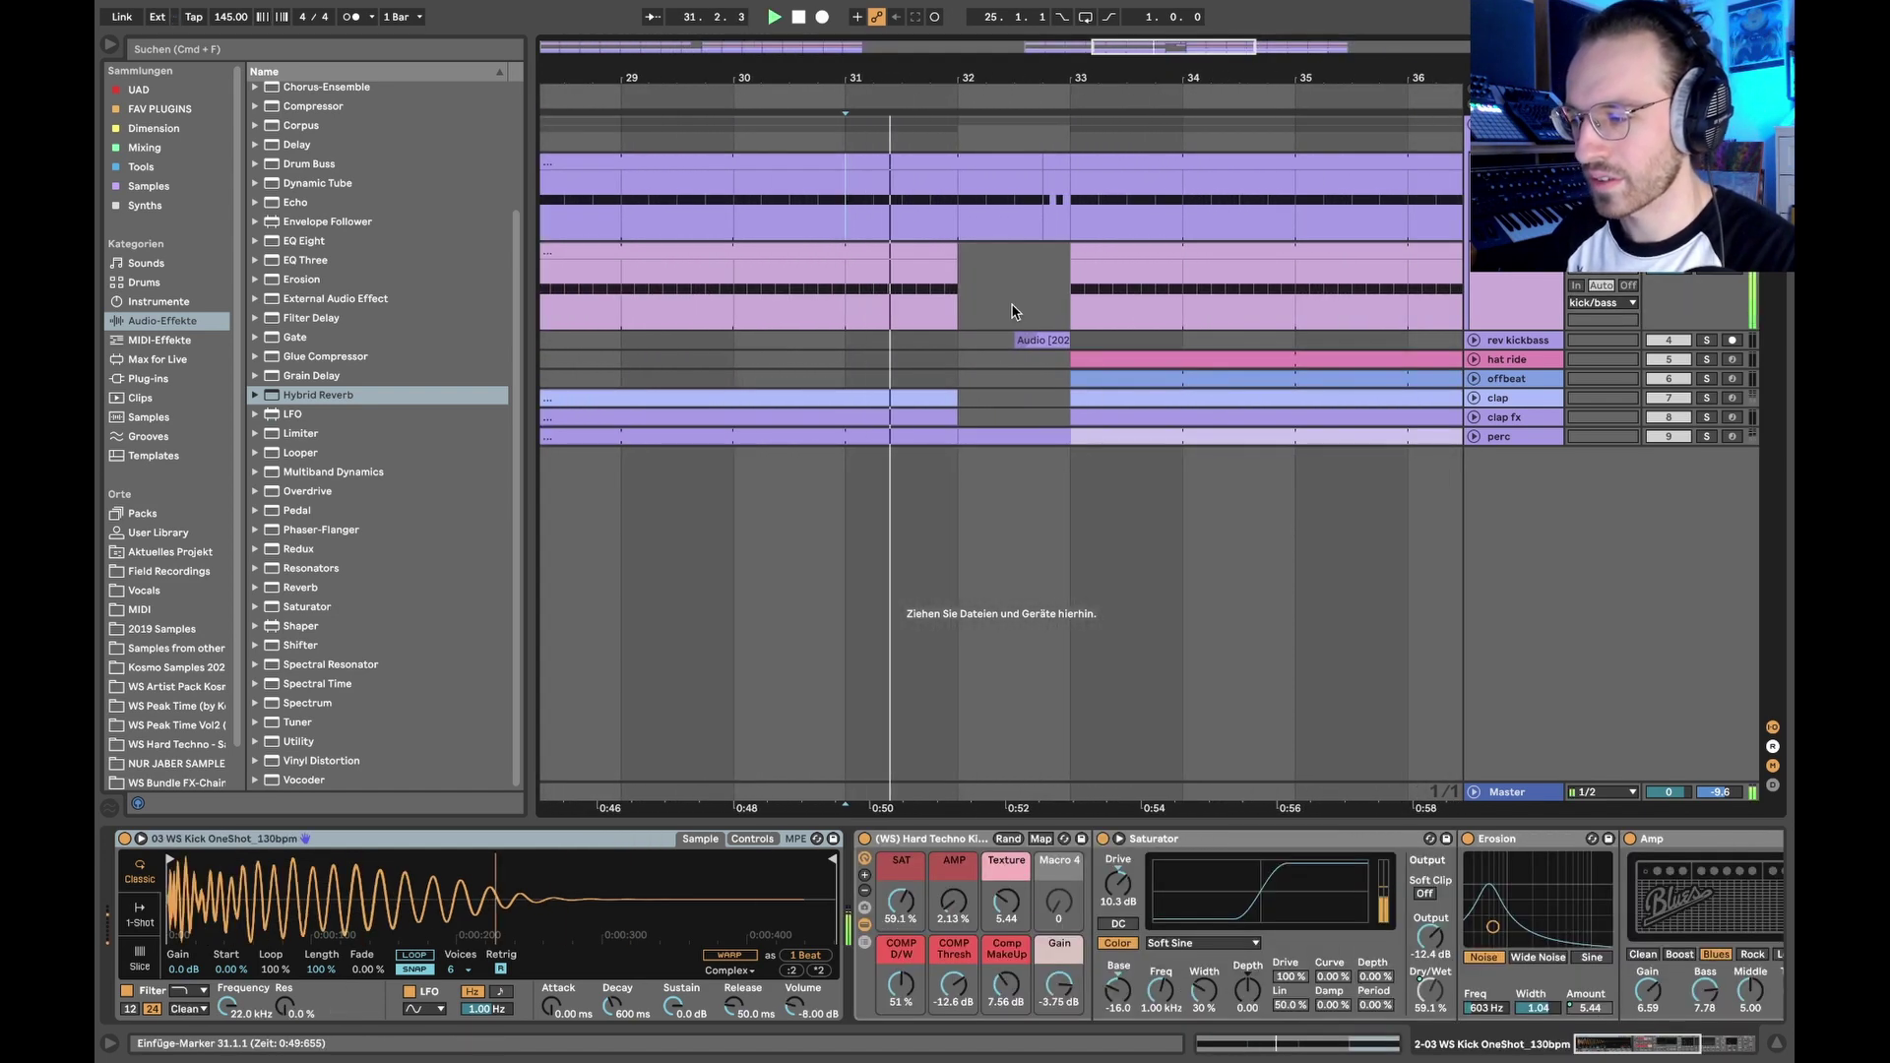
scroll(1011, 311, right, 1)
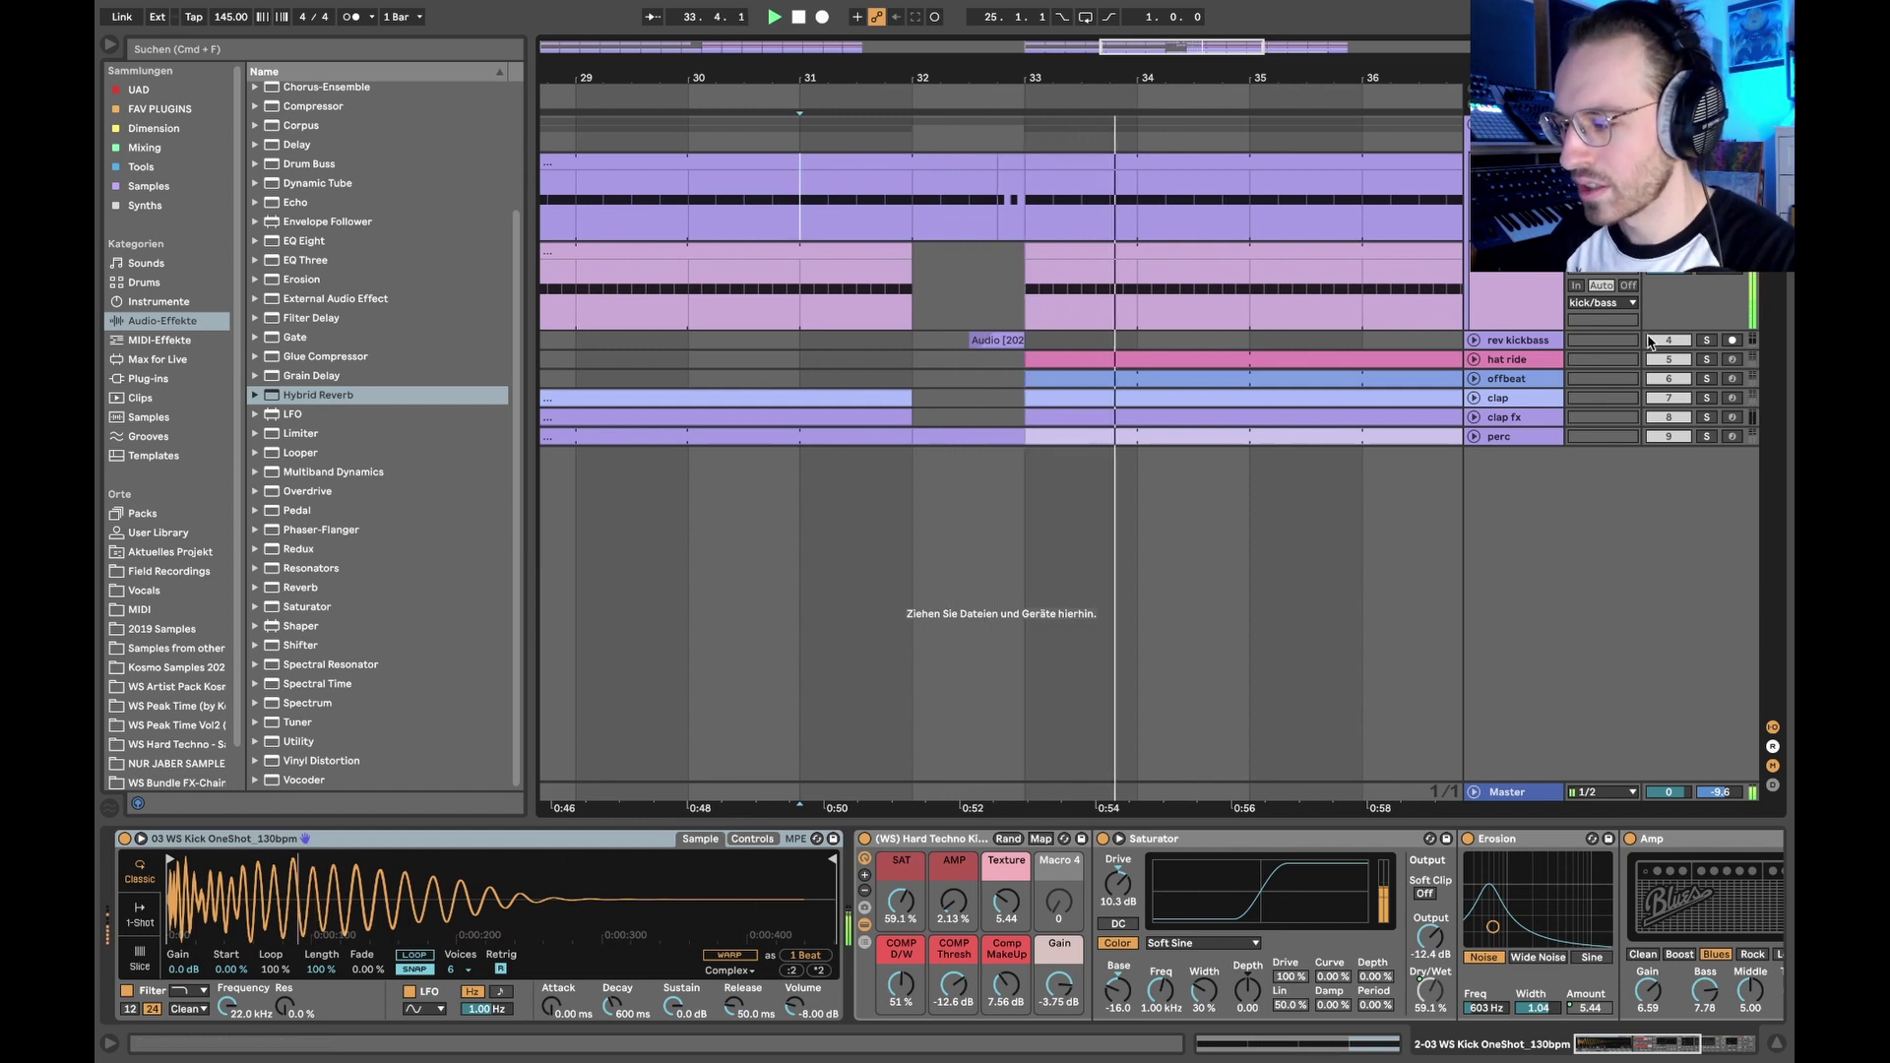
key(space)
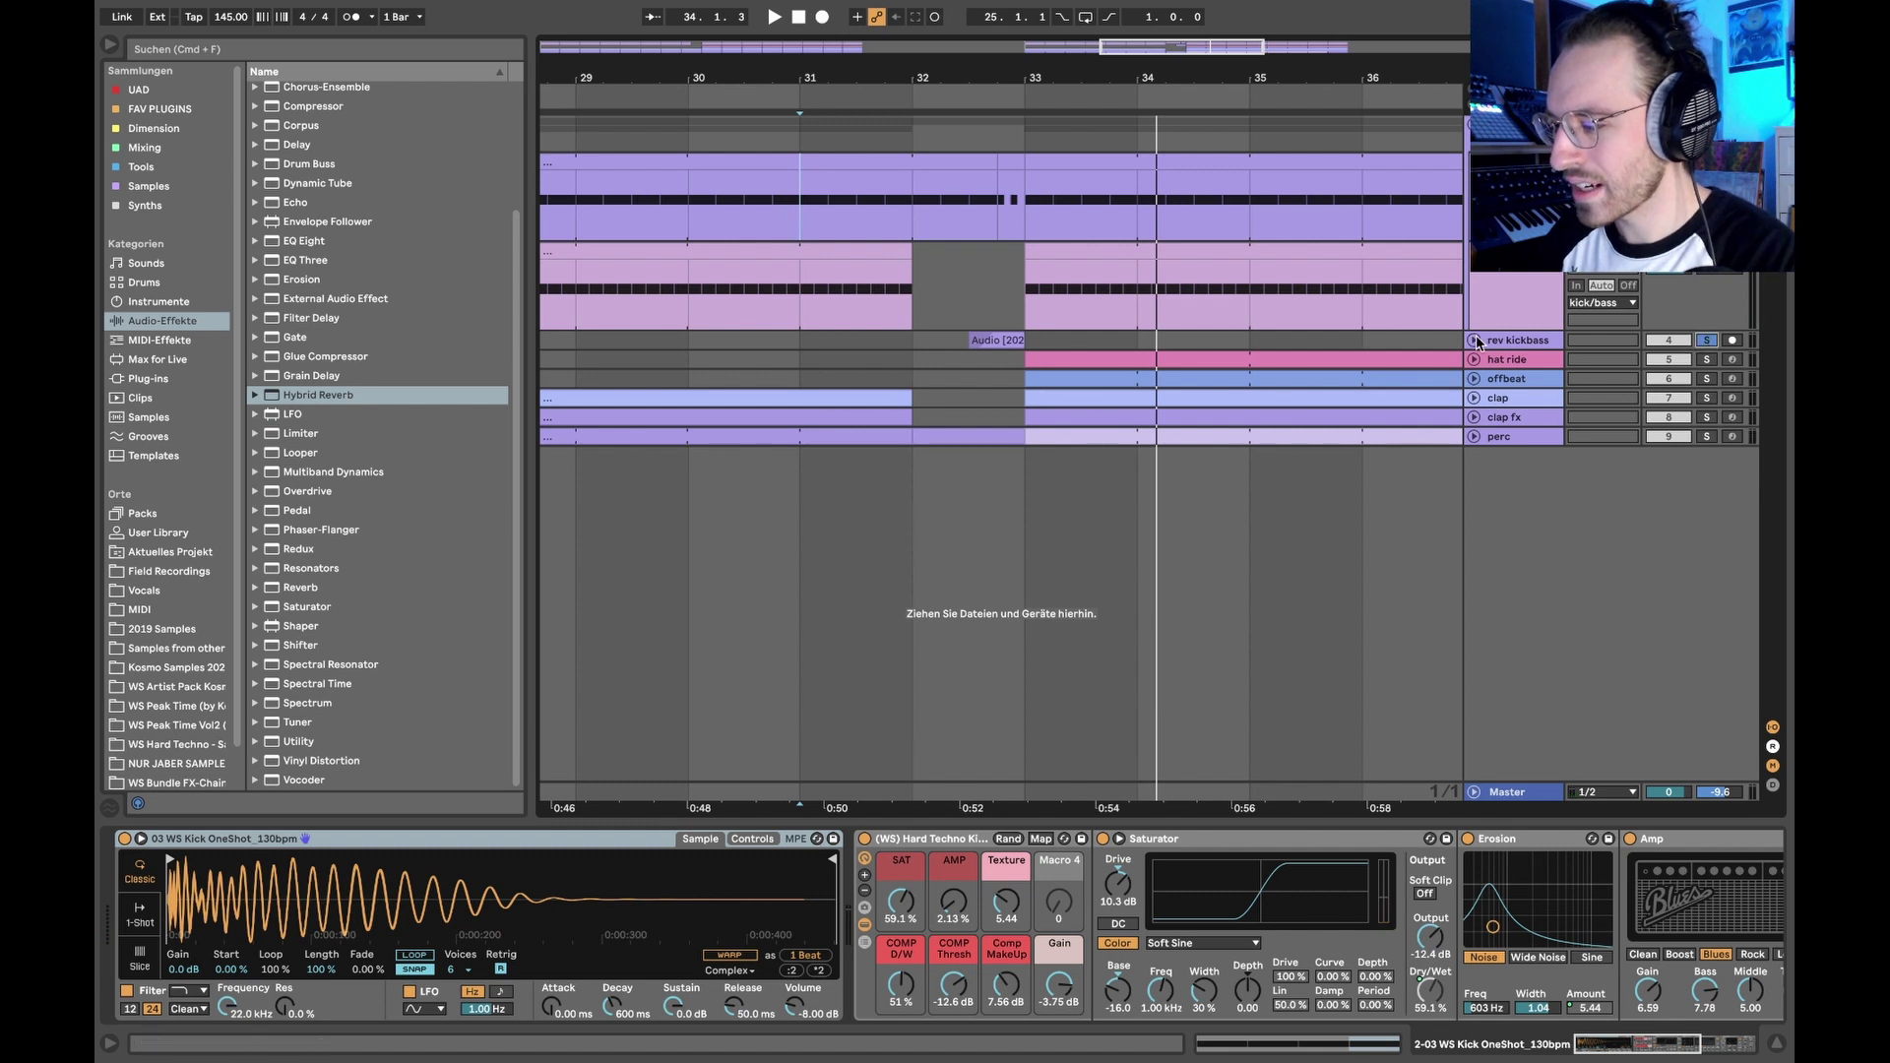
Step: Unfold the rev kickbass track and play its soloed audio clip from bar 32
click(1473, 340)
click(932, 375)
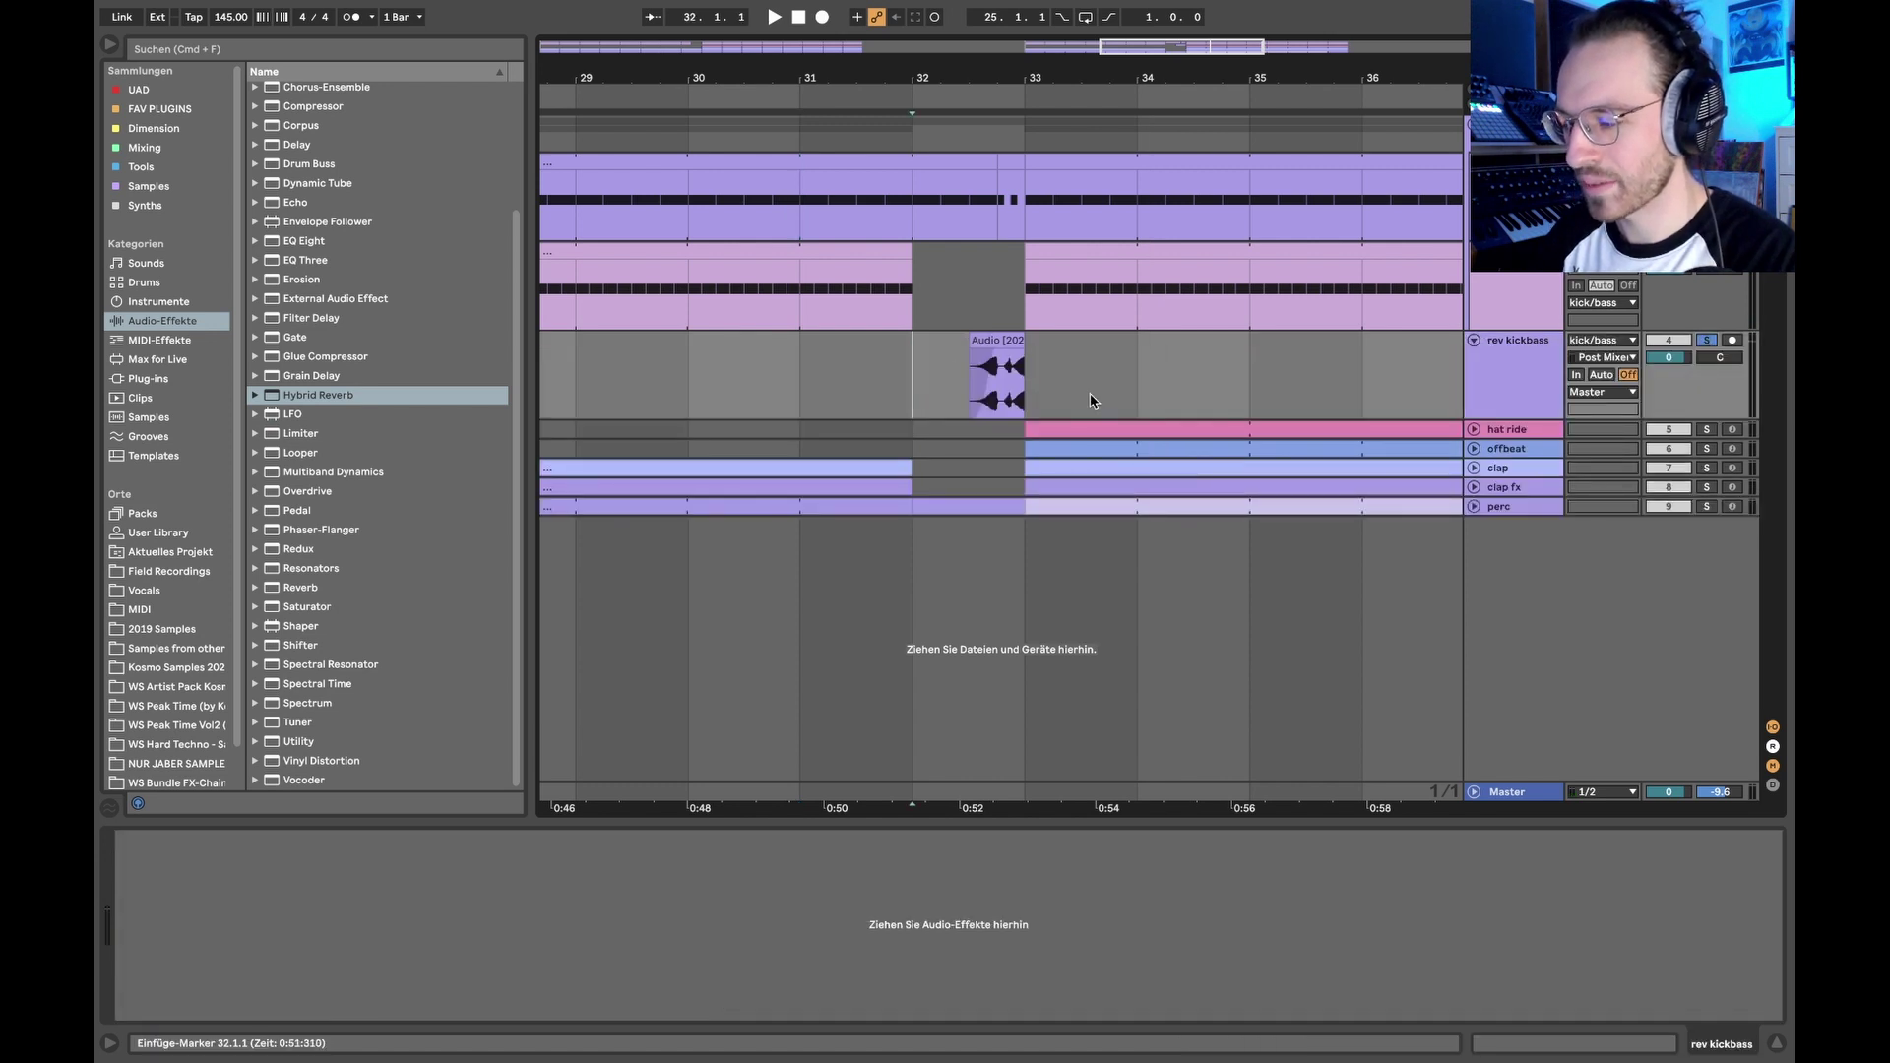
key(space)
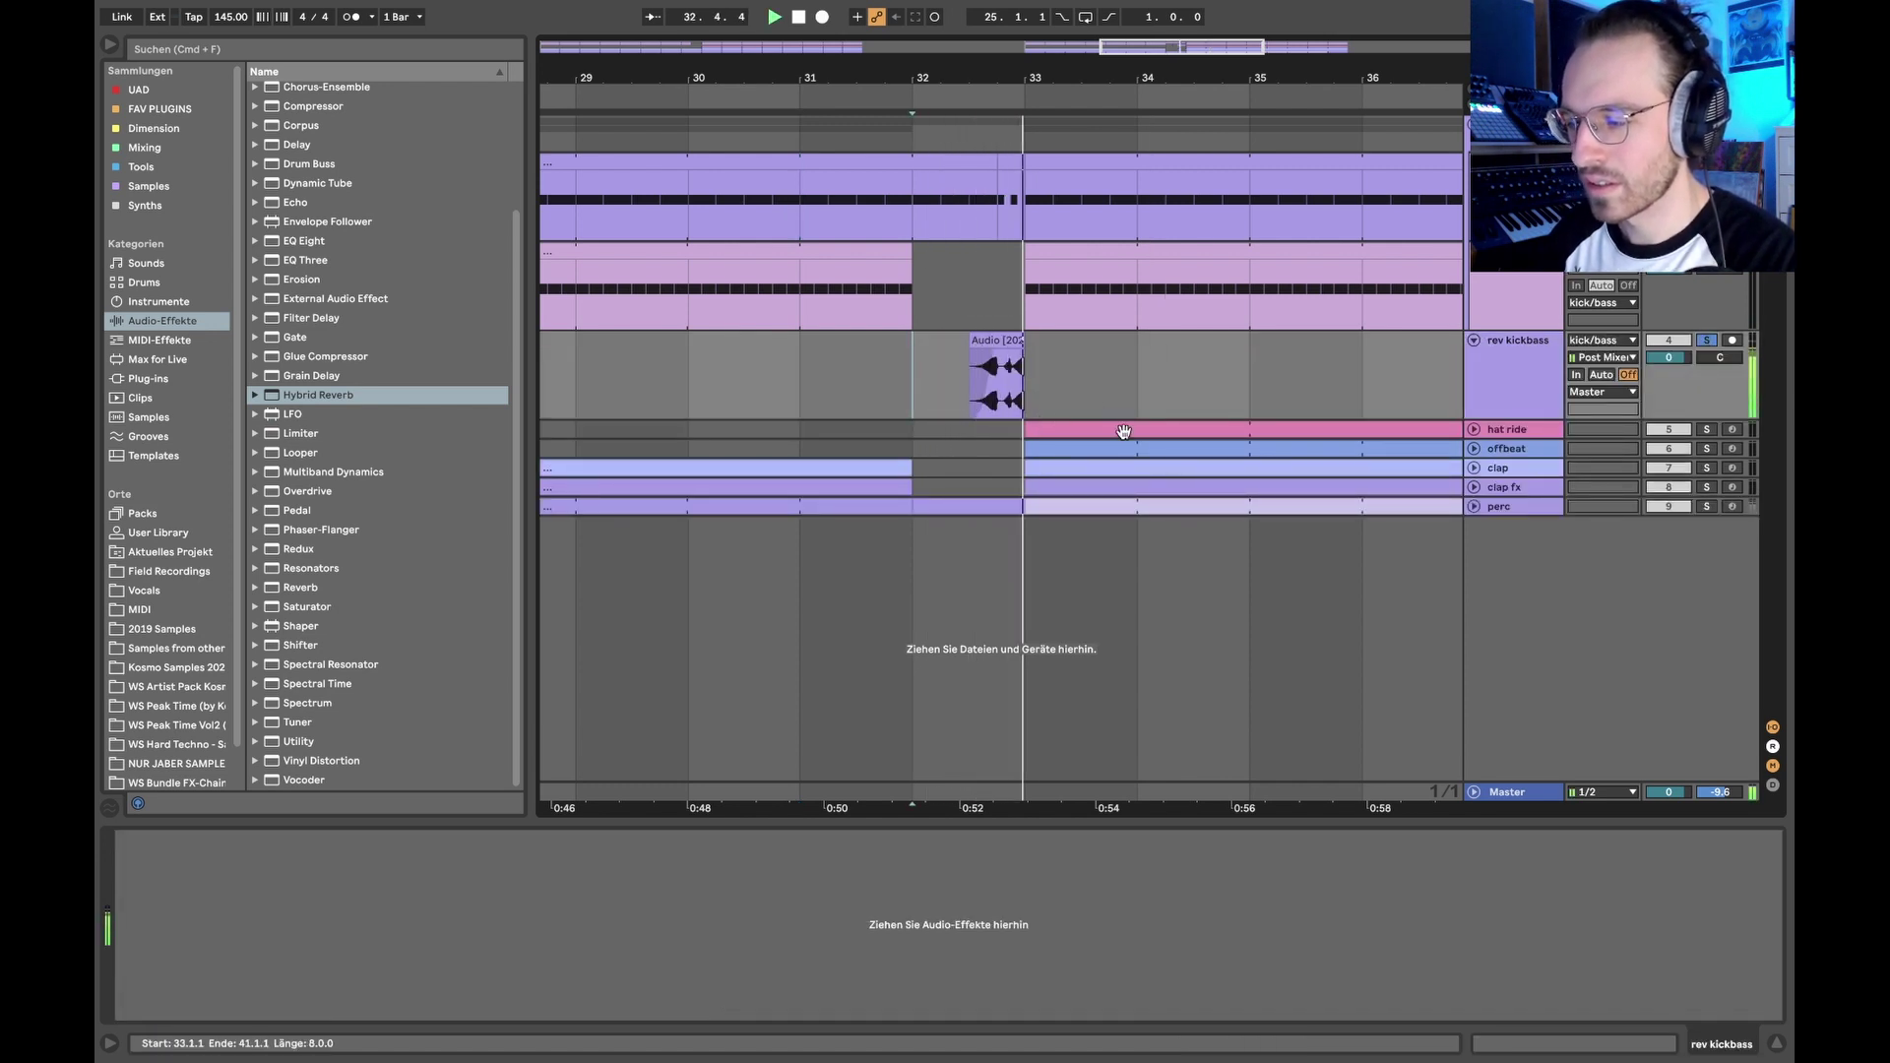
Step: Unsolo the rev kickbass track and play the transition in the full mix from bar 31
click(800, 374)
click(1706, 341)
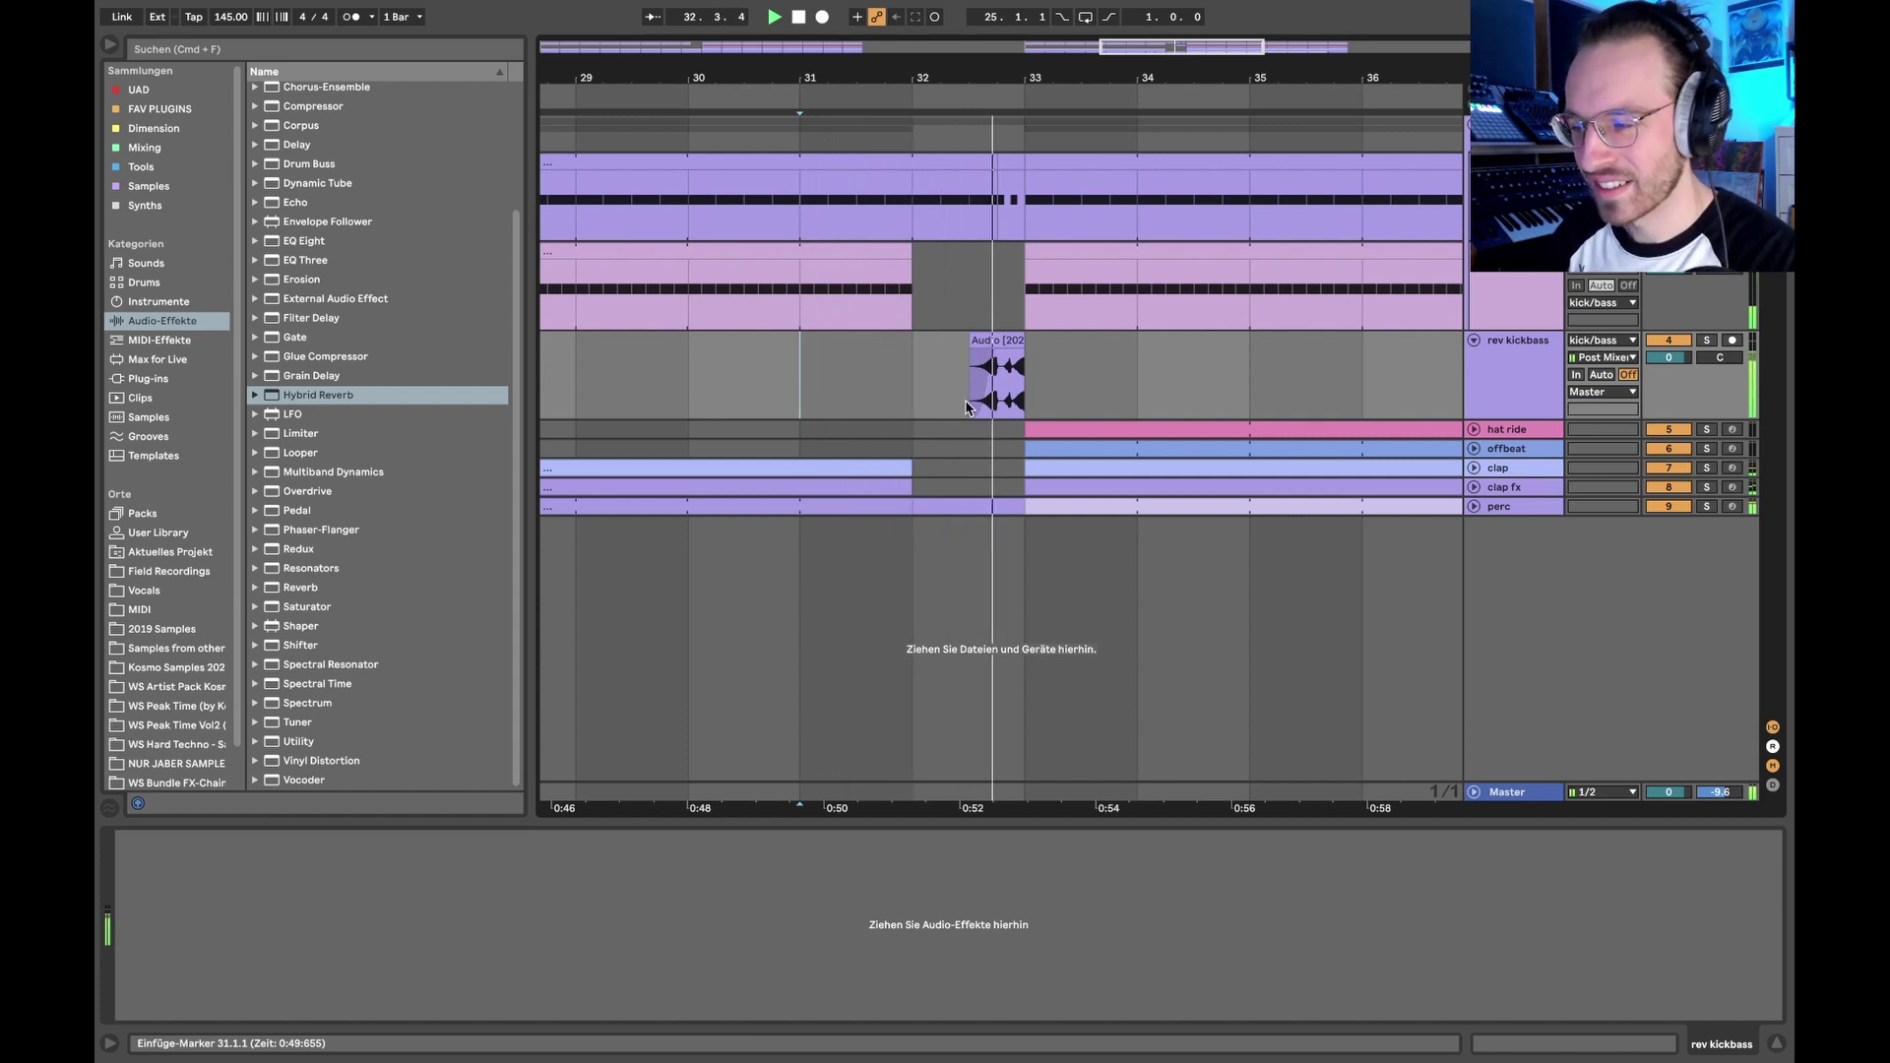
scroll(970, 401, down, 3)
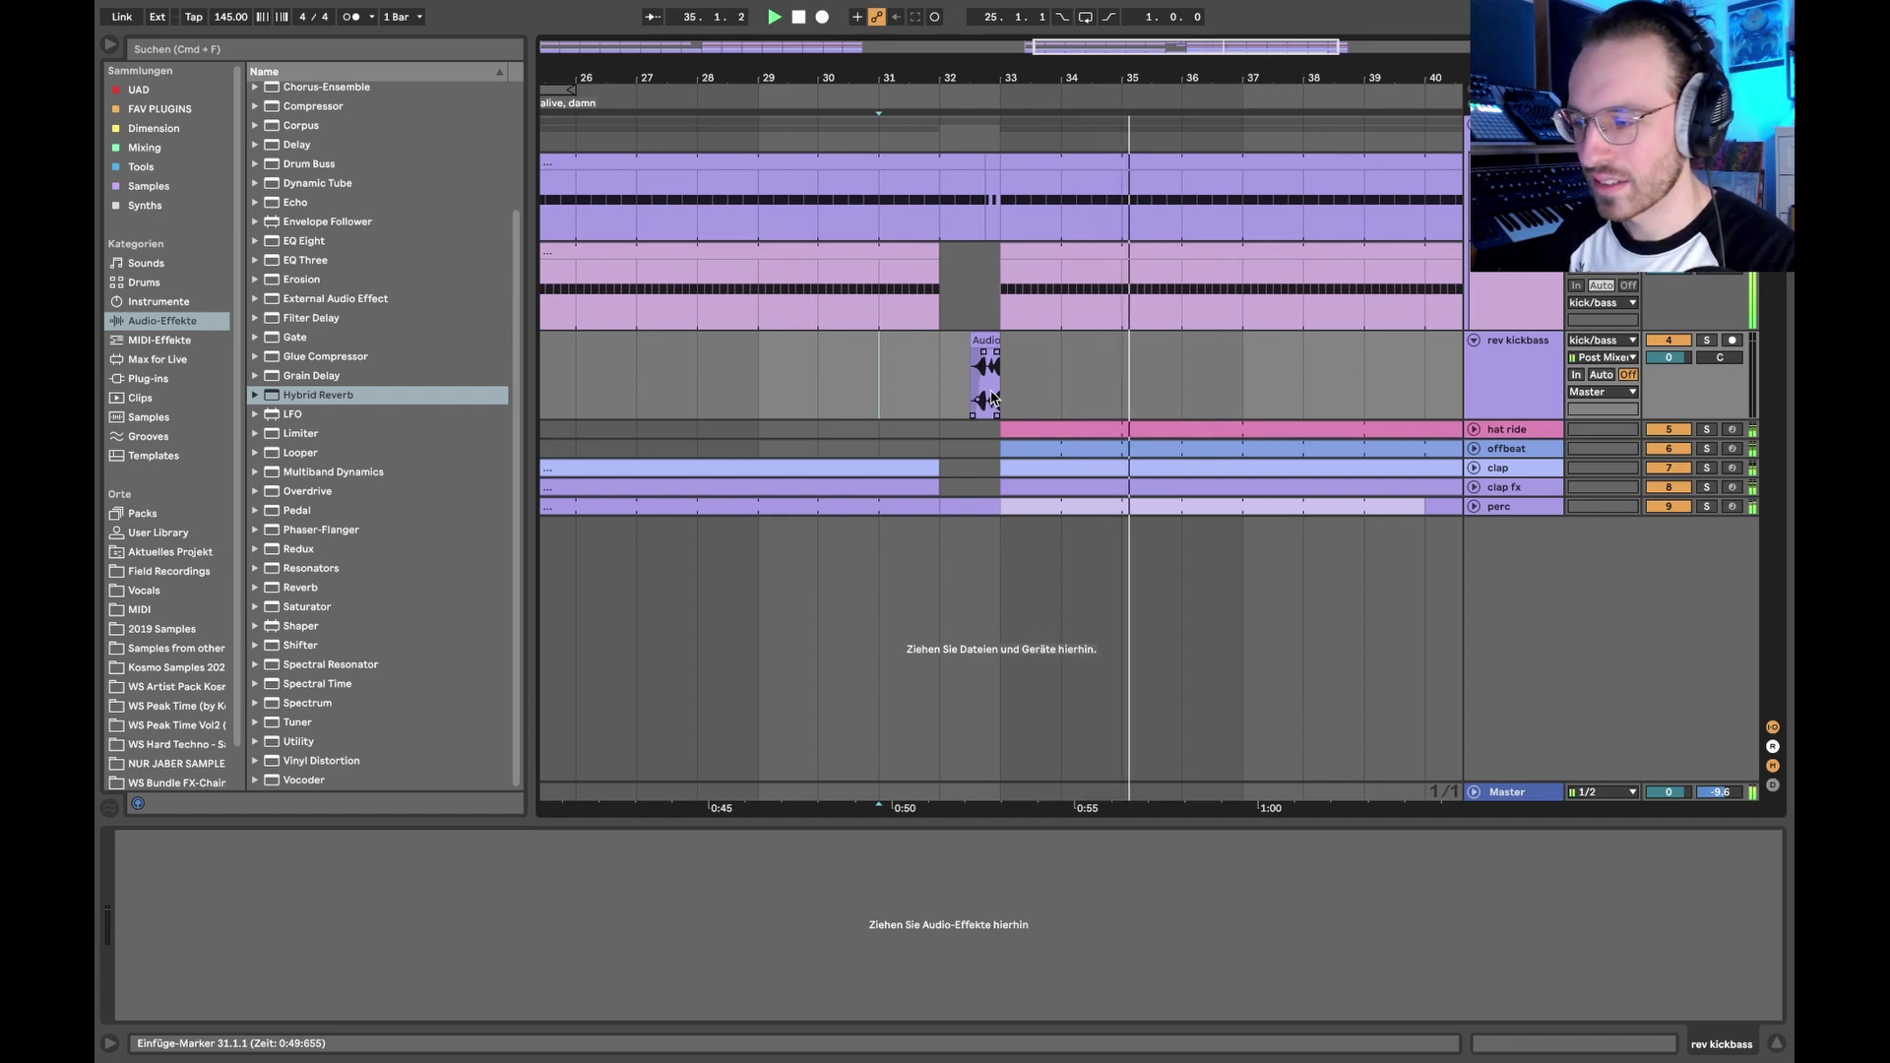
key(space)
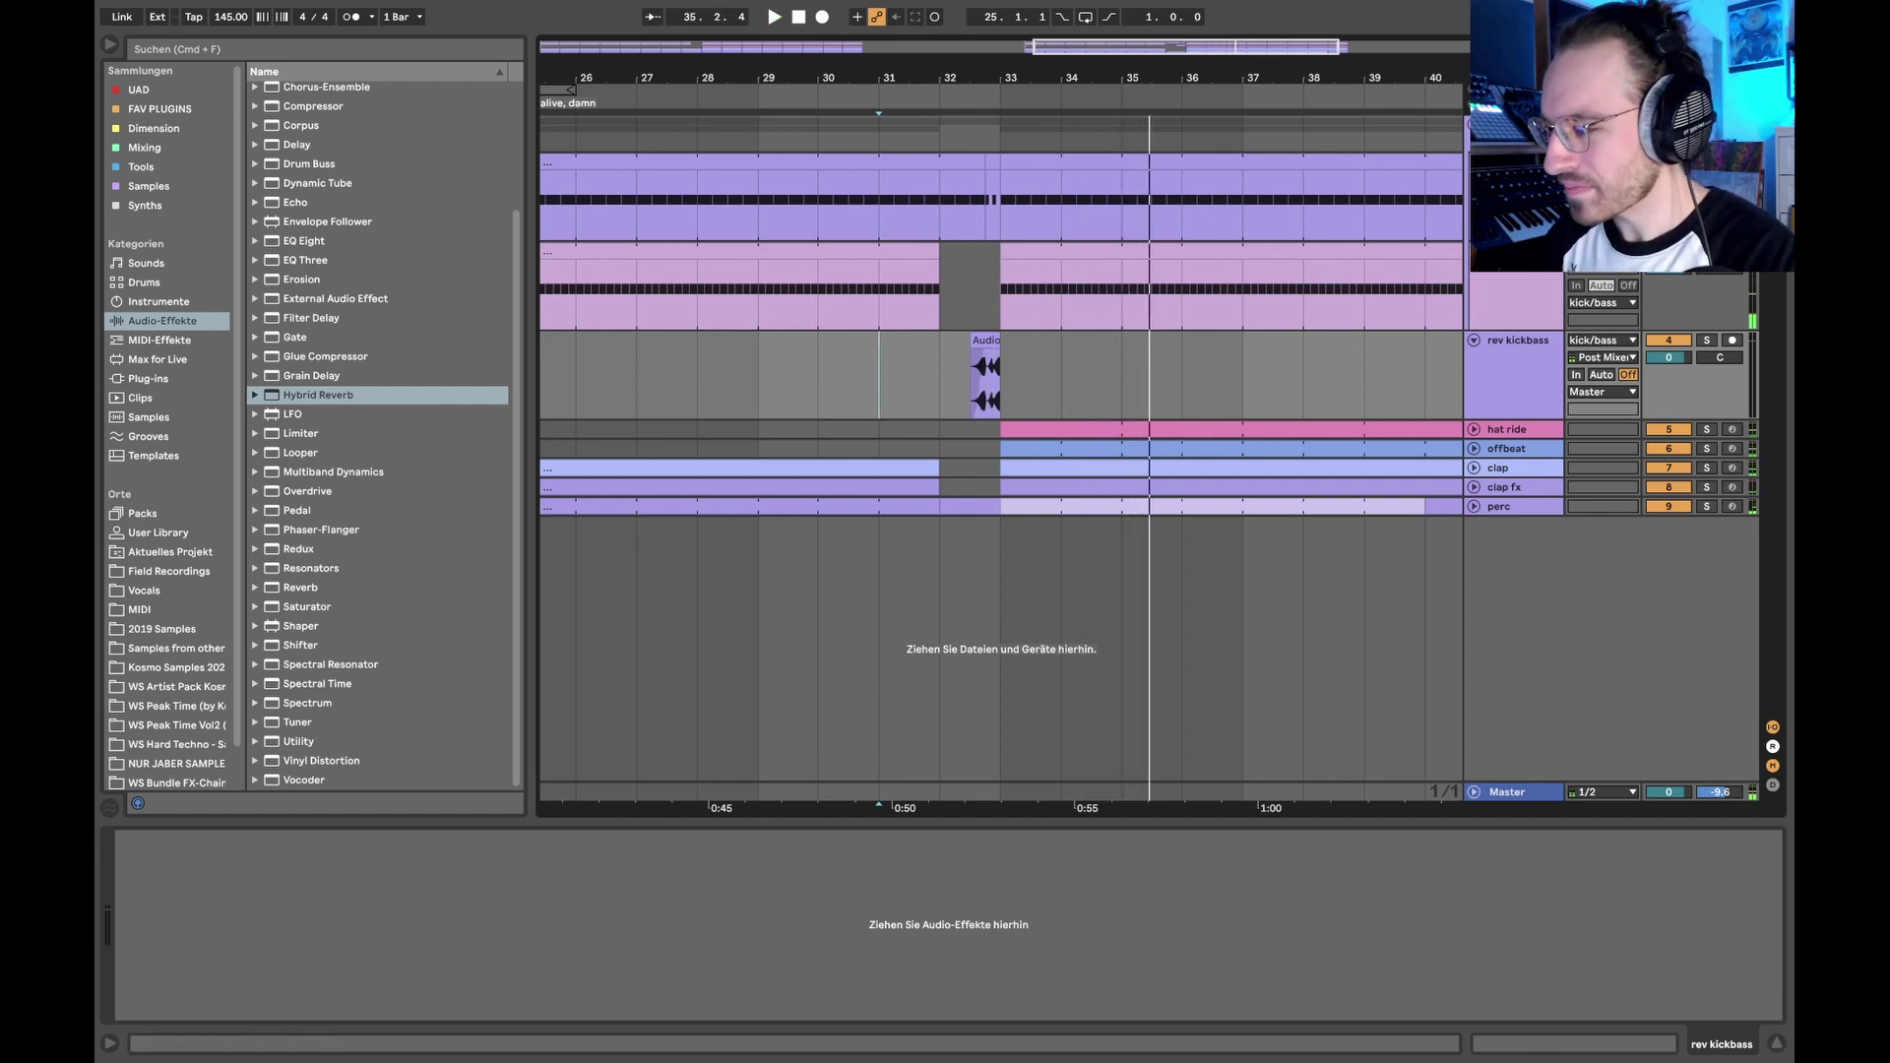
Step: Solo the rev kickbass track and play the kick/bass transition from bar 31 up to the reversed clip
click(885, 212)
scroll(949, 211, up, 5)
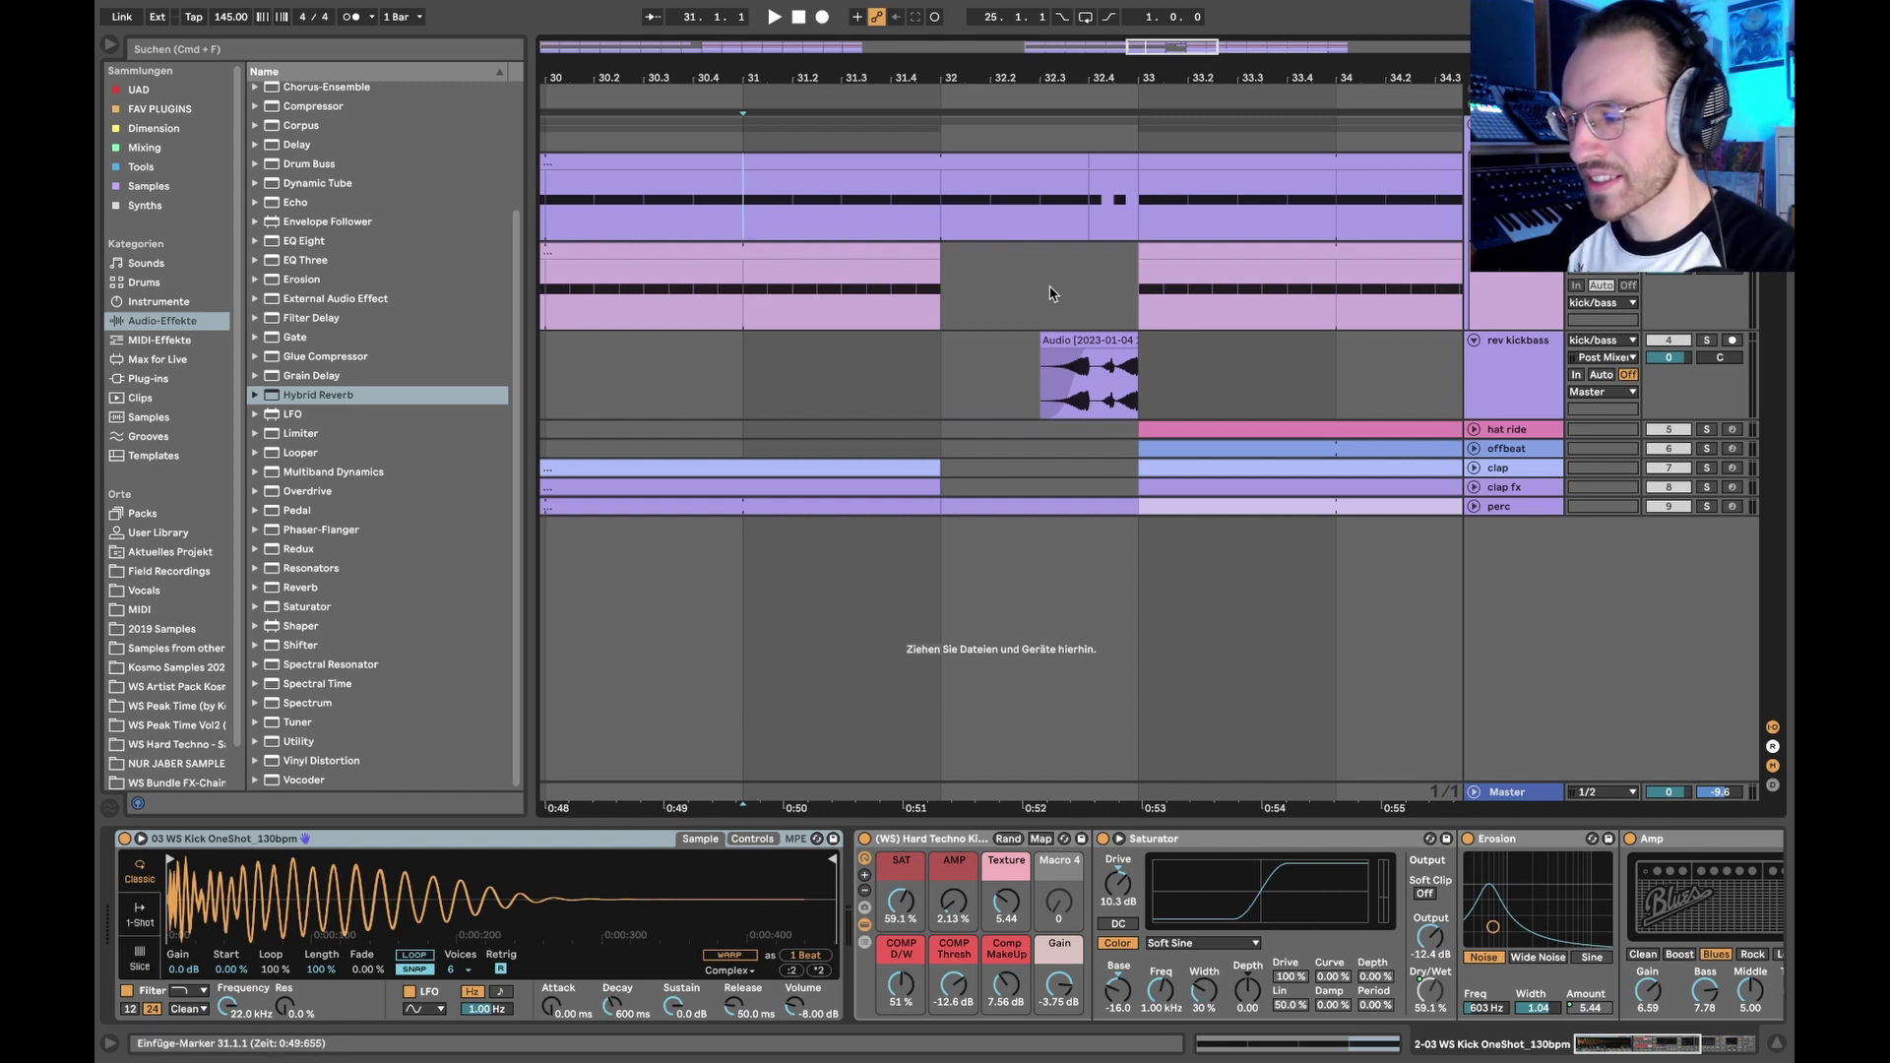
click(1512, 413)
click(750, 131)
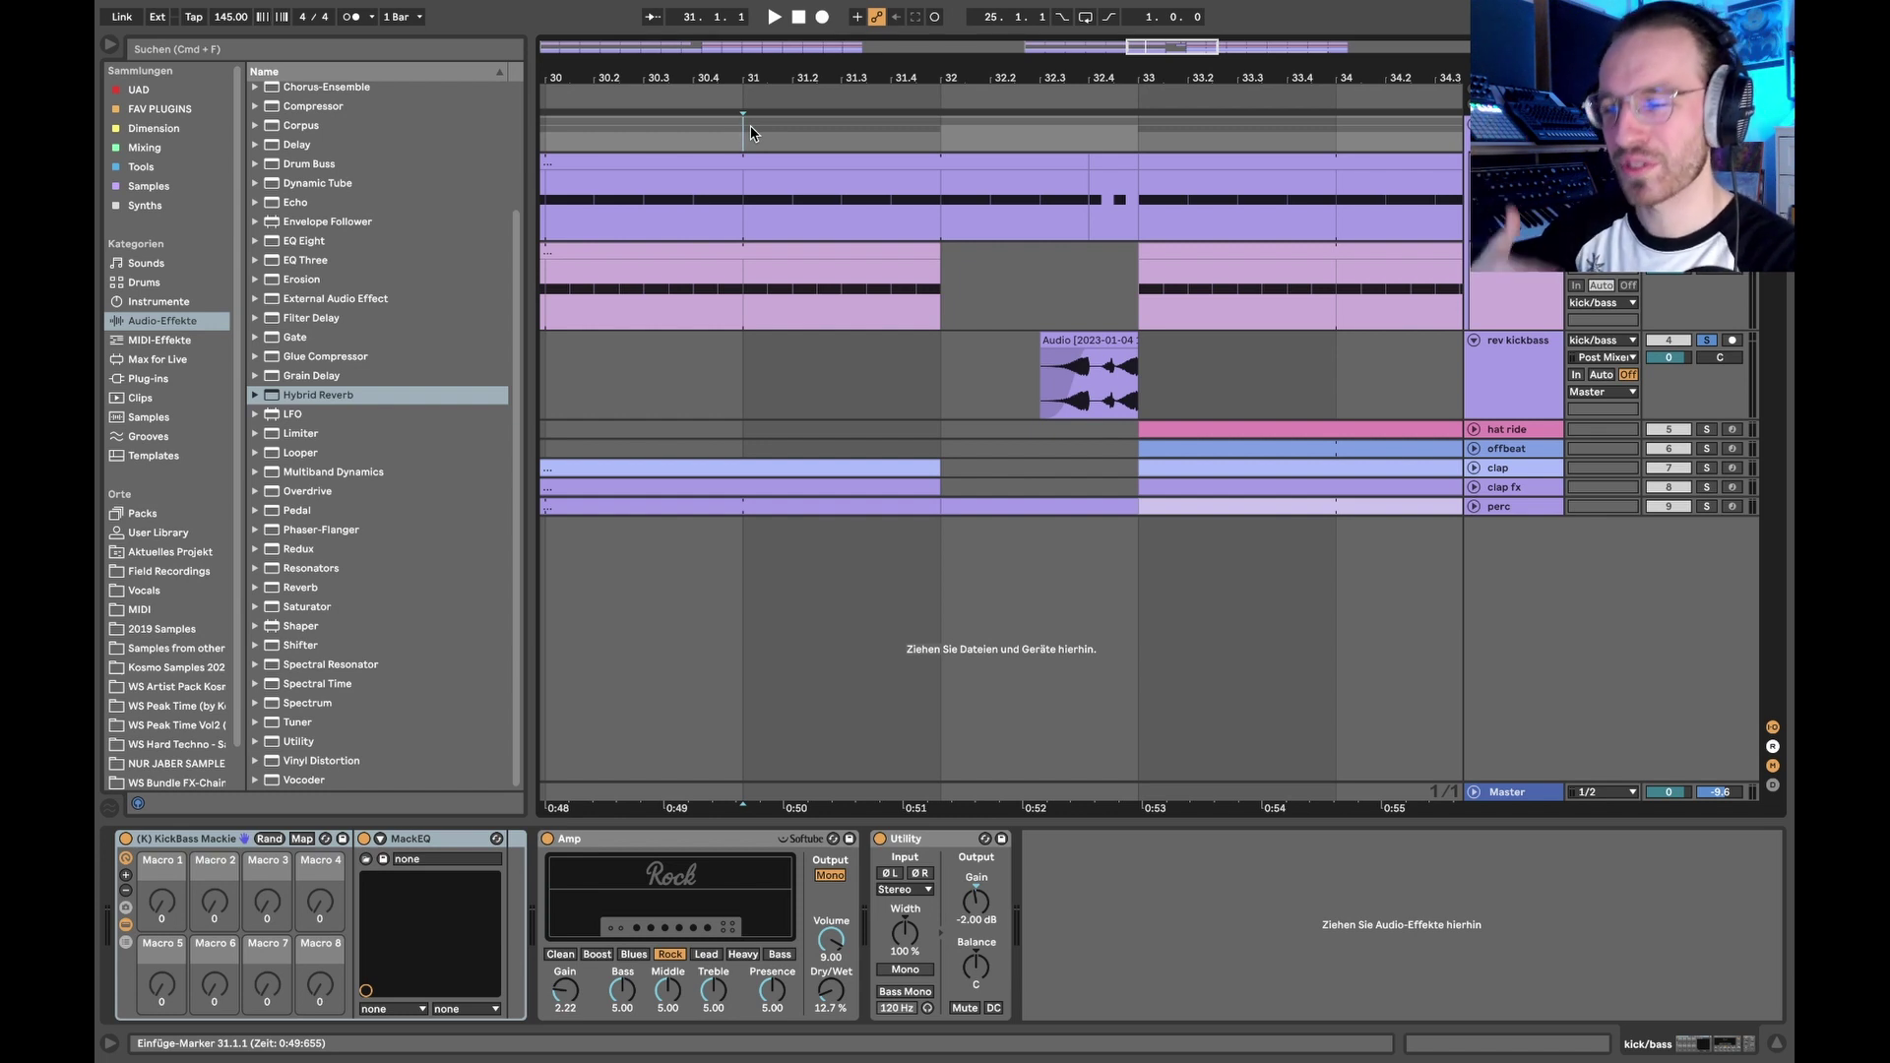
key(space)
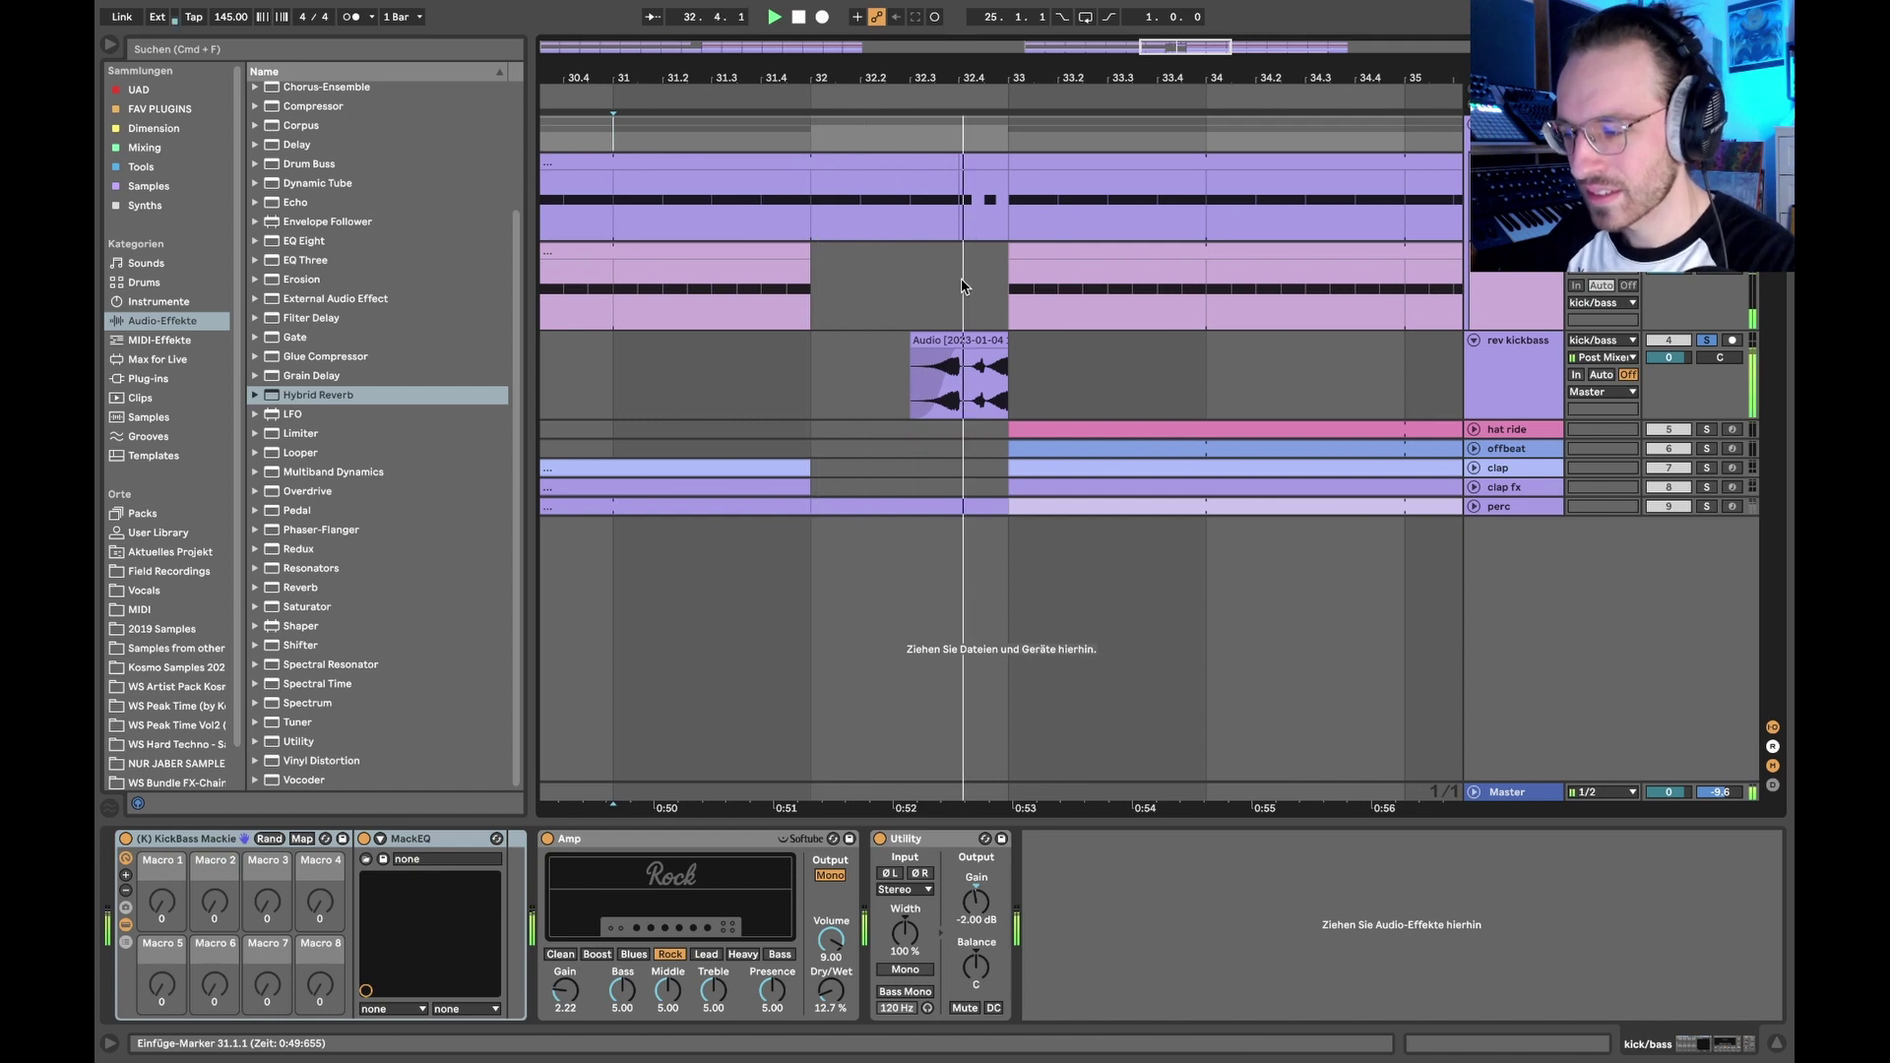
click(977, 357)
key(space)
Step: Examine the reversed audio clip between 32.3 and 33 against the kick notes above it
key(z)
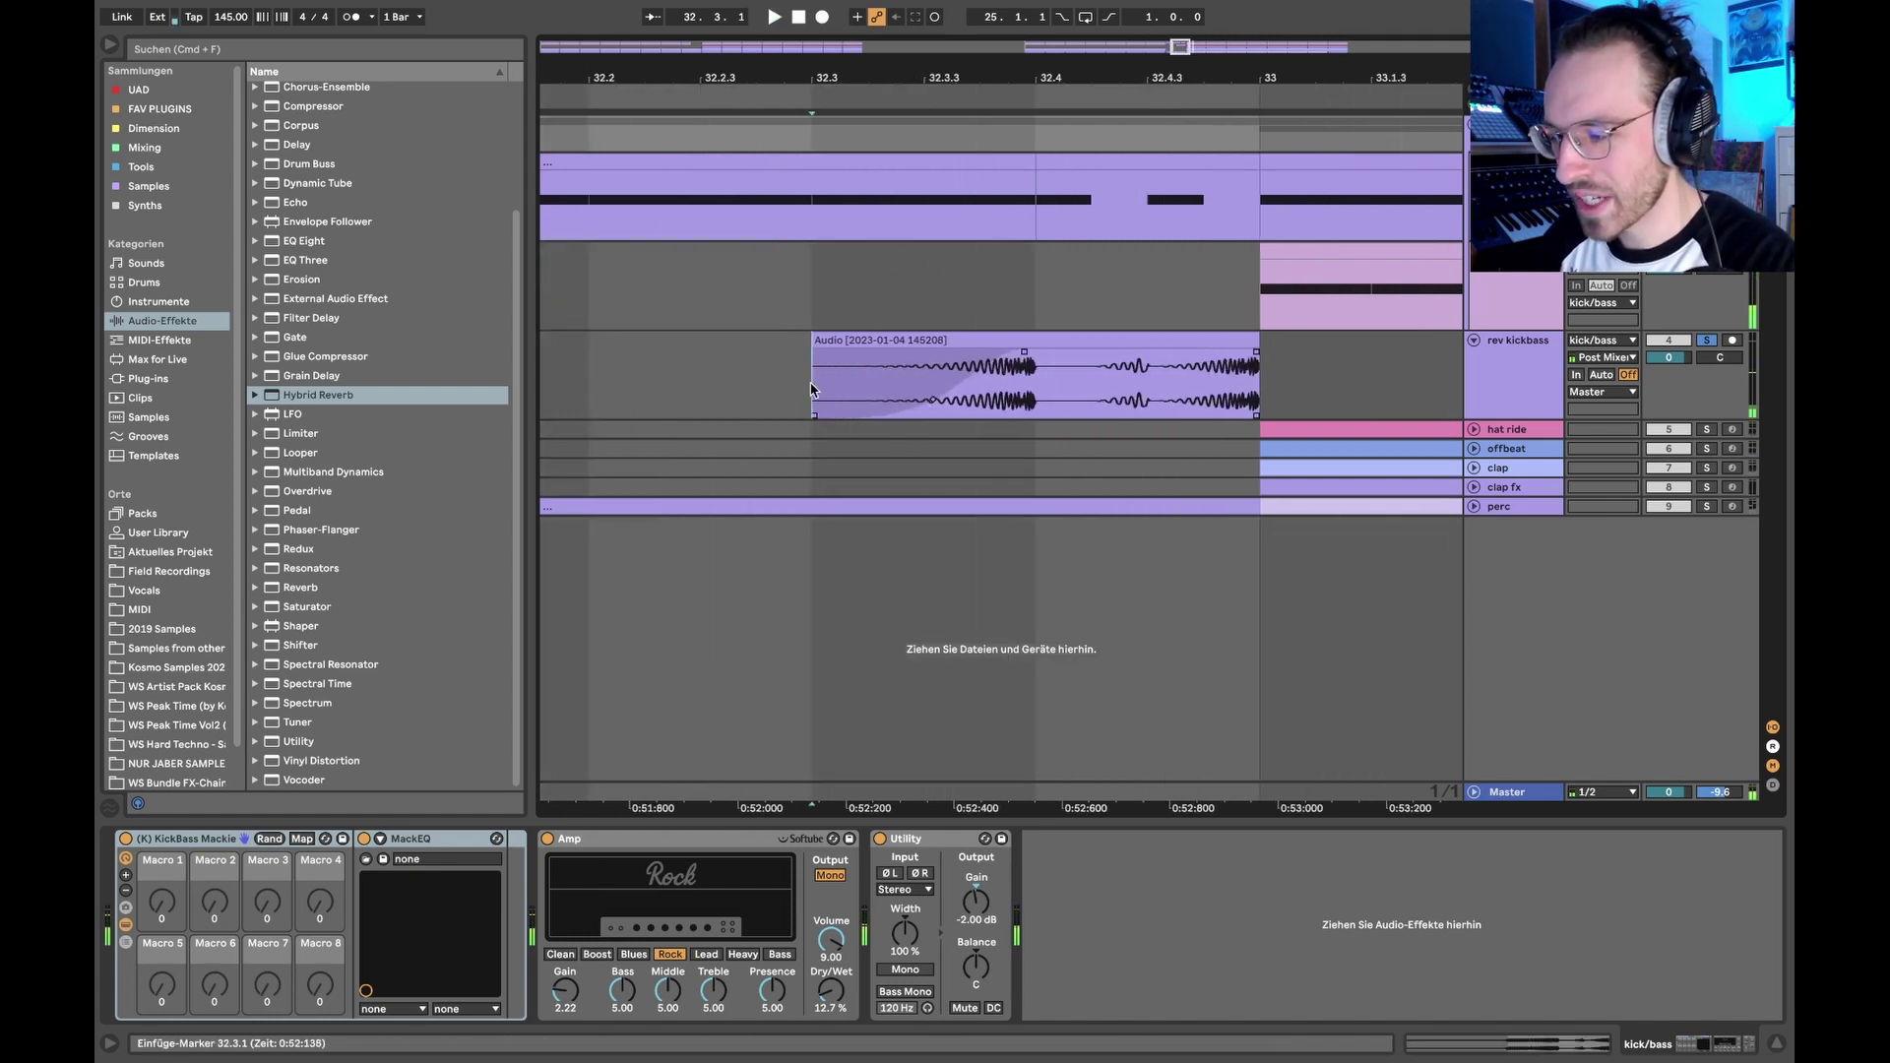
click(857, 275)
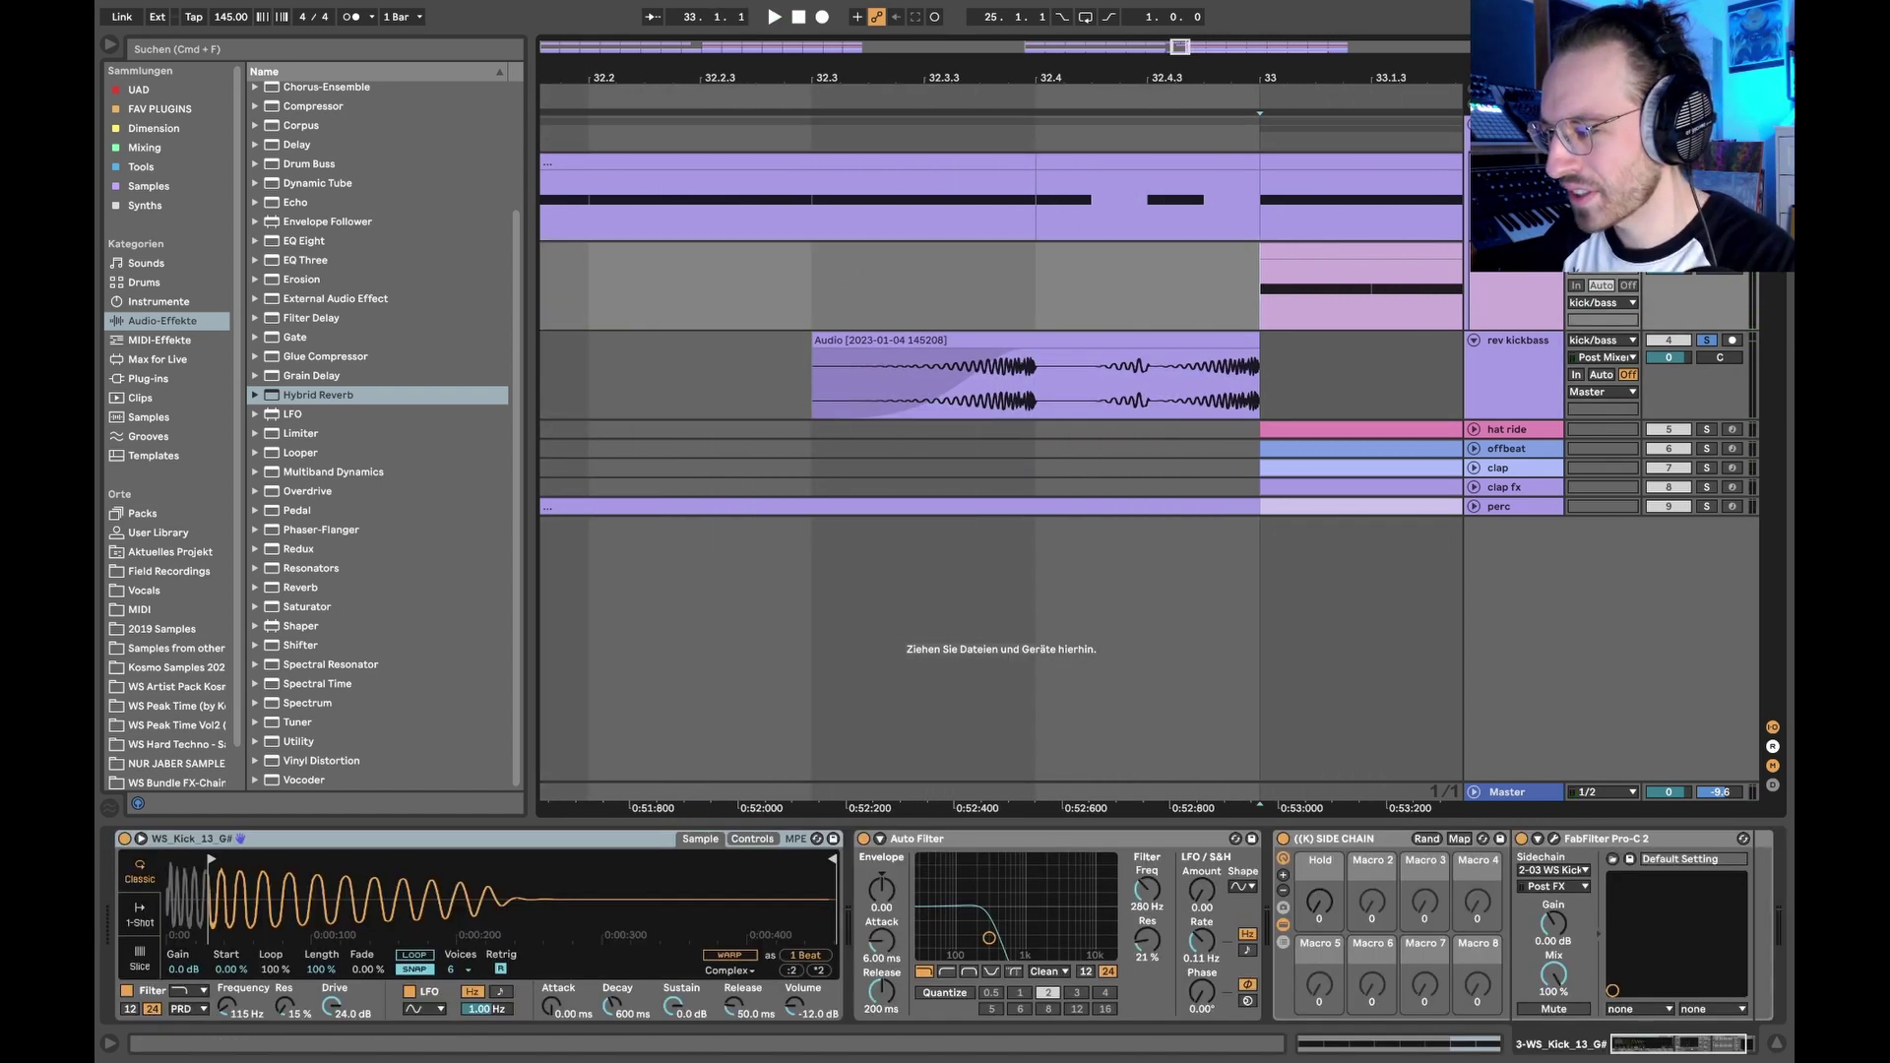
click(1706, 340)
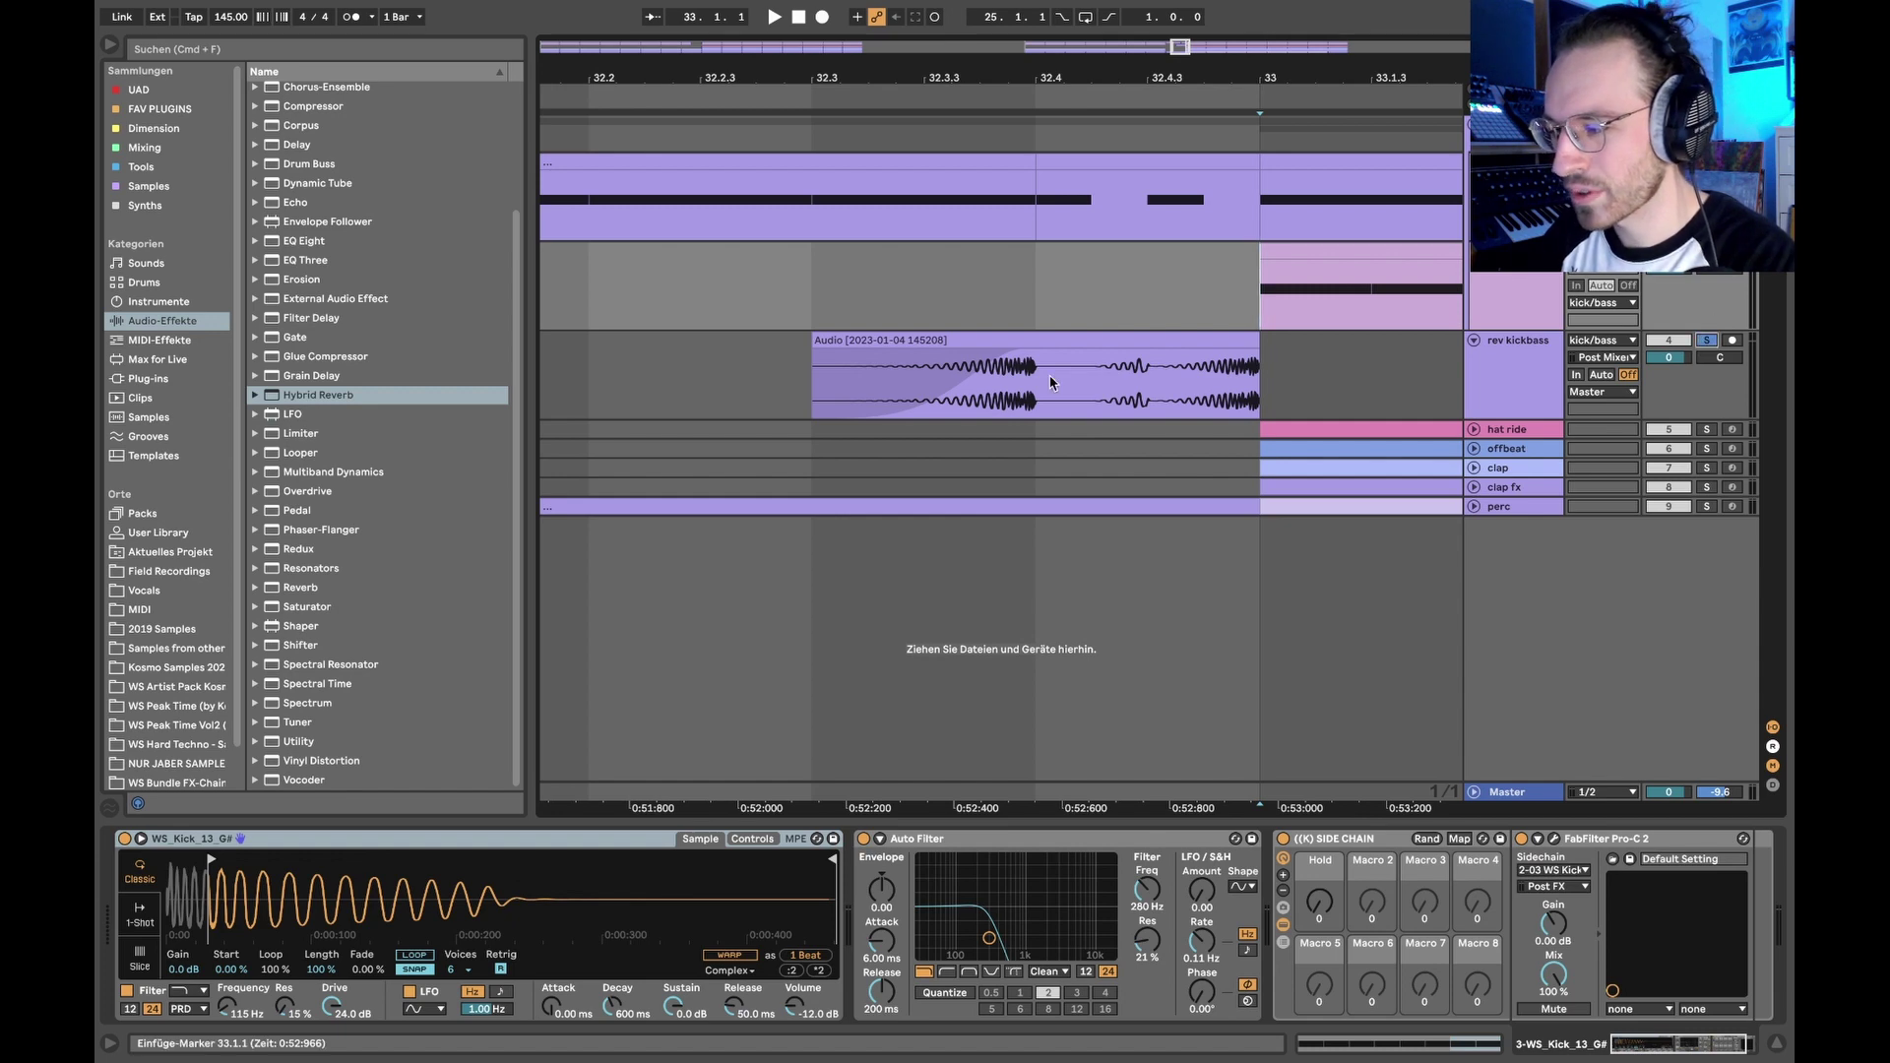
click(835, 199)
click(929, 387)
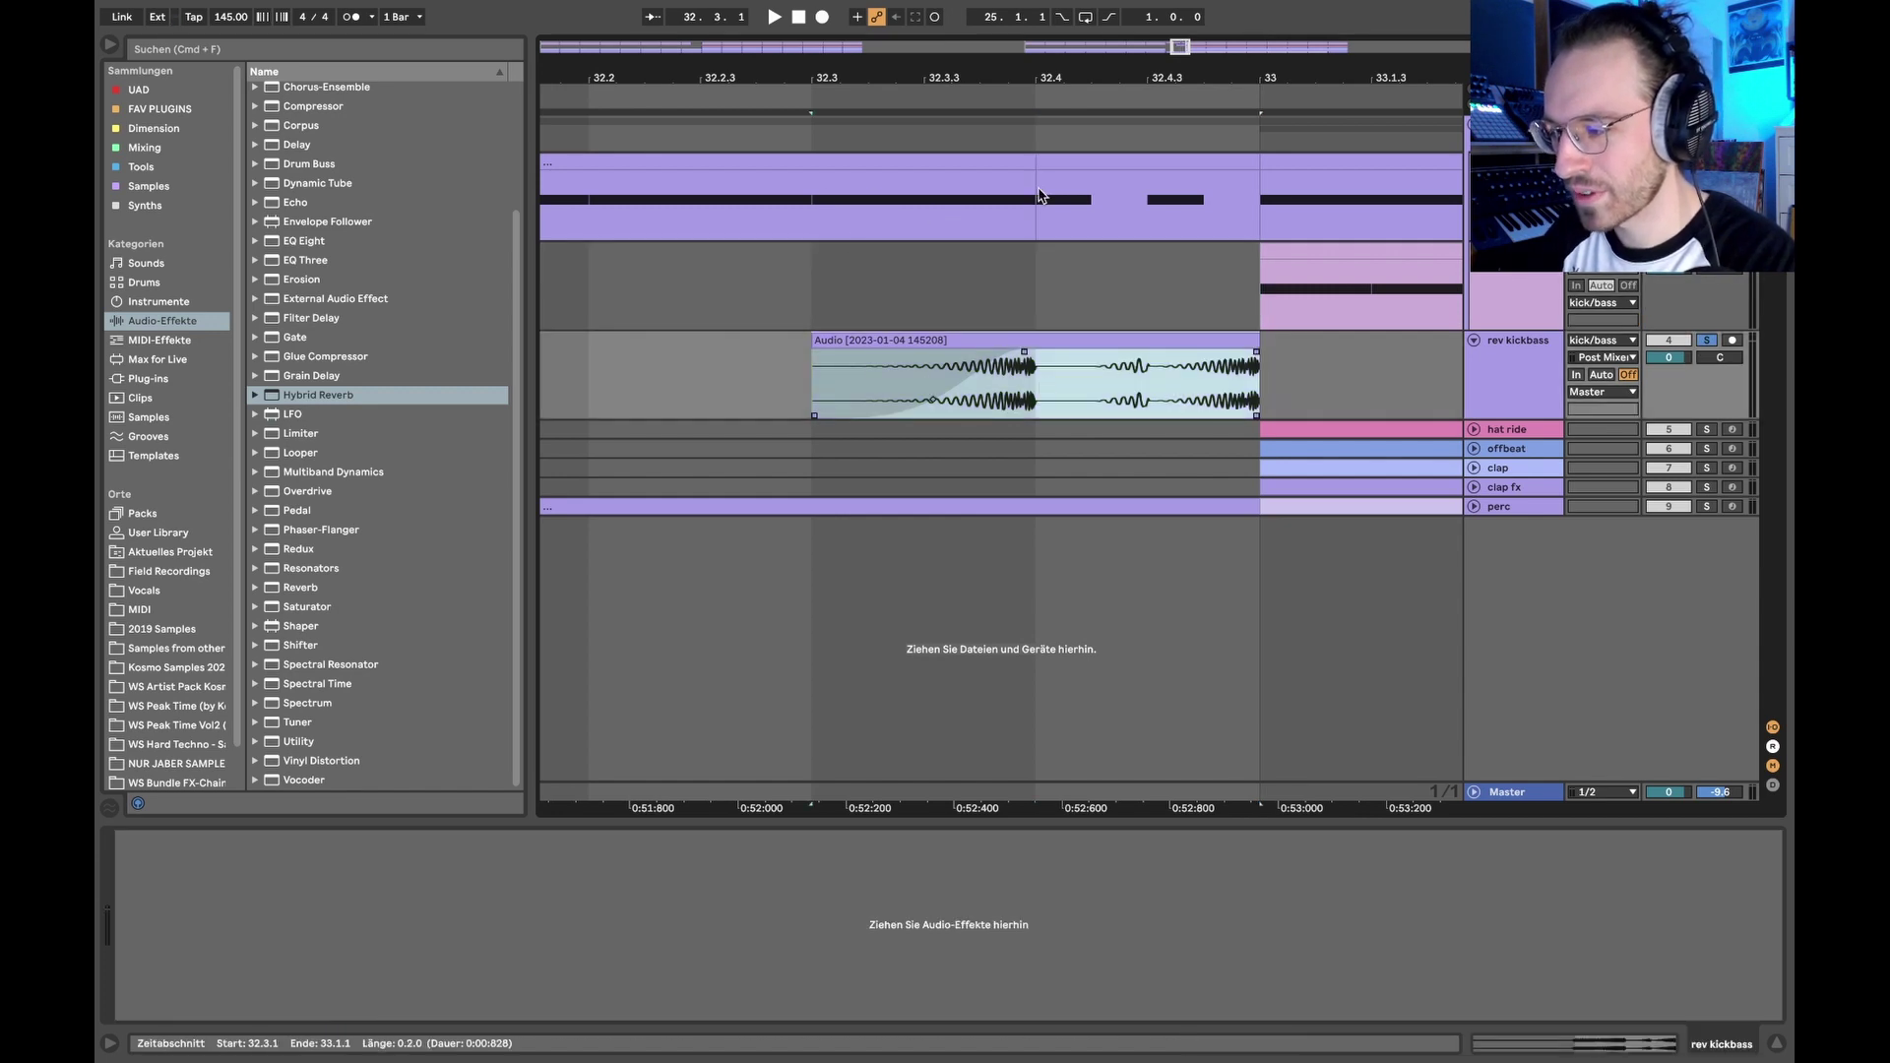
click(1041, 198)
click(1139, 393)
click(1164, 217)
click(1228, 379)
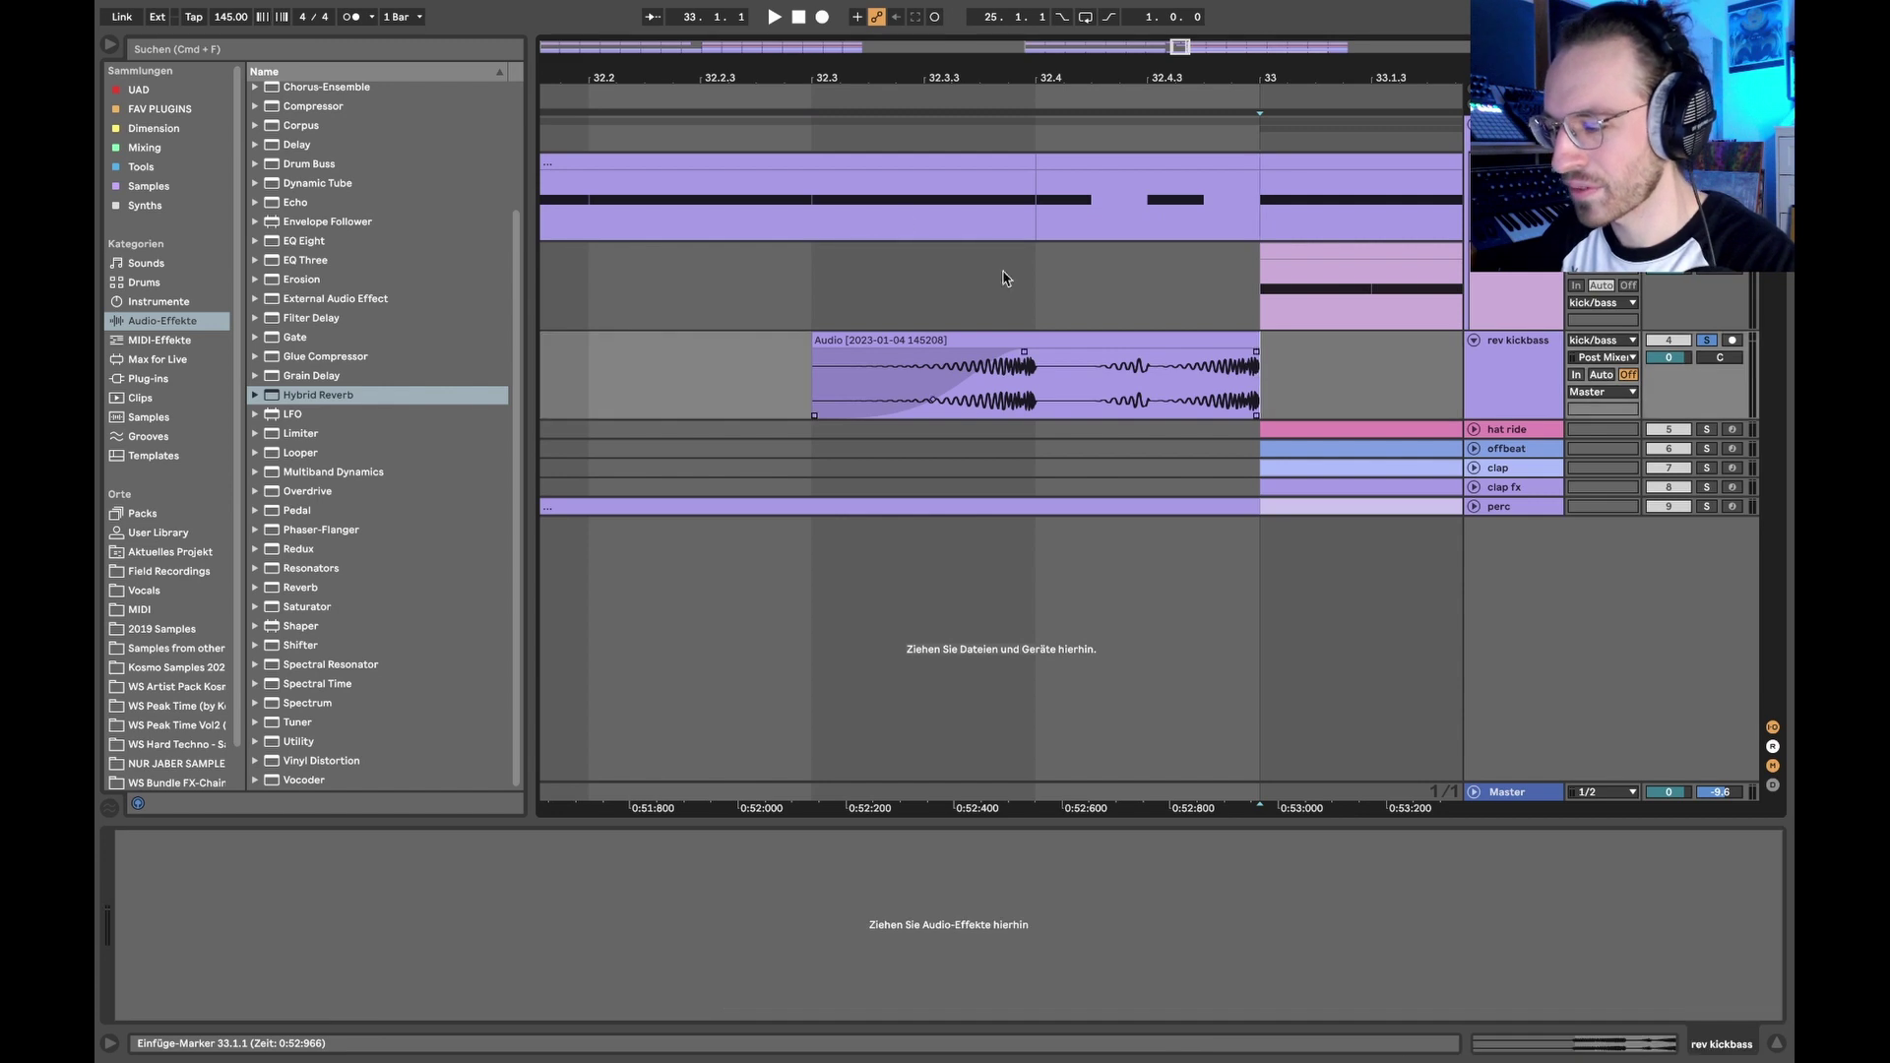
Step: Play the break from bar 32 through the reversed clip into the following section
click(984, 212)
key(space)
key(space)
scroll(793, 270, left, 1)
click(702, 260)
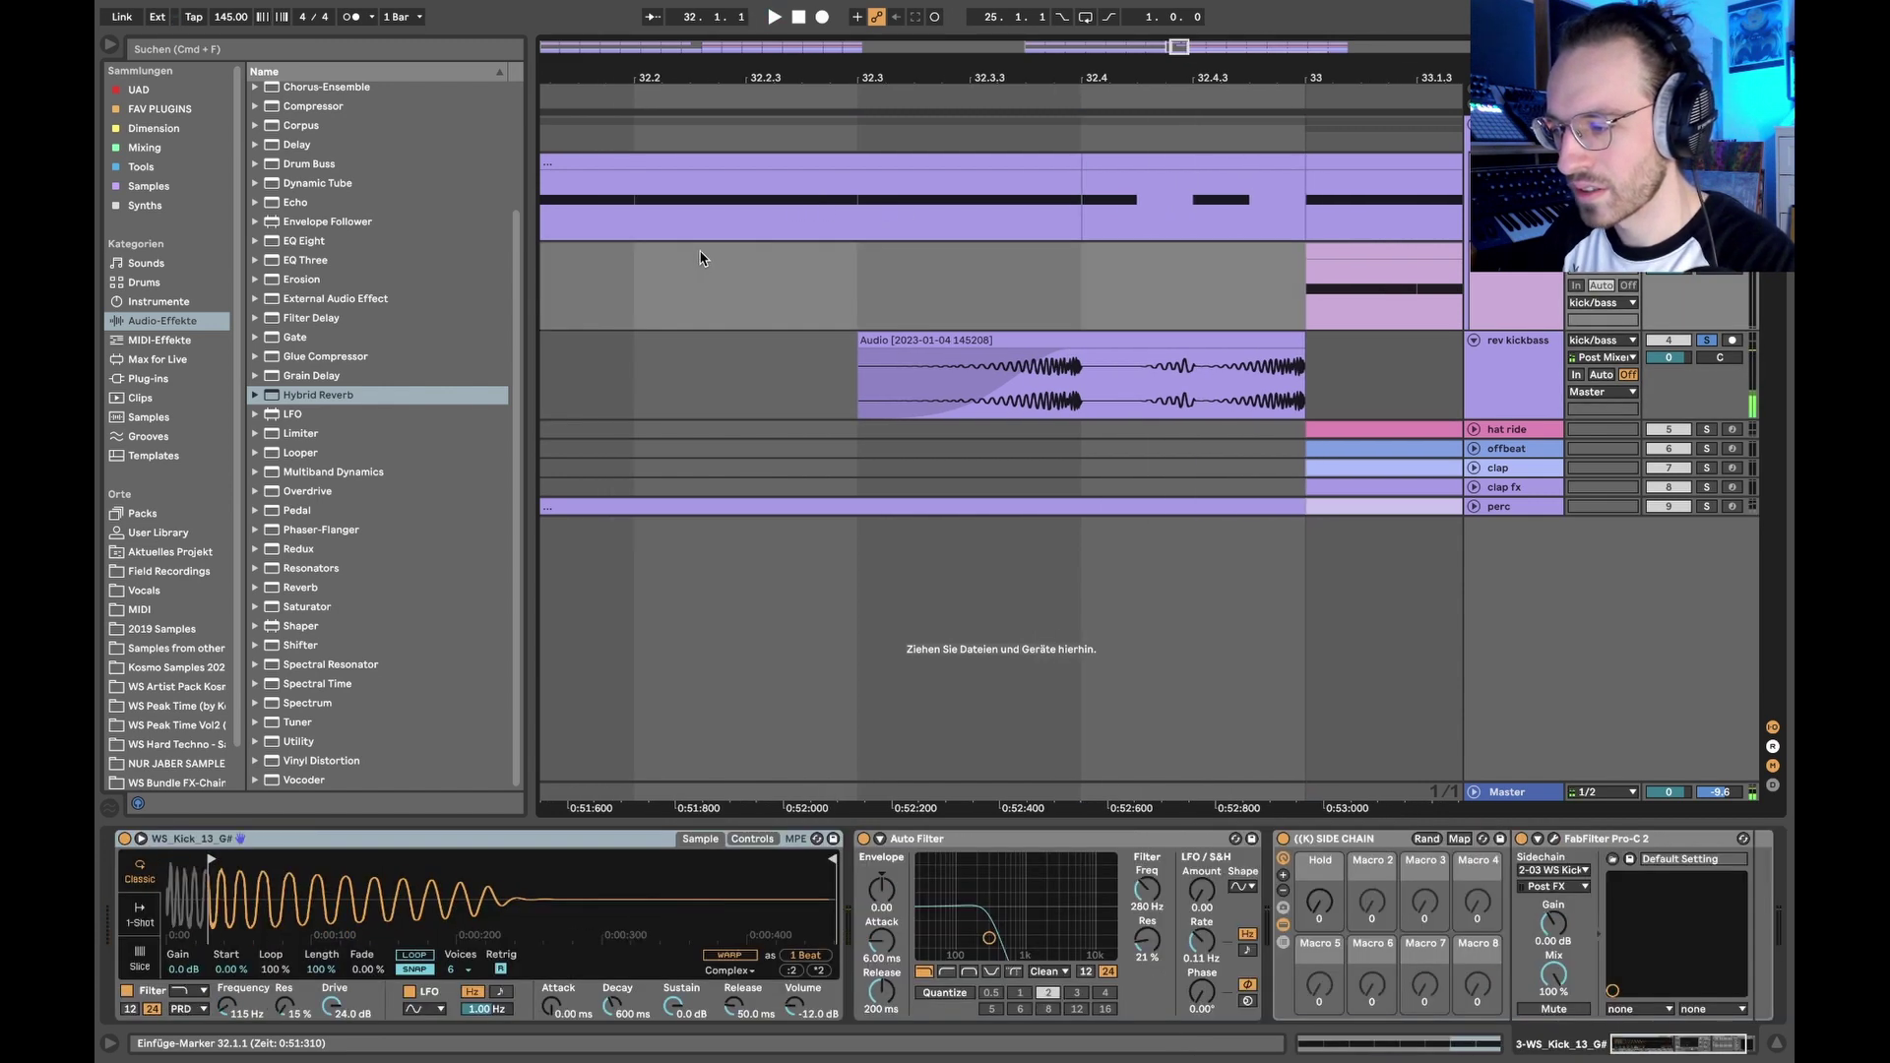
scroll(701, 257, down, 5)
key(space)
scroll(788, 289, up, 4)
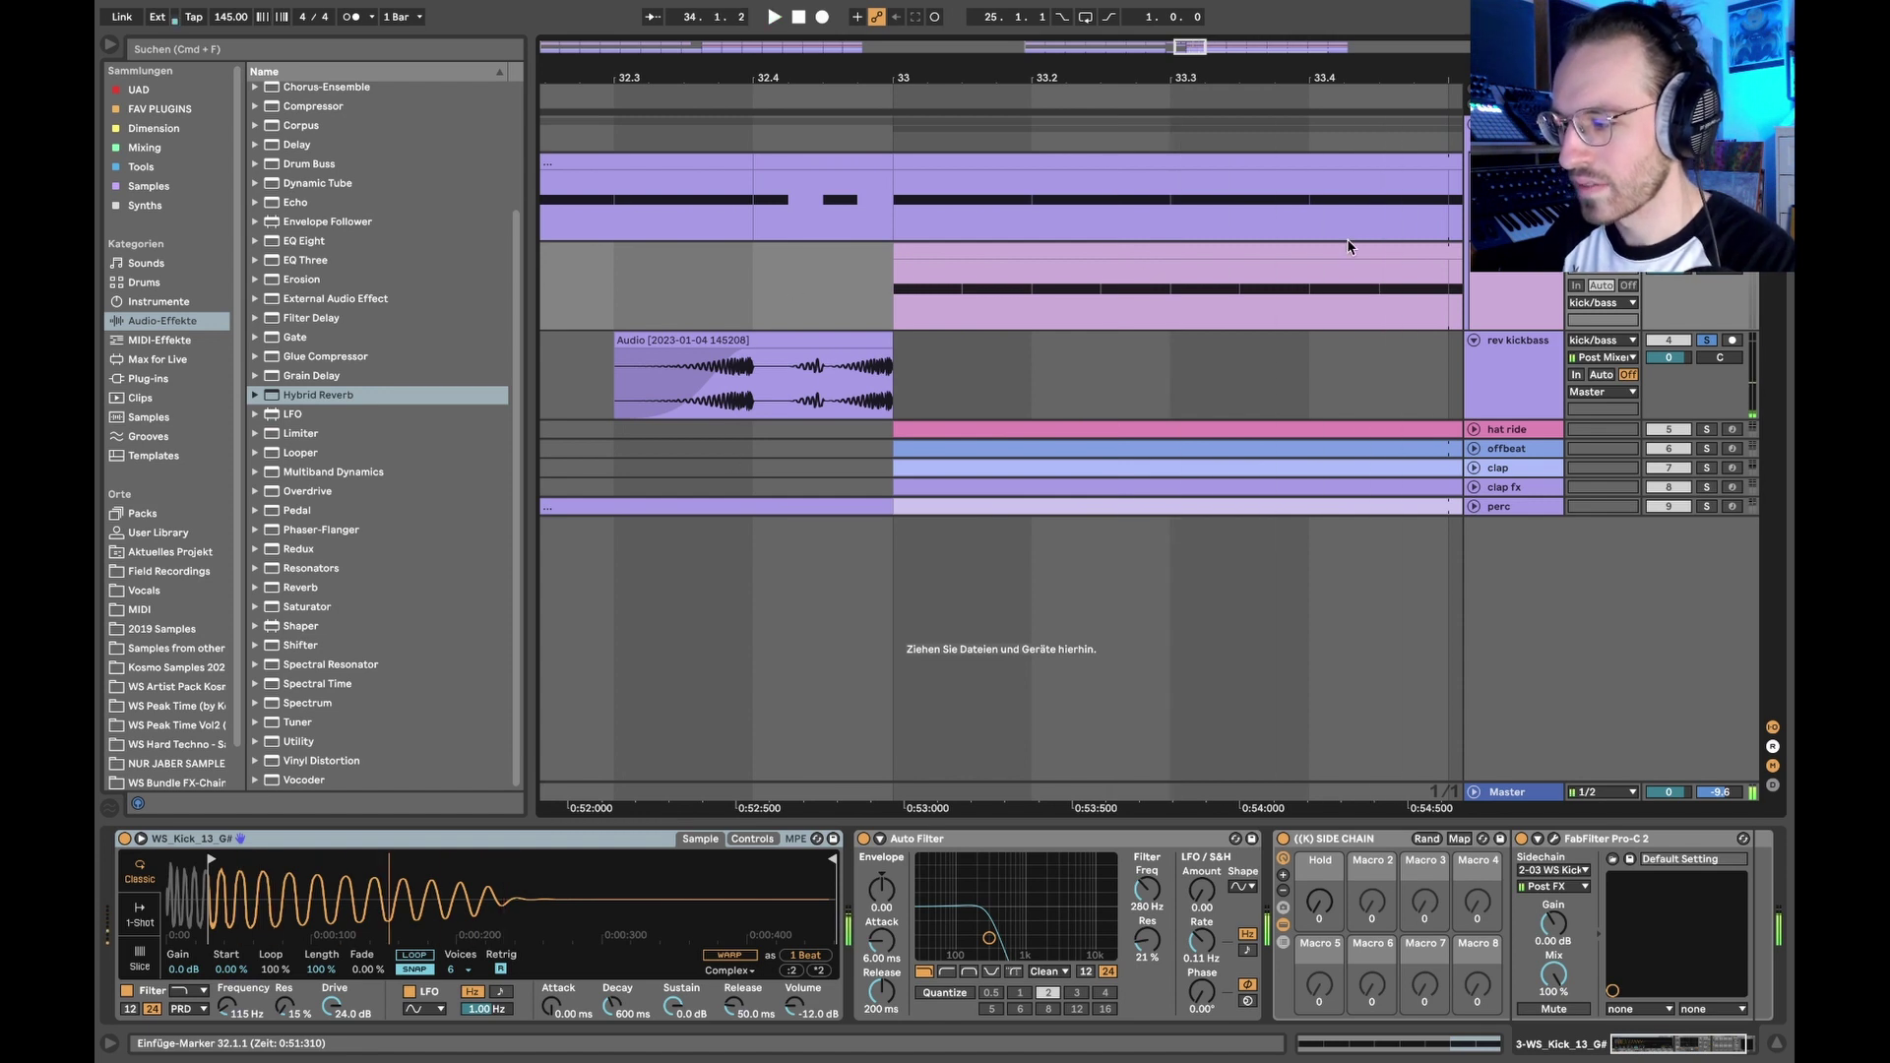
Step: Arm the rev kickbass track and record the kick/bass output onto it from bar 31 into bar 32, replacing the shorter first take
scroll(1220, 281, down, 4)
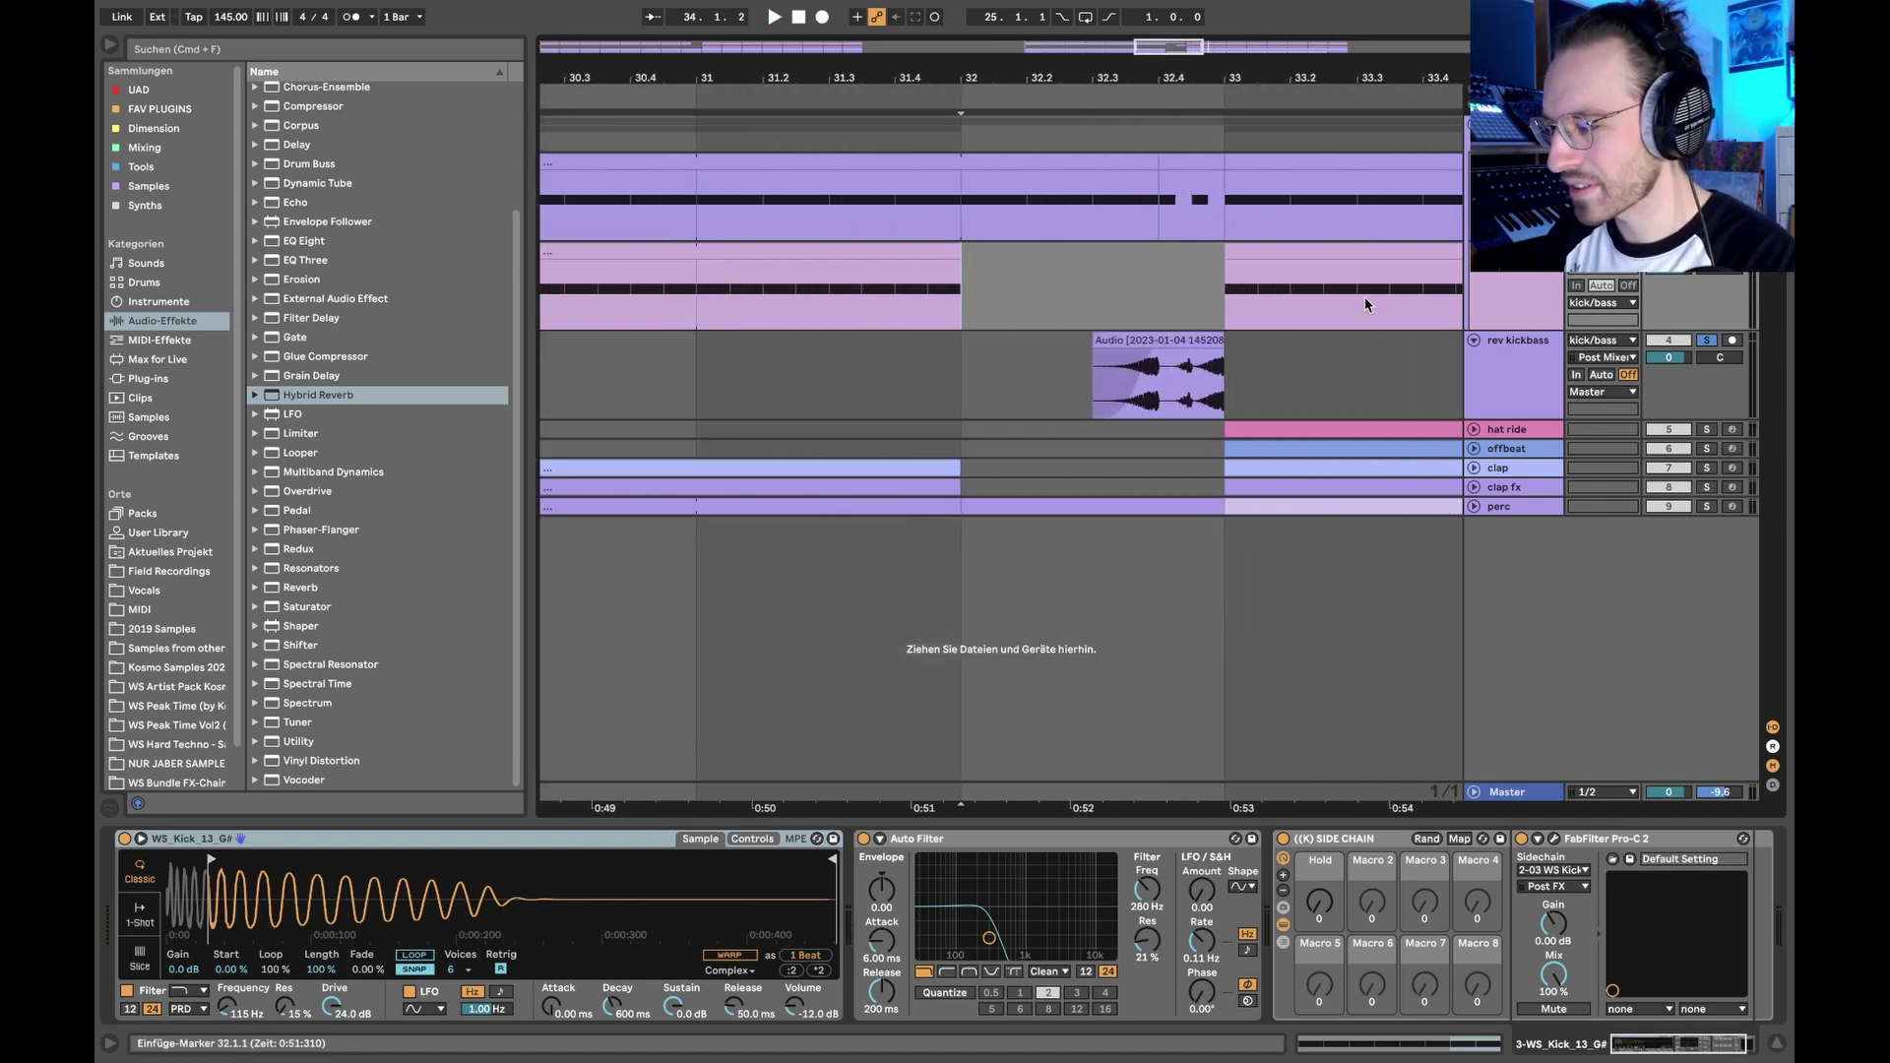
click(697, 202)
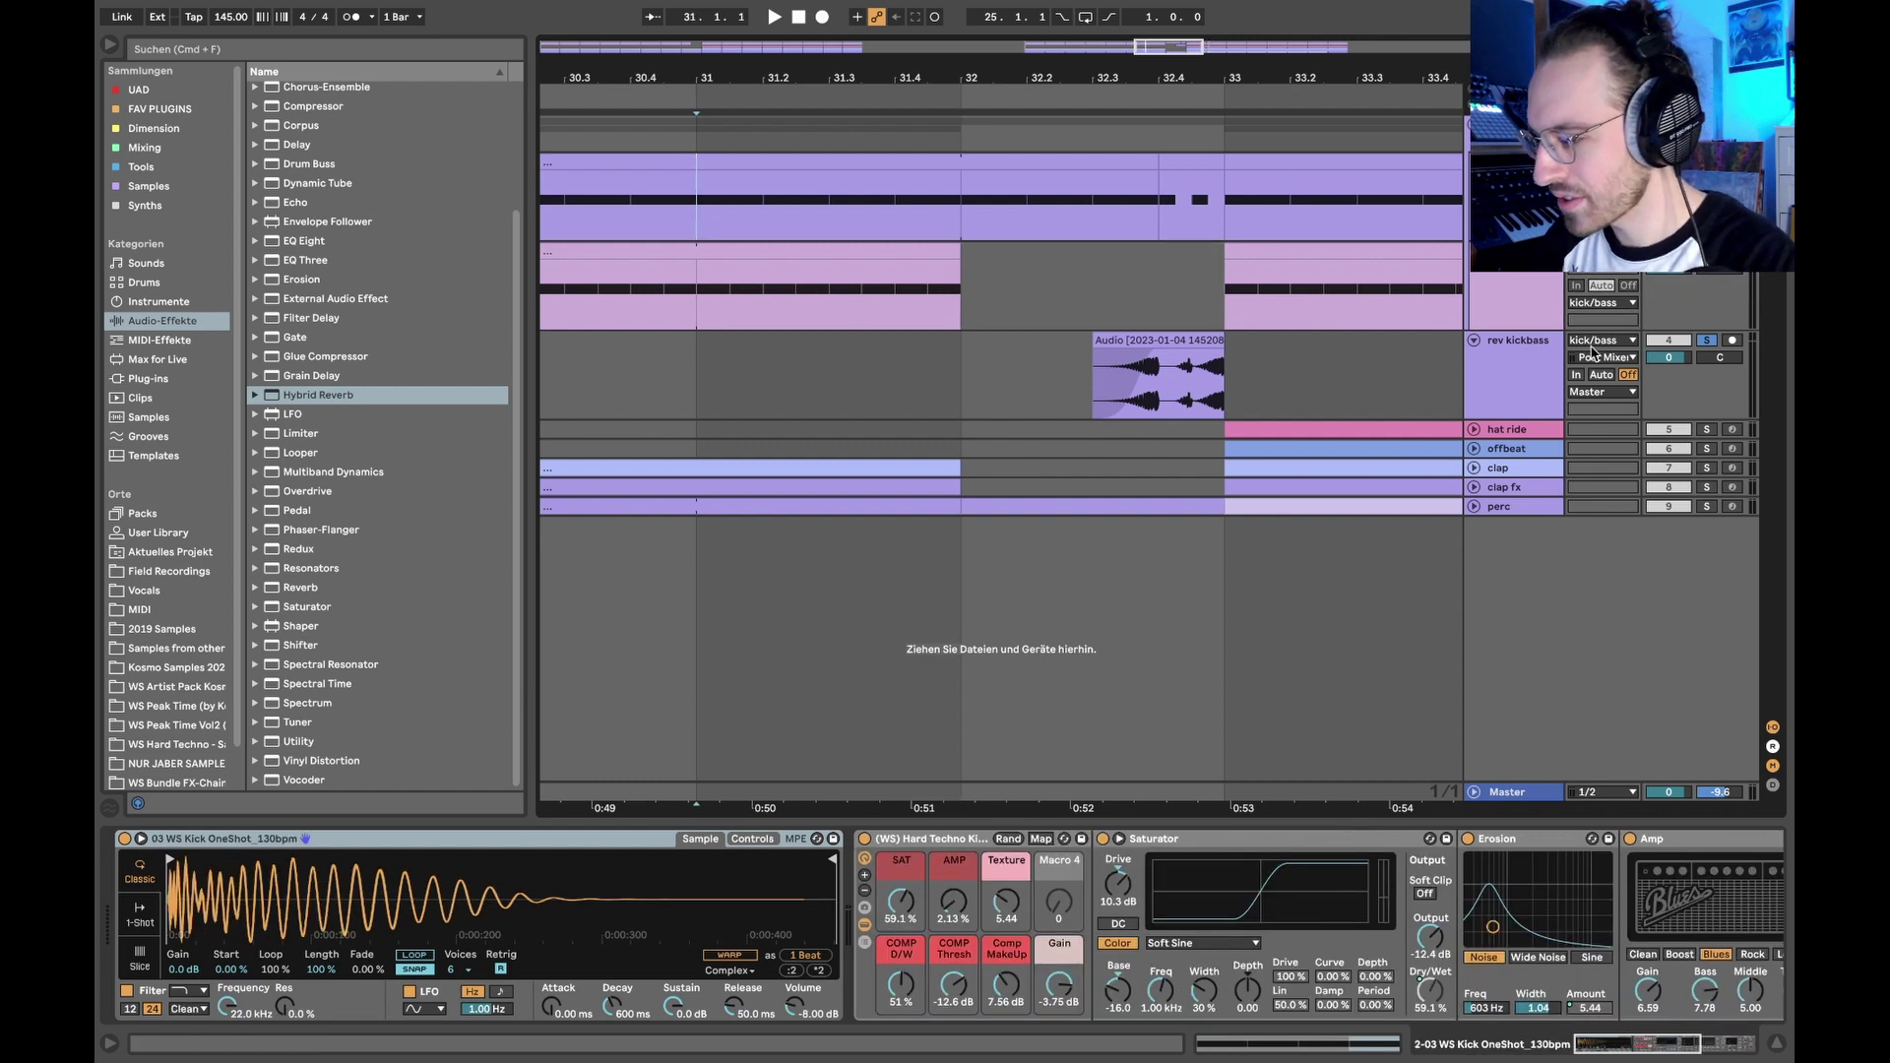
click(1733, 340)
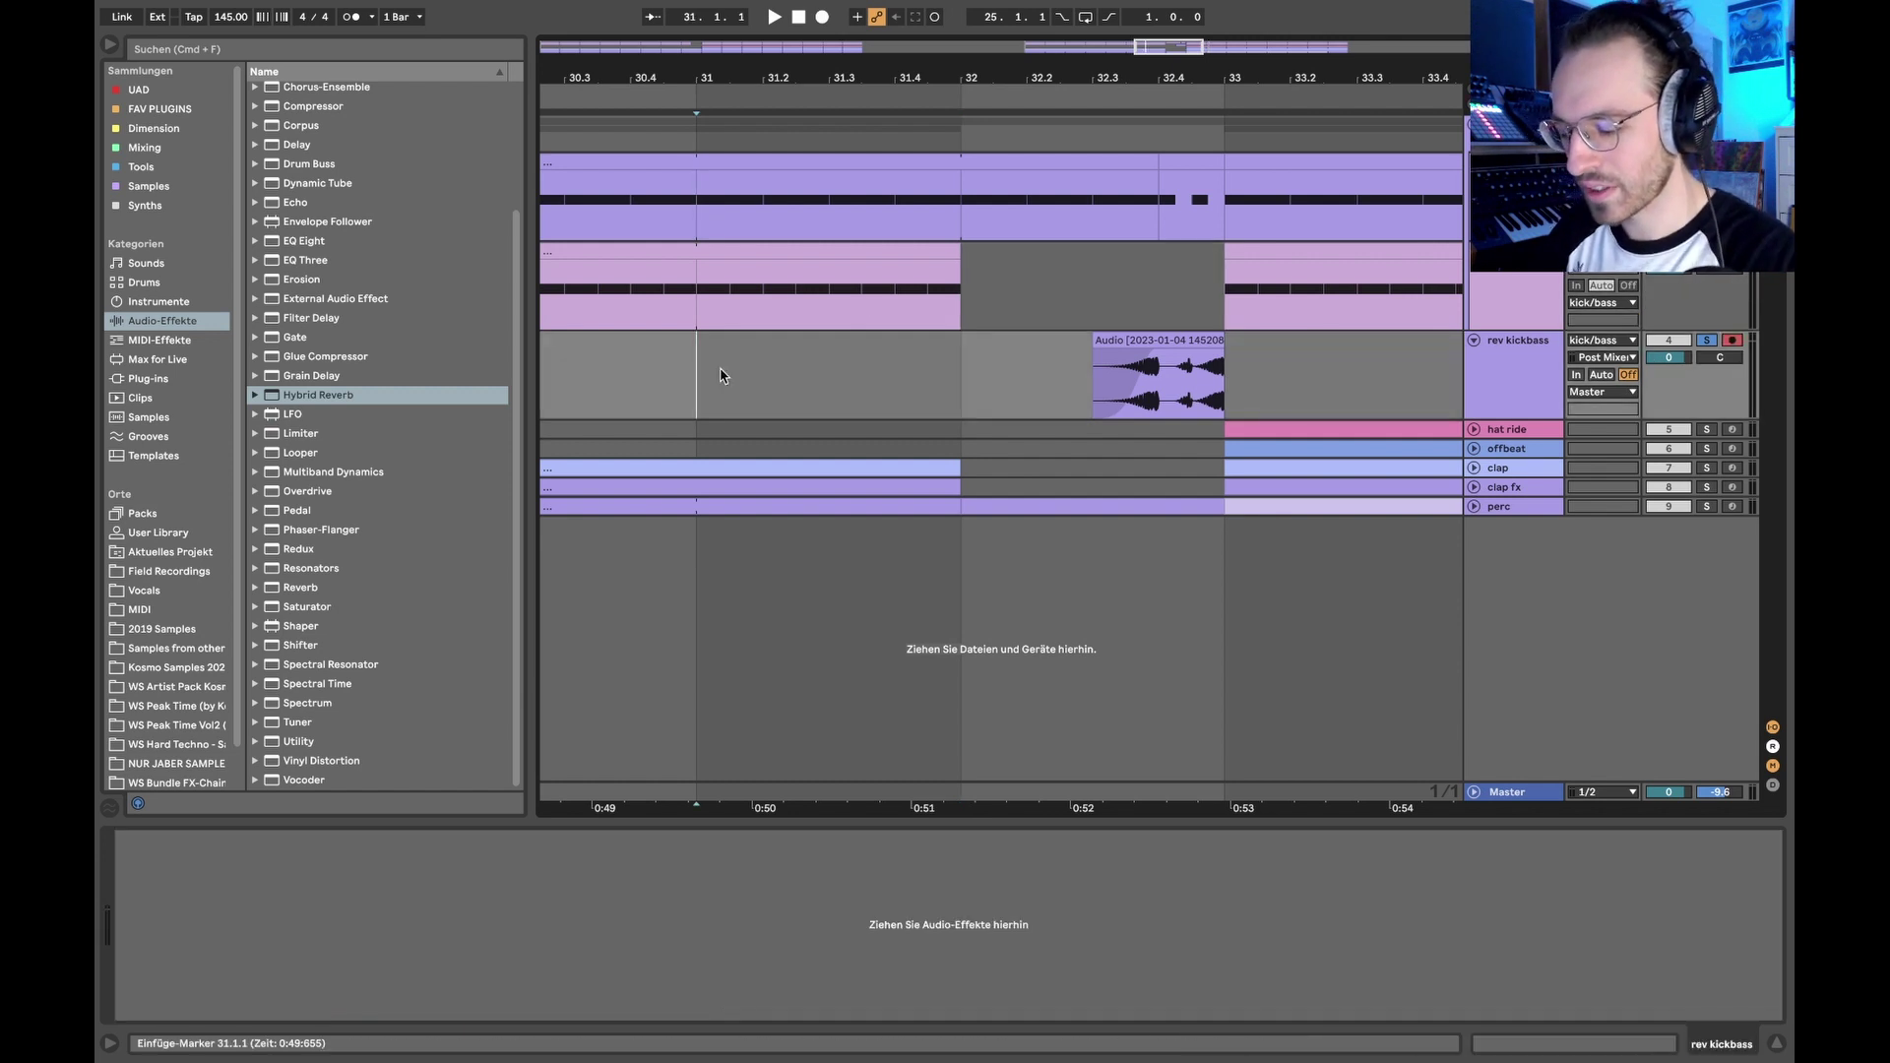
key(F9)
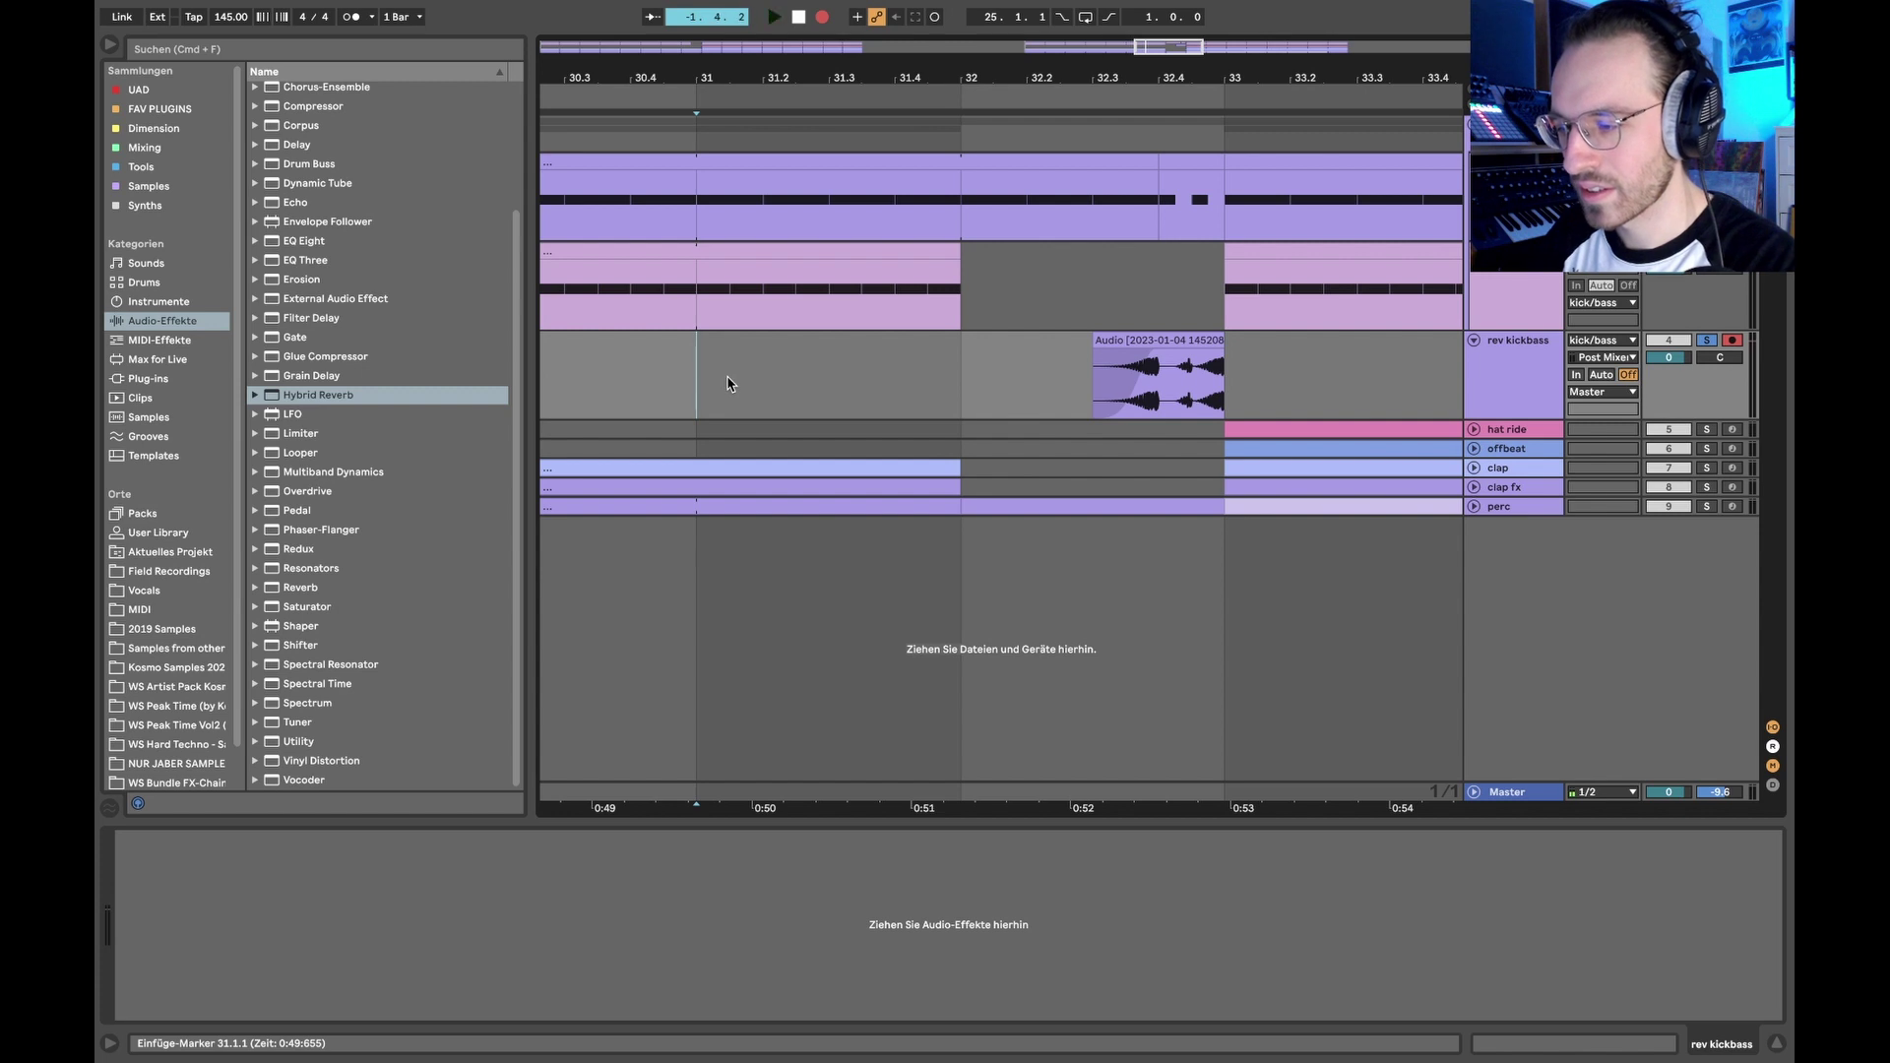
key(space)
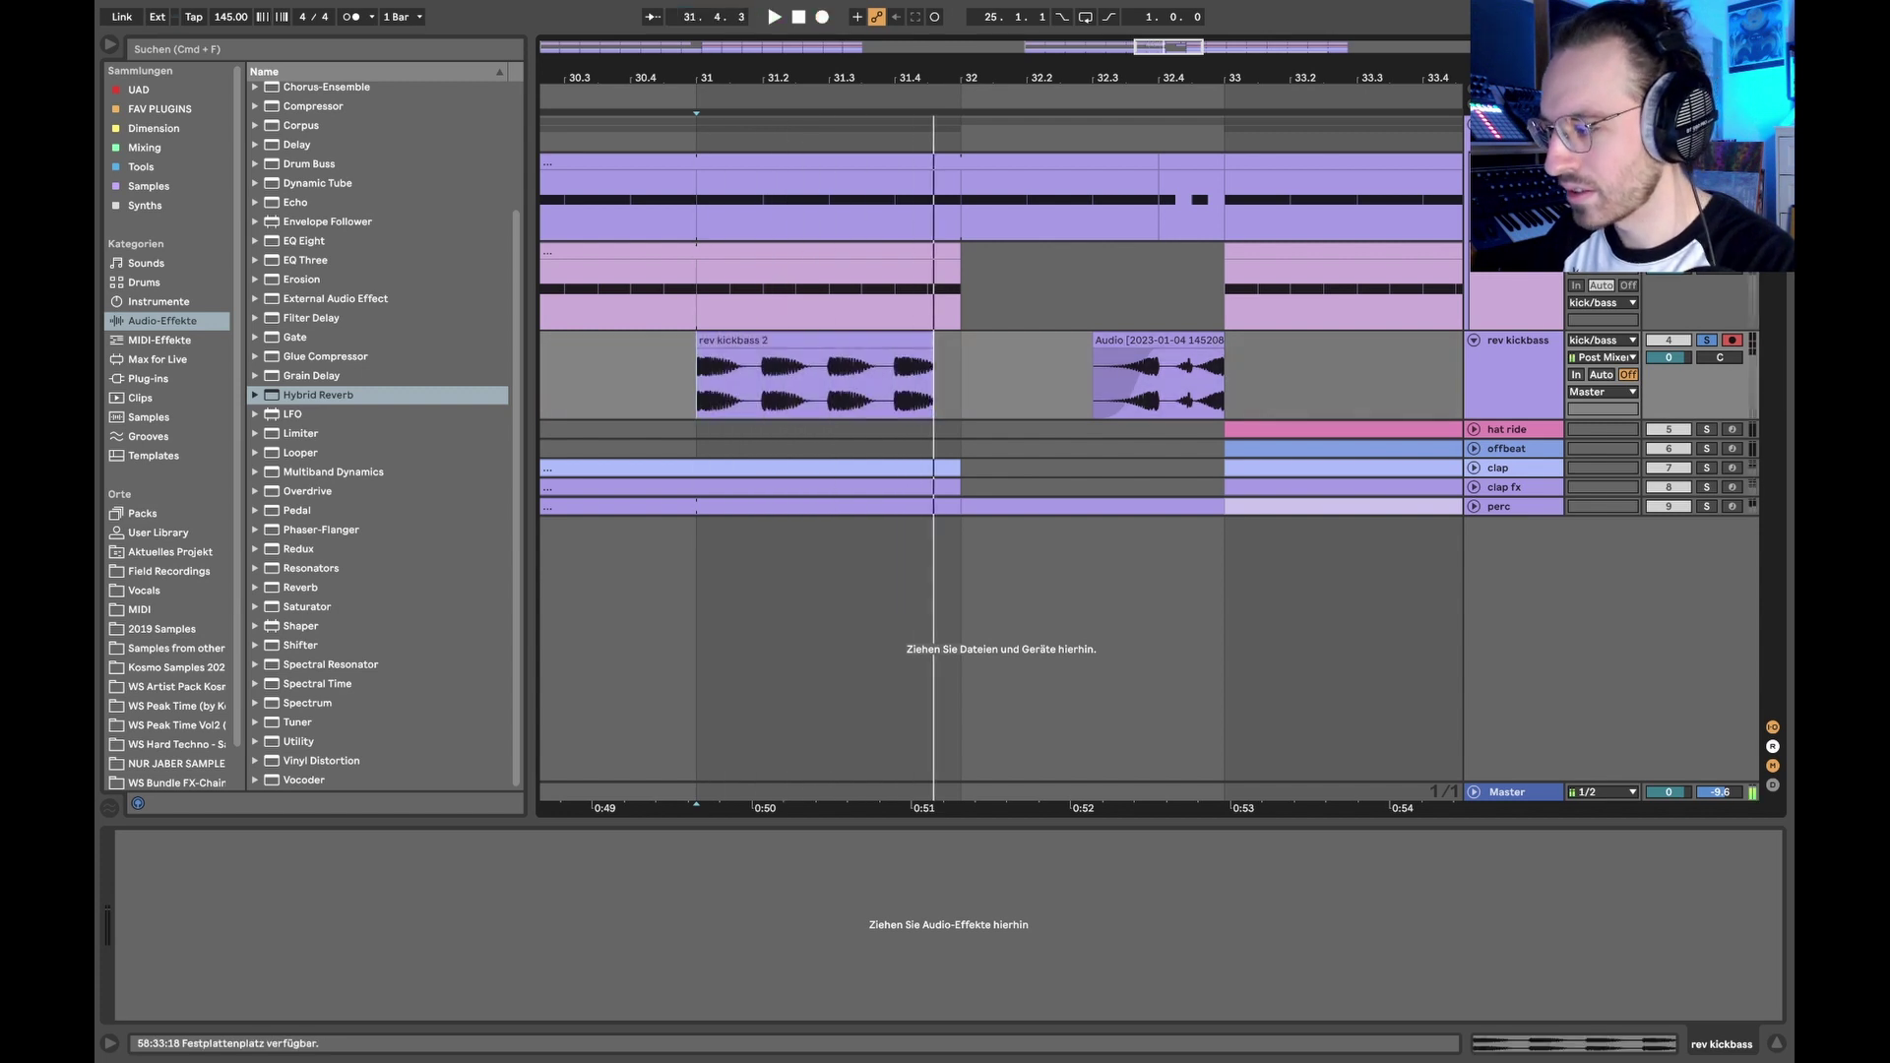
key(F9)
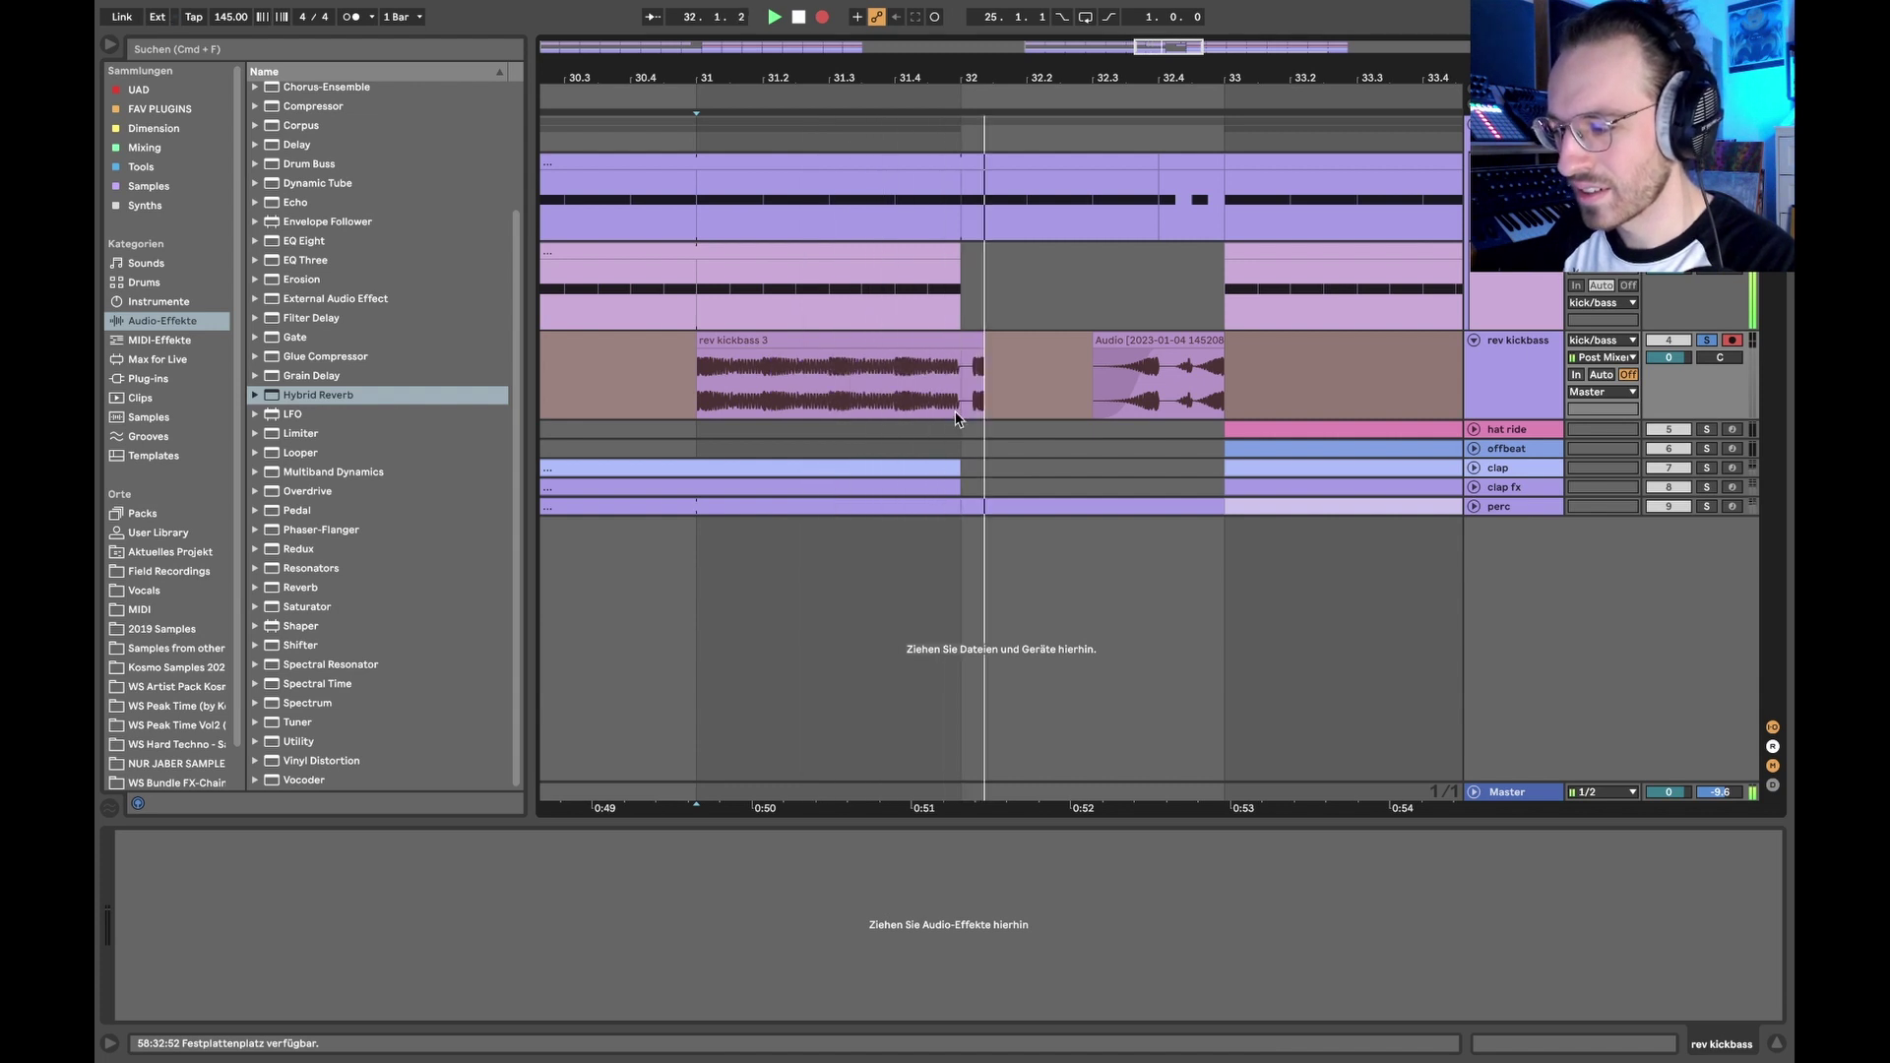
key(space)
Step: Reverse the recorded take on rev kickbass, trim its start to 31.3 and move it to 32.3 over the older reversed clip
right_click(832, 341)
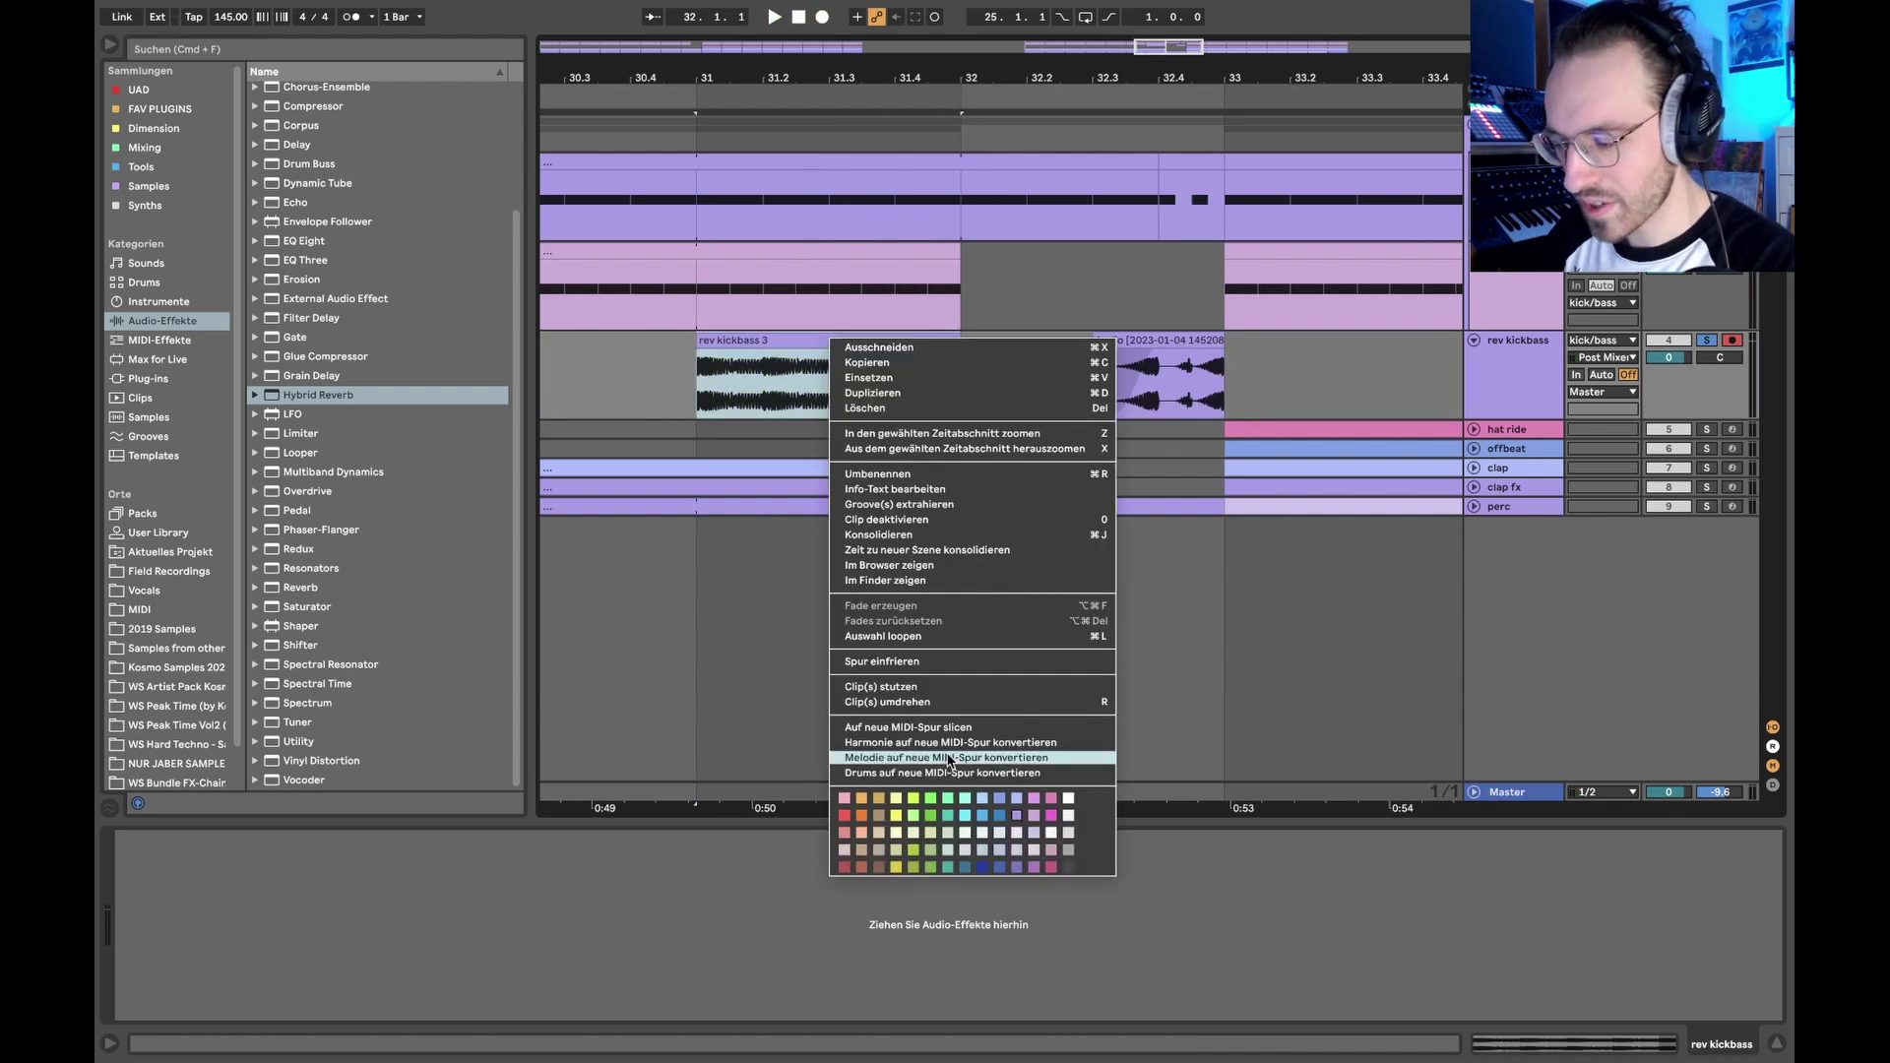
click(936, 702)
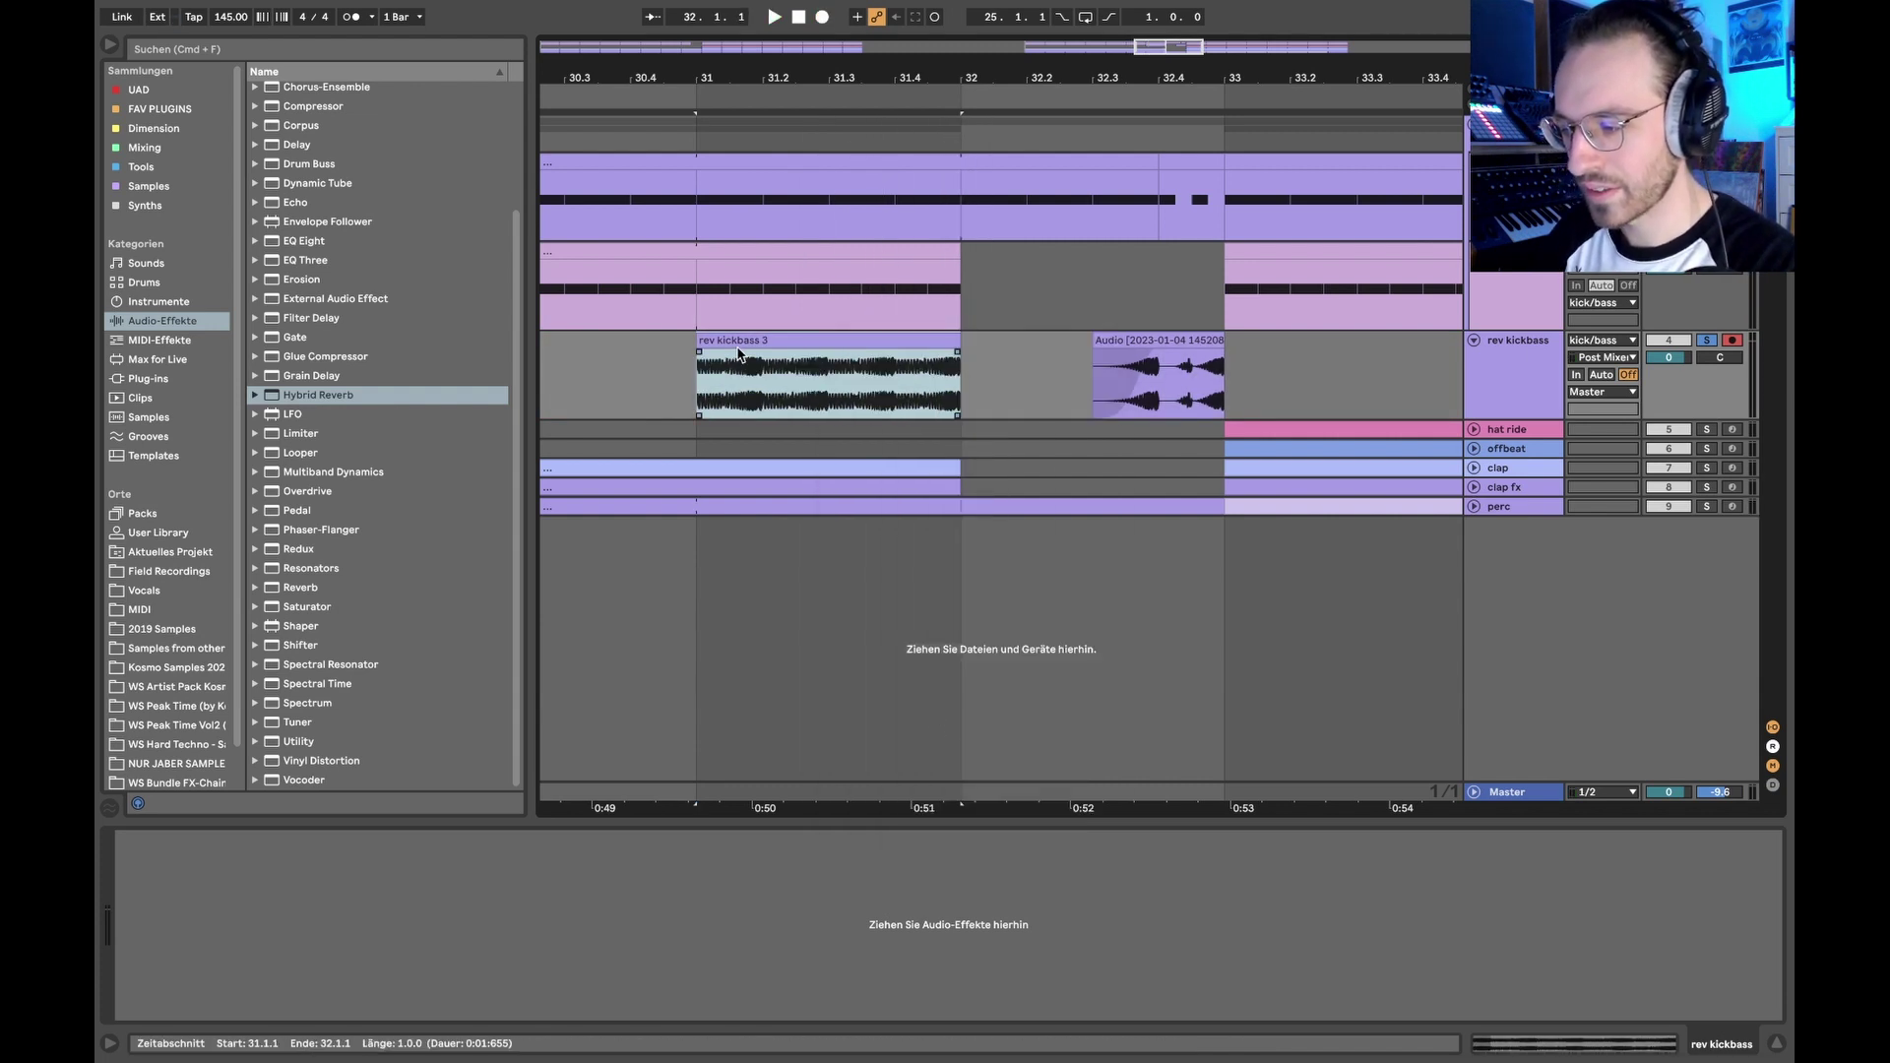
right_click(802, 393)
click(975, 925)
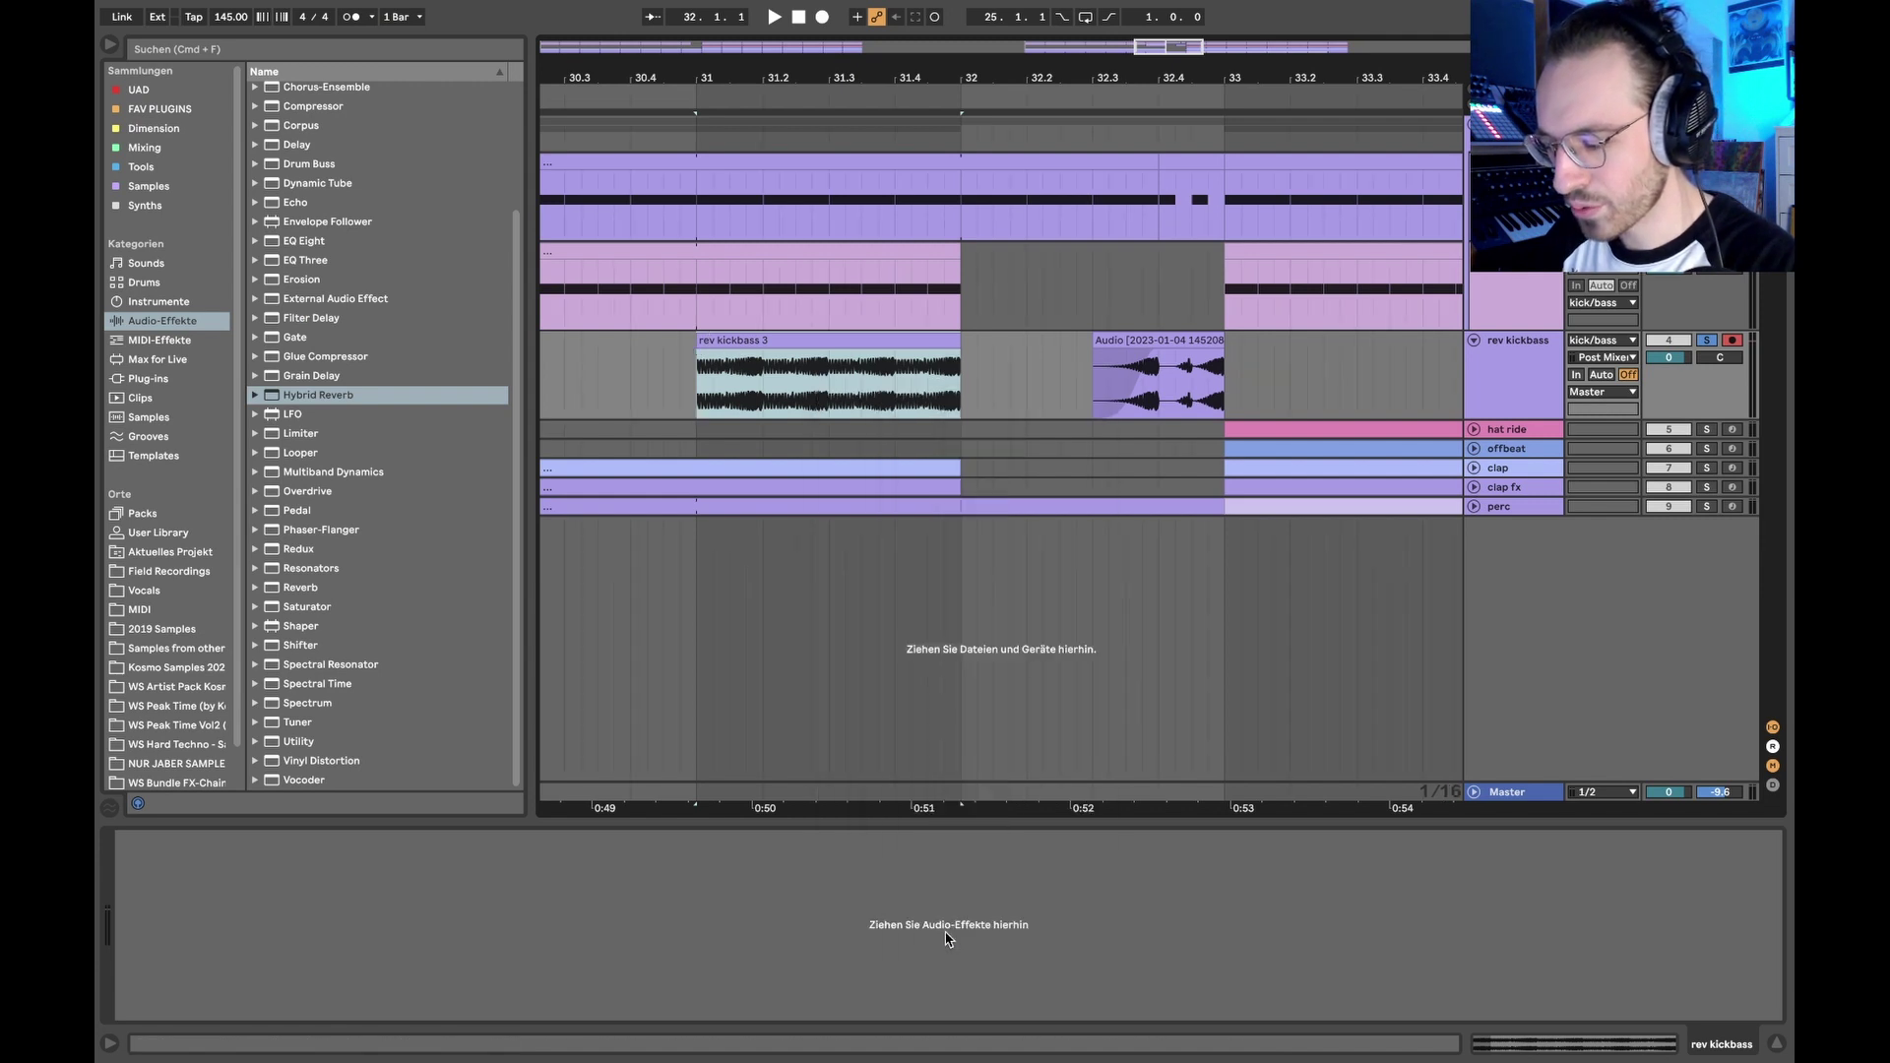
drag(712, 368, 845, 368)
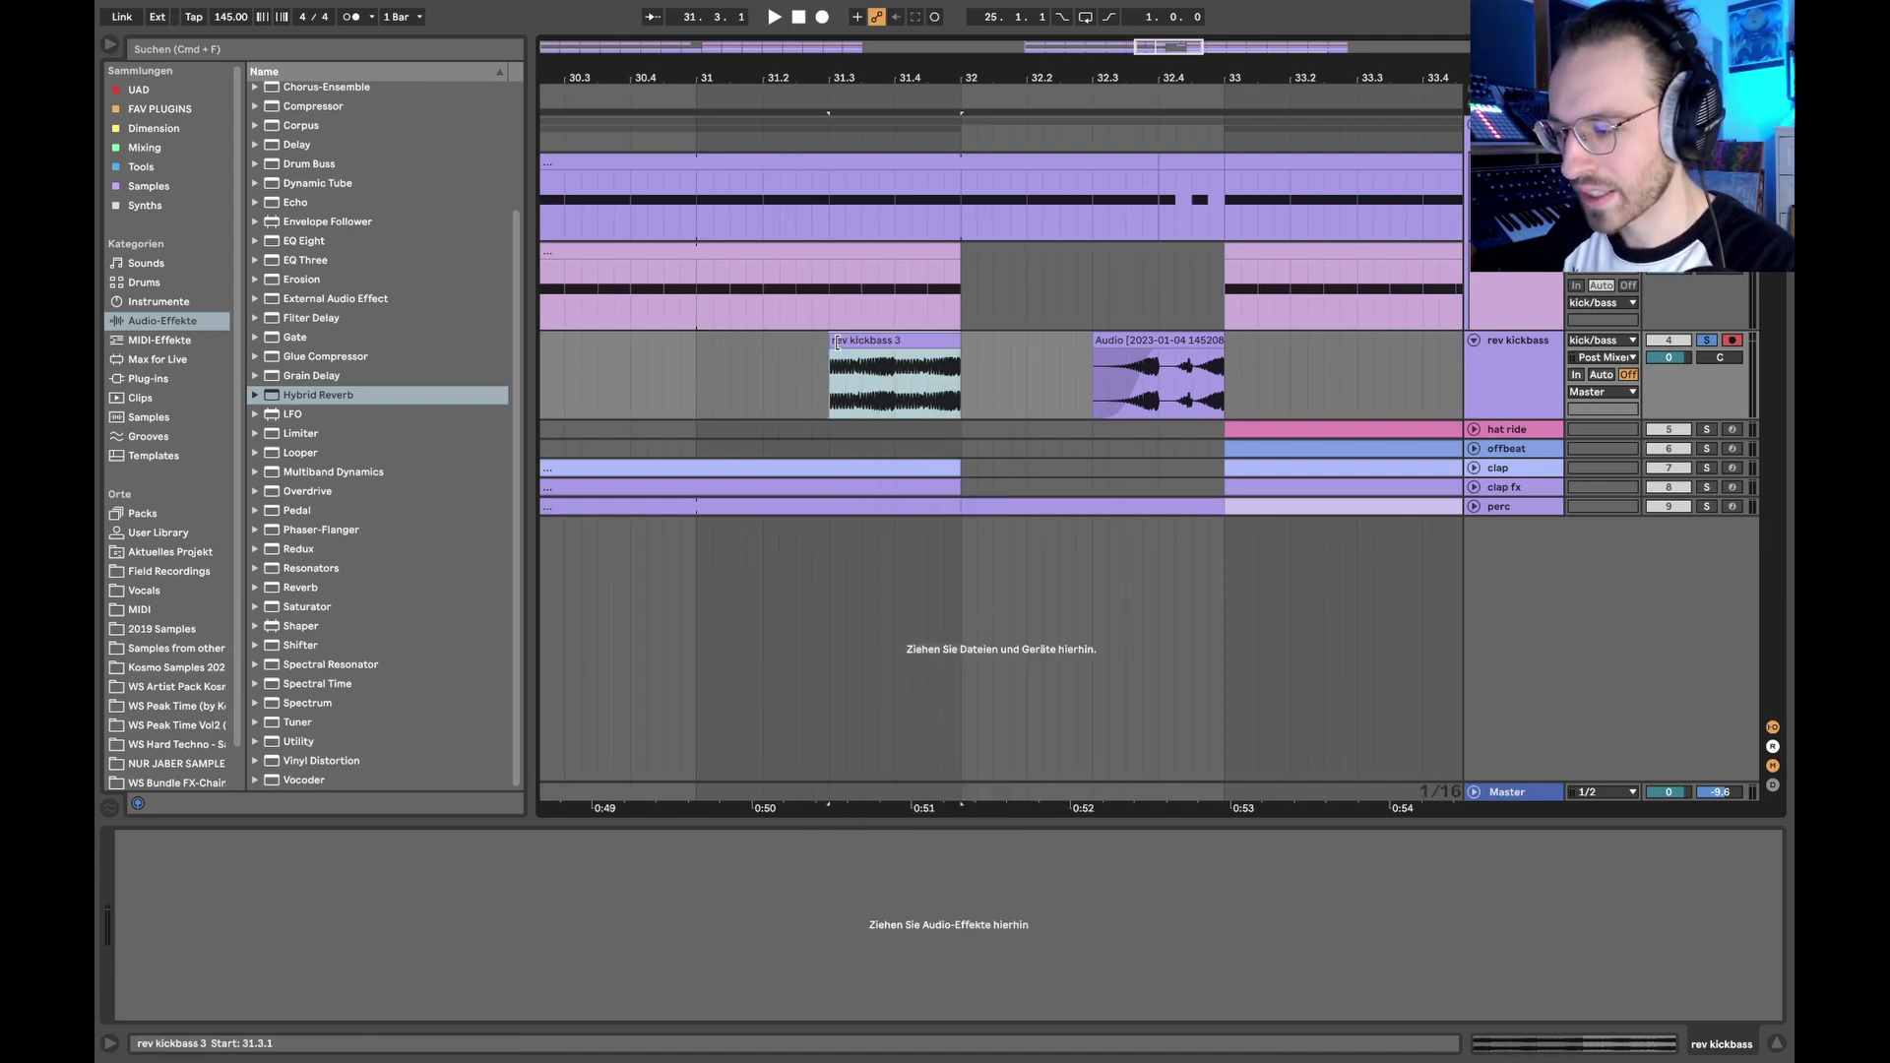
drag(1126, 367, 1127, 364)
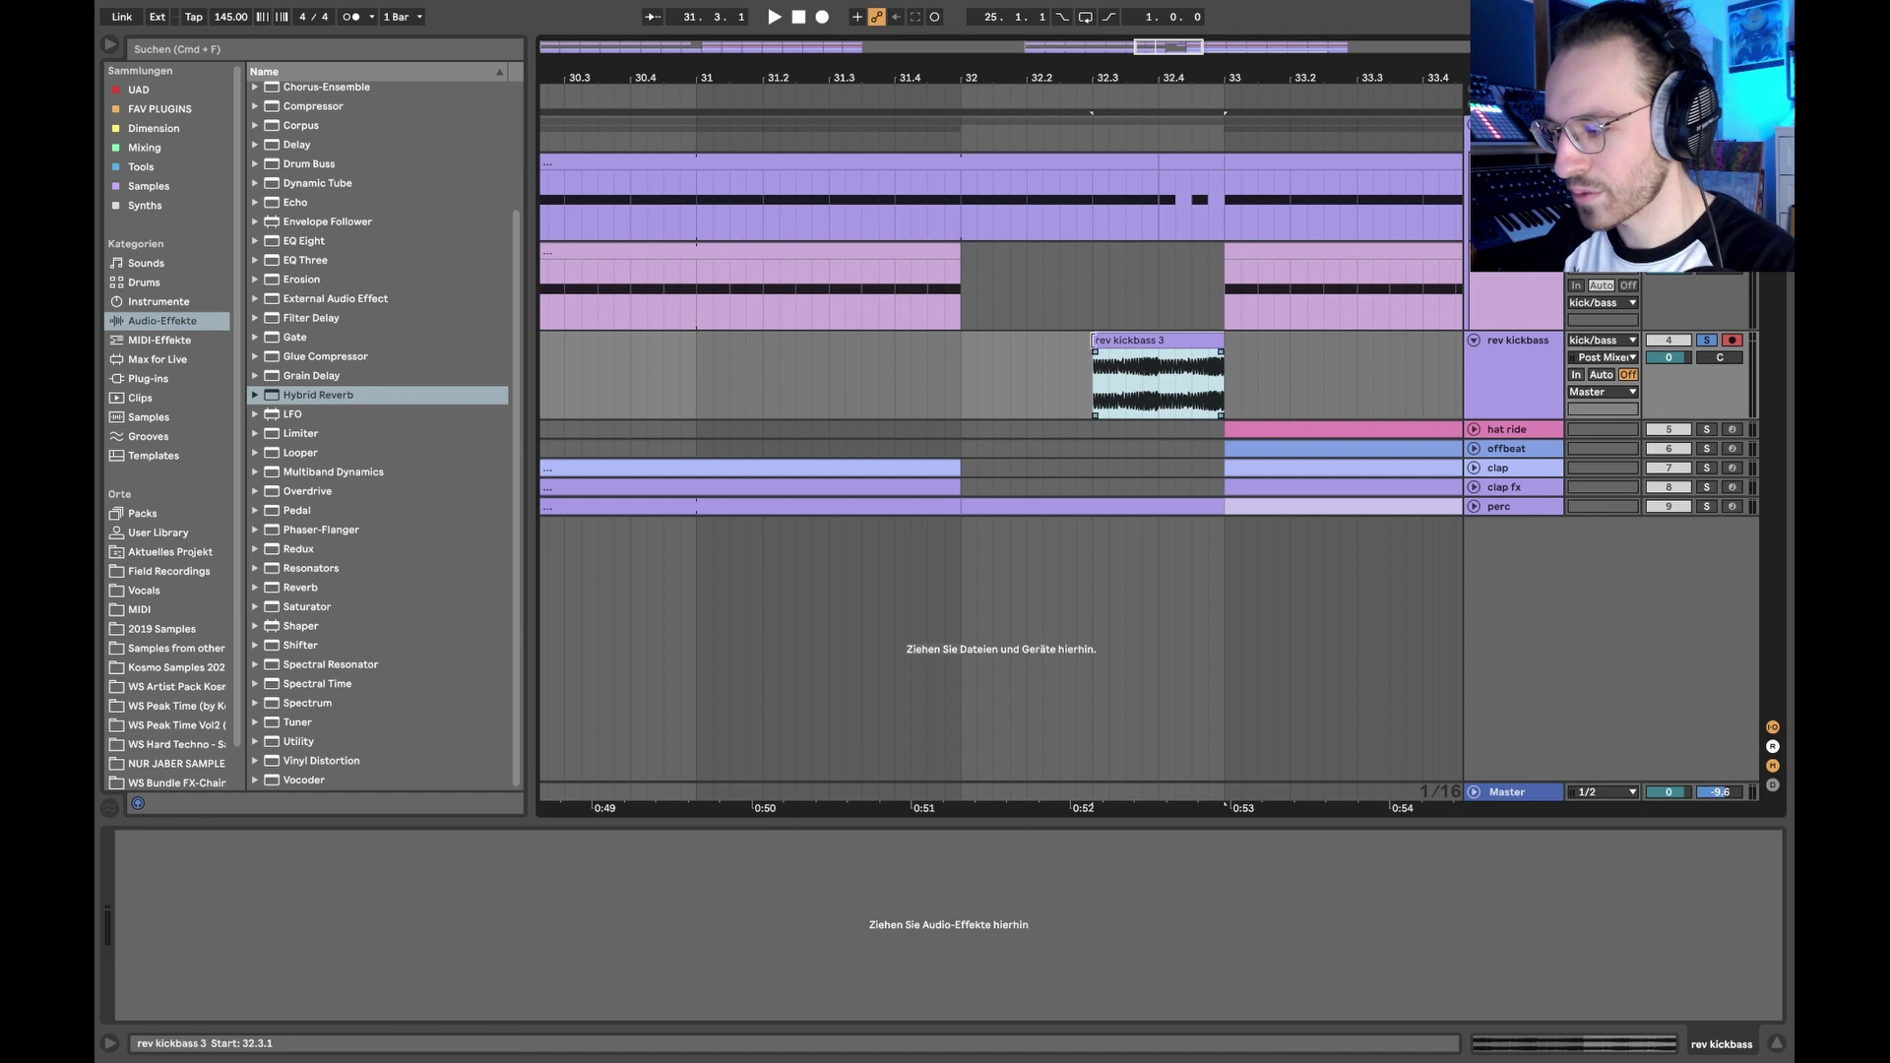
Step: Clear the kick clip between 32.3 and 33 and play the transition from 30.4.4 through the reversed clip
drag(1094, 192, 1223, 204)
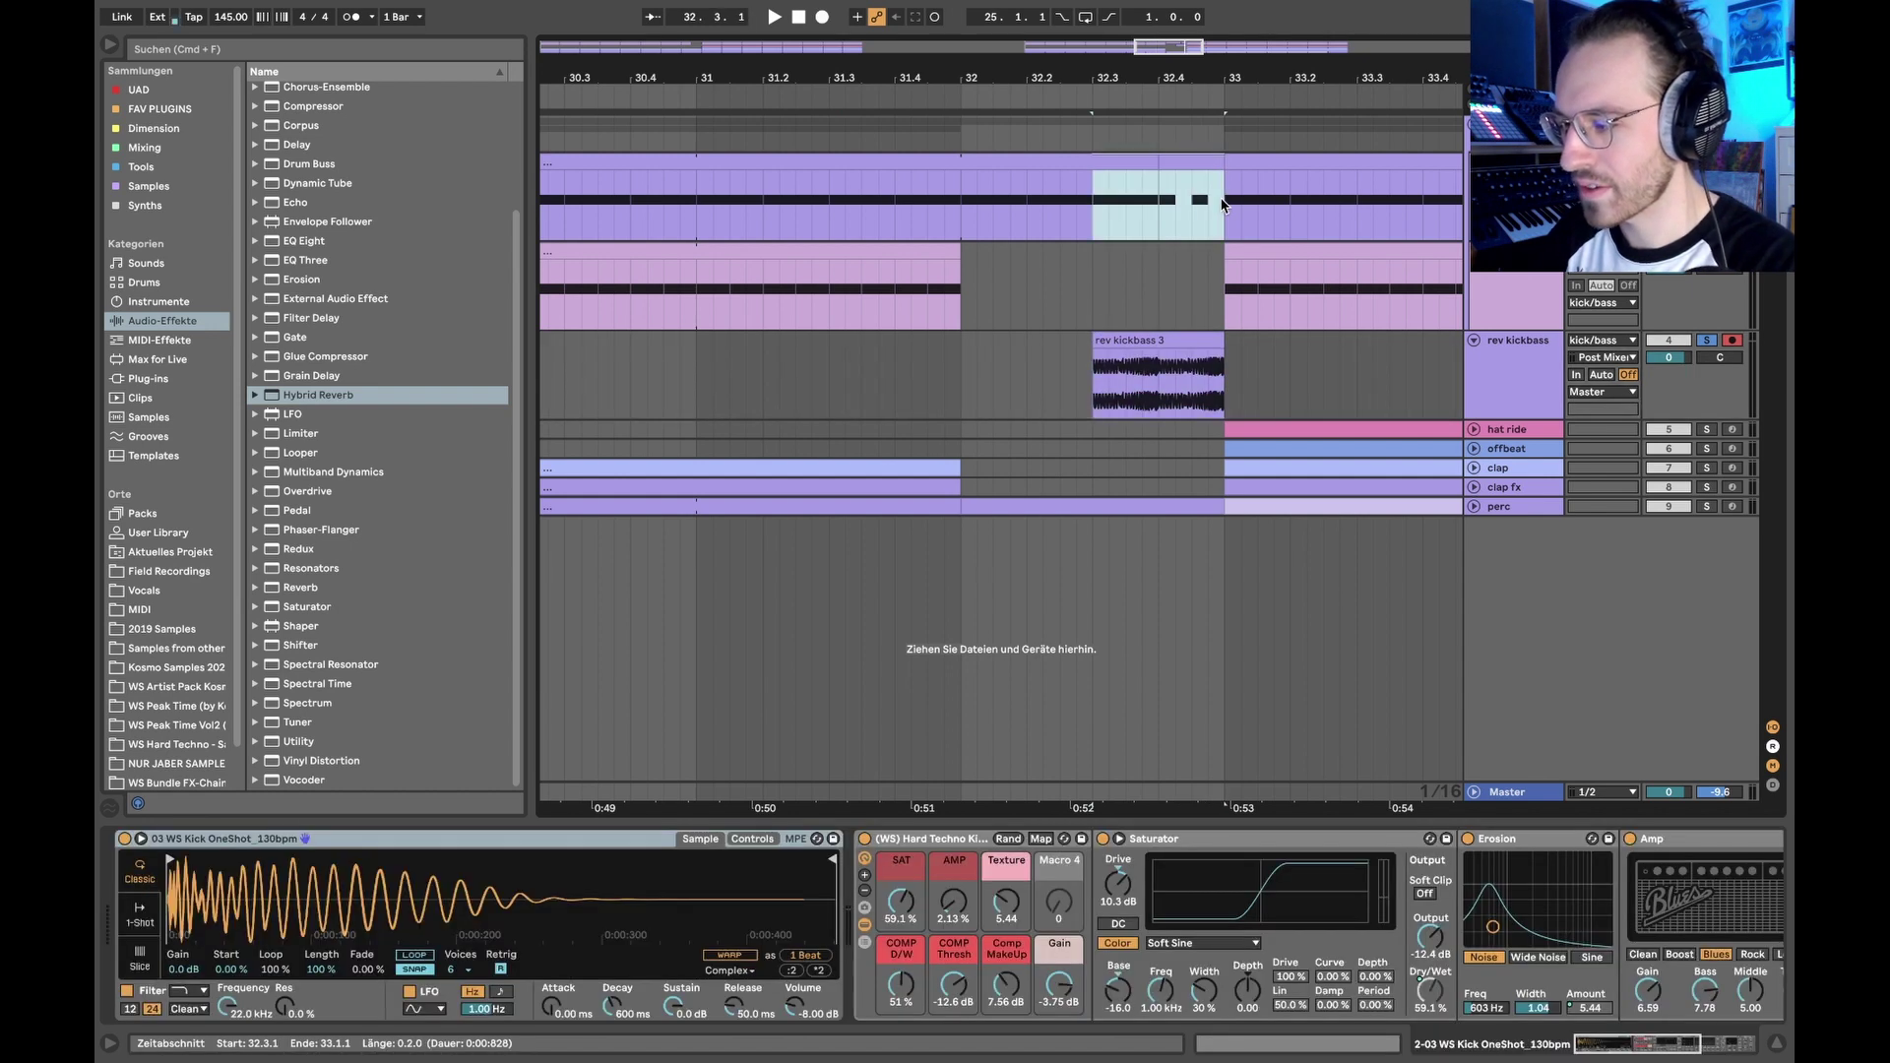
click(1706, 341)
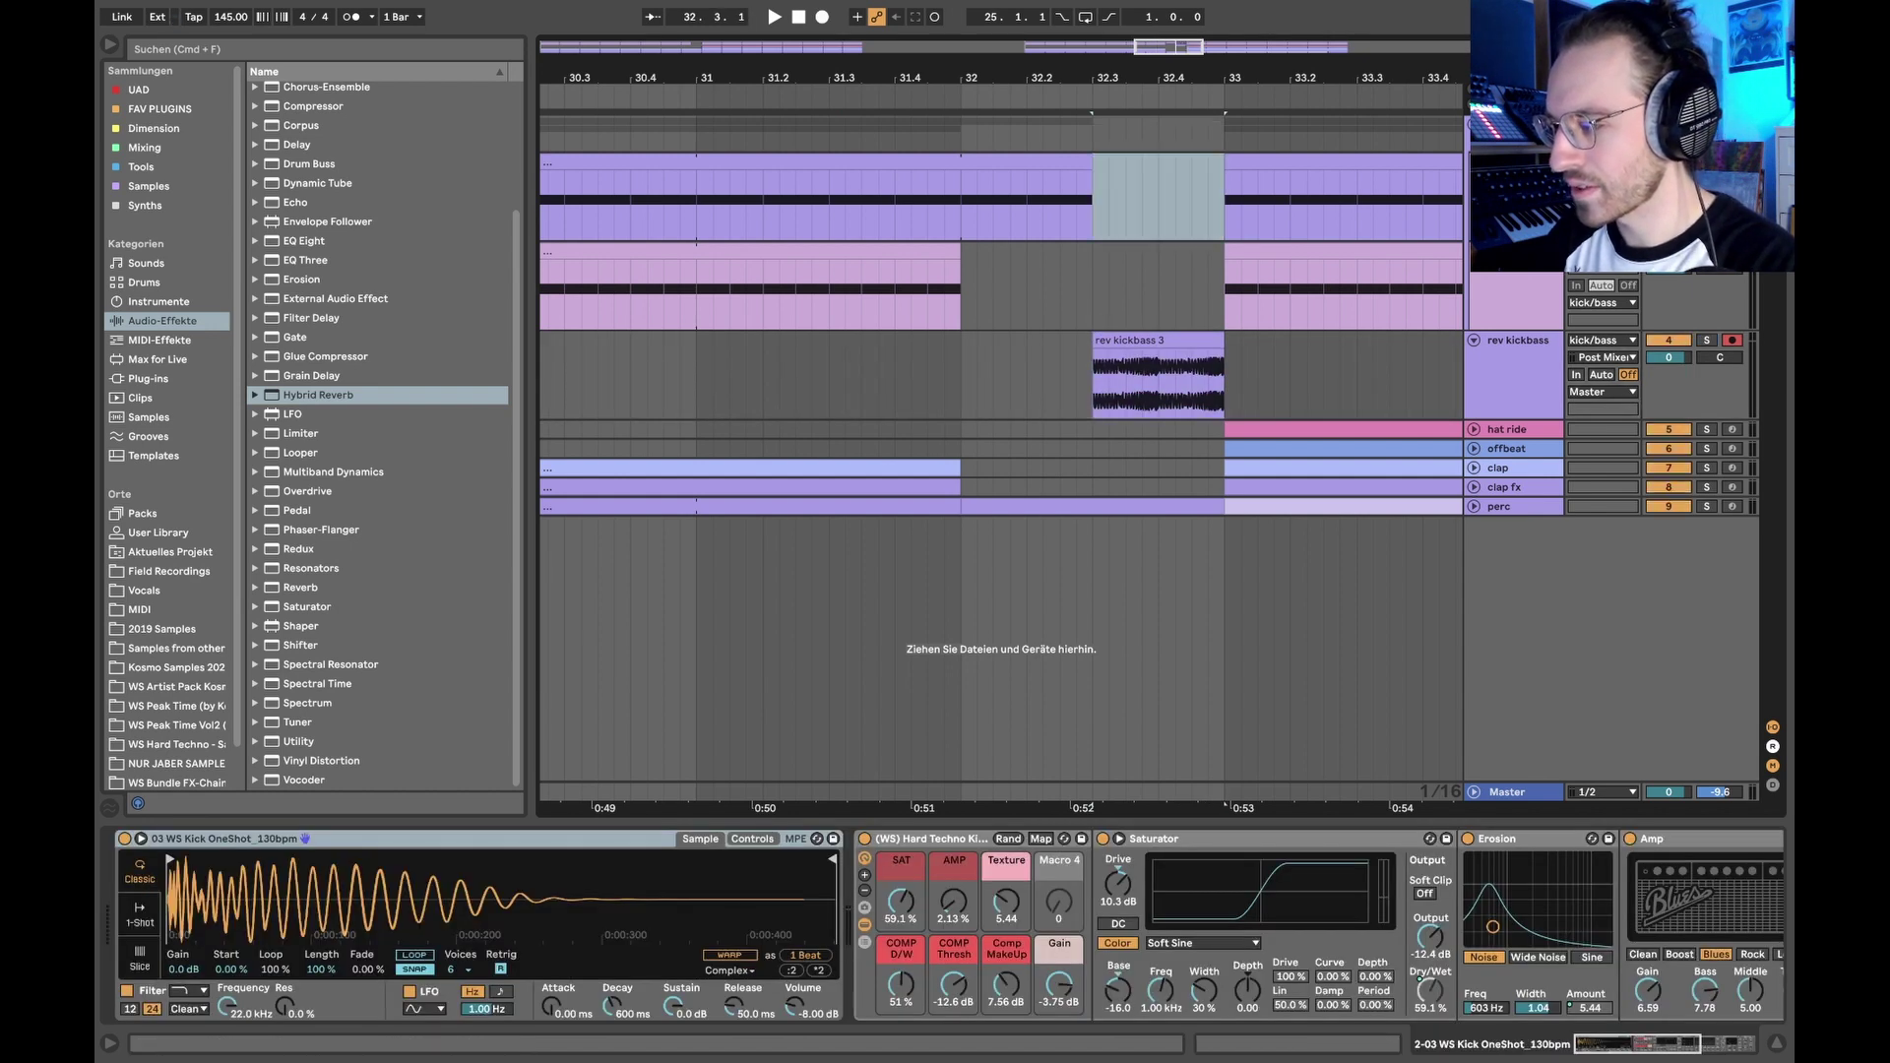
click(1707, 340)
click(679, 222)
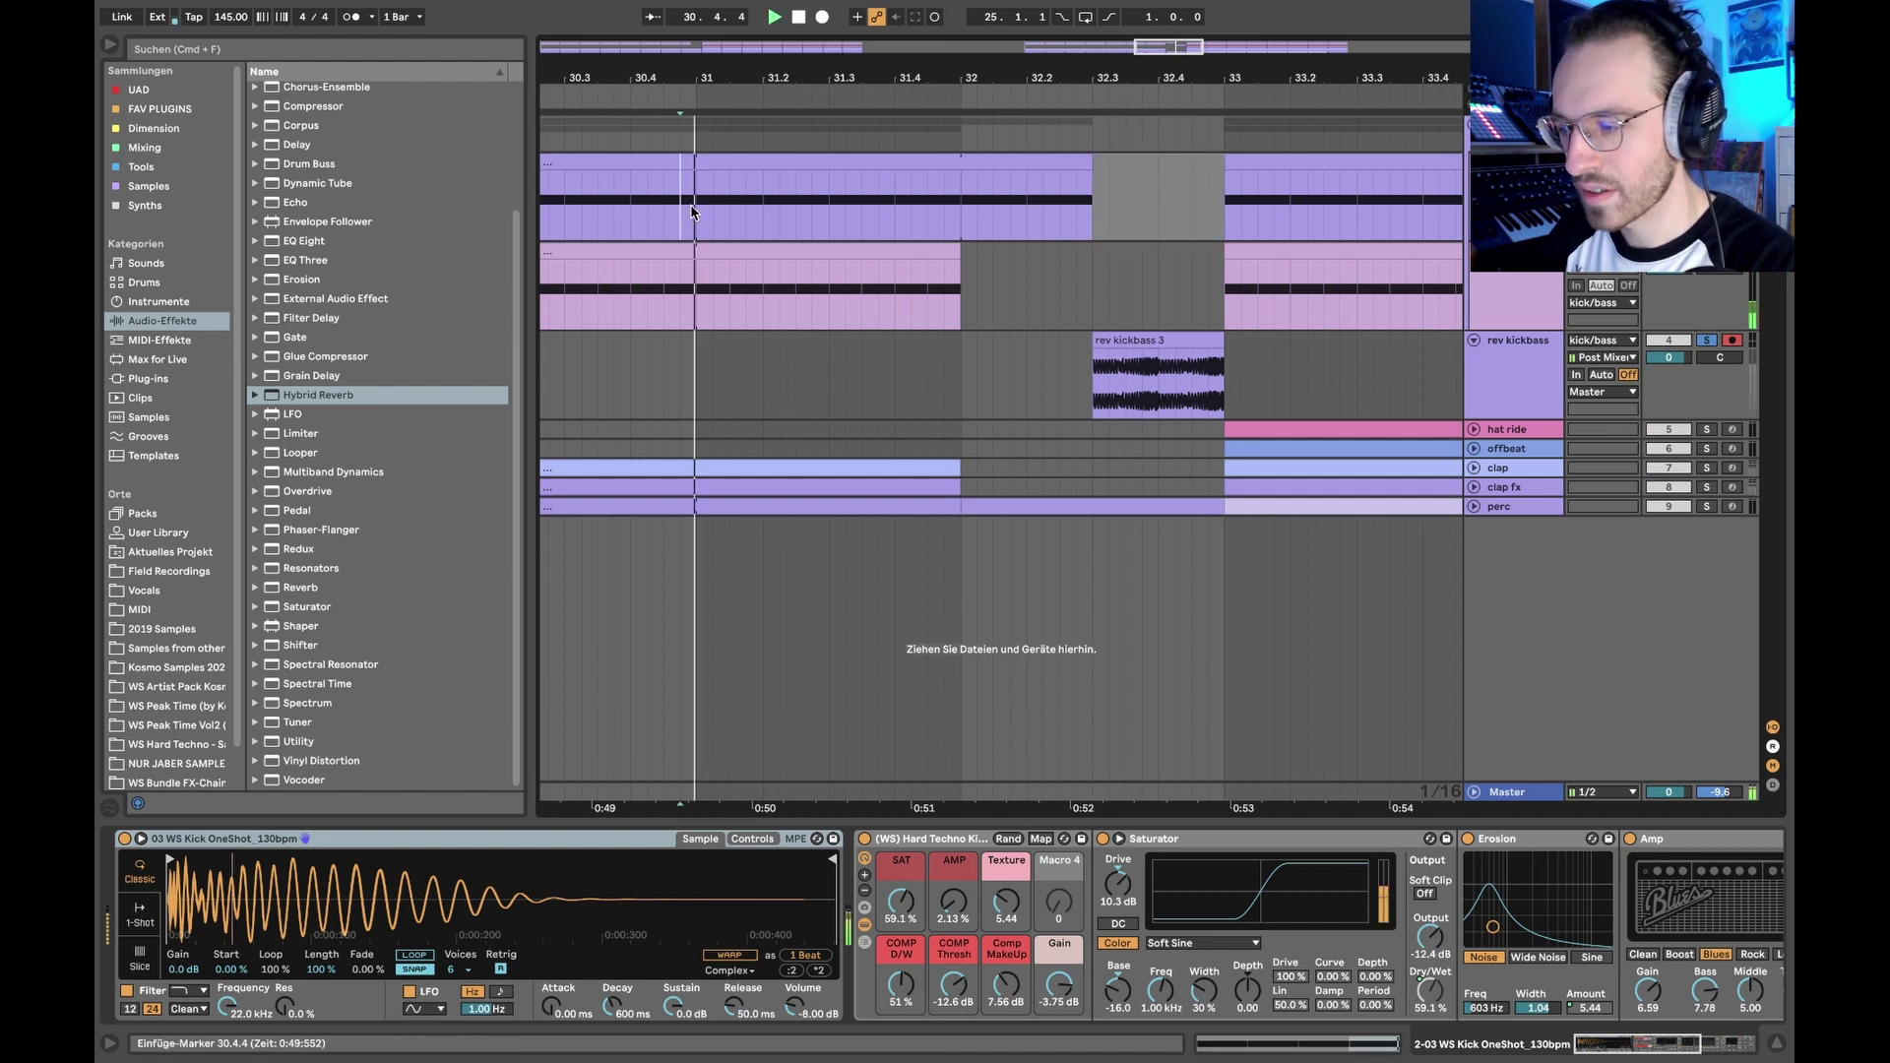
key(space)
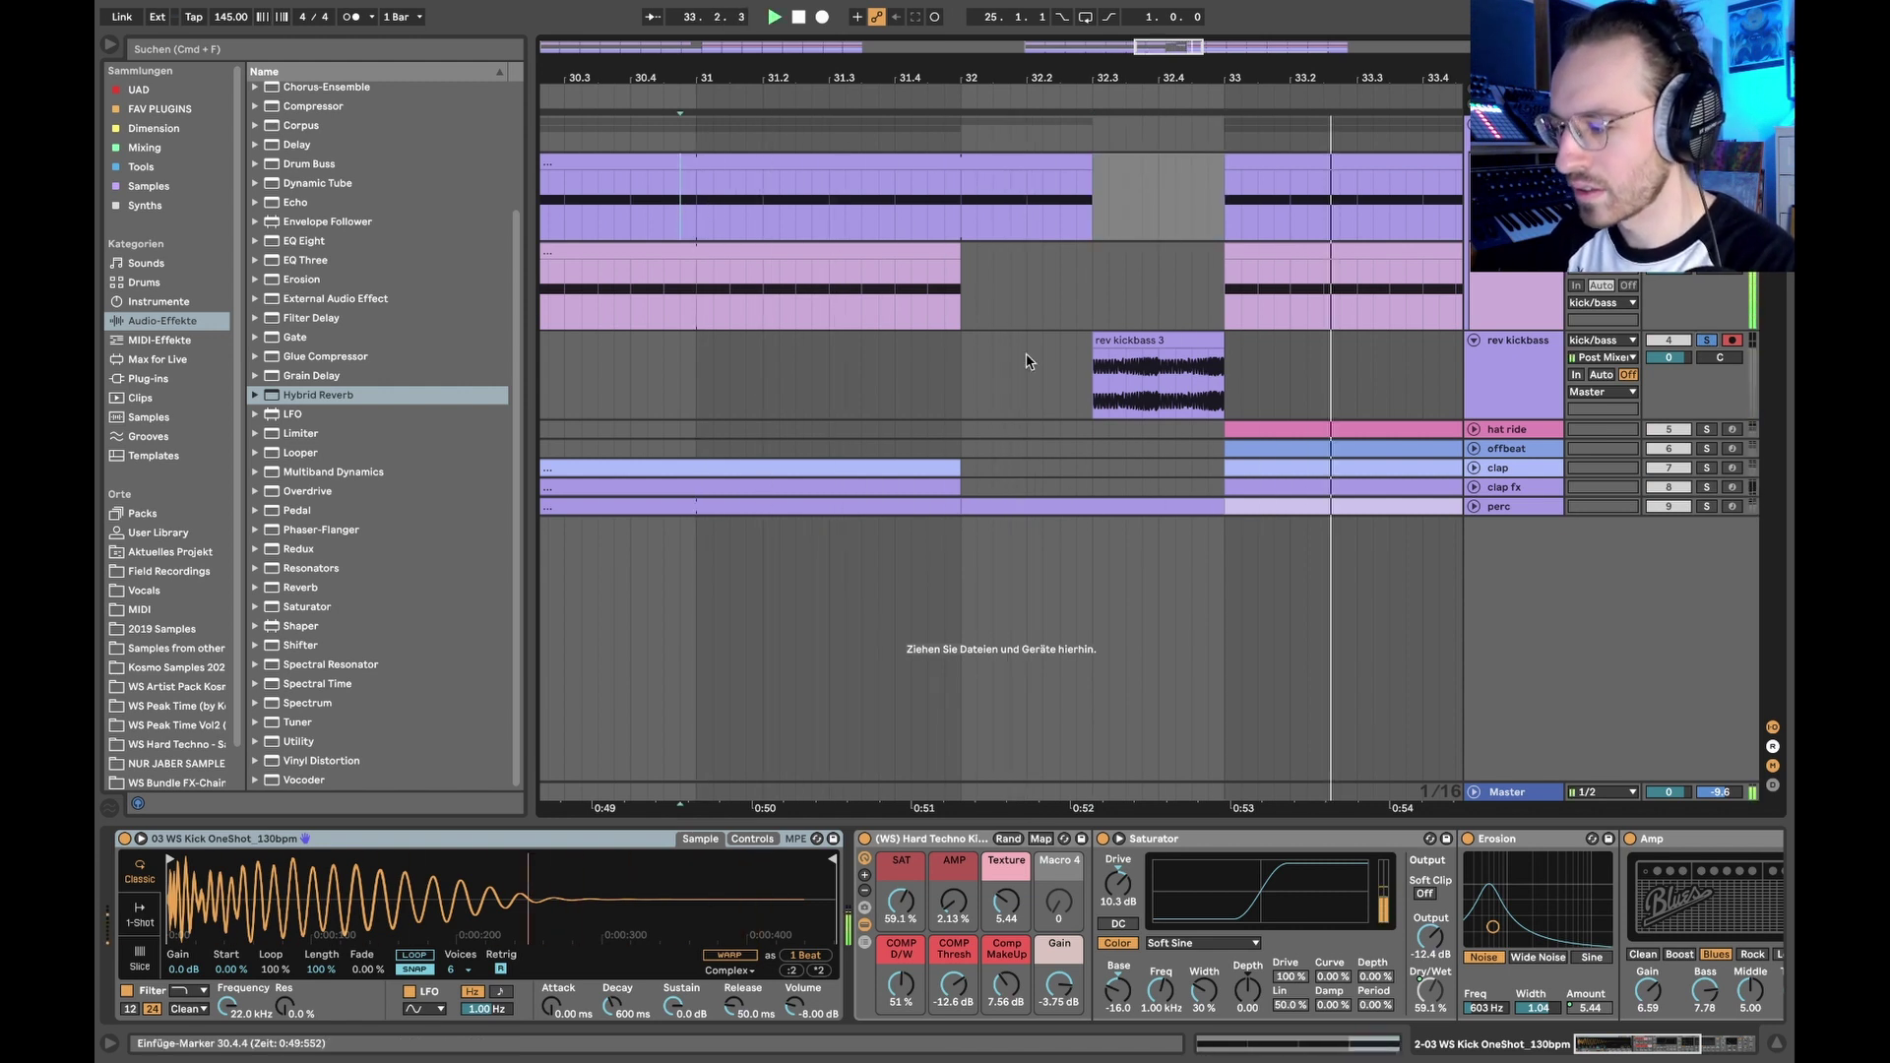
ctrl+scroll(1000, 335, down, 3)
ctrl+scroll(999, 341, up, 5)
key(space)
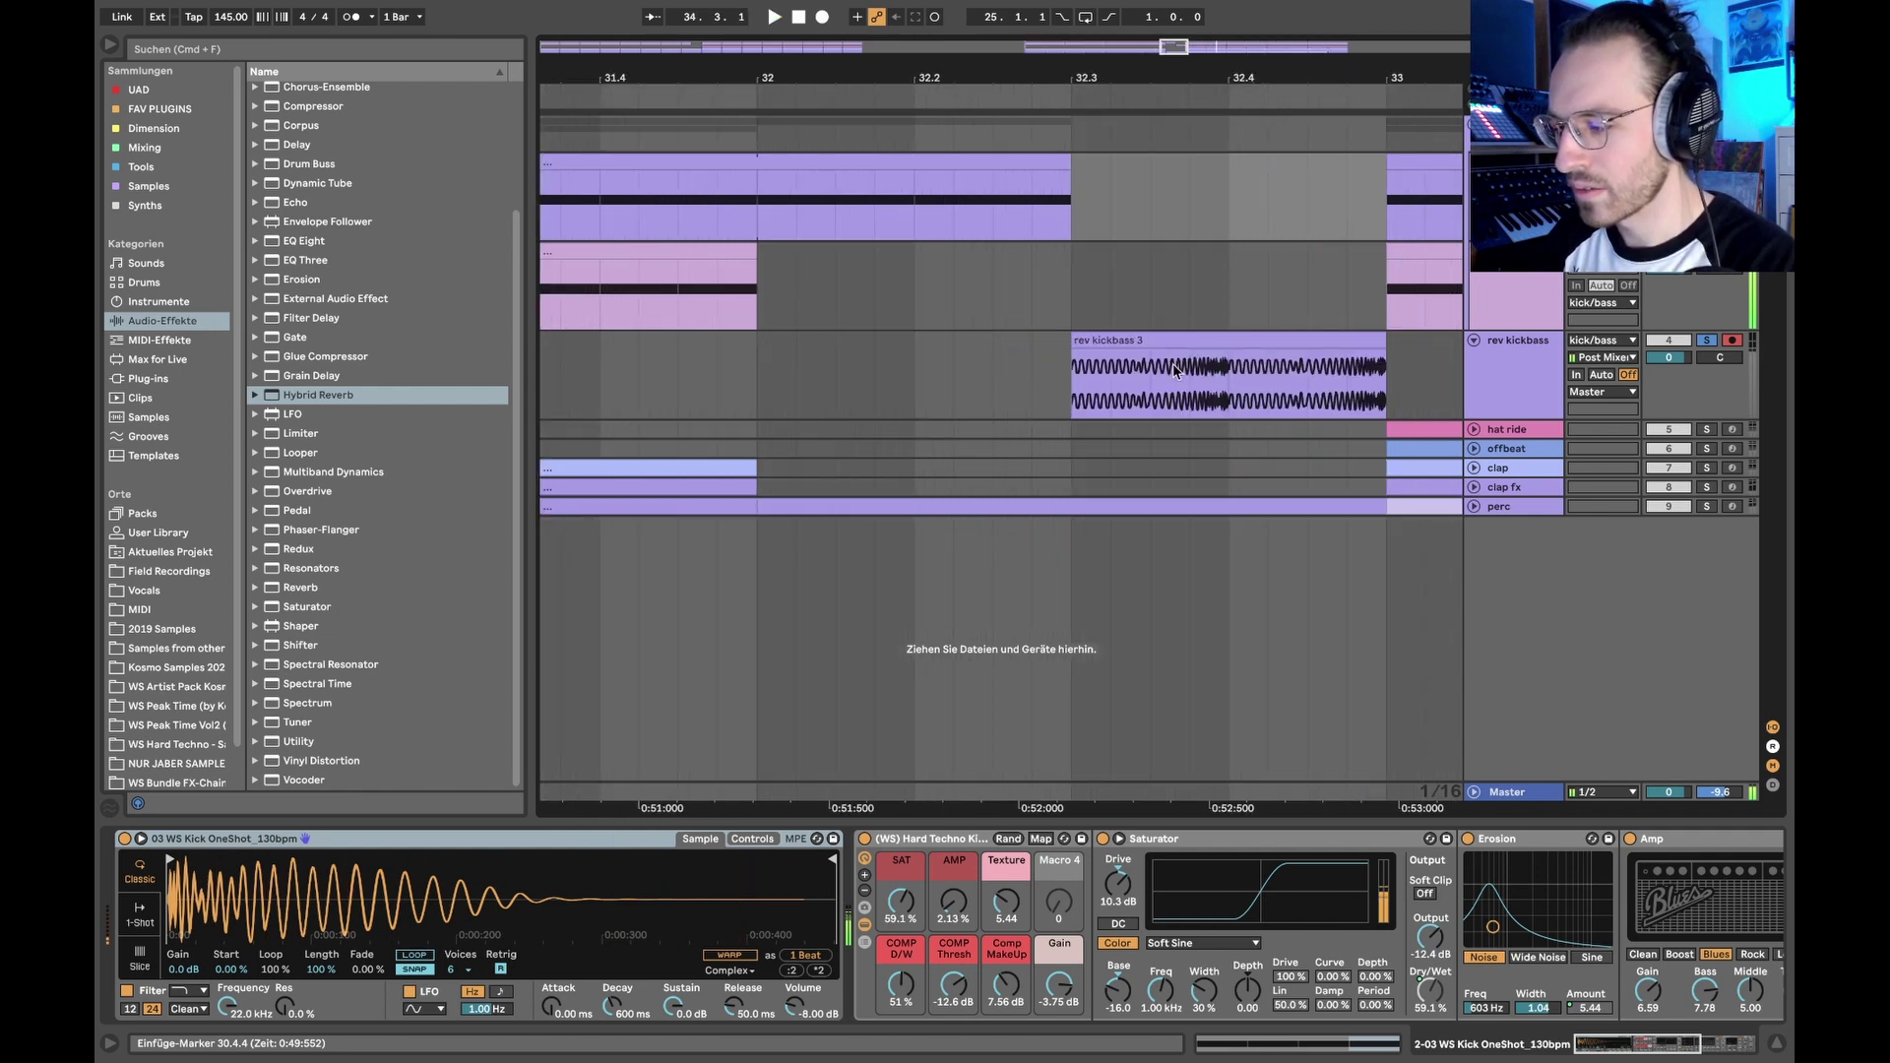
Step: Split the reversed clip at 32.4 with a fade-in on each half, and play the fill from 32.3
mouse_move(1078, 356)
mouse_down()
mouse_move(1244, 375)
mouse_move(1242, 352)
mouse_move(1385, 359)
mouse_up()
key(space)
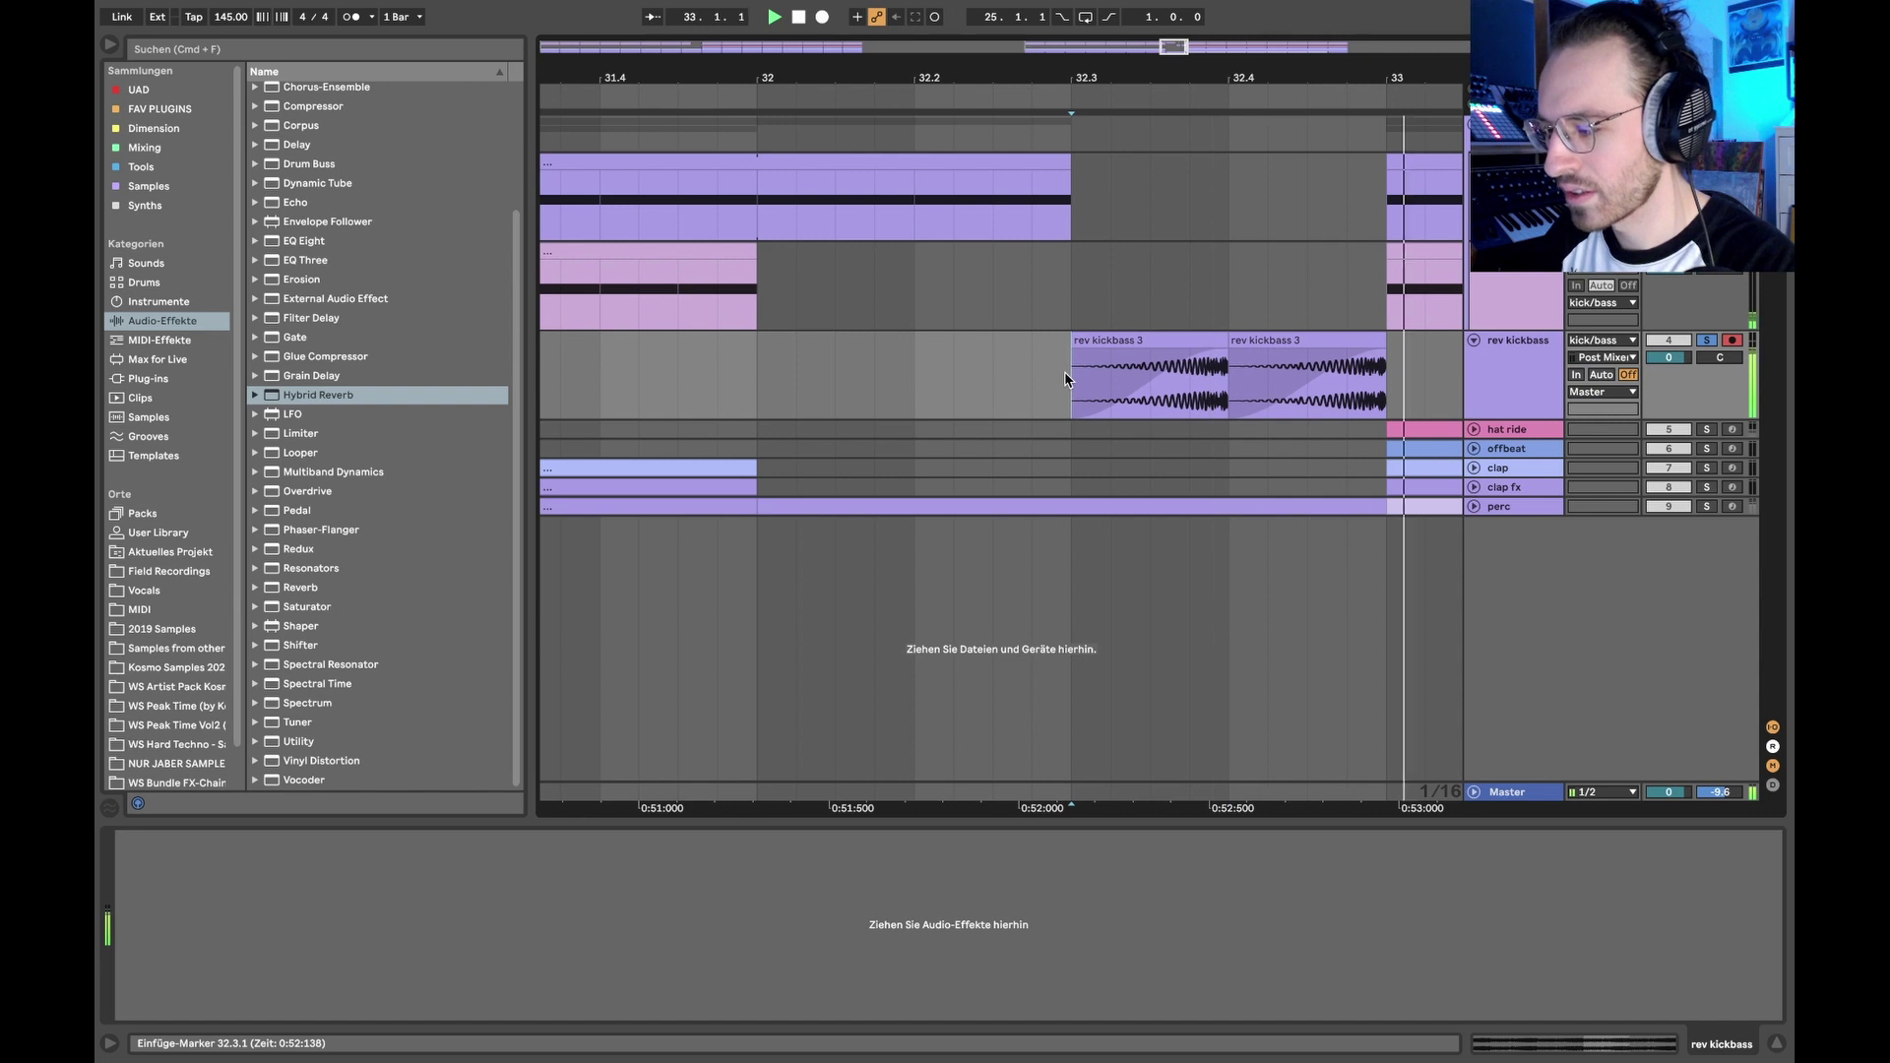
ctrl+scroll(1065, 370, down, 5)
key(space)
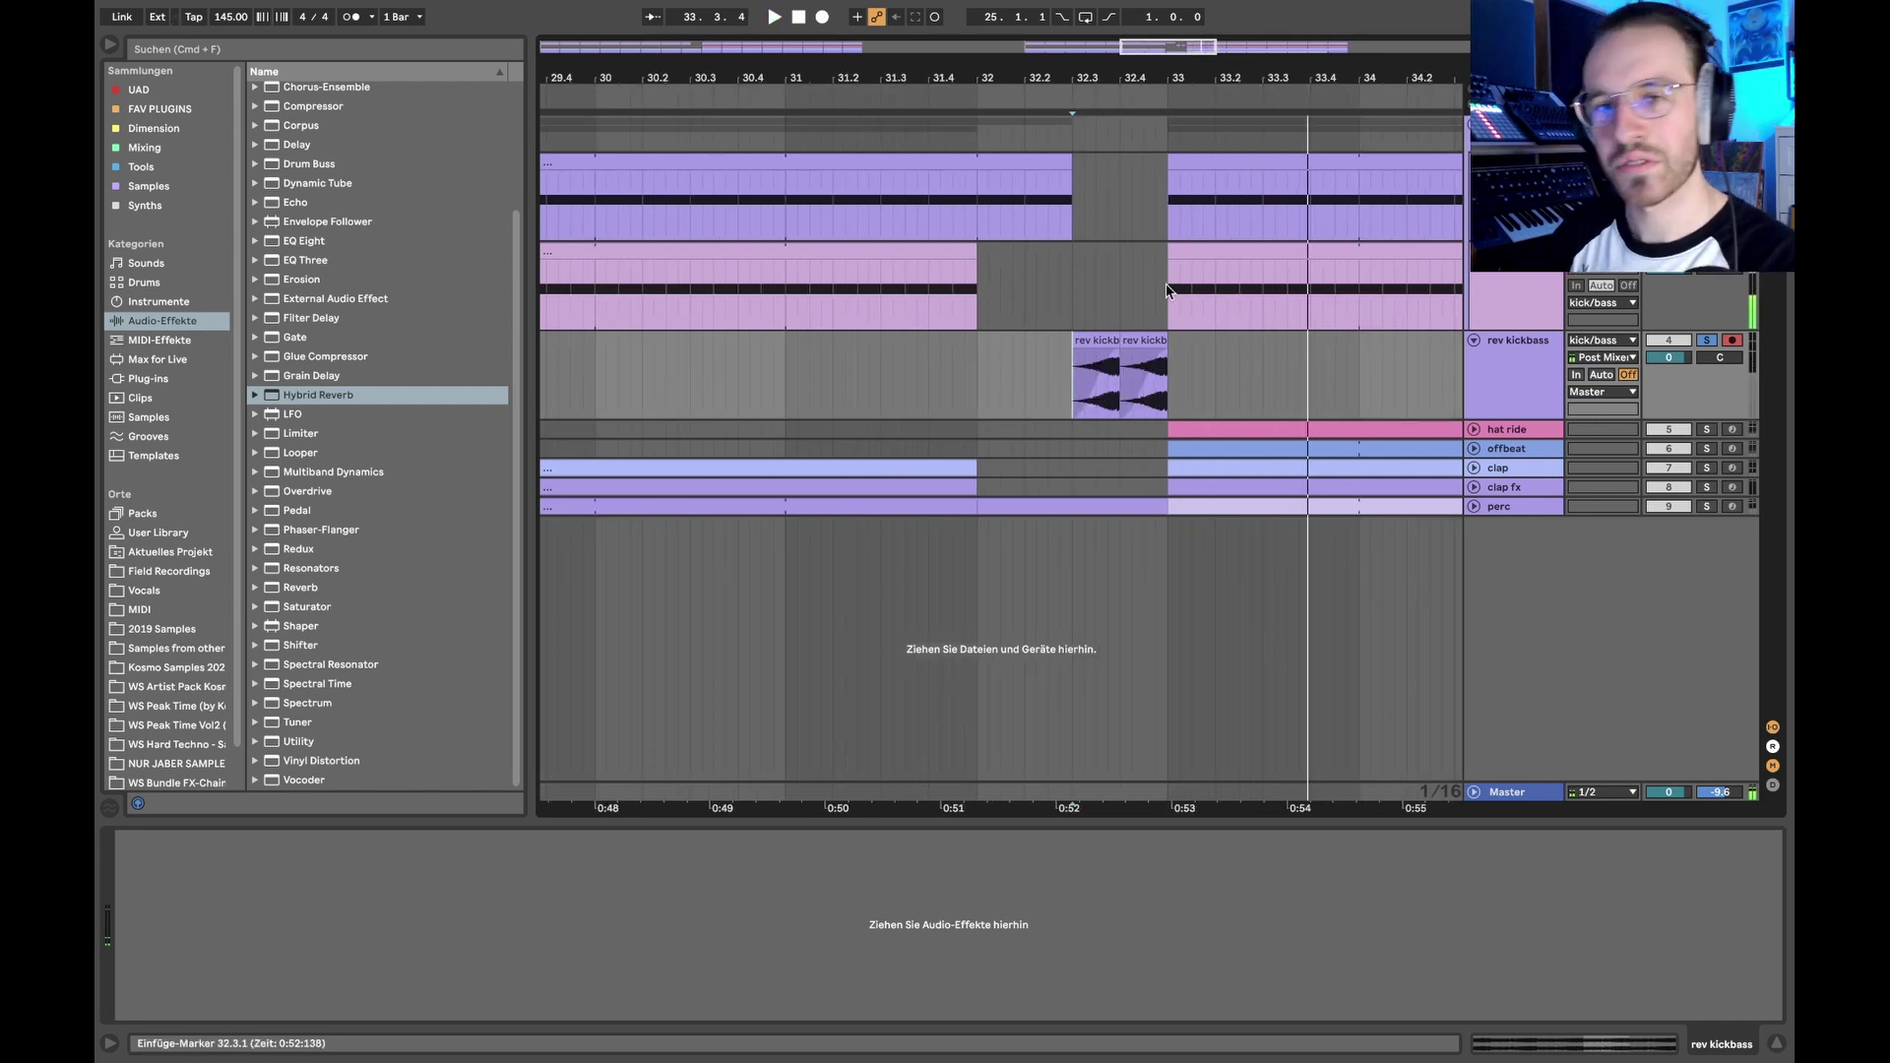
Step: Undo the fill edits and the new recording to restore the original reversed clip and the full kick clip
scroll(1088, 394, down, 5)
drag(1082, 374, 1133, 350)
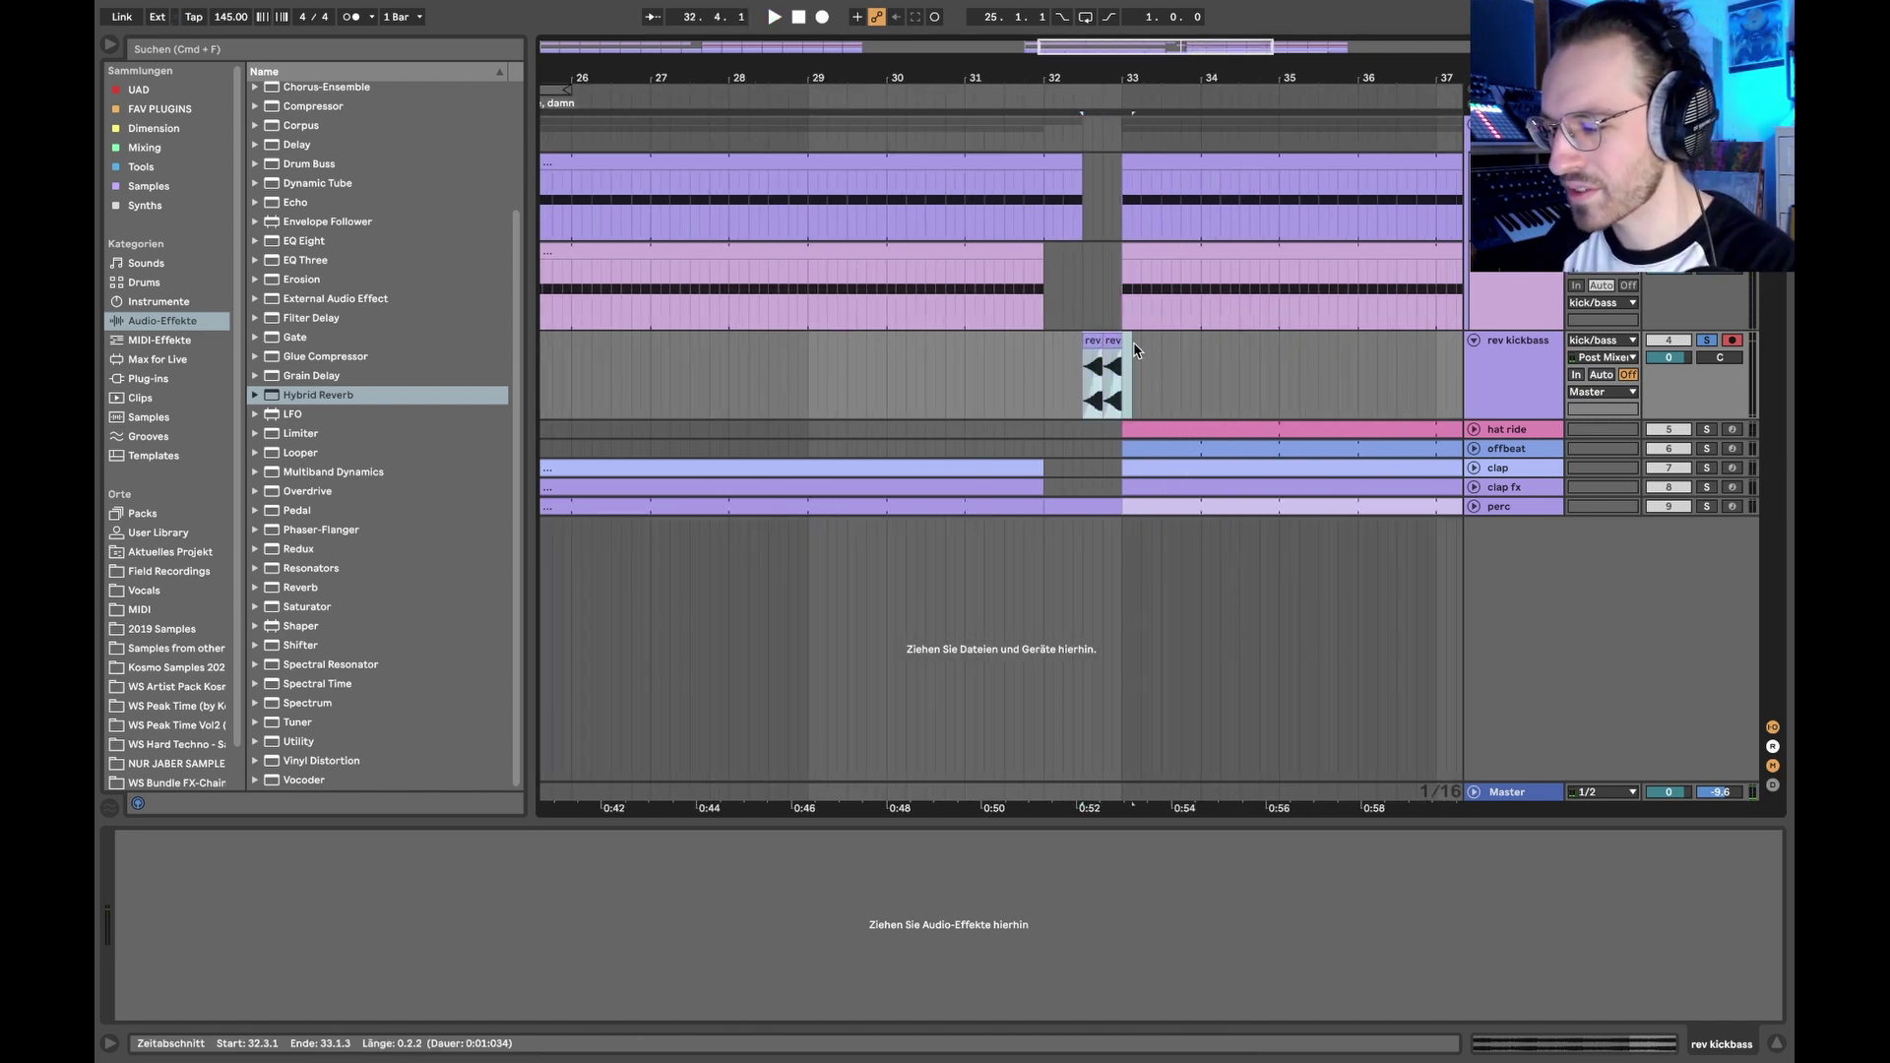
key(Delete)
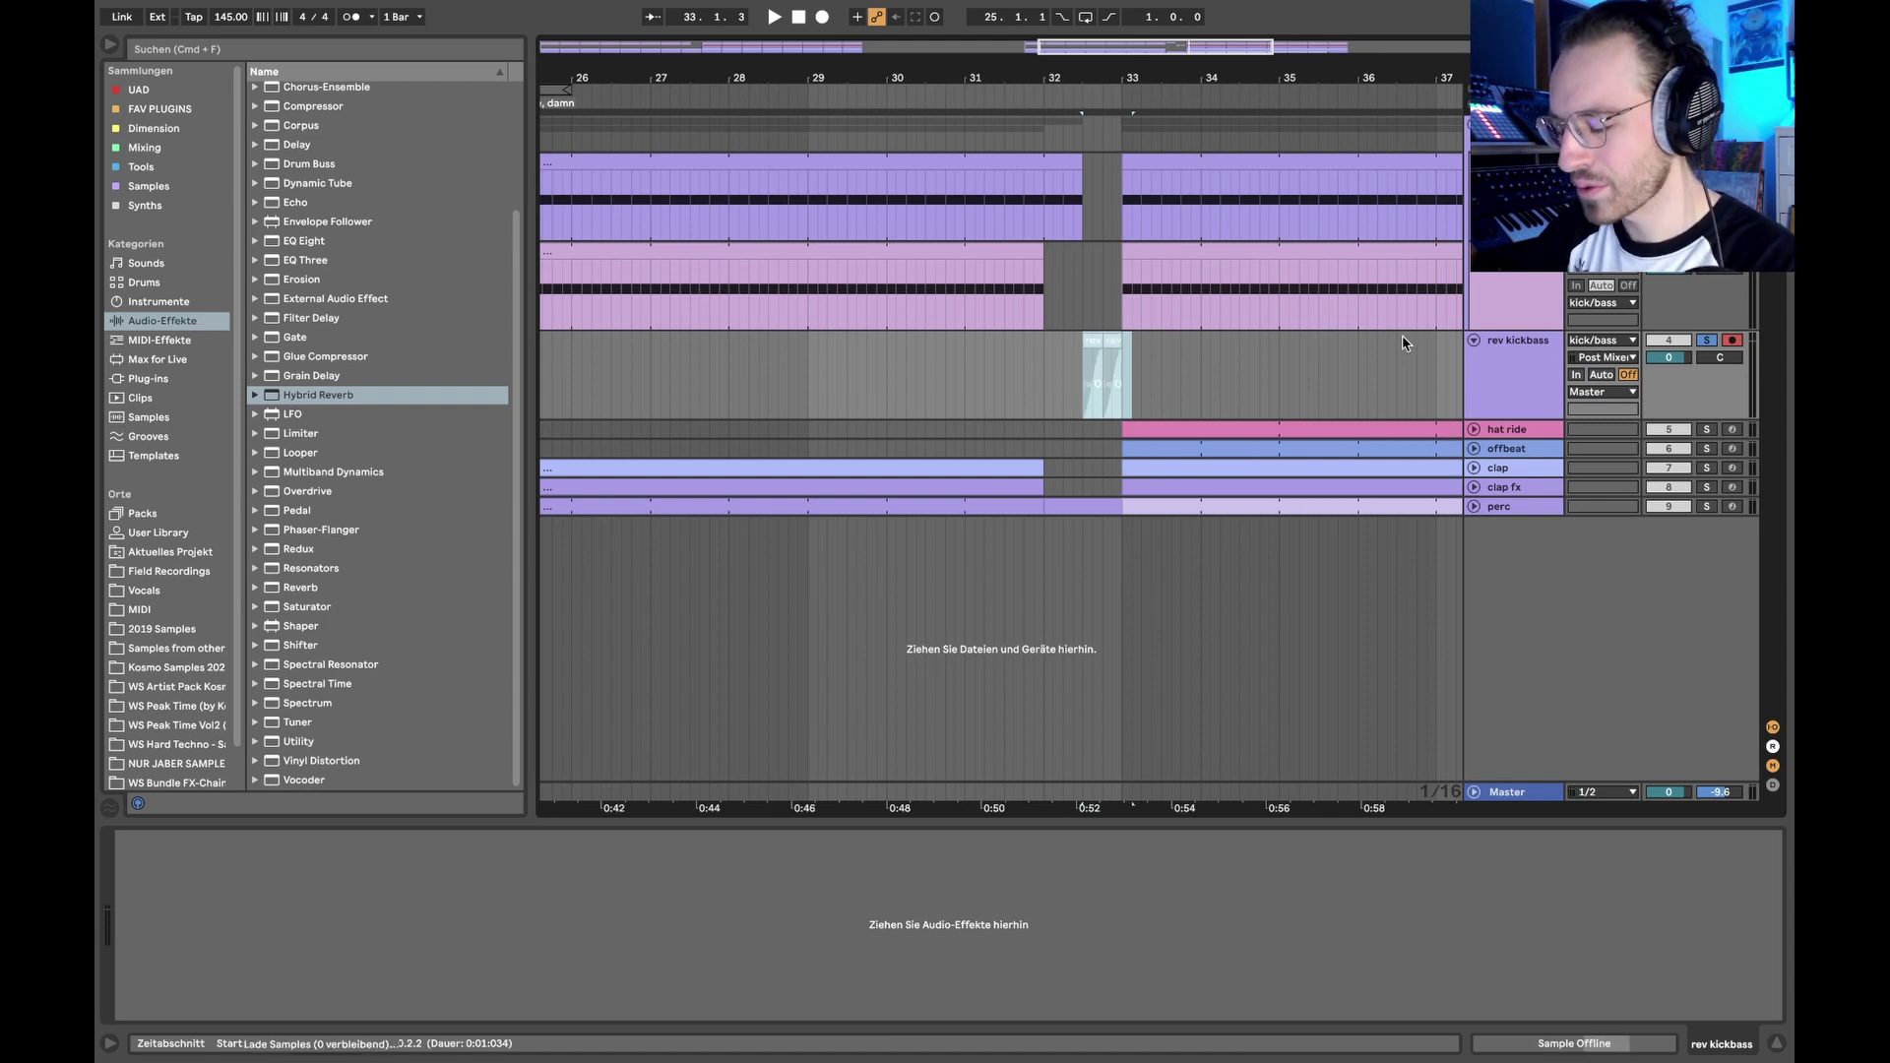
key(ctrl+z)
key(ctrl+z)
key(ctrl+z)
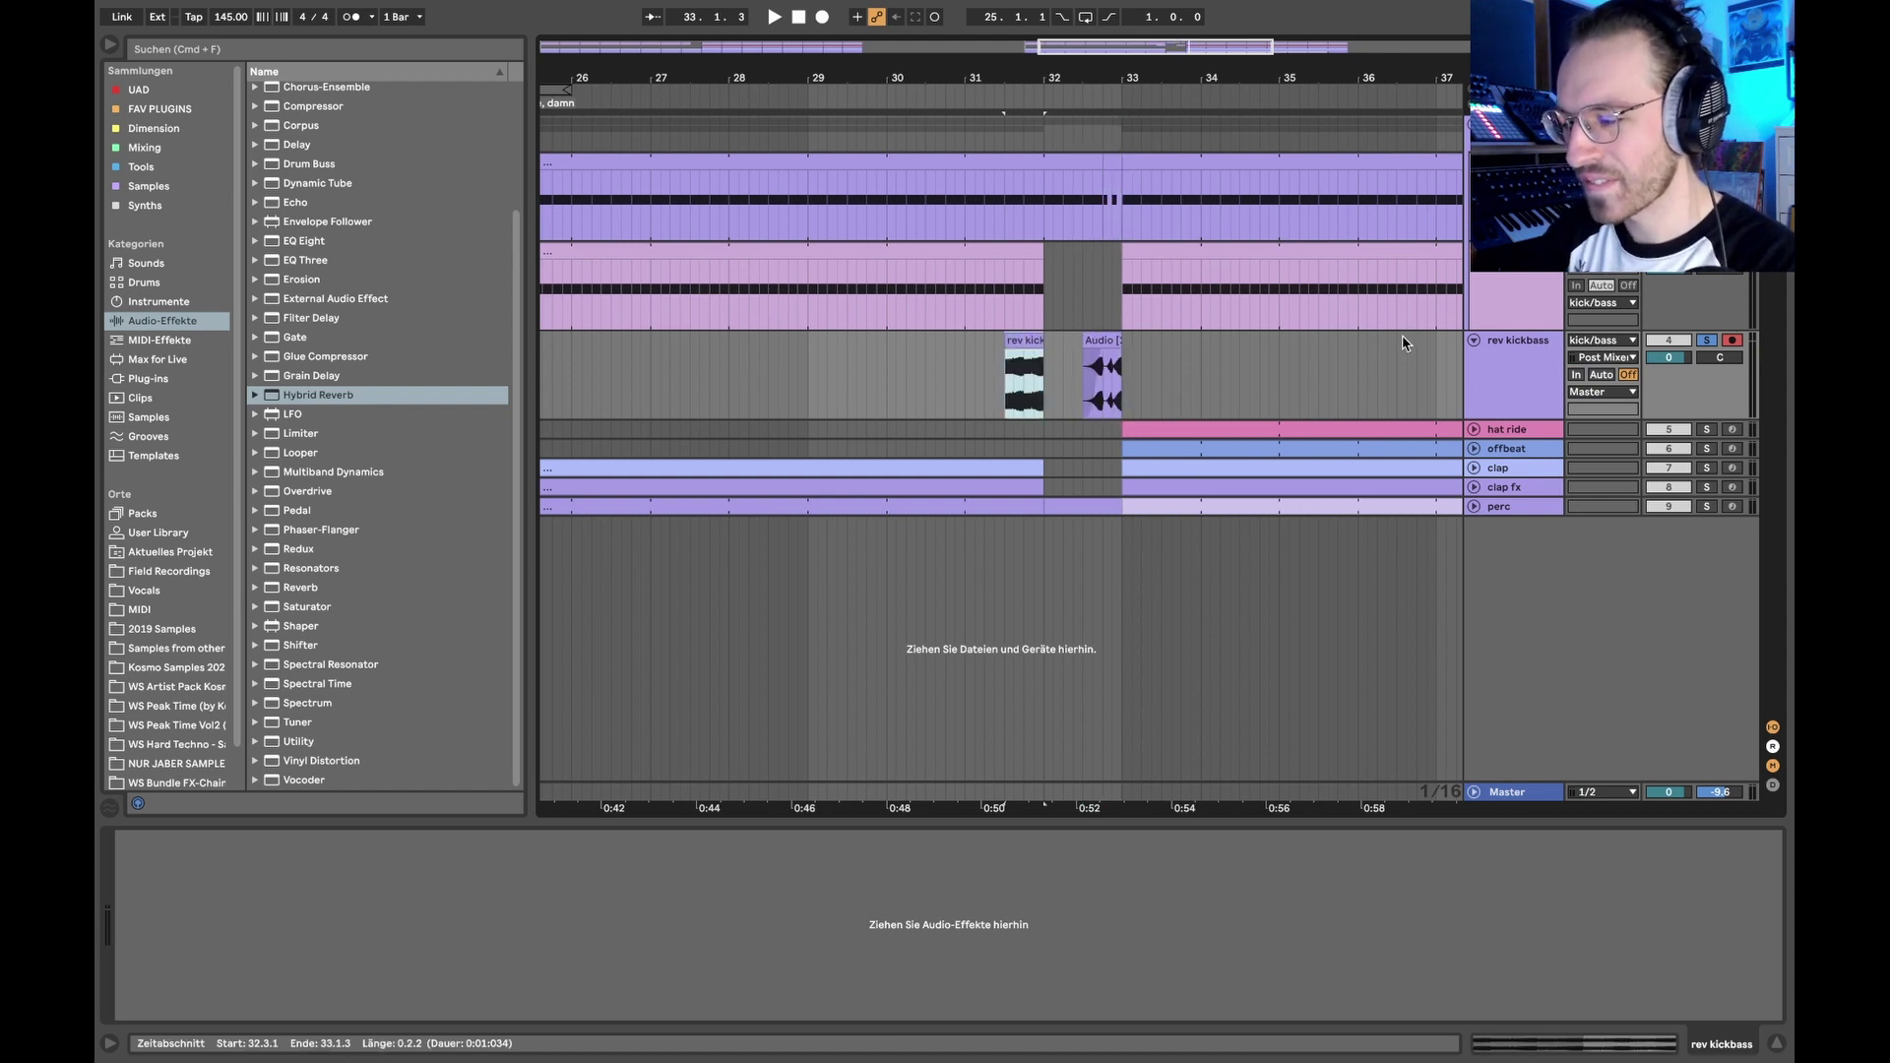
key(ctrl+z)
key(ctrl+z)
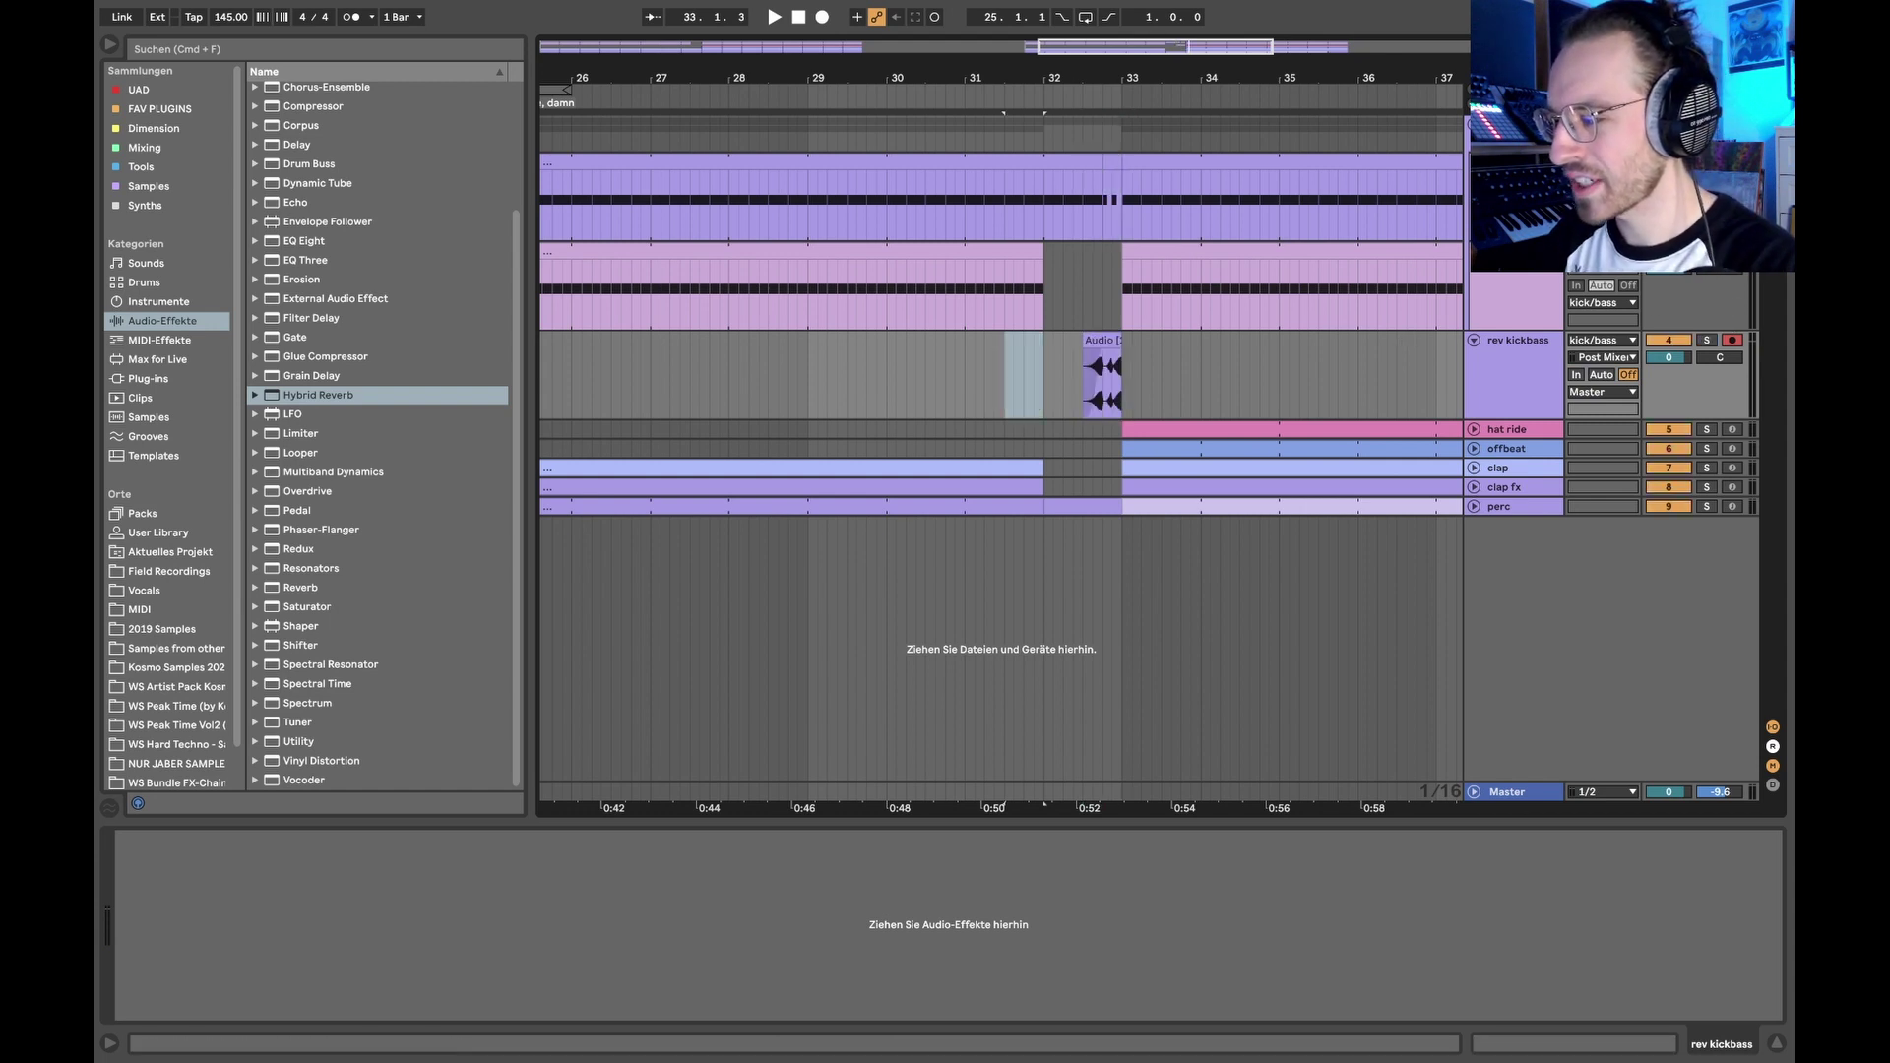
Step: Fold the two kick/bass tracks and the rev kickbass track, and coarsen the arrangement grid to 1/1
click(1474, 251)
click(1474, 163)
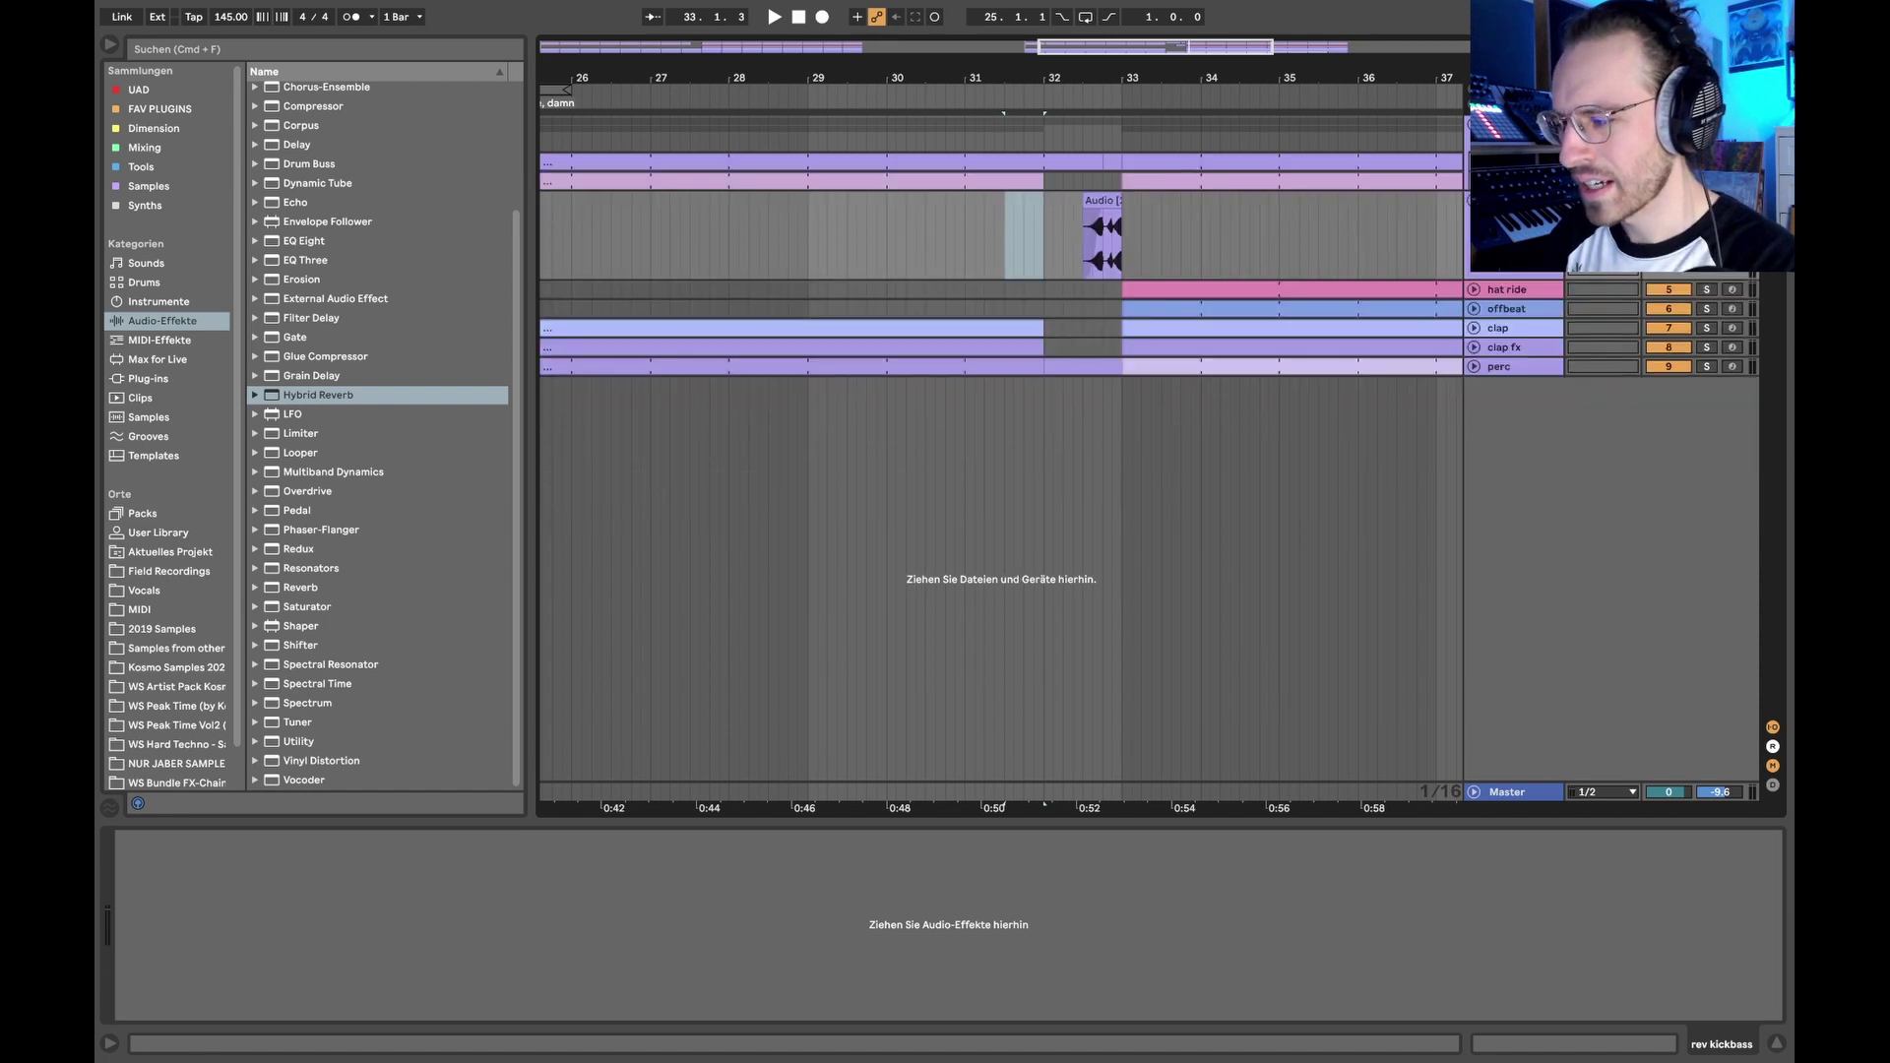
click(1474, 200)
scroll(999, 211, down, 5)
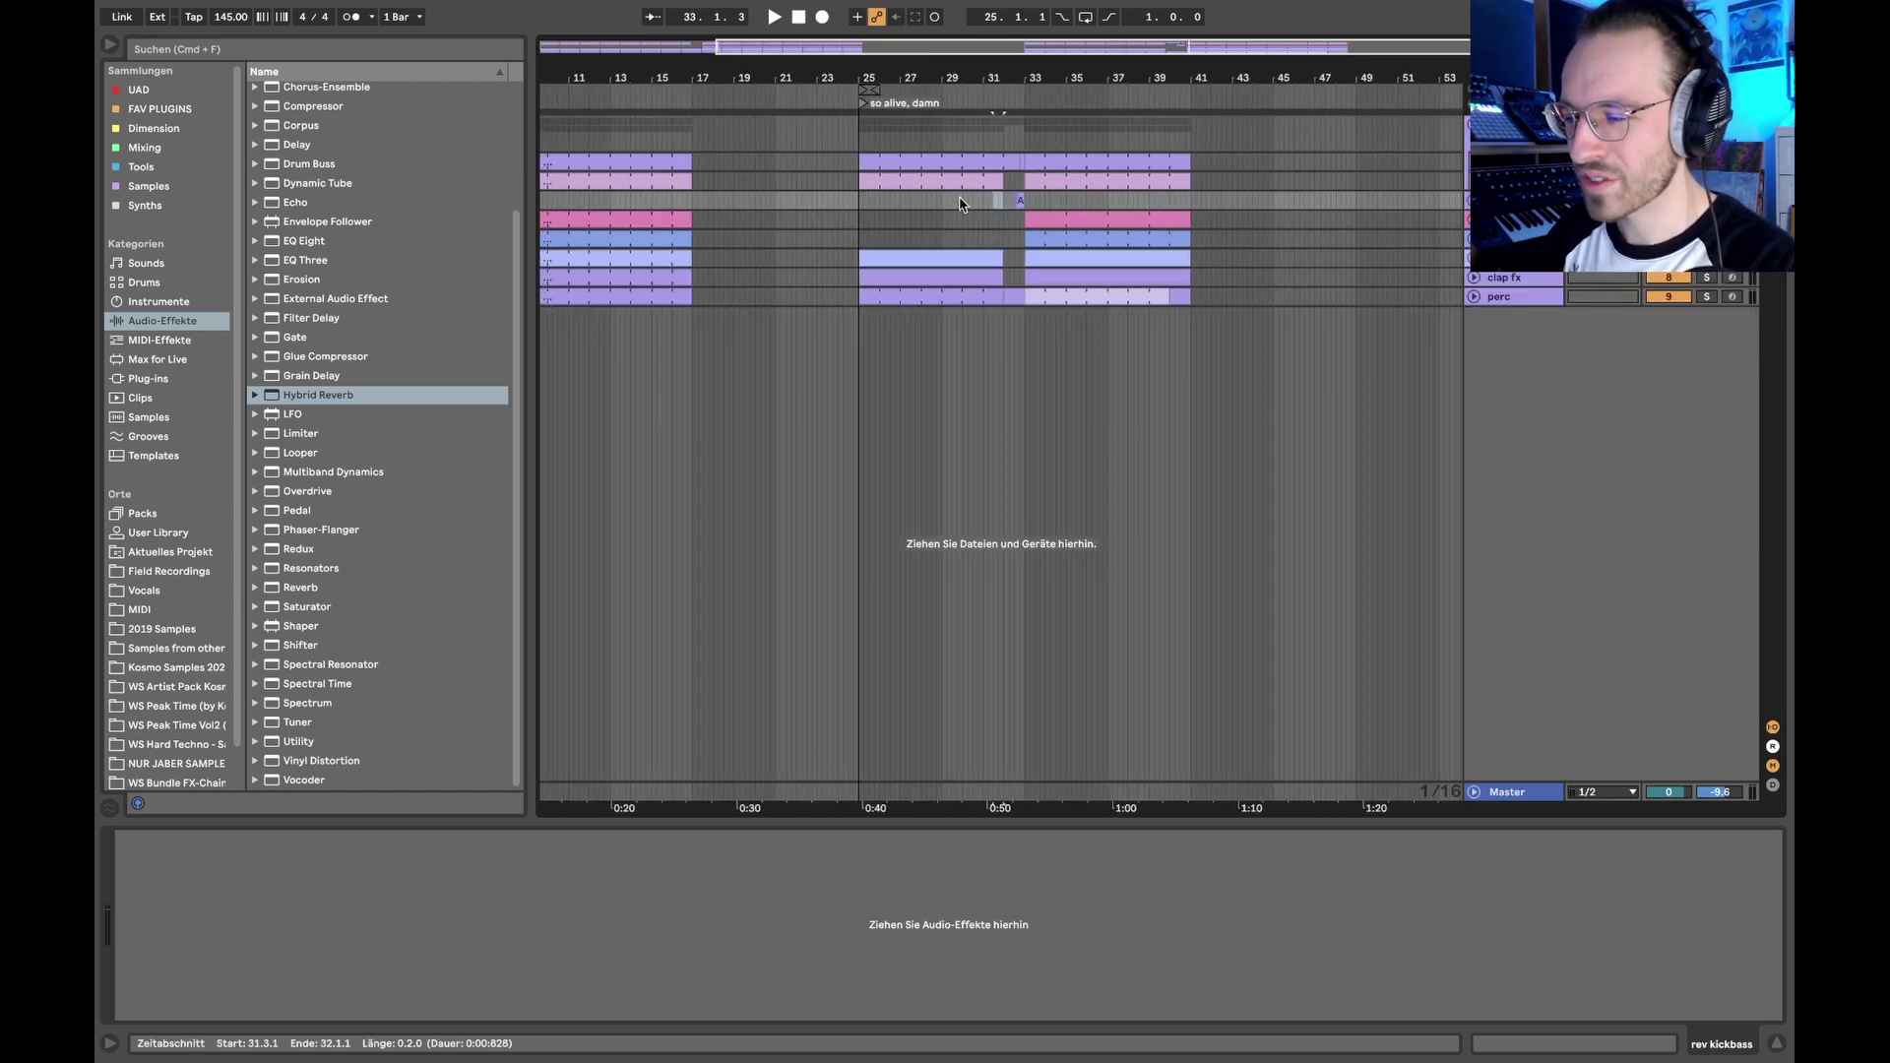
right_click(962, 201)
click(1153, 412)
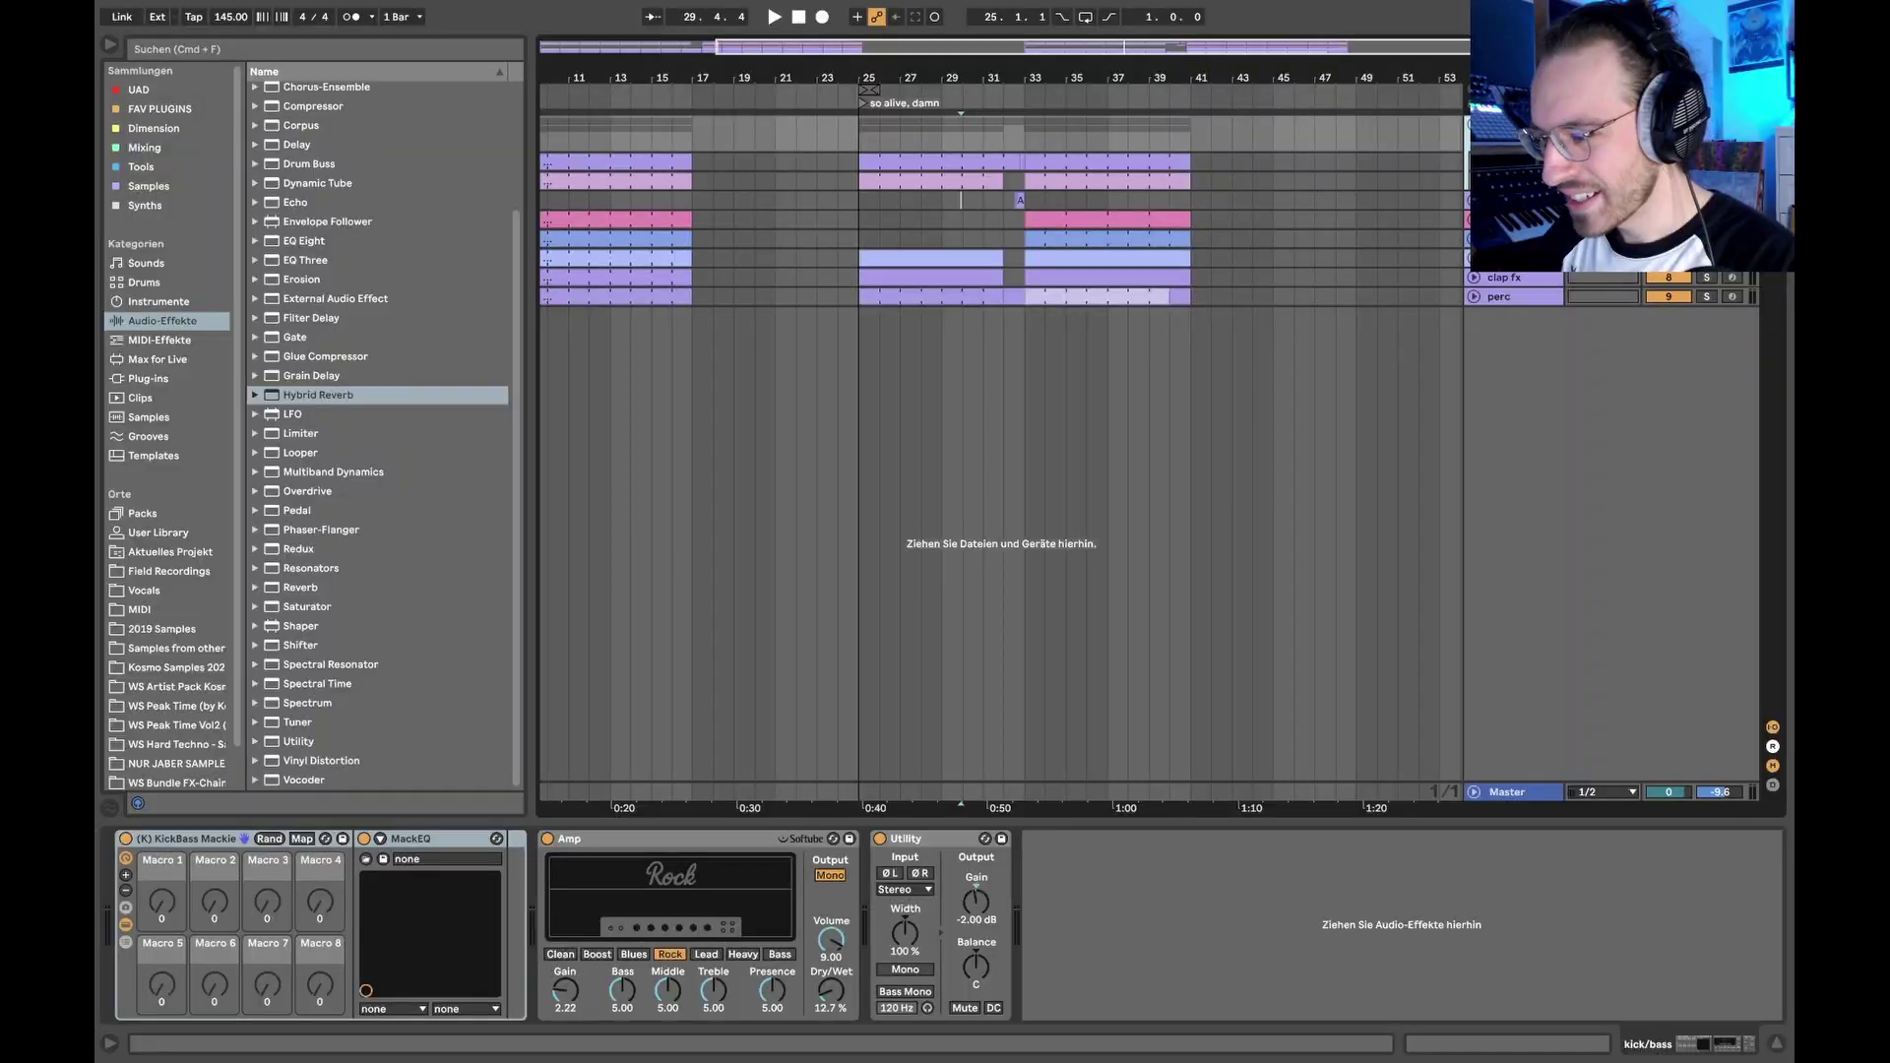
Step: Unfold the hat ride and offbeat tracks and look over their clips at bars 9 and 33
click(1473, 238)
click(1474, 219)
scroll(1013, 293, left, 4)
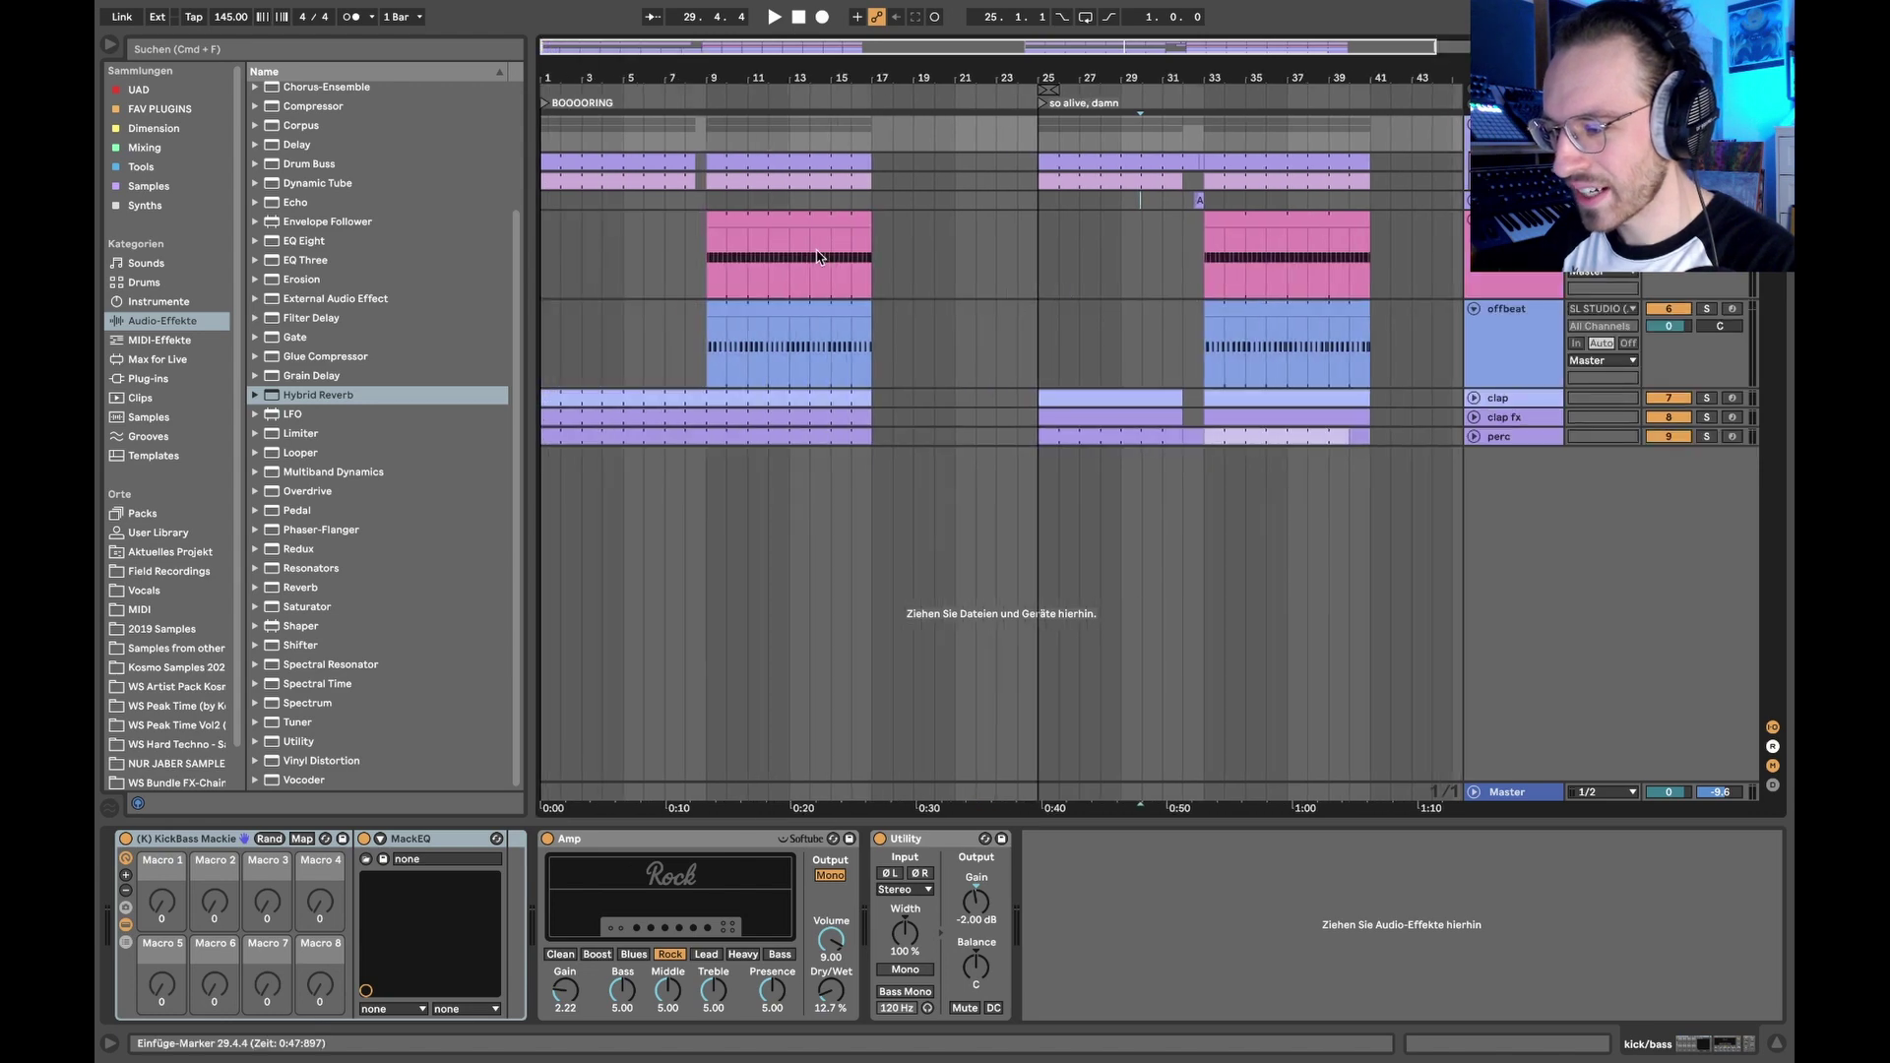
scroll(772, 218, up, 4)
click(772, 219)
scroll(933, 374, down, 5)
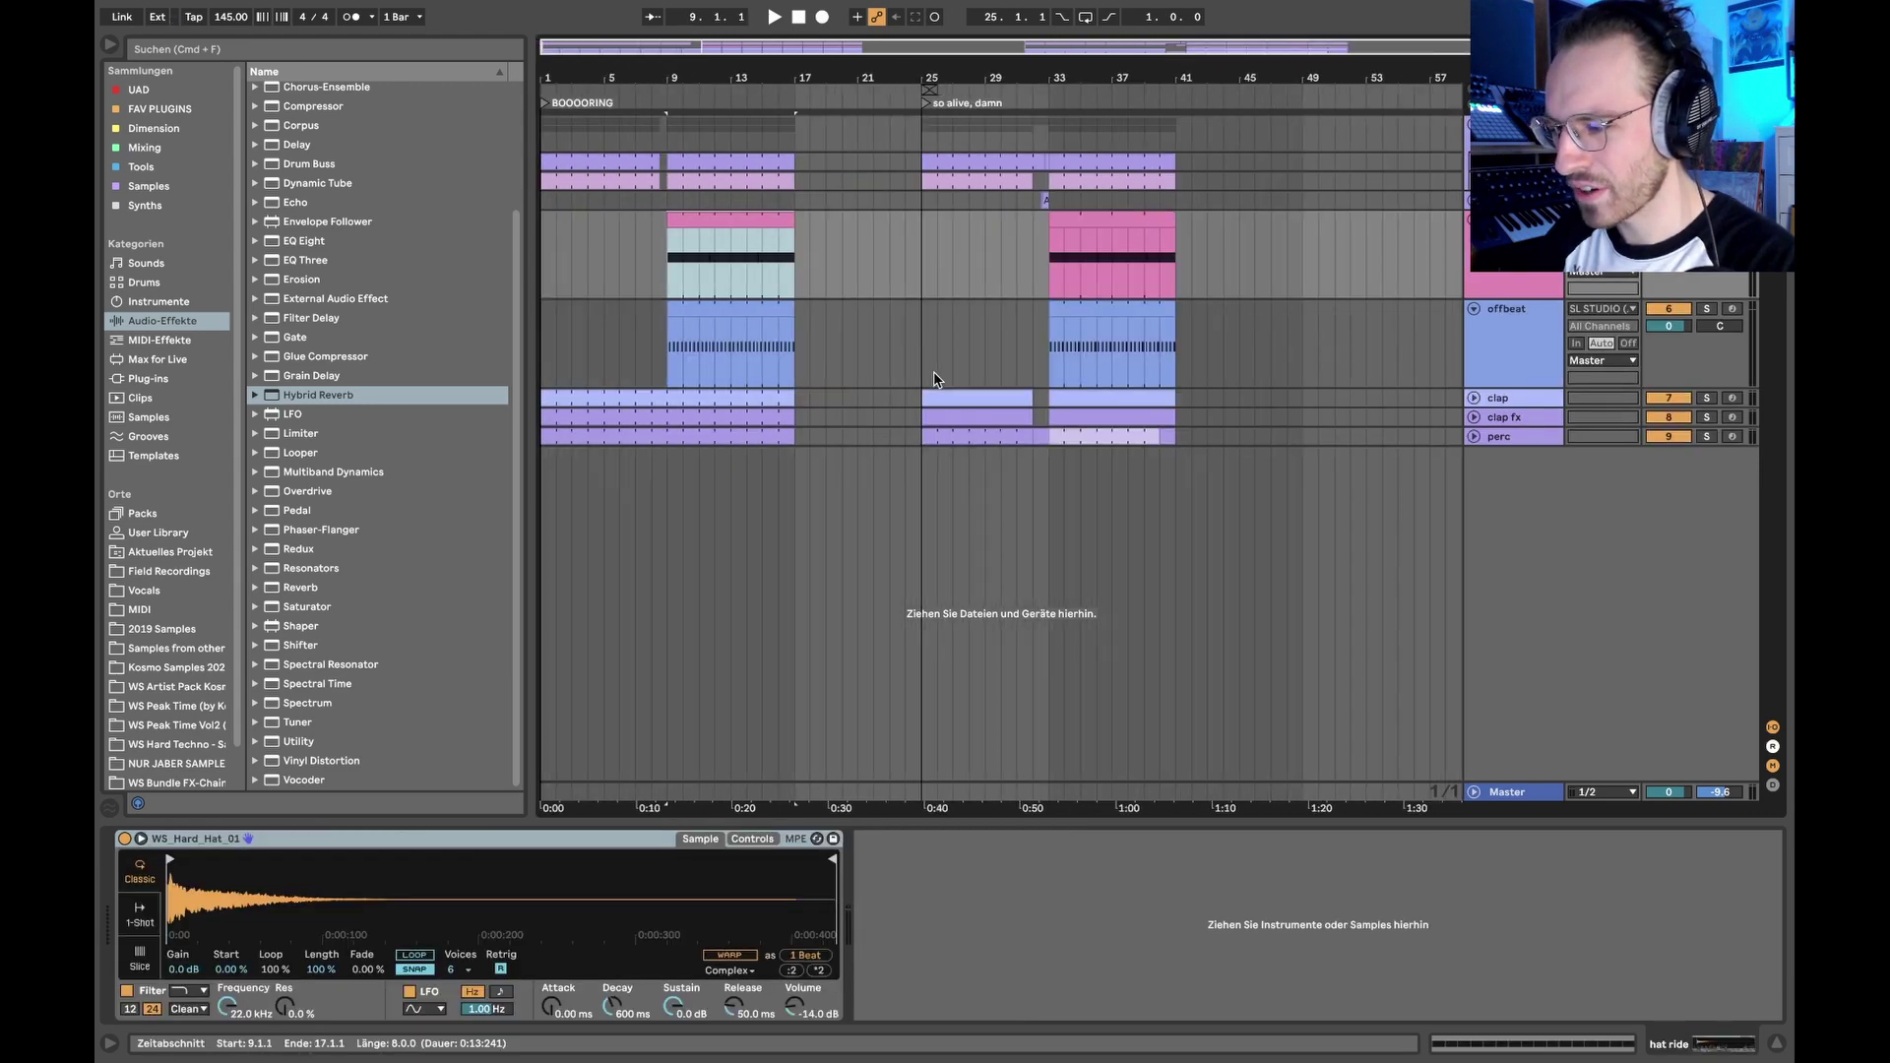
click(736, 312)
click(1058, 339)
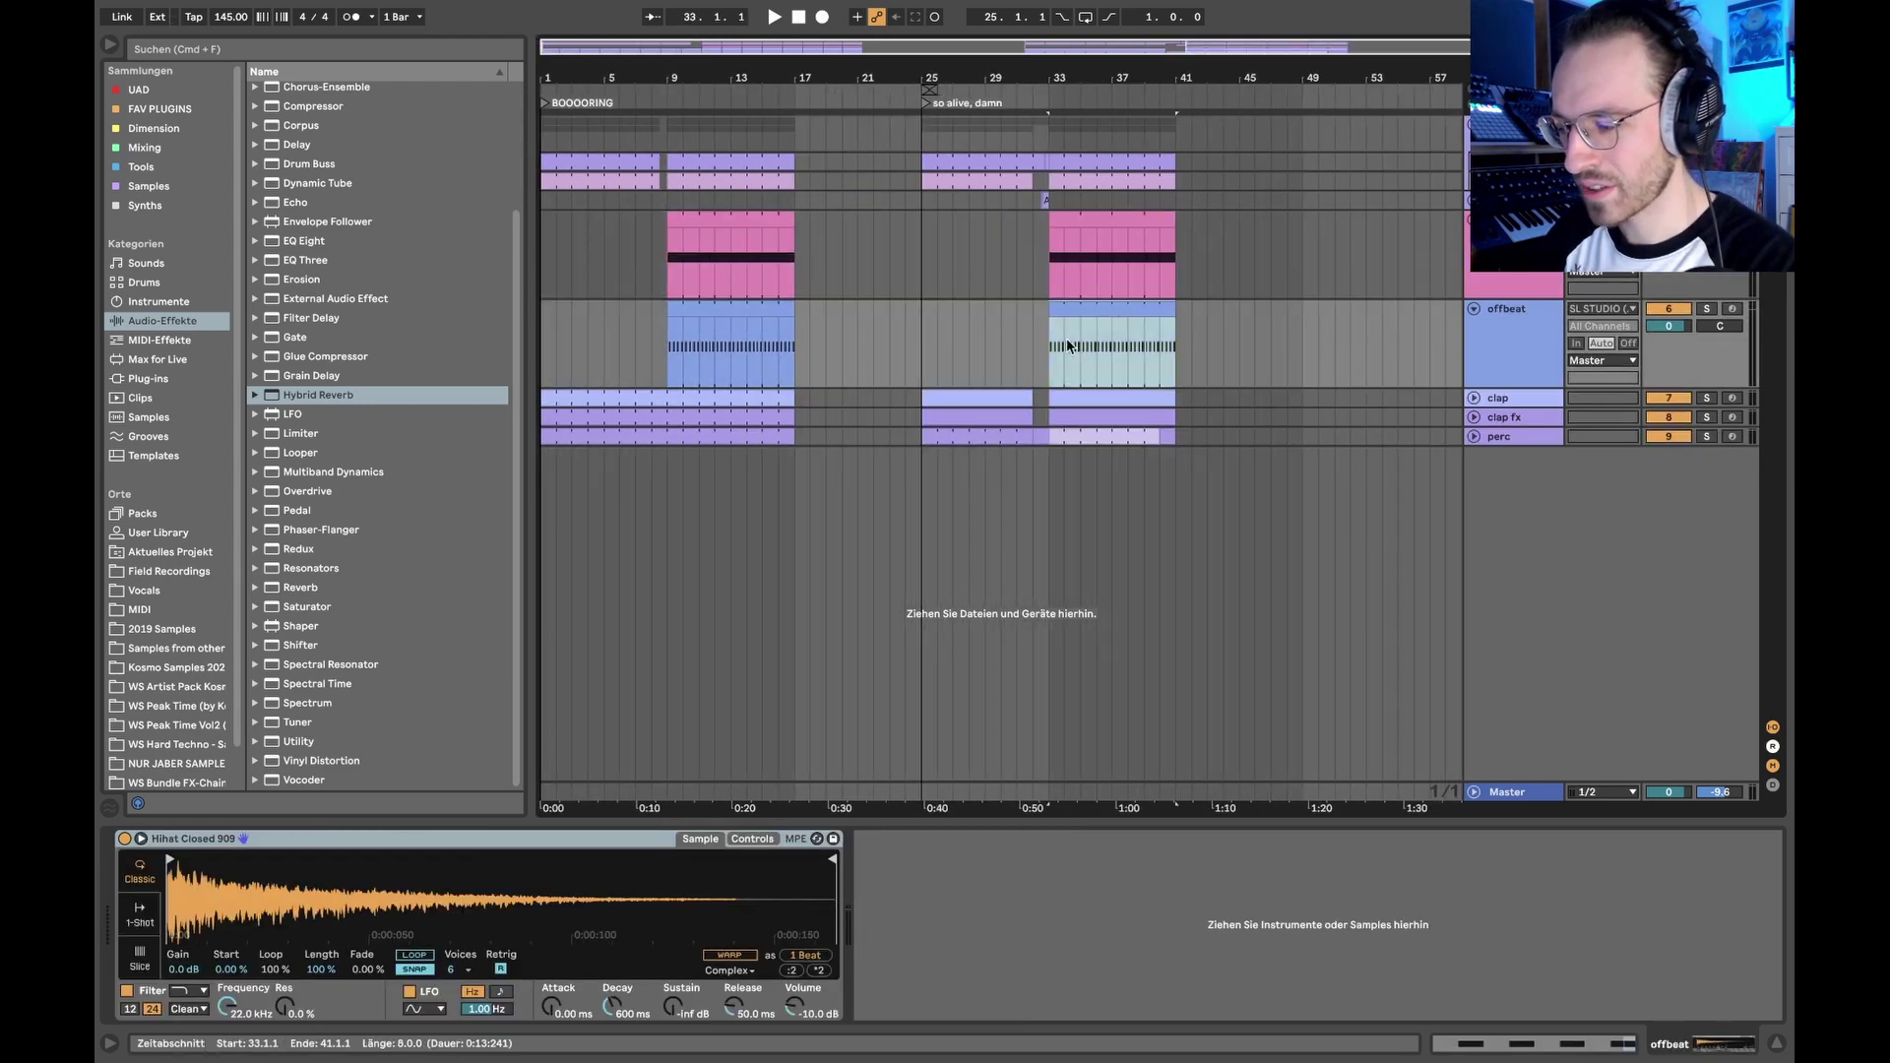
Step: Solo the hat ride and offbeat tracks and play them from bar 9
click(703, 218)
scroll(633, 253, up, 4)
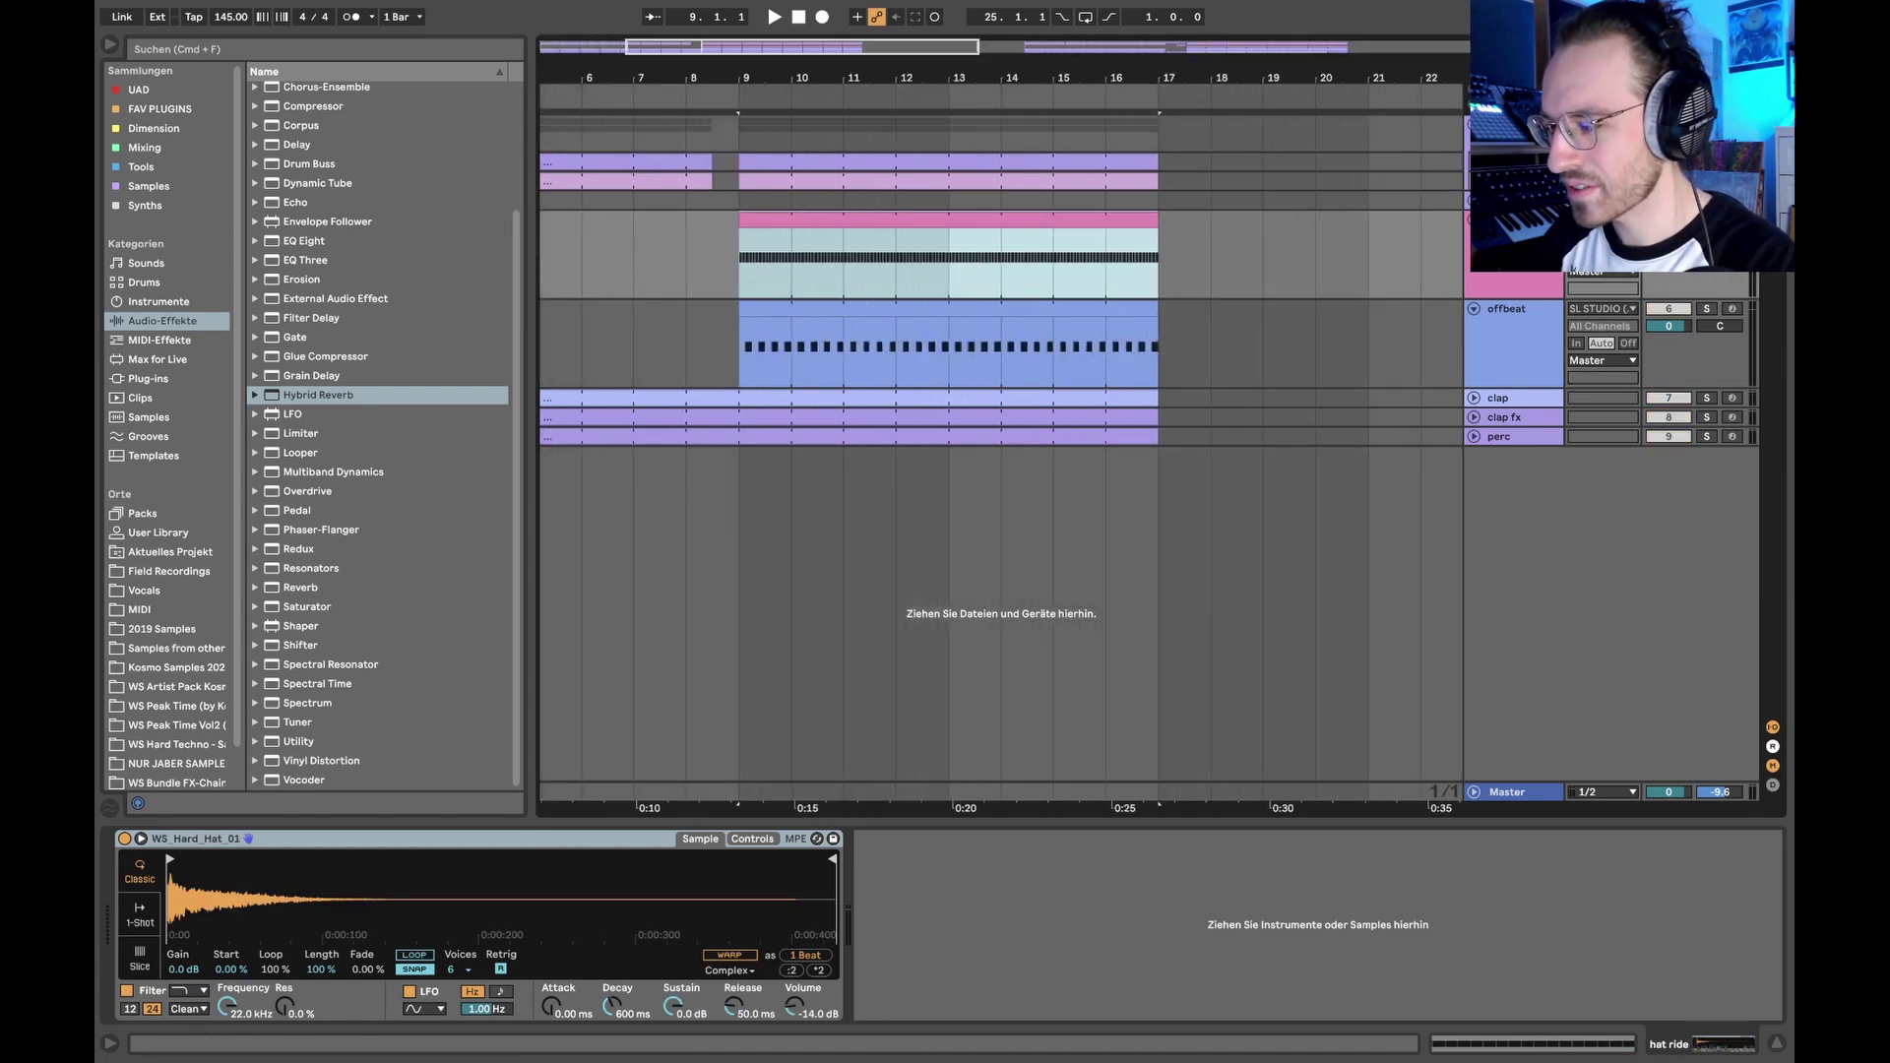
key(Up)
click(1503, 321)
key(s)
click(777, 219)
key(space)
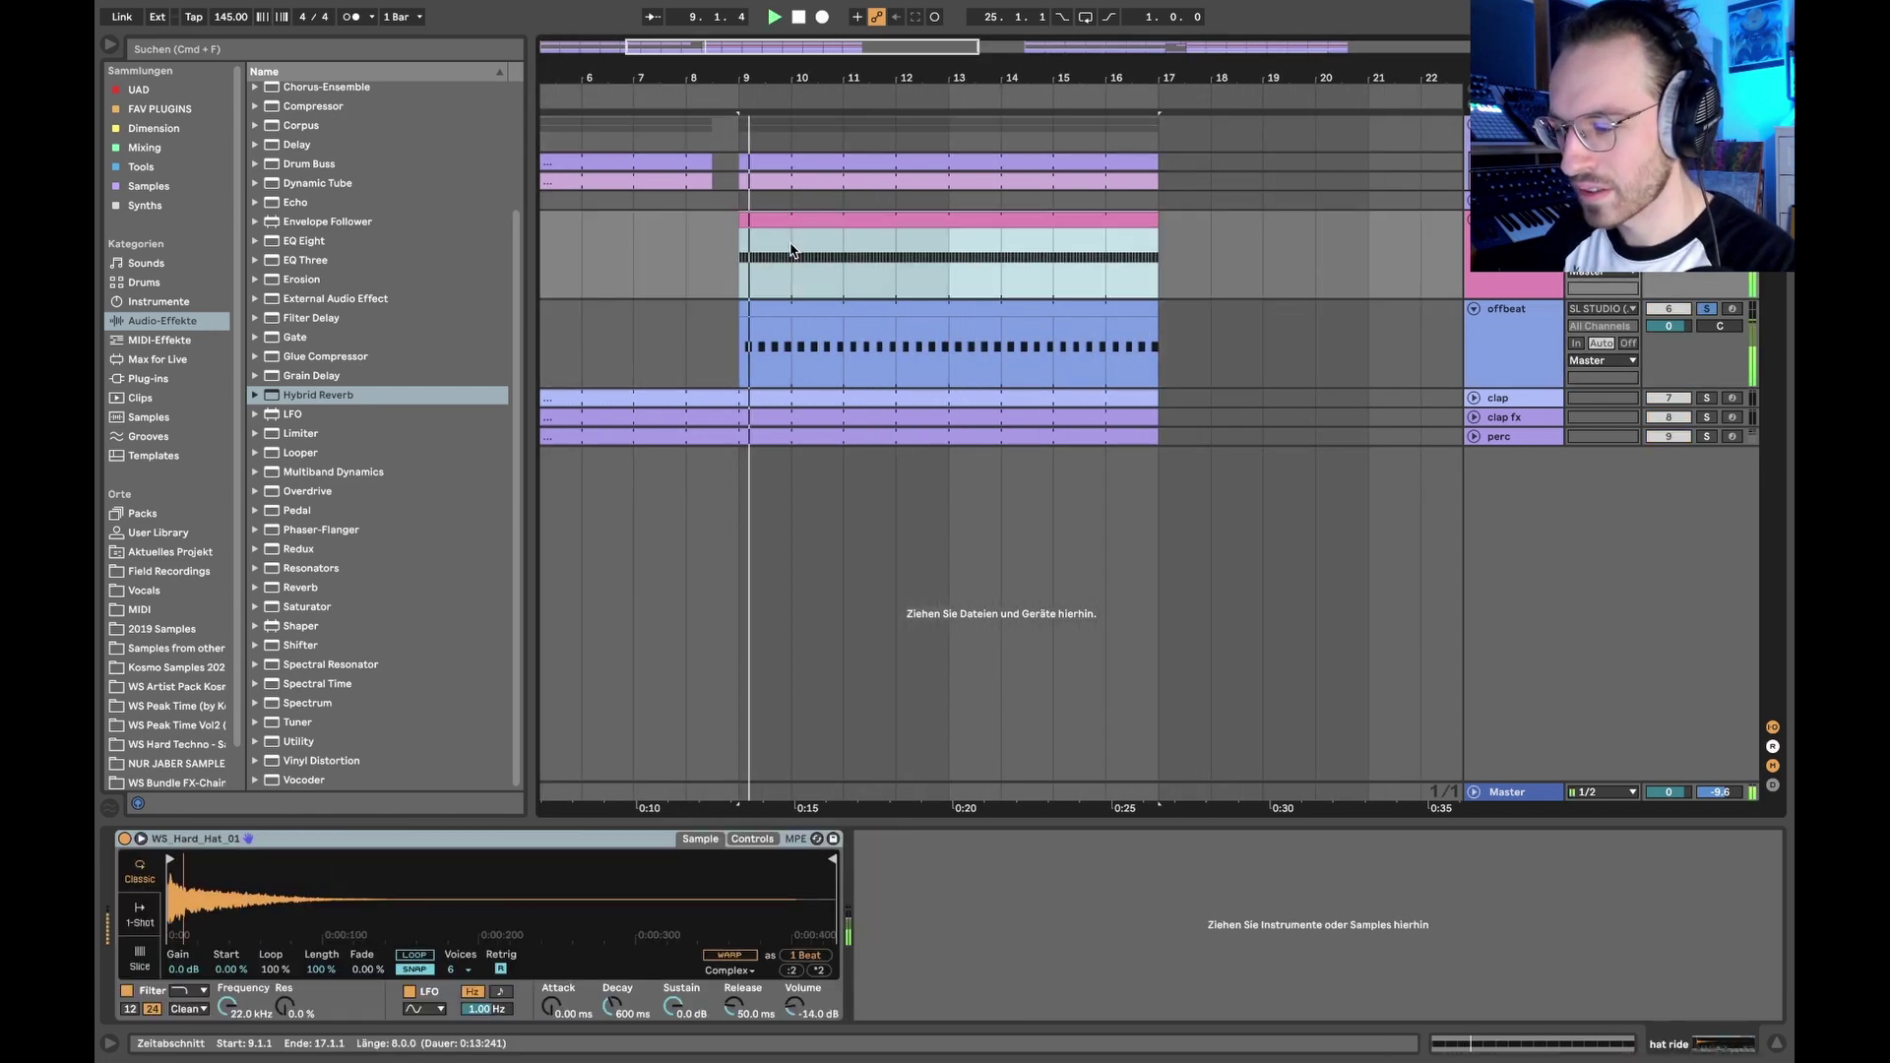
scroll(794, 281, left, 1)
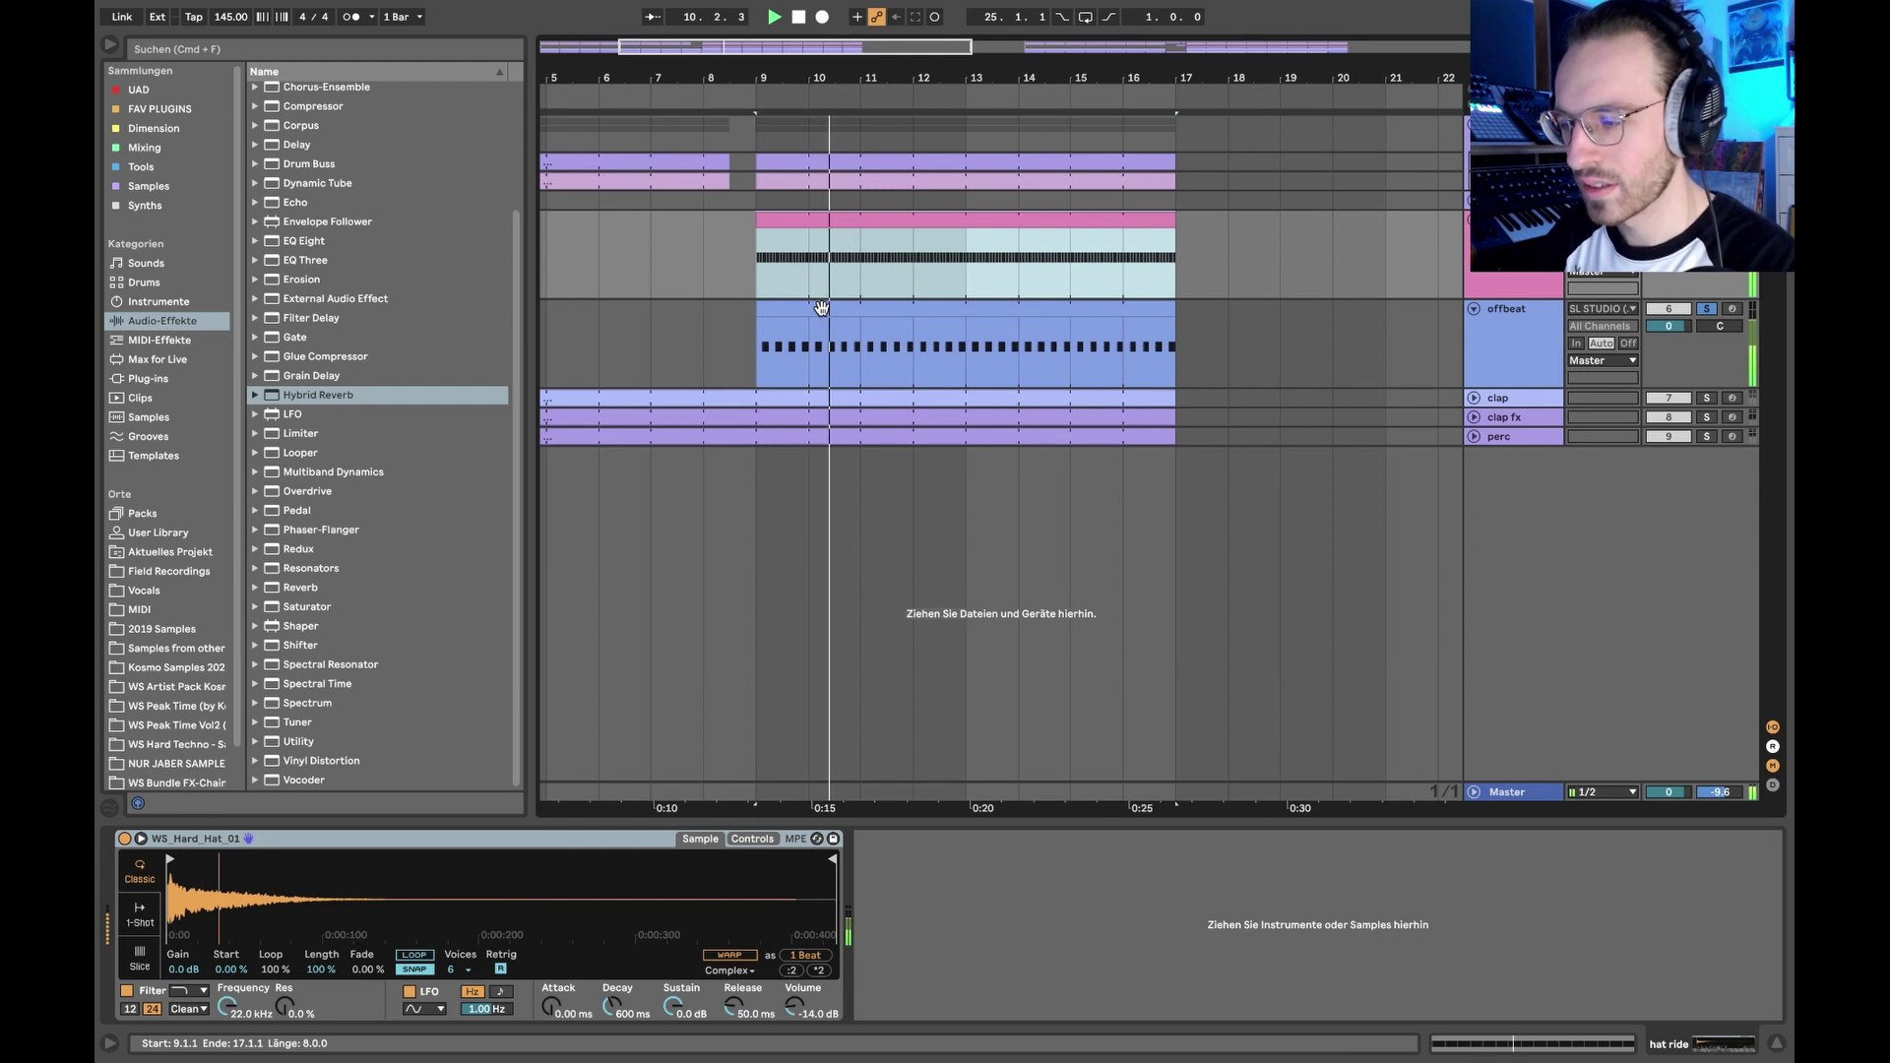
Step: Open the hat ride clip at bar 9 and examine how its quiet and loud C3 notes alternate within each beat
double_click(829, 257)
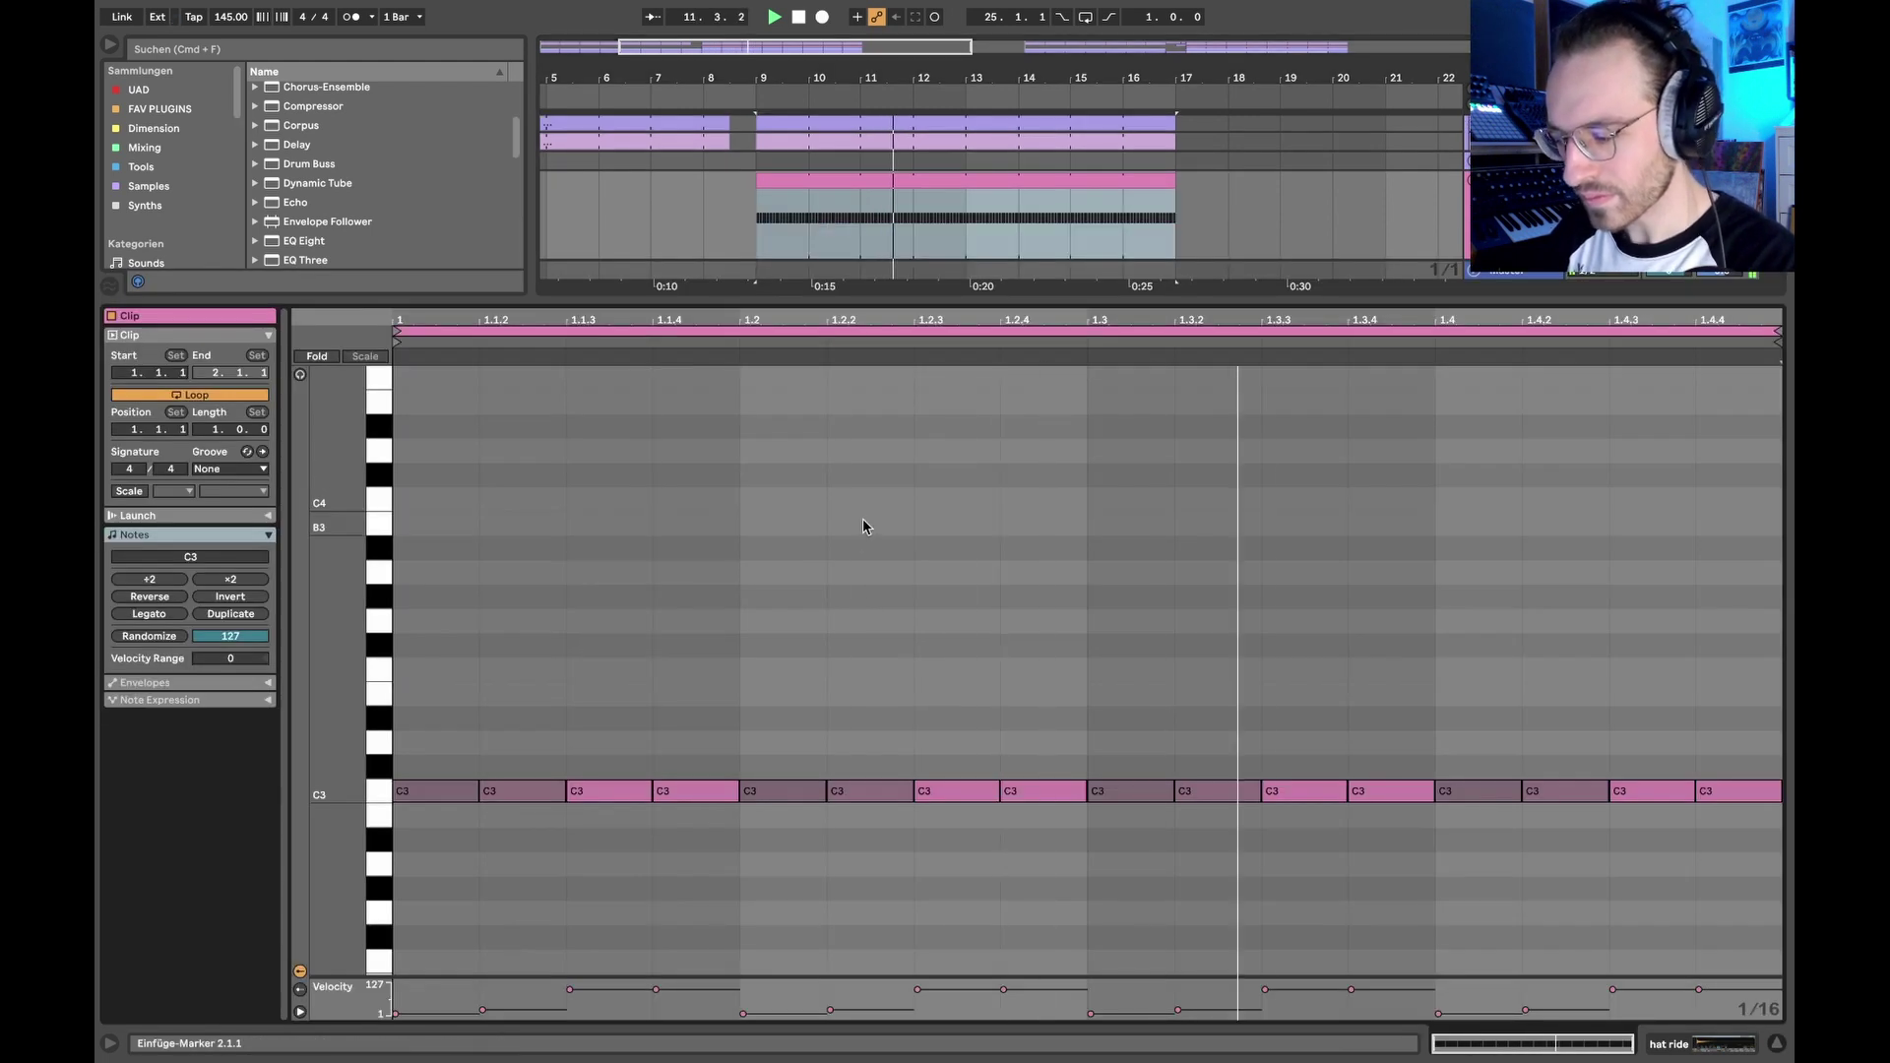
key(space)
drag(645, 734, 704, 877)
drag(948, 724, 1040, 856)
drag(1159, 768, 1252, 866)
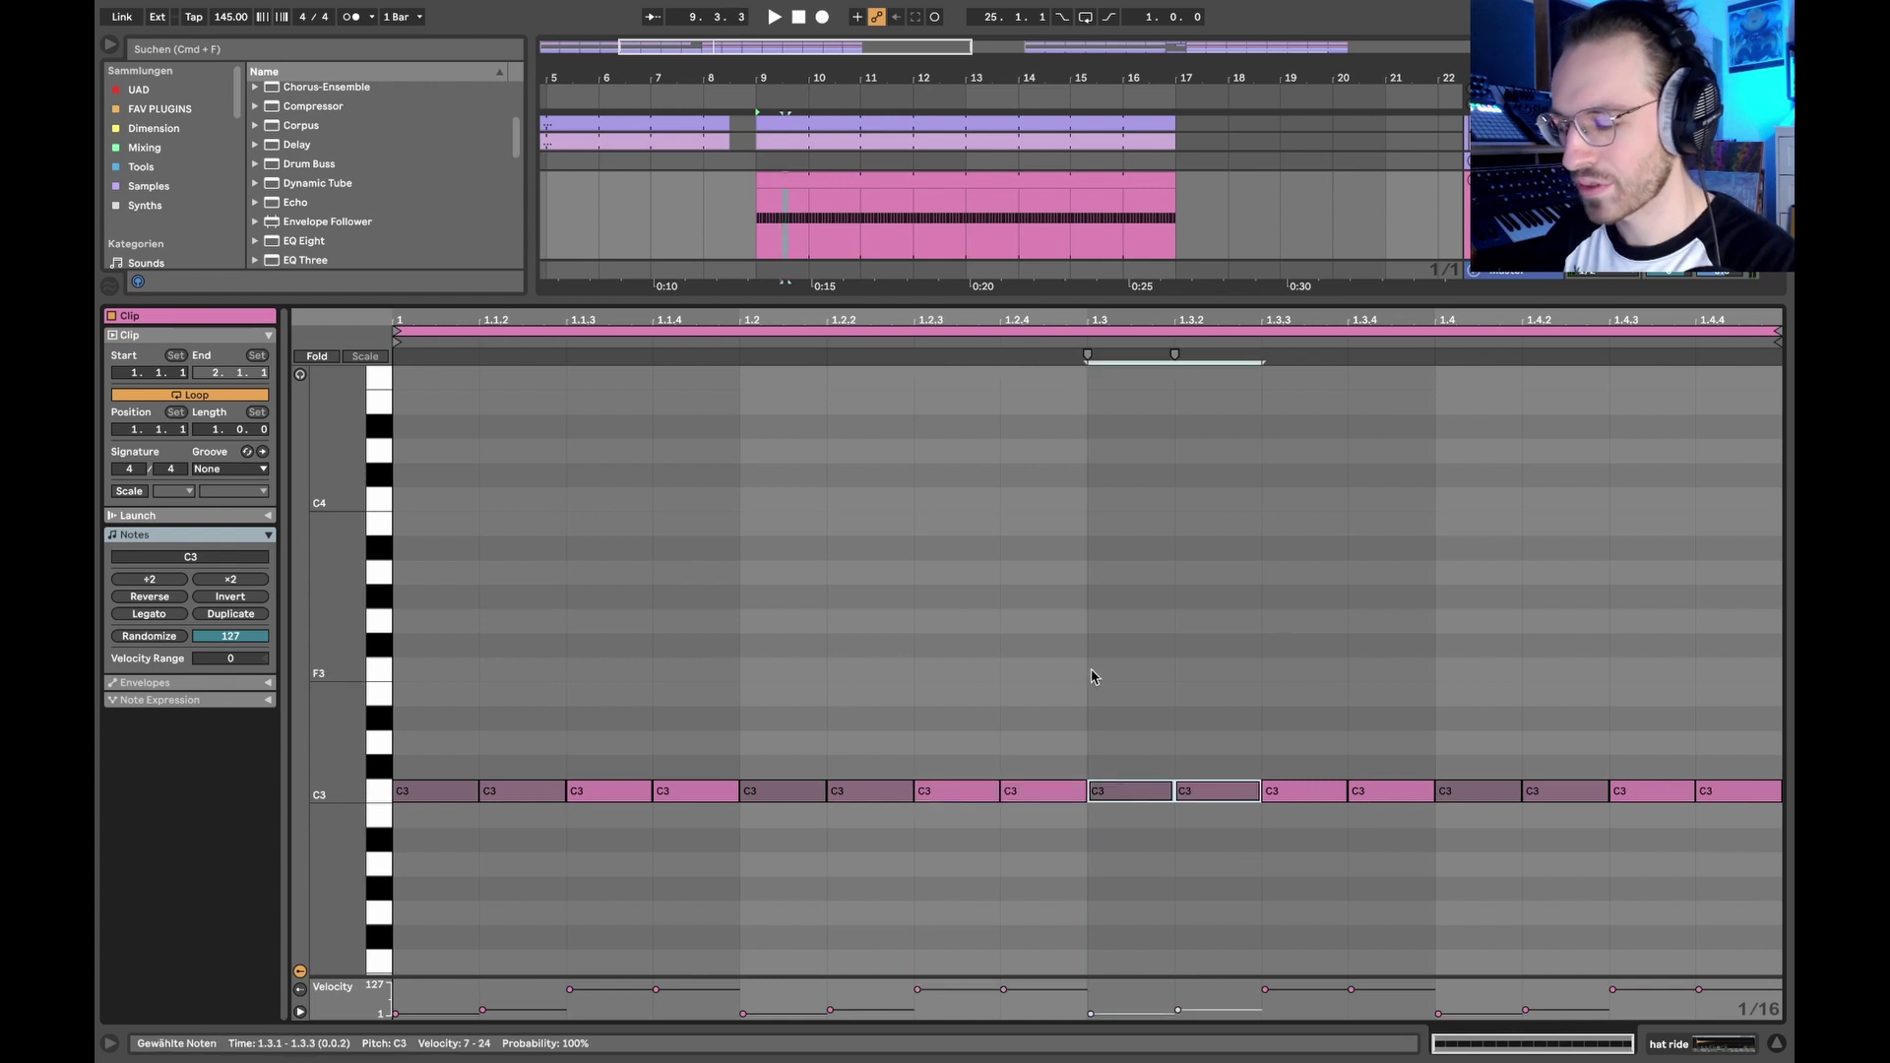
drag(693, 687, 433, 916)
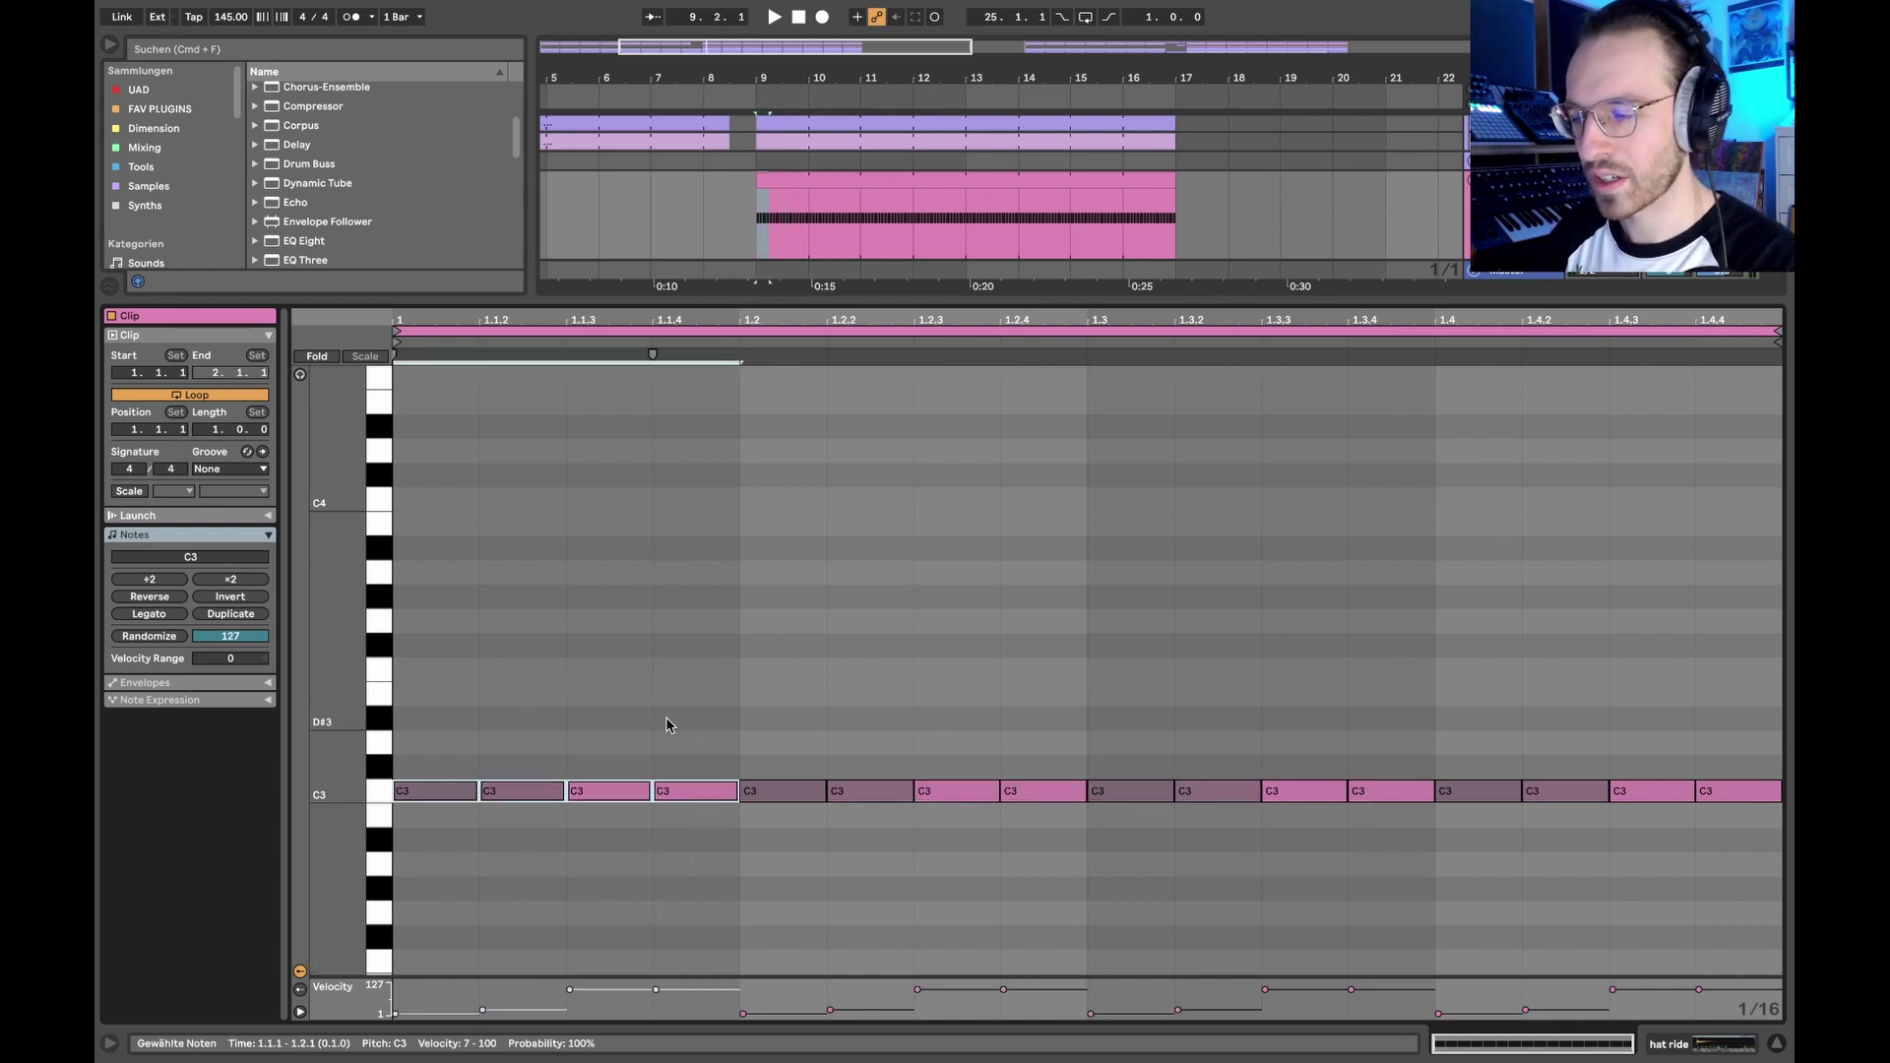
drag(583, 734, 727, 894)
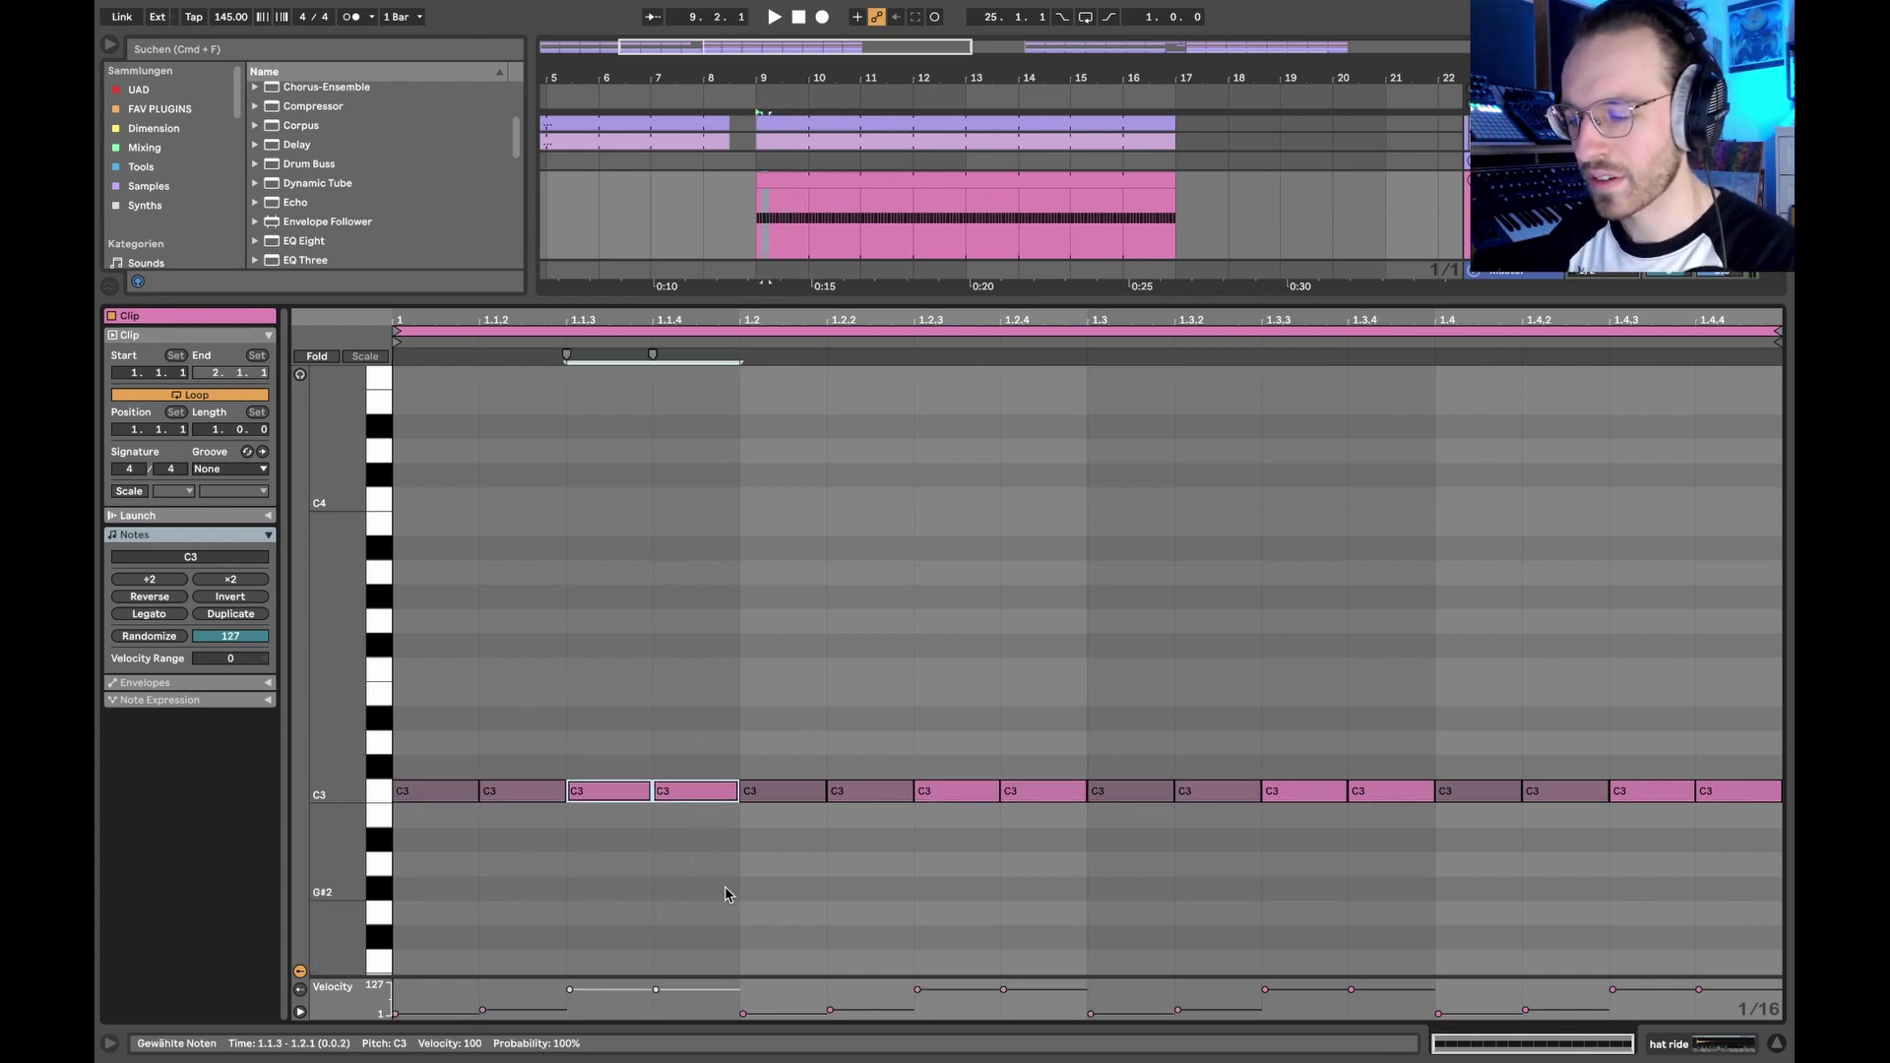
key(shift+Tab)
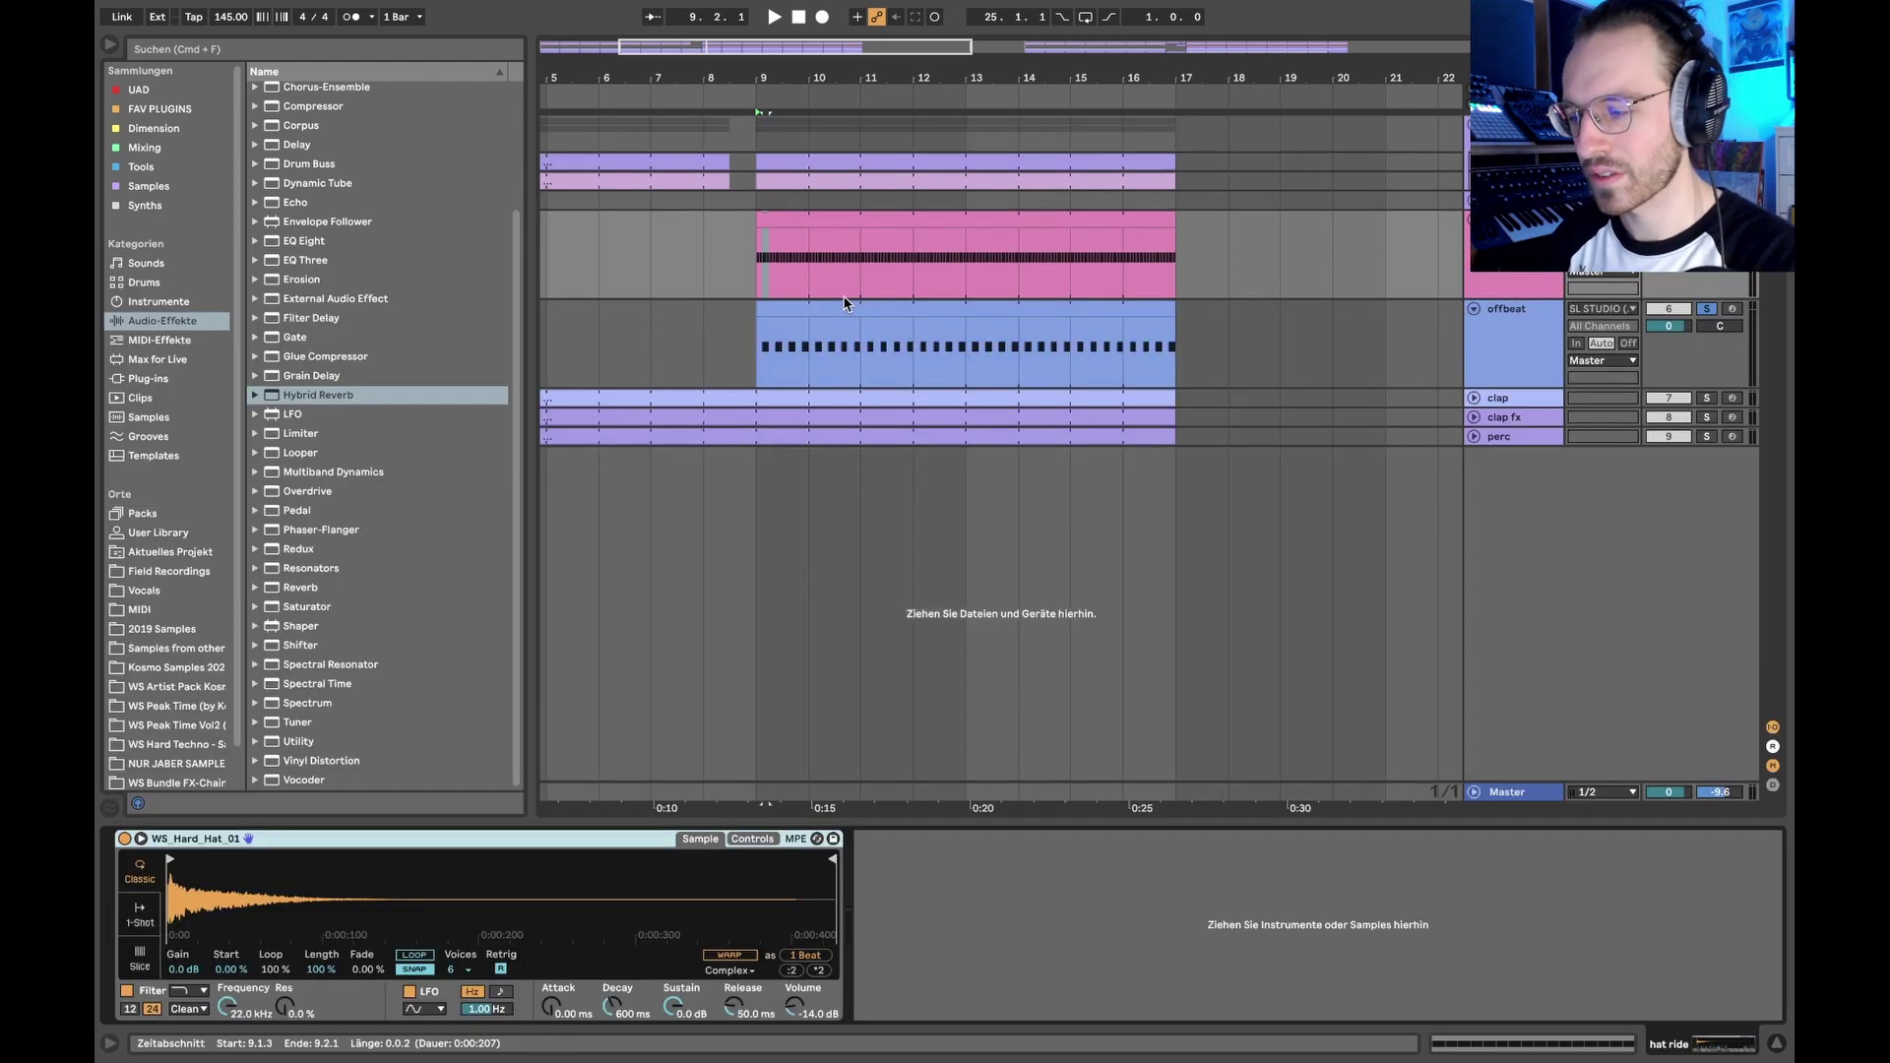
Step: Open the hat ride clip at bar 33, play its two-bar pattern and inspect the accented note at 1.3.2
key(minus)
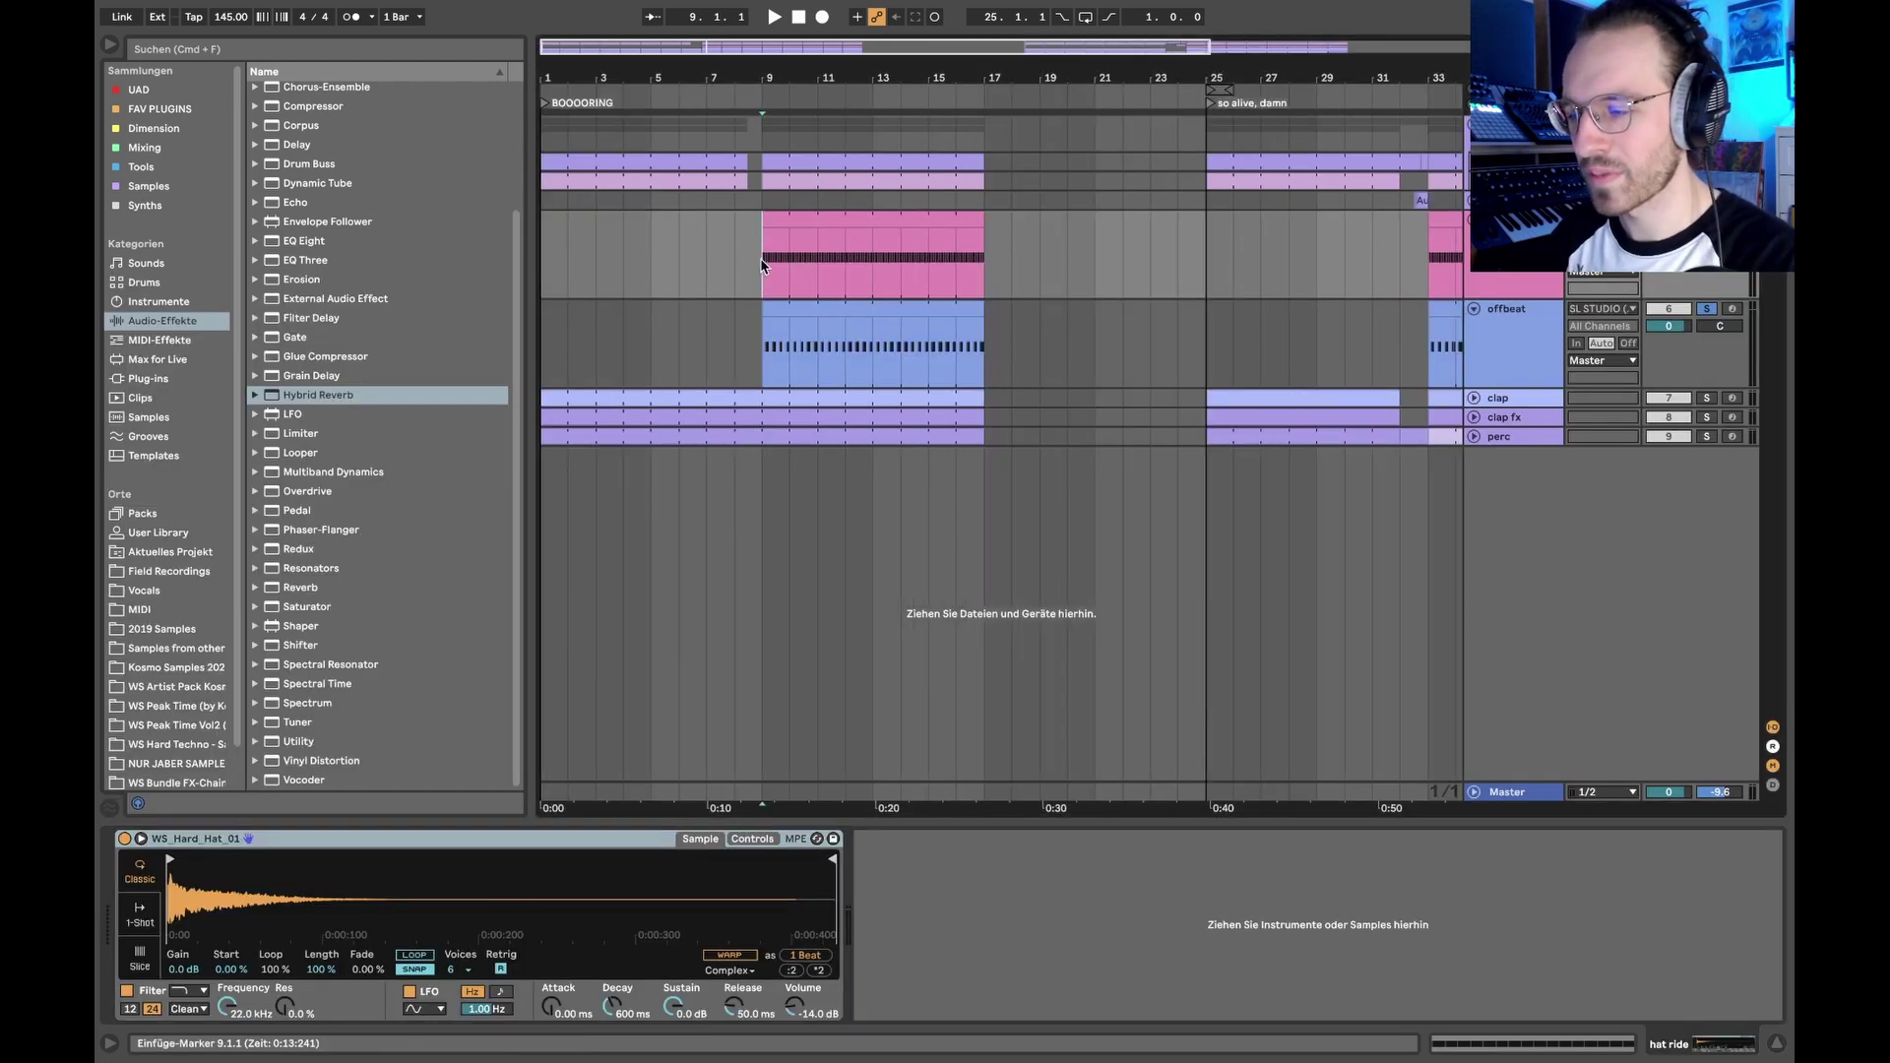
drag(765, 266, 807, 265)
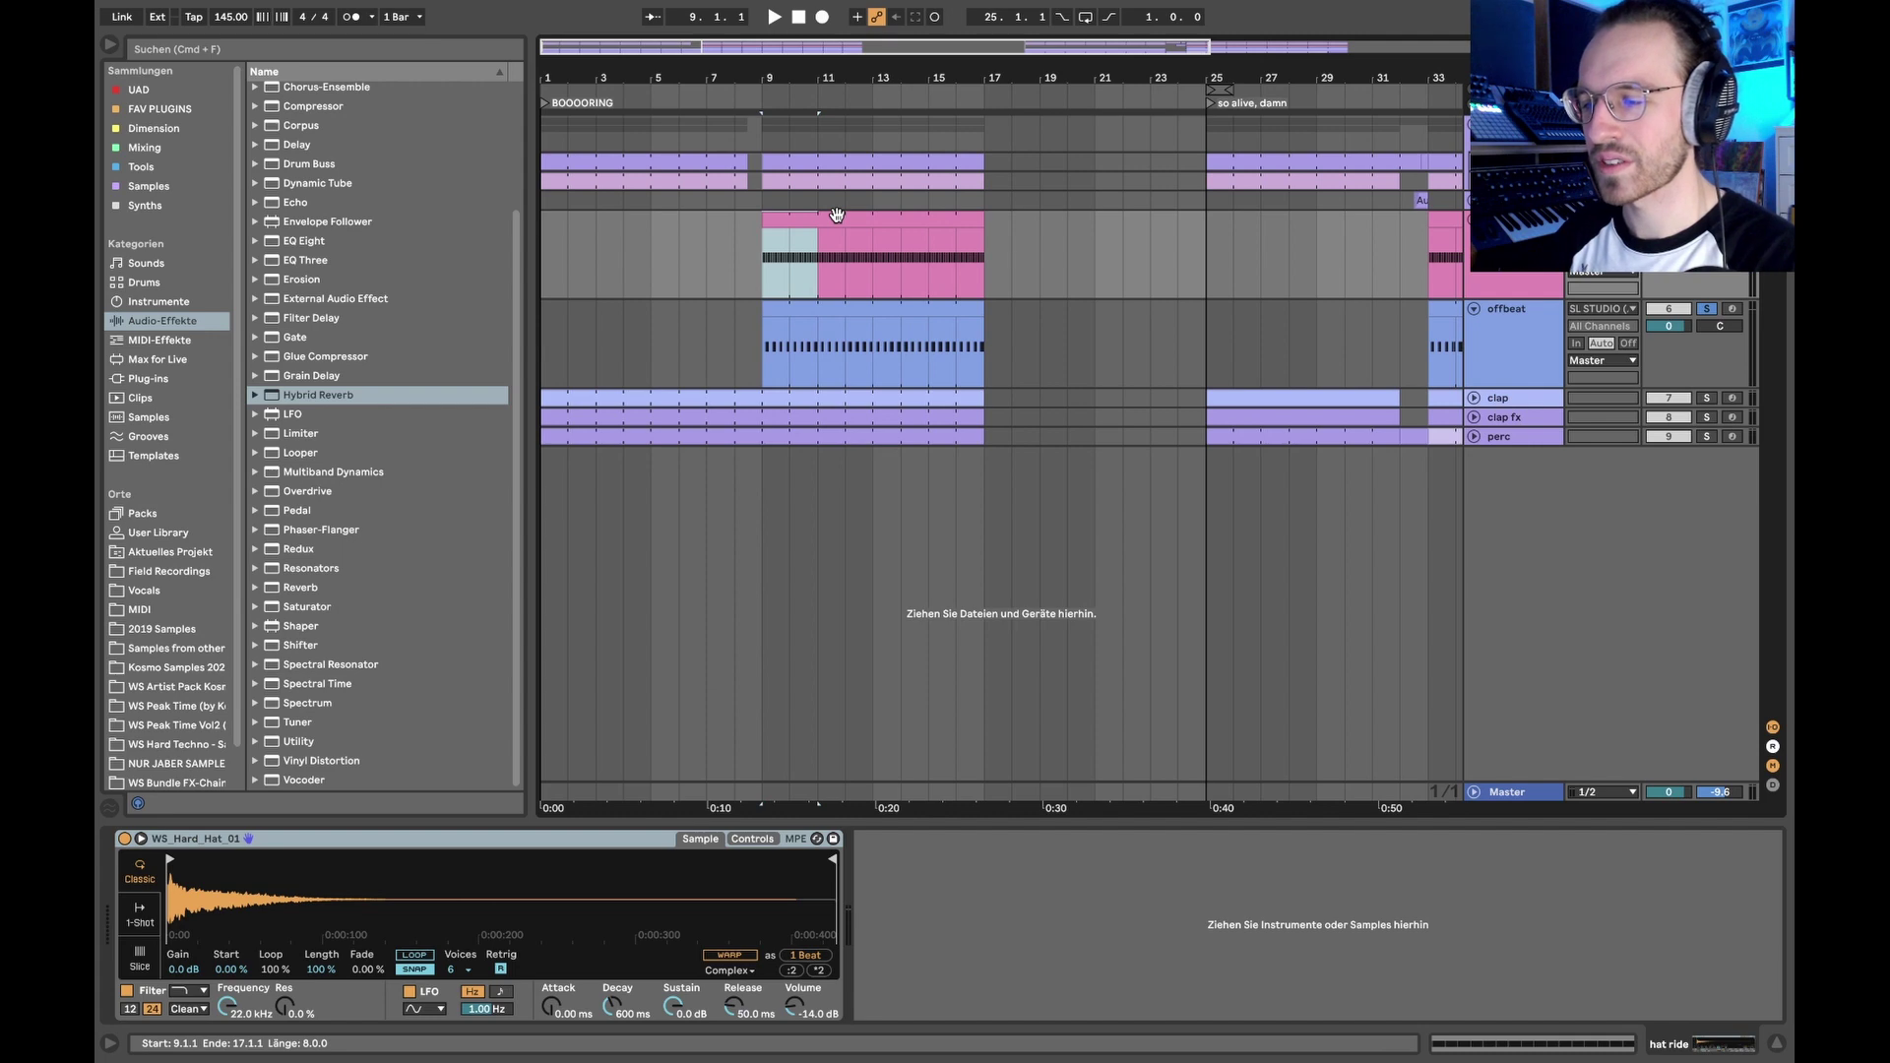
scroll(846, 221, right, 10)
double_click(979, 230)
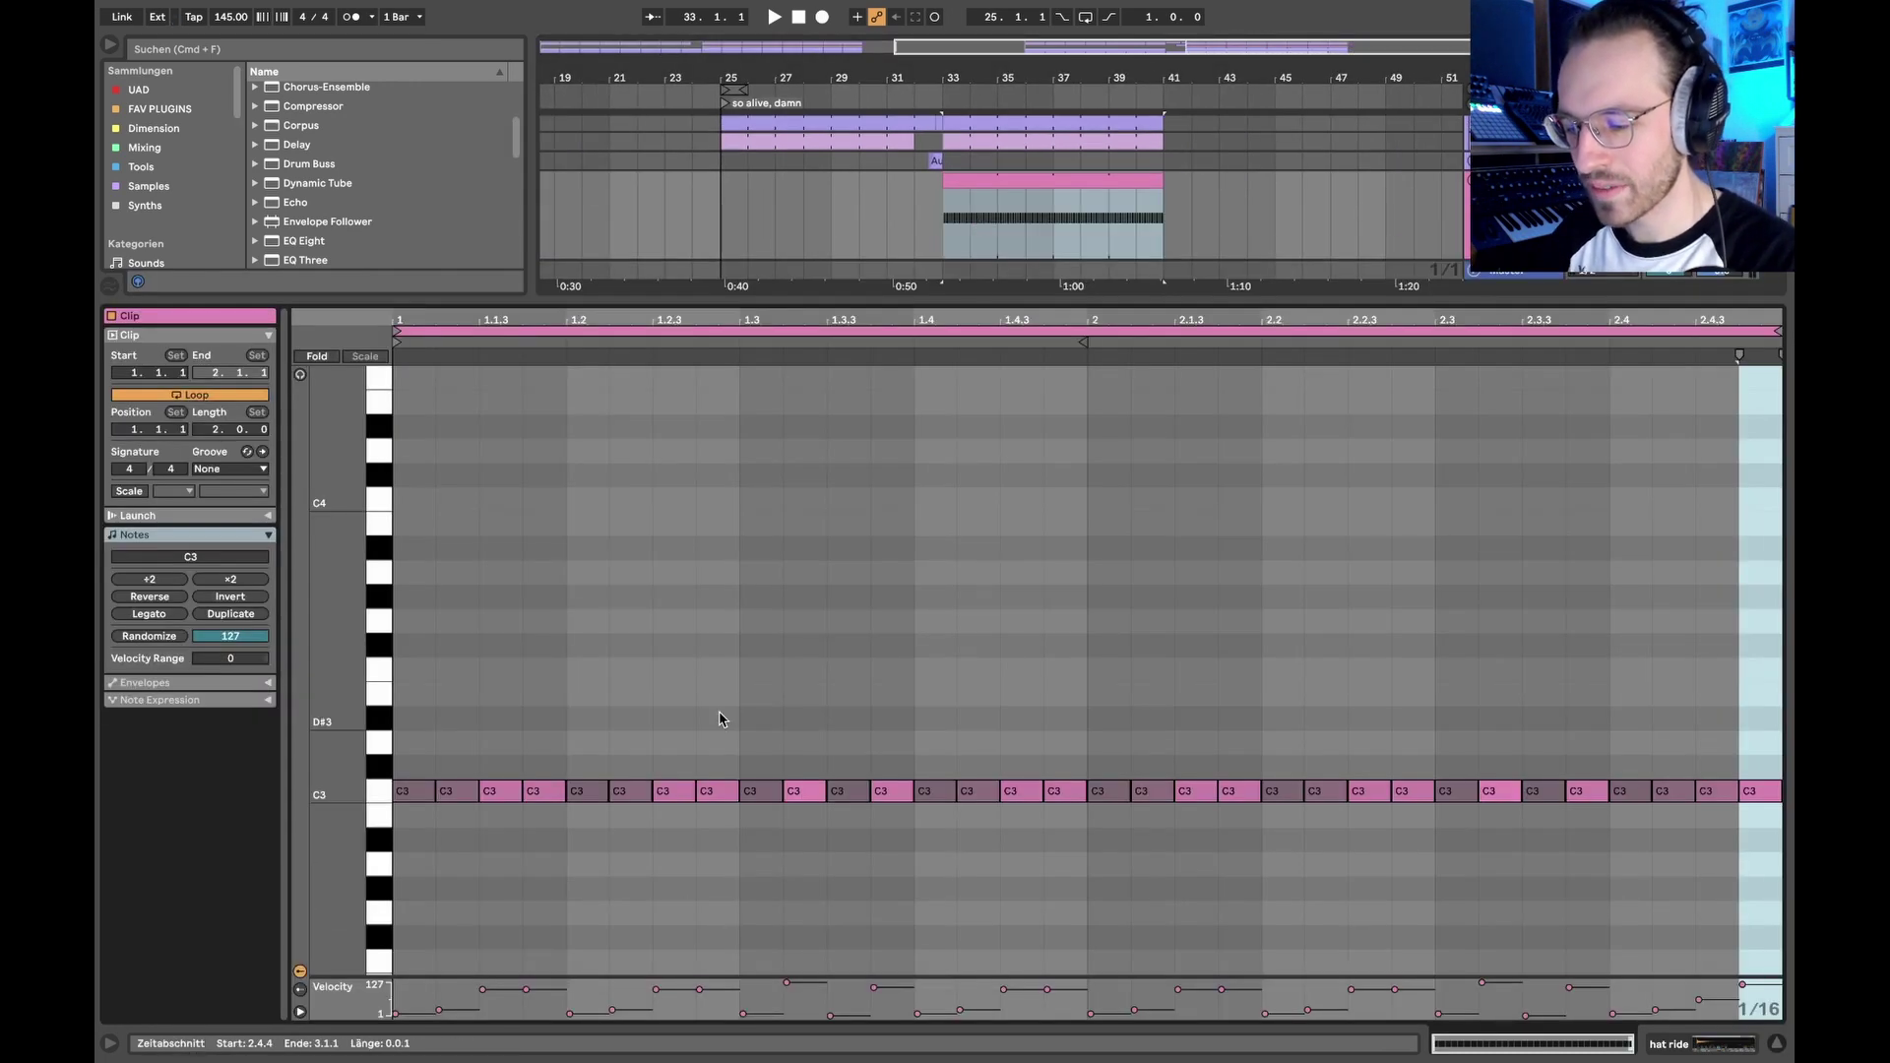
key(space)
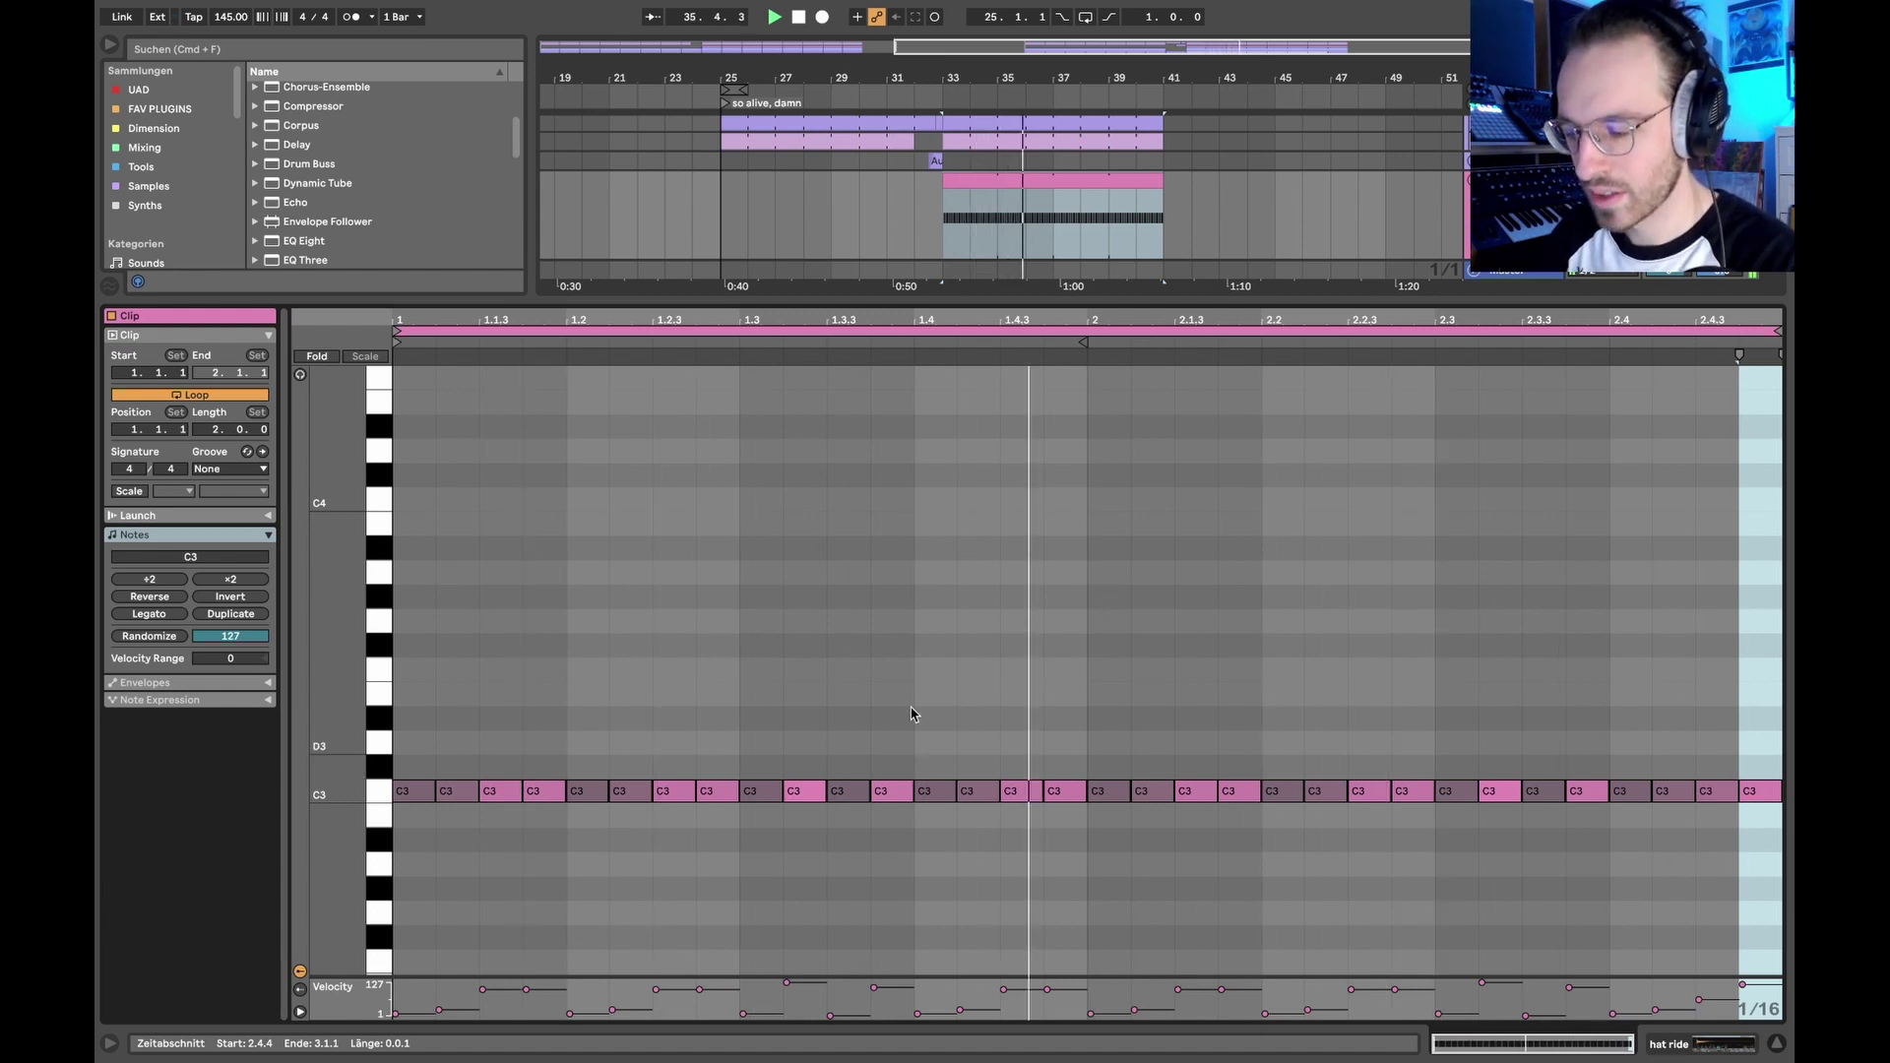
key(space)
click(803, 790)
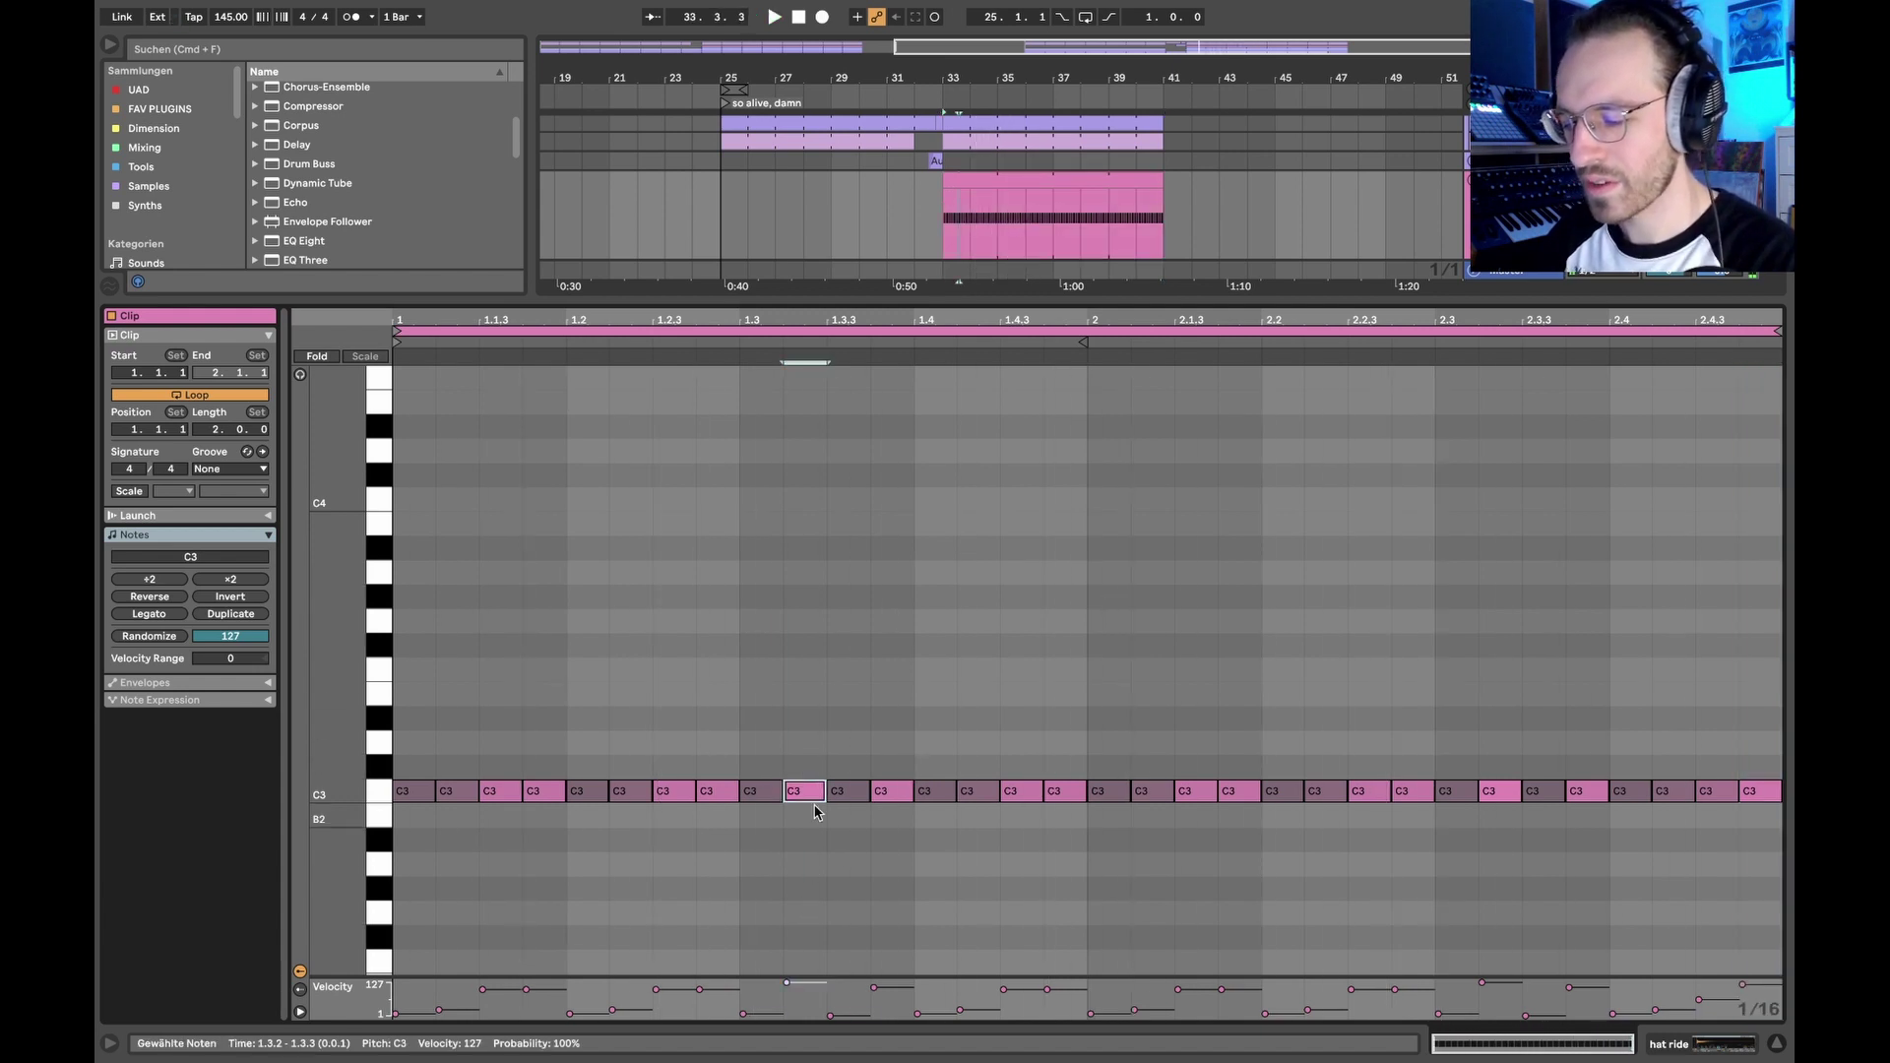
Step: Try the hat ride pattern at bar 33 without the accent on the C3 note at 1.3.2
key(Delete)
click(780, 790)
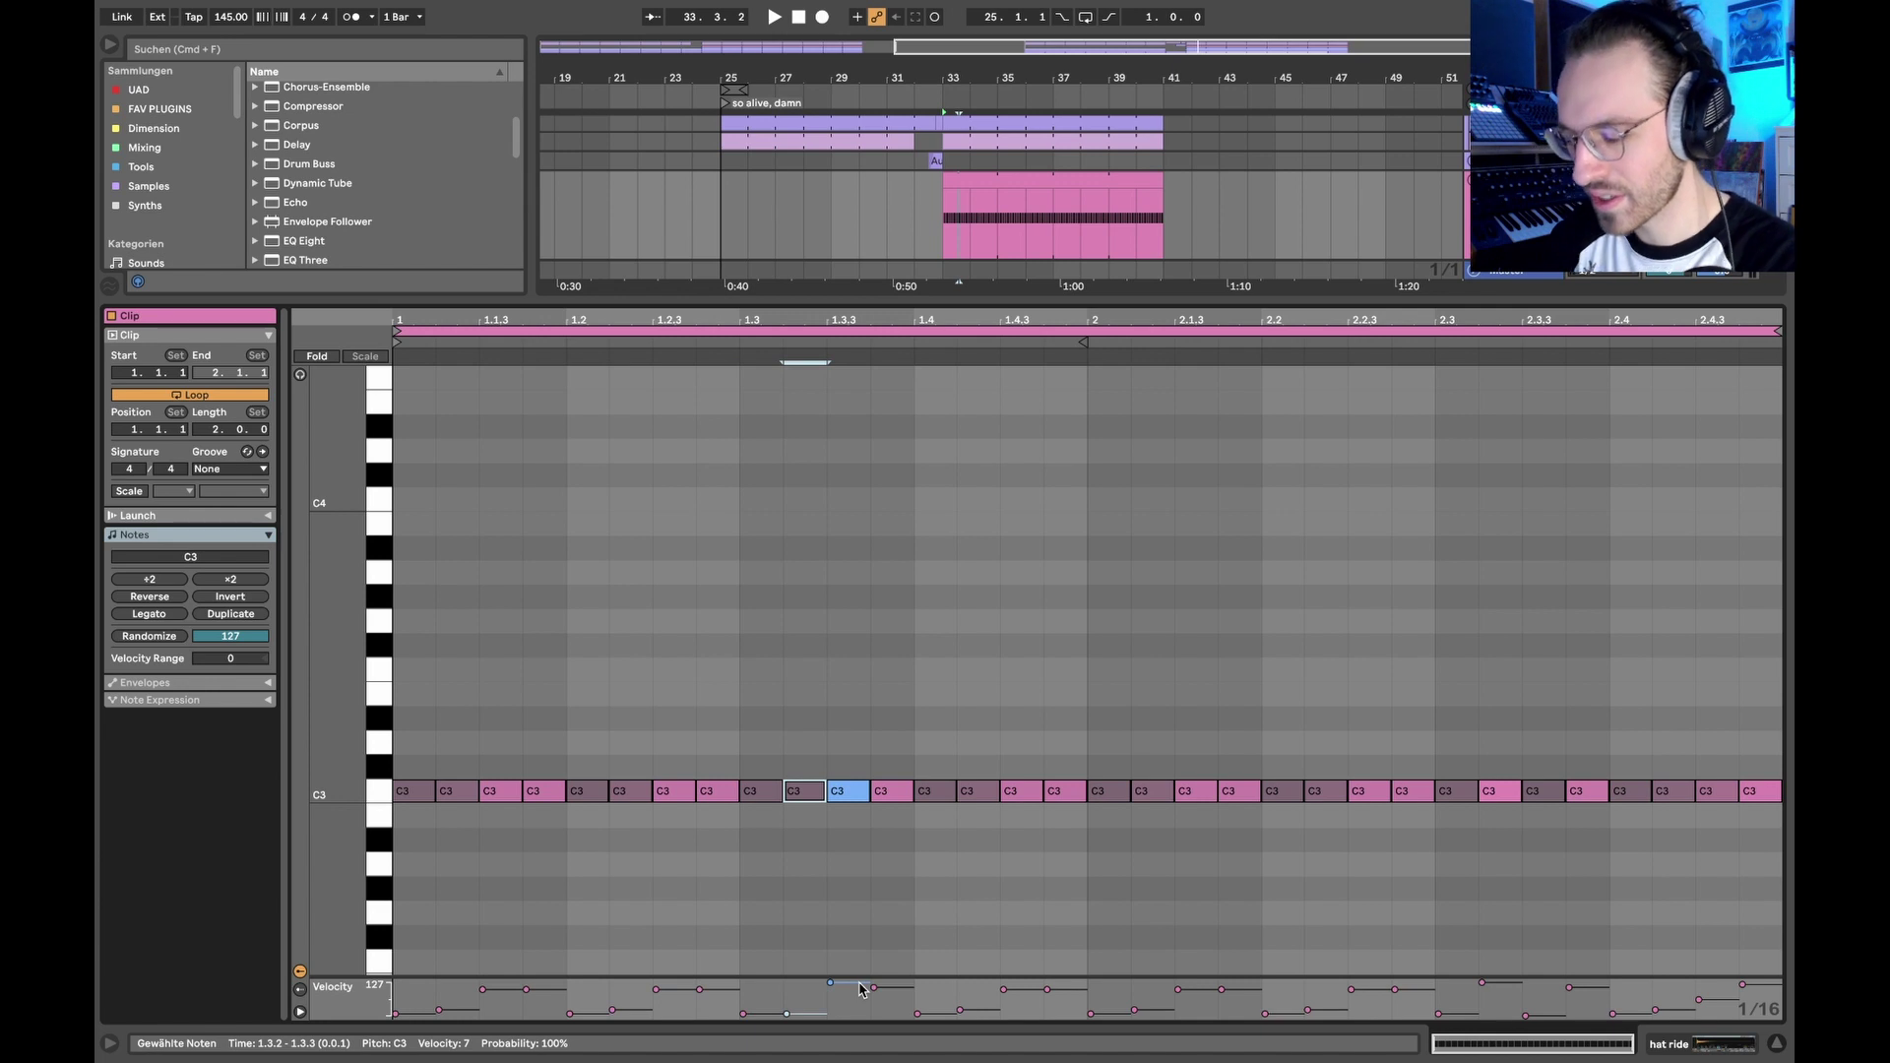
Step: Play the hat ride section from bar 33, compare it with the bar 9 section, and review its two-bar clip again
click(974, 171)
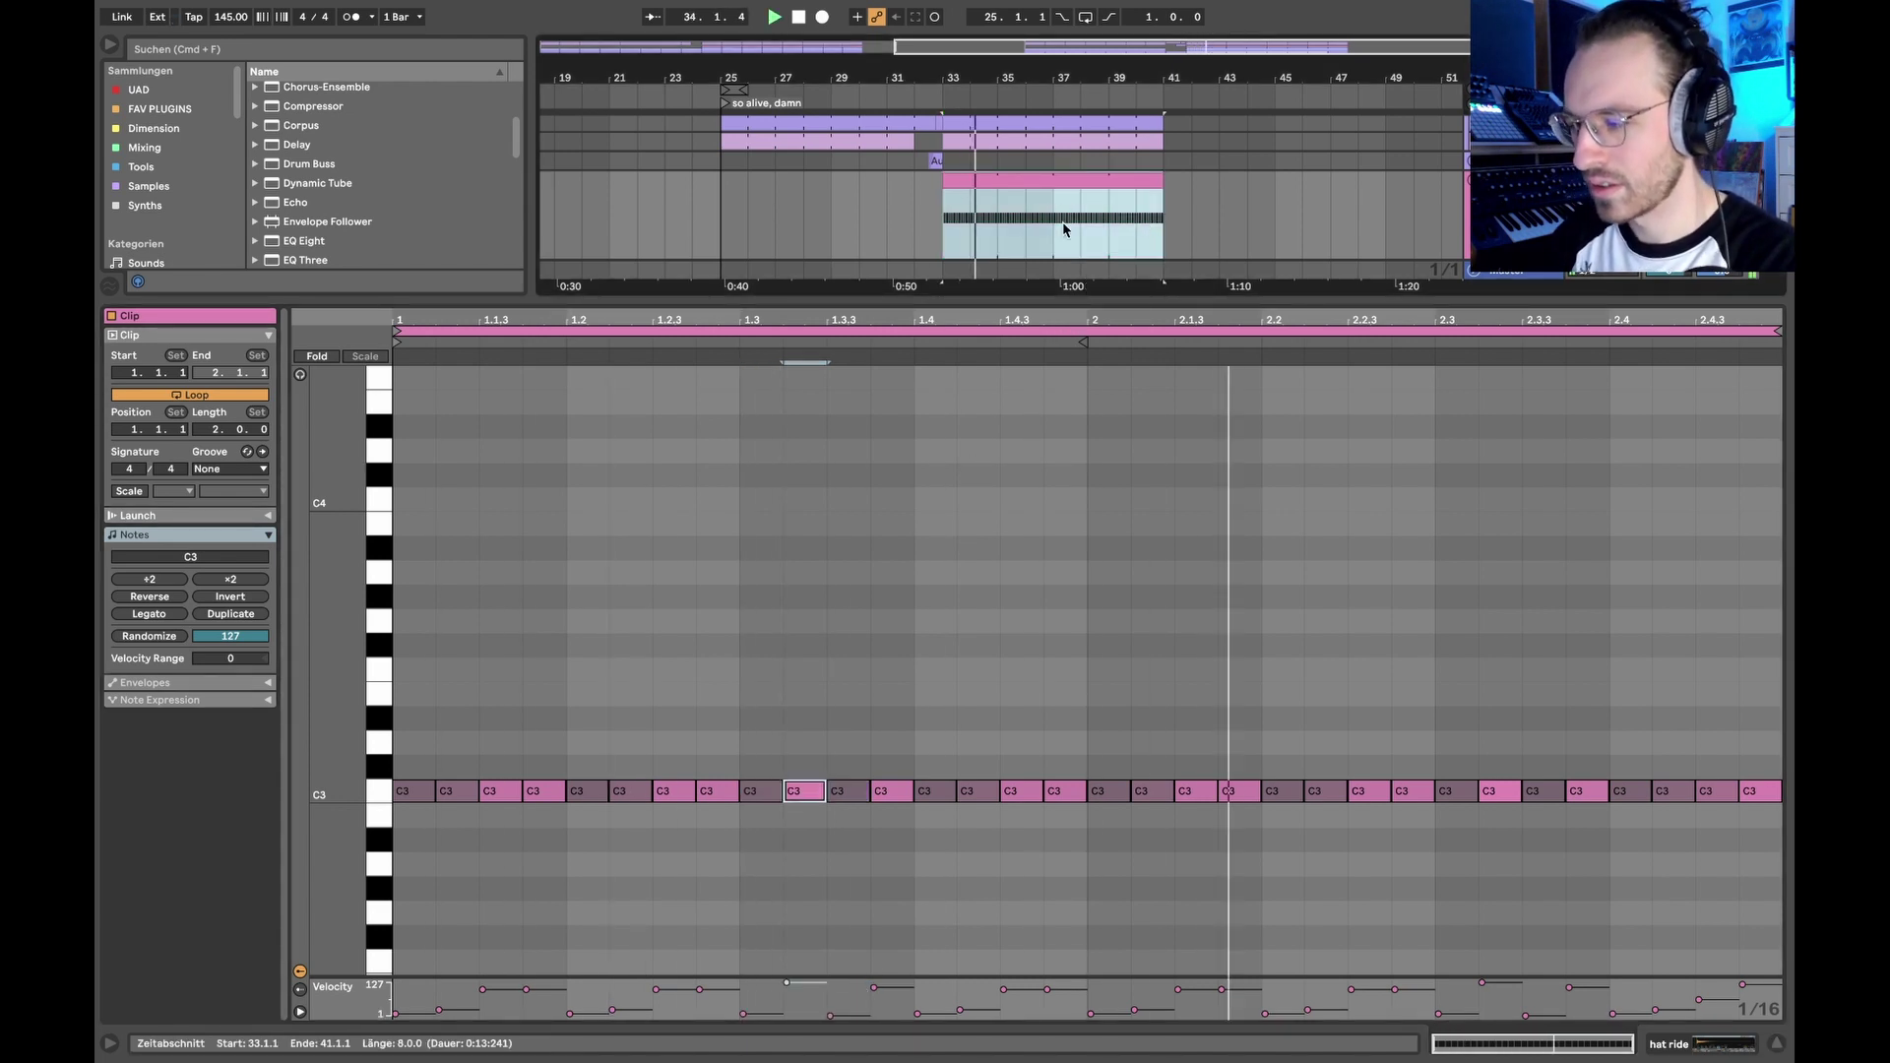
key(super+alt+l)
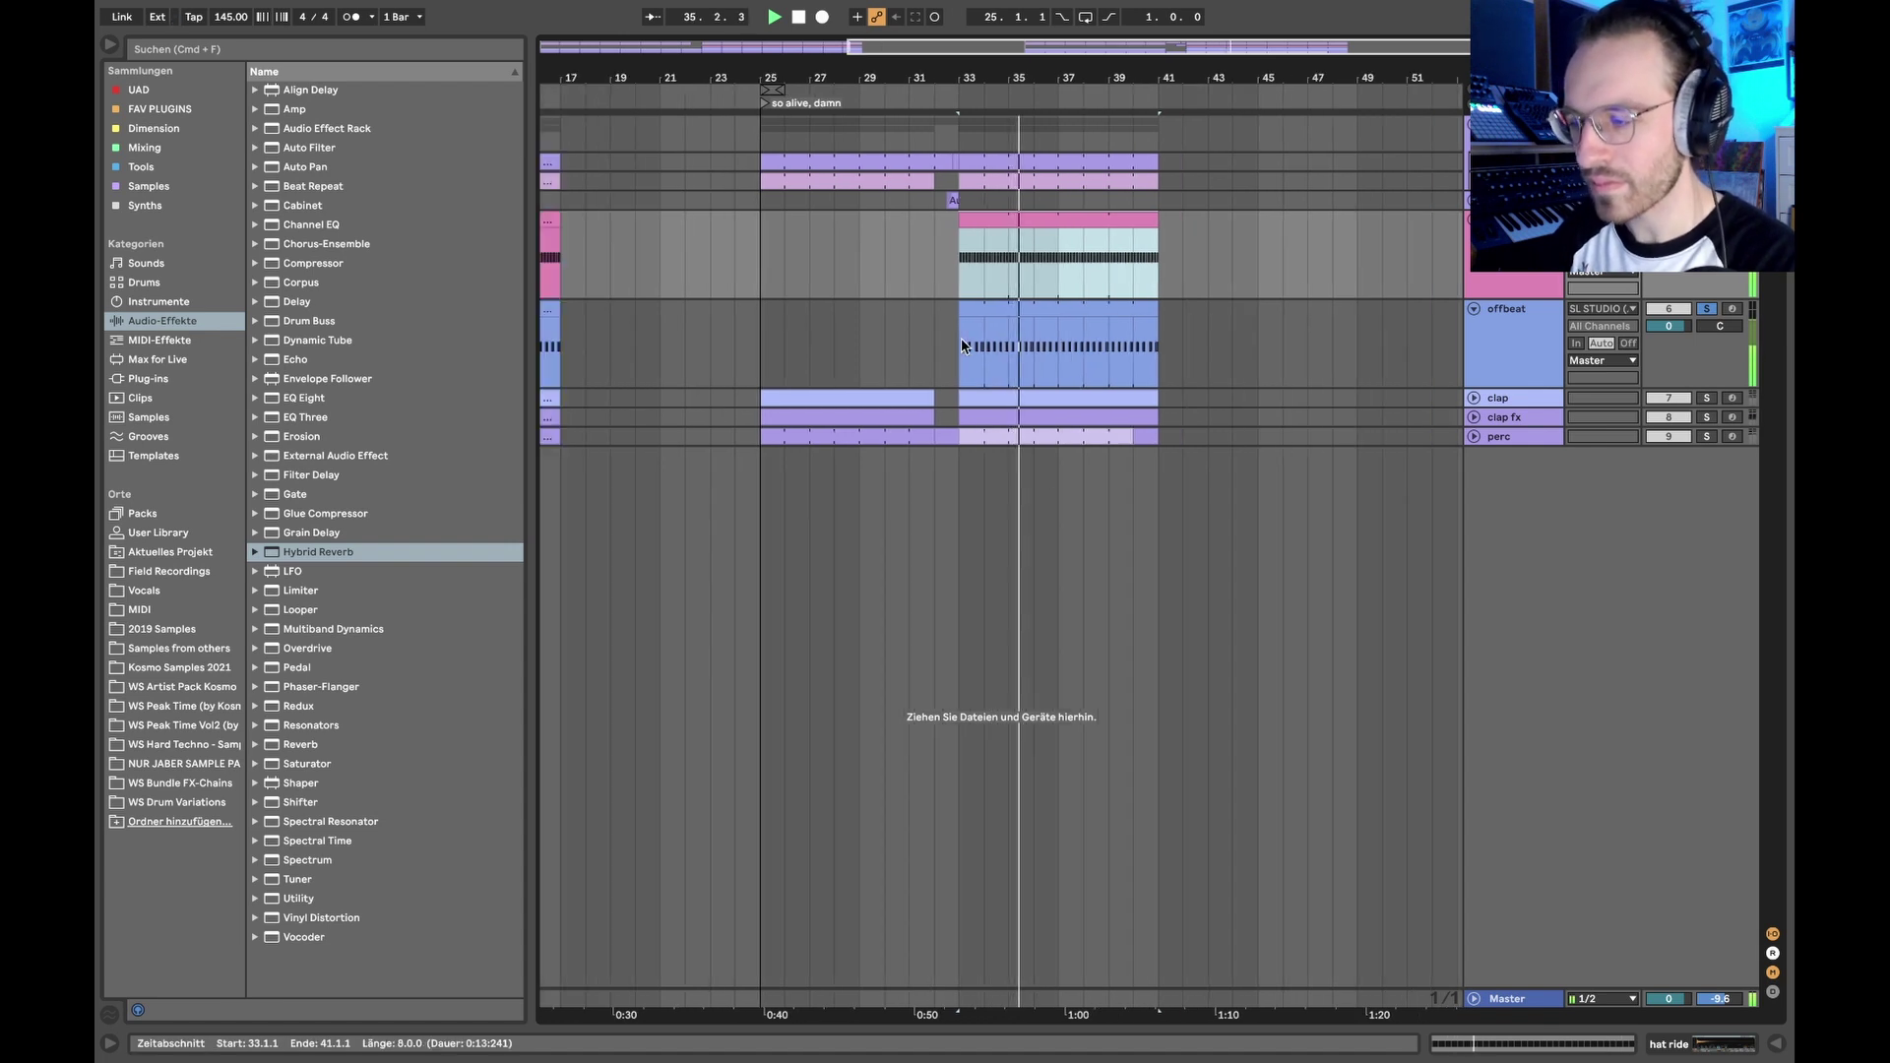
key(space)
key(minus)
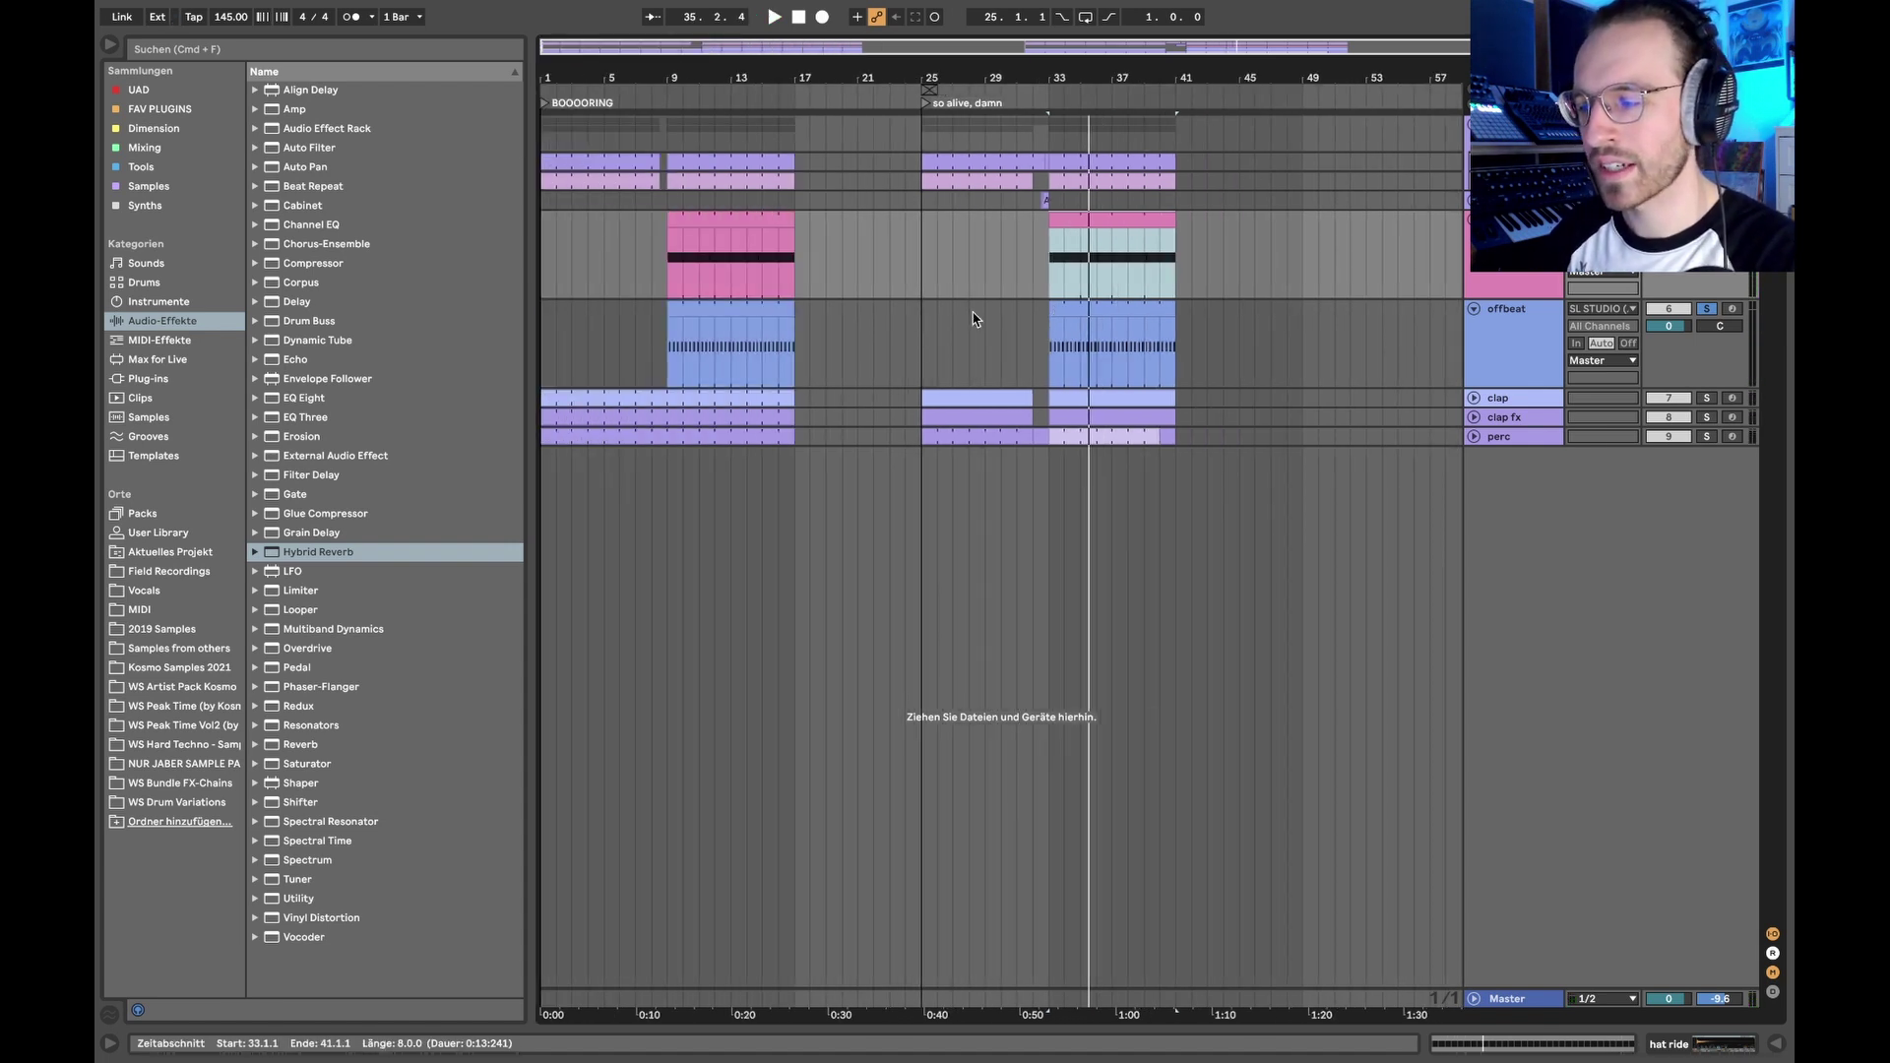
double_click(1103, 215)
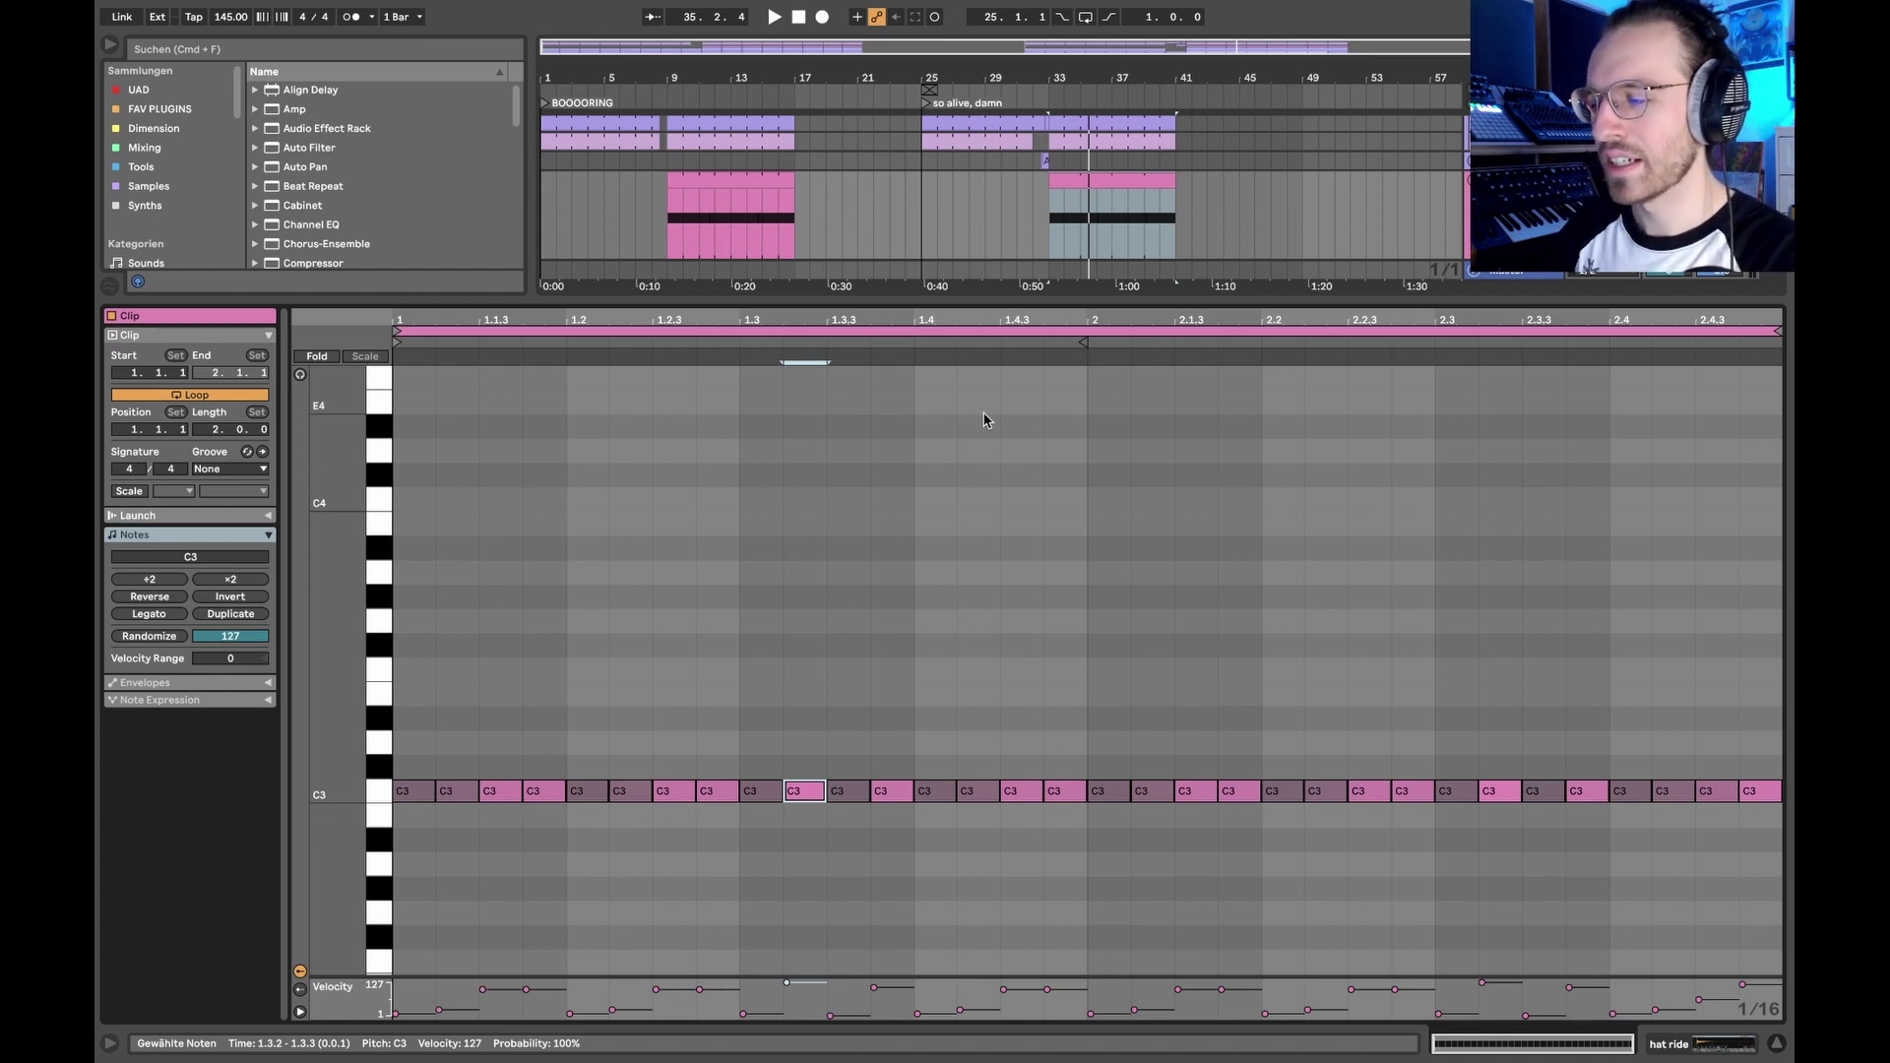
key(super+alt+l)
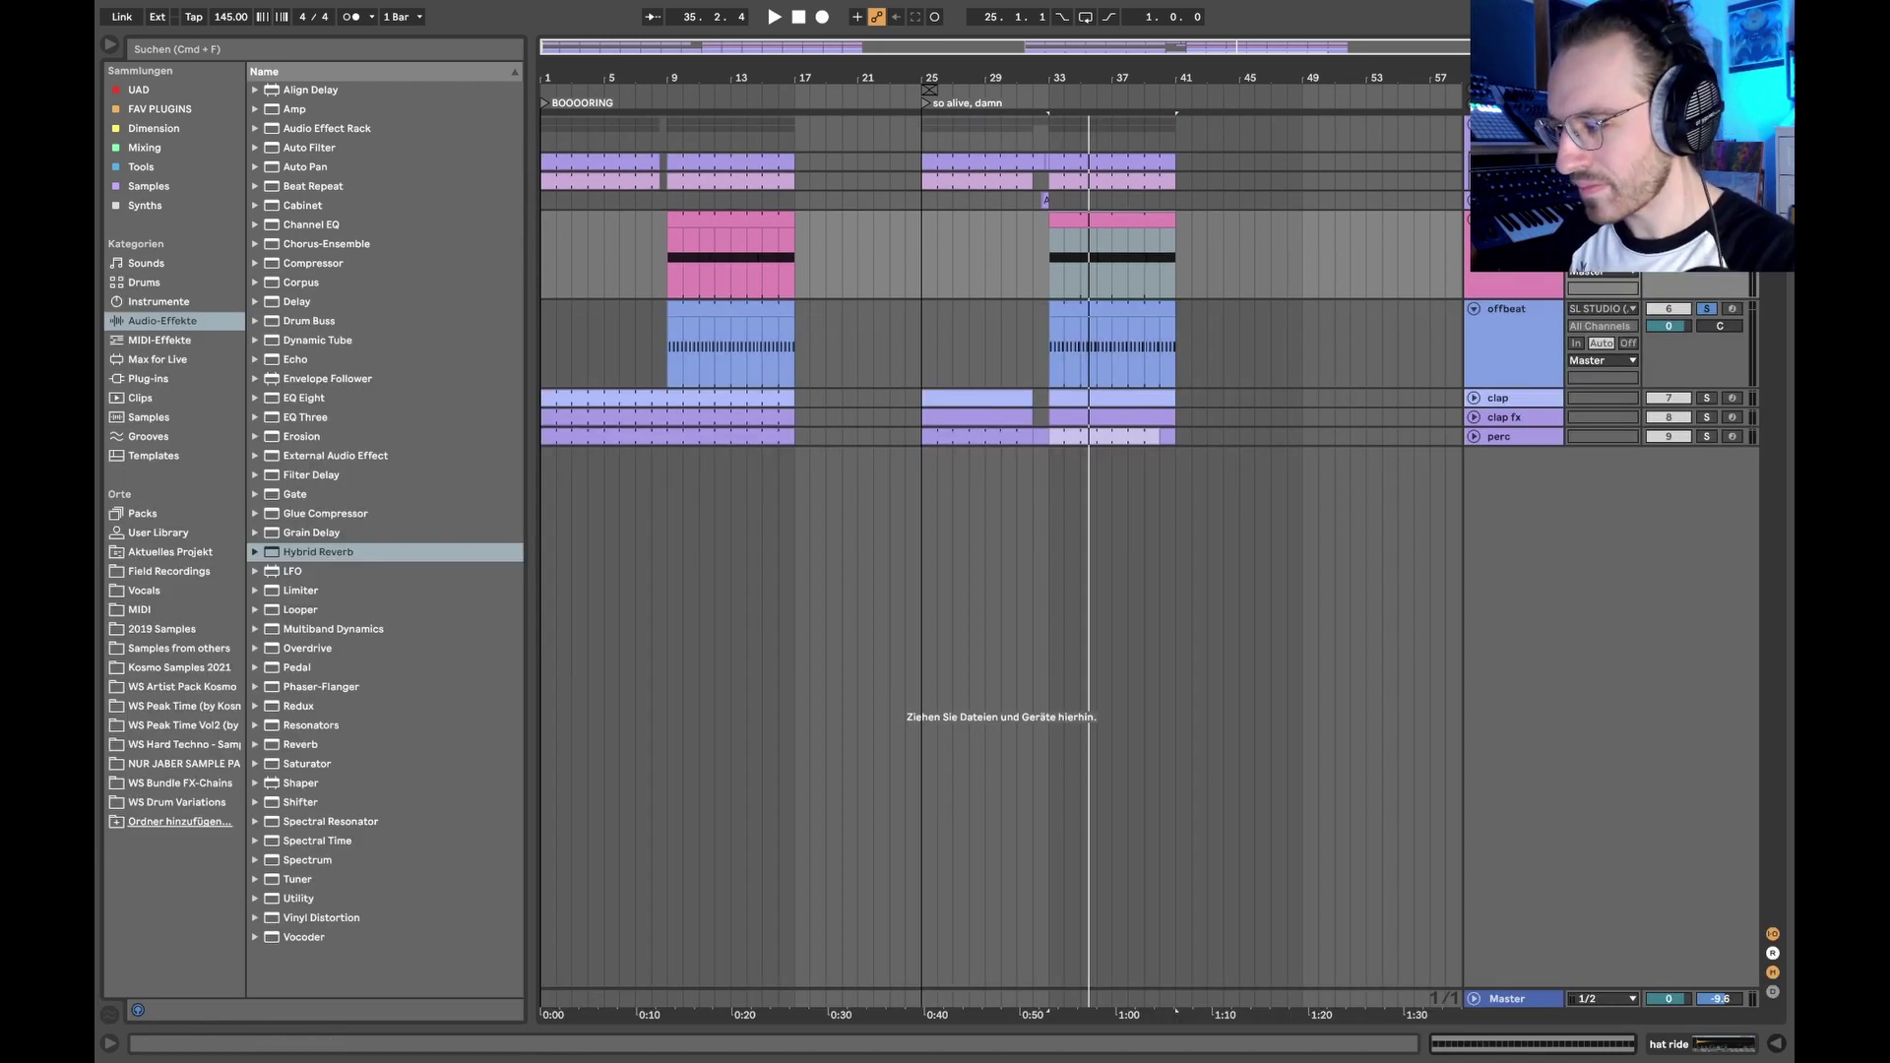
Step: Copy the hat ride clip from bar 9 to bar 25, shorten it to end at bar 32 and check its notes
drag(784, 251, 1025, 233)
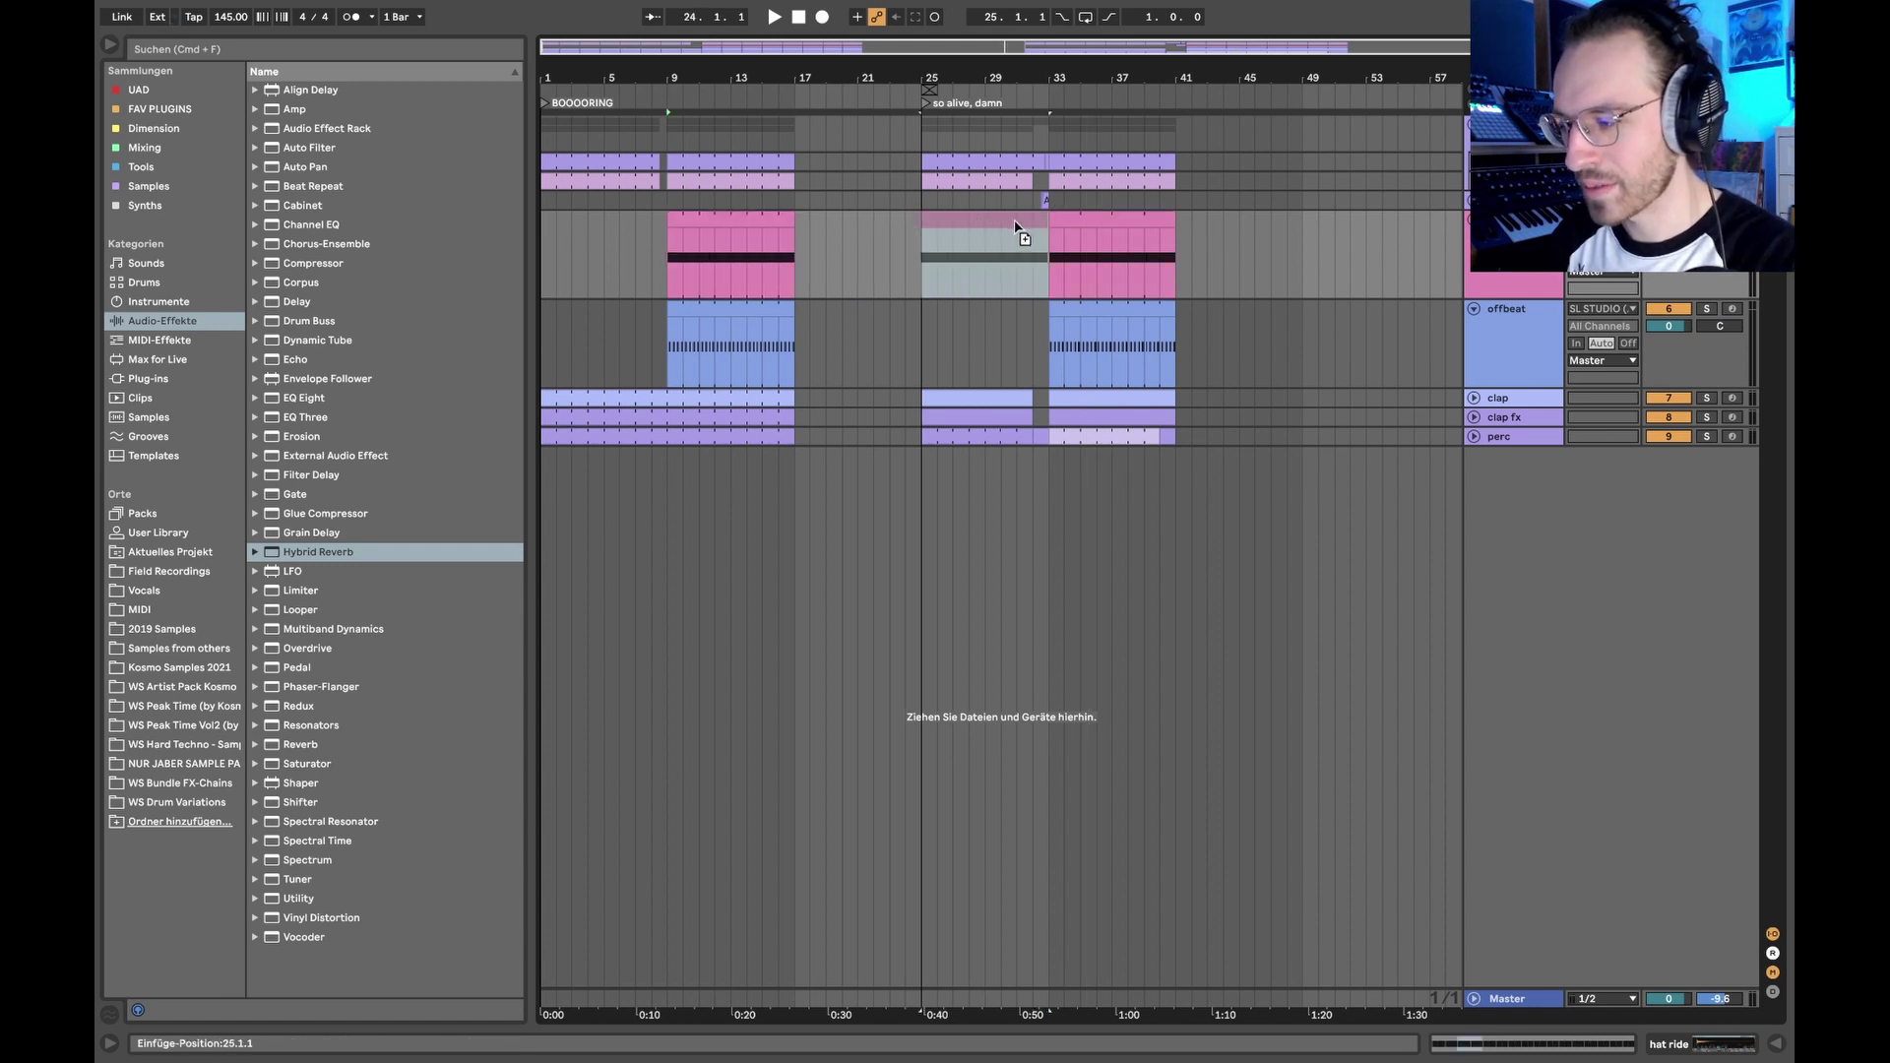
key(z)
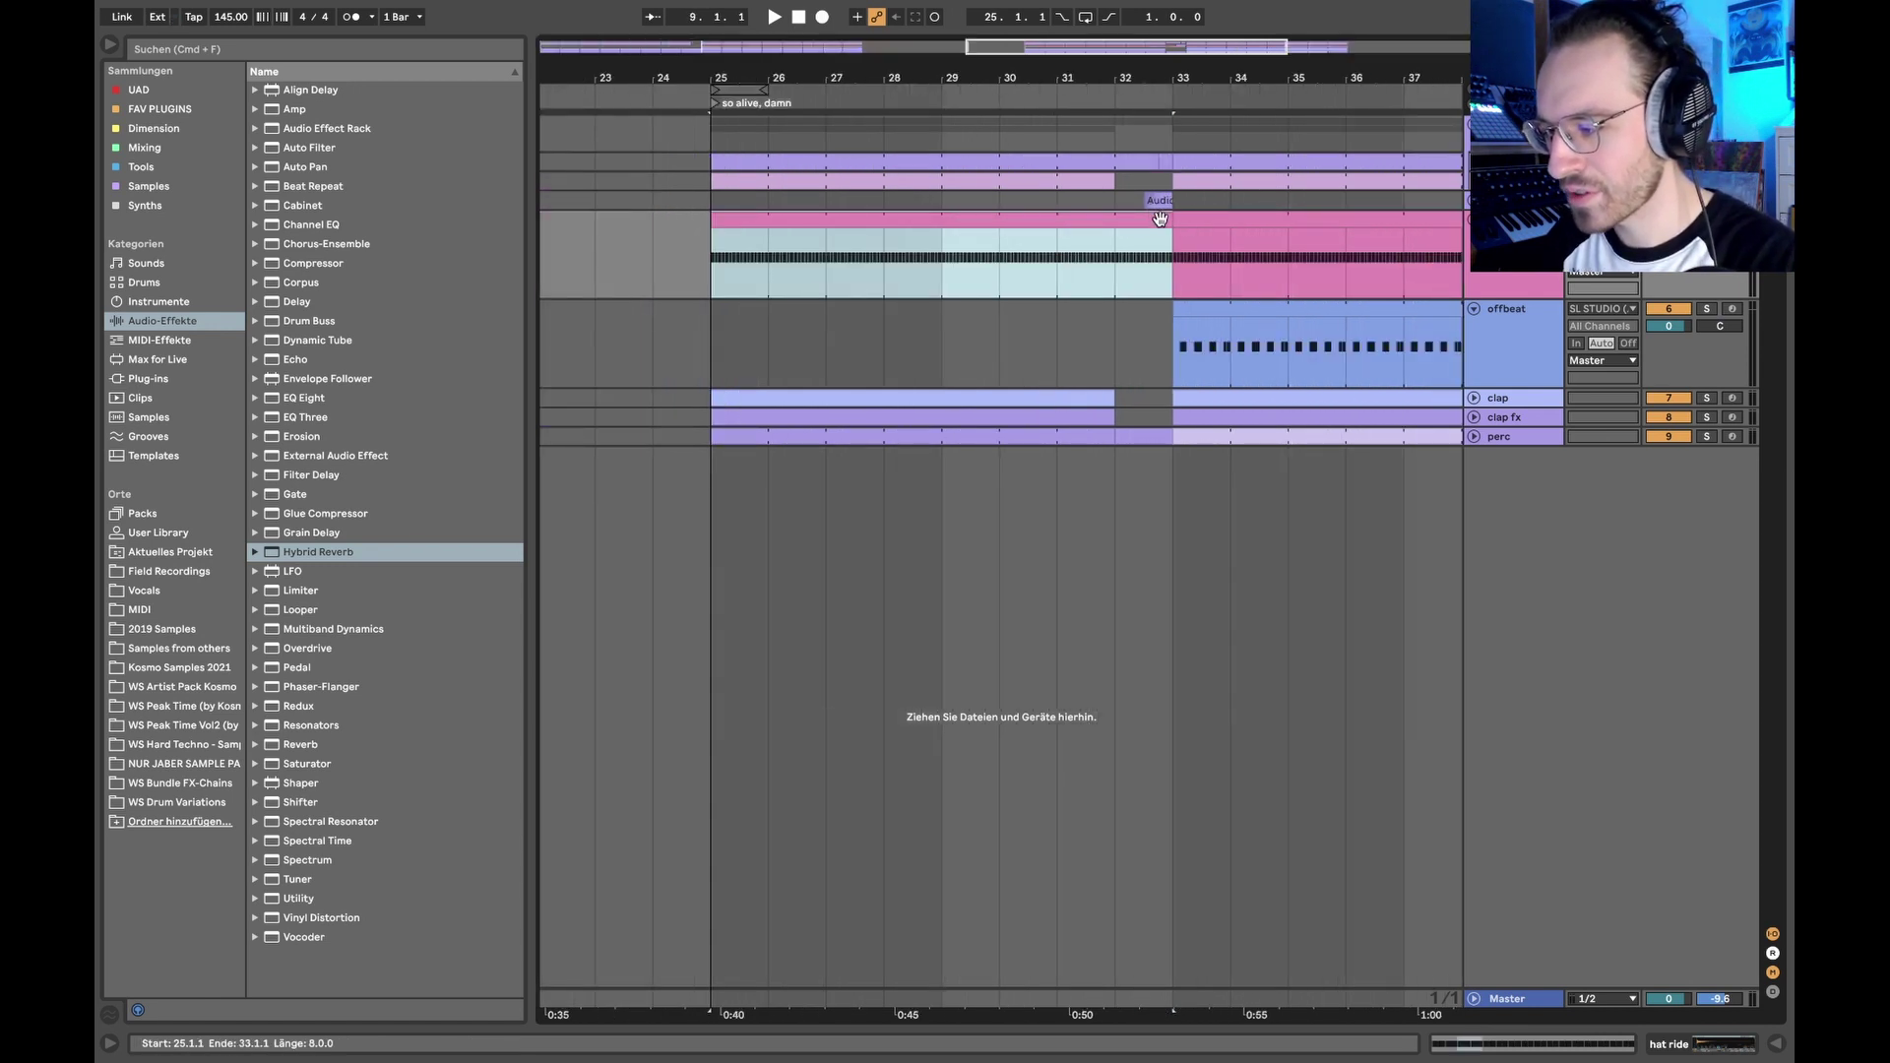
drag(1159, 217, 1083, 217)
double_click(1081, 218)
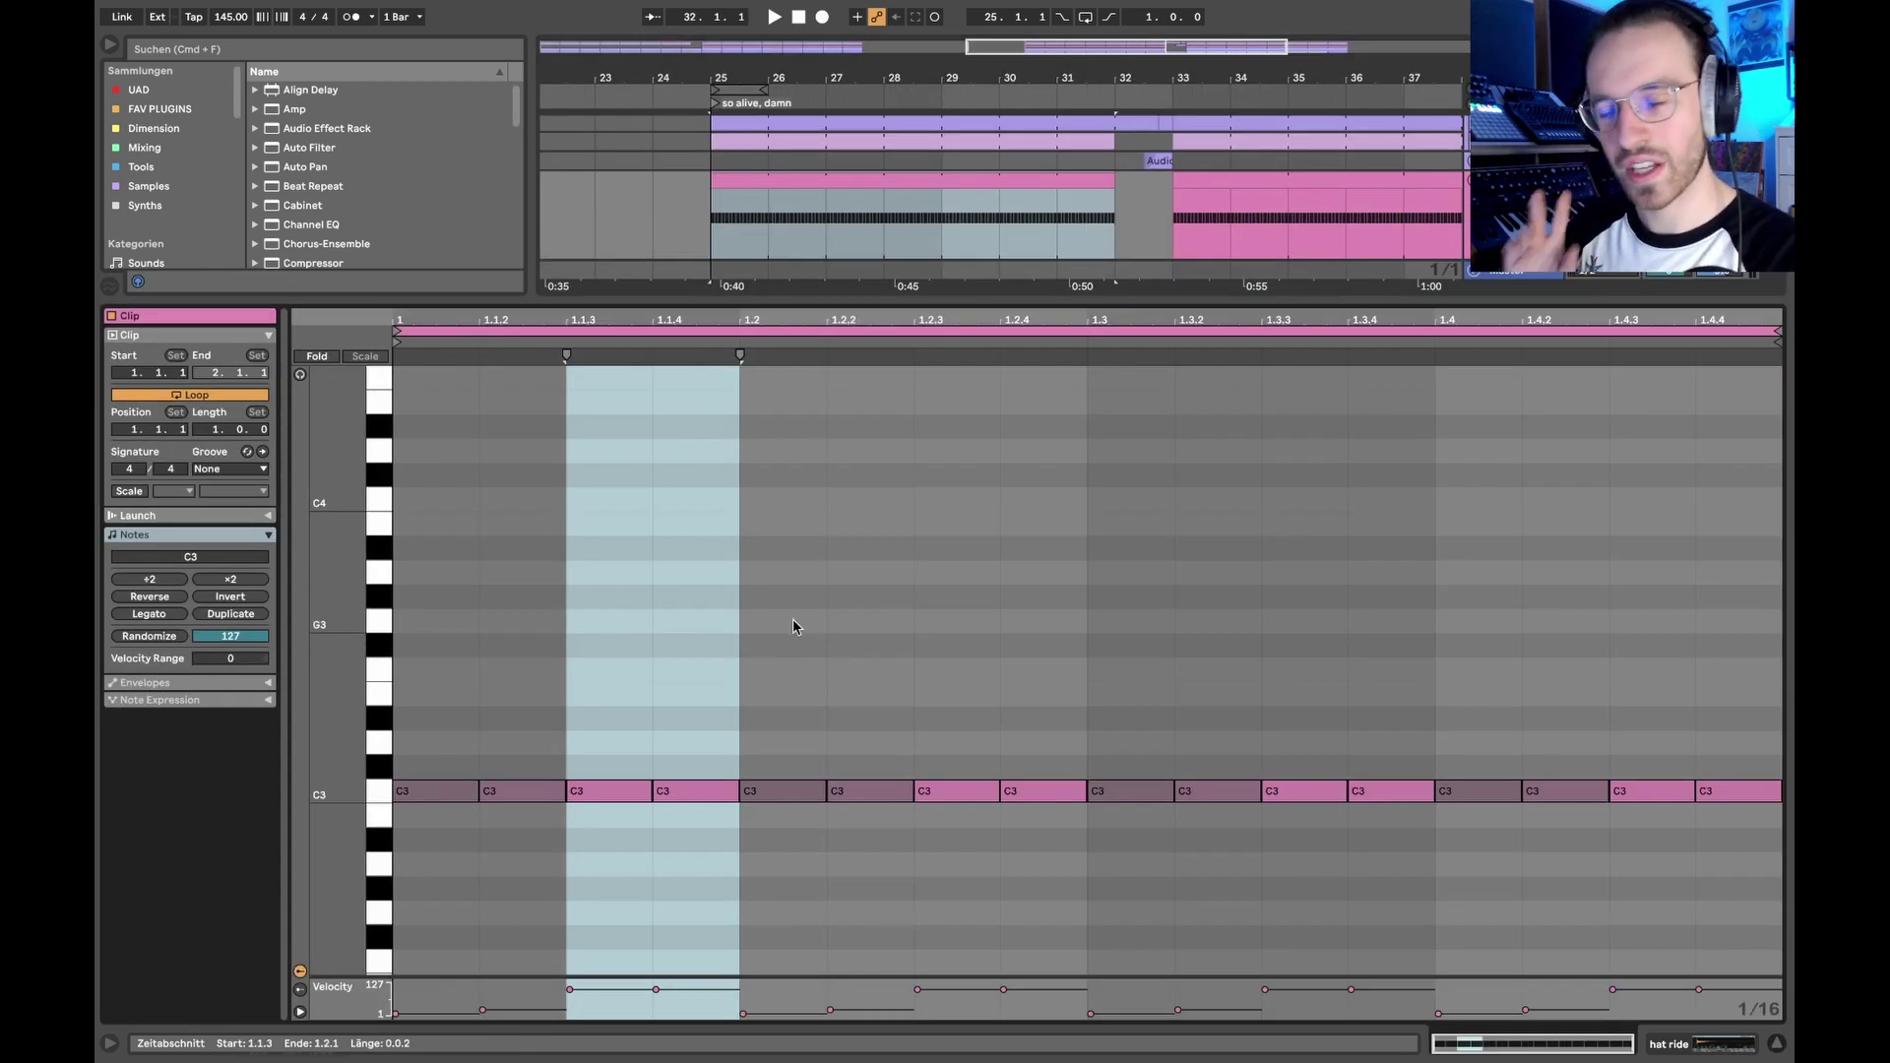
key(super+alt+l)
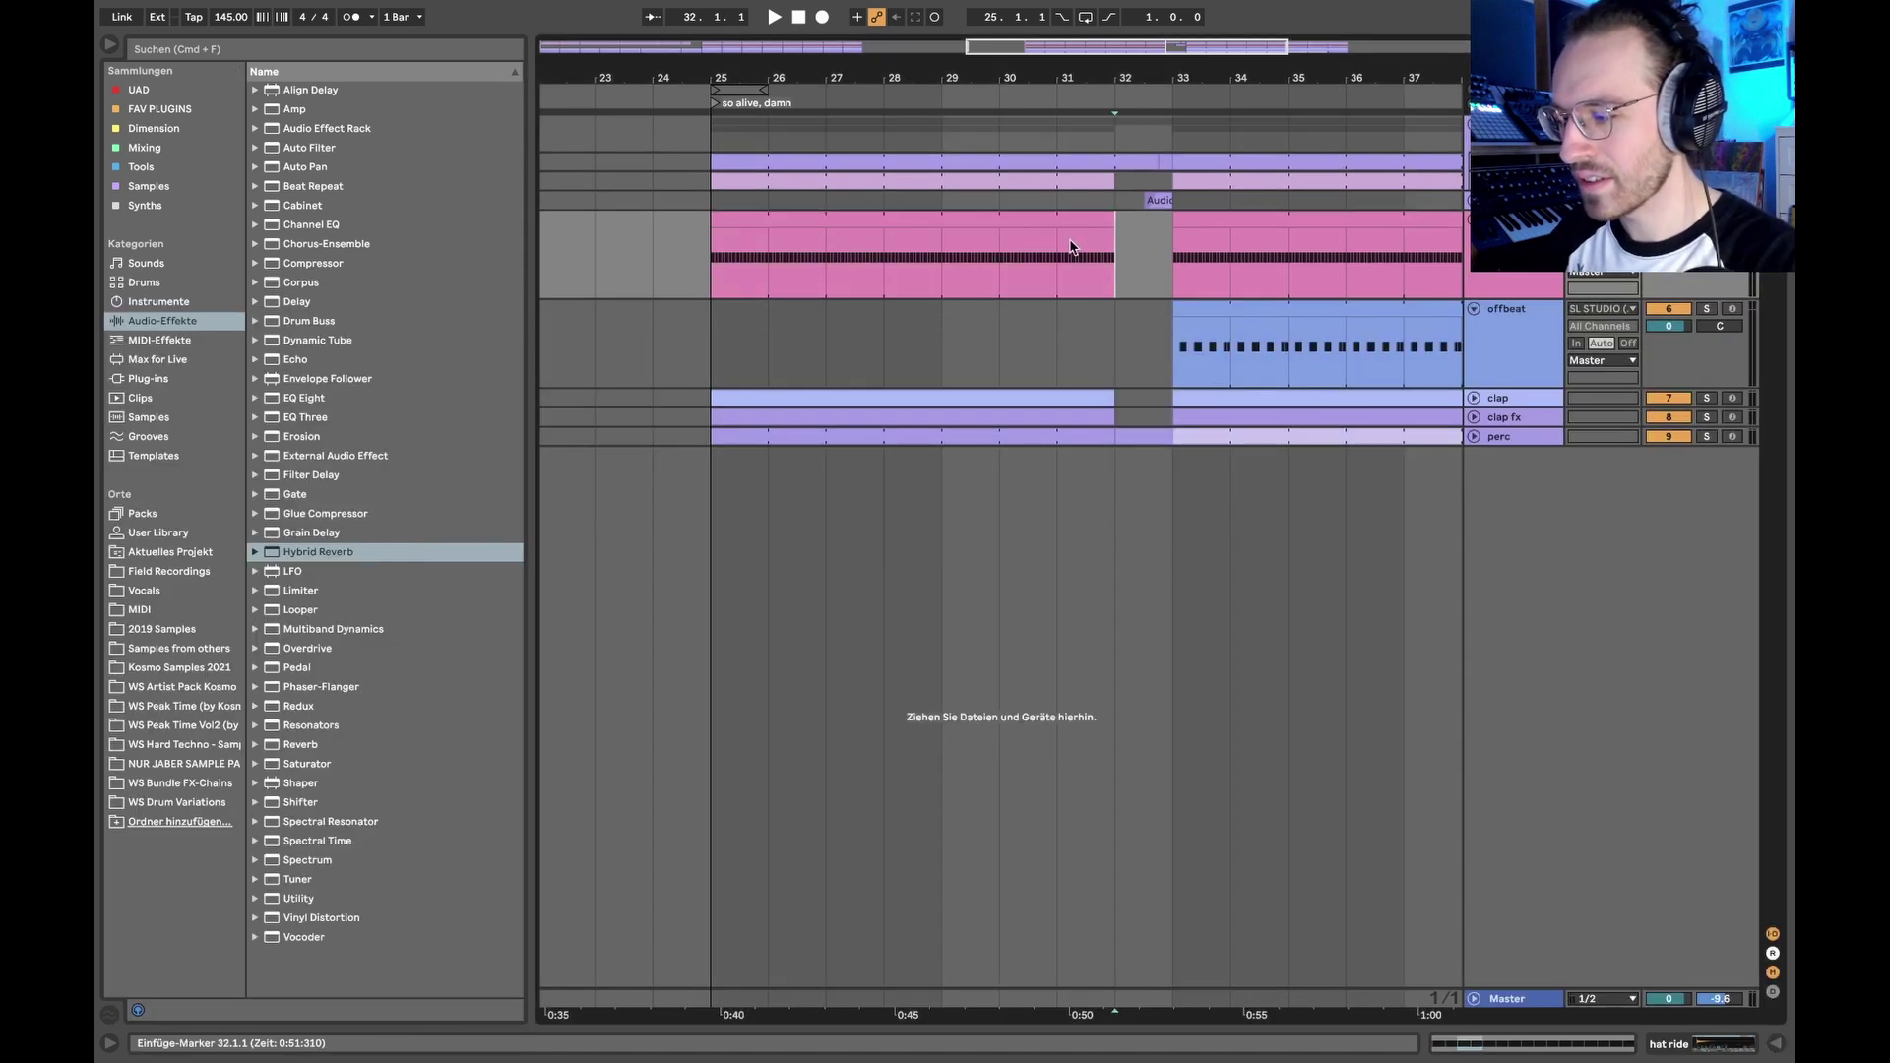
Step: Play the arrangement from bar 30 through the fill into the section at bar 33
scroll(988, 322, right, 1)
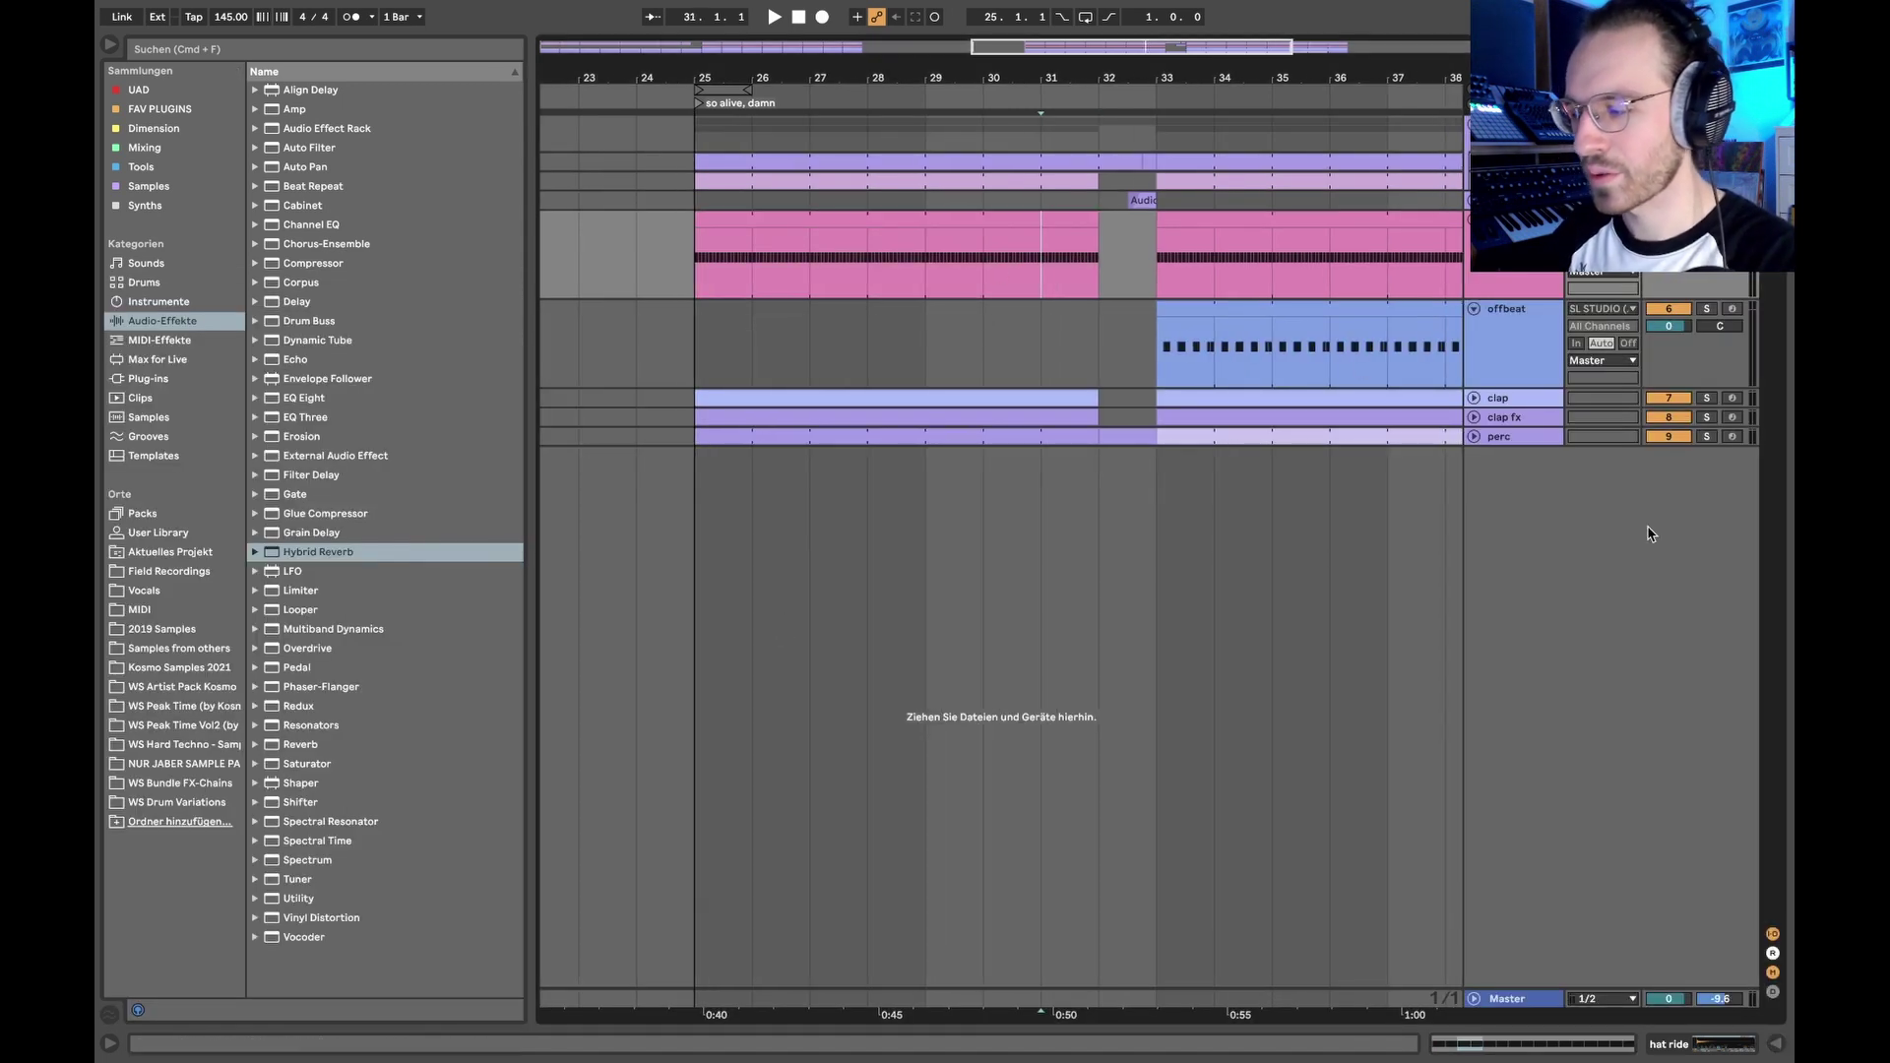
key(space)
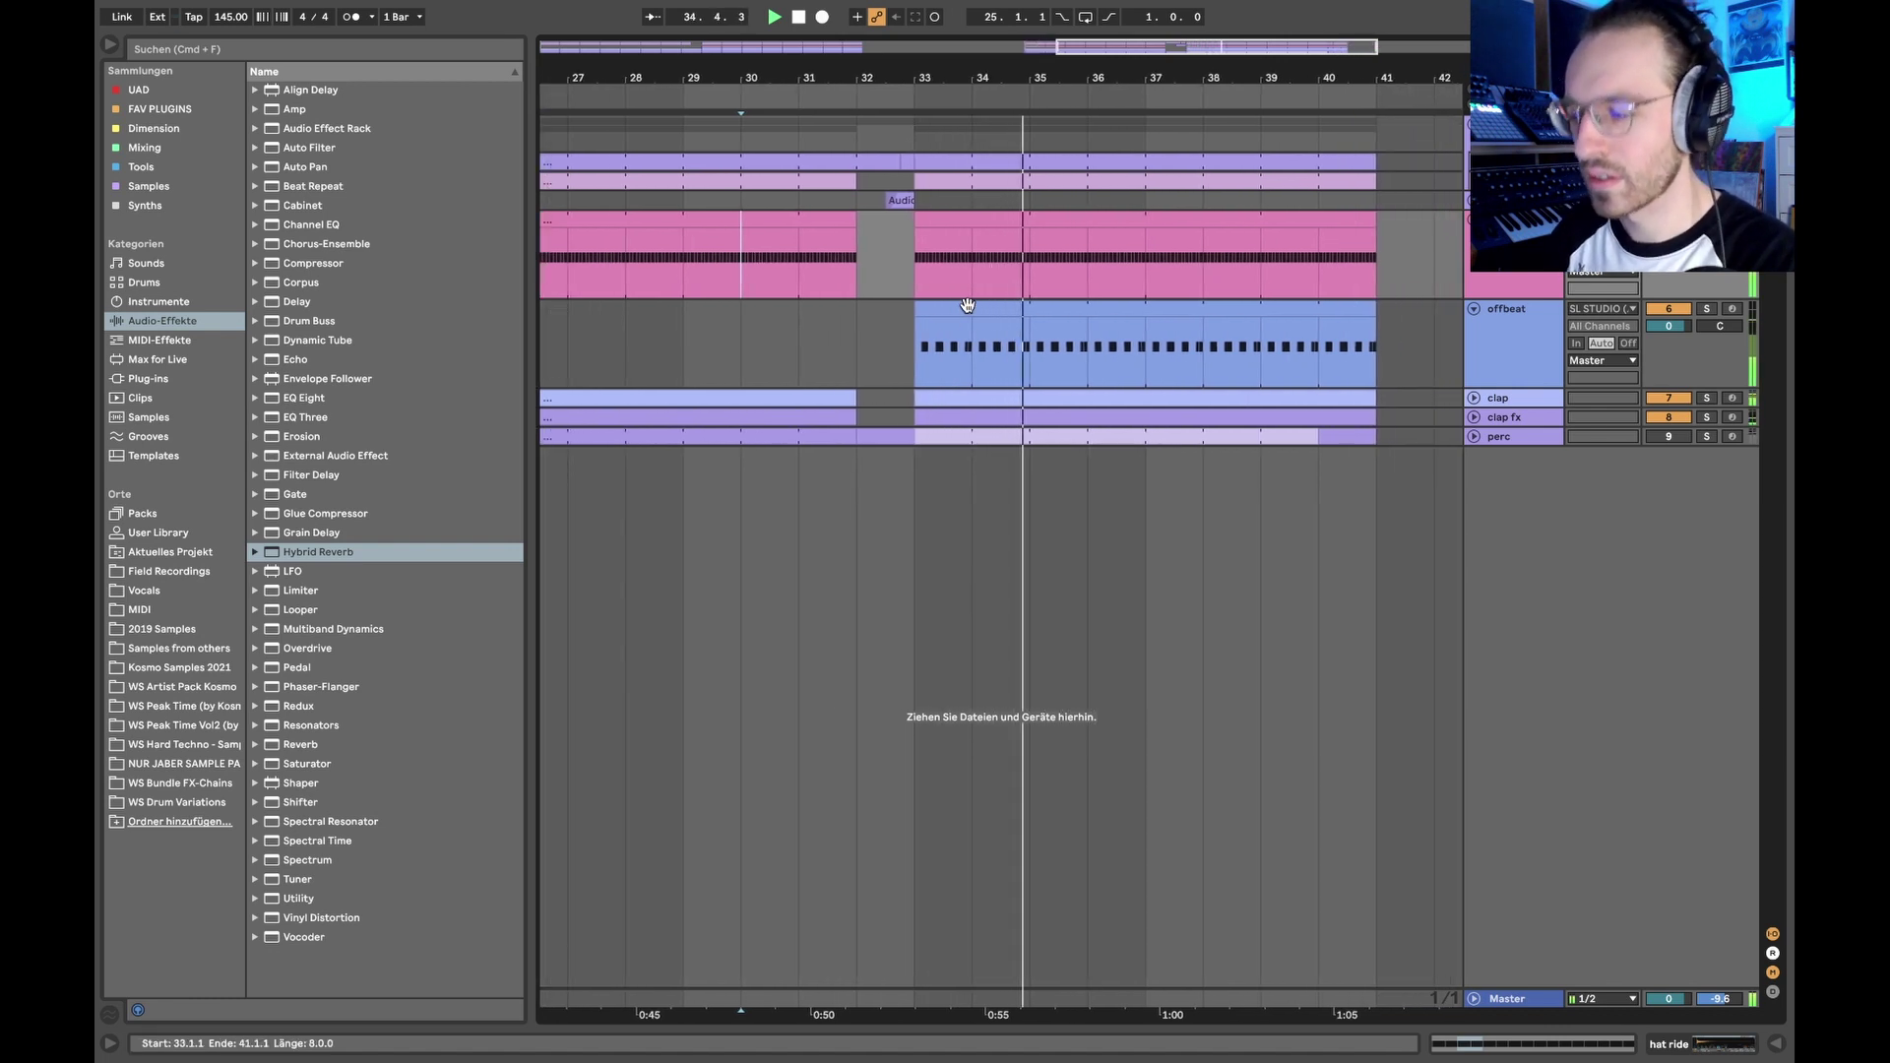
scroll(962, 295, down, 3)
scroll(1002, 272, up, 5)
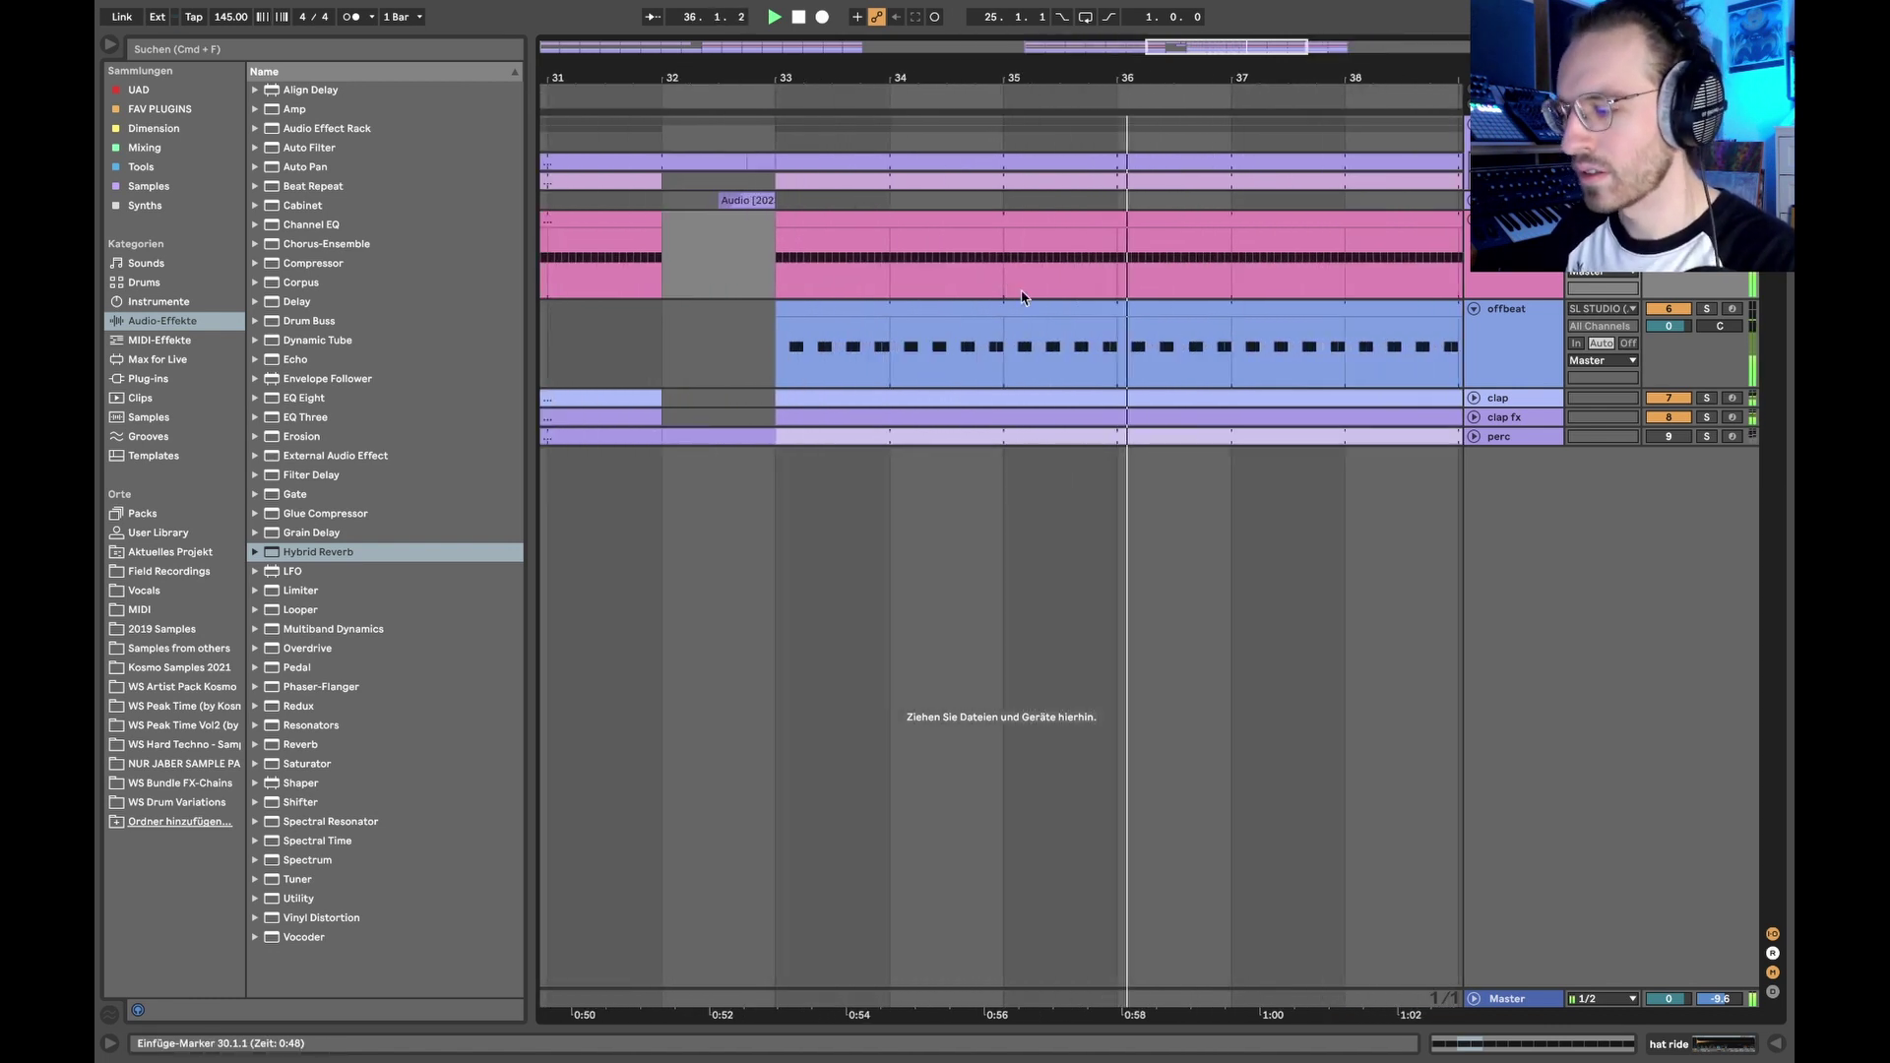
Step: Unfold the clap fx and clap tracks and display the hat ride's instrument alongside the patterns at bar 33
click(1474, 418)
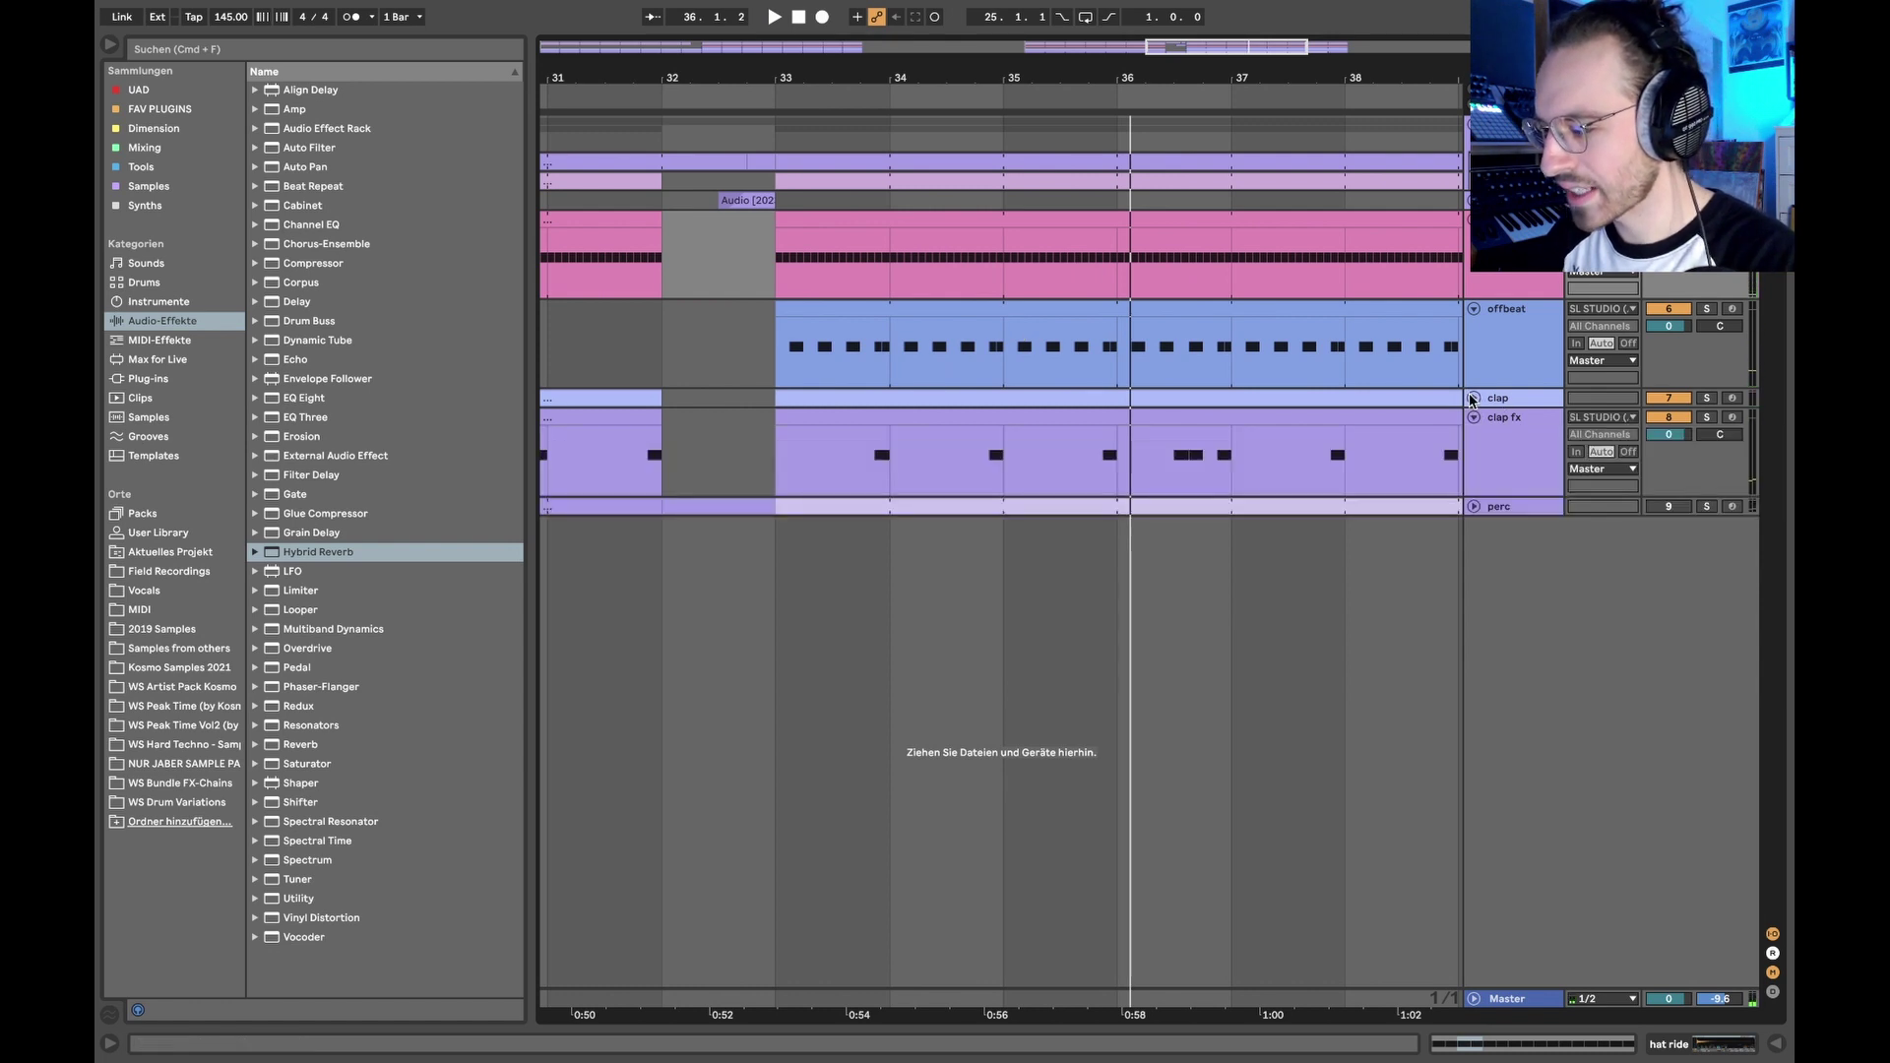
click(1474, 398)
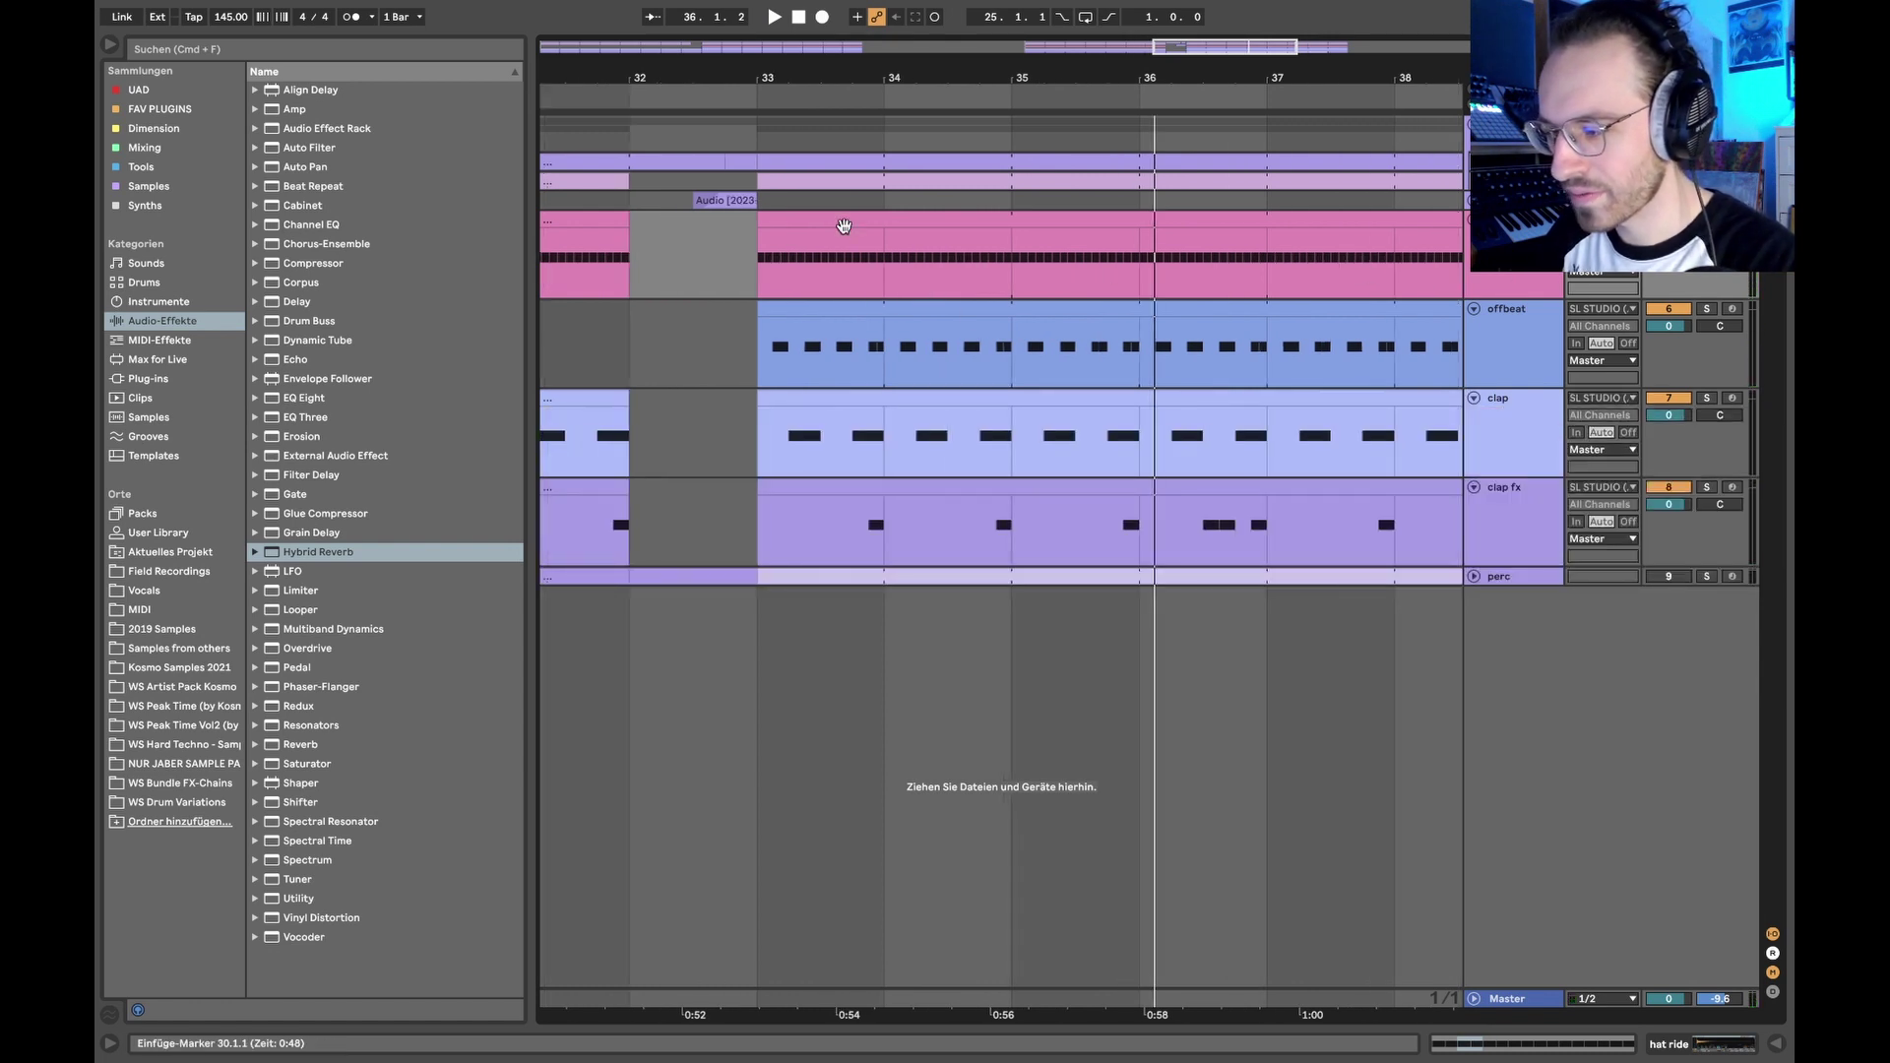
double_click(843, 227)
drag(806, 683, 815, 925)
click(816, 667)
key(shift+Tab)
scroll(829, 325, up, 3)
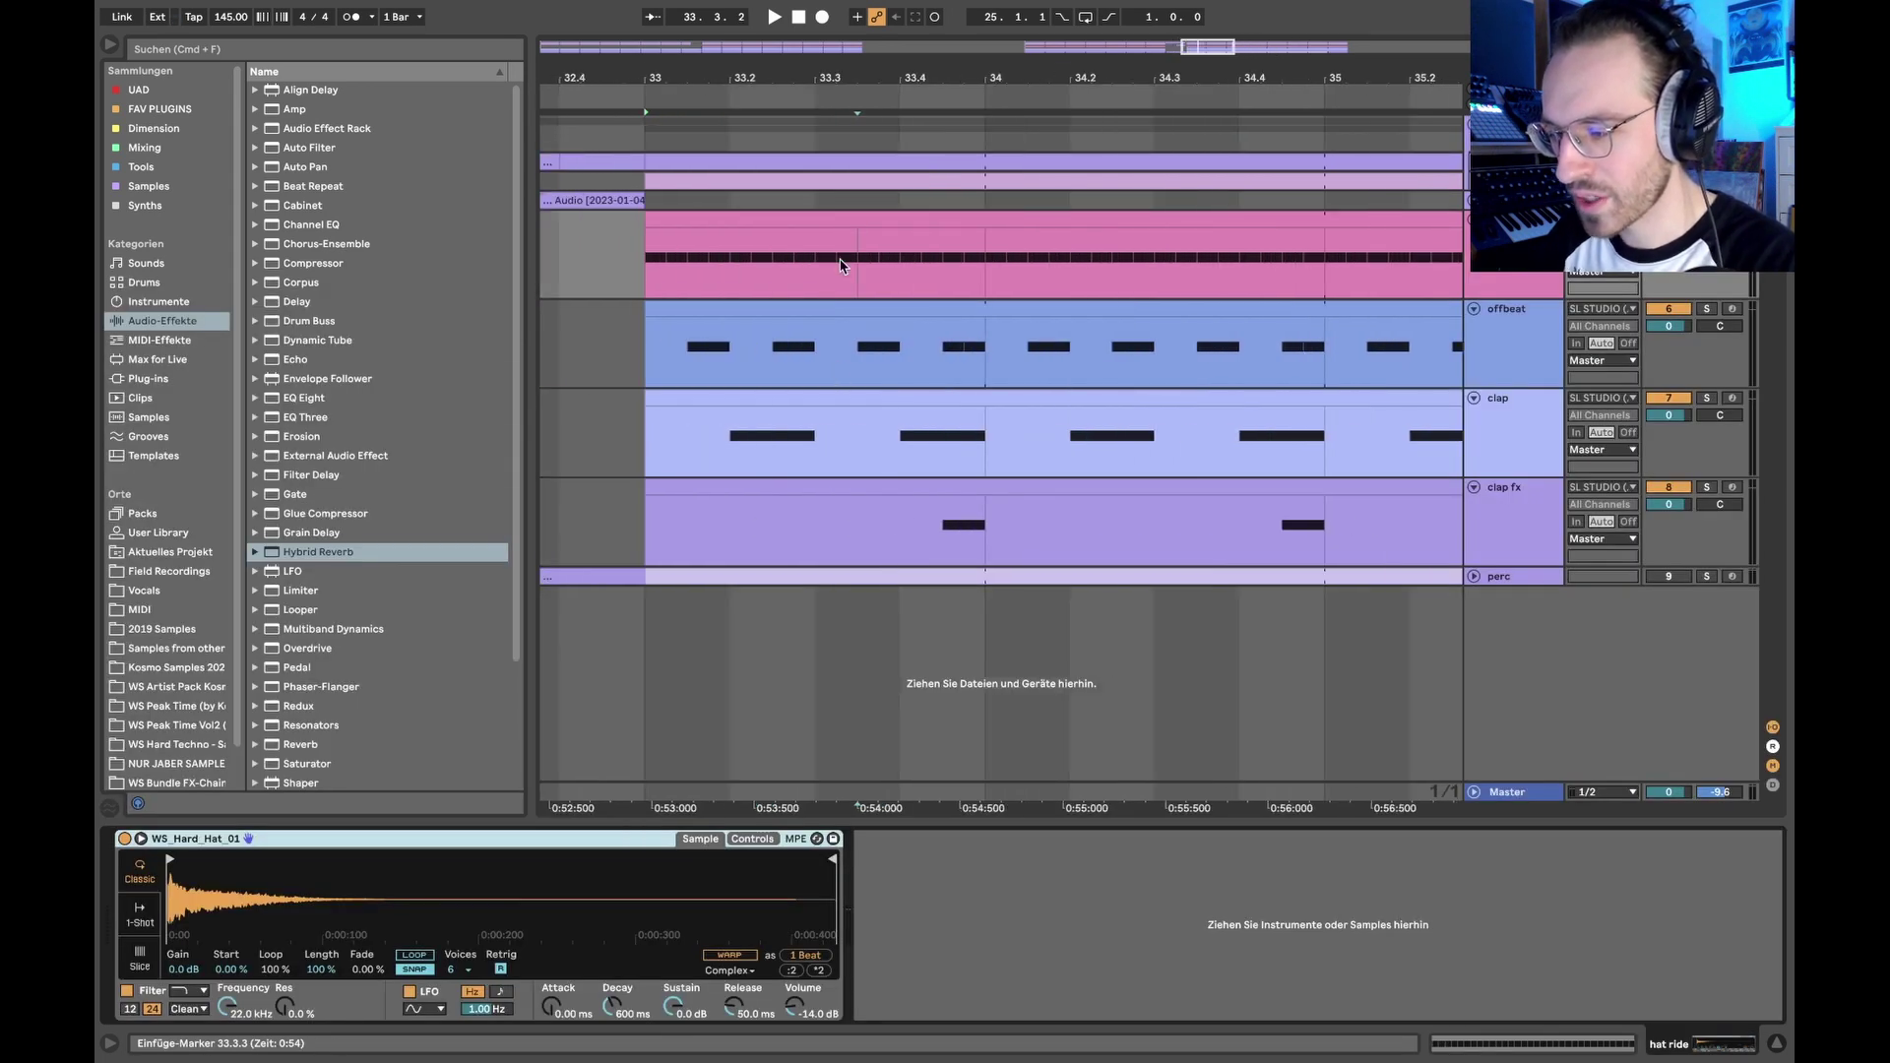
Step: Play the combined offbeat, clap and clap fx patterns from bar 33
click(742, 387)
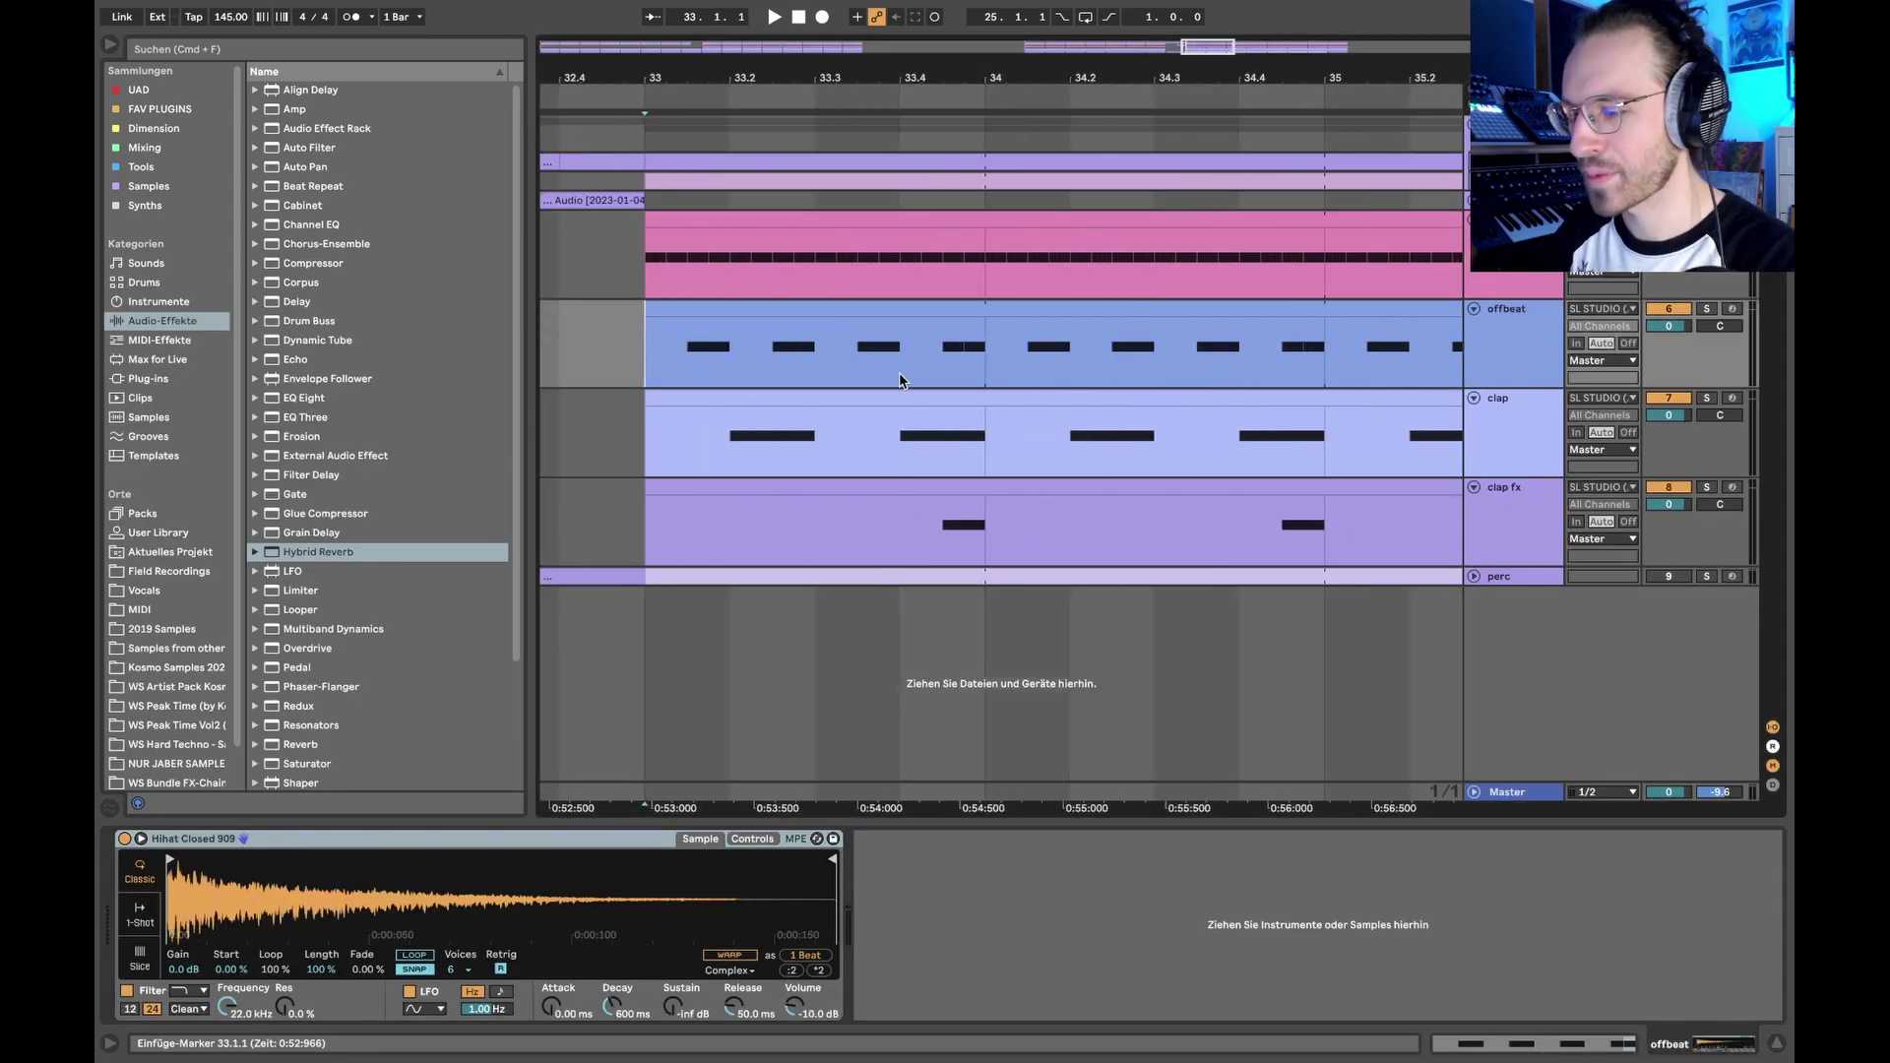
key(space)
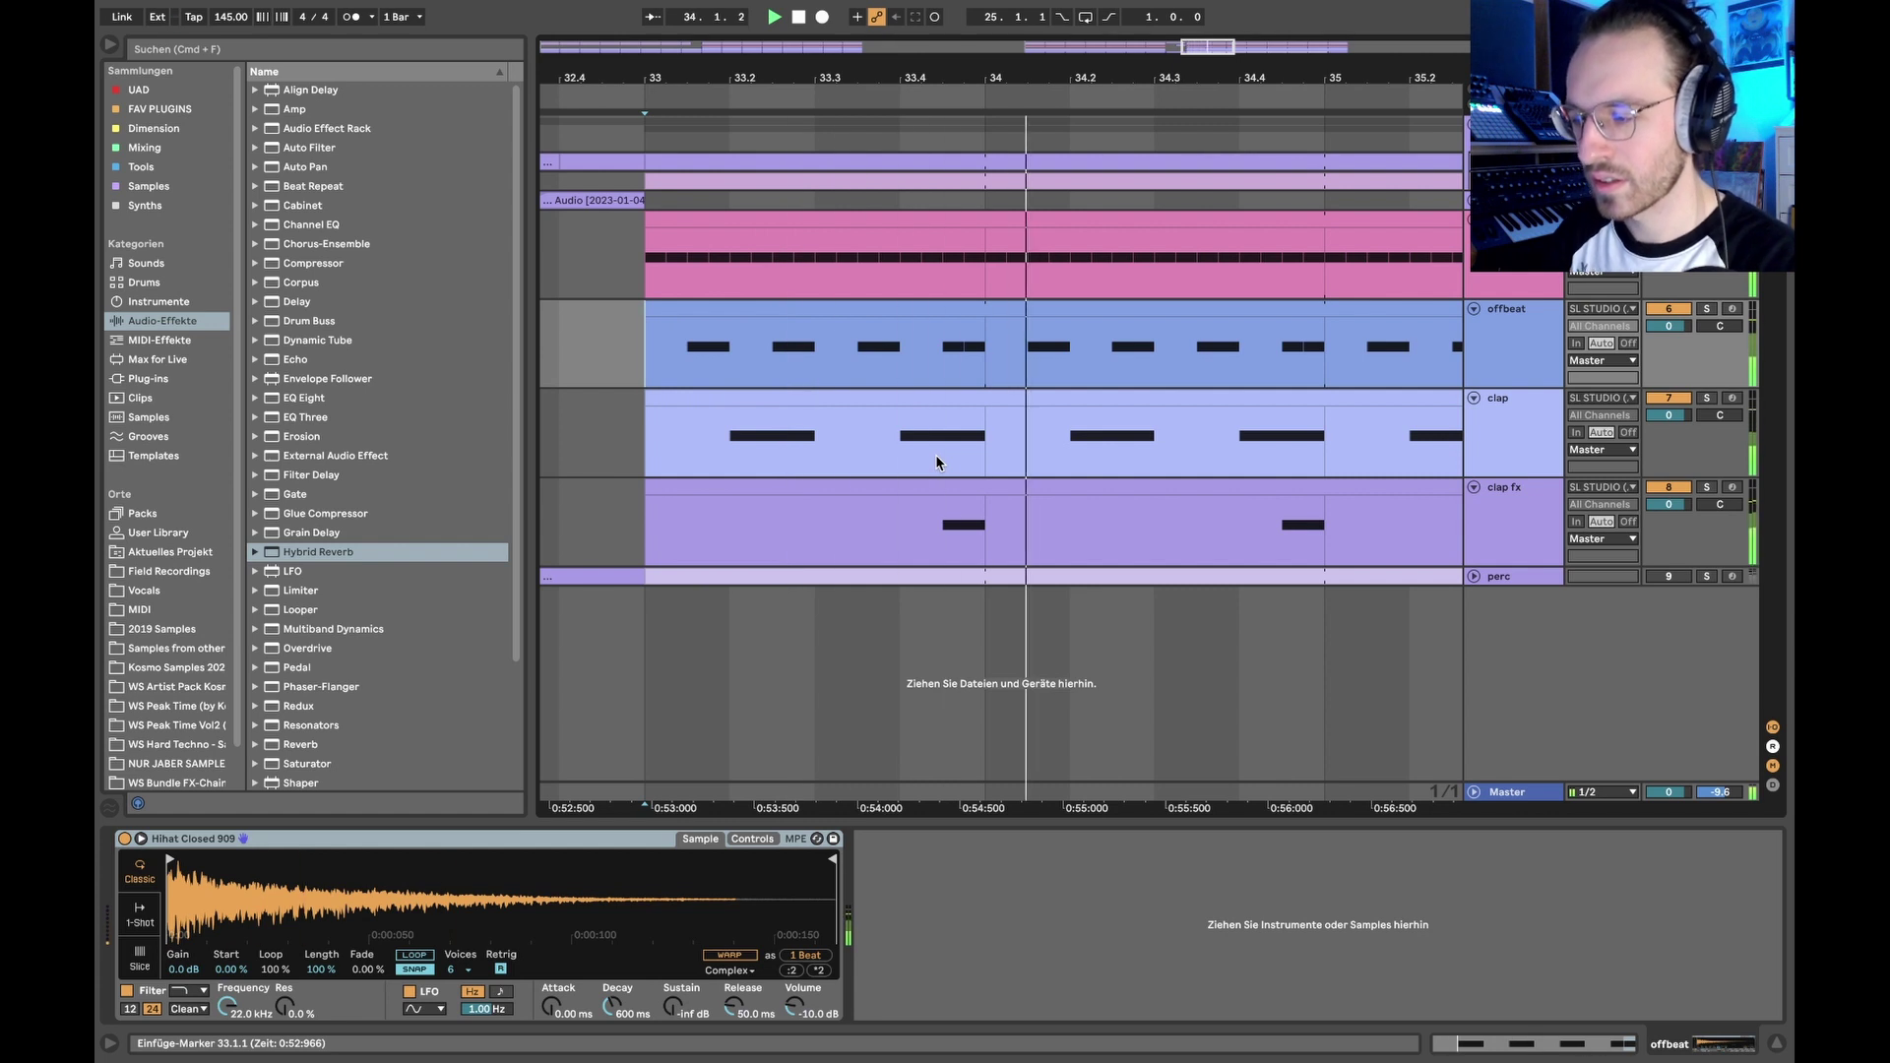
key(space)
Step: Loop bar 33 using a one-bar selection across the hat ride, offbeat, clap and clap fx tracks
key(Up)
drag(657, 259, 943, 509)
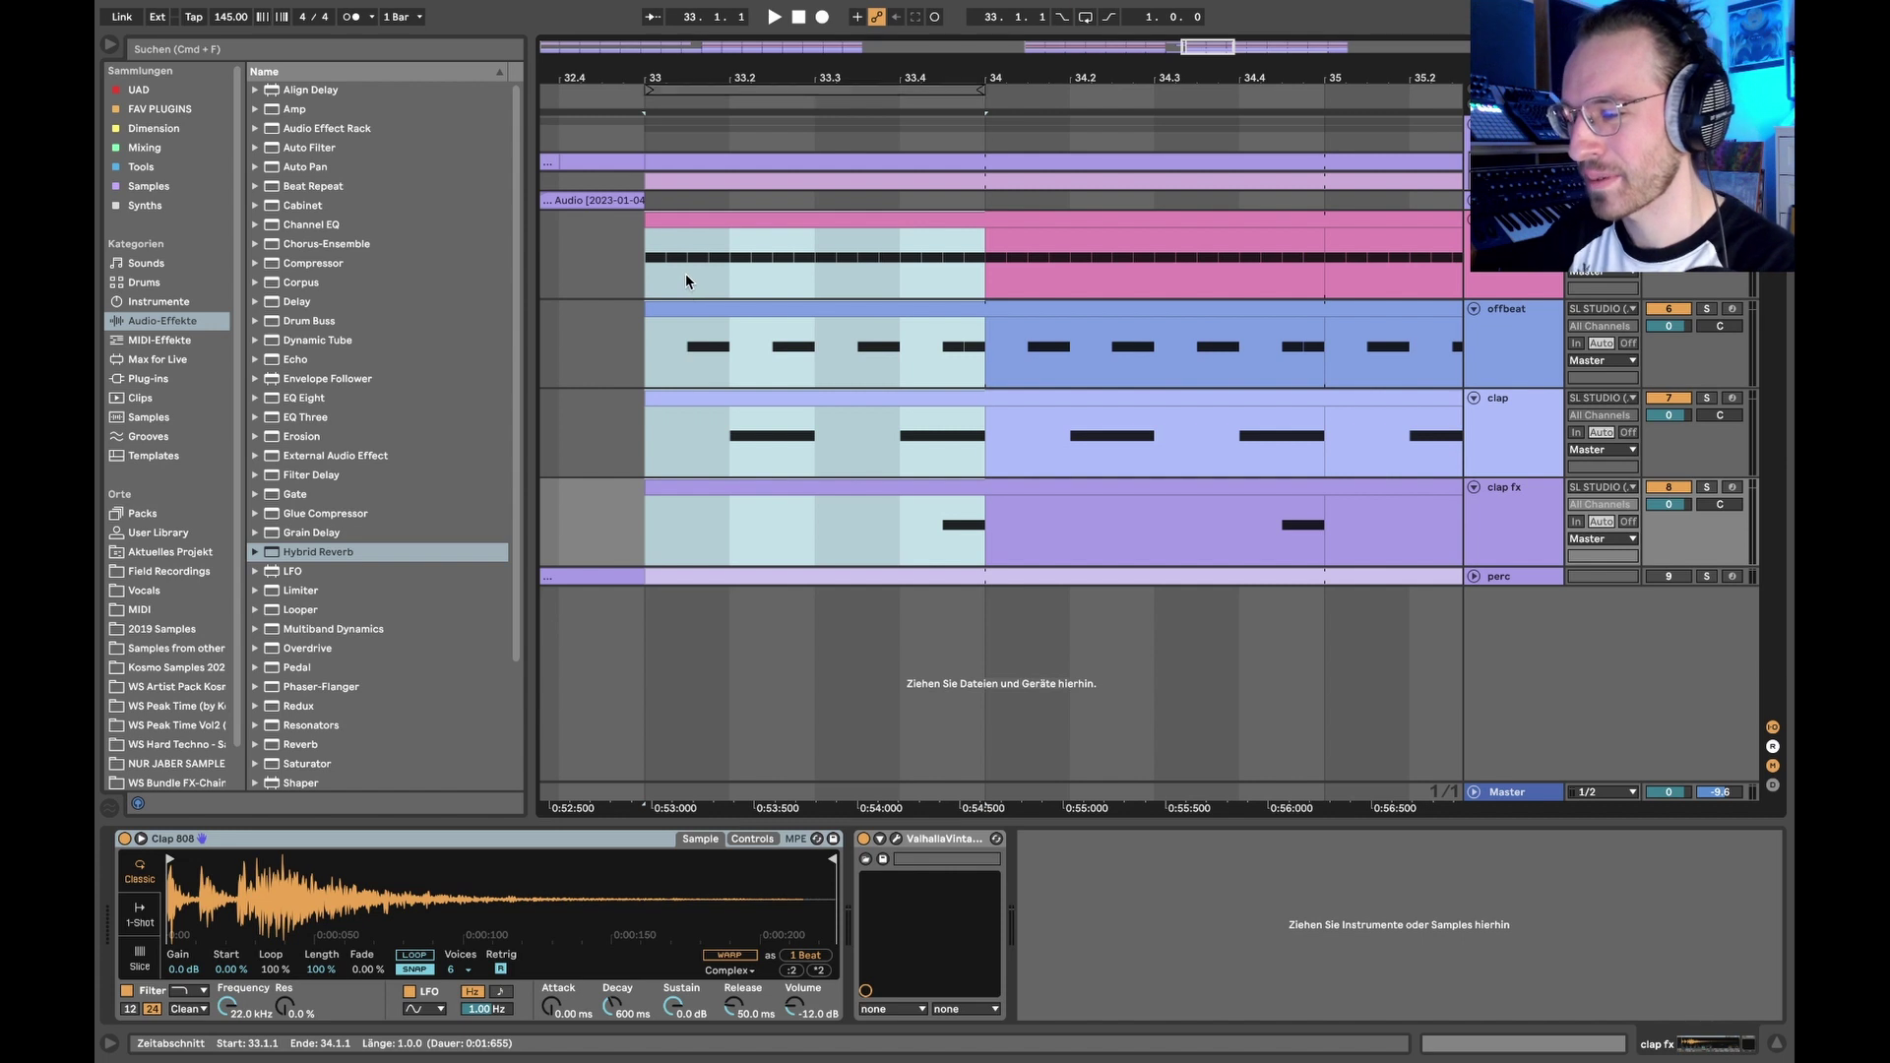
key(super+l)
Step: Solo the hat ride, offbeat, clap and clap fx tracks and listen to the looped bar
click(1528, 349)
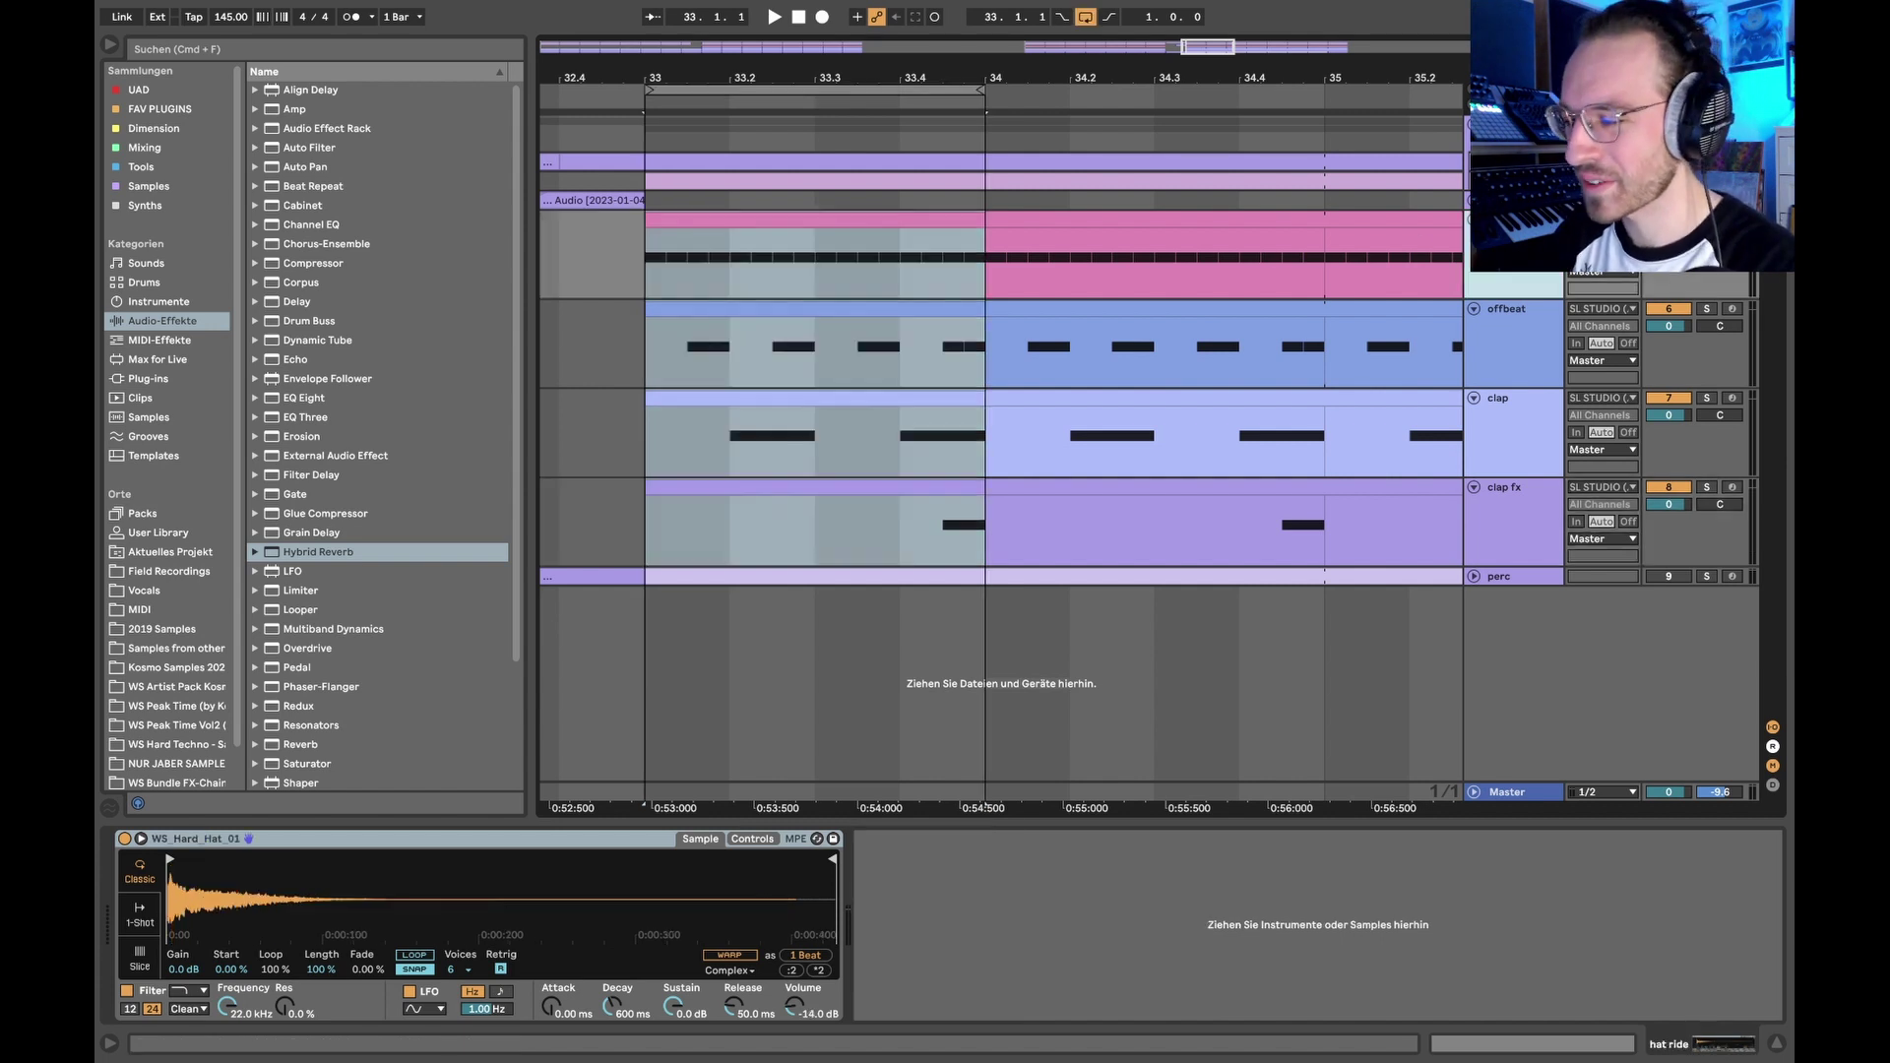
key(Up)
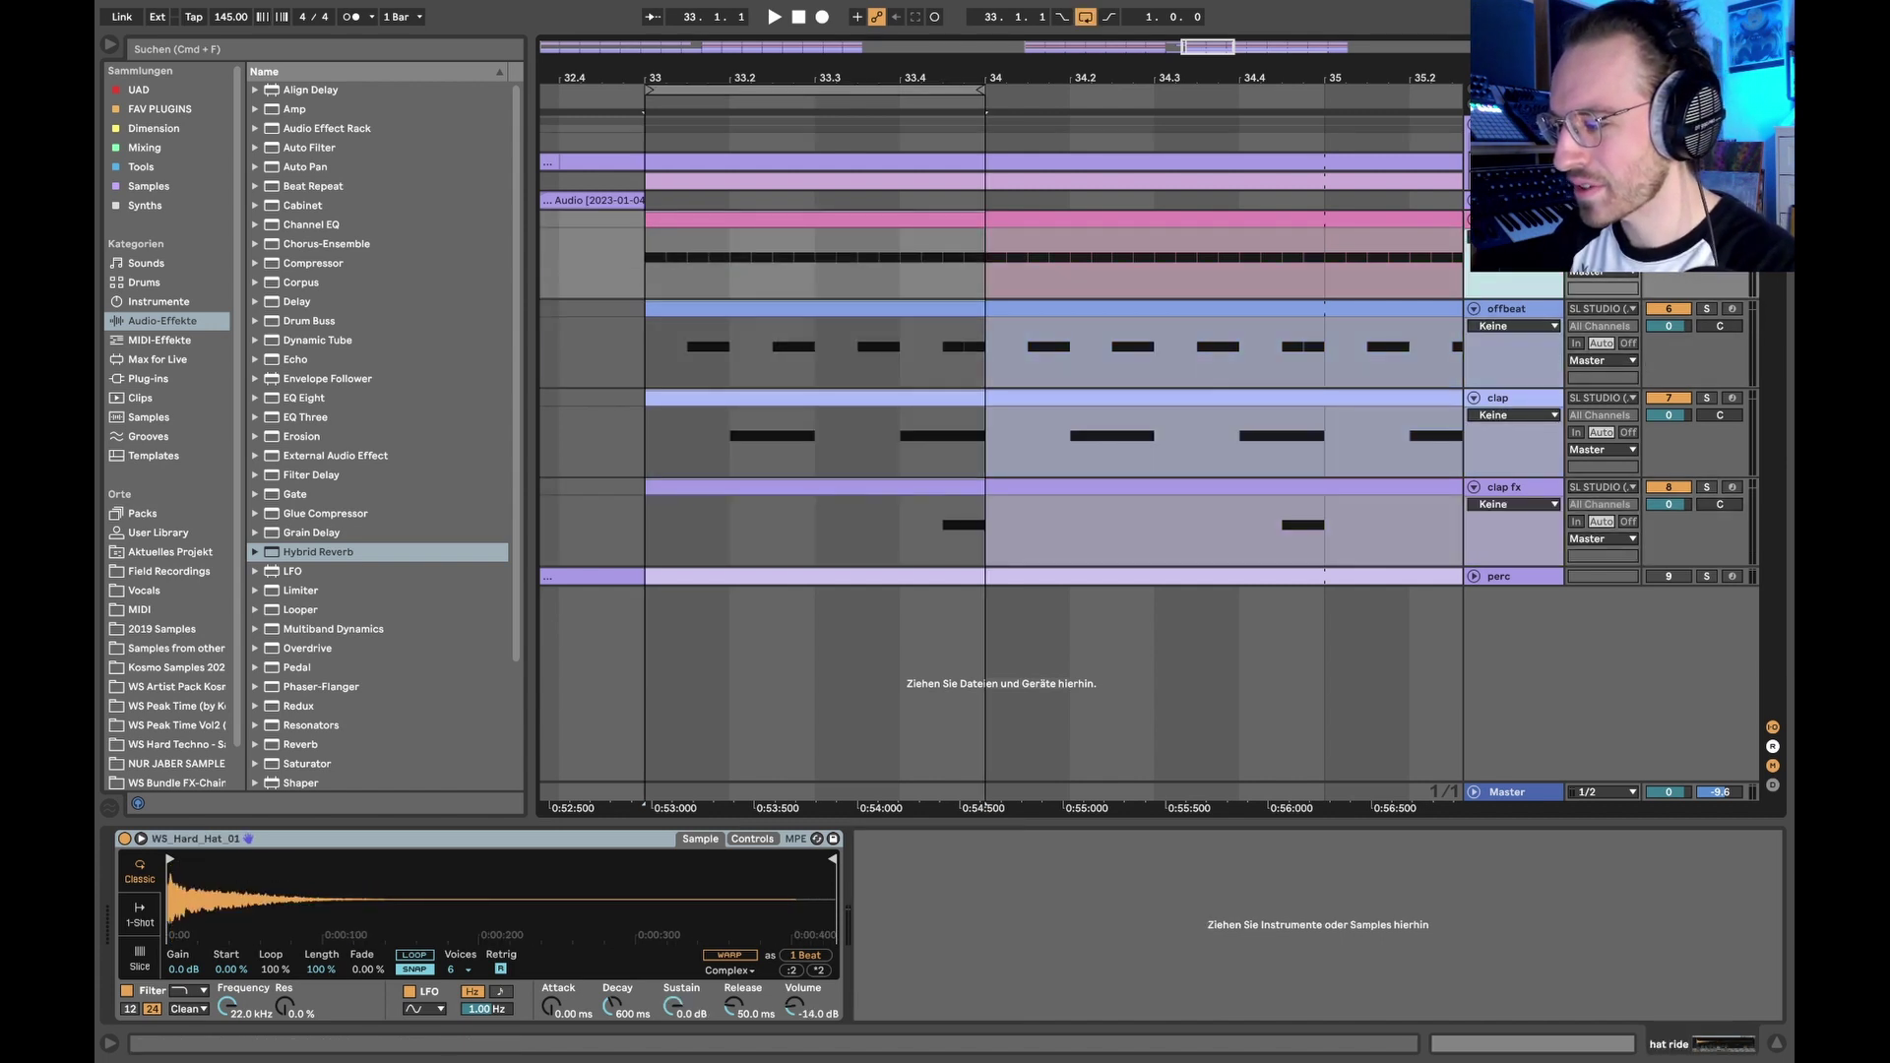
key(Left)
key(shift+Down)
key(shift+Down)
key(shift+Down)
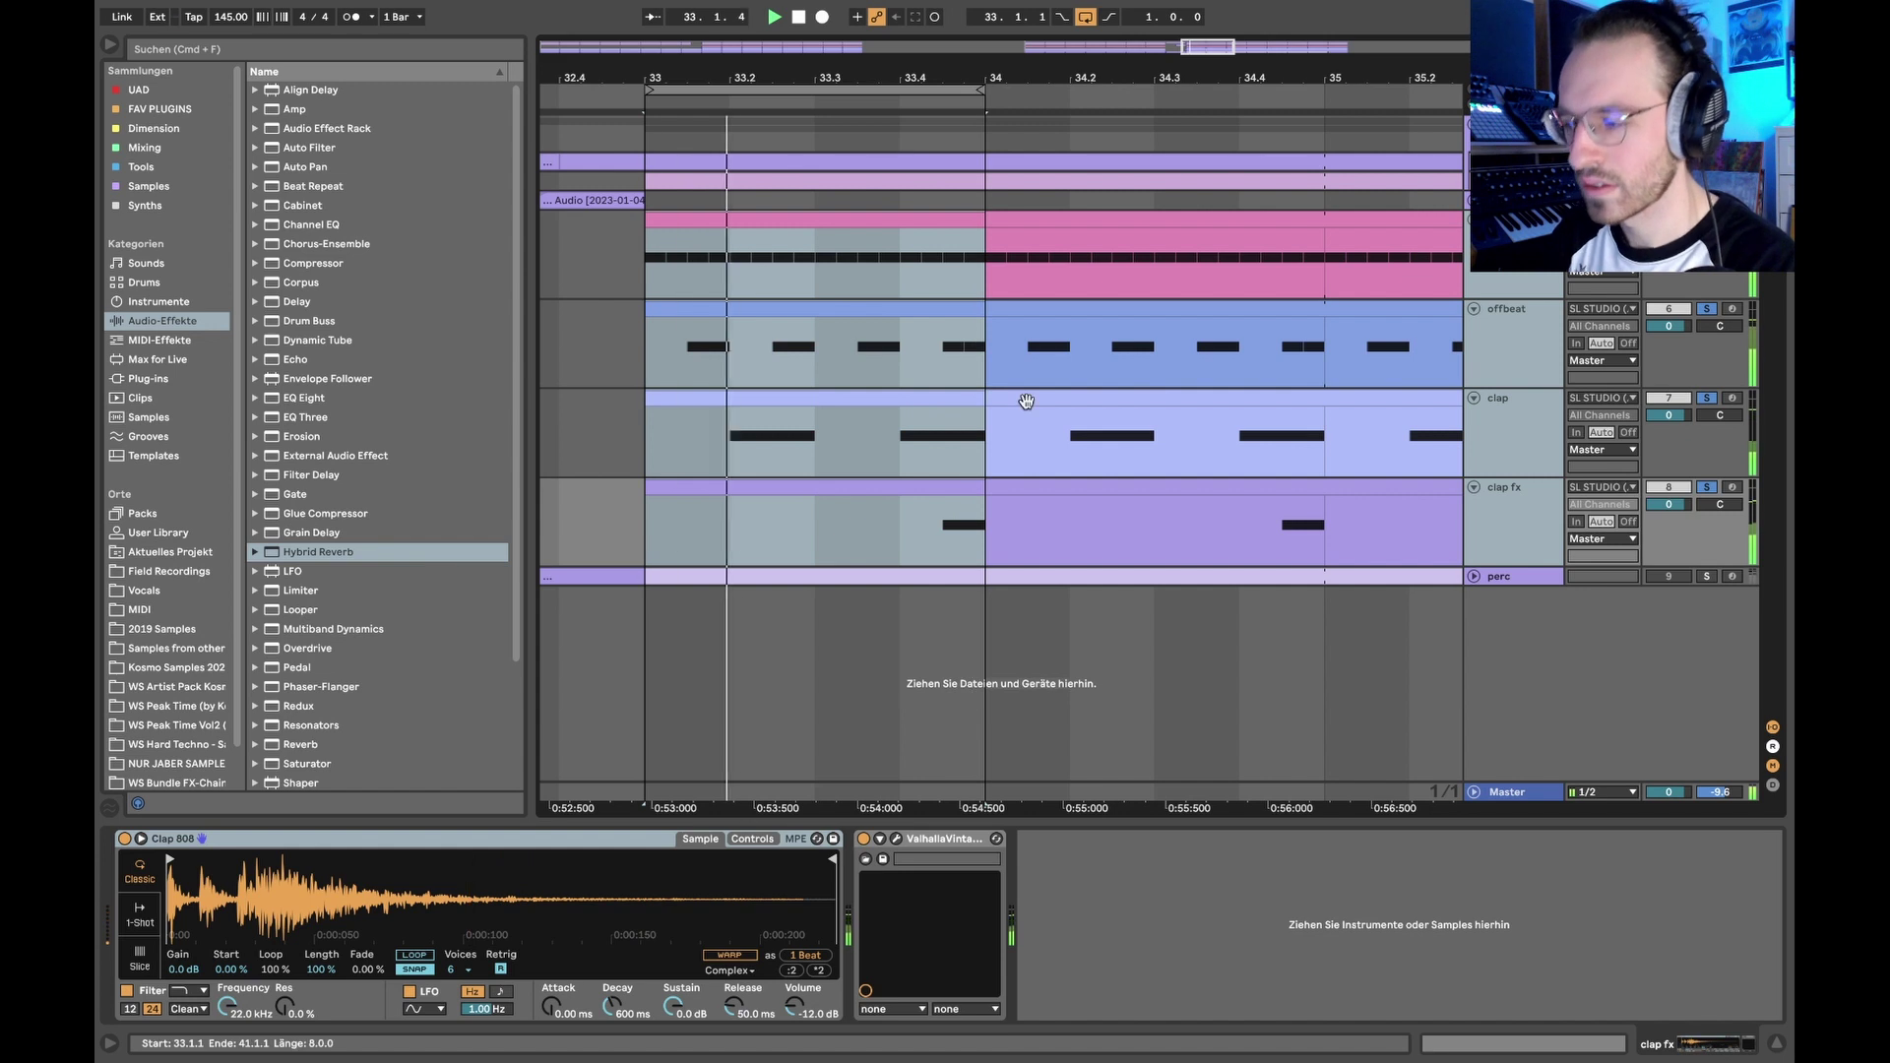
Step: Compare the clap and clap fx patterns across both sections and open the clap clip at bar 25
scroll(1018, 399, down, 5)
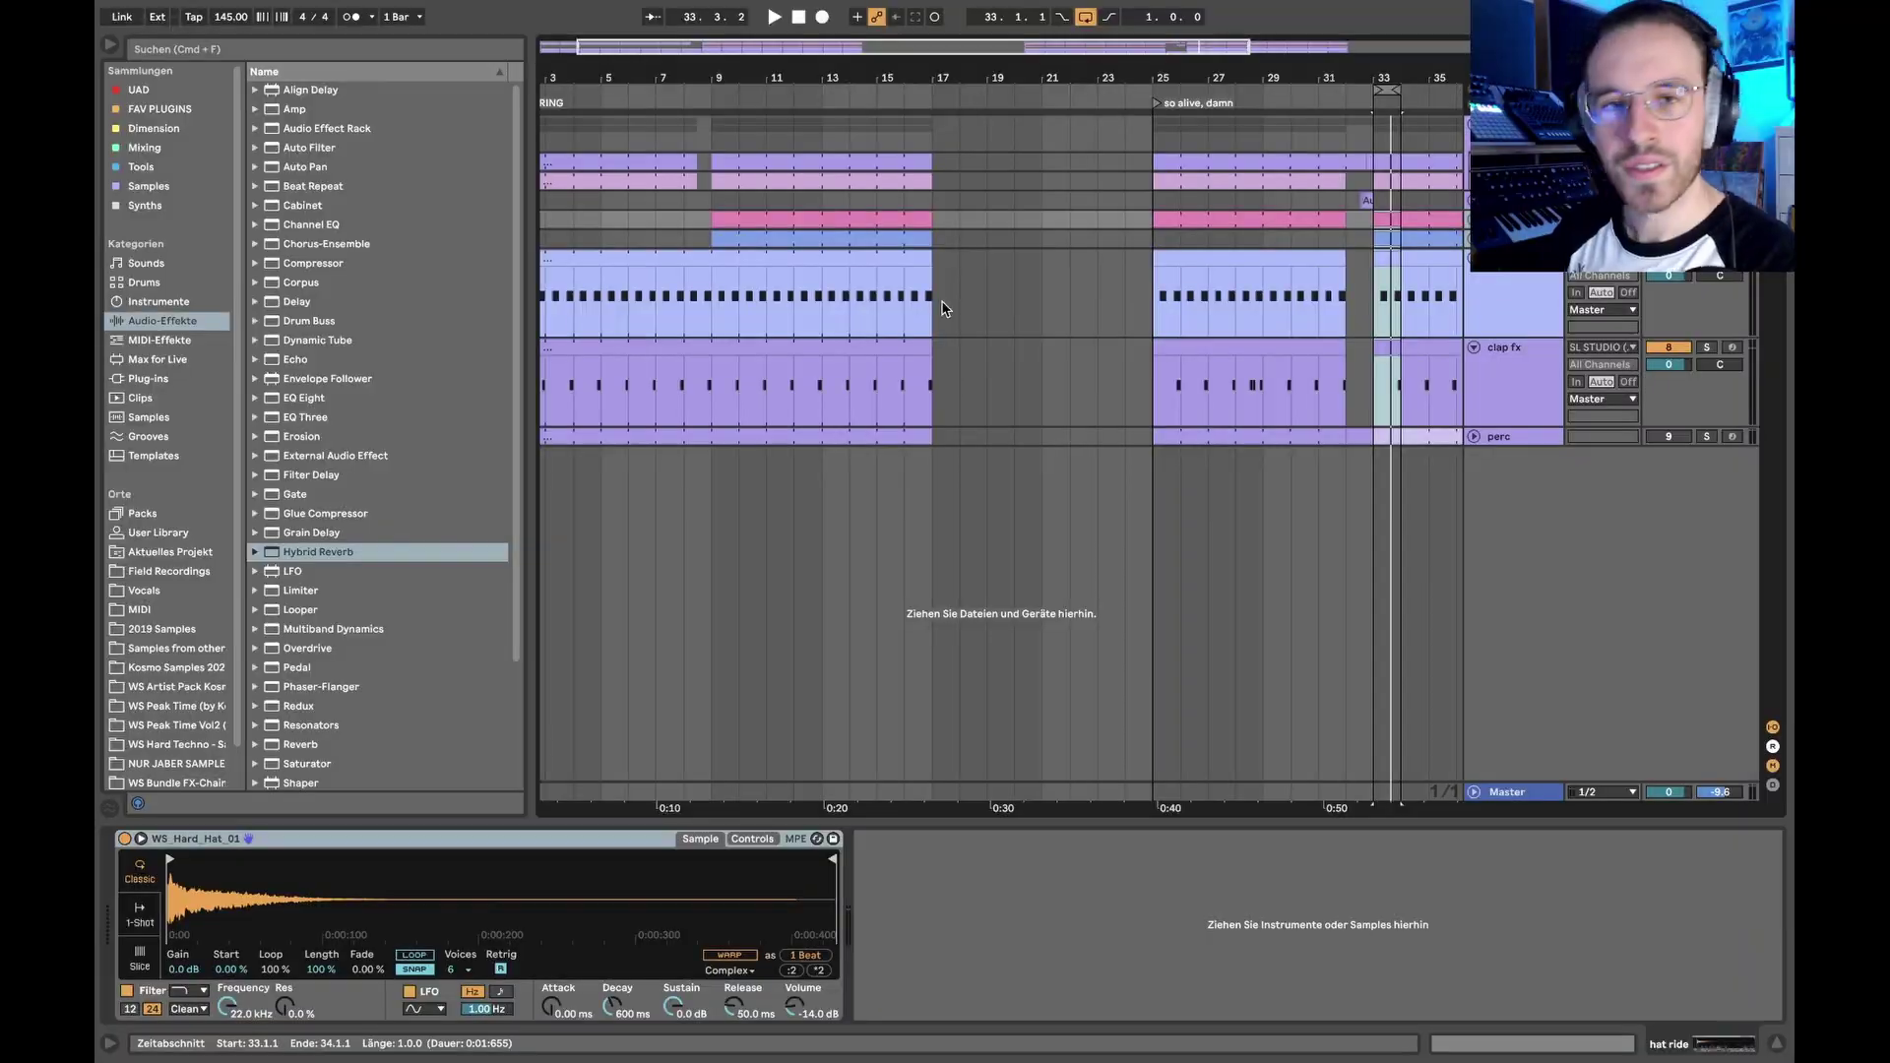
click(1128, 386)
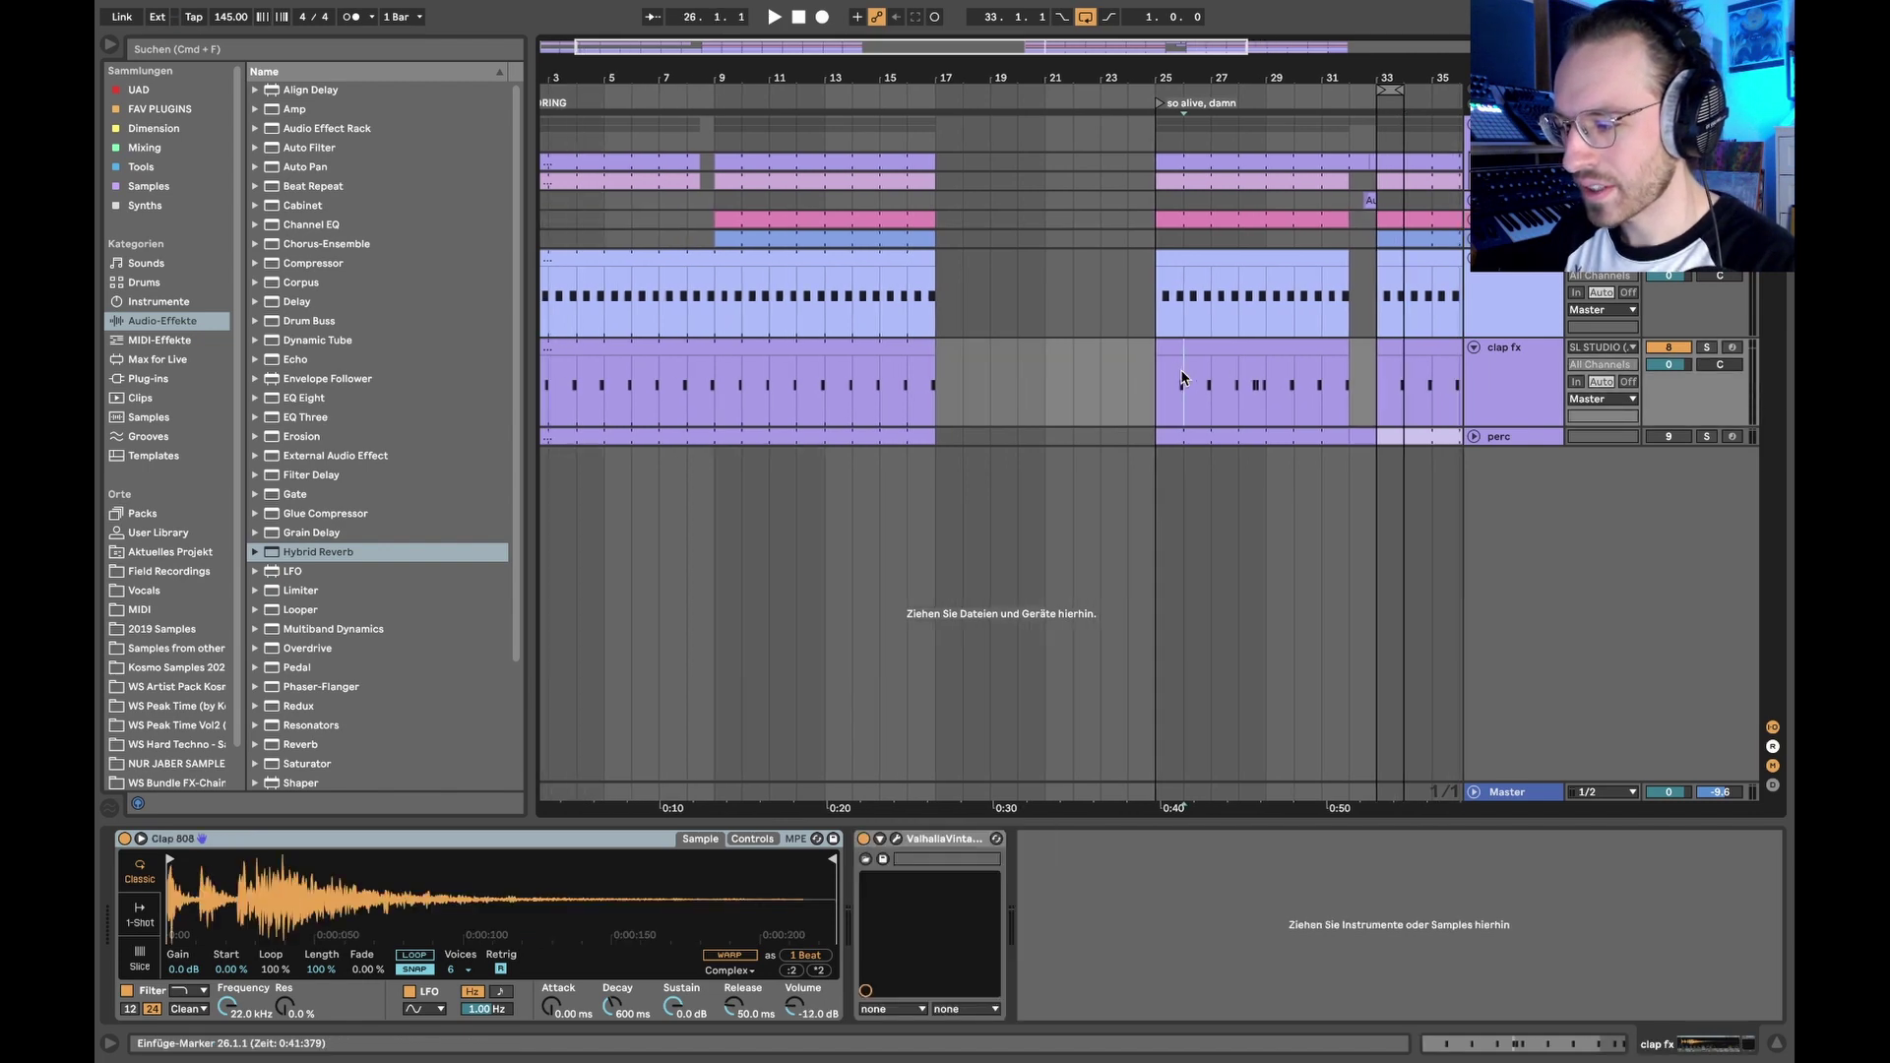
scroll(1304, 392, left, 2)
double_click(1230, 254)
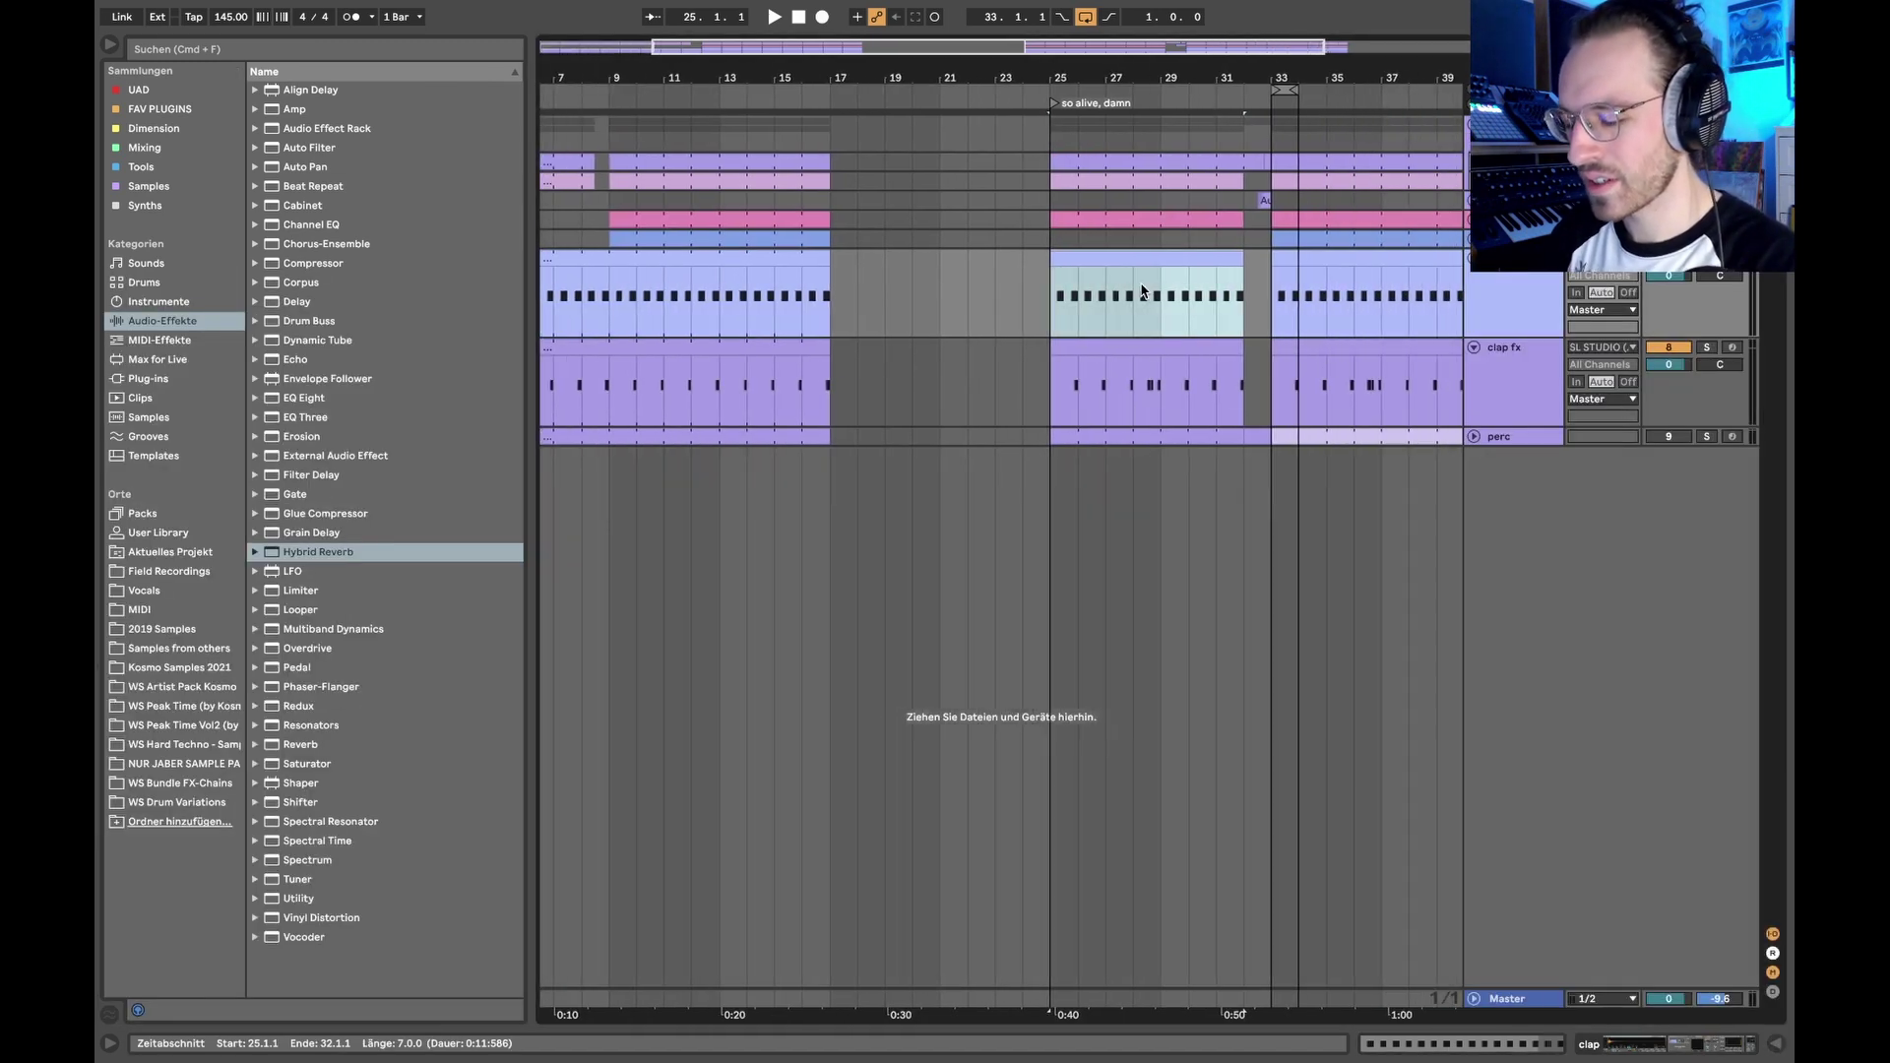
Step: Delete the hat ride clip at bar 25 and turn off arrangement looping
click(1171, 219)
key(Delete)
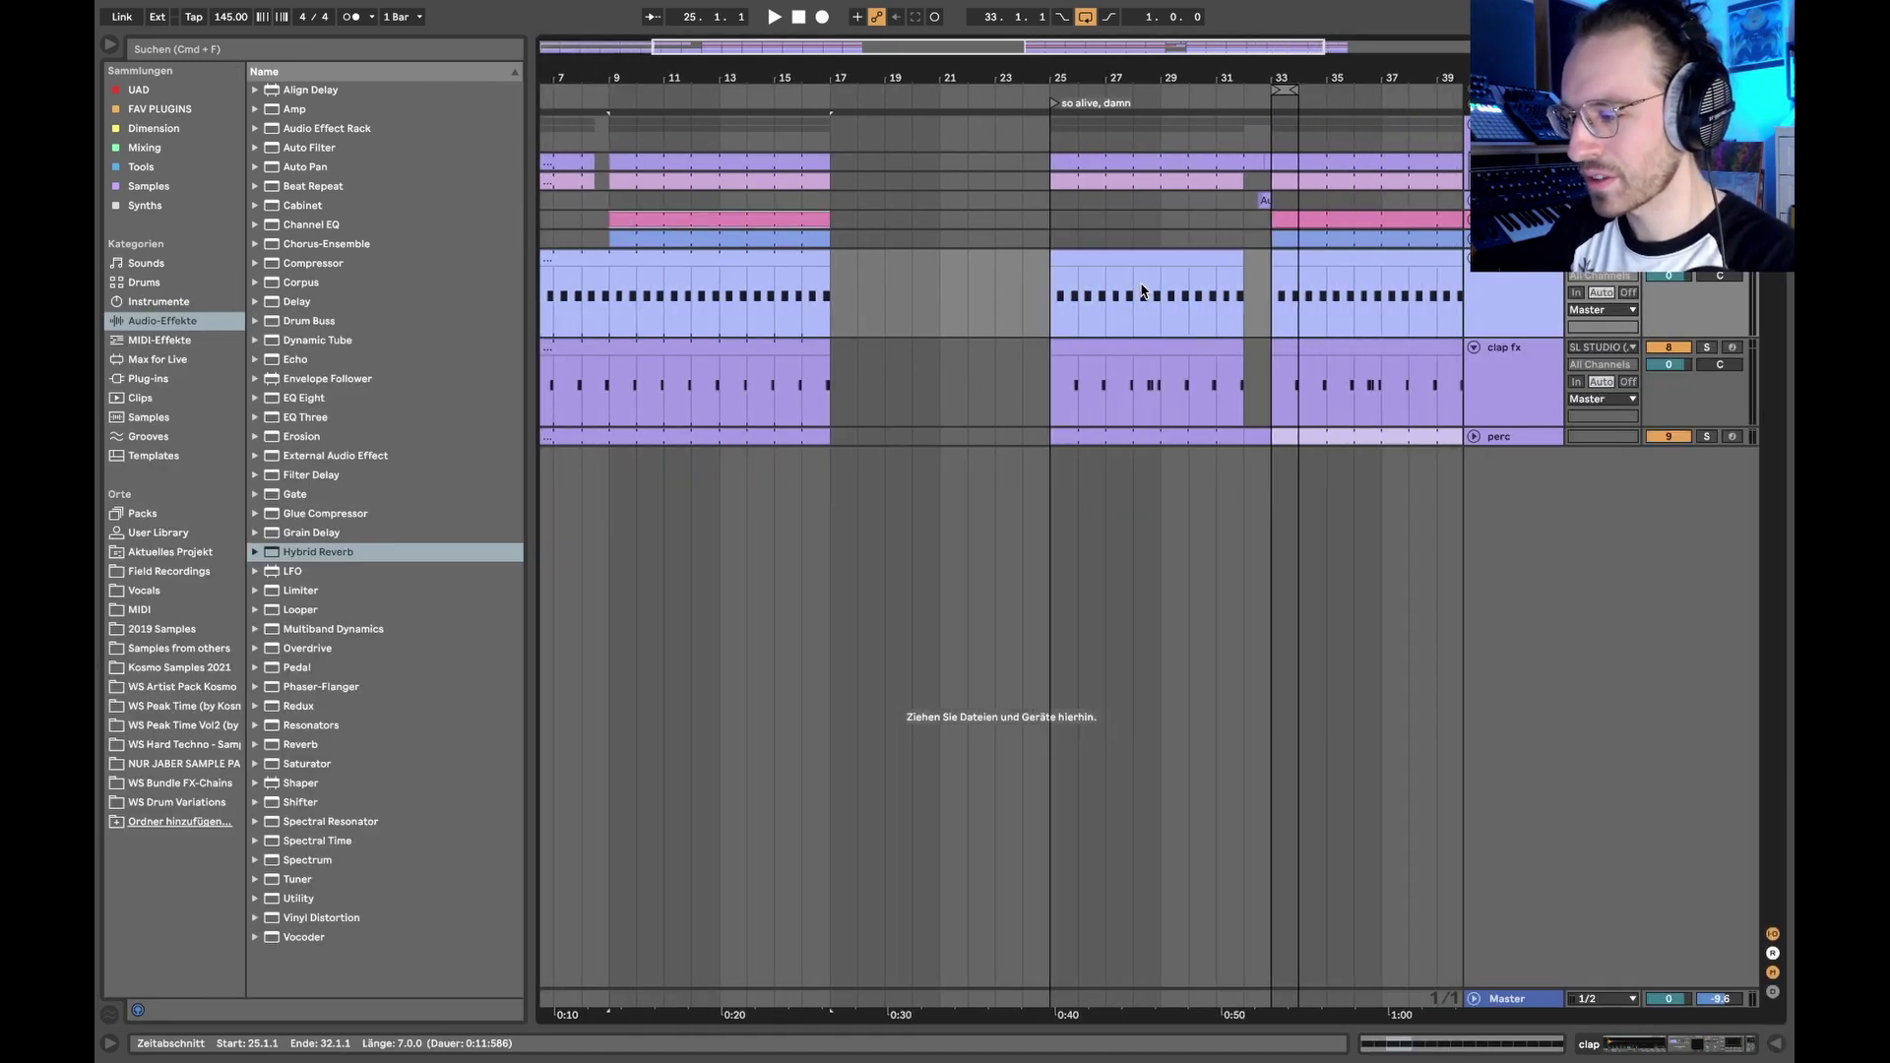
click(1083, 18)
Step: Open the clap fx clip at bar 25 and examine its note variation between 28.2.1 and 29.1.1
double_click(1073, 365)
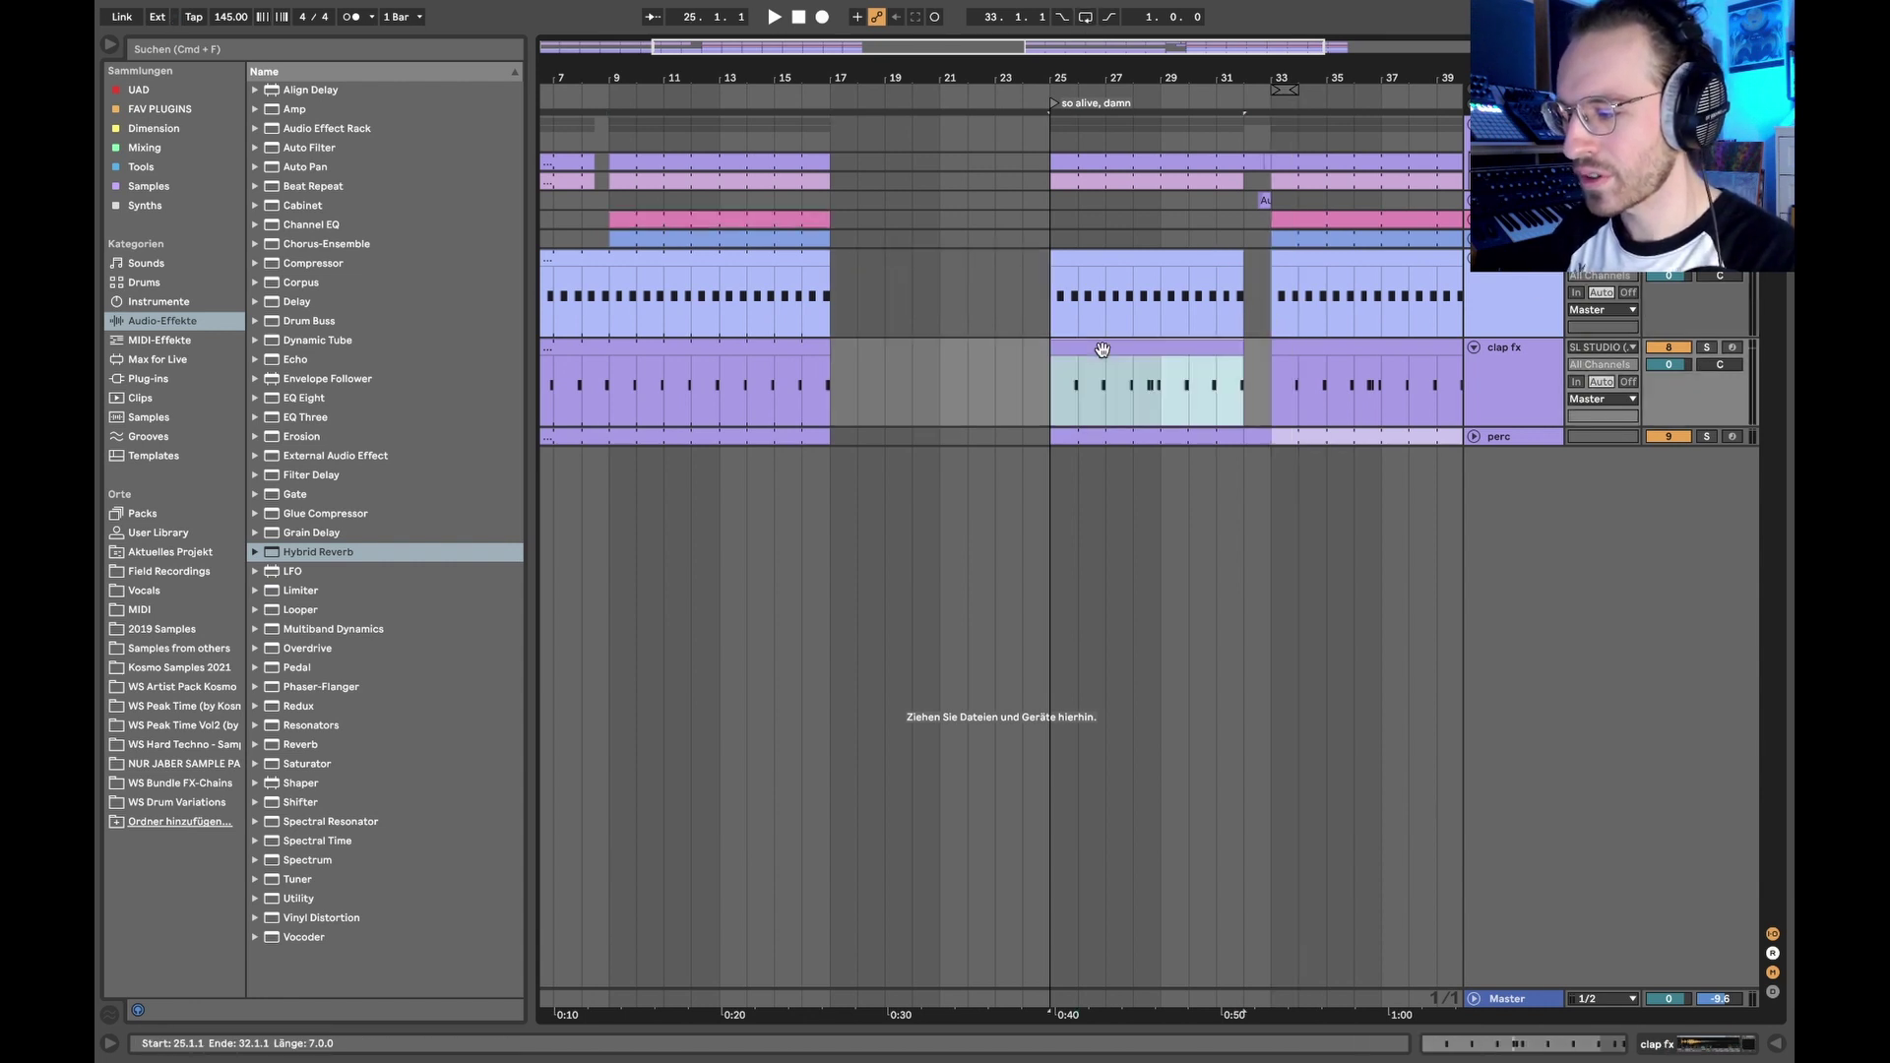
drag(1035, 578, 1257, 717)
key(super+alt+l)
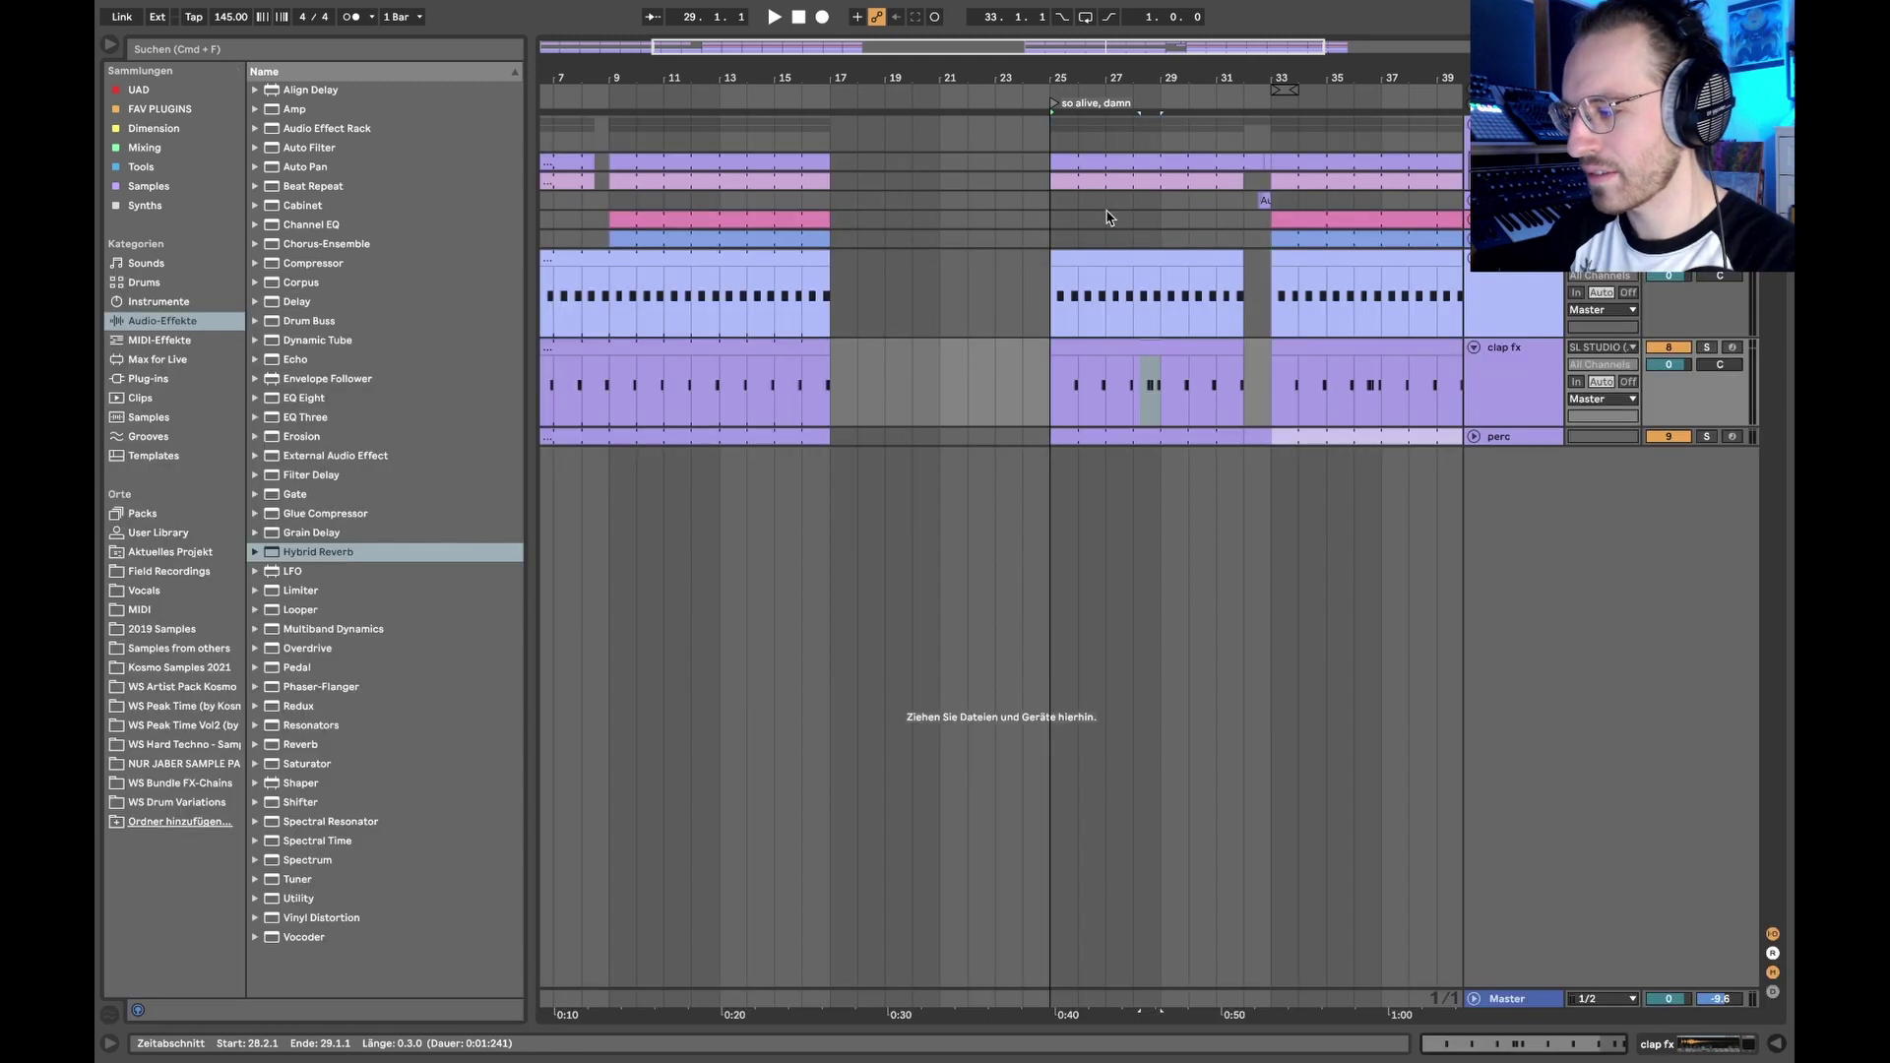
Step: Solo the clap, clap fx and kick/bass tracks
click(1520, 313)
key(s)
click(1515, 370)
key(s)
click(1516, 134)
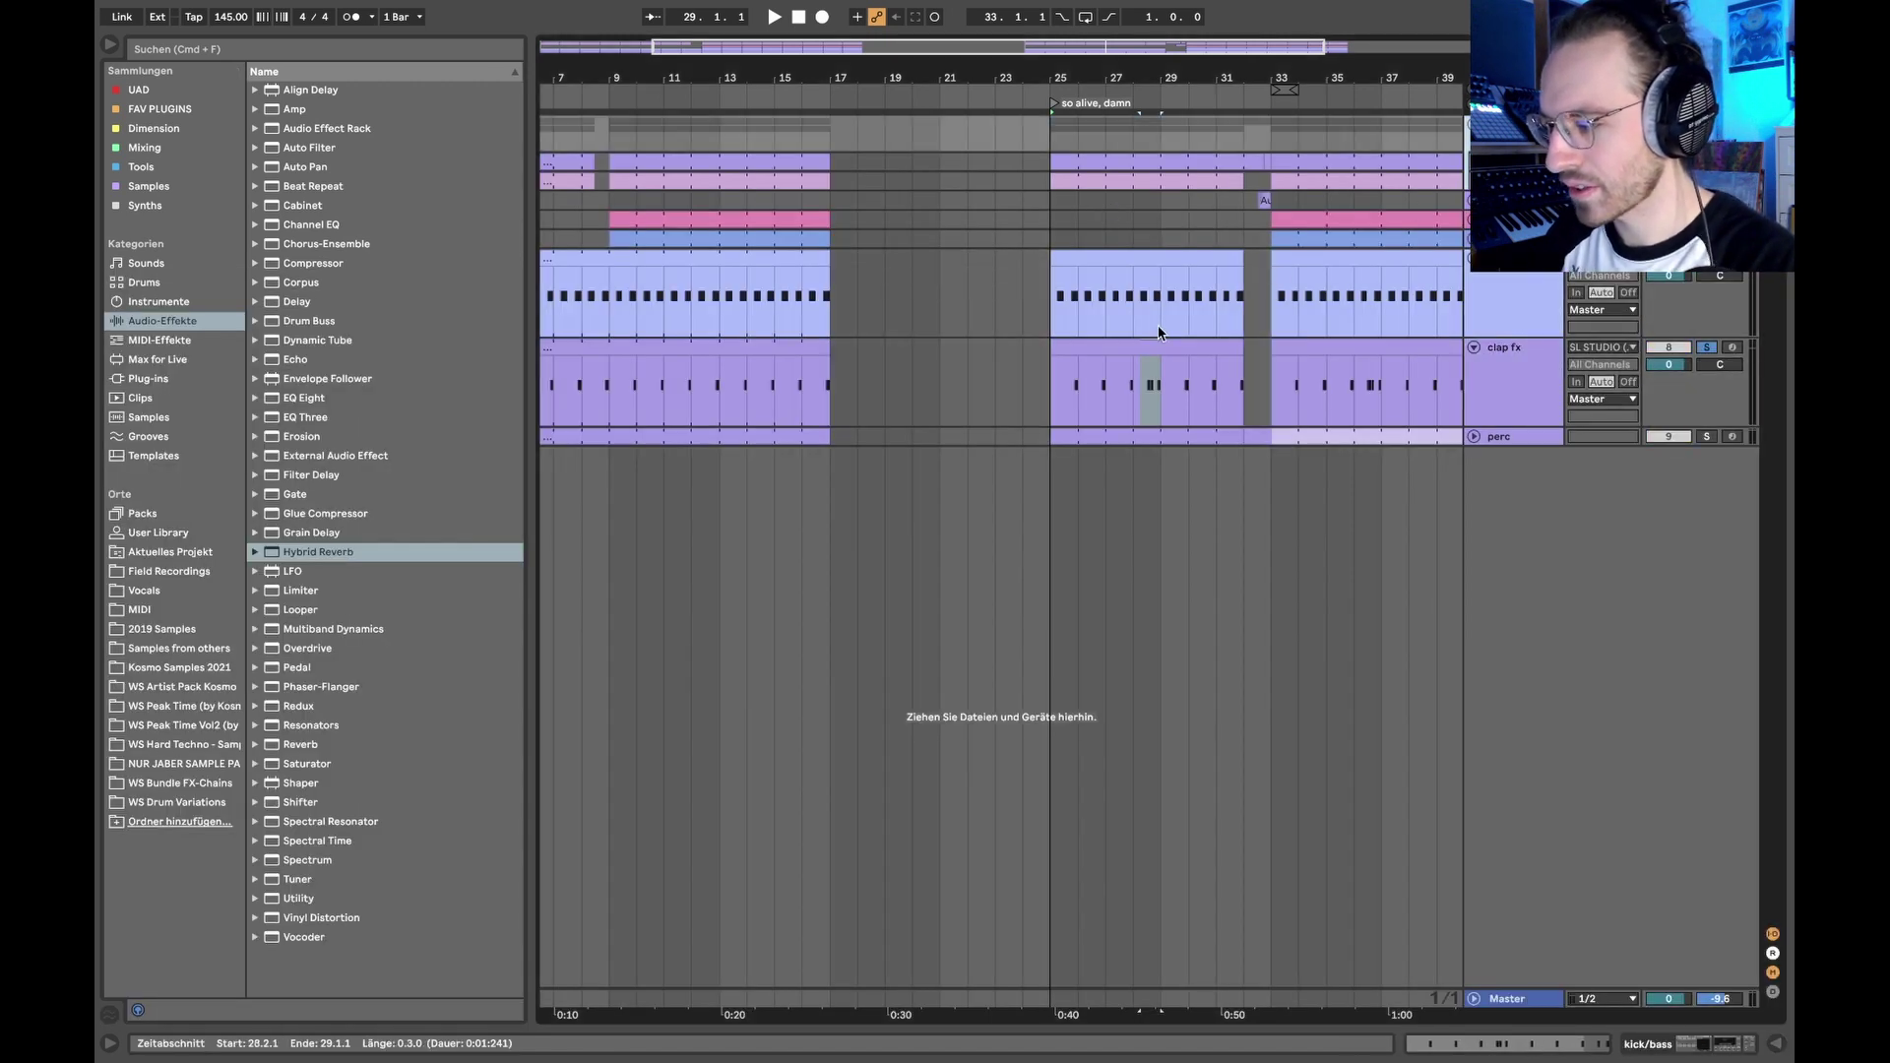
Step: Play the soloed tracks from bar 27 to hear the clap fx variation in the second section
click(1134, 307)
key(space)
super+scroll(1138, 307, up, 3)
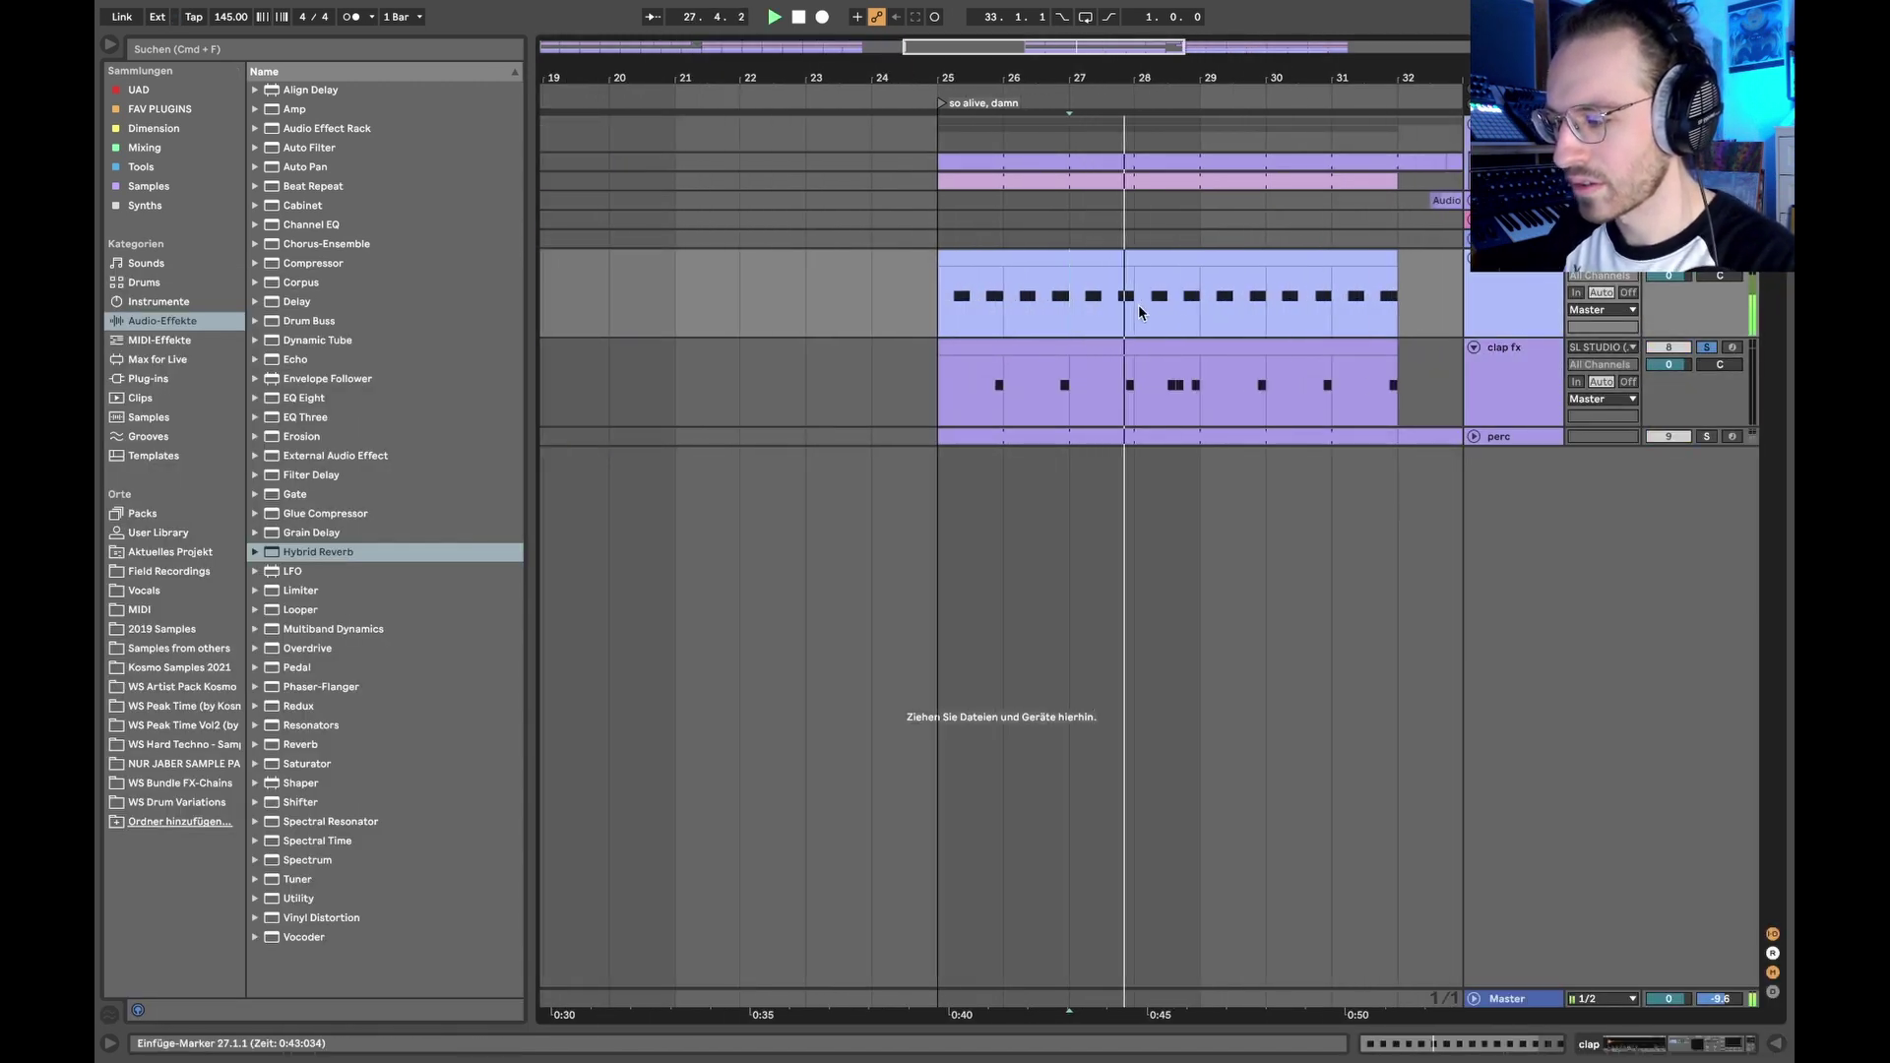
super+scroll(1147, 300, down, 3)
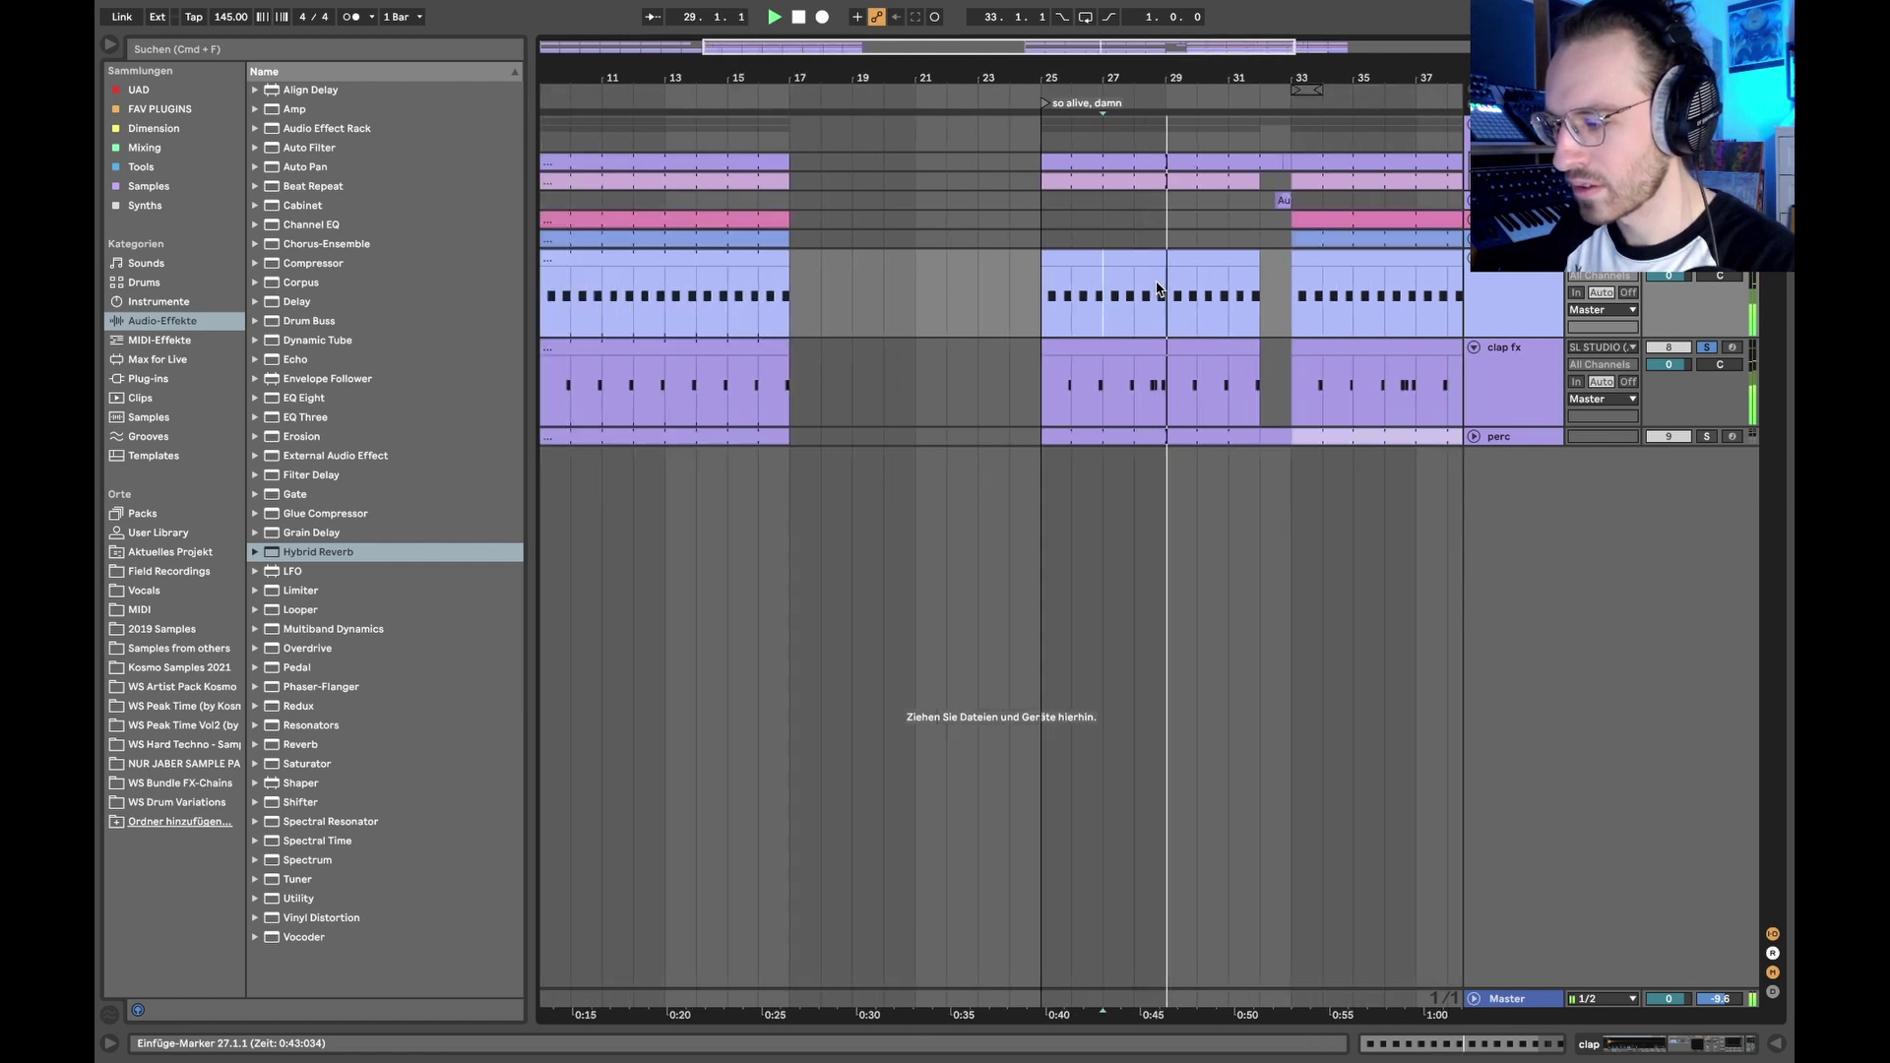
super+scroll(1181, 295, down, 3)
scroll(1215, 293, right, 2)
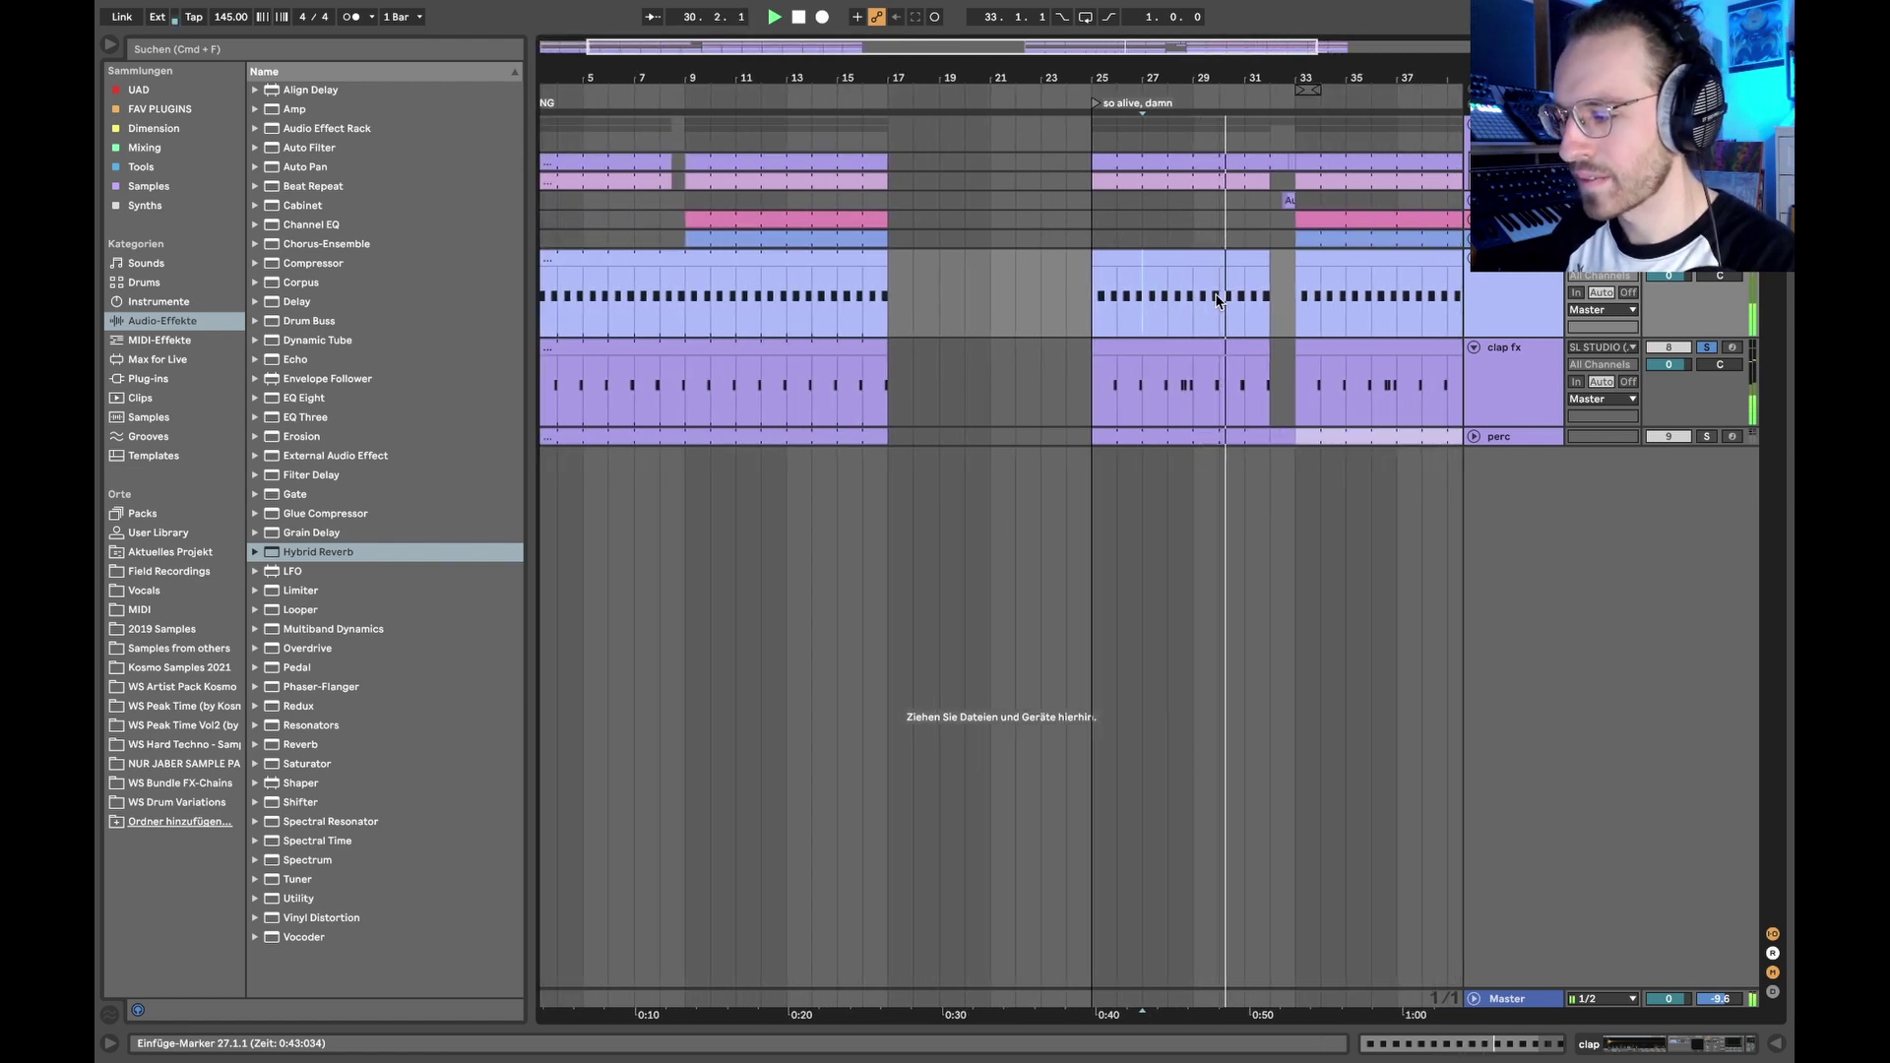
scroll(1171, 303, left, 2)
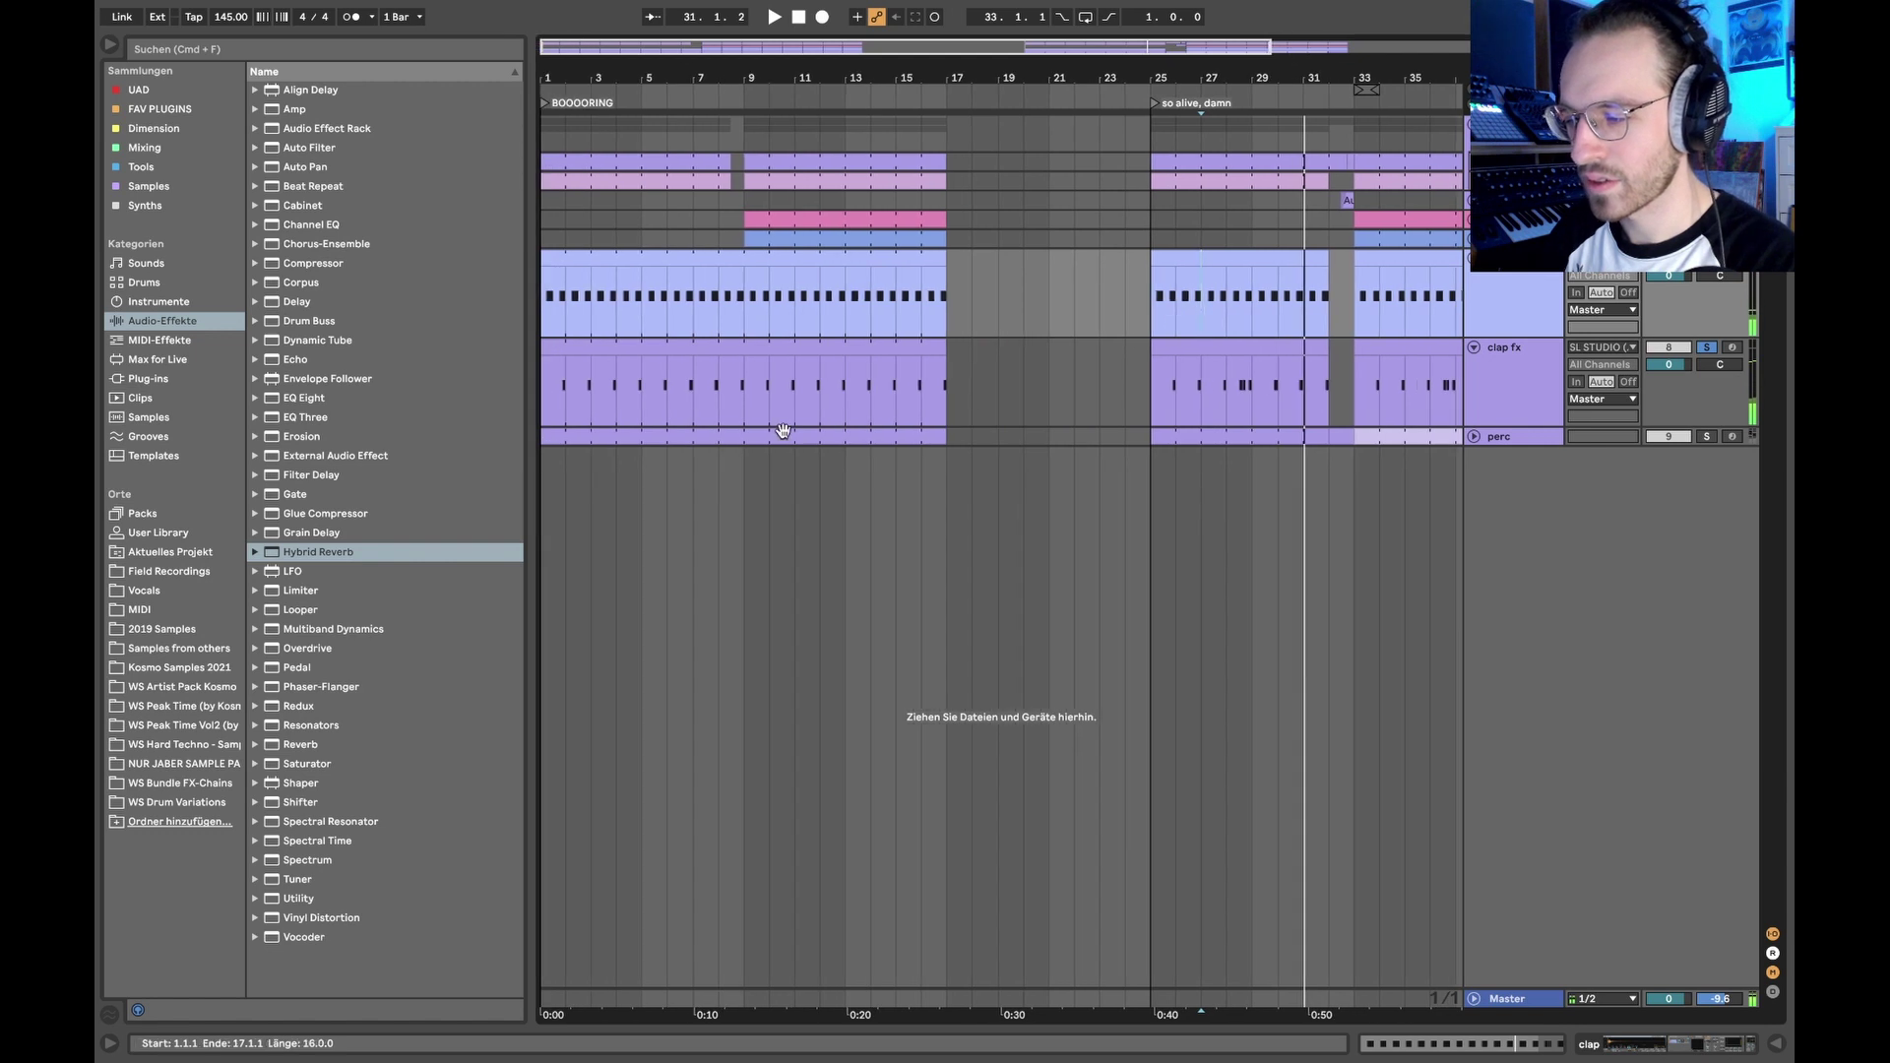
Step: Select bar 9 on the clap fx track and play the first section's clap pattern from there
drag(746, 400, 772, 398)
super+scroll(773, 398, up, 5)
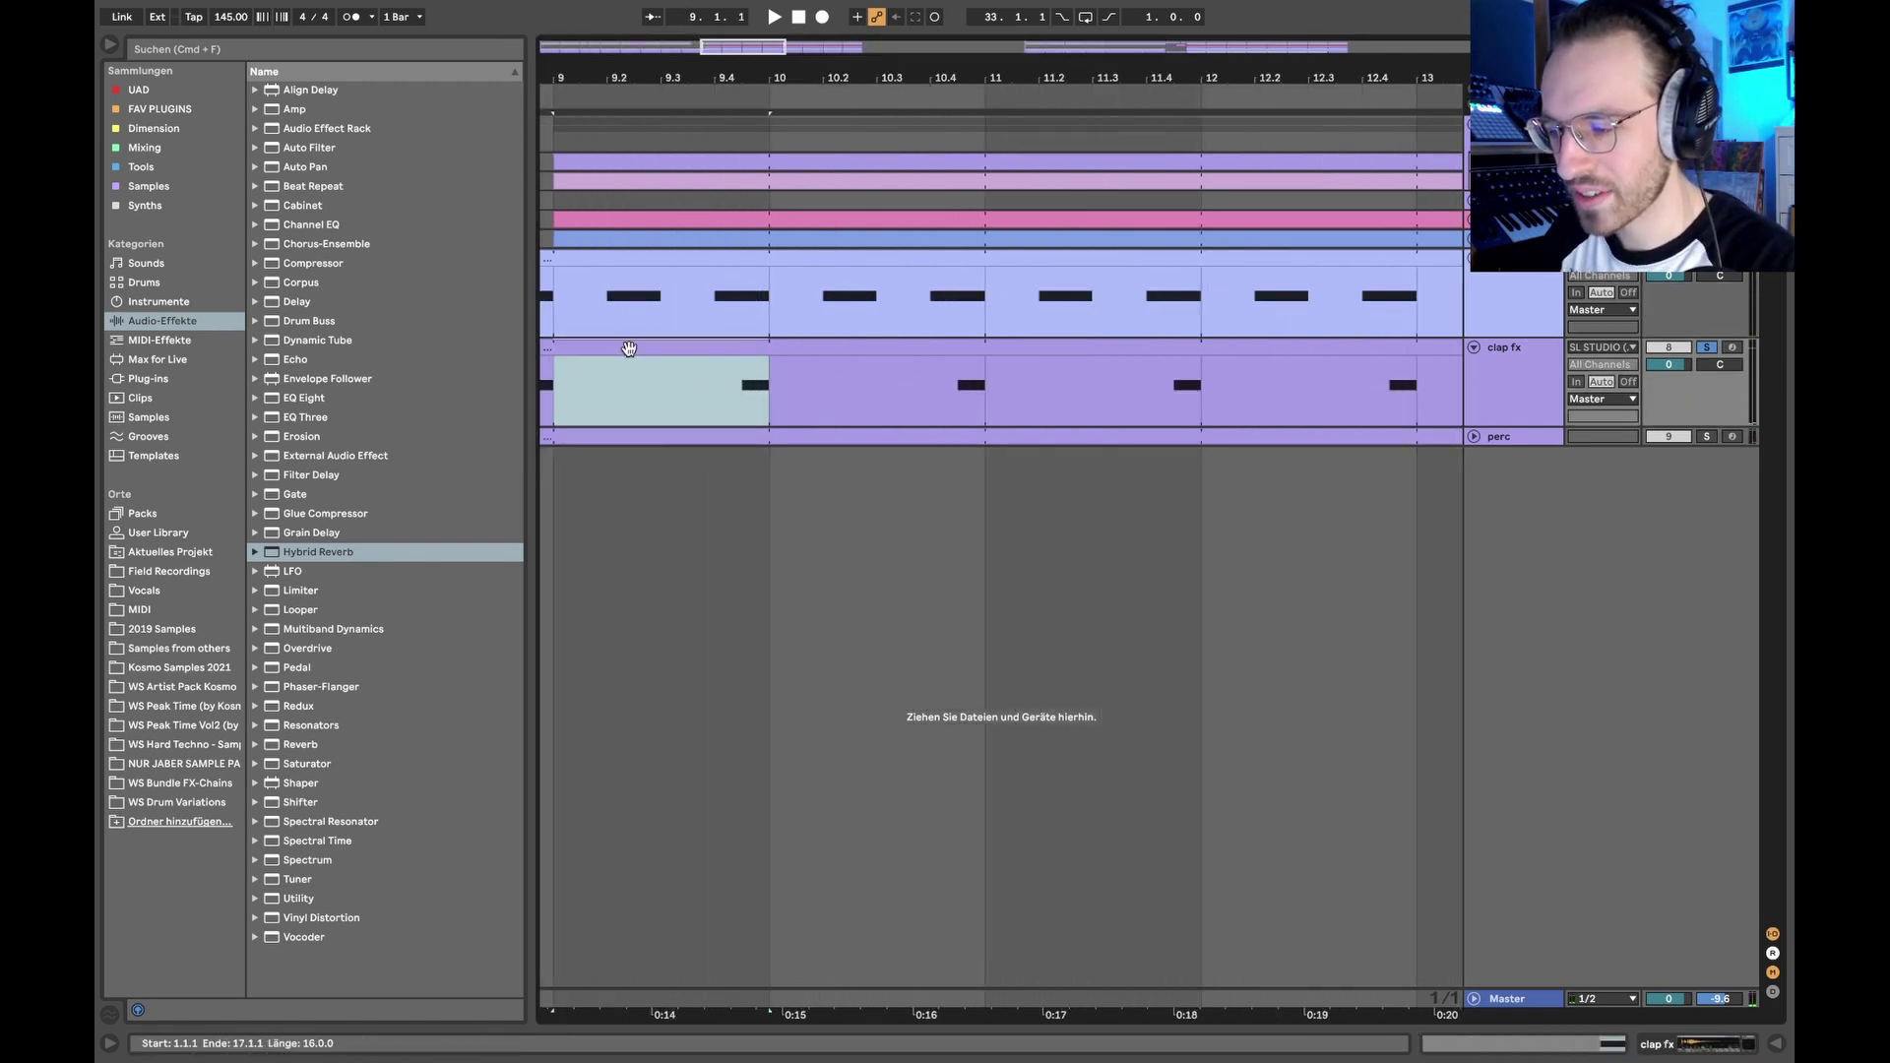
key(space)
super+scroll(829, 447, down, 5)
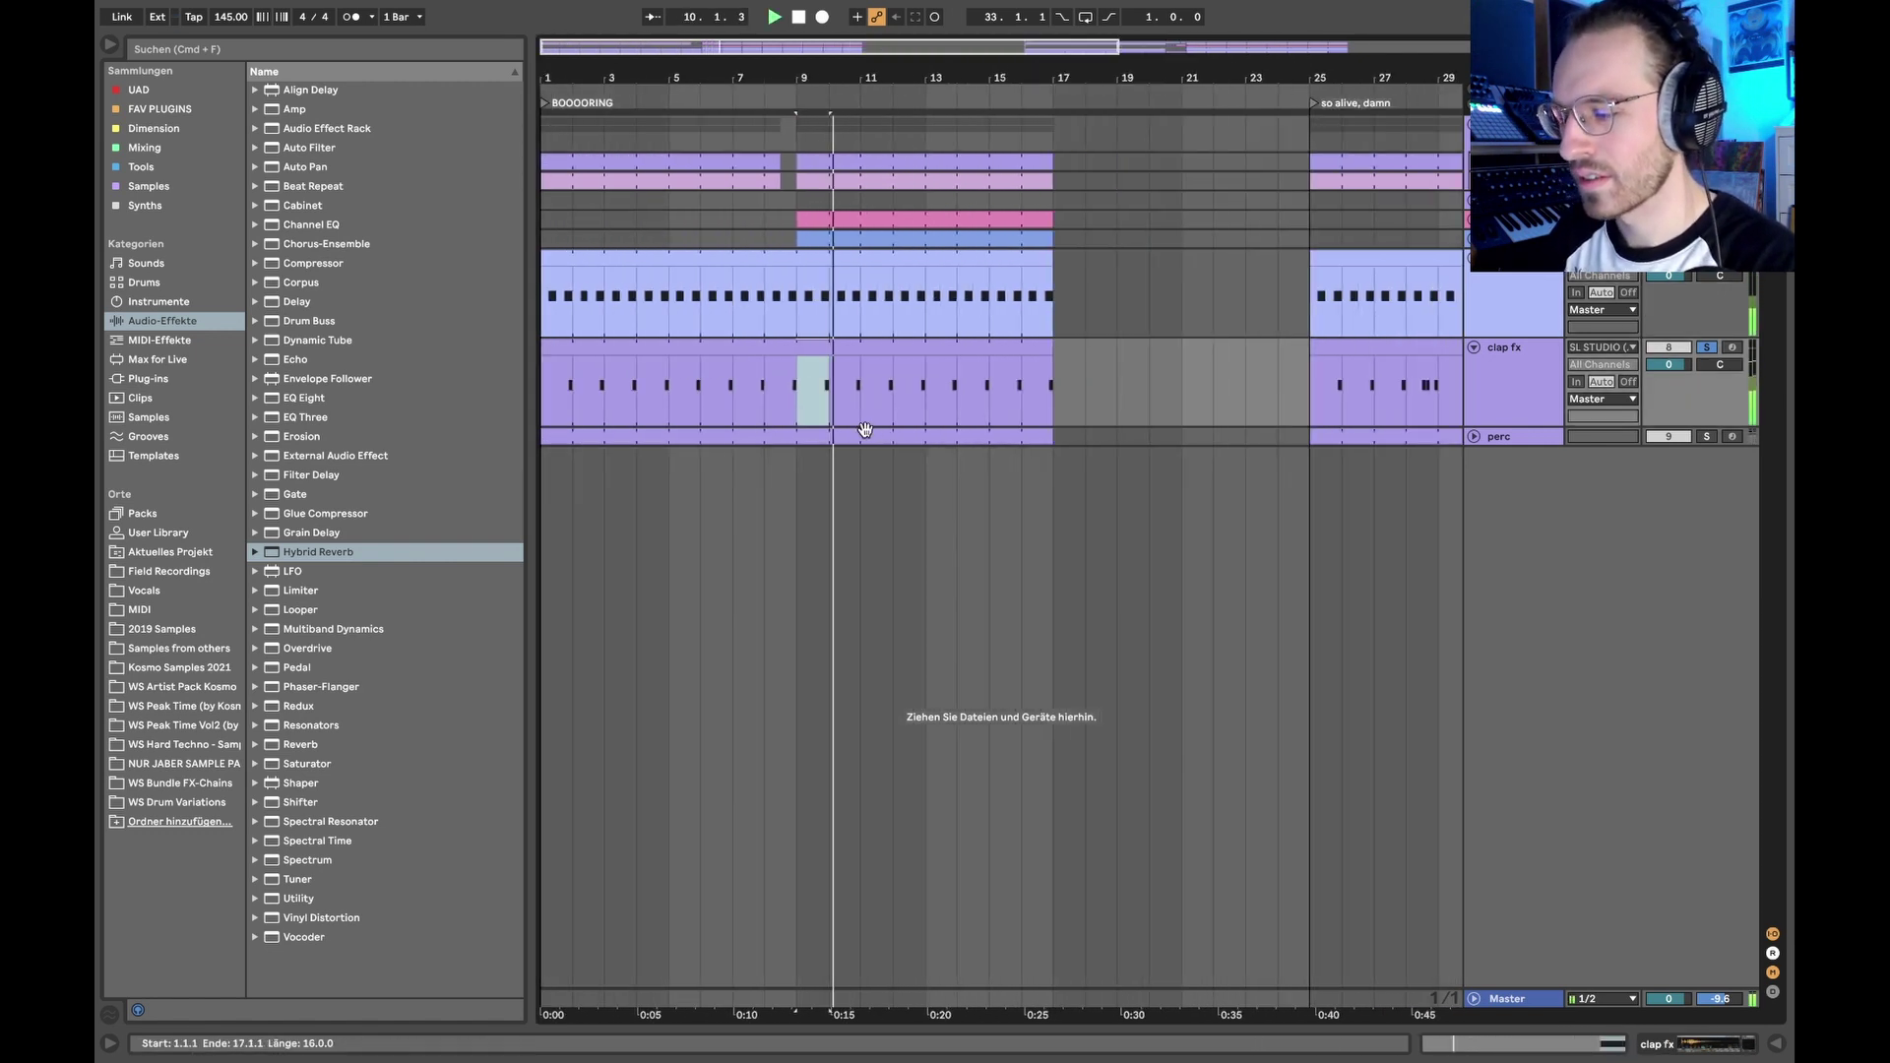
Step: Play the clap fx track from bar 27 and select its clip spanning bars 25 to 32
scroll(857, 429, right, 12)
super+scroll(1015, 397, up, 1)
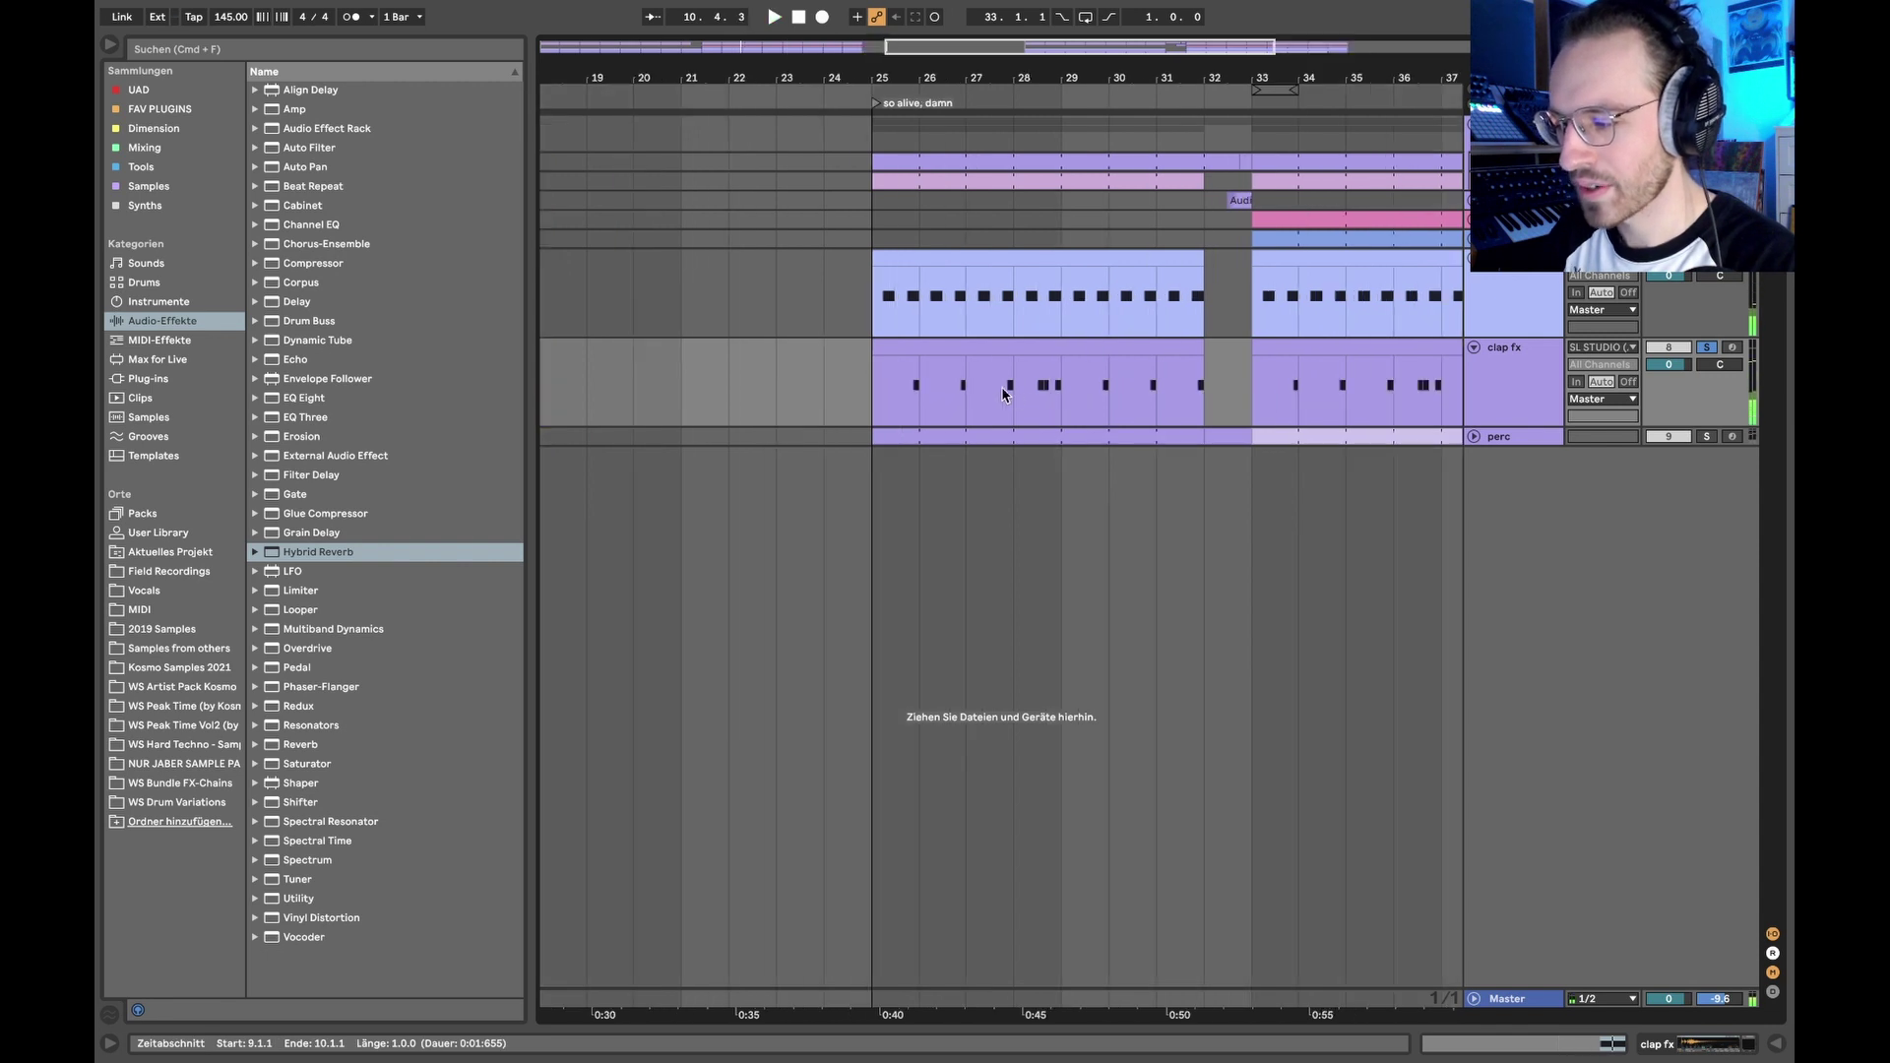
click(980, 391)
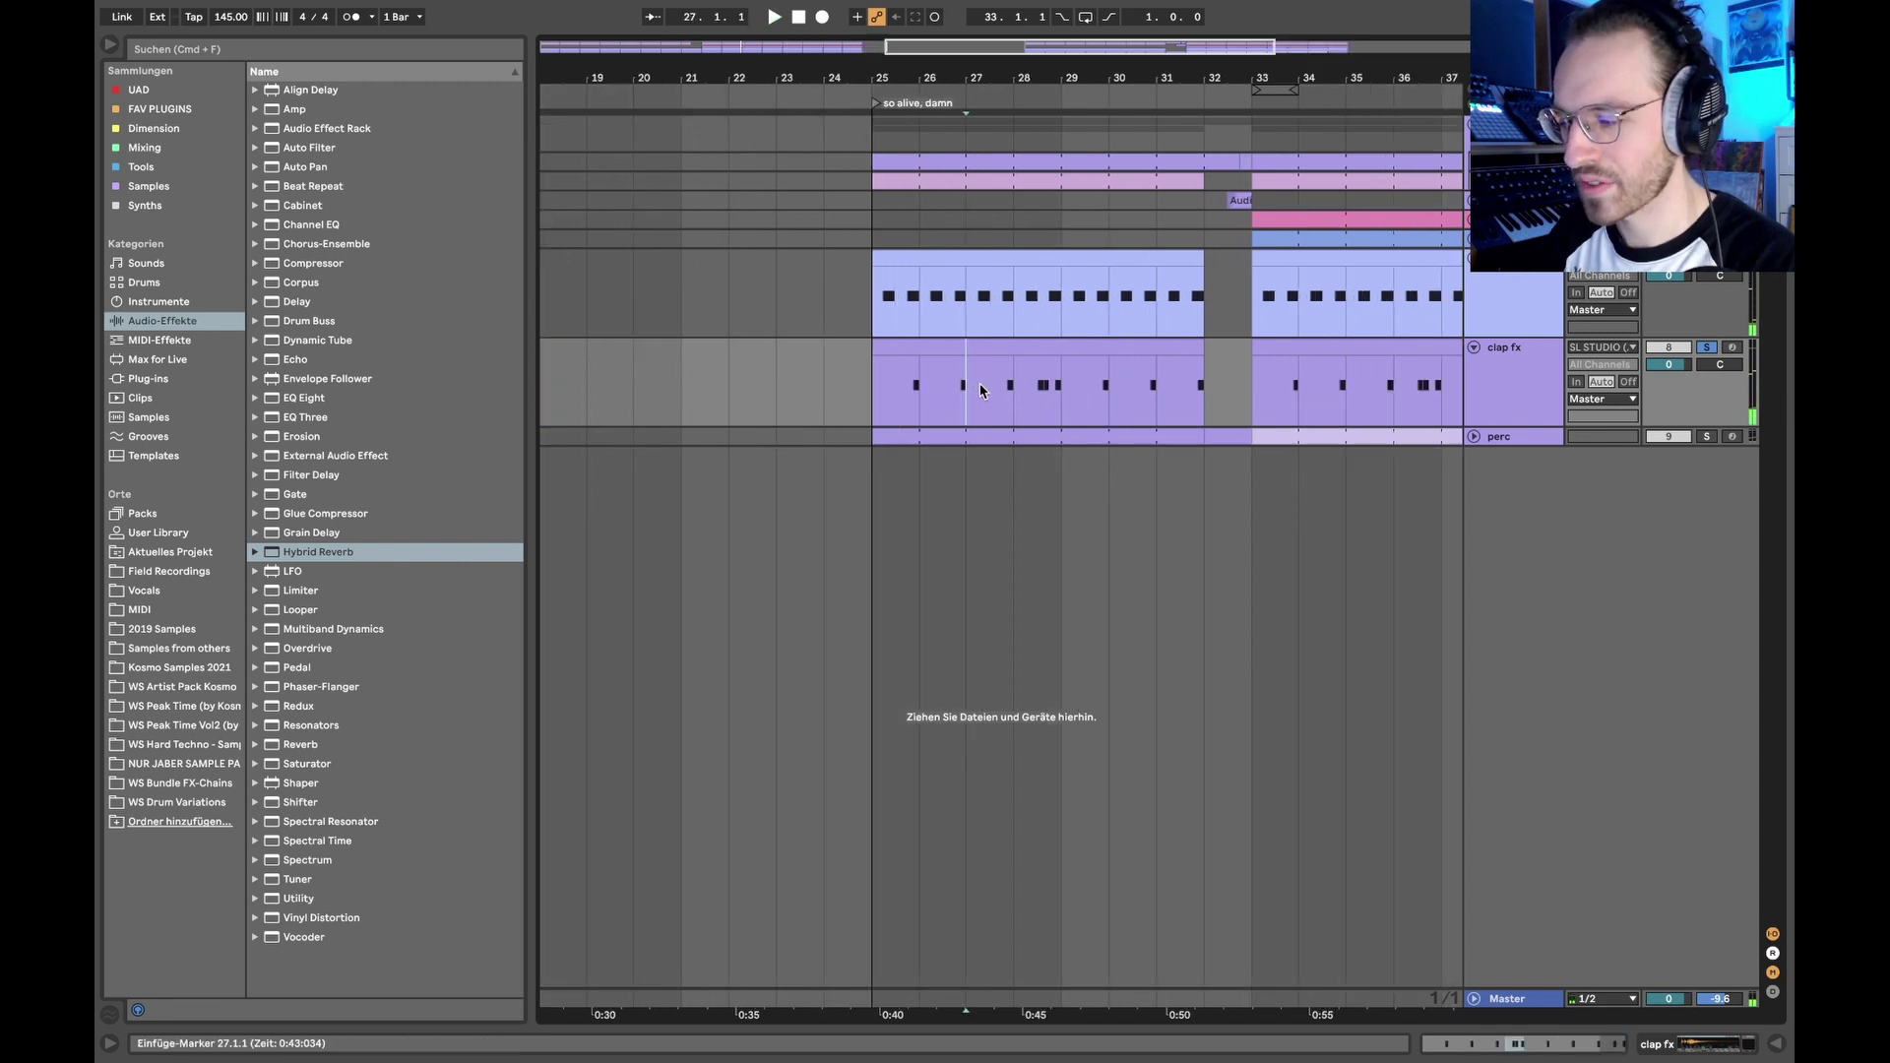
double_click(1064, 425)
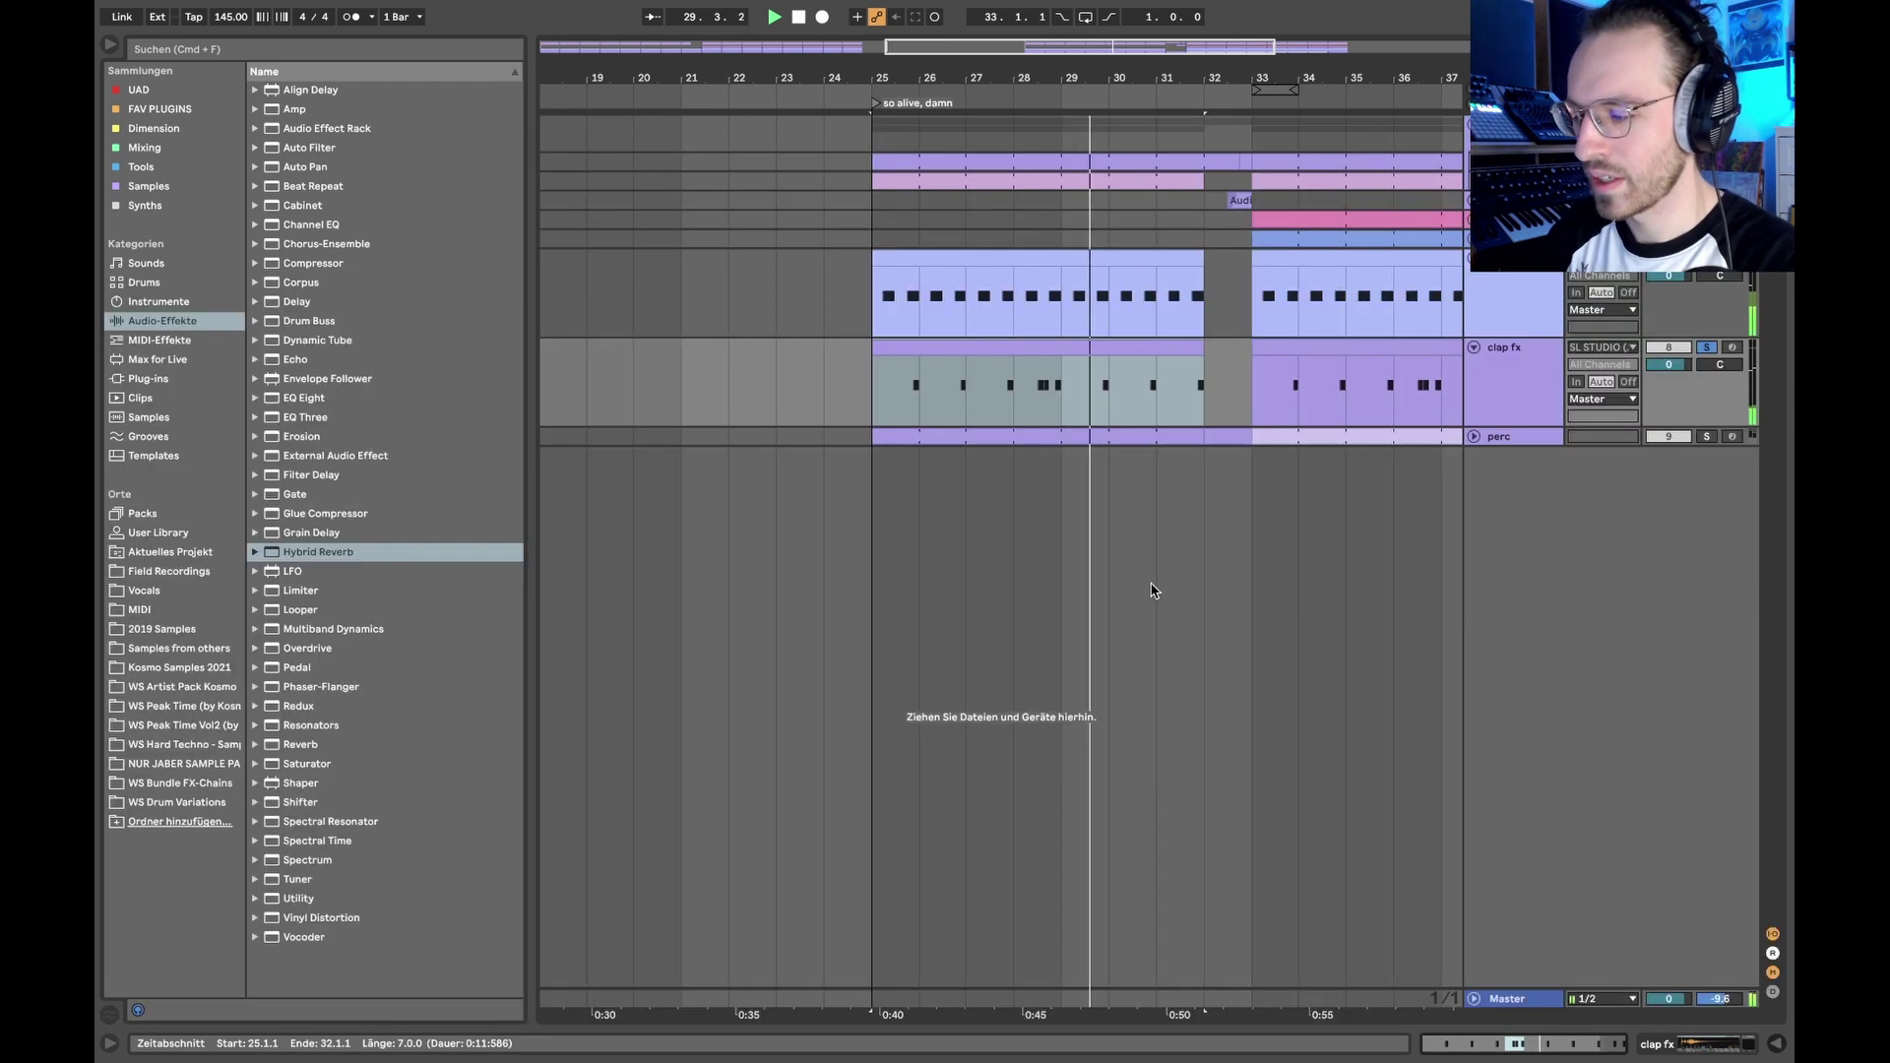
Step: Open the clap fx clip at bar 25 and add C3 notes at 1.1.3, 1.3.1 and 3.1.3
key(super+alt+l)
double_click(996, 375)
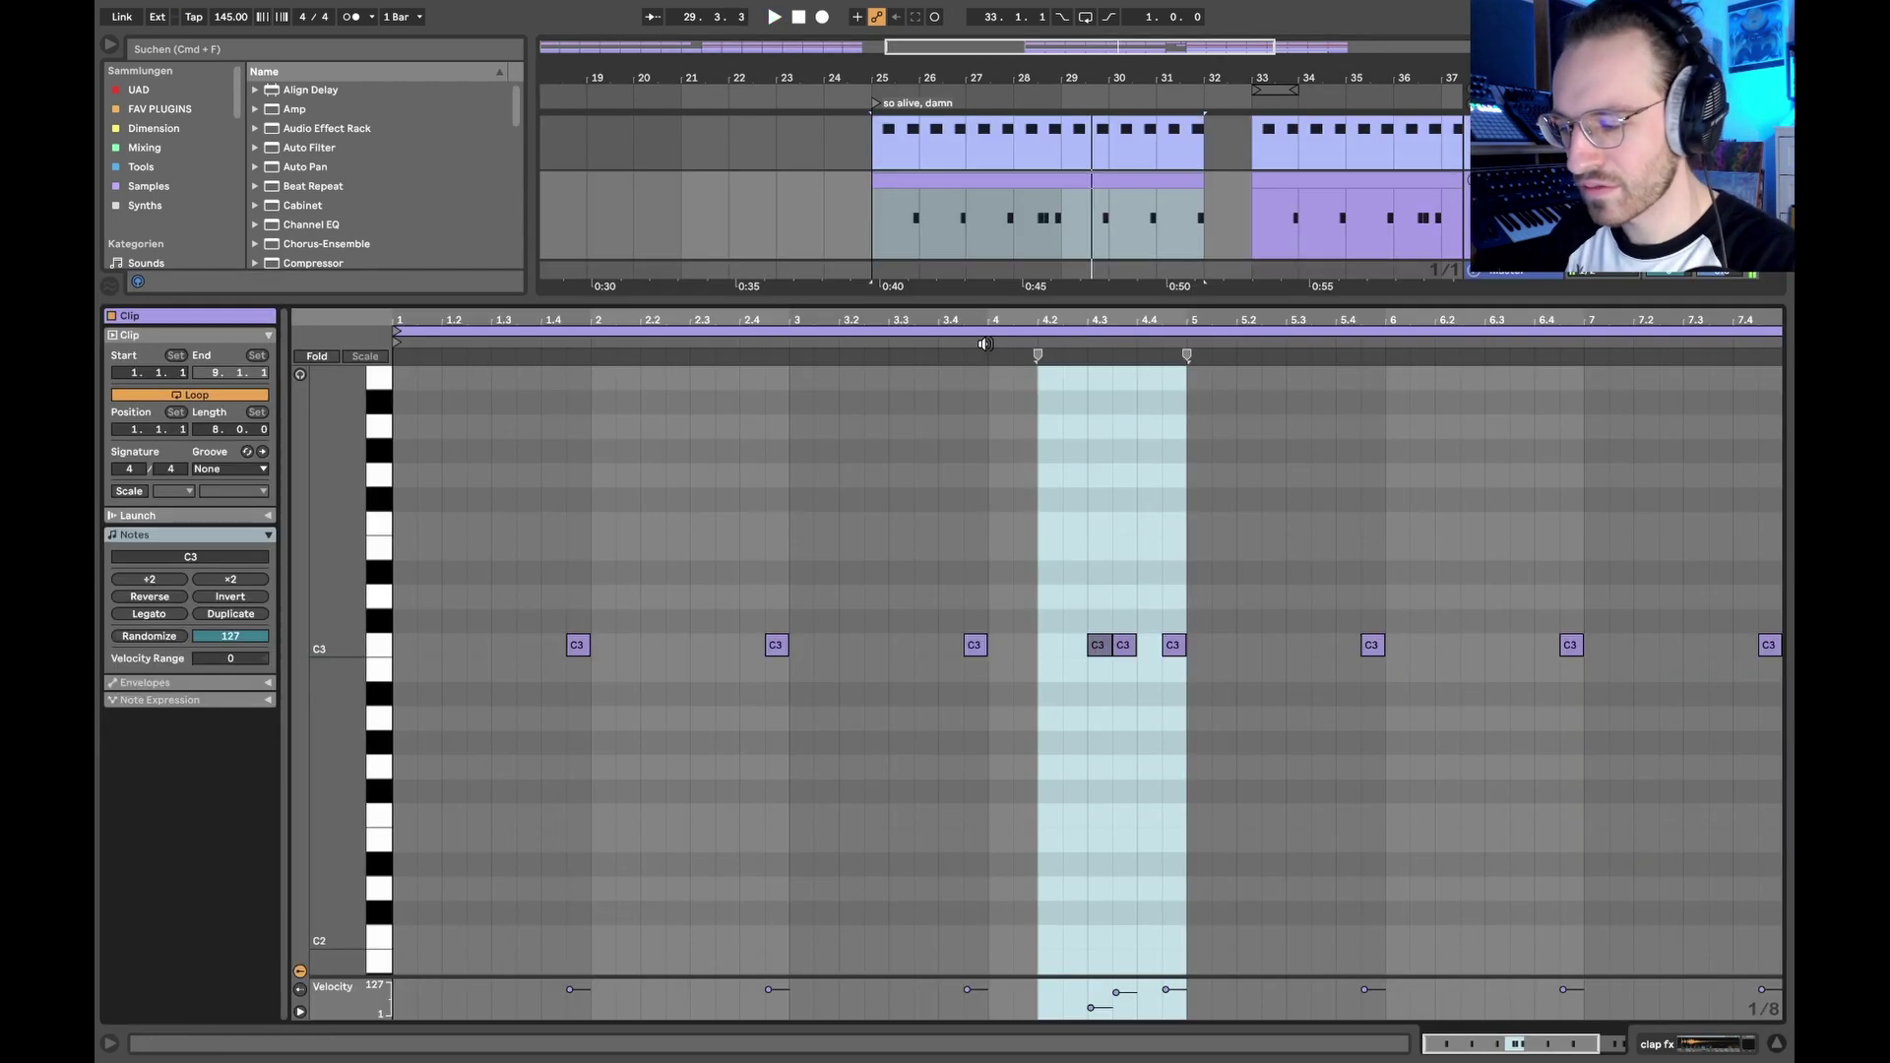
double_click(851, 646)
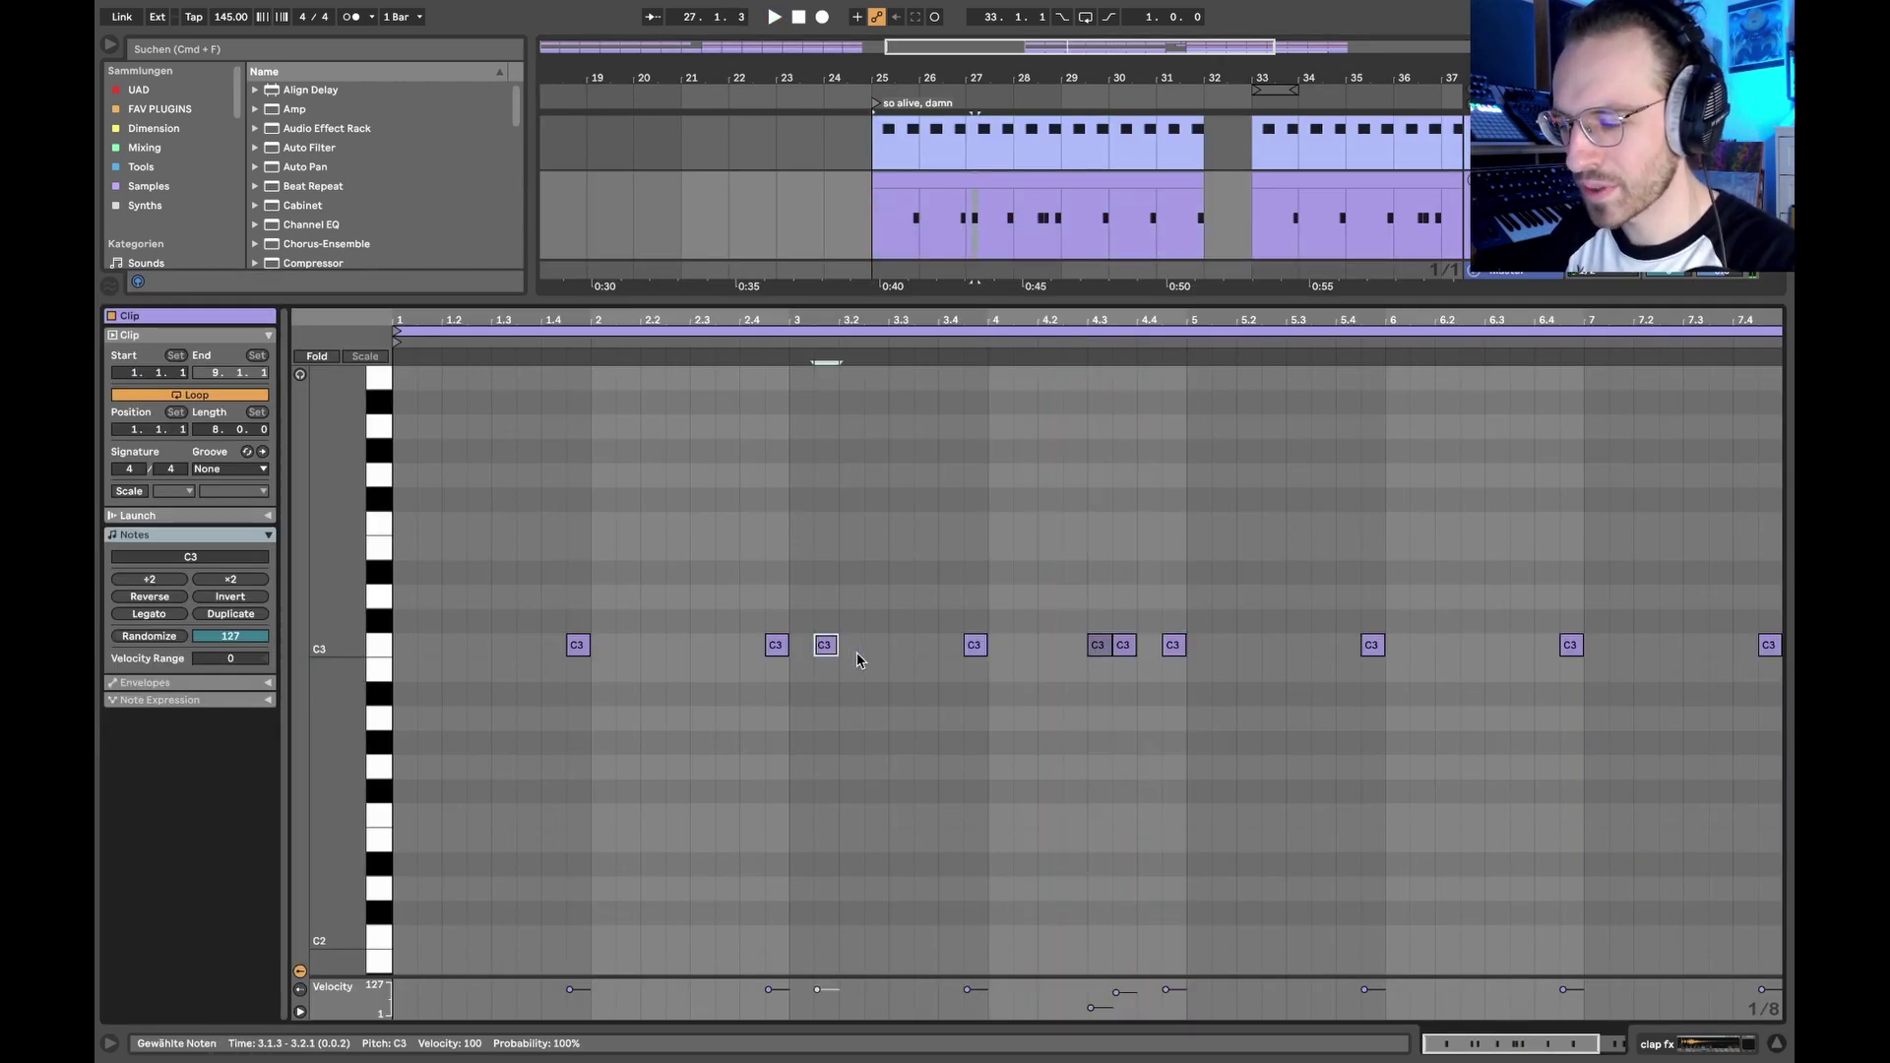
double_click(441, 643)
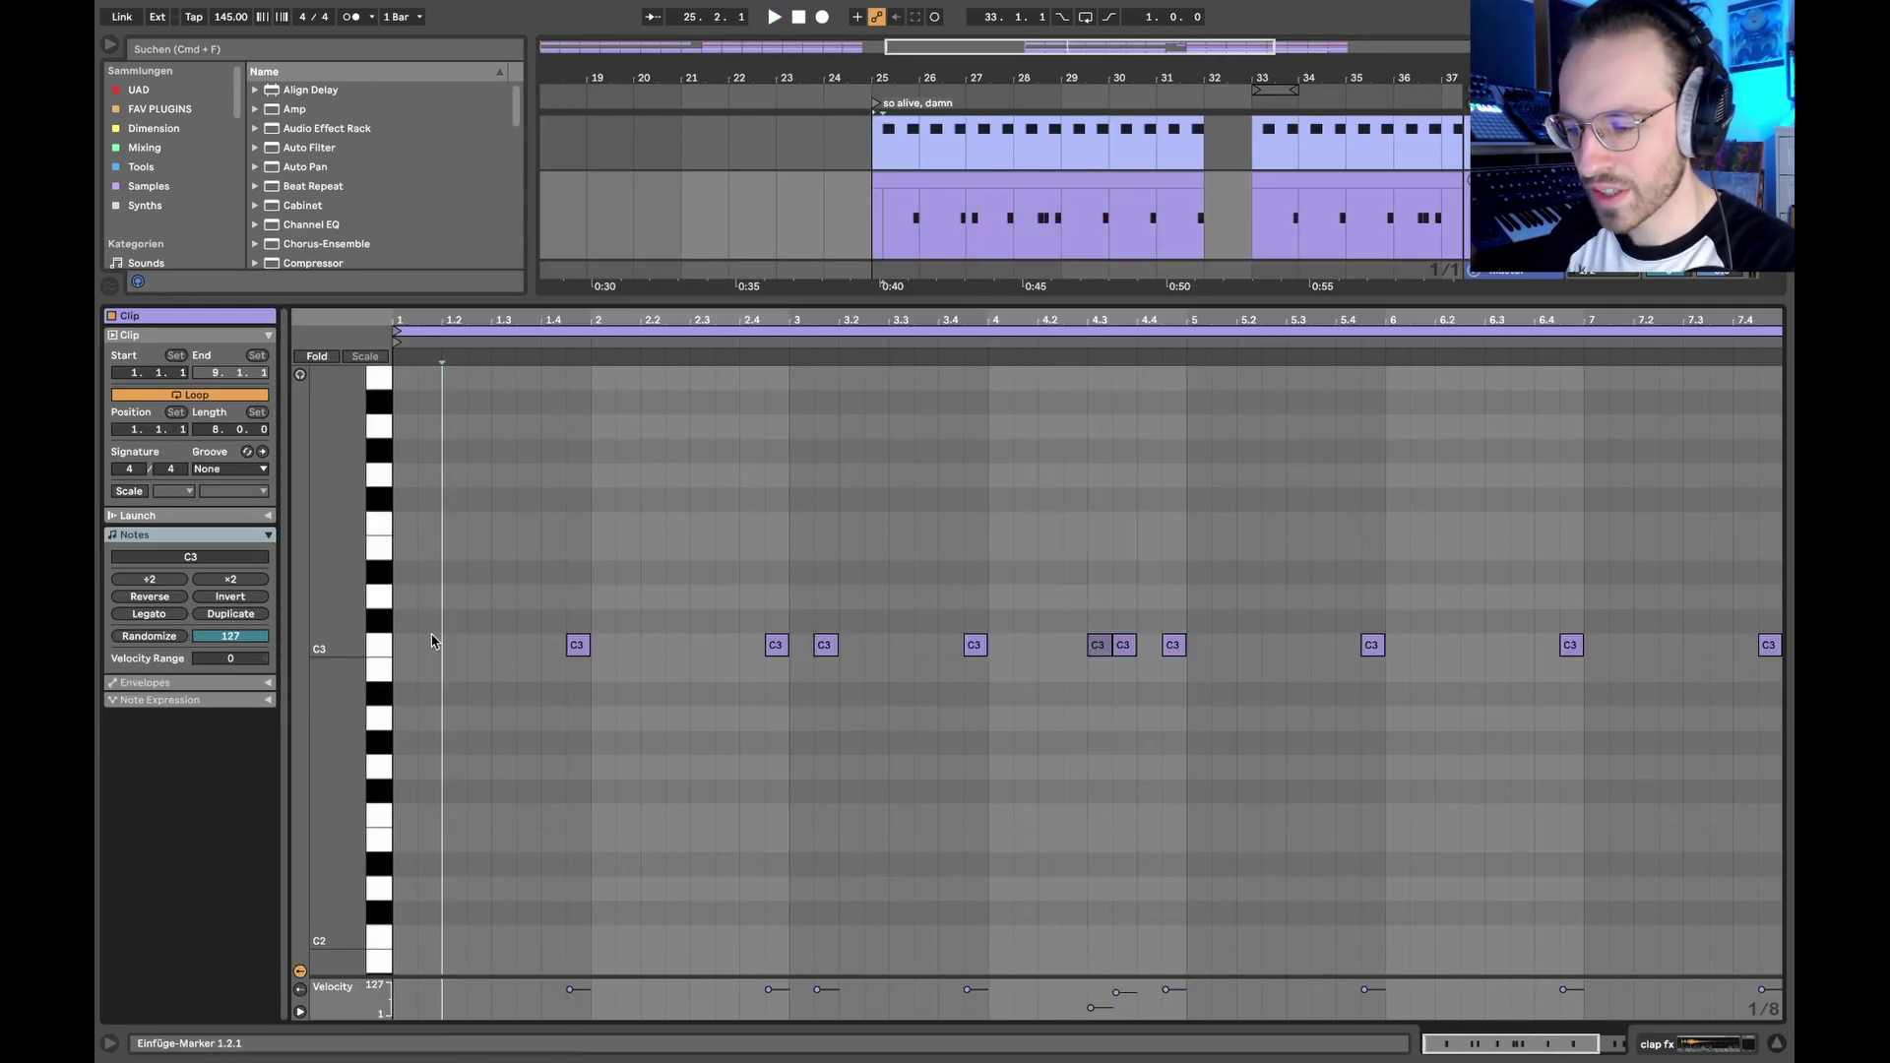
double_click(507, 645)
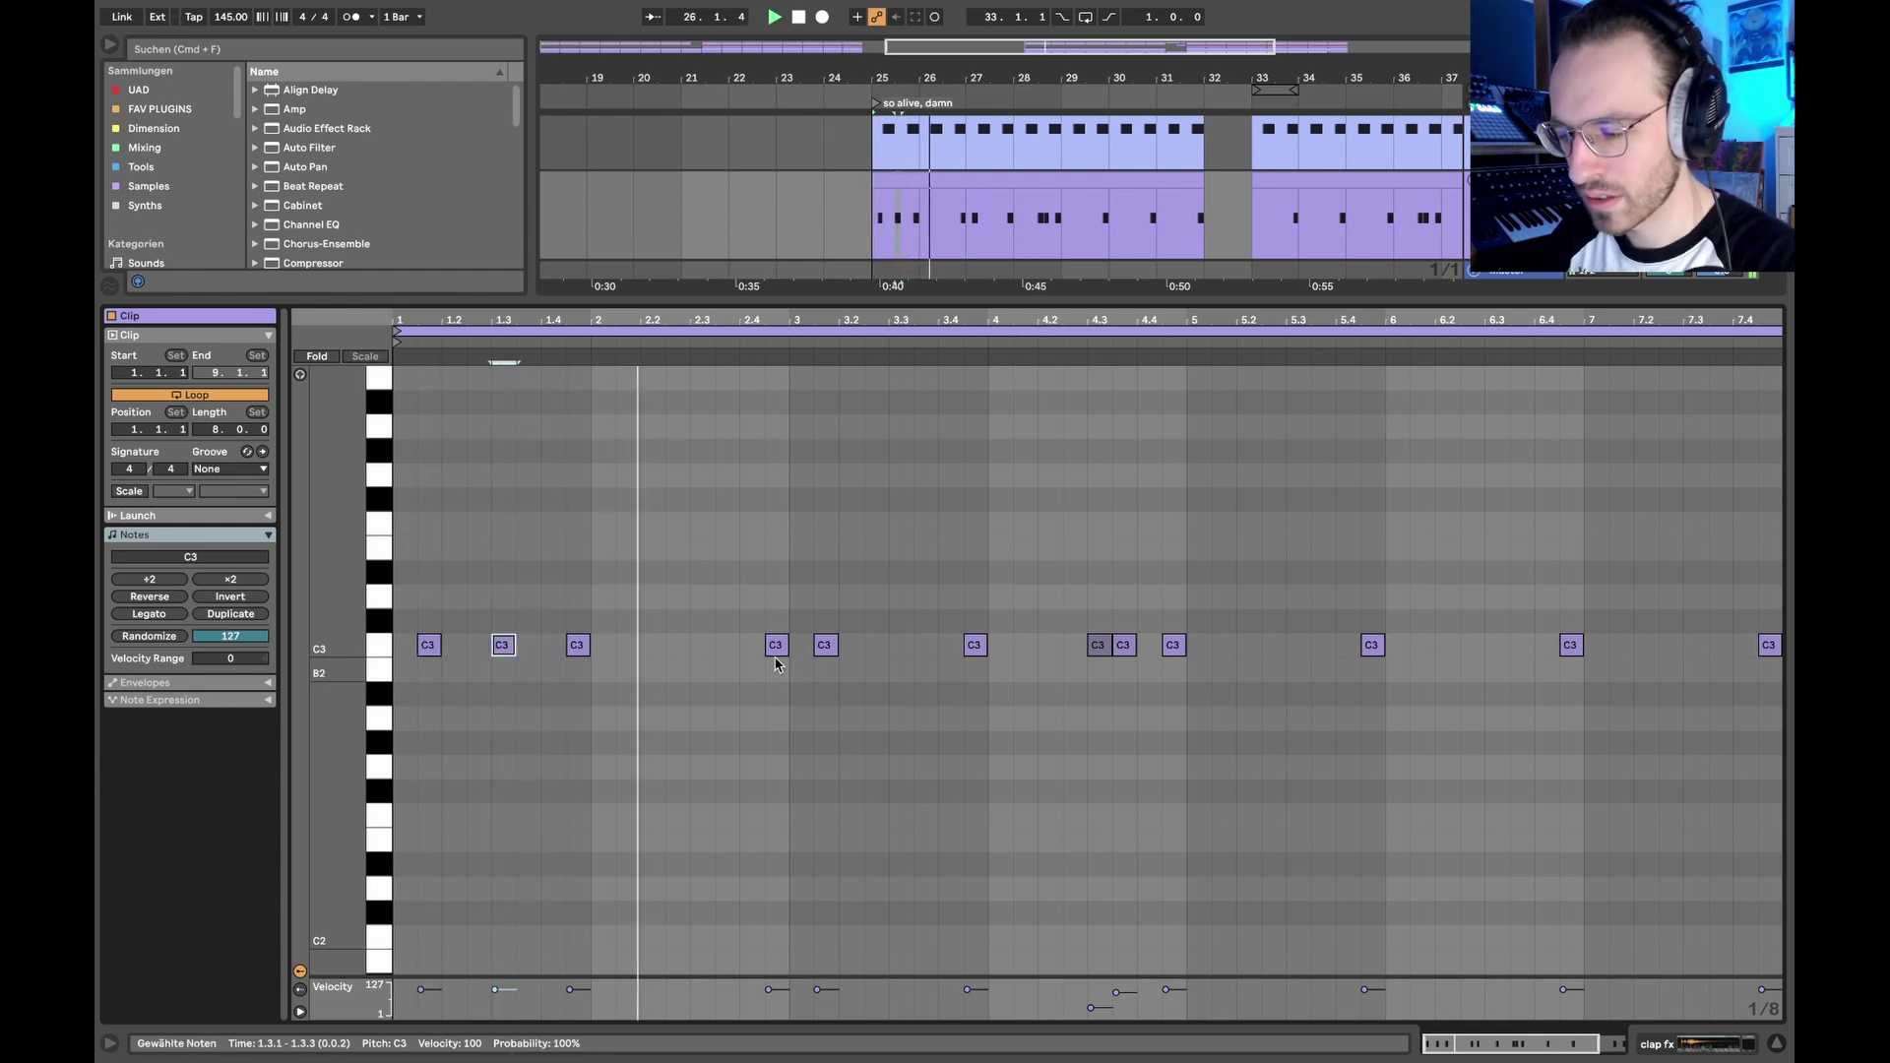
Step: Add a C3 note at 3.4.1, lengthen it to end at 3.4.3, and stop playback
scroll(928, 680, up, 3)
double_click(1016, 645)
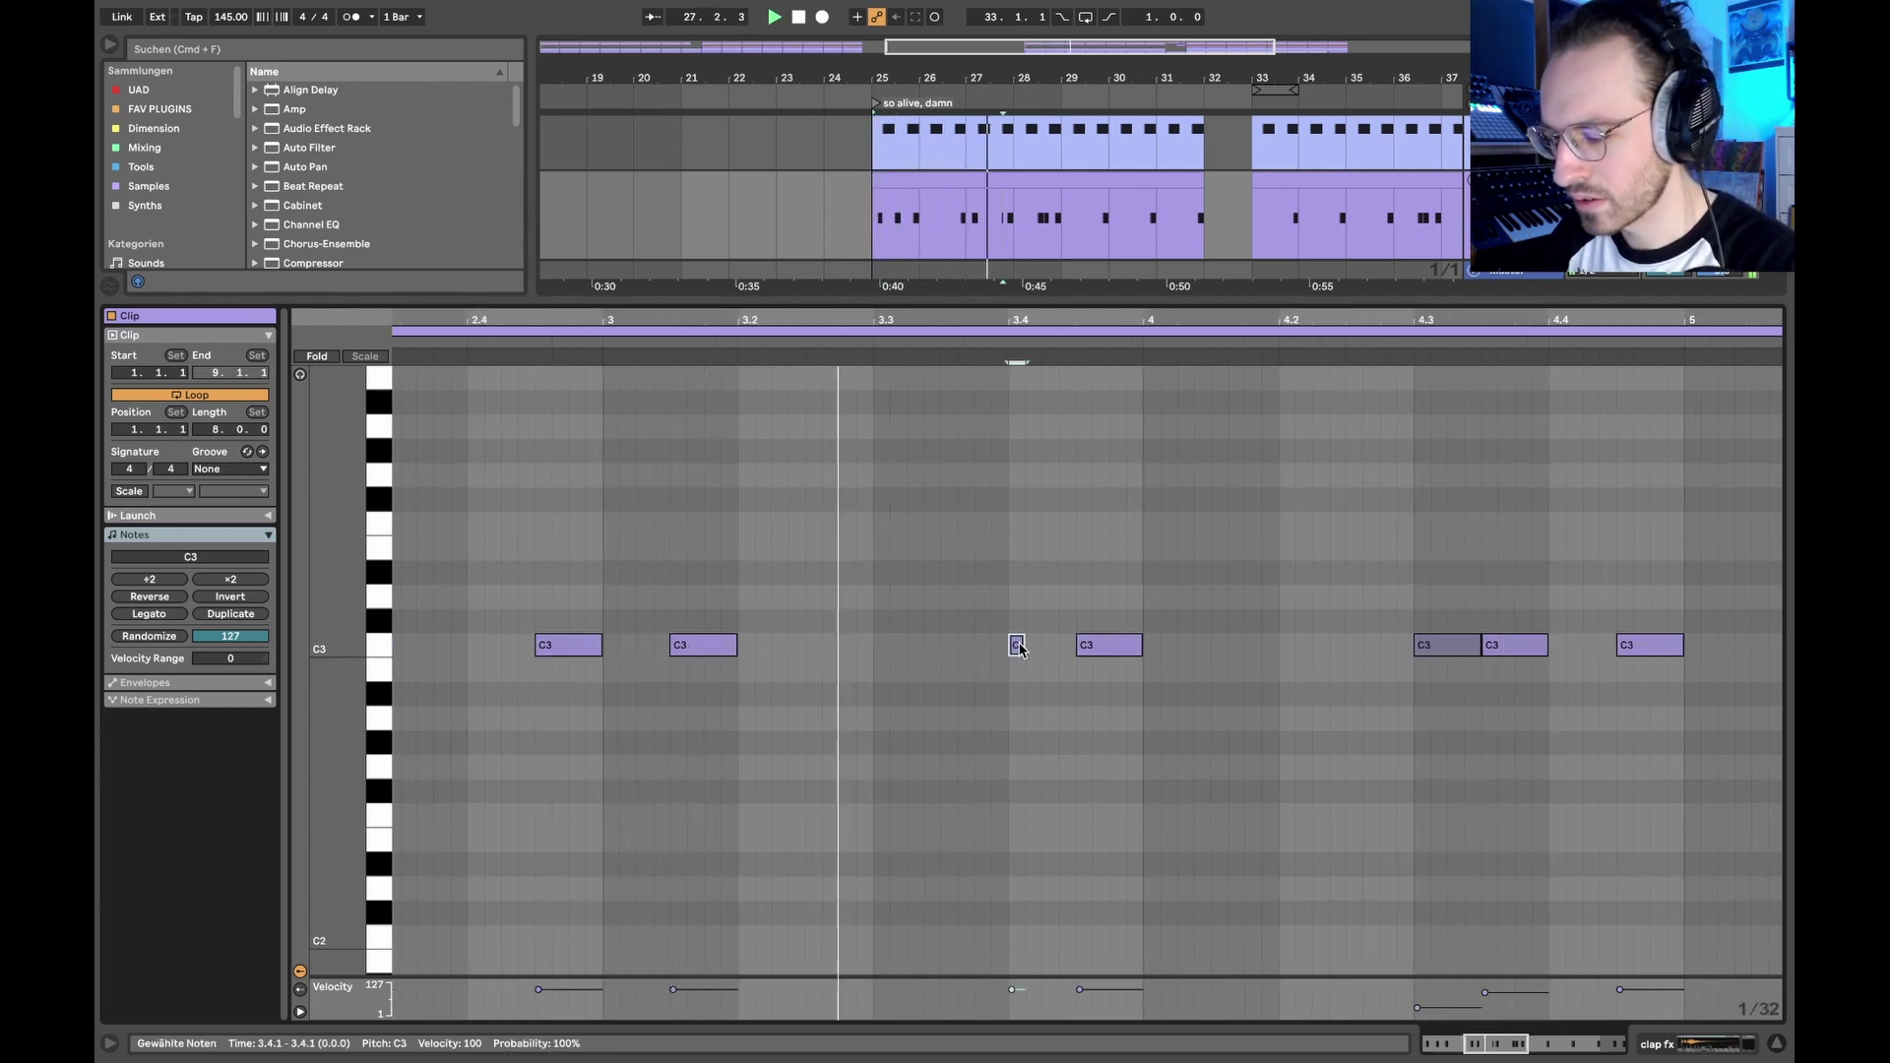
drag(1024, 645, 1058, 652)
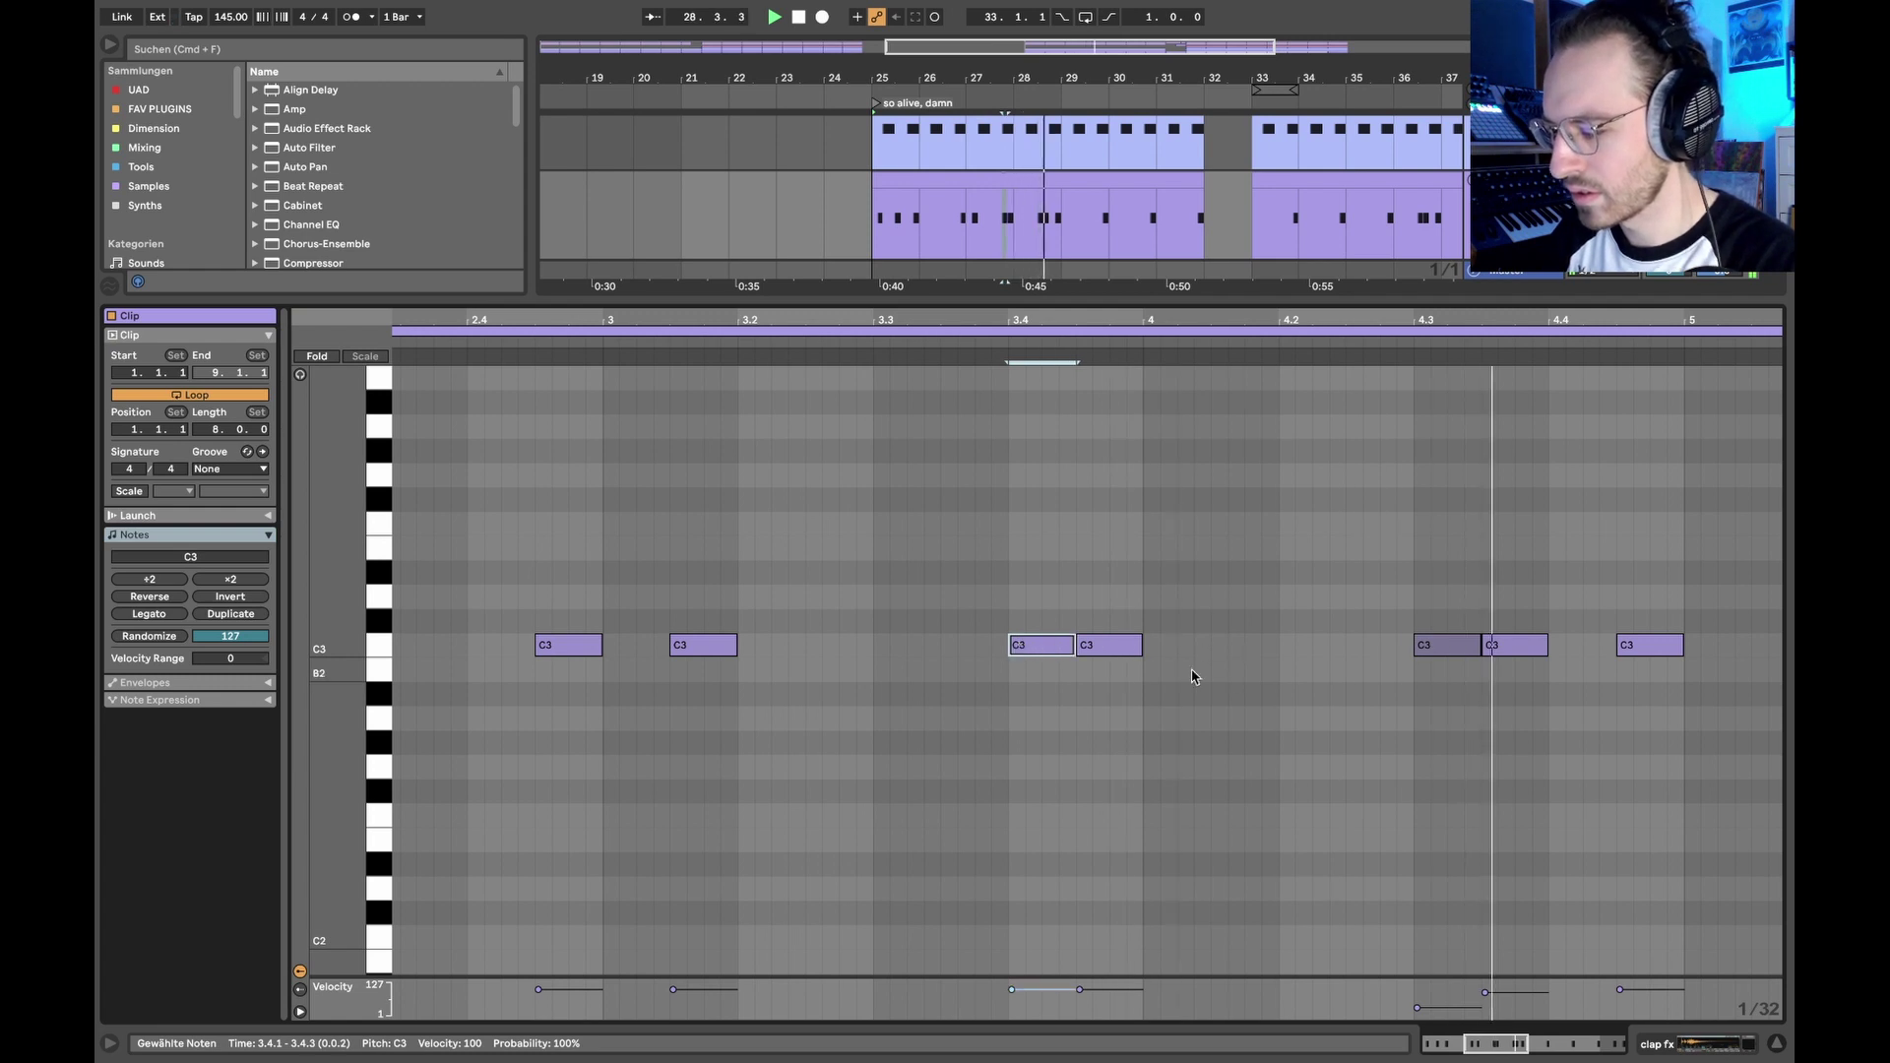
scroll(1167, 704, down, 5)
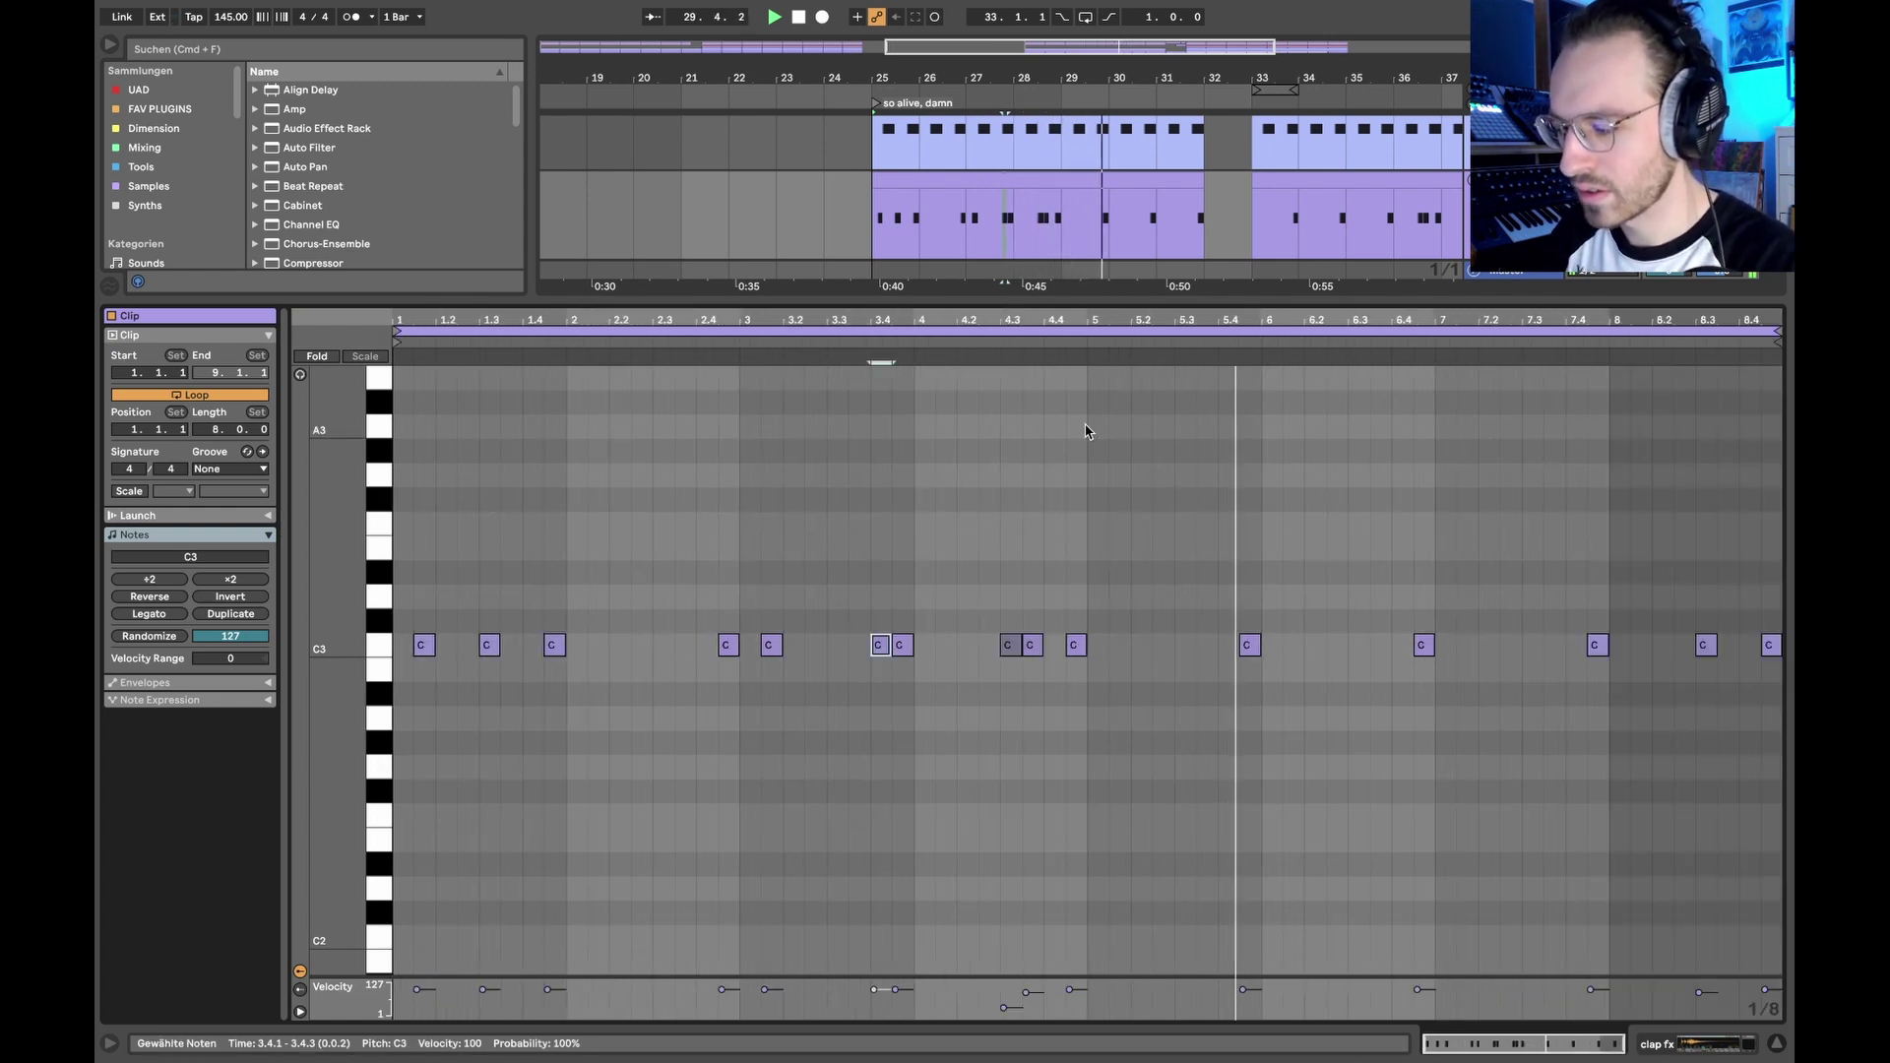
key(space)
Step: Select bars 25 to 29 of the clap fx clip and set the note editor grid to 1/16
drag(1063, 219, 886, 221)
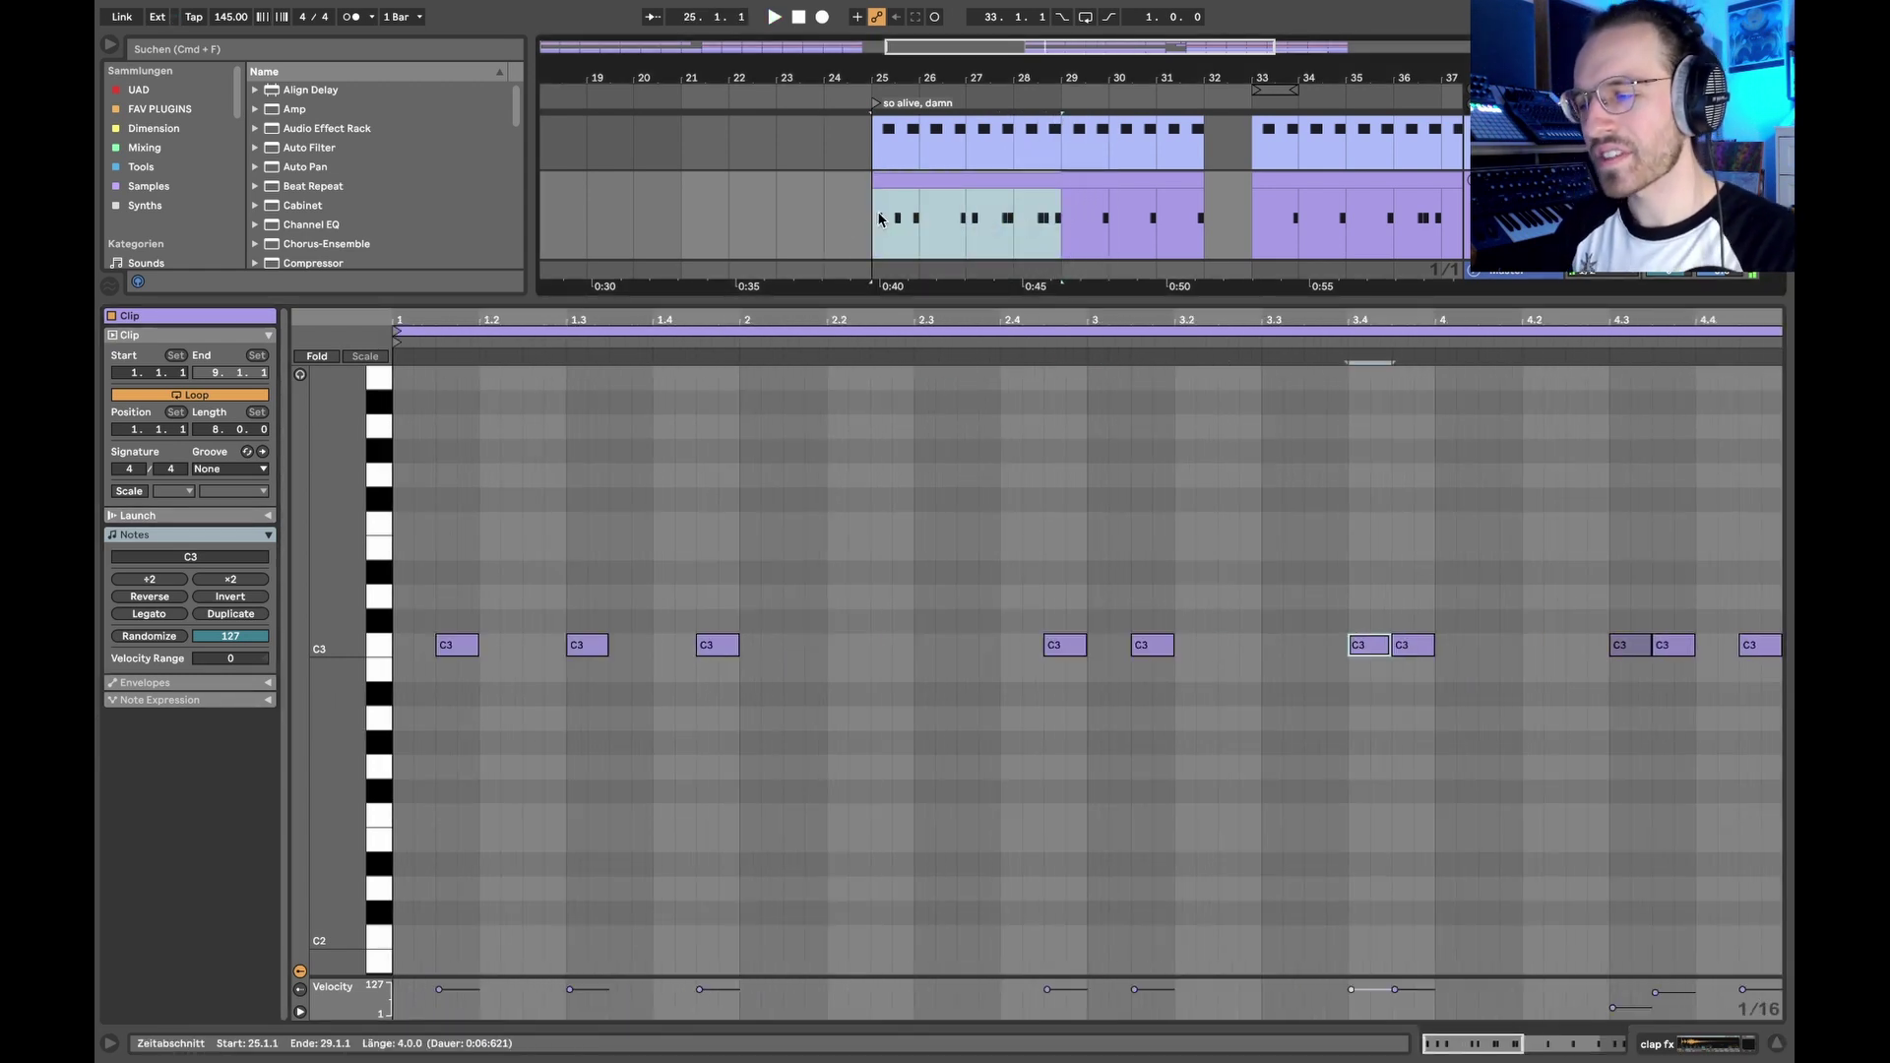
scroll(881, 571, down, 3)
right_click(879, 571)
click(1015, 871)
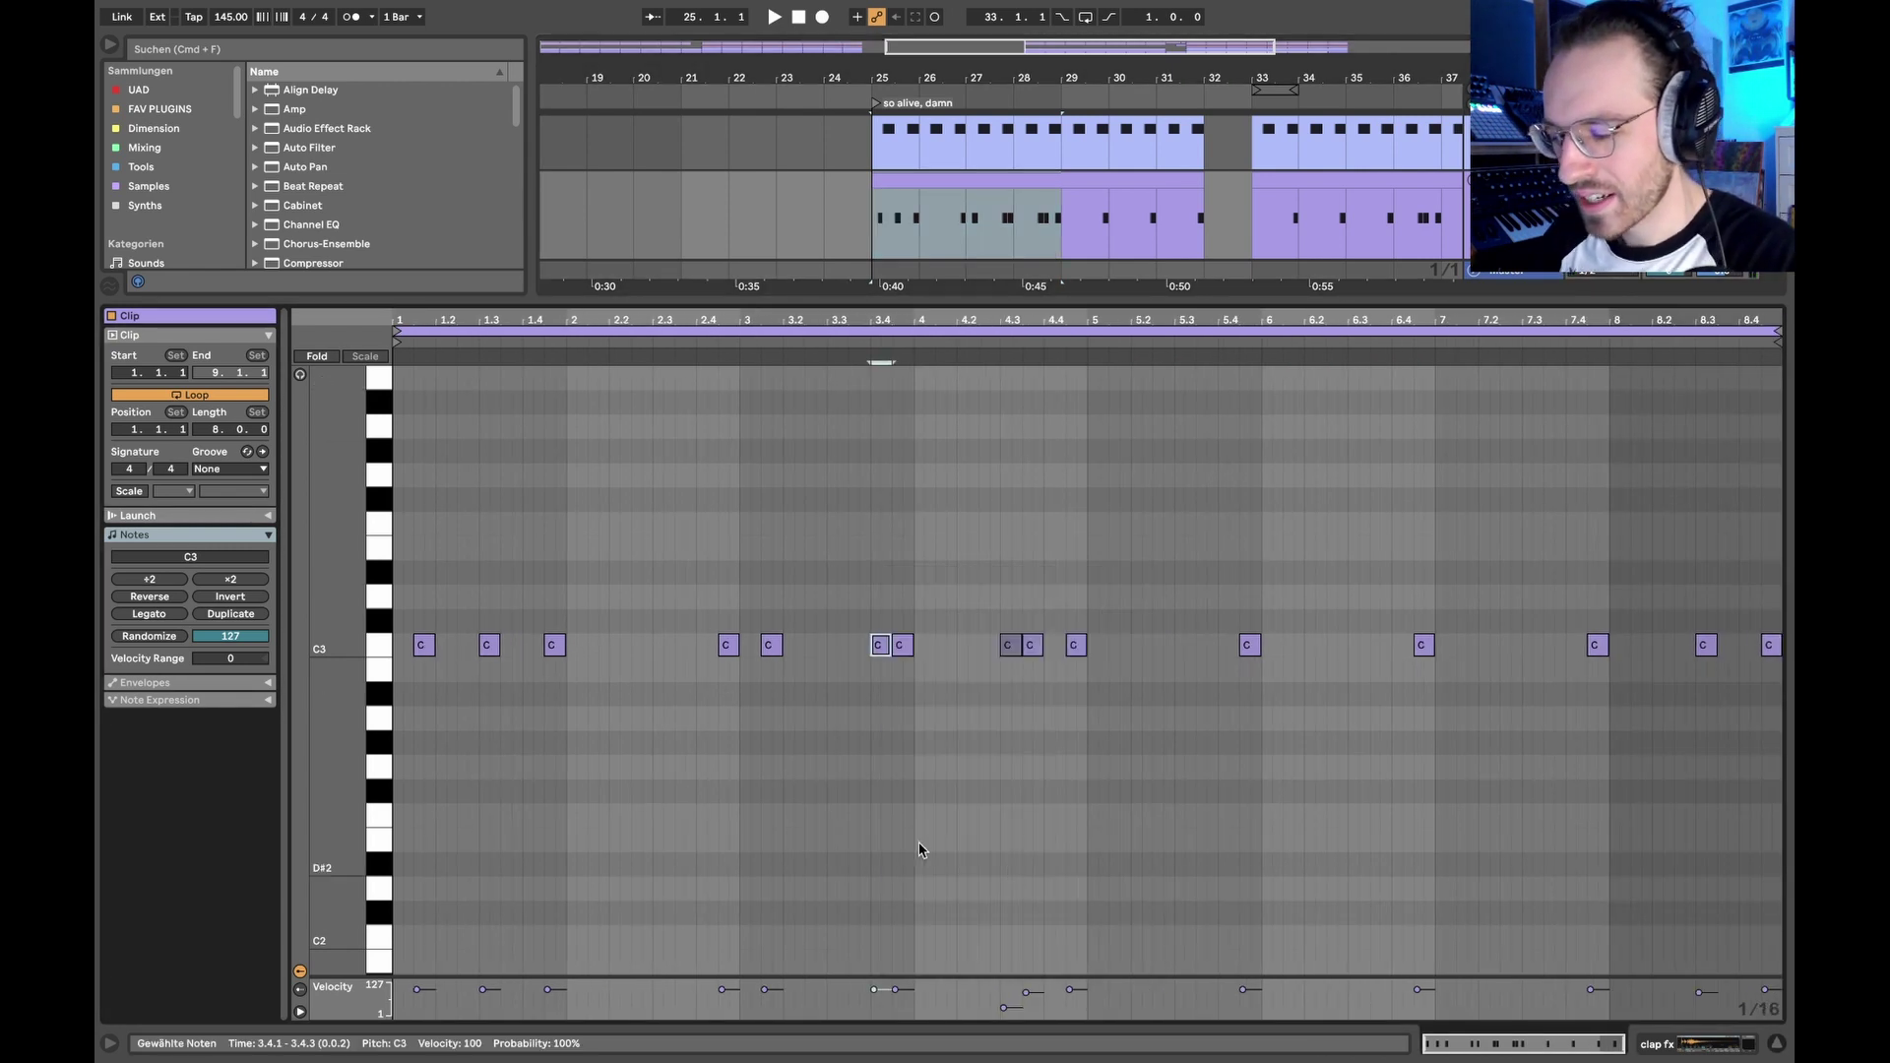
Step: Select the whole clap fx clip at bar 25 and play its new rhythm from there
click(949, 178)
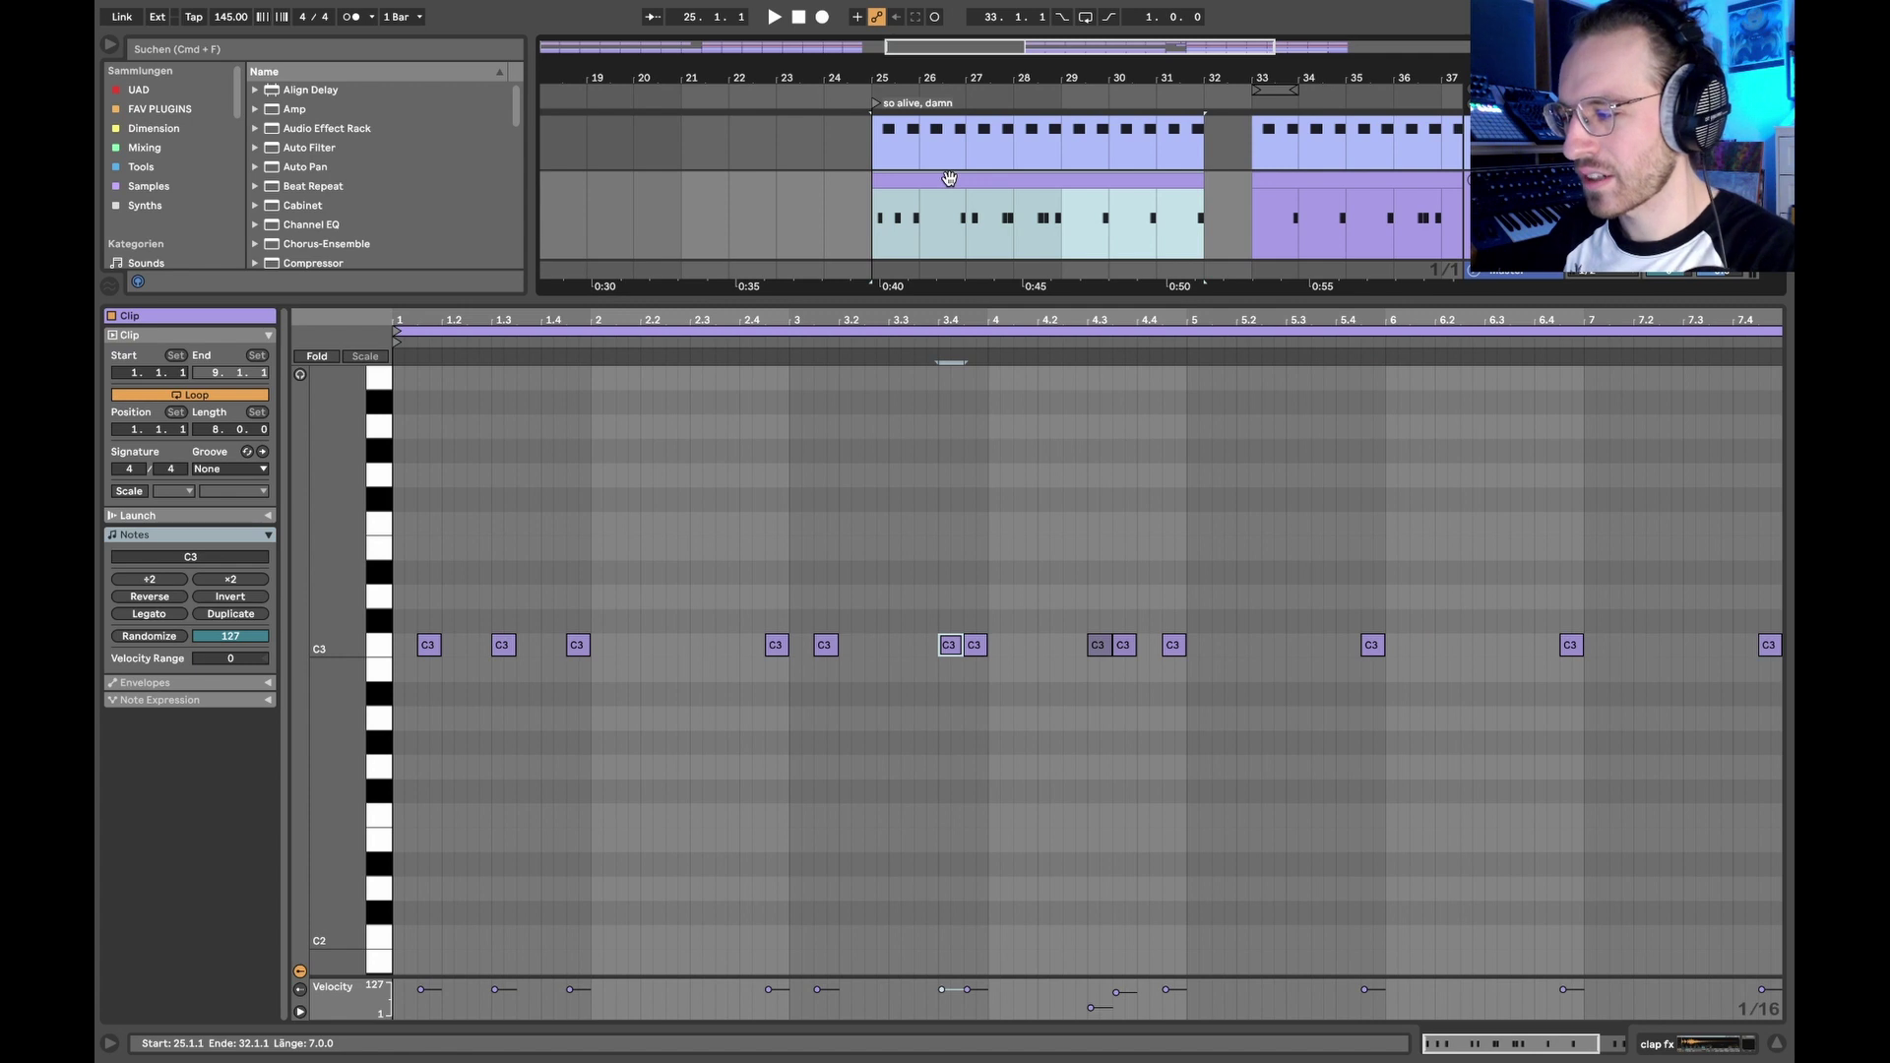
key(space)
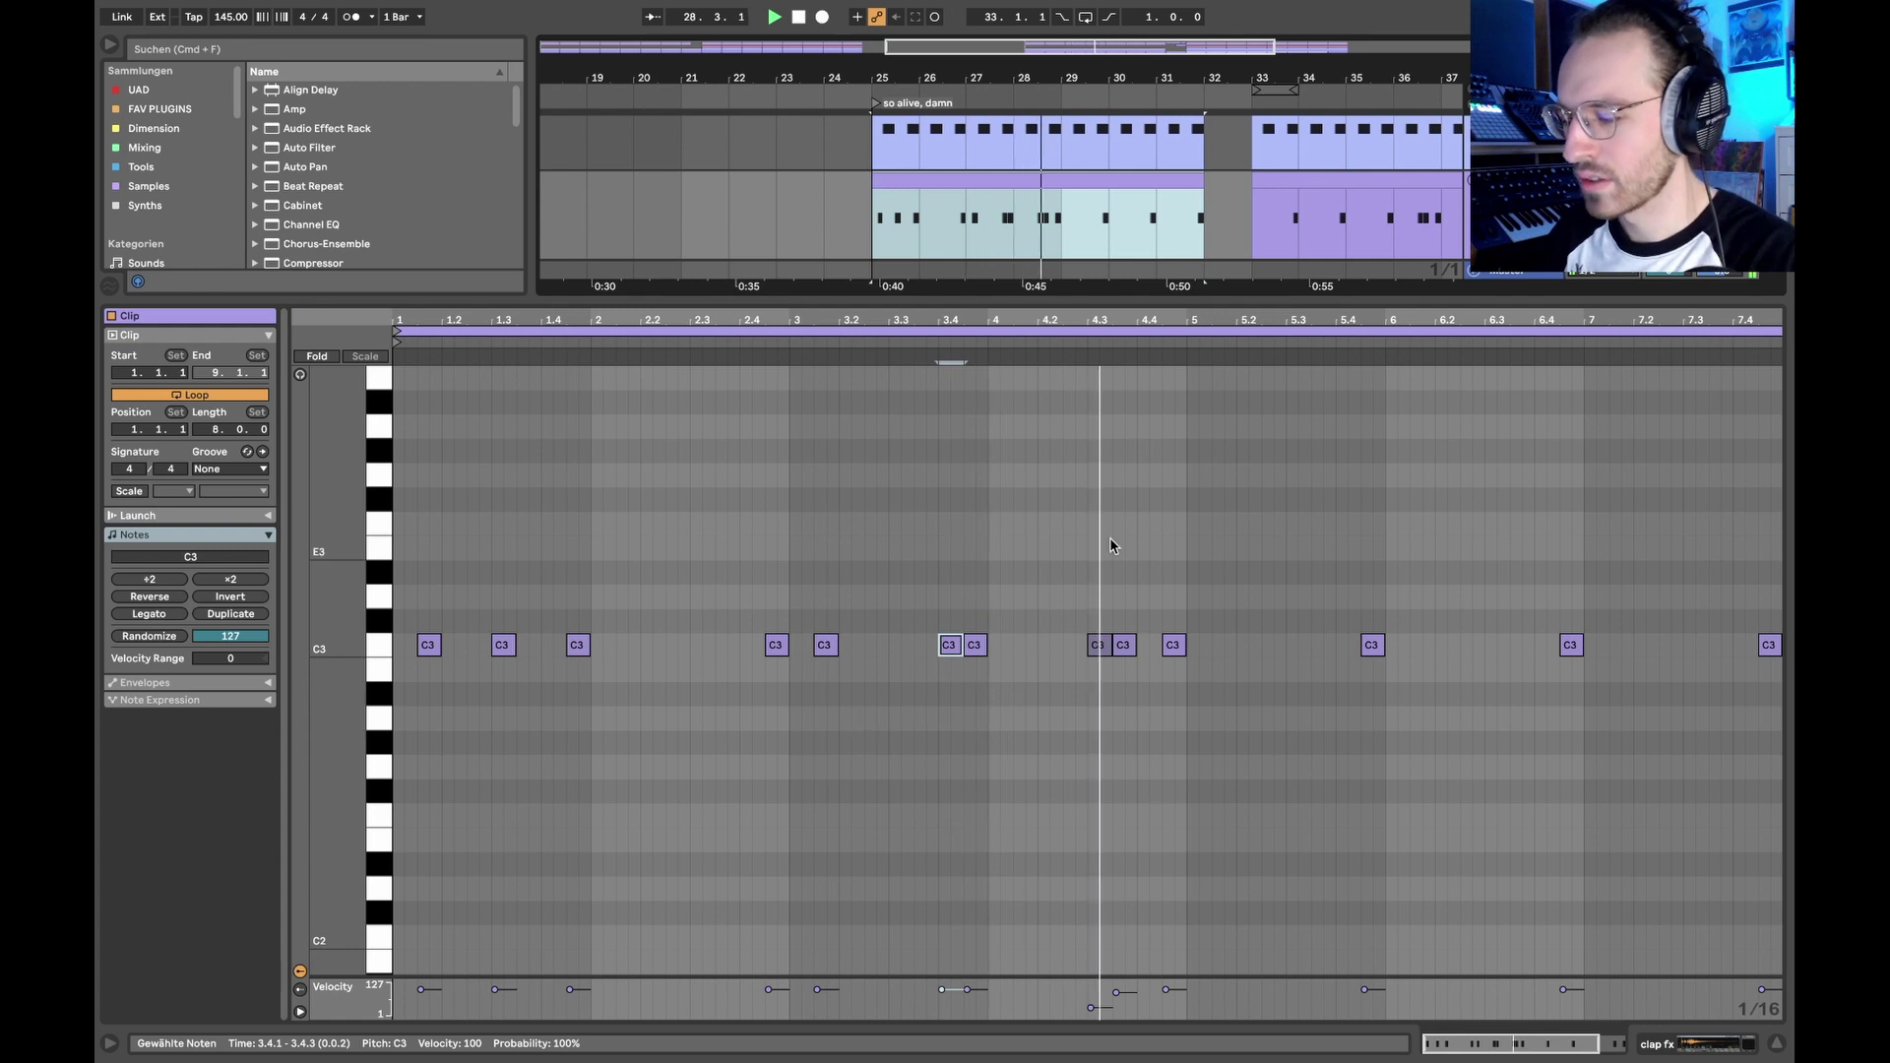
key(space)
Step: Copy the varied clap fx clip to bar 33, replacing the pattern there, and extend it to bar 41
click(992, 197)
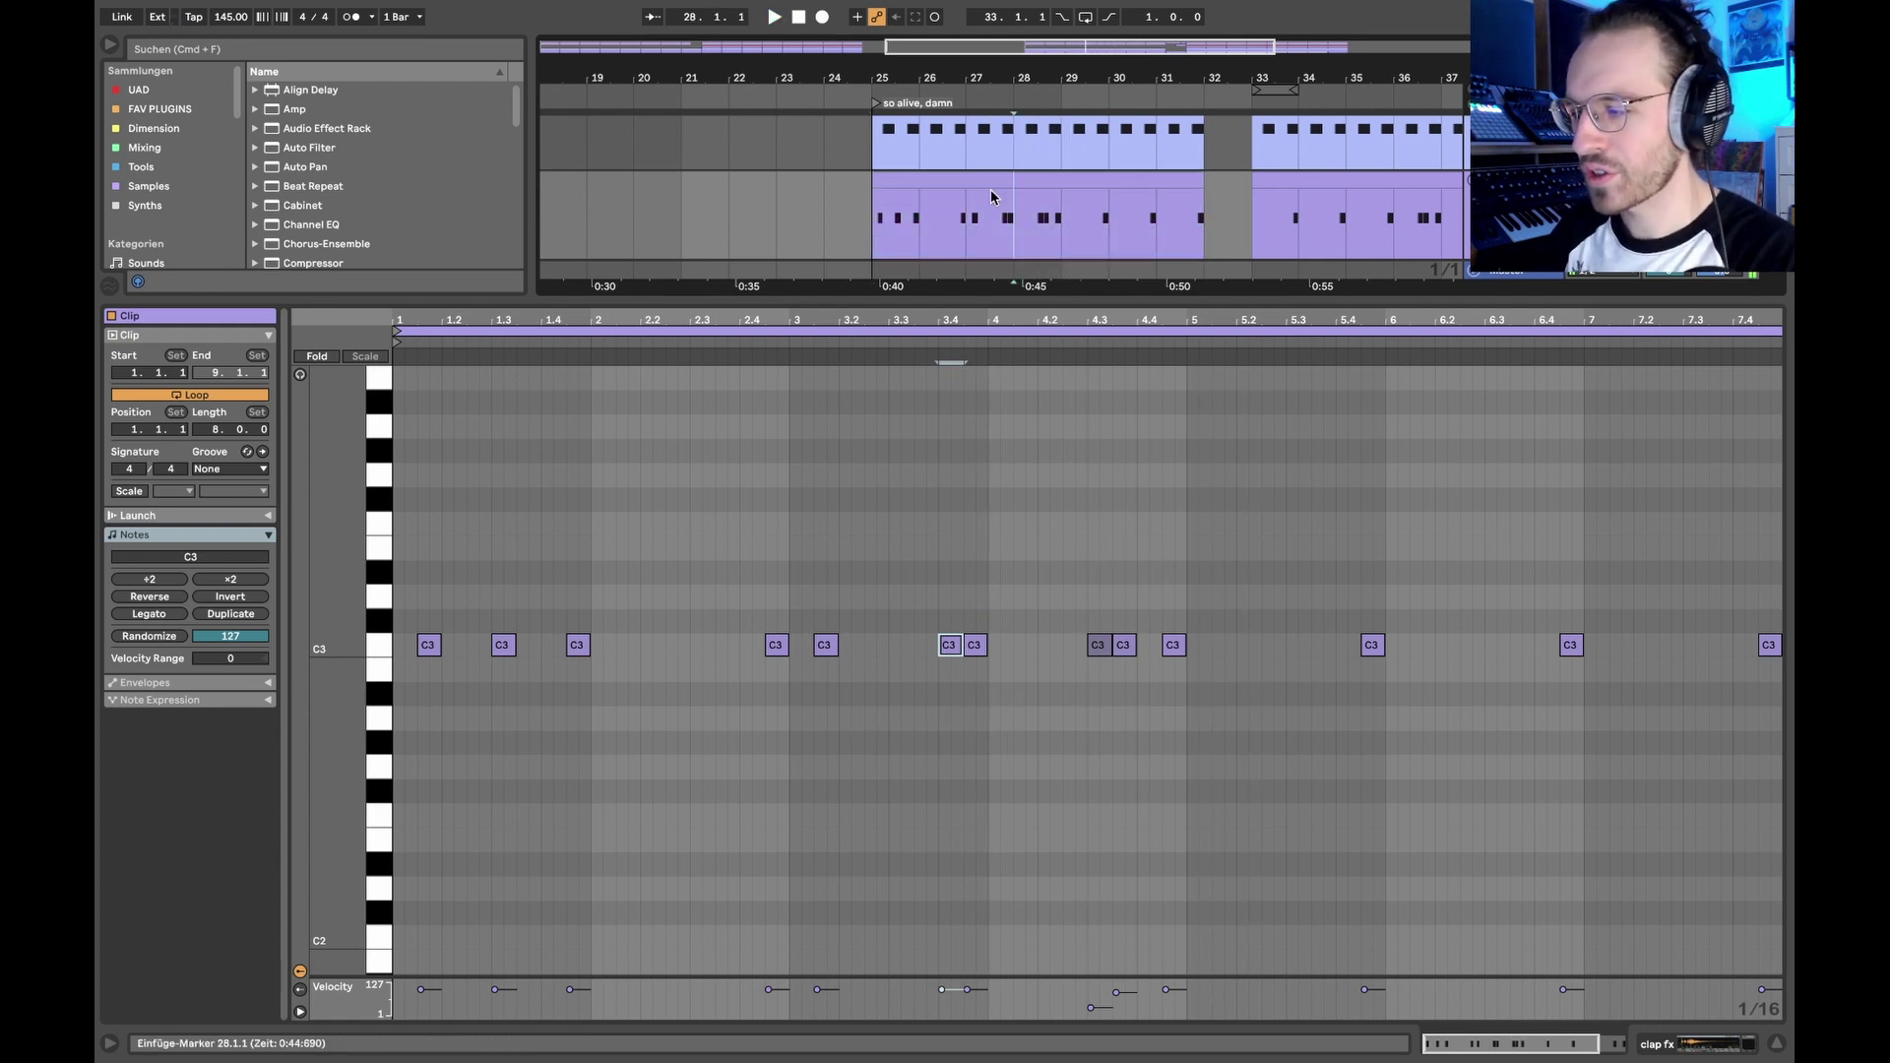
scroll(992, 197, down, 5)
click(1158, 181)
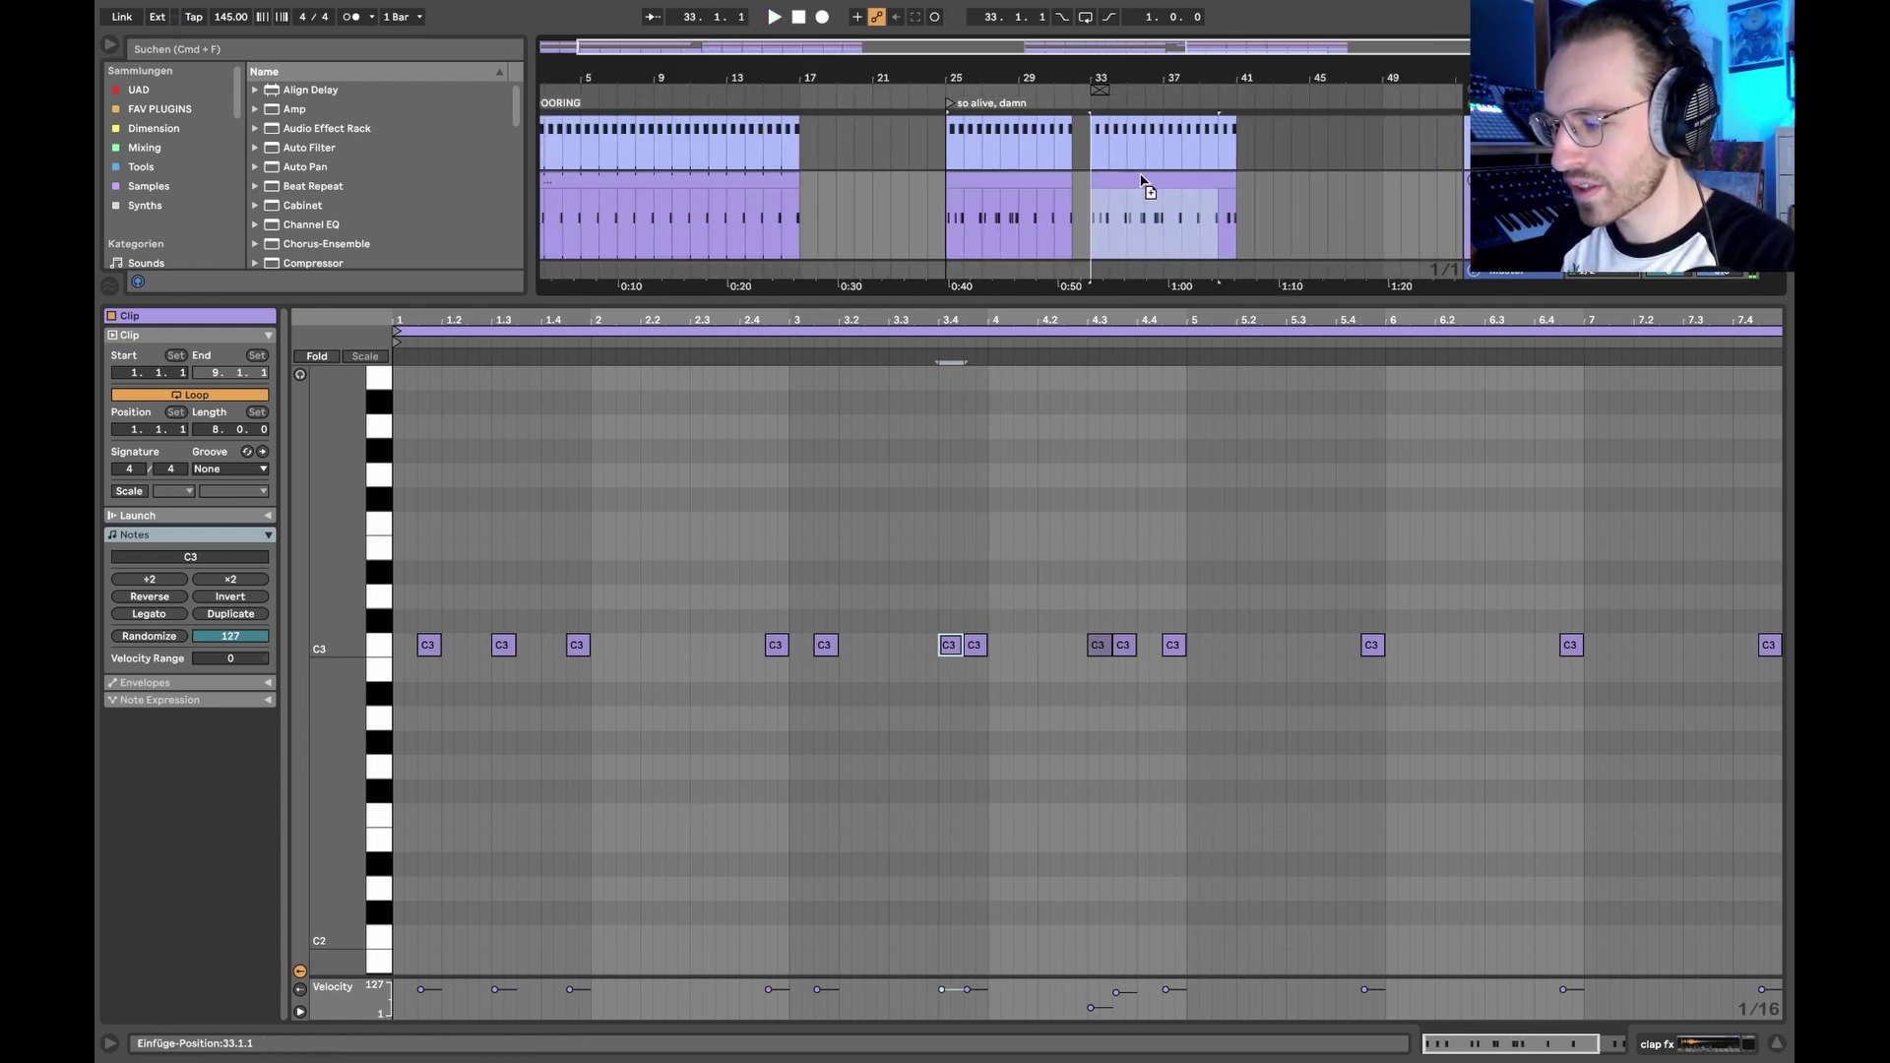
click(1141, 177)
click(1203, 176)
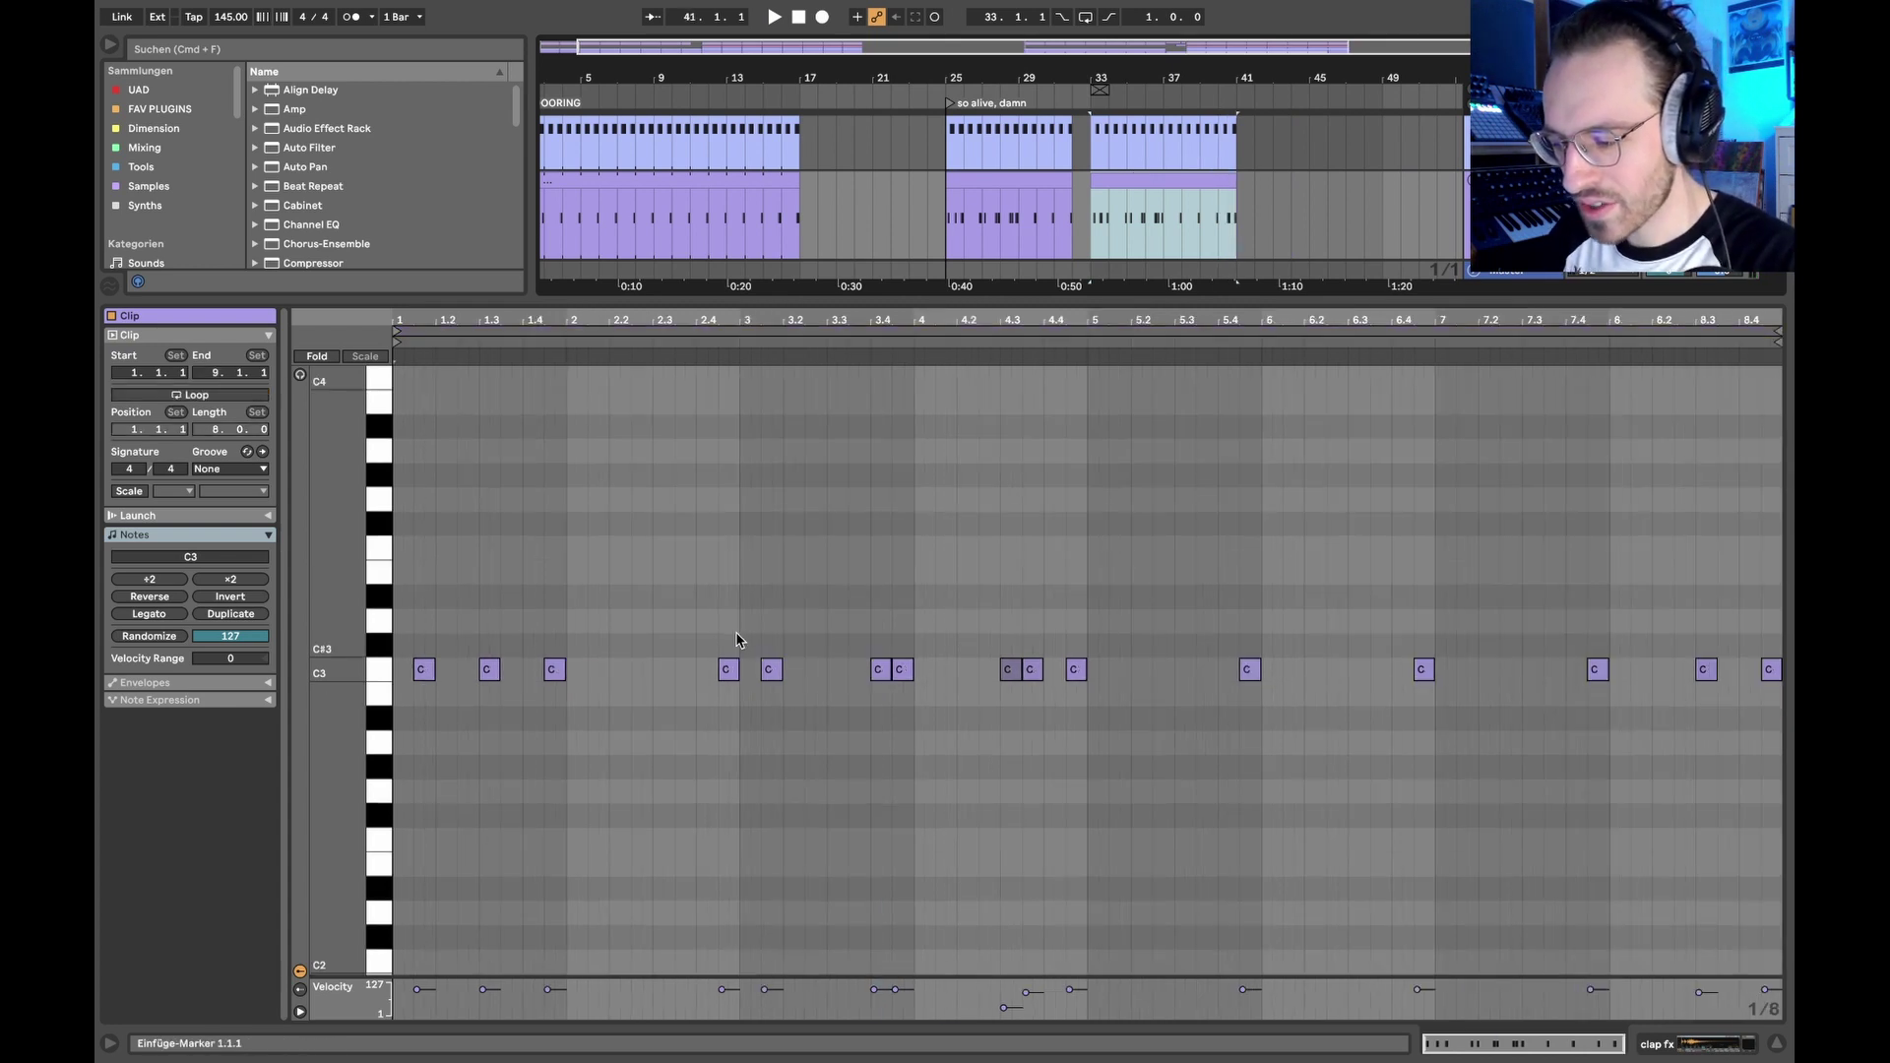
Step: Play the copied clip from bar 33 and try removing its C3 note at 3.4.1
drag(736, 640, 468, 721)
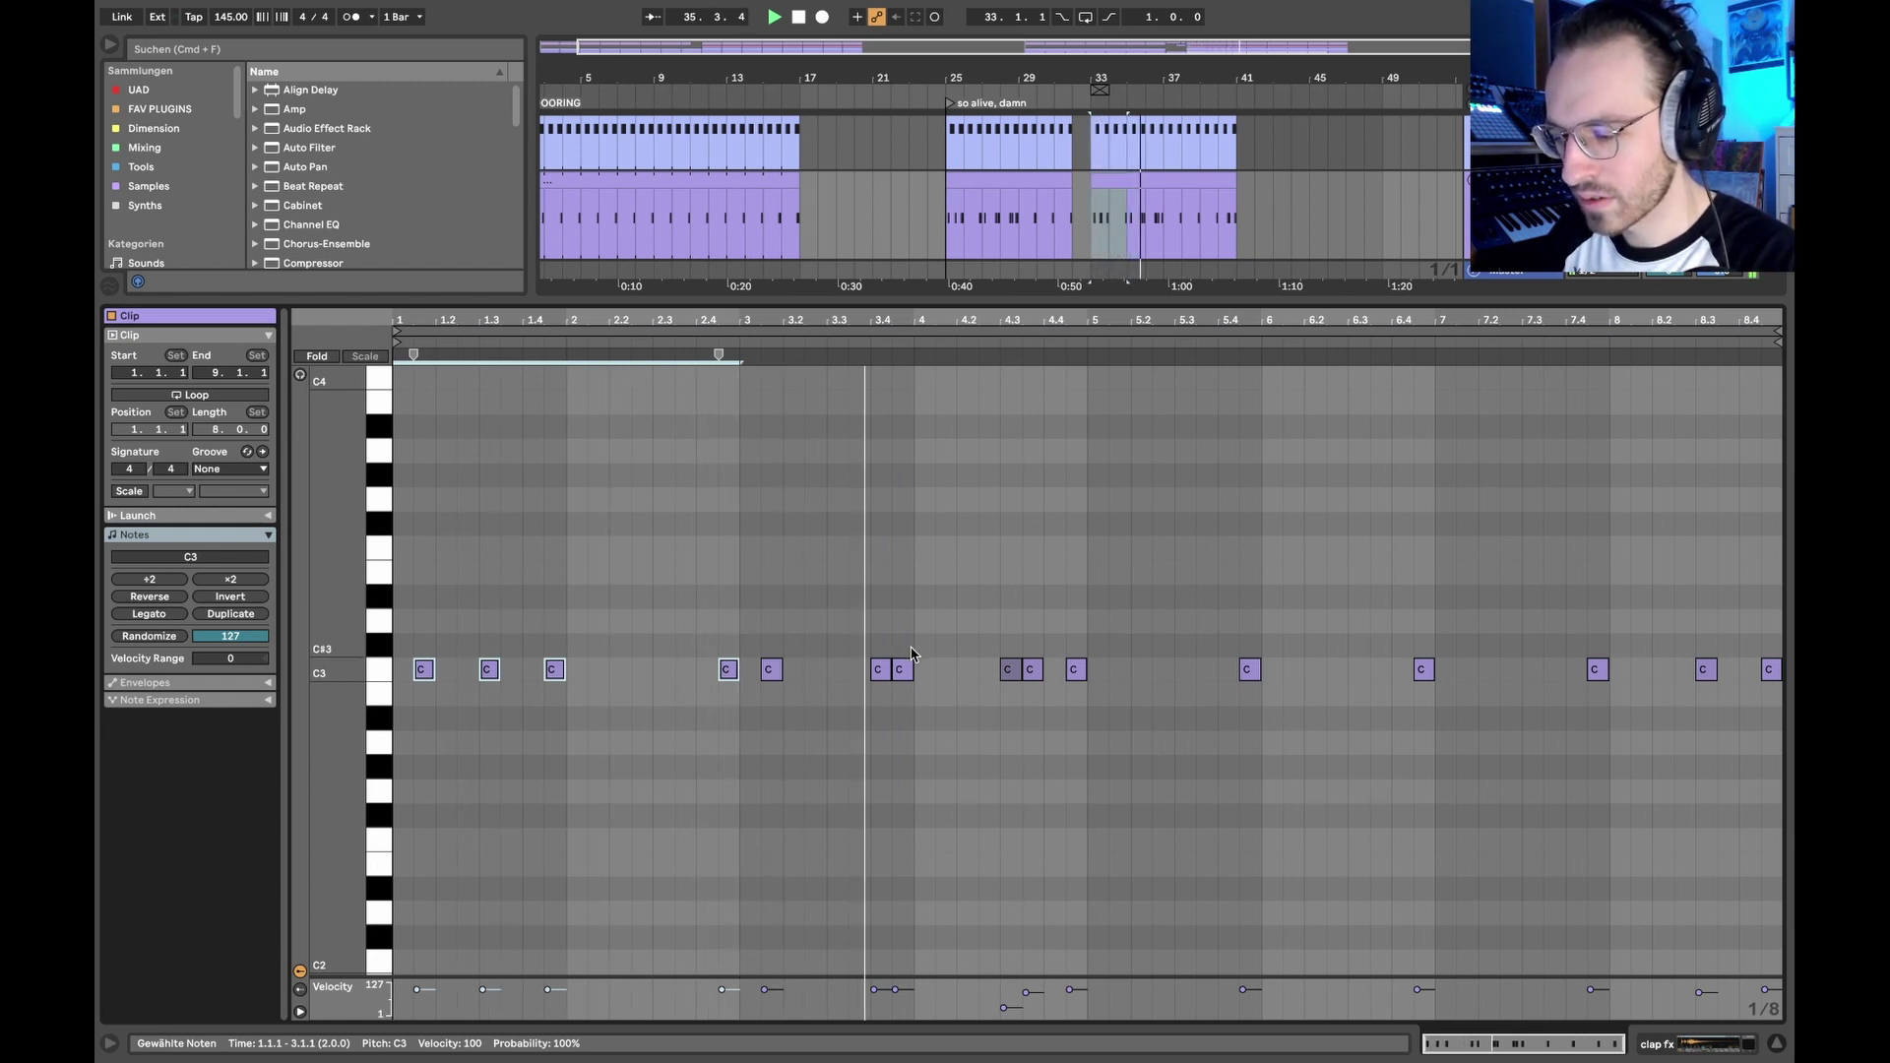
key(space)
double_click(881, 671)
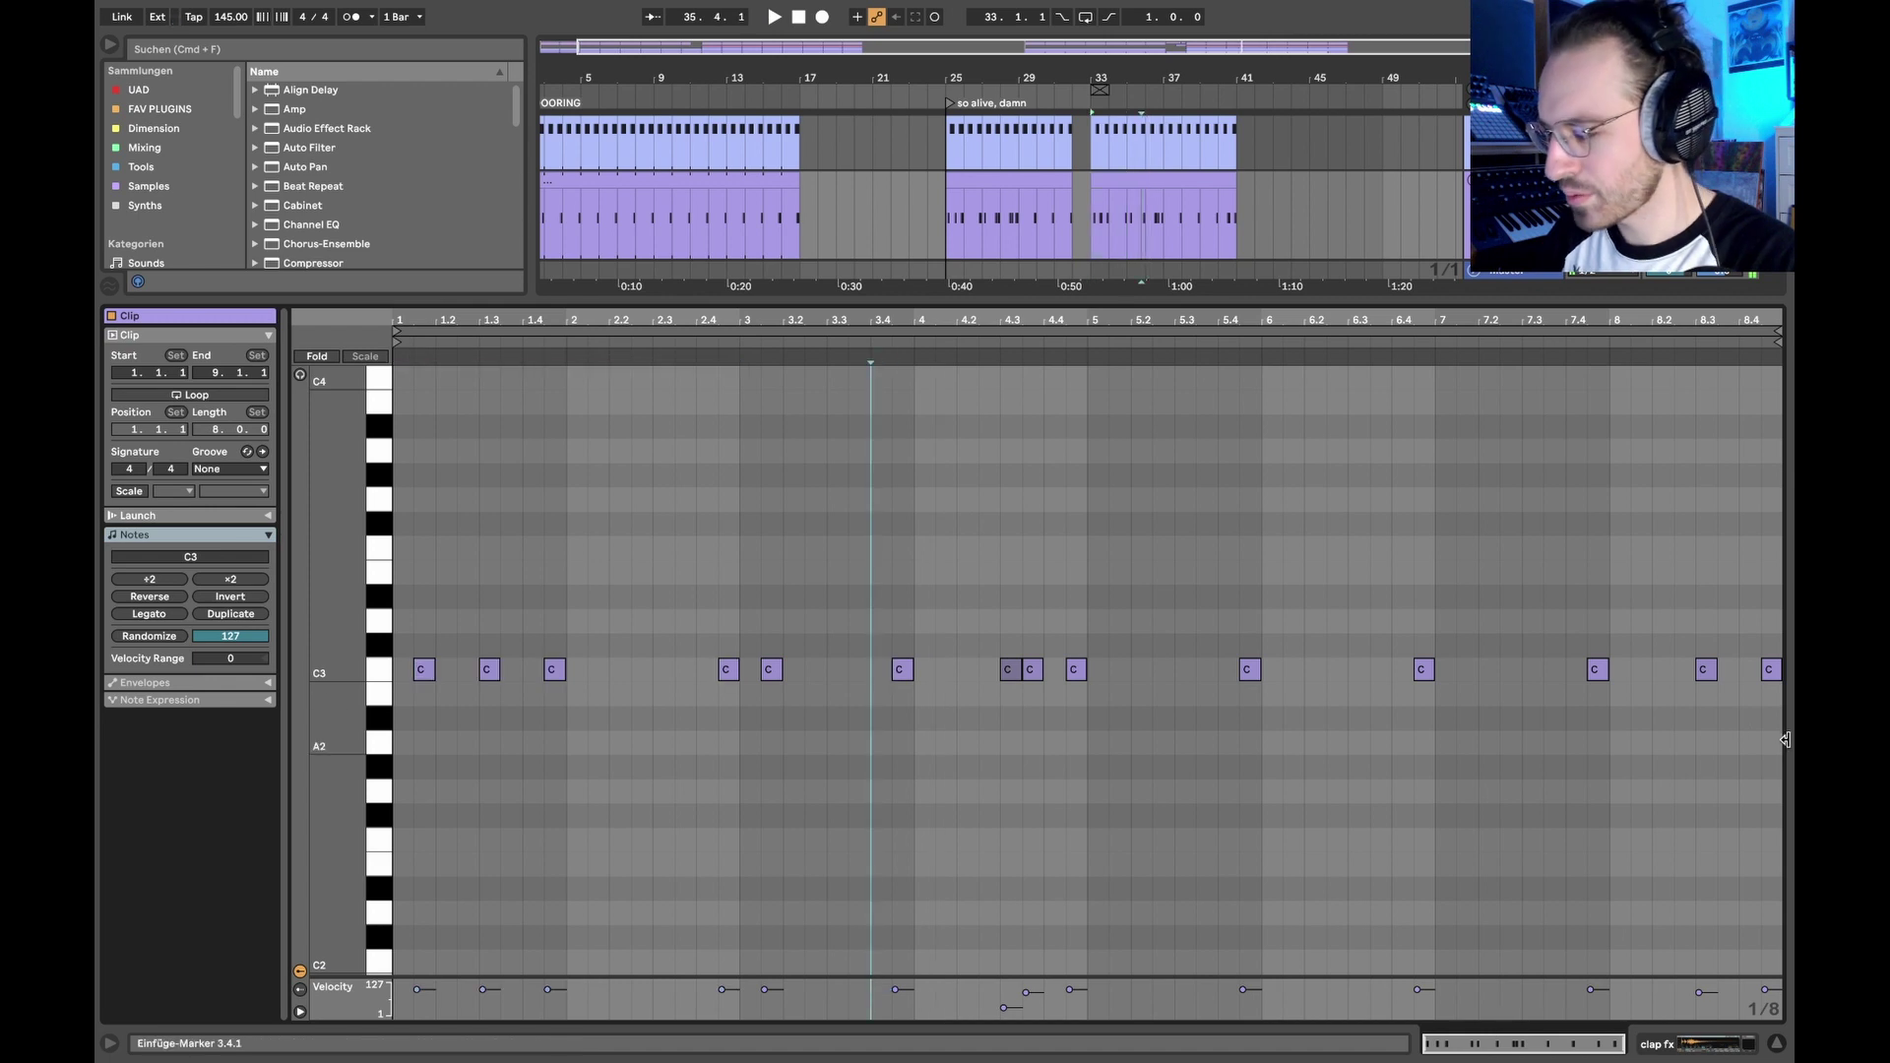
key(super+z)
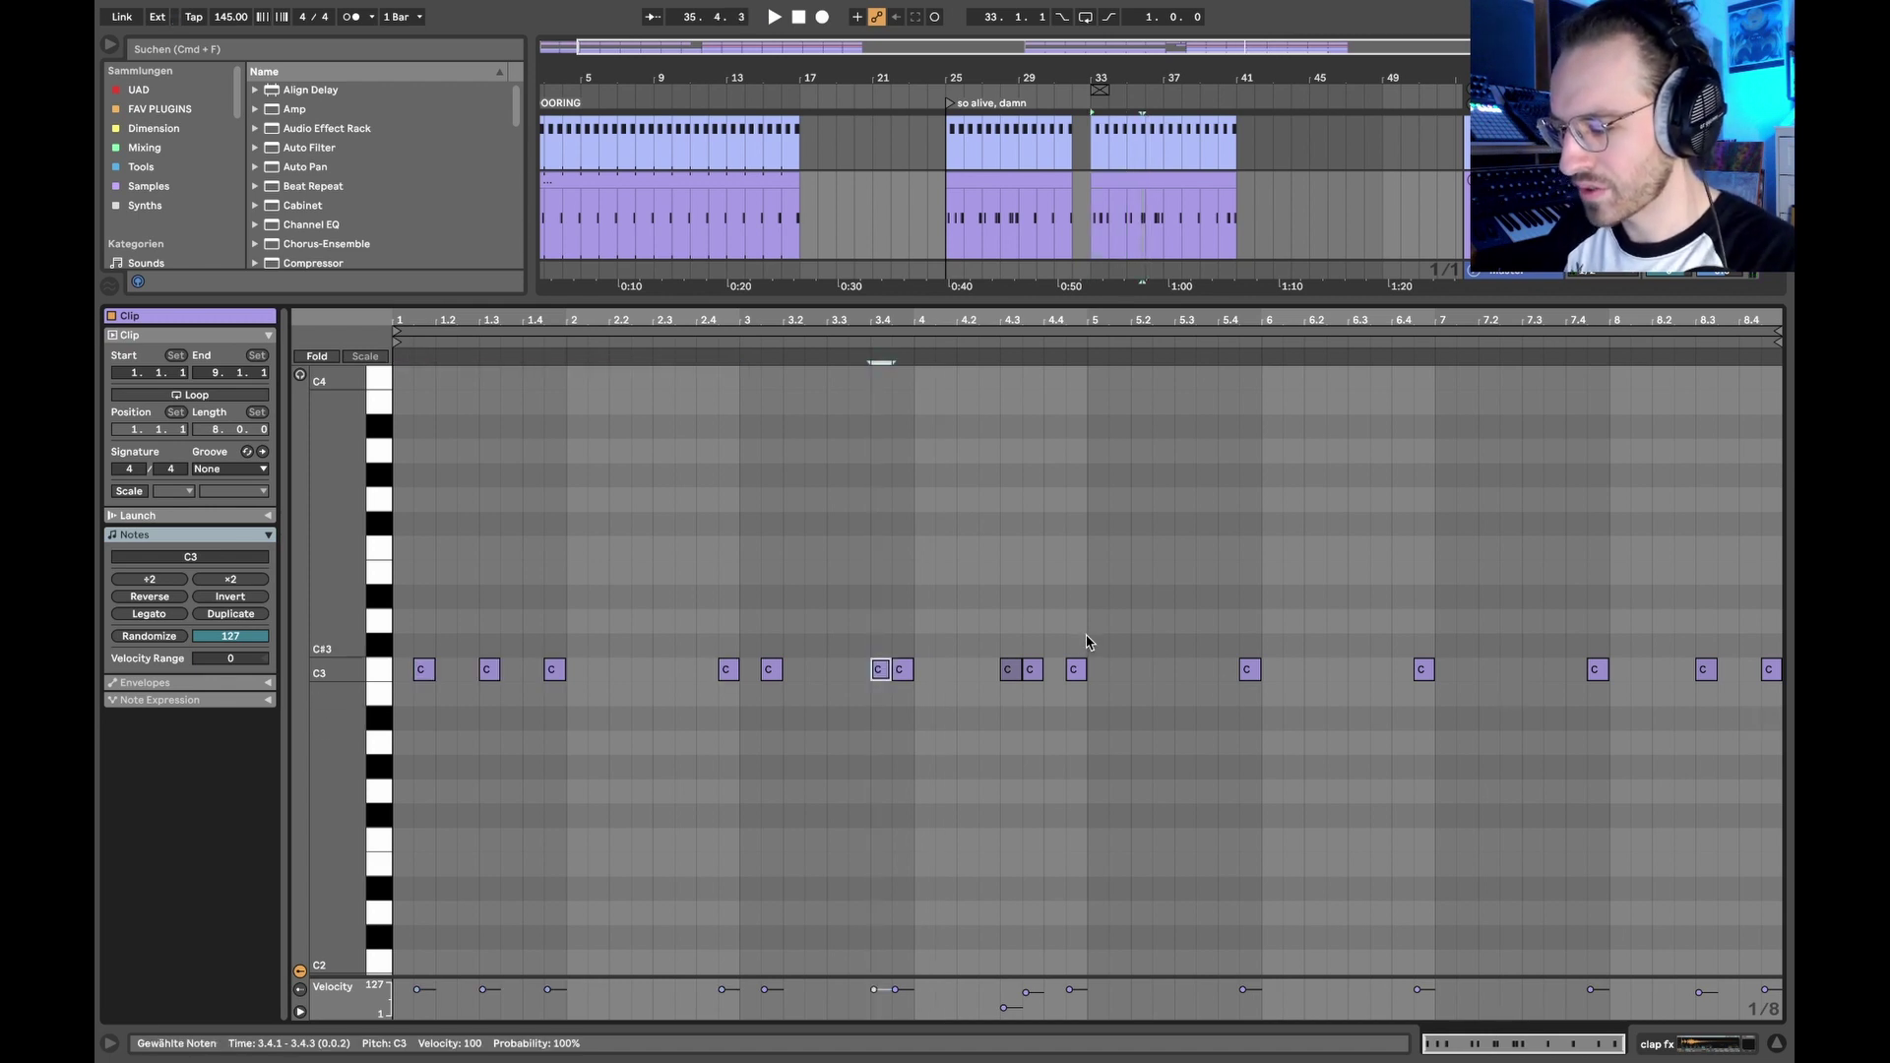
Step: Duplicate the clip's first four bars of notes to 5.1.1 and delete the C3 notes at 3.4.1, 4.3.1 and 4.3.3
drag(1086, 641, 335, 753)
key(super+d)
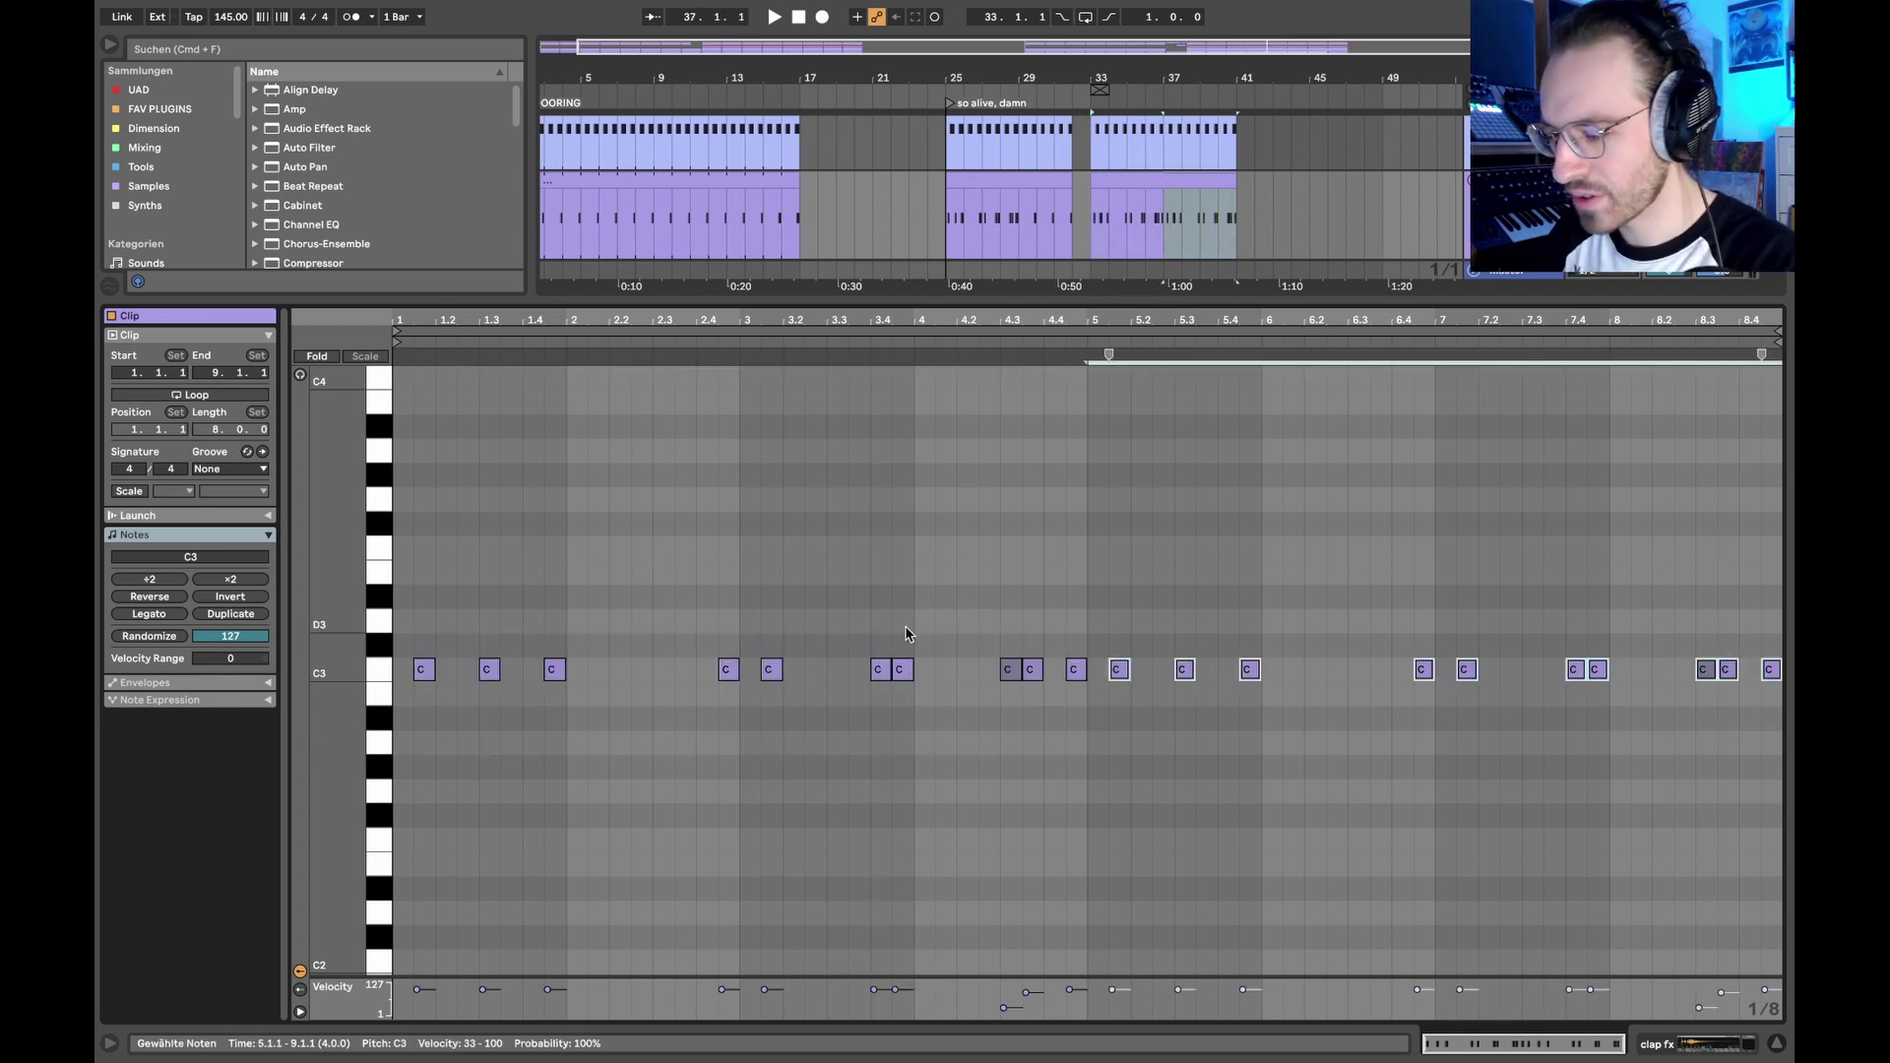
click(876, 689)
click(879, 672)
key(Delete)
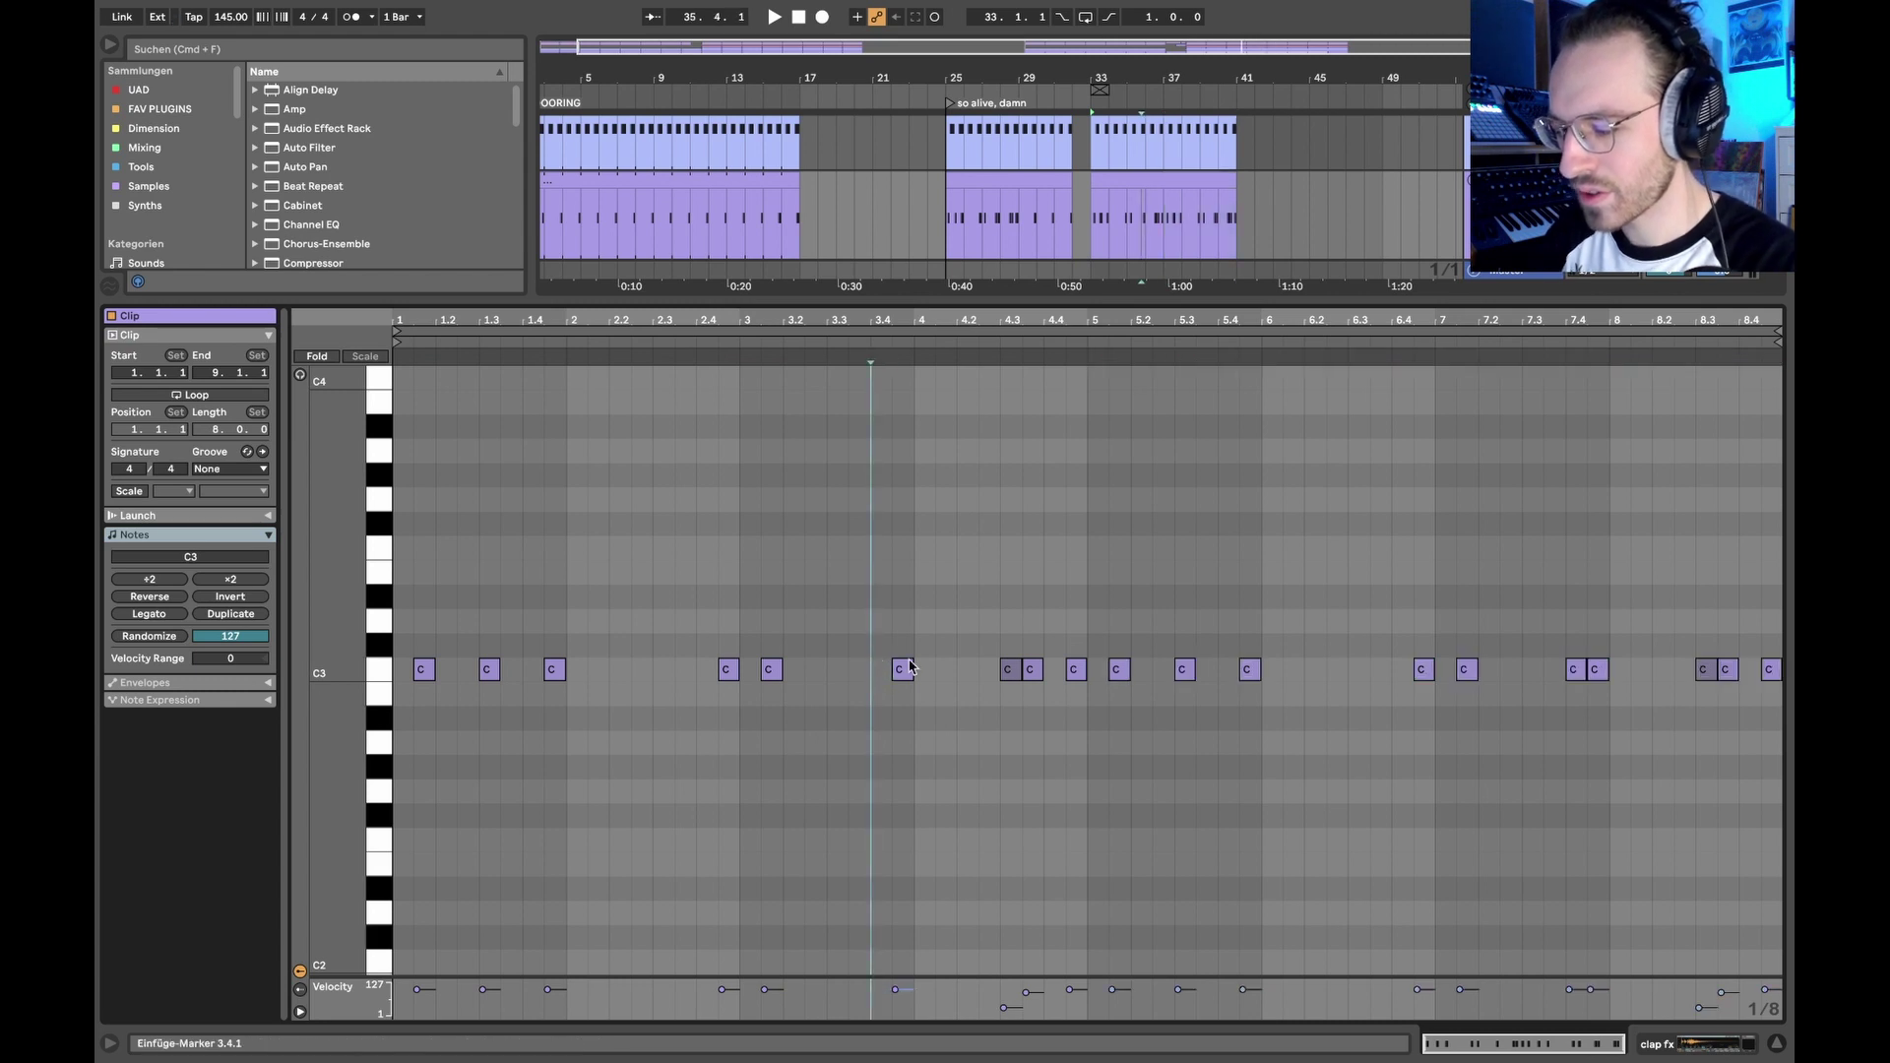
click(1011, 671)
key(Delete)
click(1022, 670)
key(Delete)
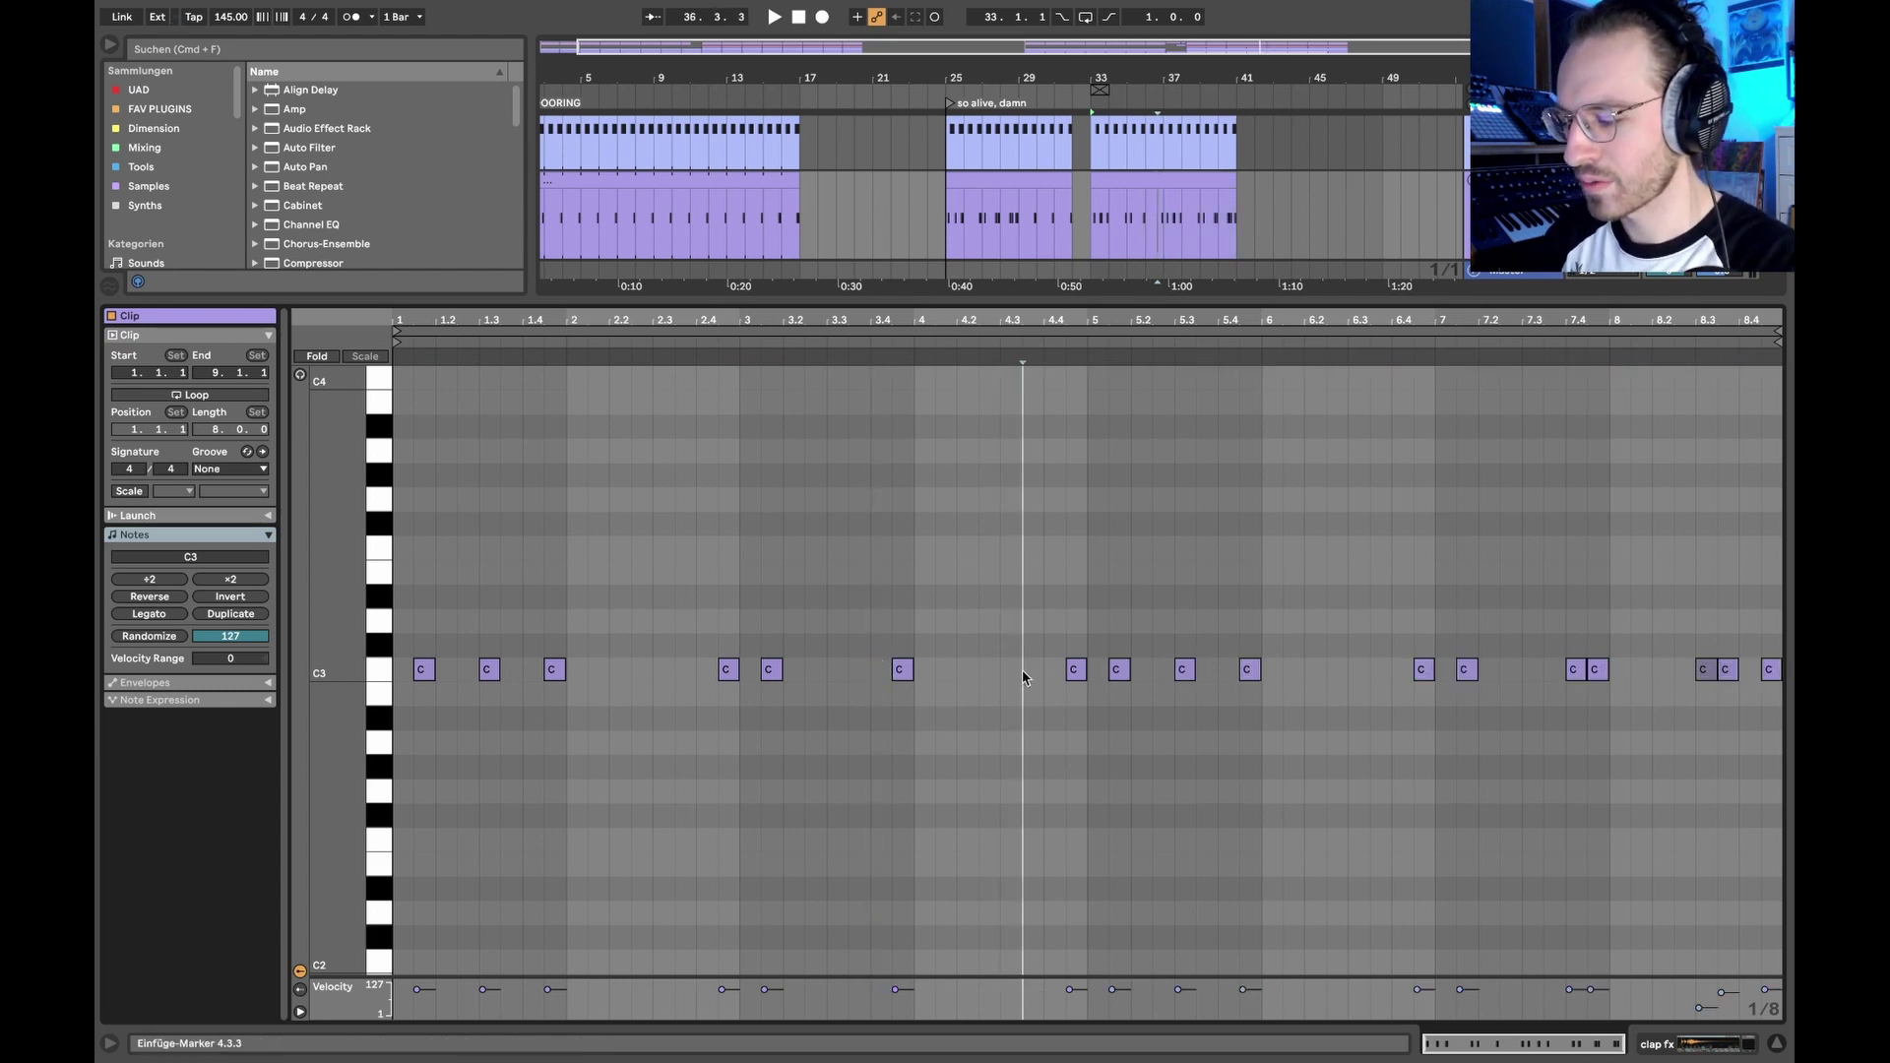
Step: Play the clip from bar 33 while deleting the C3 notes at 5.1.3 and 4.4.3
key(space)
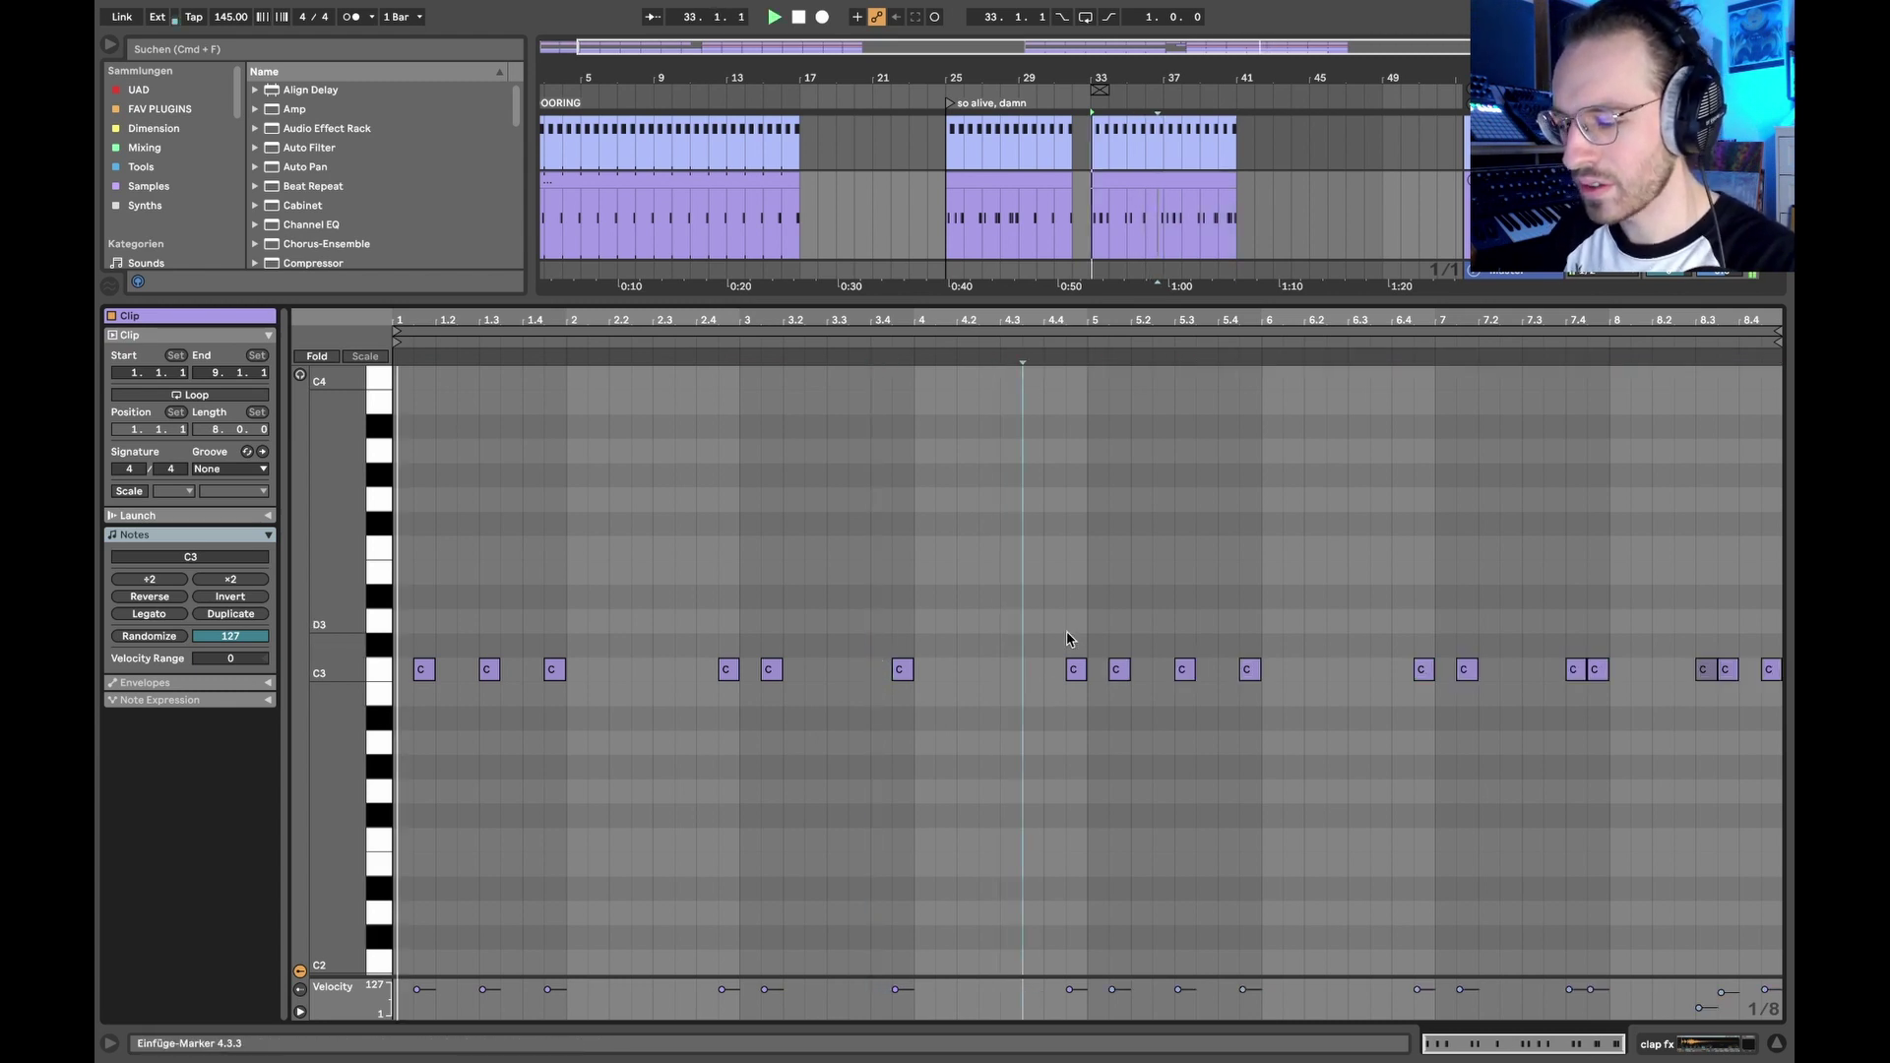
double_click(1118, 669)
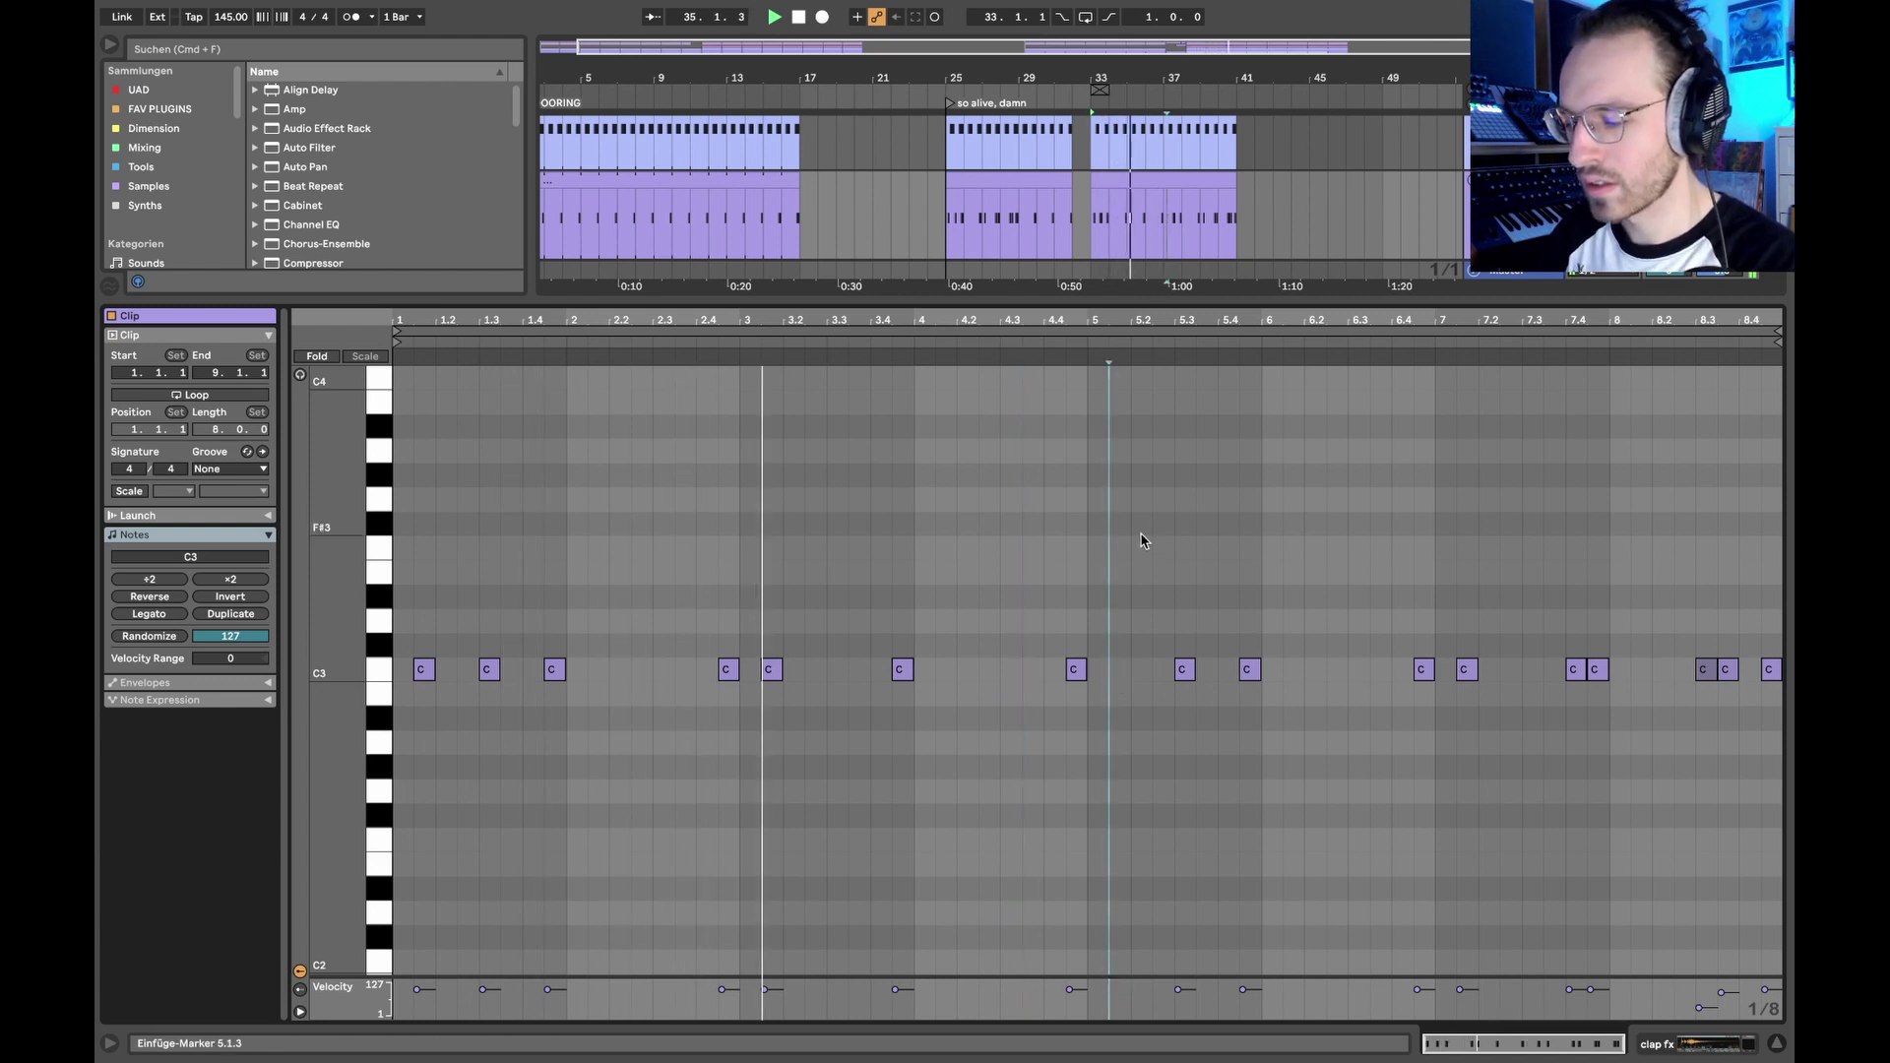
double_click(1075, 669)
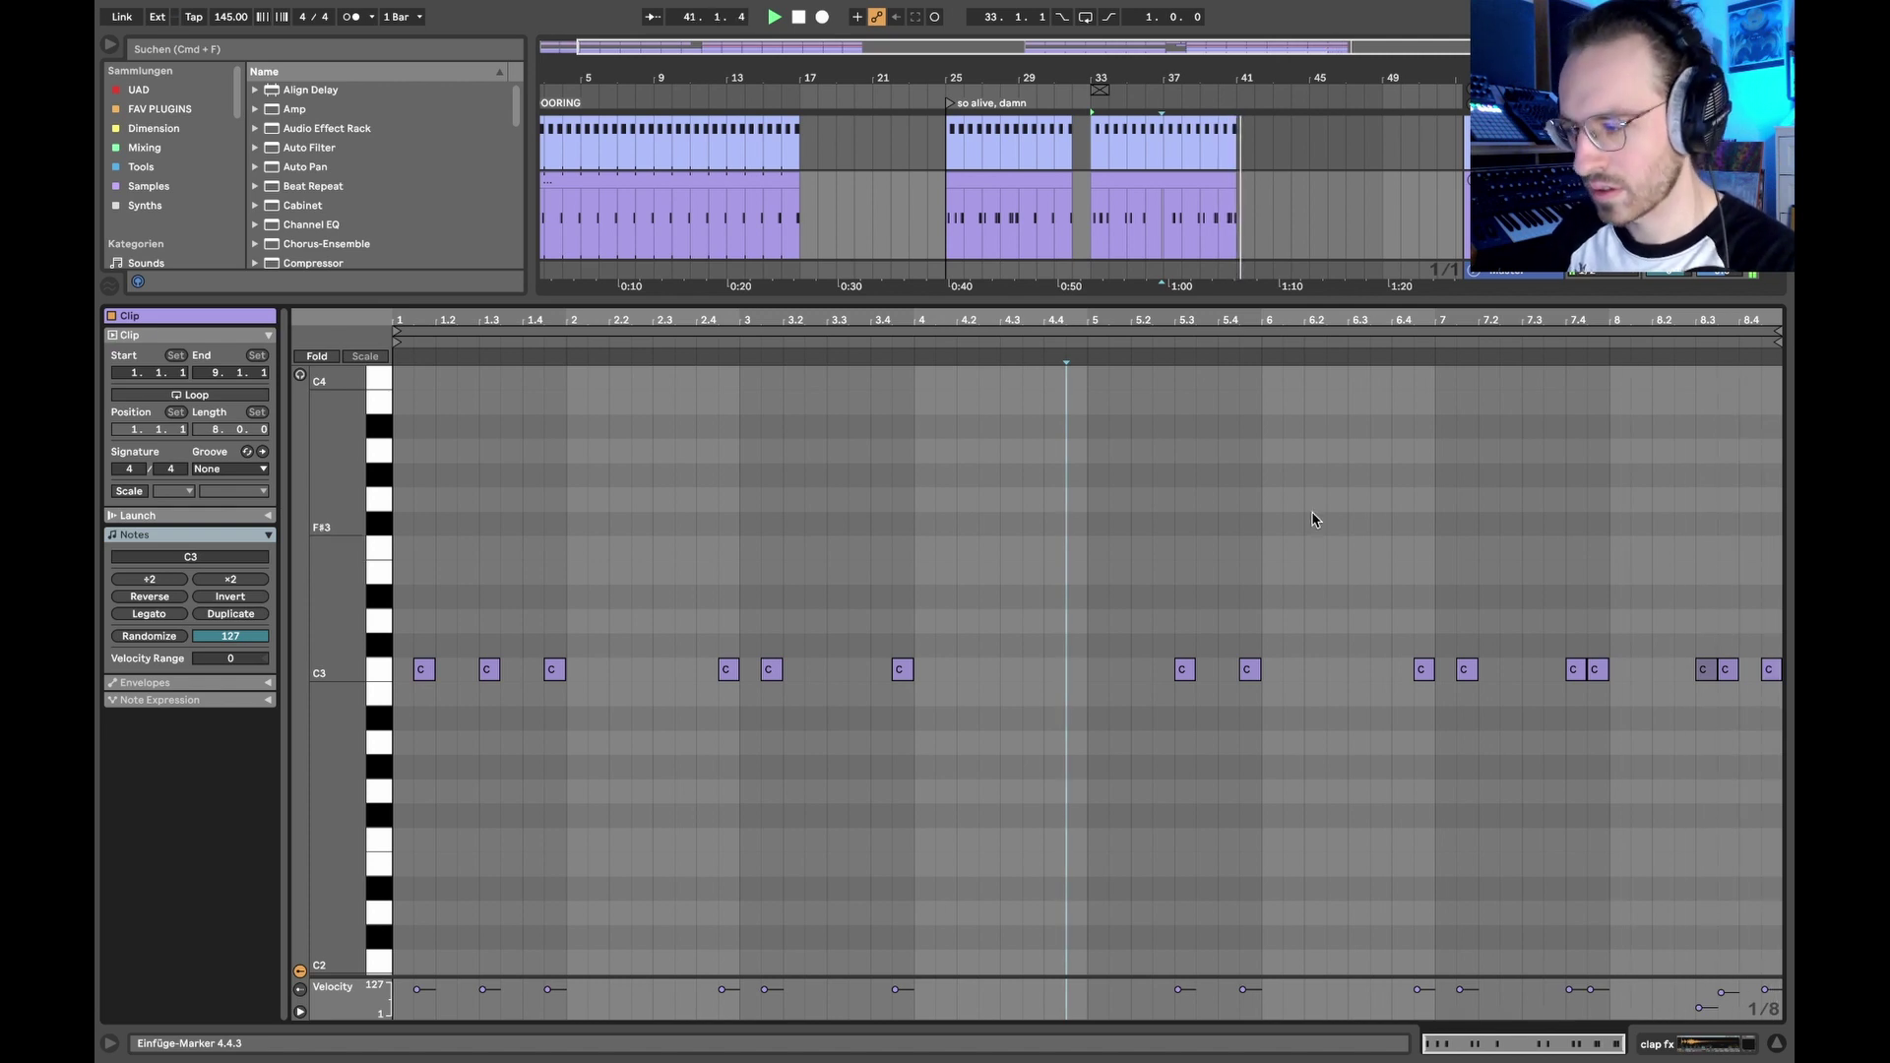
key(space)
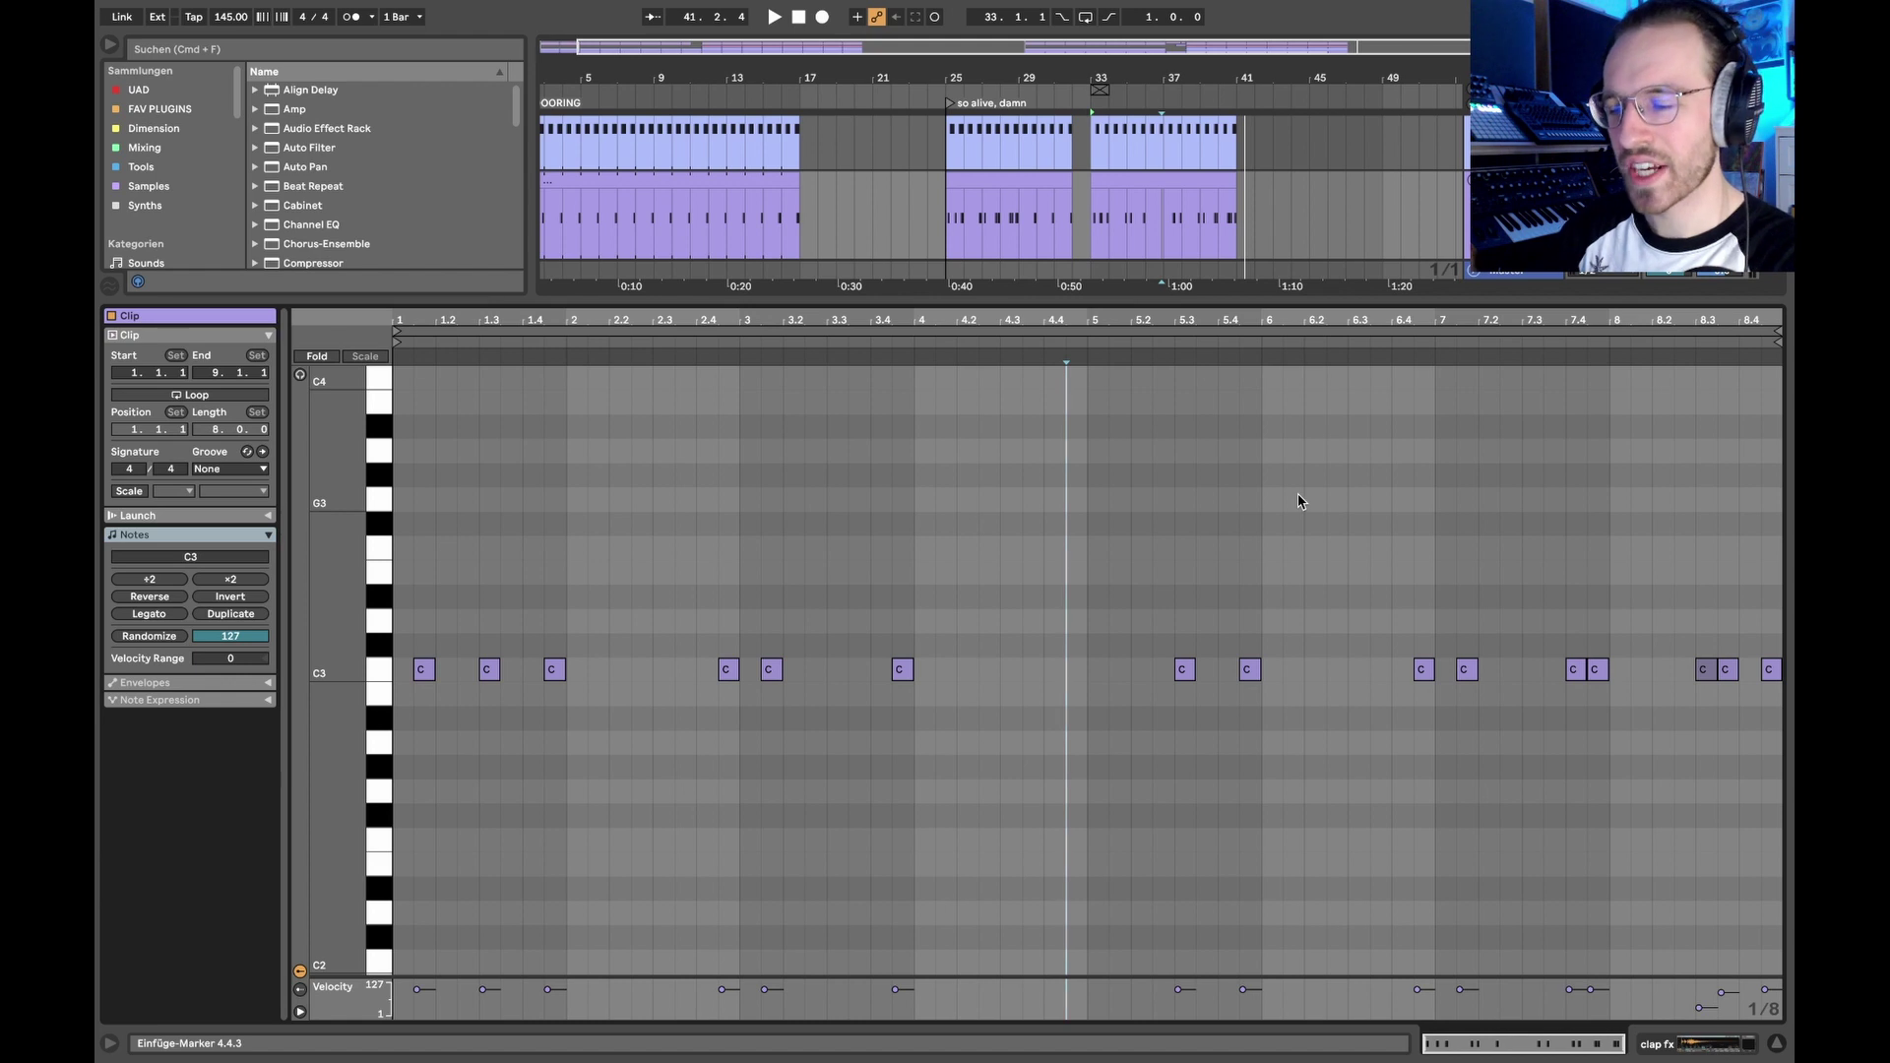
Step: Review the edited clip's note groups through the last note at 8.4.3, and return to the clap fx device chain
click(536, 632)
drag(807, 628, 815, 626)
click(708, 650)
click(727, 669)
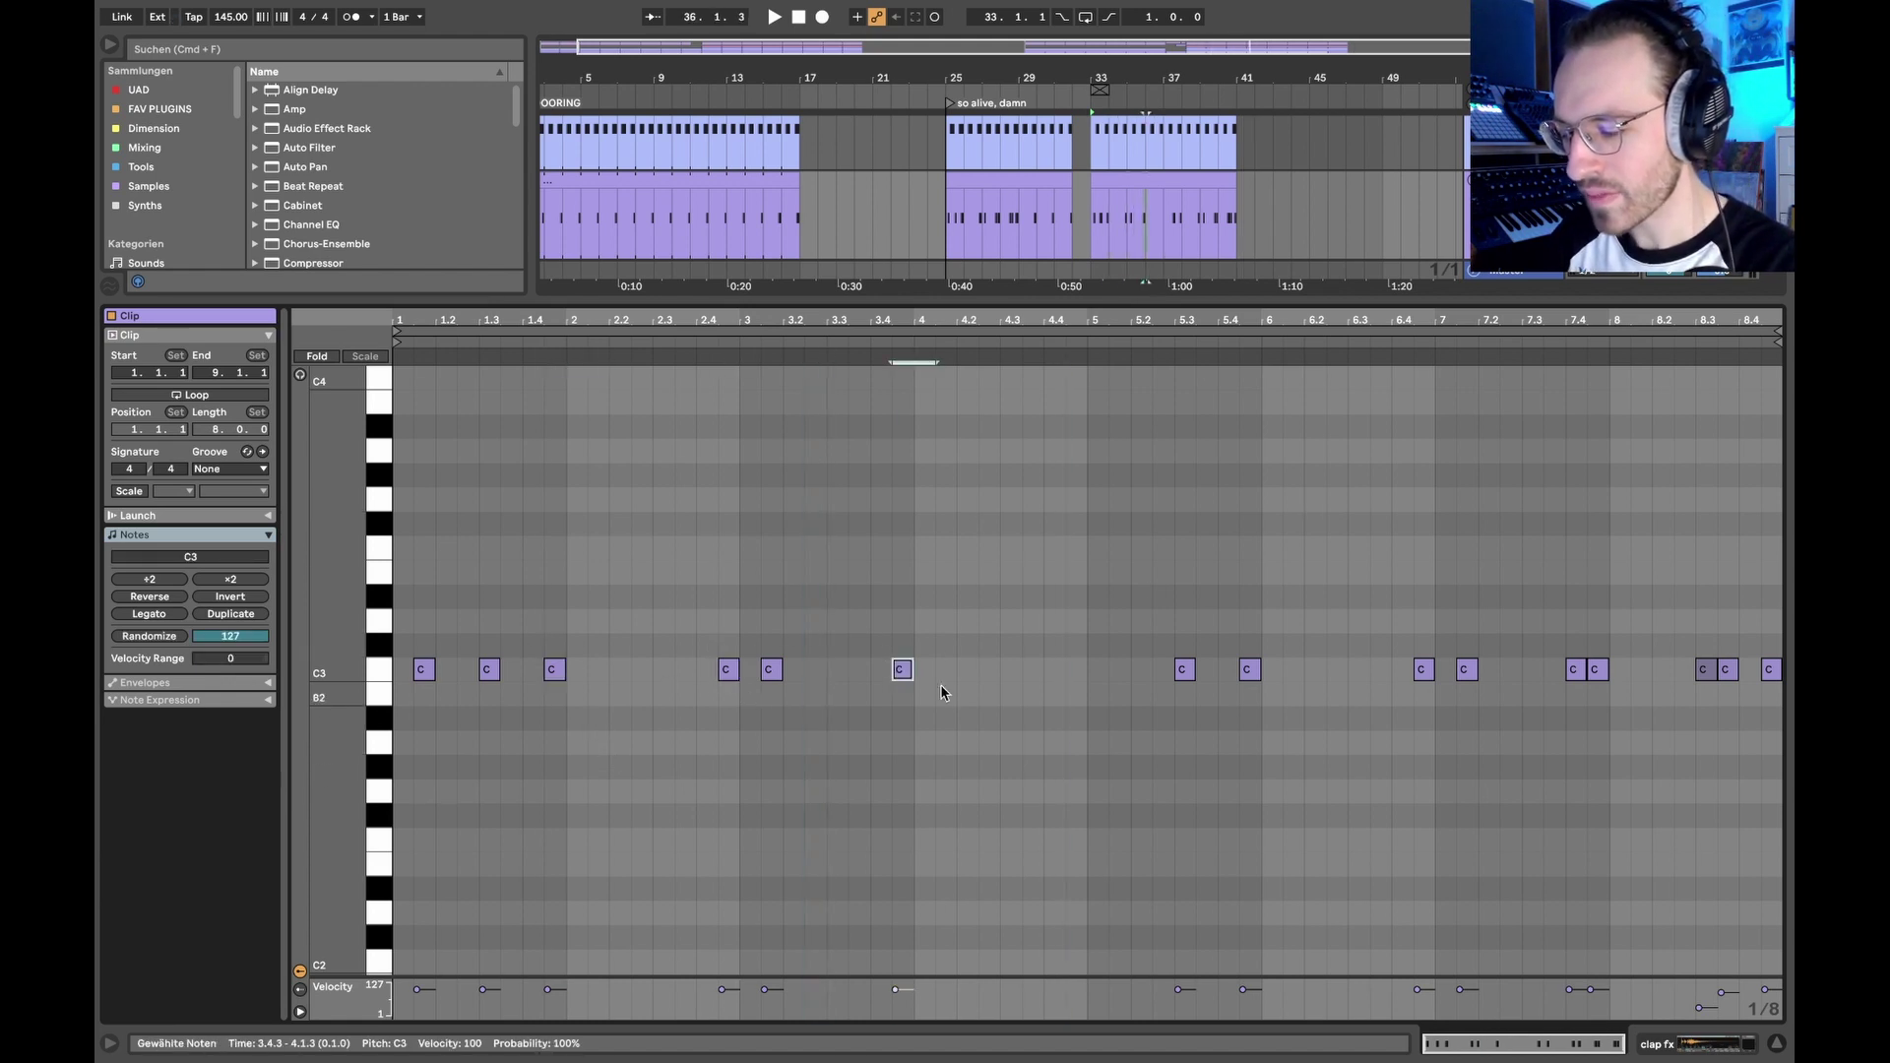
click(1597, 670)
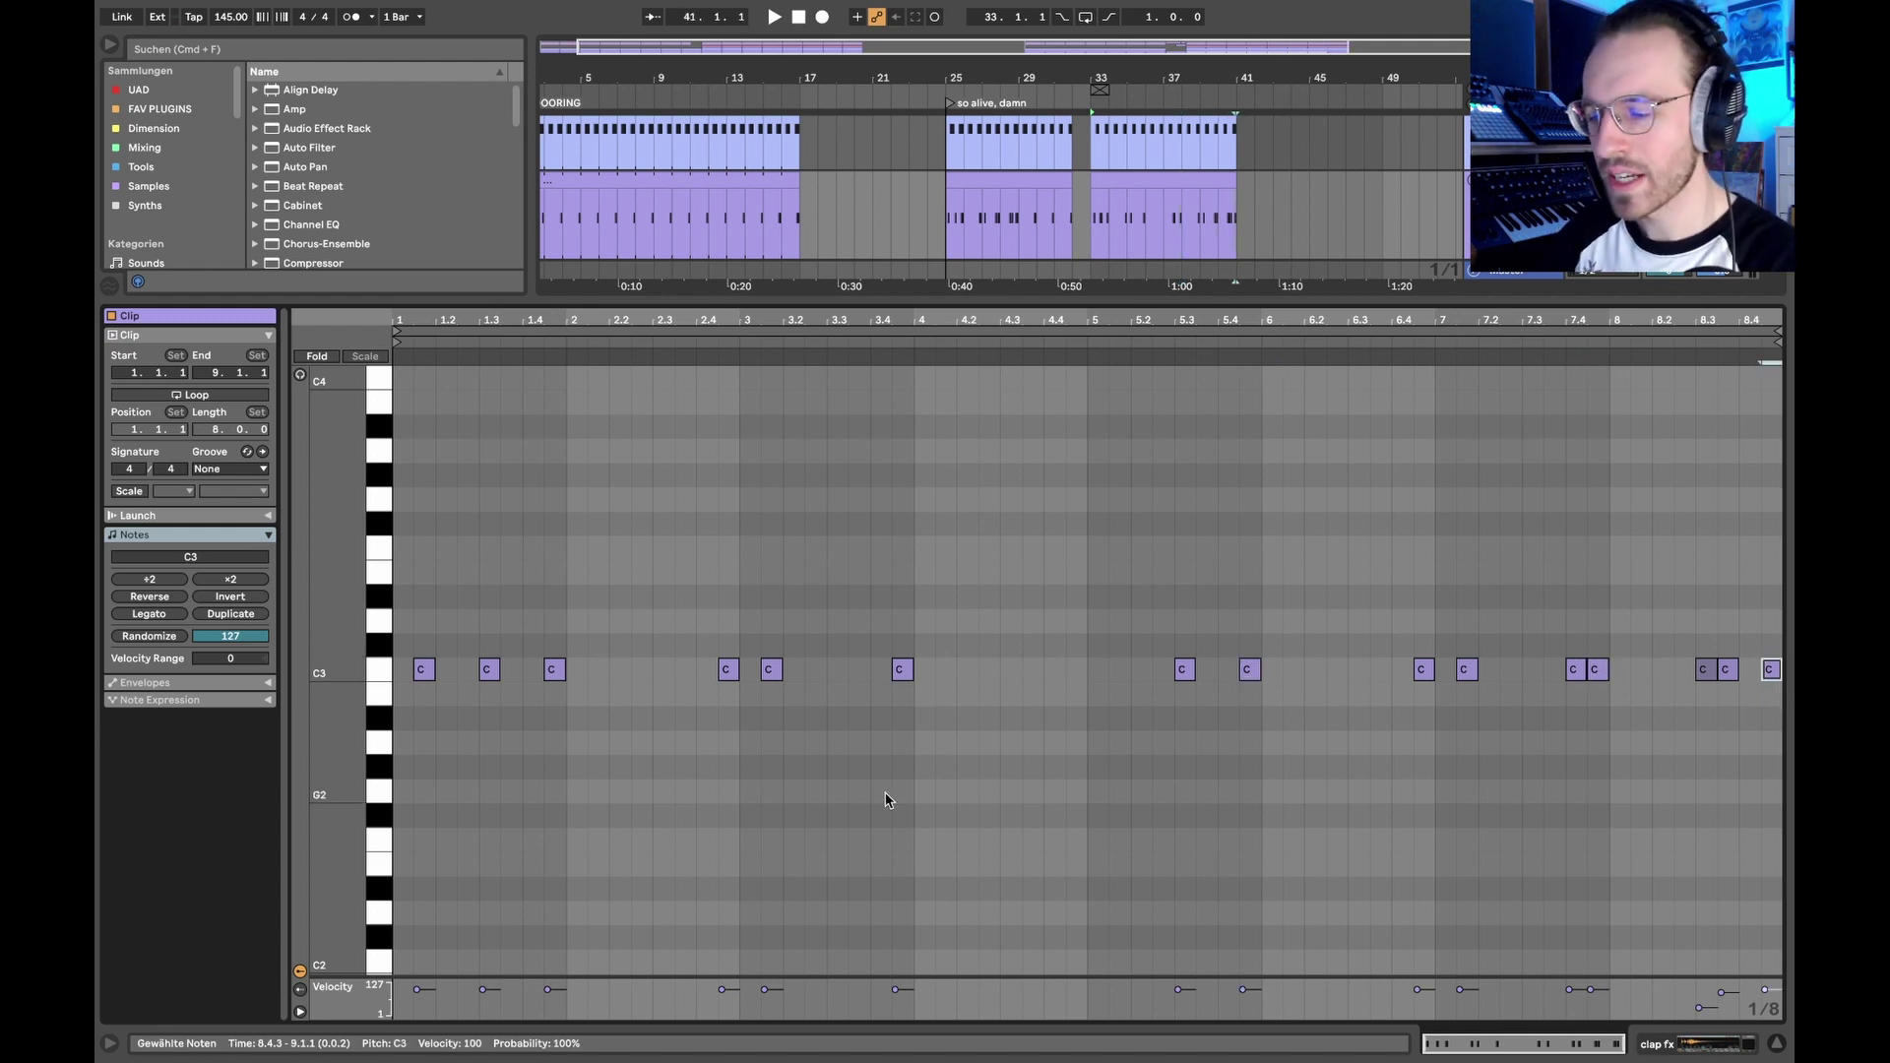
key(shift+Tab)
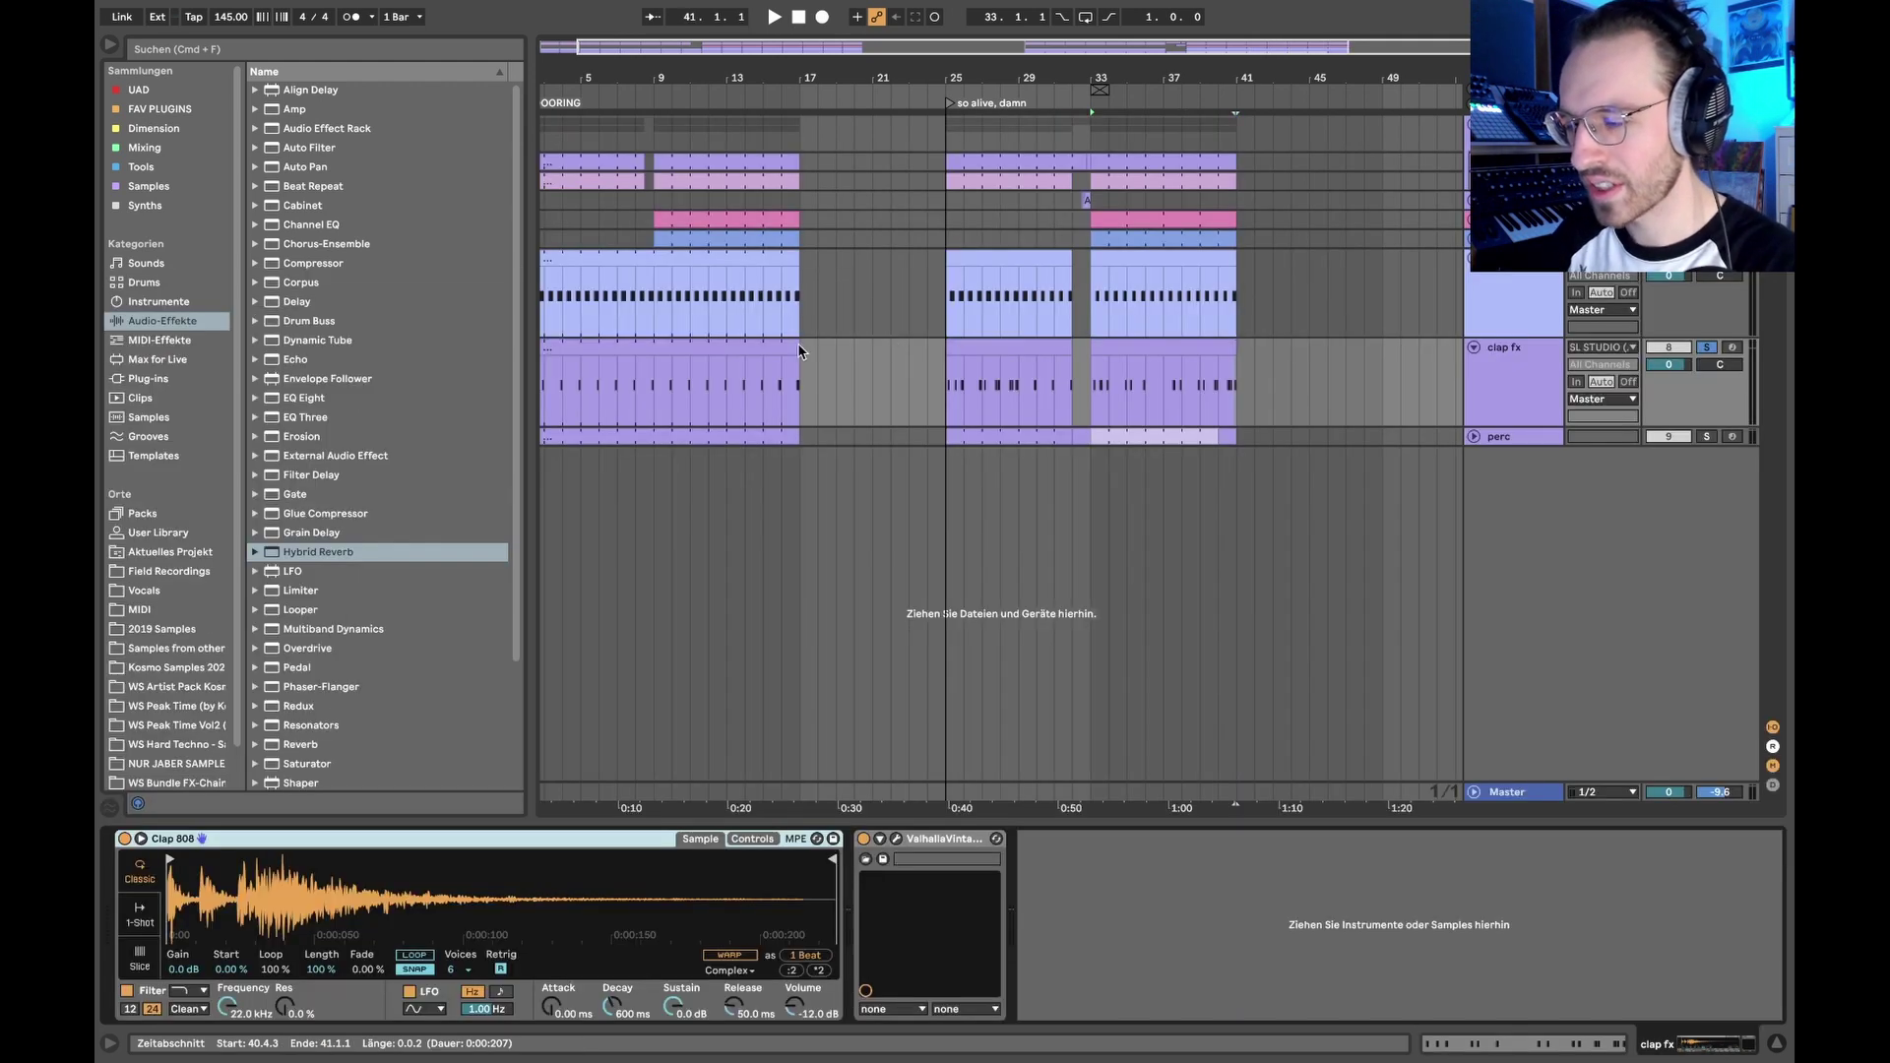
Step: Examine the clap track's pattern from bar 25 onward, including the note variation at bar 40
scroll(760, 346, down, 2)
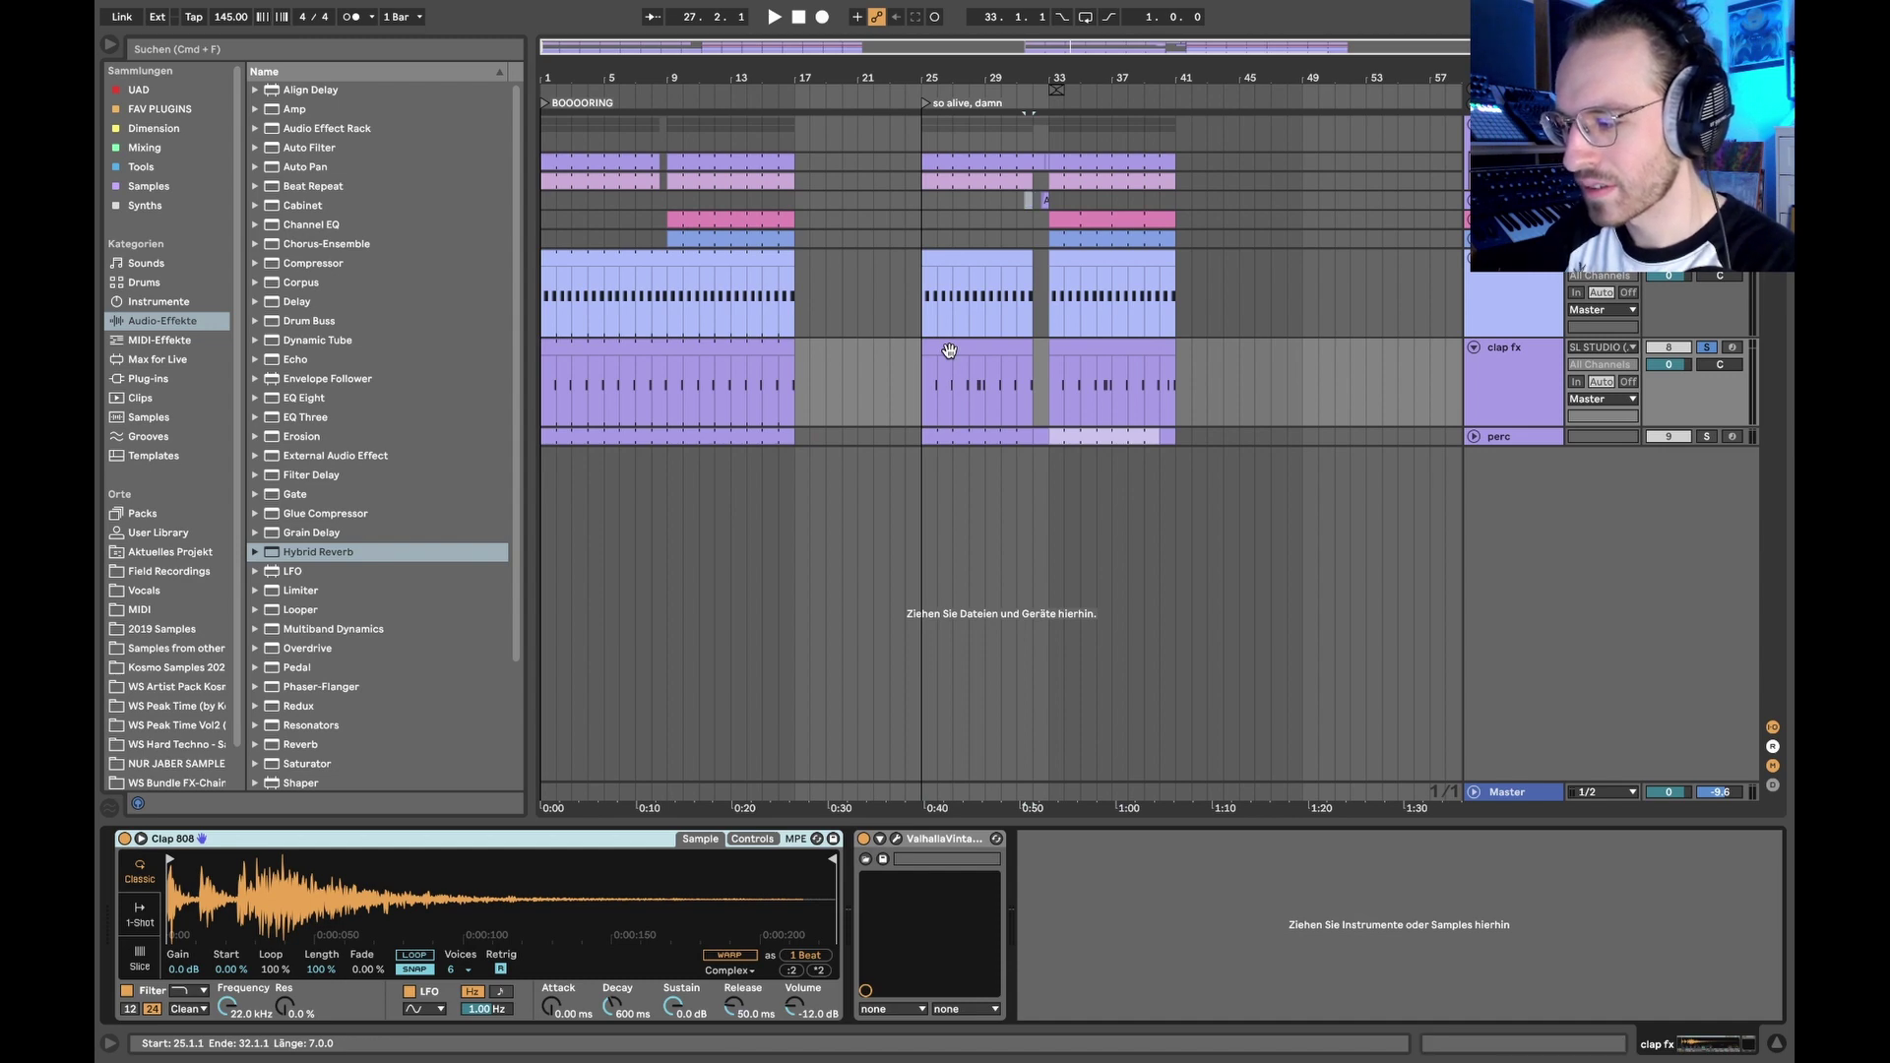
scroll(922, 342, up, 3)
click(934, 311)
scroll(1137, 311, right, 5)
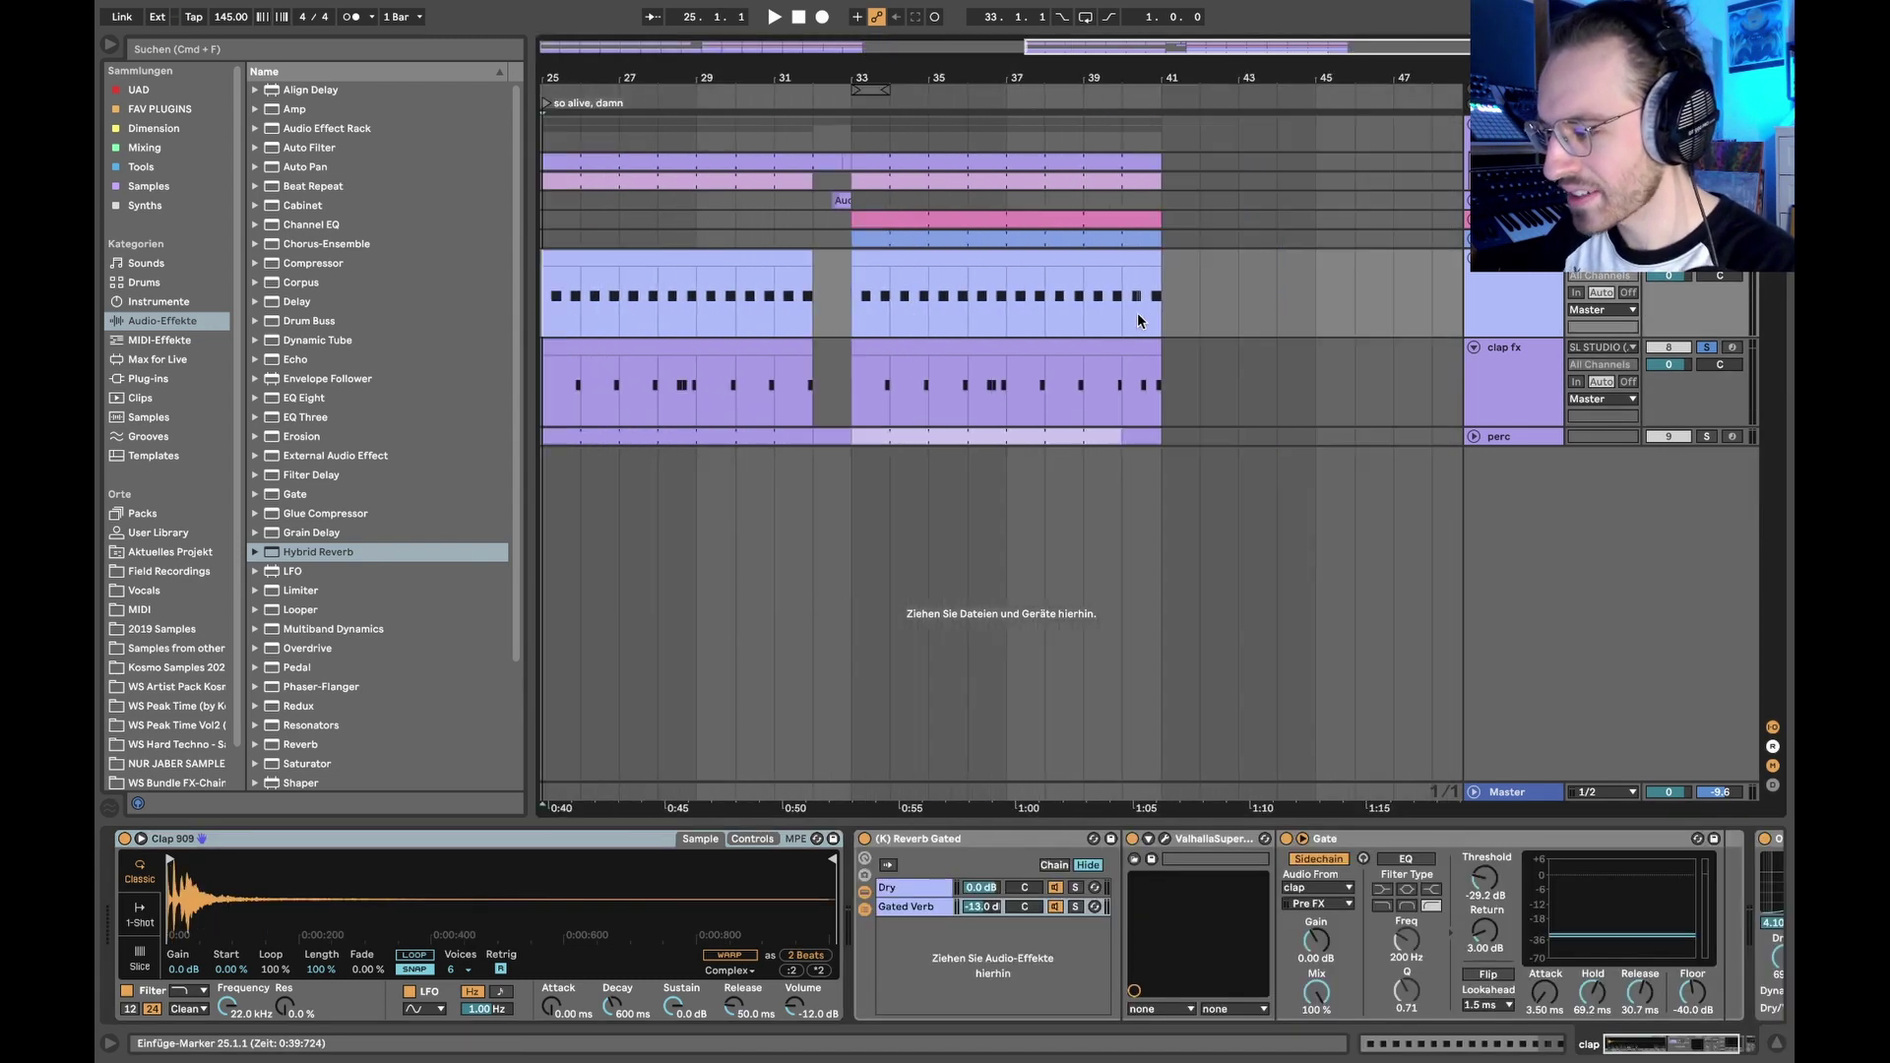
scroll(942, 308, up, 4)
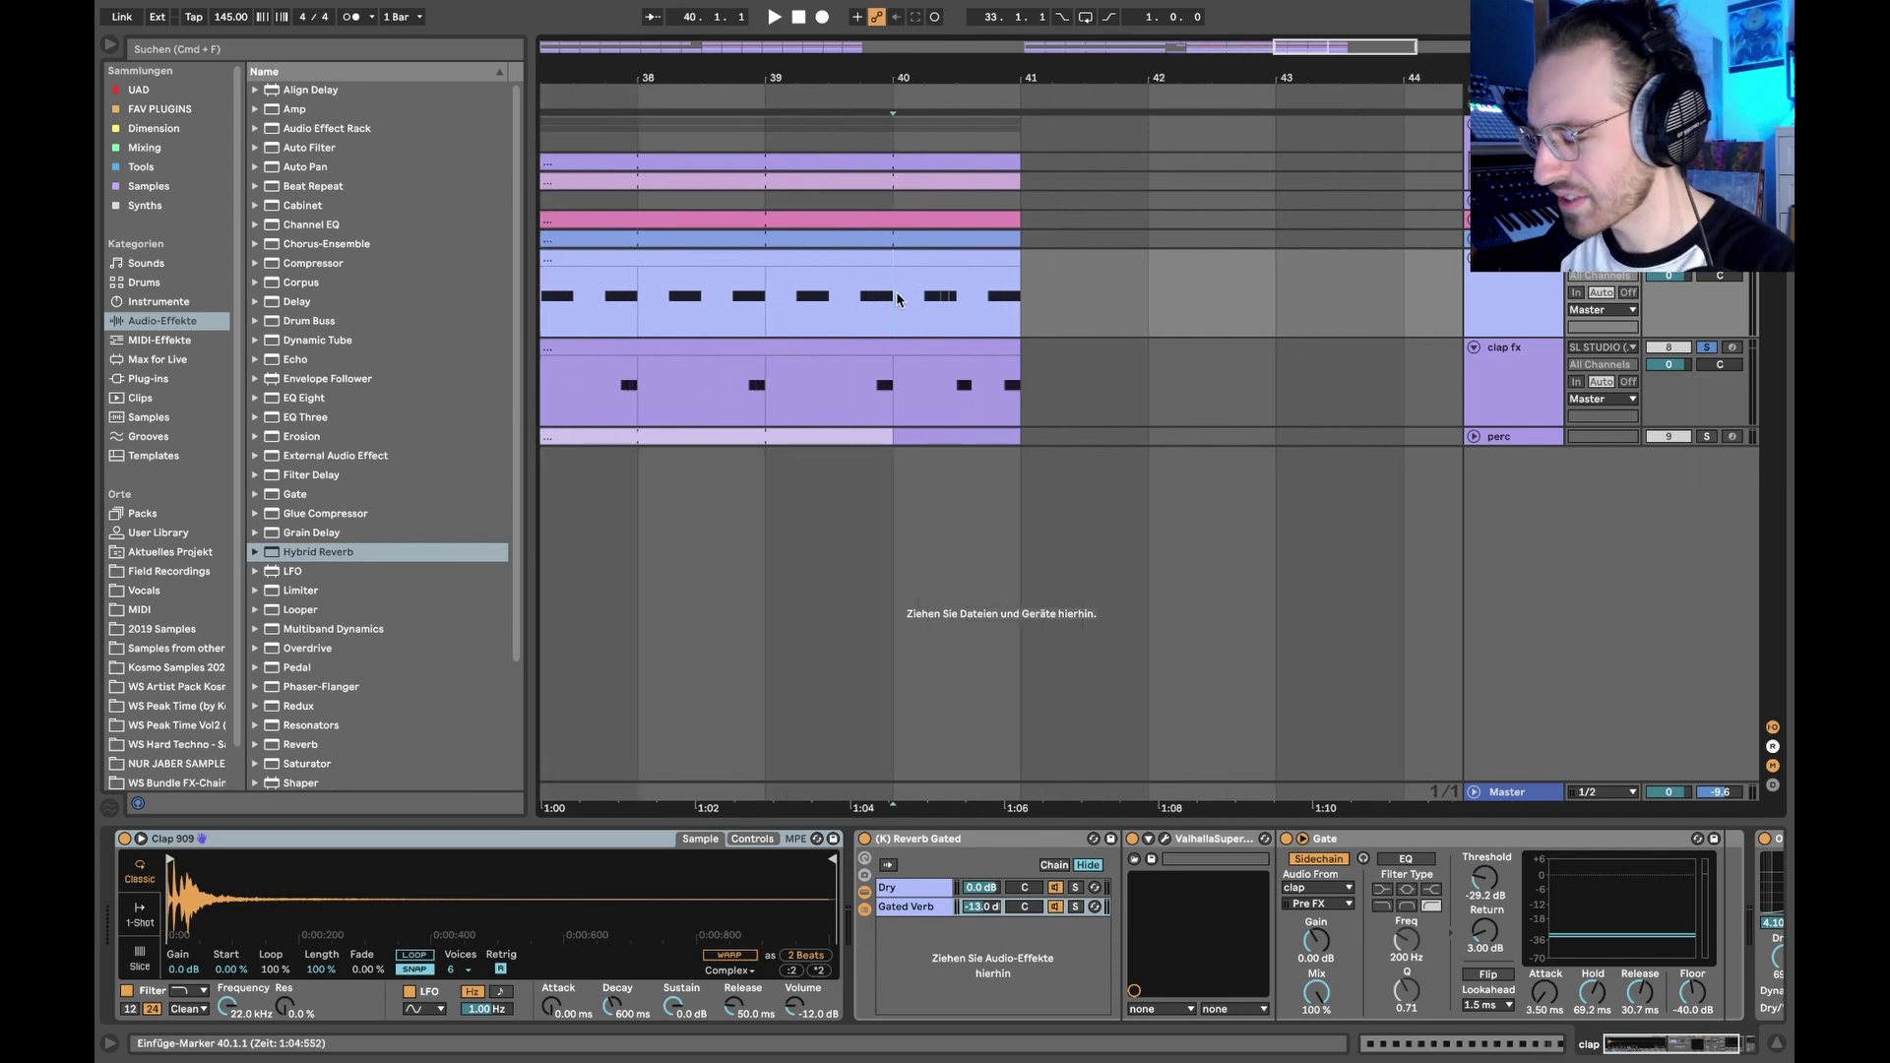
scroll(1054, 313, down, 5)
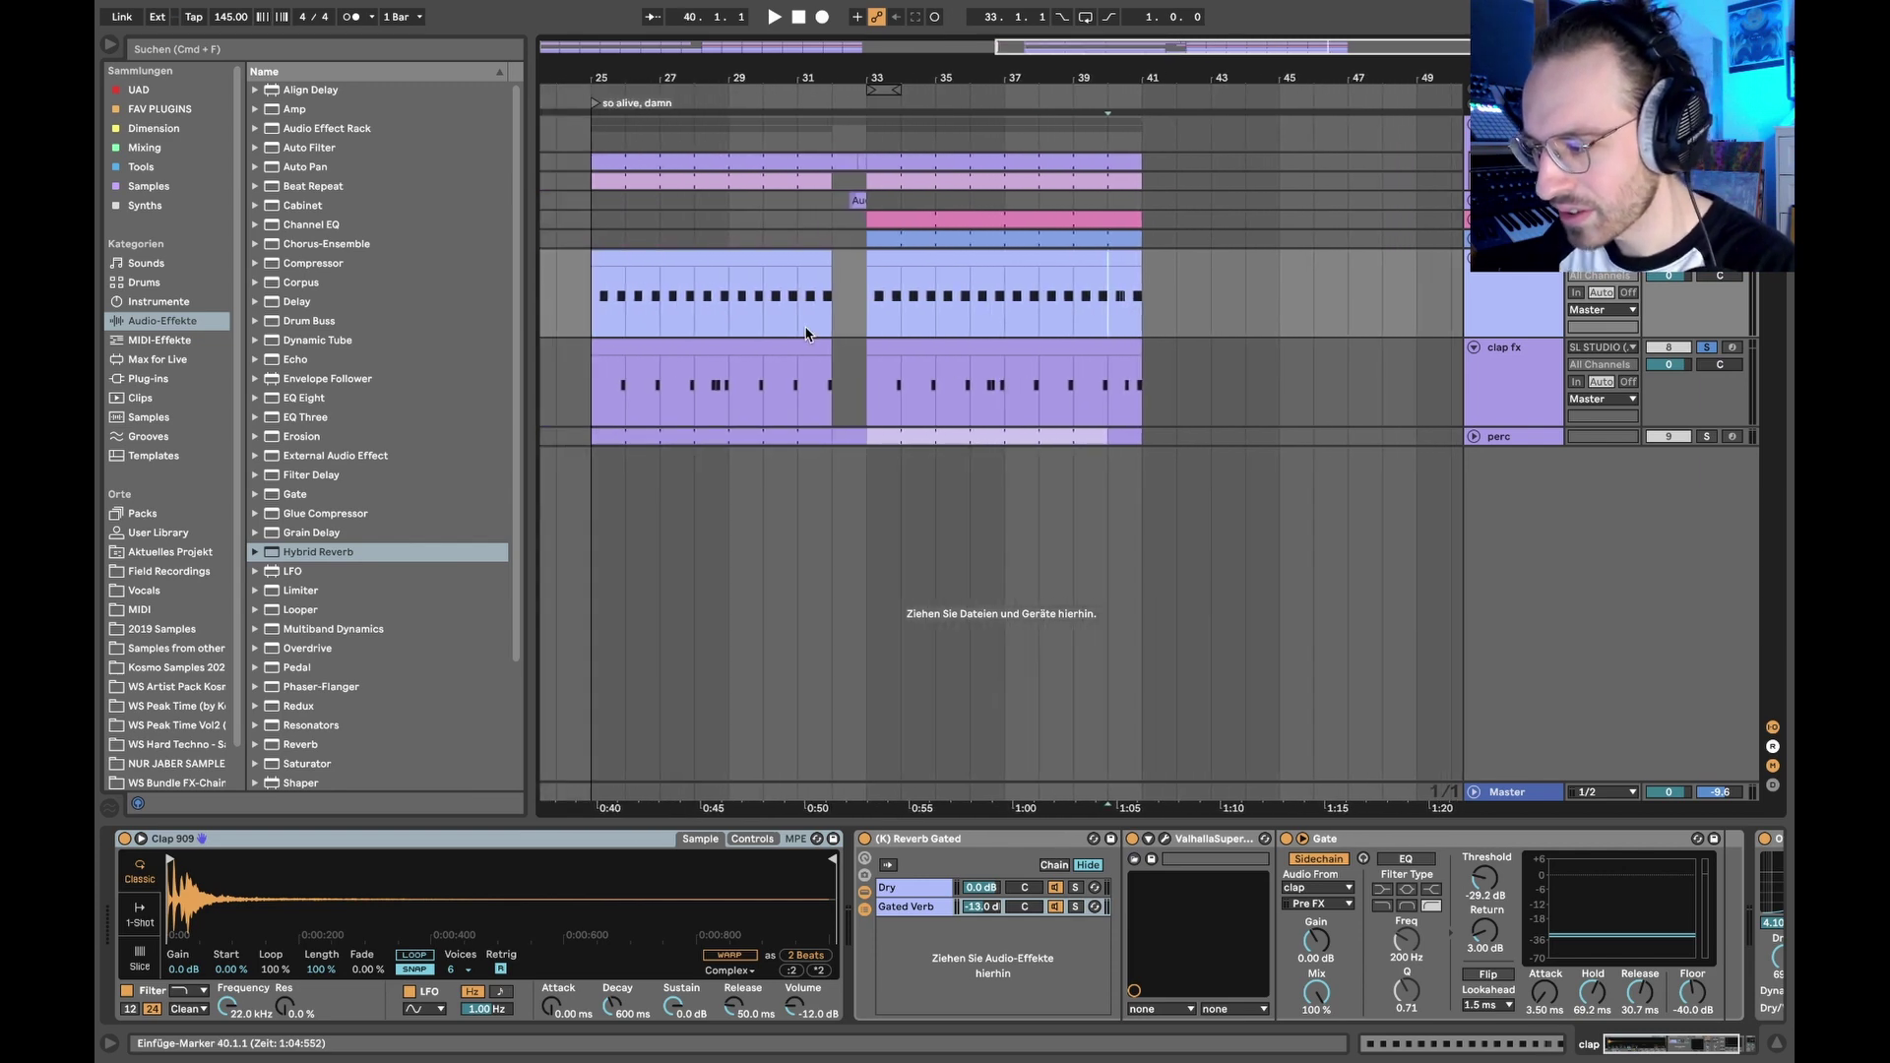
scroll(805, 334, right, 5)
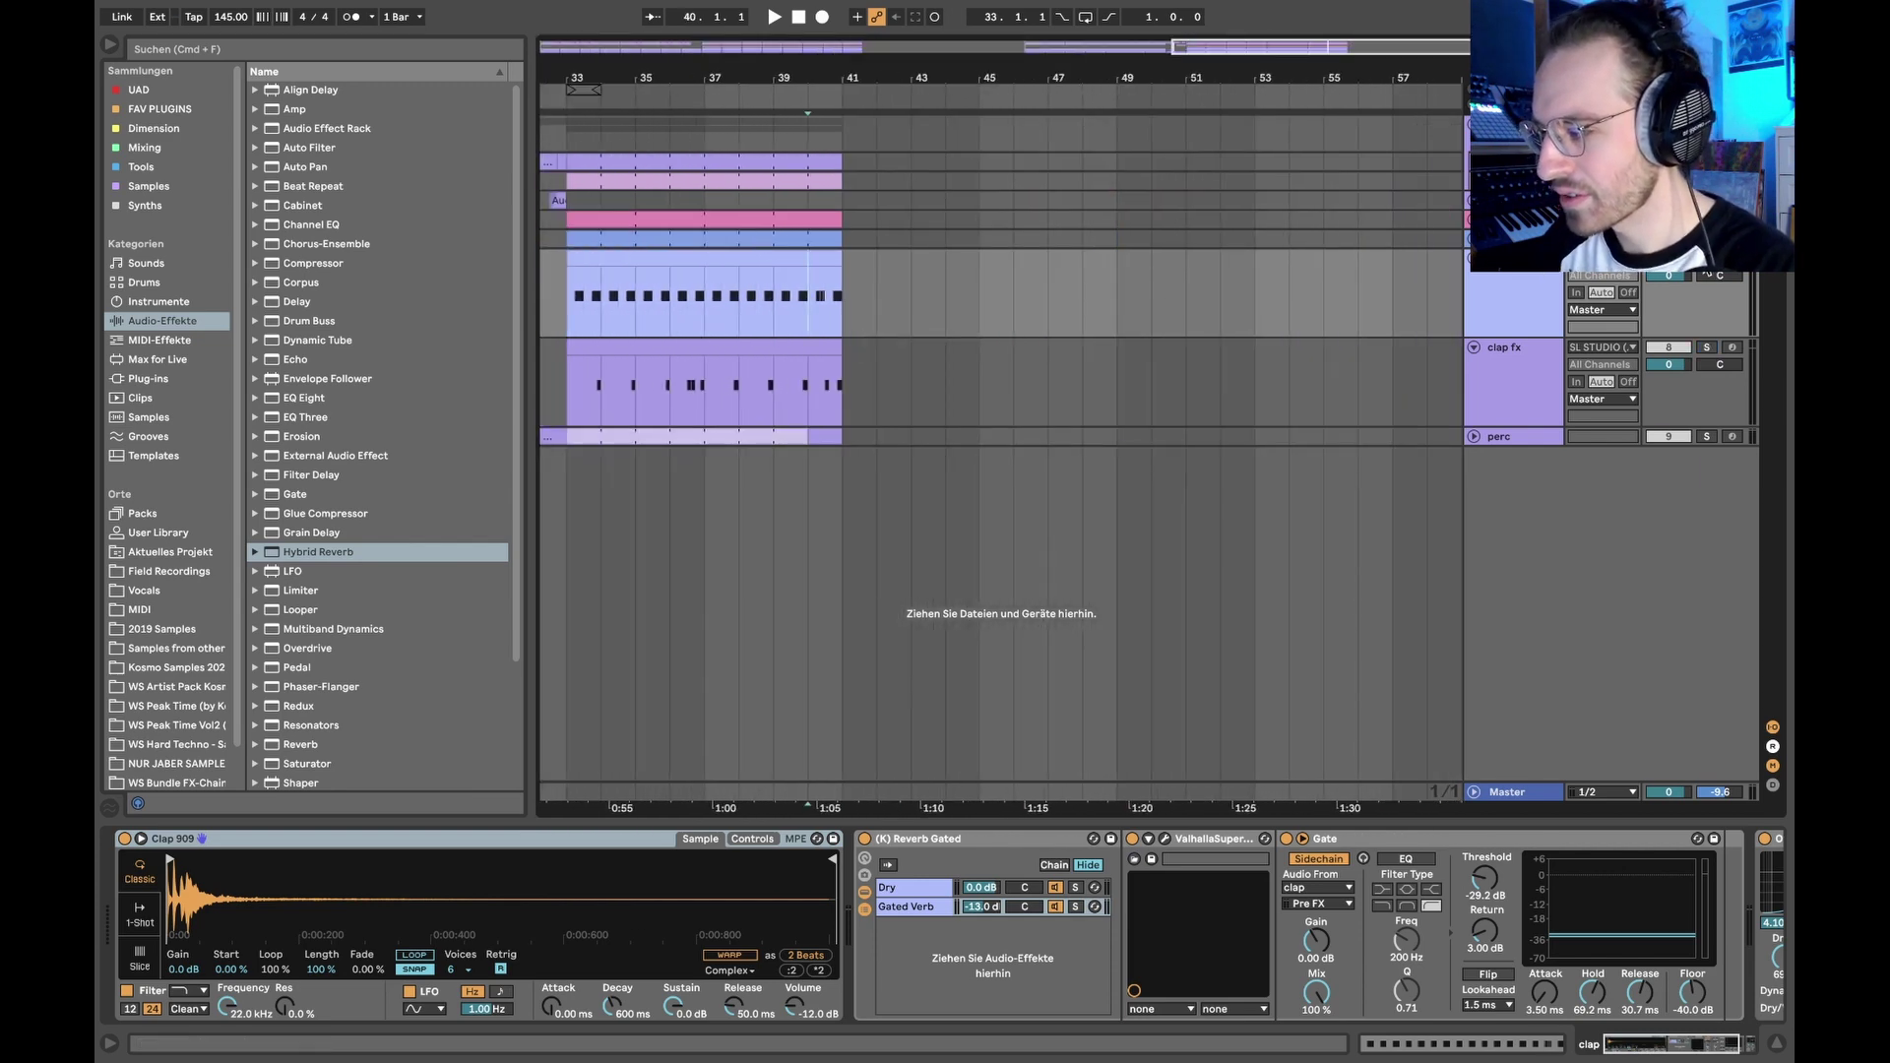
Step: Play the clap and clap fx variation from bar 40
scroll(819, 329, up, 4)
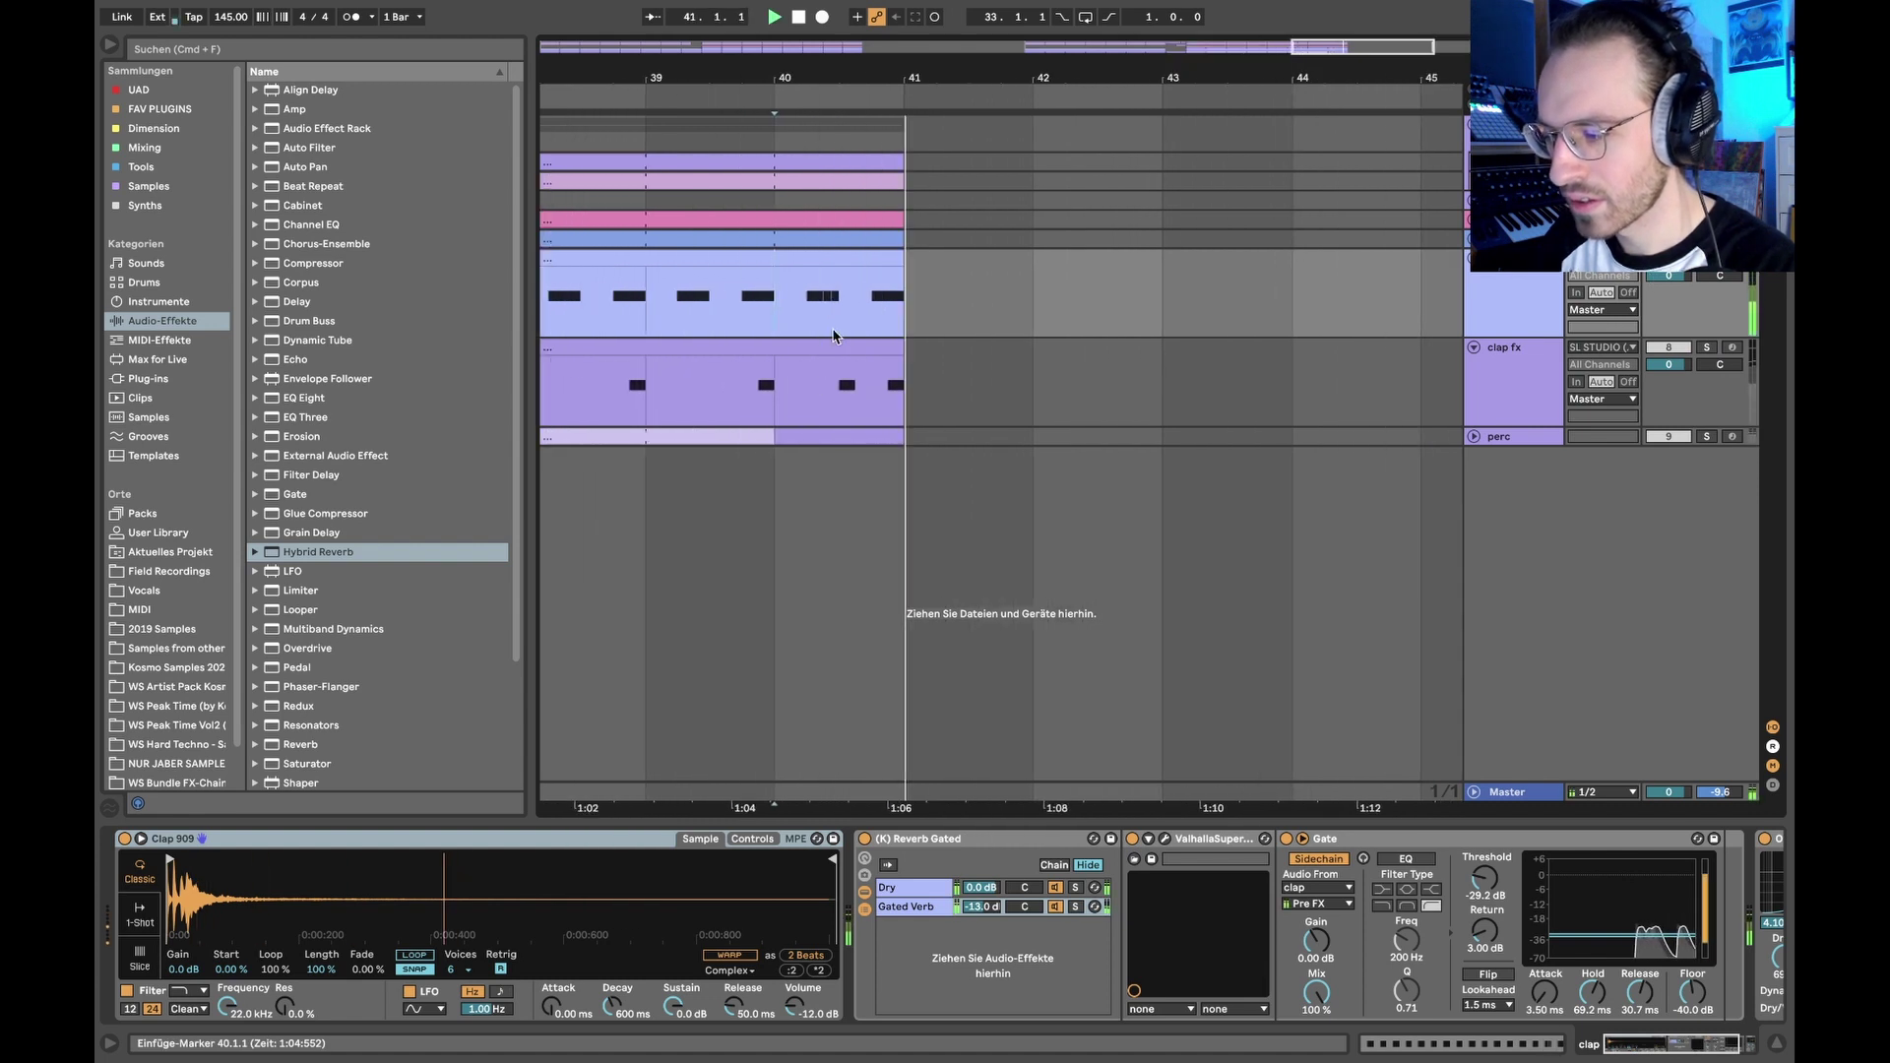
key(space)
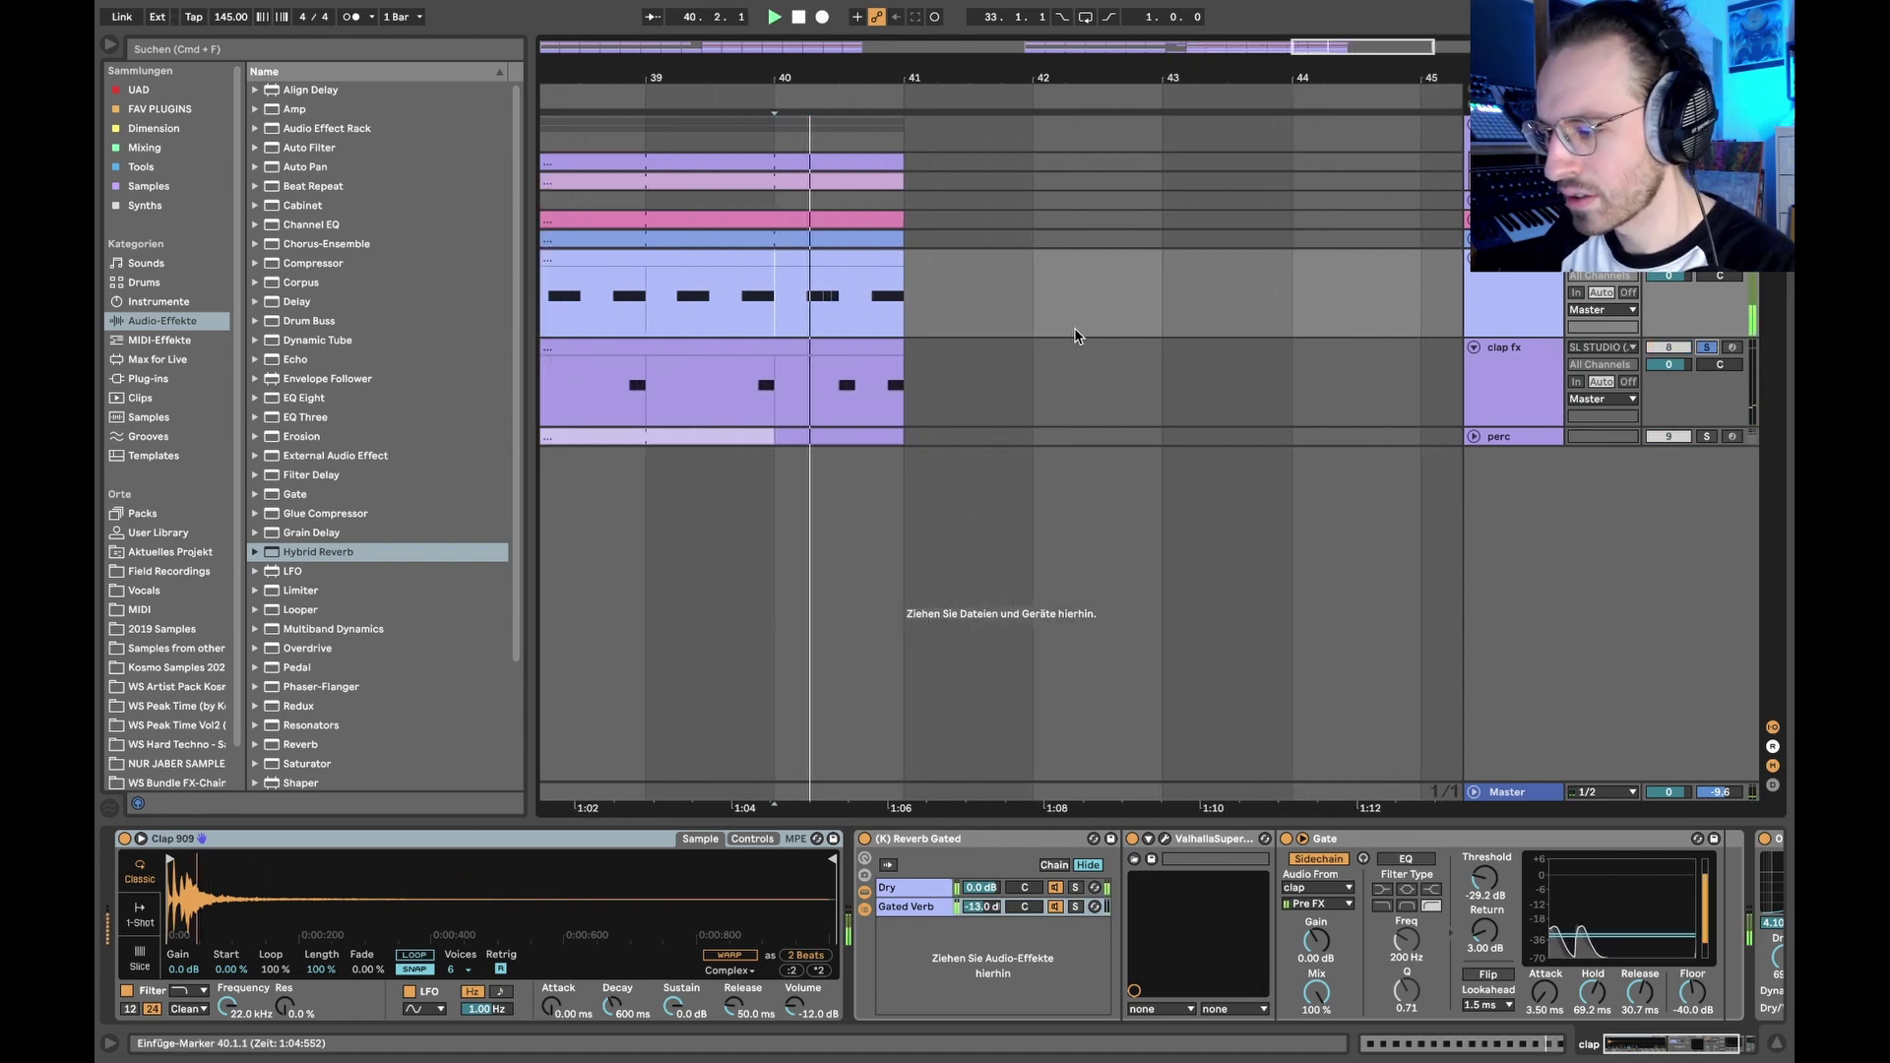
scroll(1078, 334, down, 5)
scroll(1077, 342, down, 2)
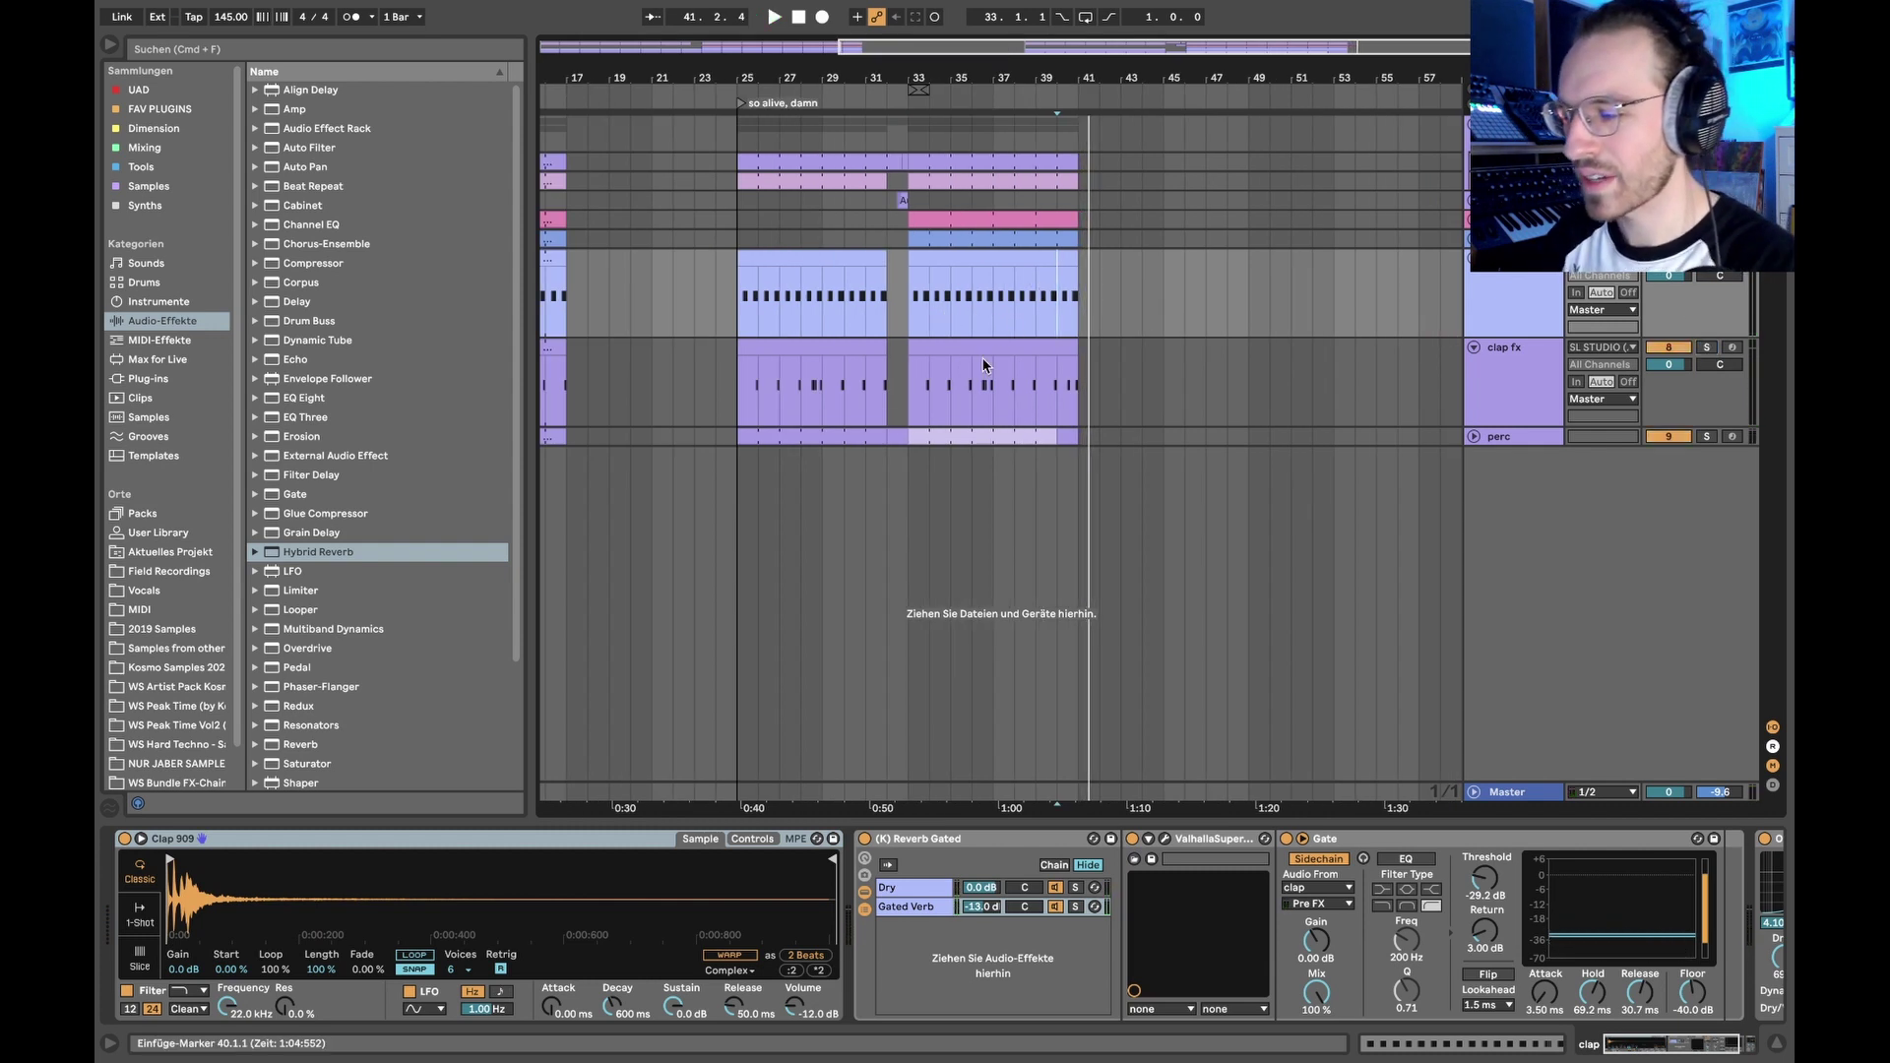
Step: Collapse the clap and clap fx tracks and expand the perc track
scroll(933, 317, left, 3)
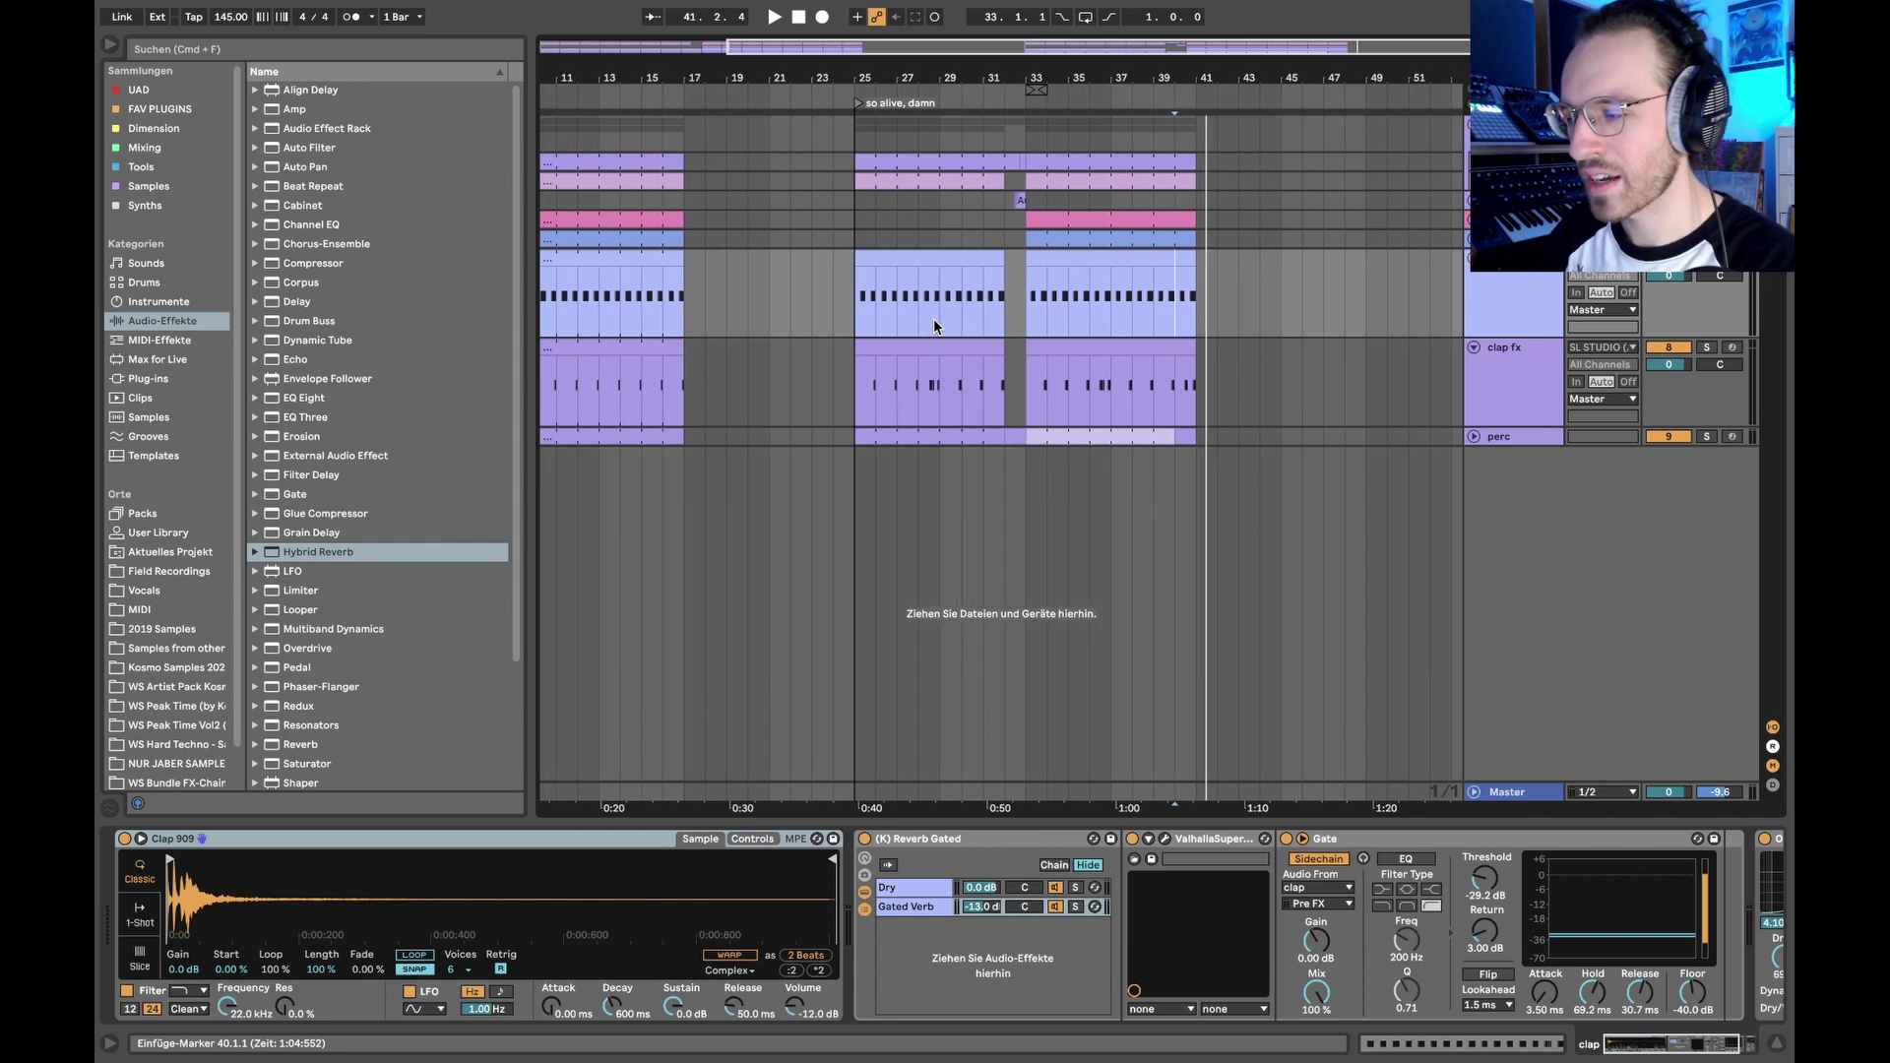
click(1503, 384)
click(1473, 346)
scroll(1473, 347, left, 5)
click(1496, 297)
click(1475, 300)
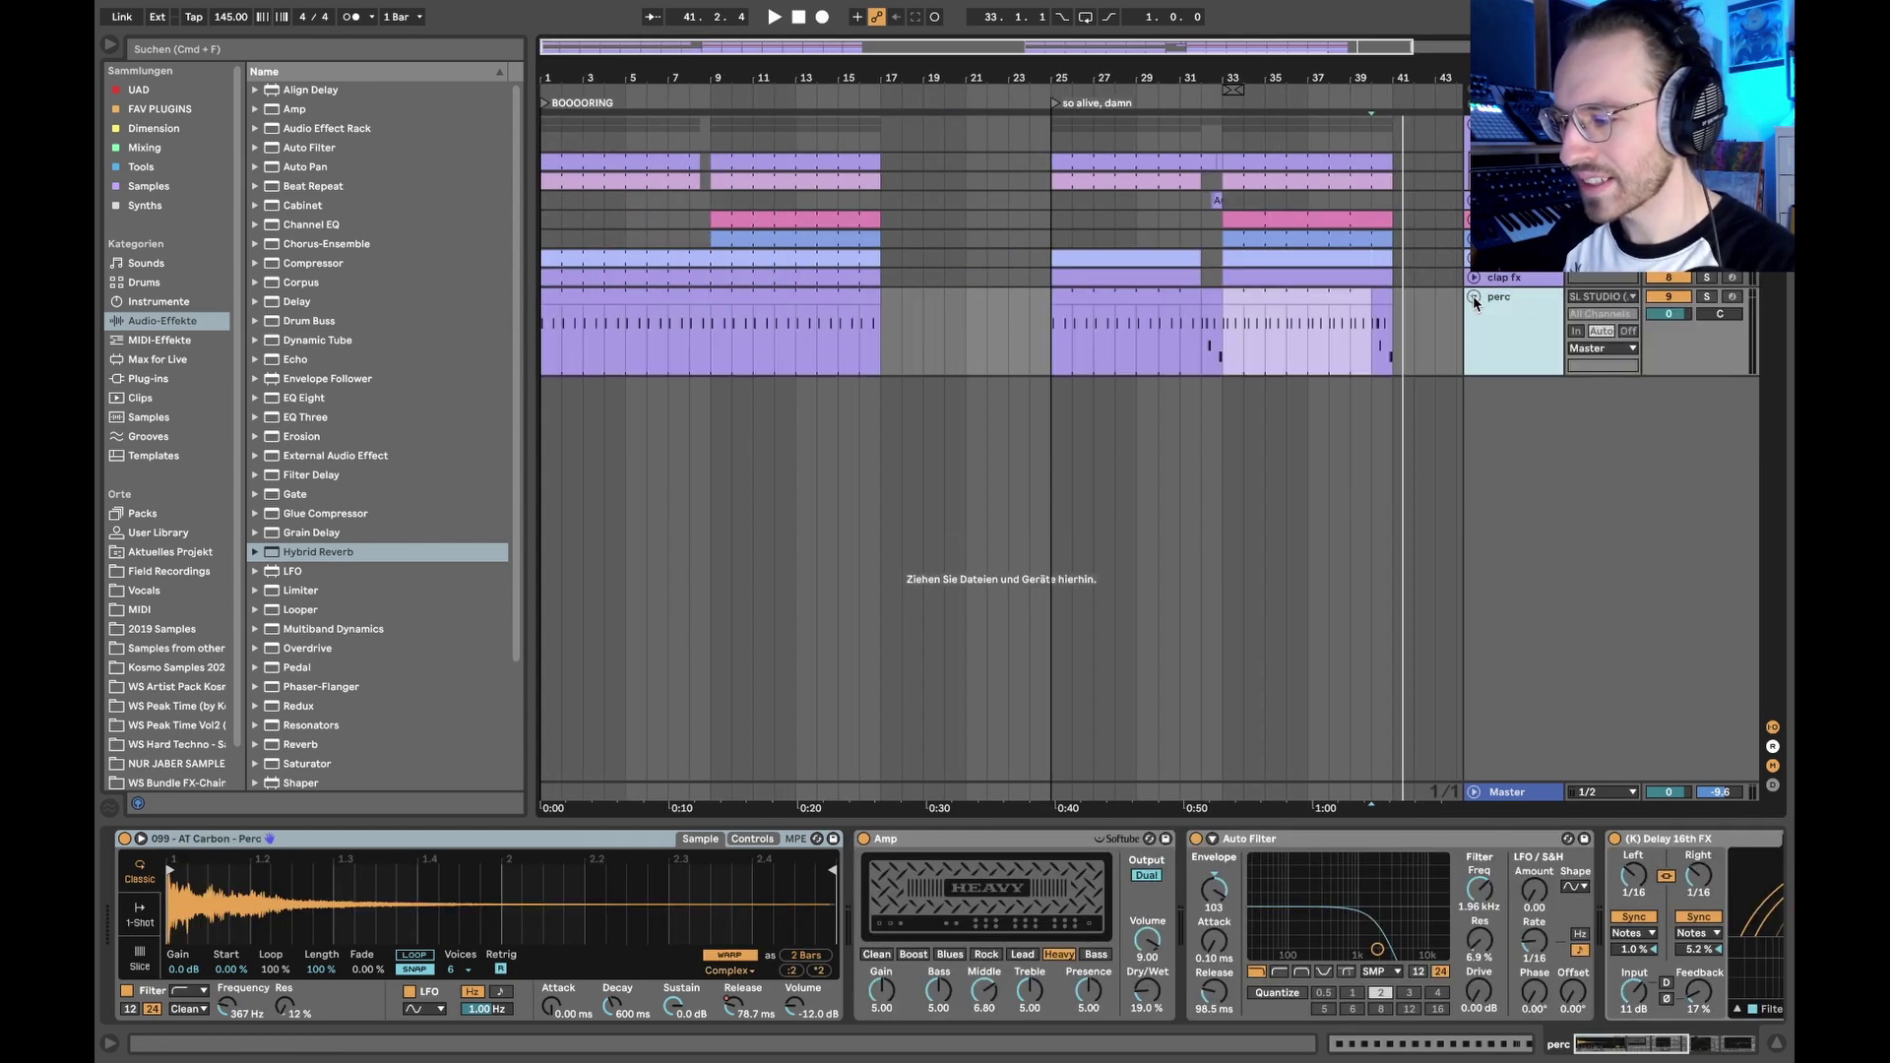
Step: Solo the perc track and play its basic loop from bar 1 while examining its device chain
click(605, 299)
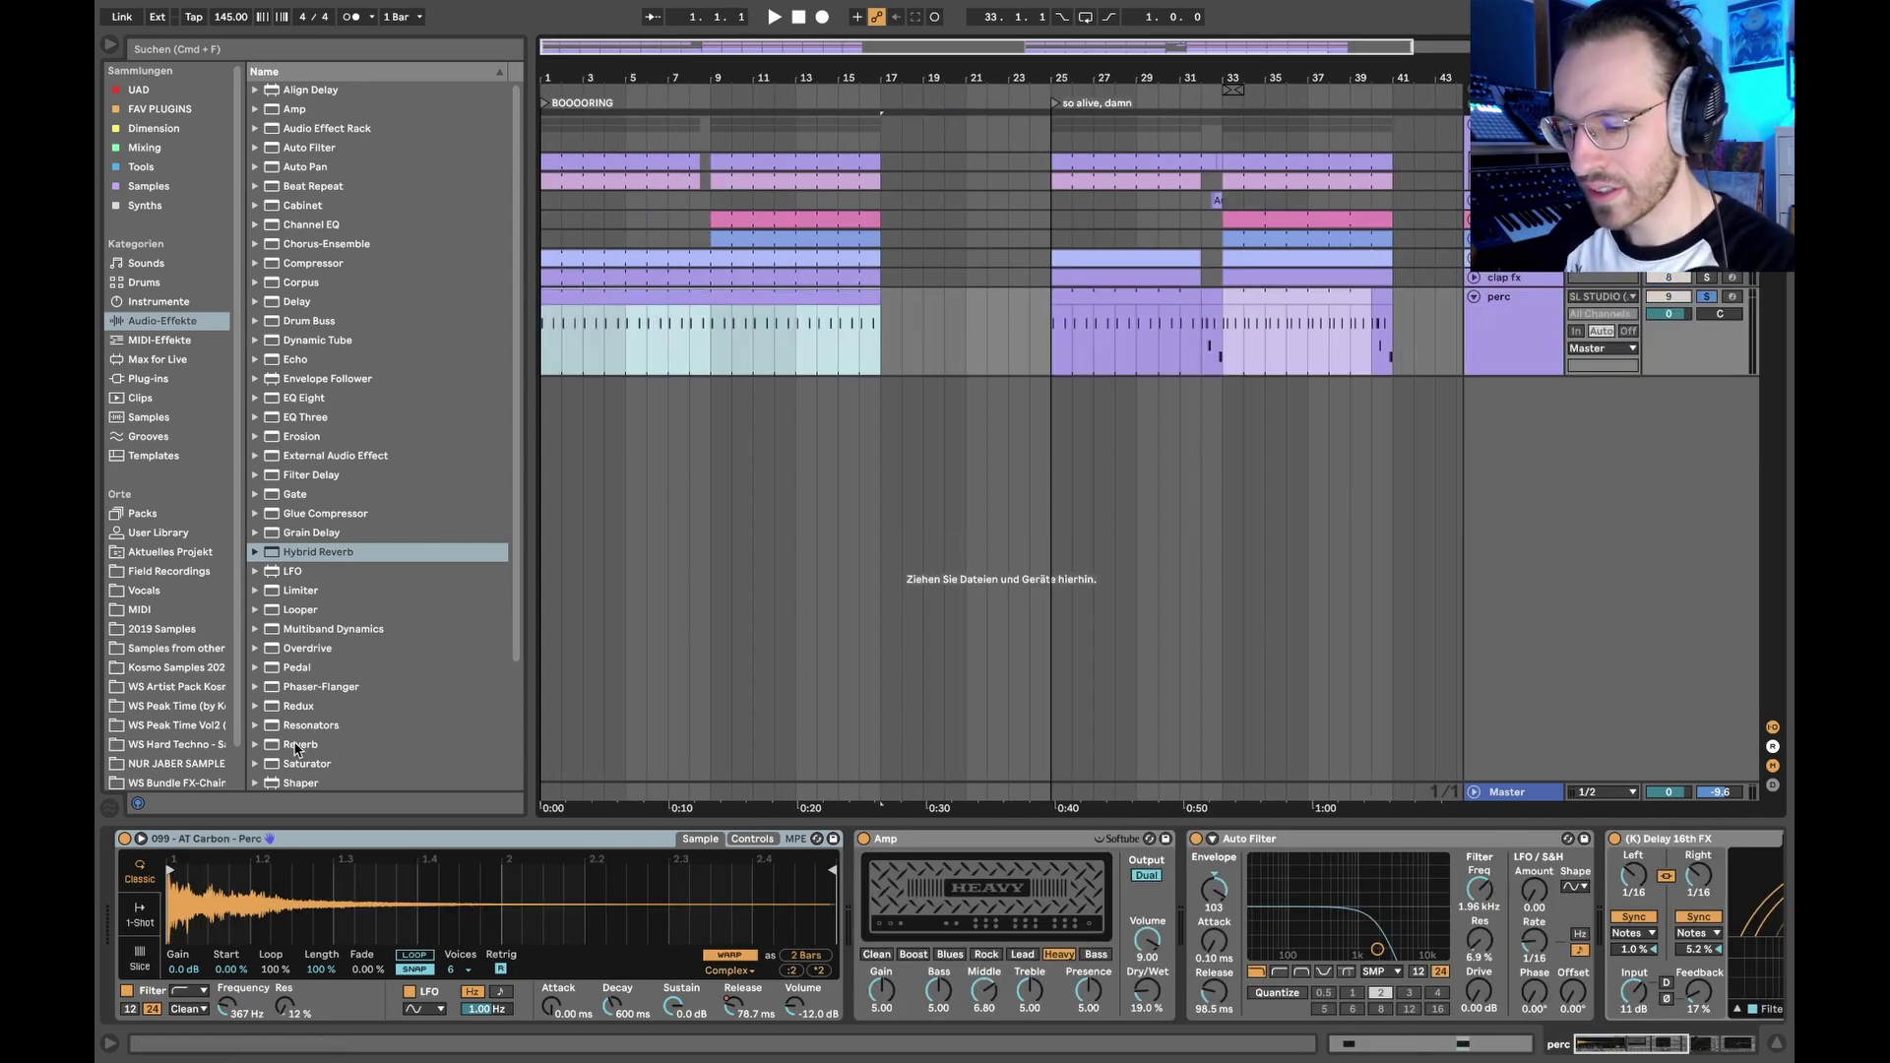
key(space)
scroll(1011, 933, right, 3)
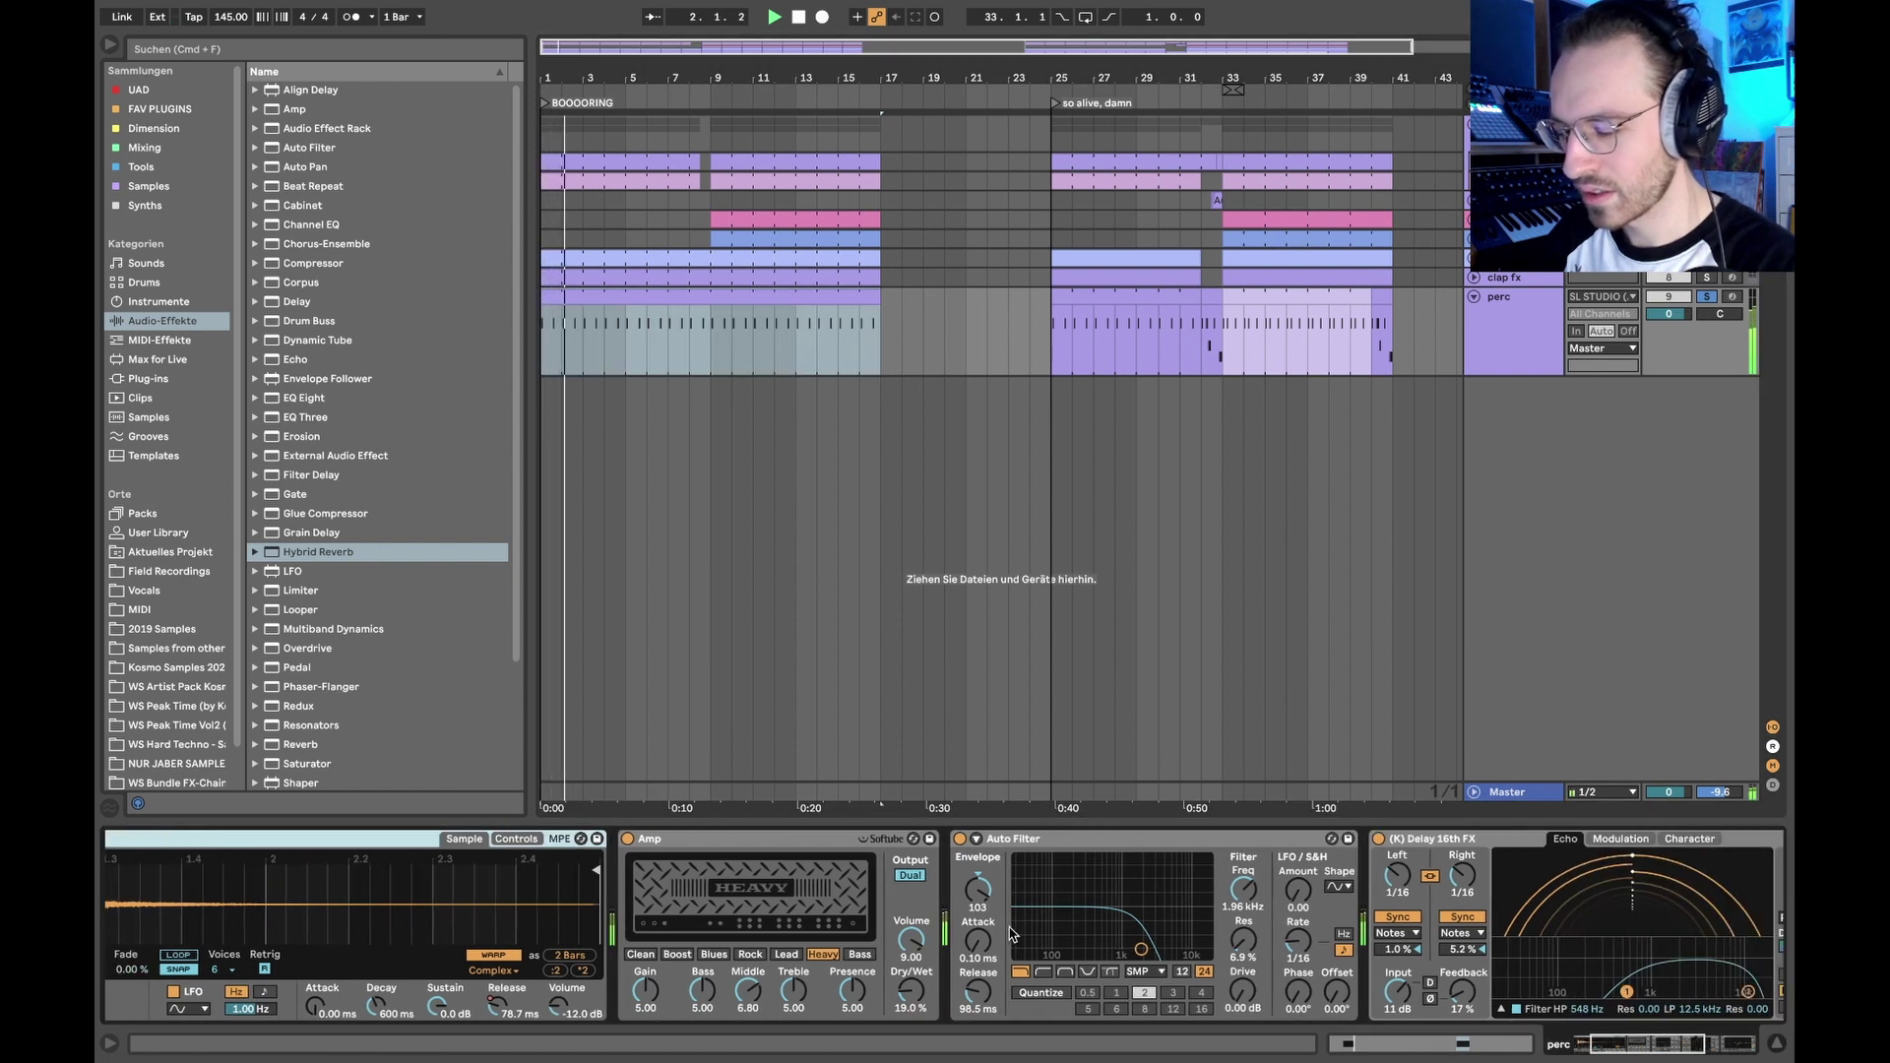
scroll(1010, 933, left, 3)
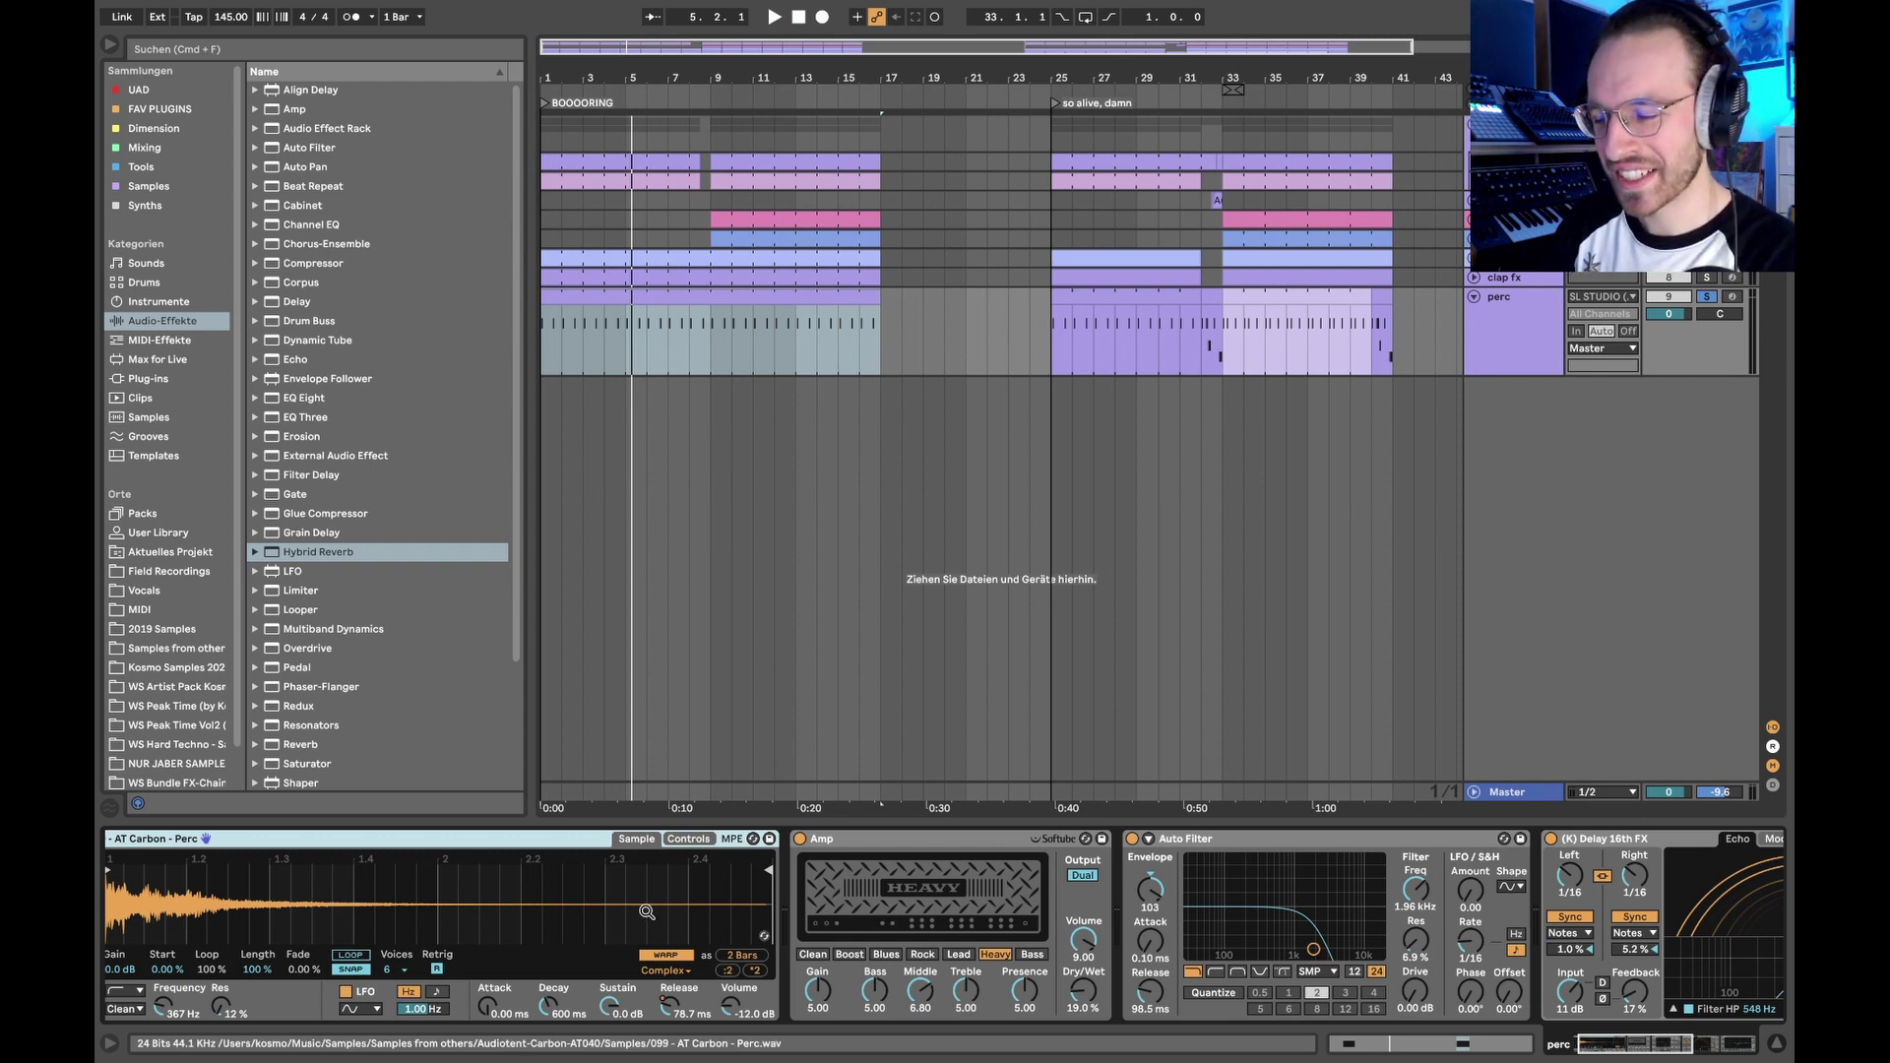
Step: Compare the perc loop with Delay 16th FX bypassed and re-enabled during playback from bar 1
scroll(646, 912, right, 10)
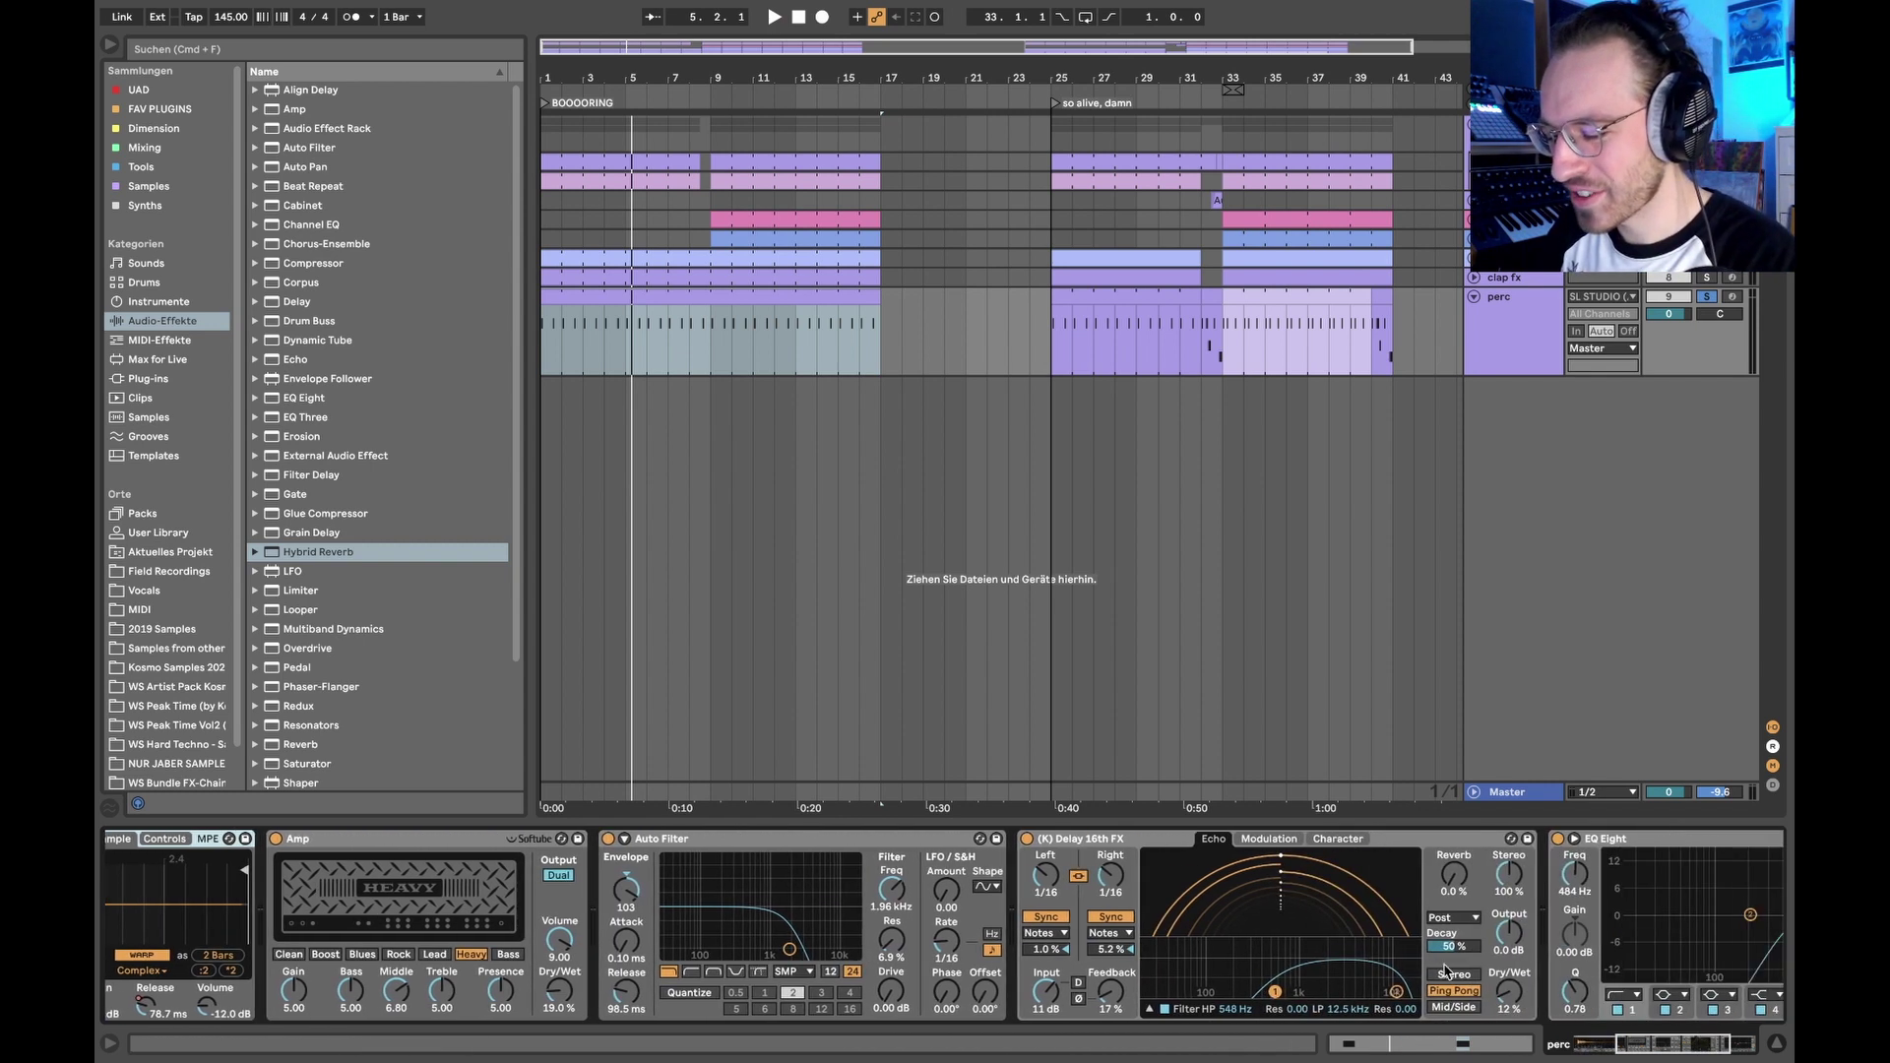
click(1027, 840)
key(space)
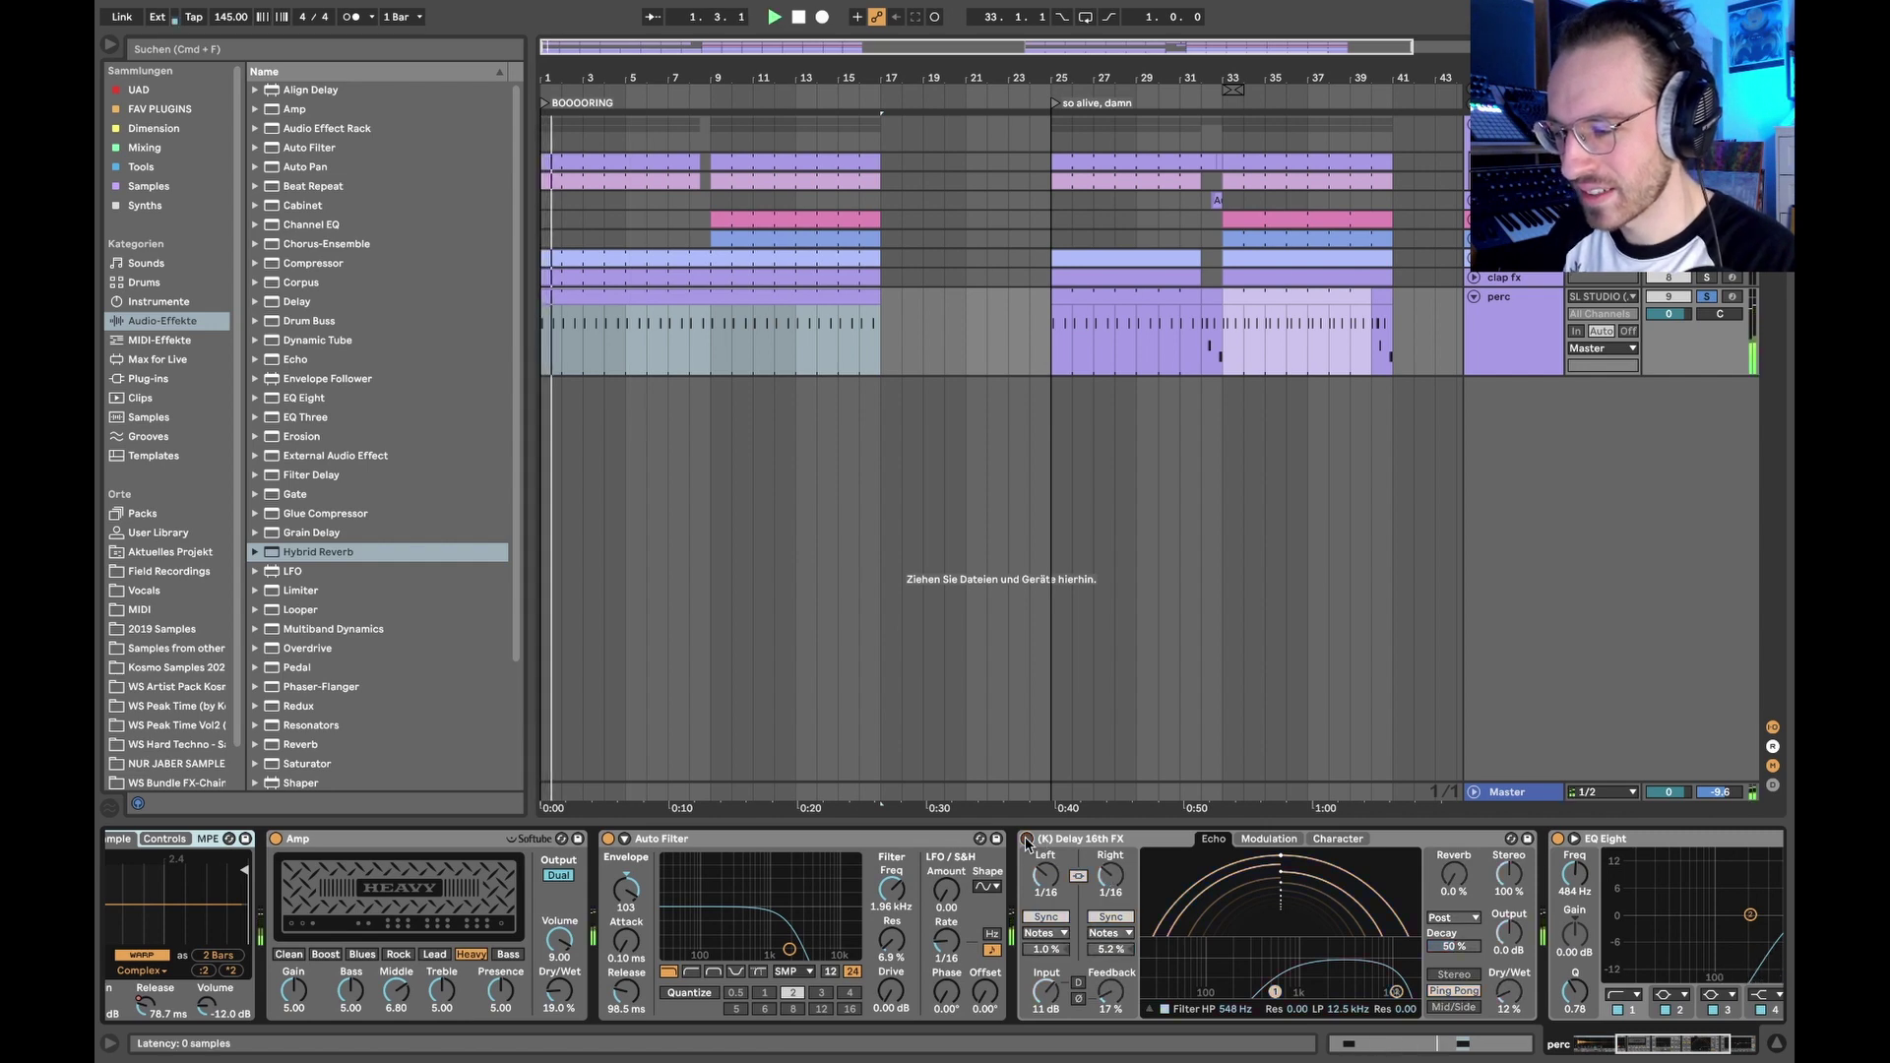
click(1027, 840)
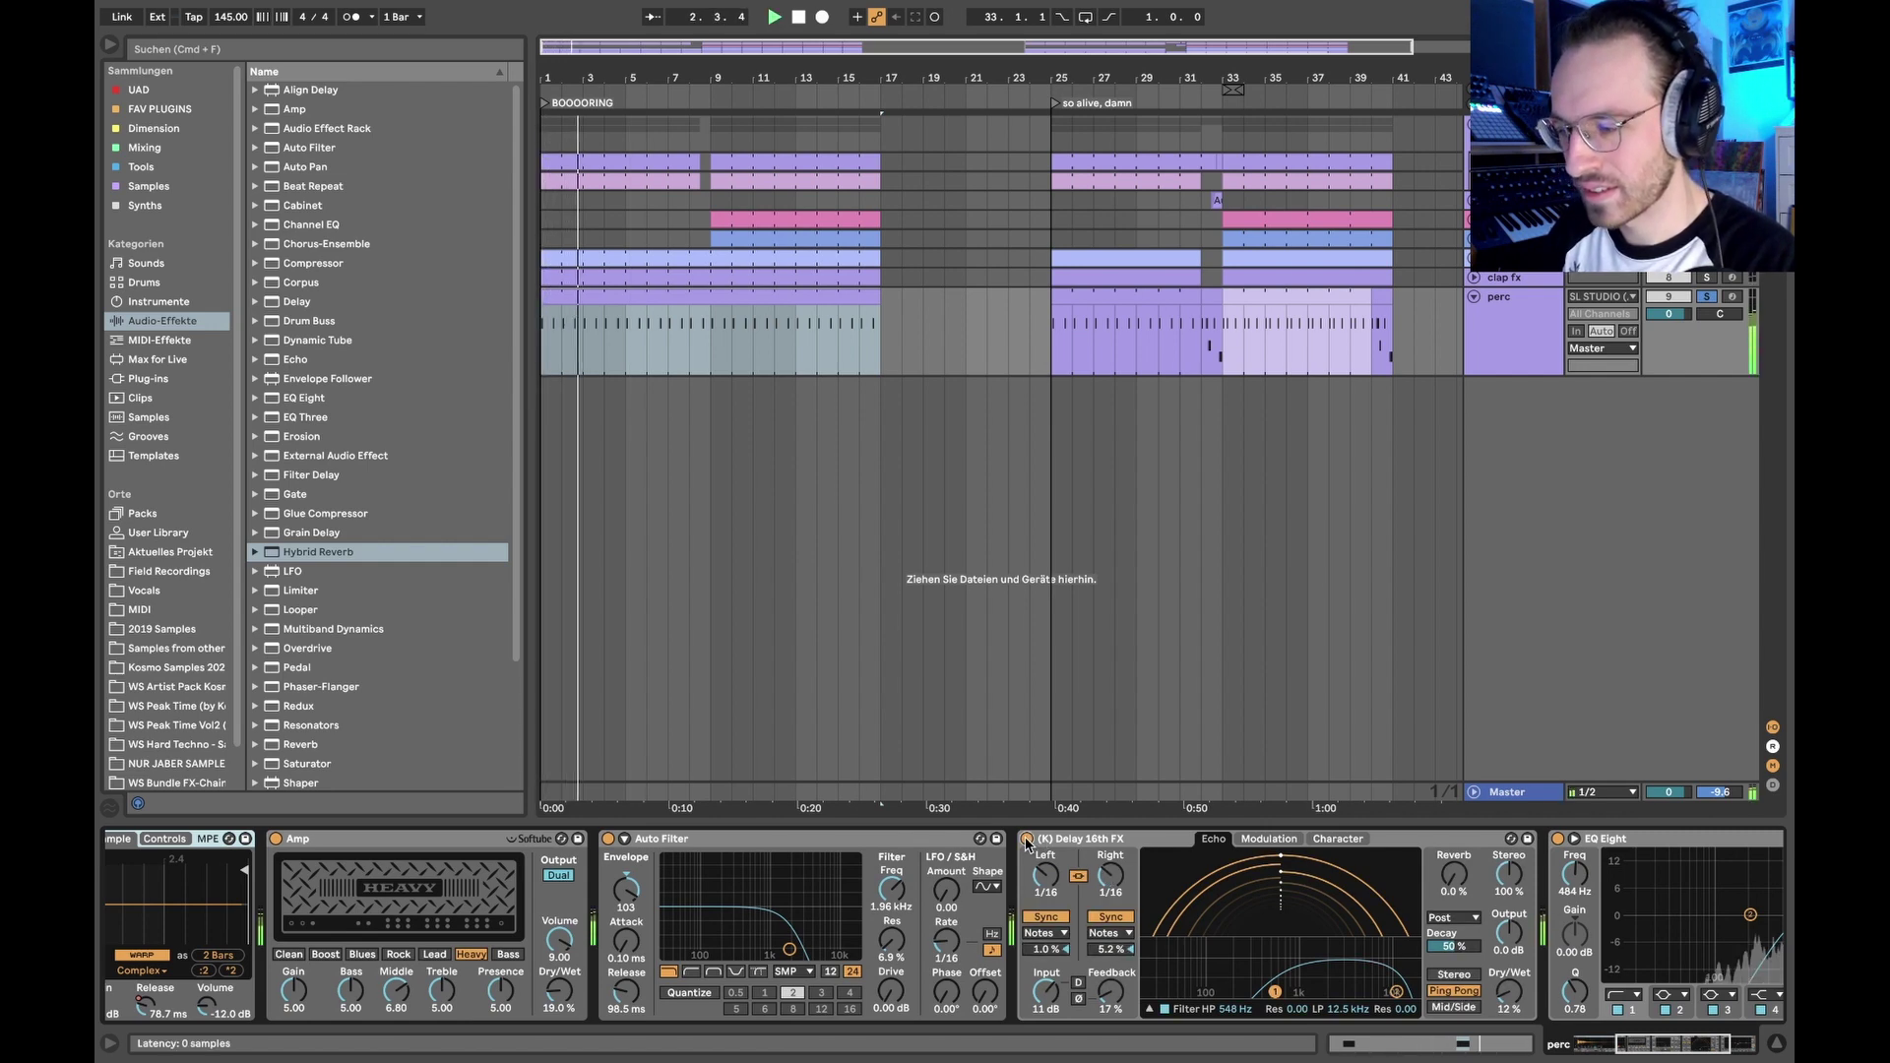
Step: Compare the perc clip's notes at bar 1 with those of the clip at bar 25, selecting both C3 notes
double_click(646, 302)
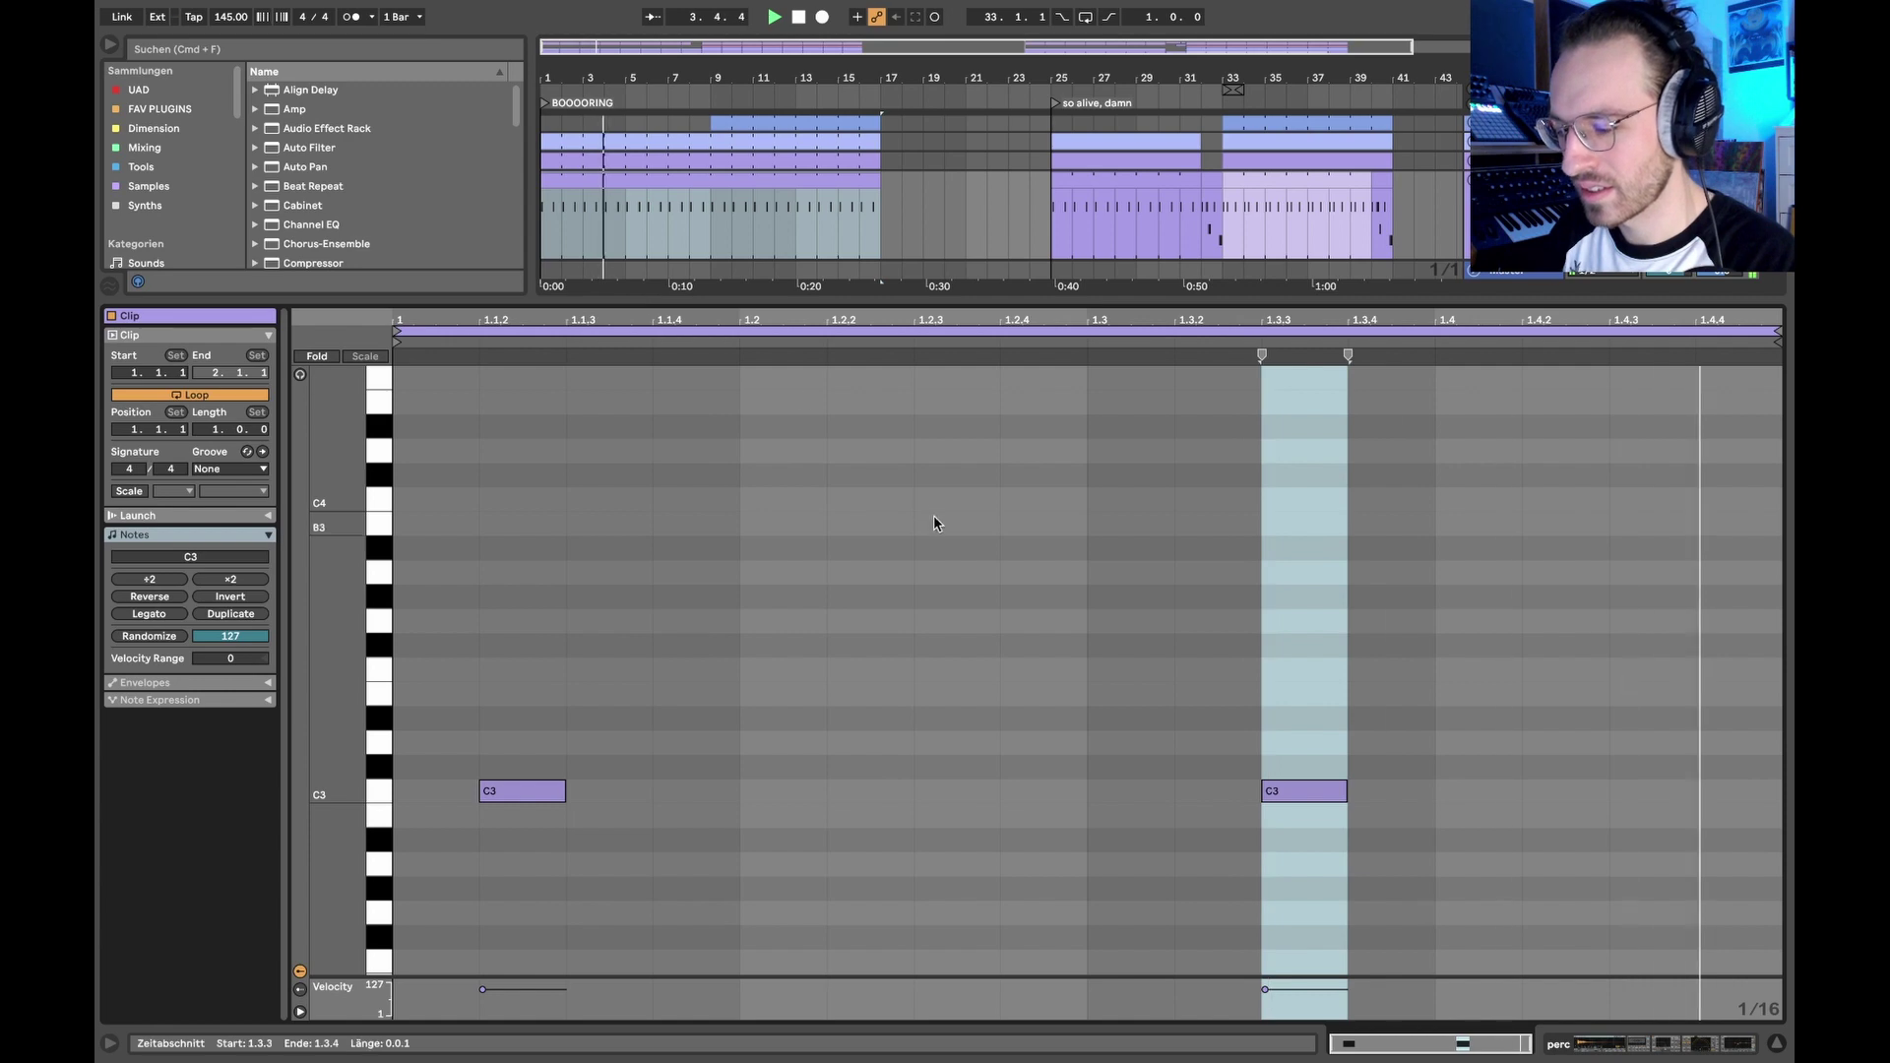
key(super+alt+l)
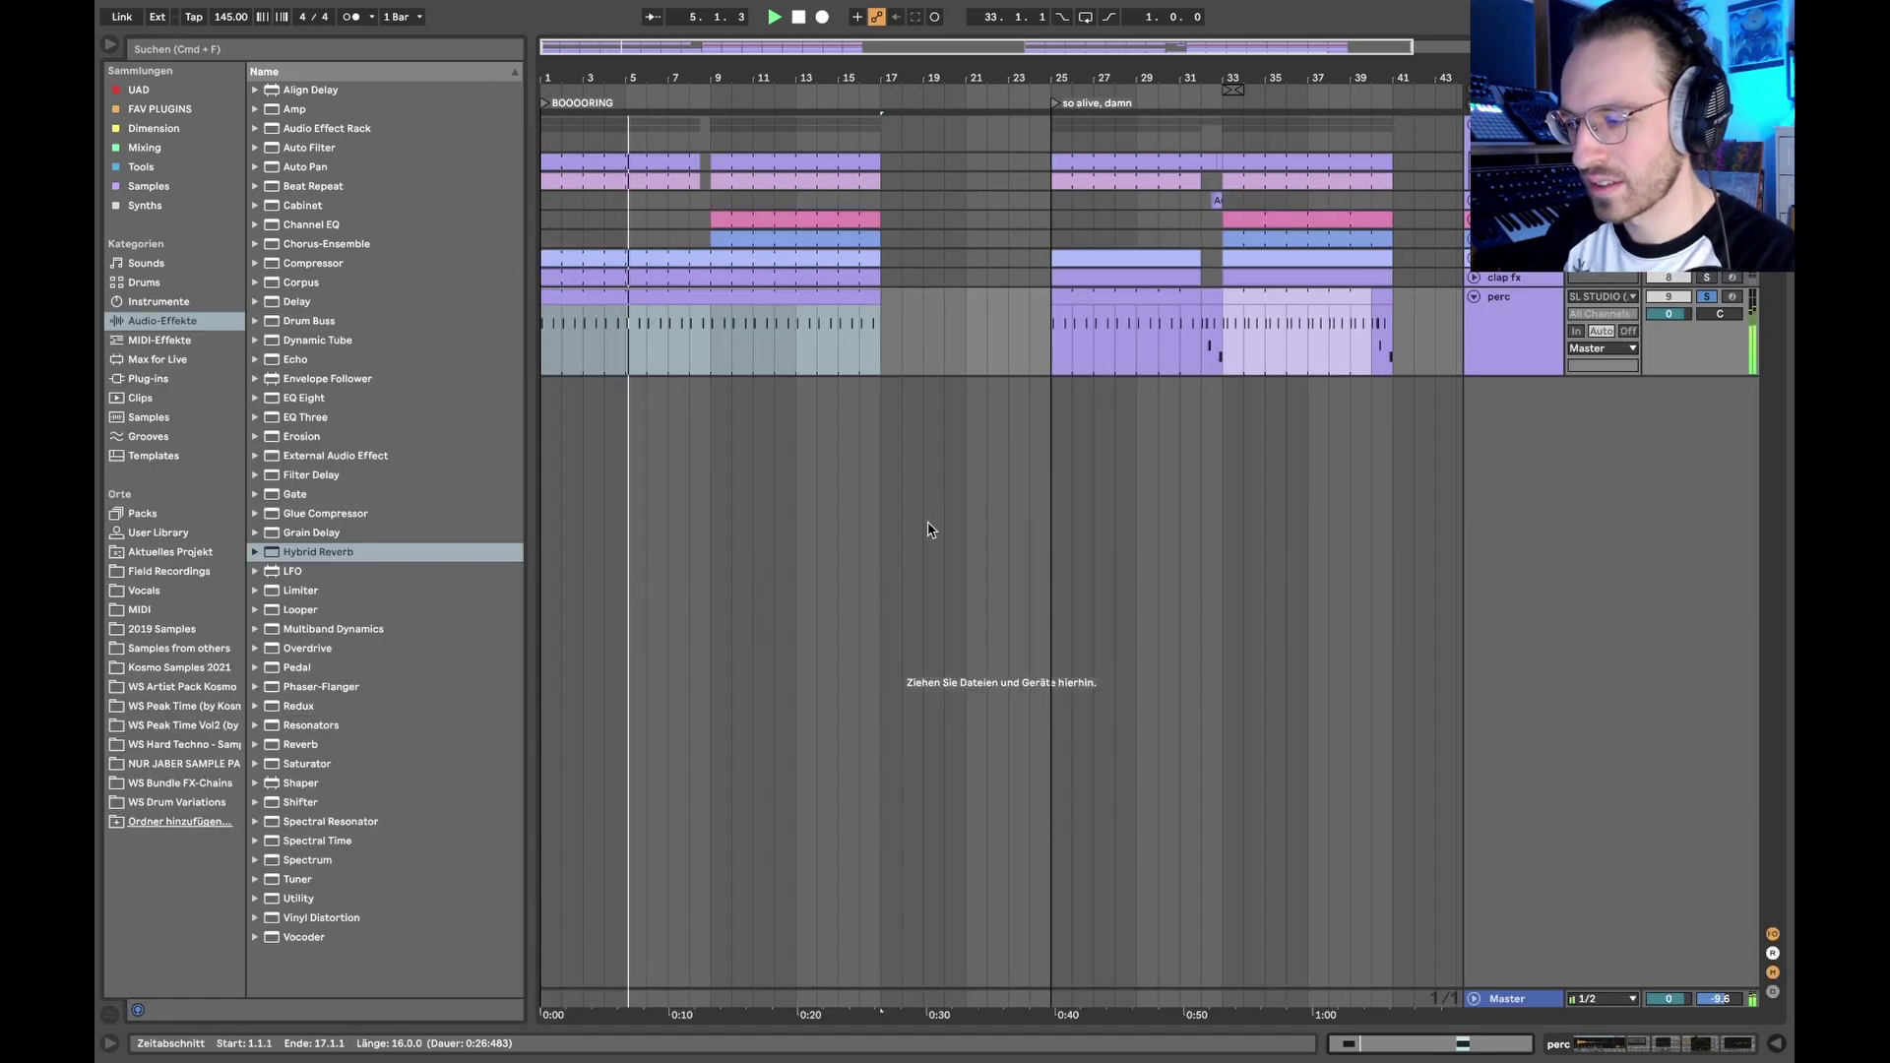
double_click(1094, 321)
key(space)
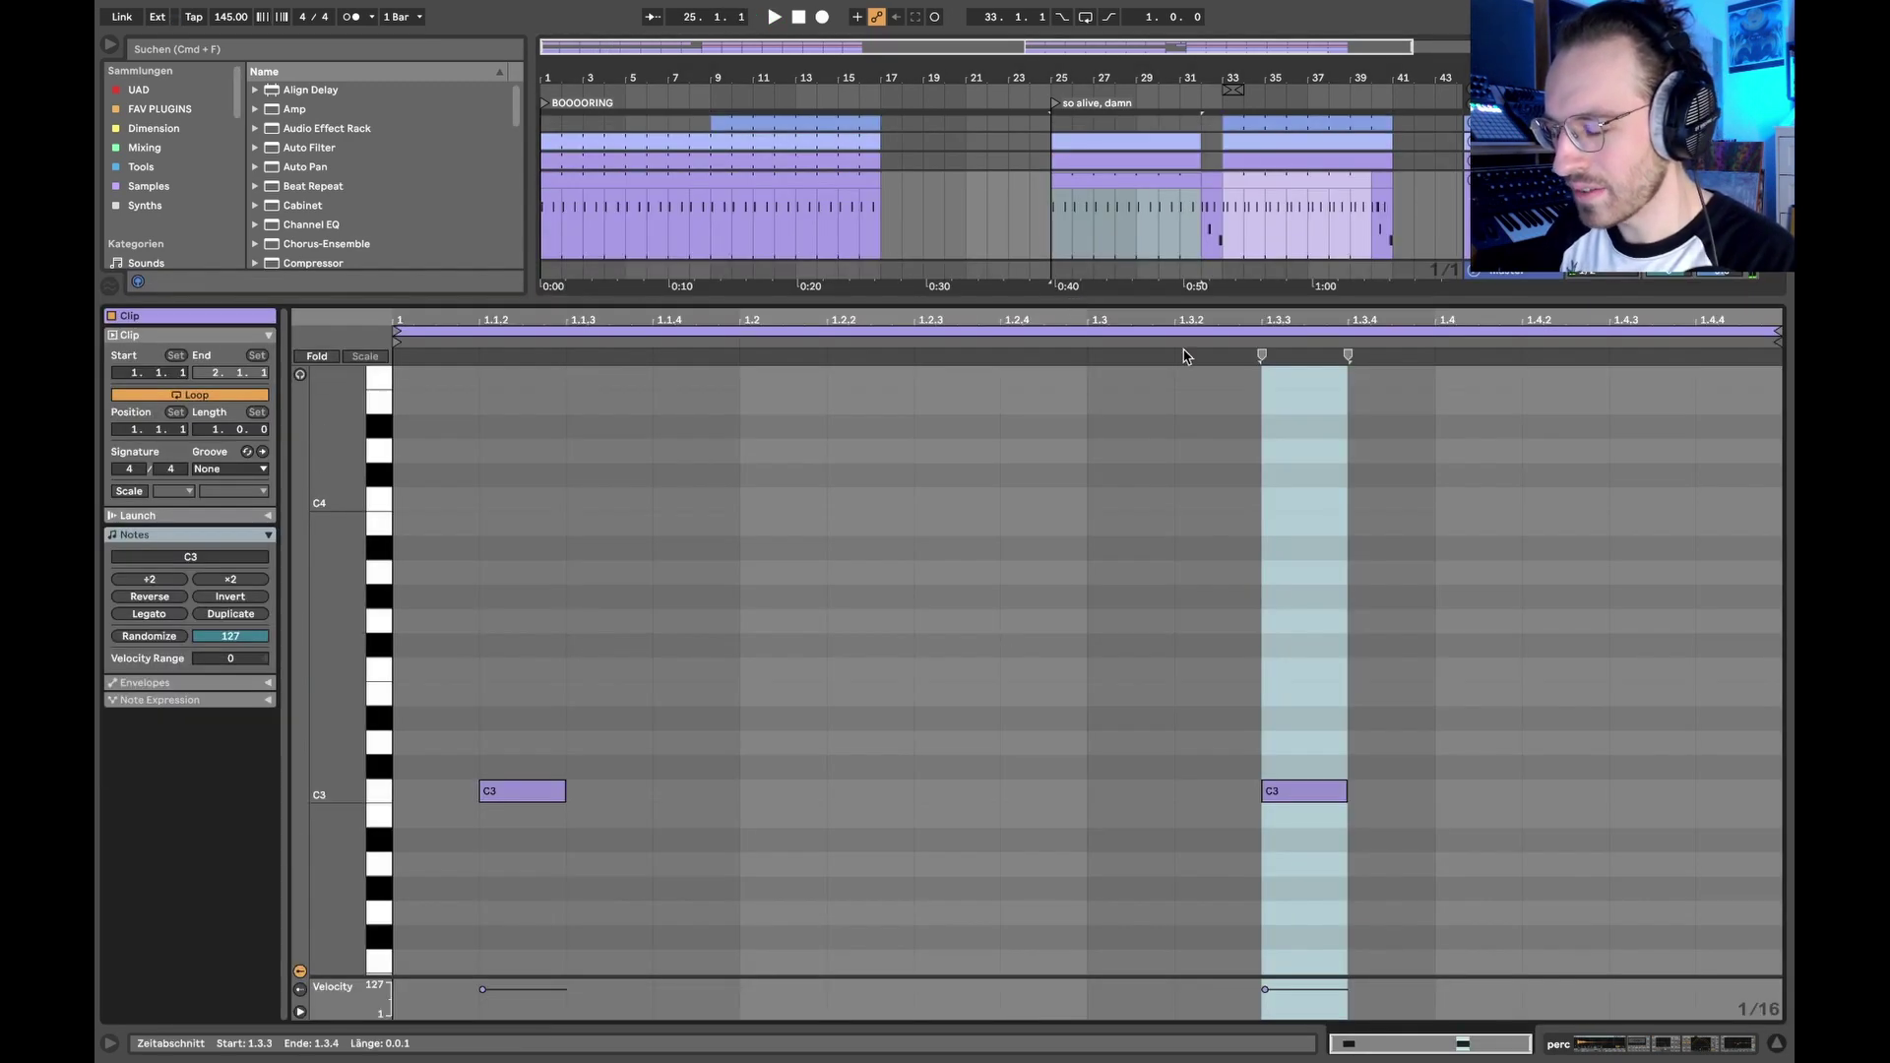
key(super+alt+l)
double_click(1142, 330)
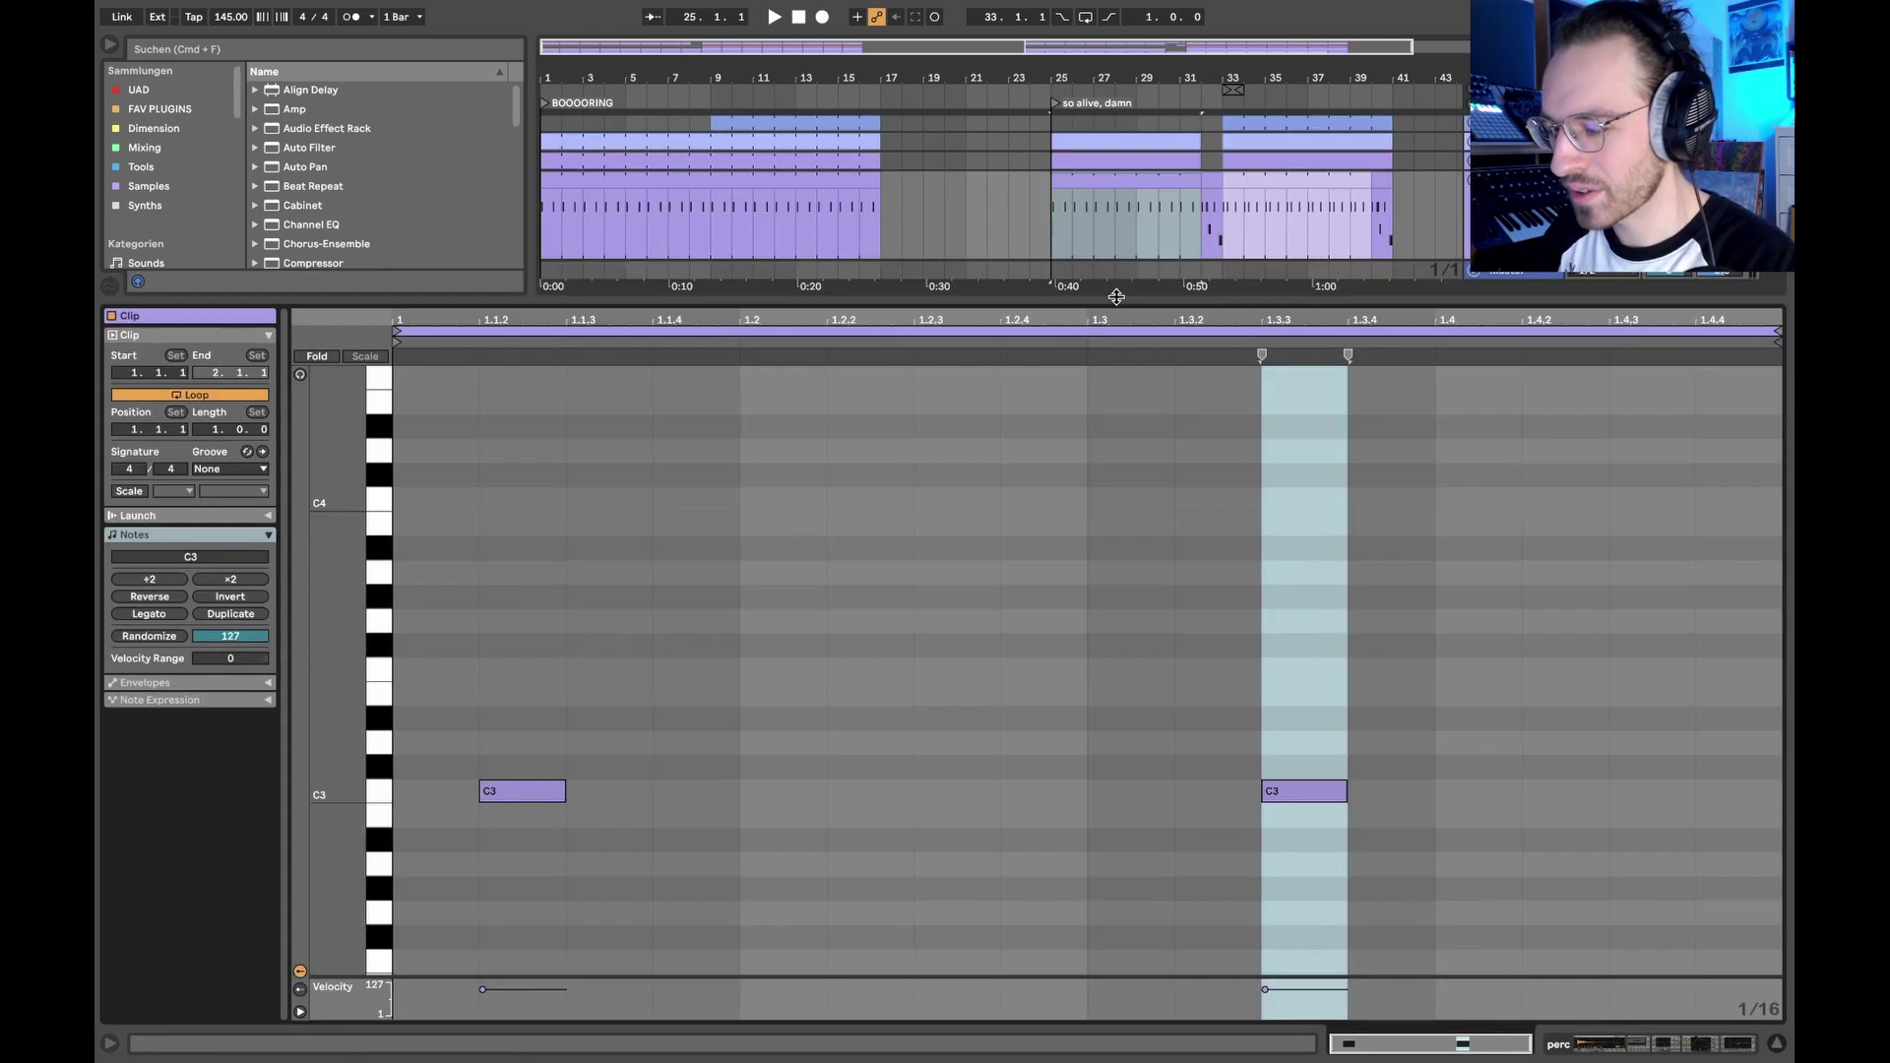
drag(1457, 588, 426, 938)
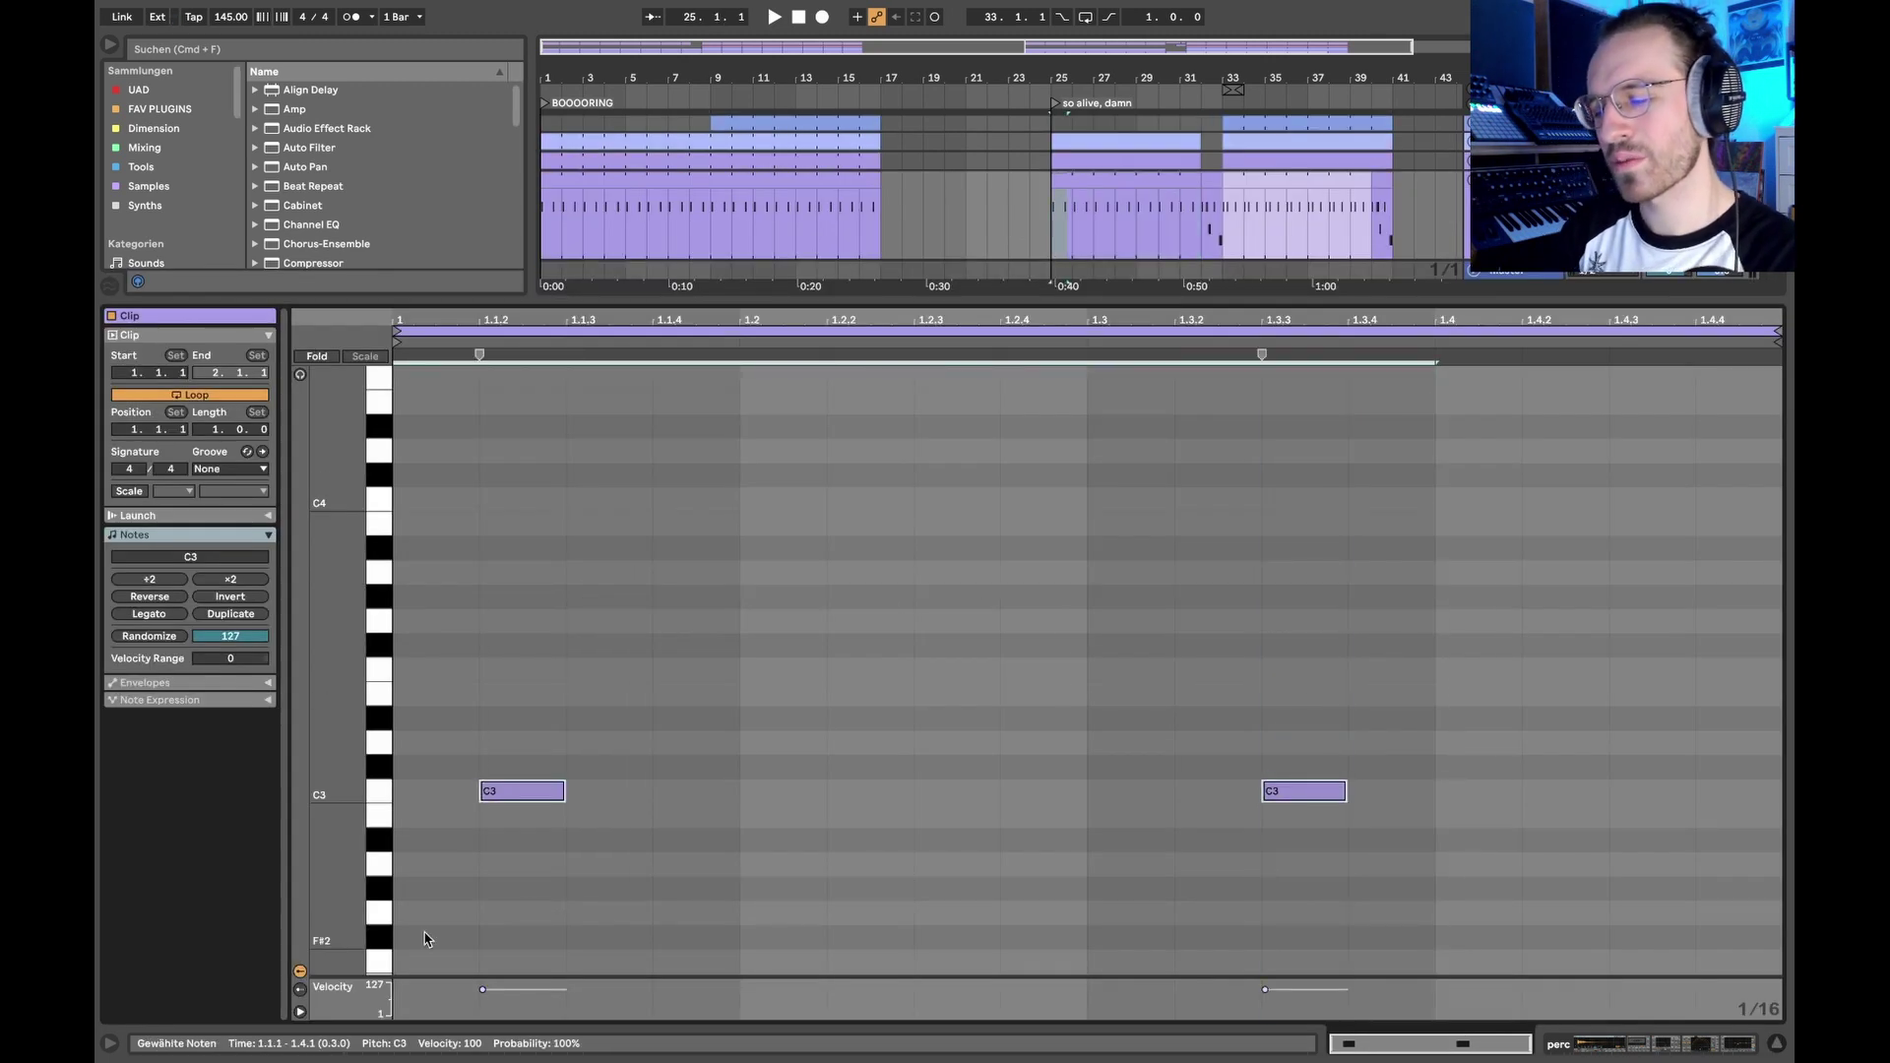
key(super+alt+l)
Step: Show the perc track's Ve Release automation and select bars 25 to 27 in its lane
double_click(1106, 284)
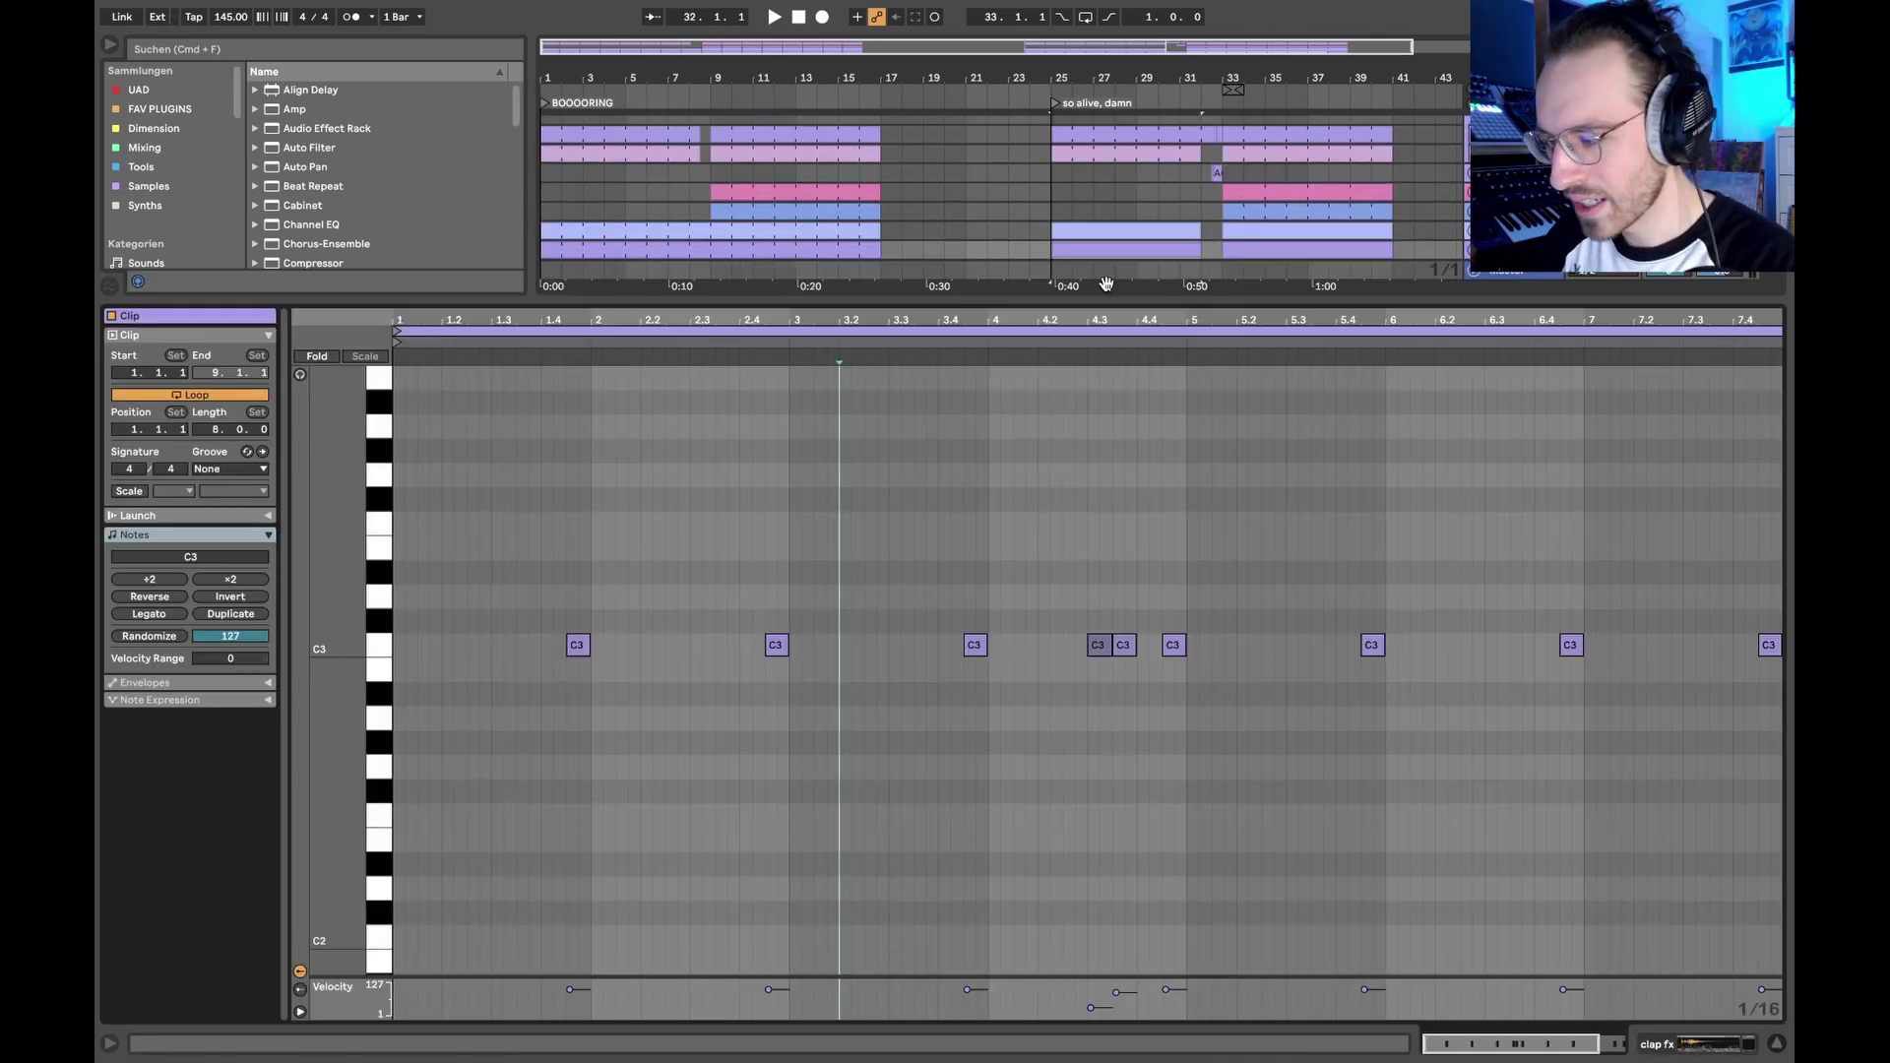
key(super+alt+l)
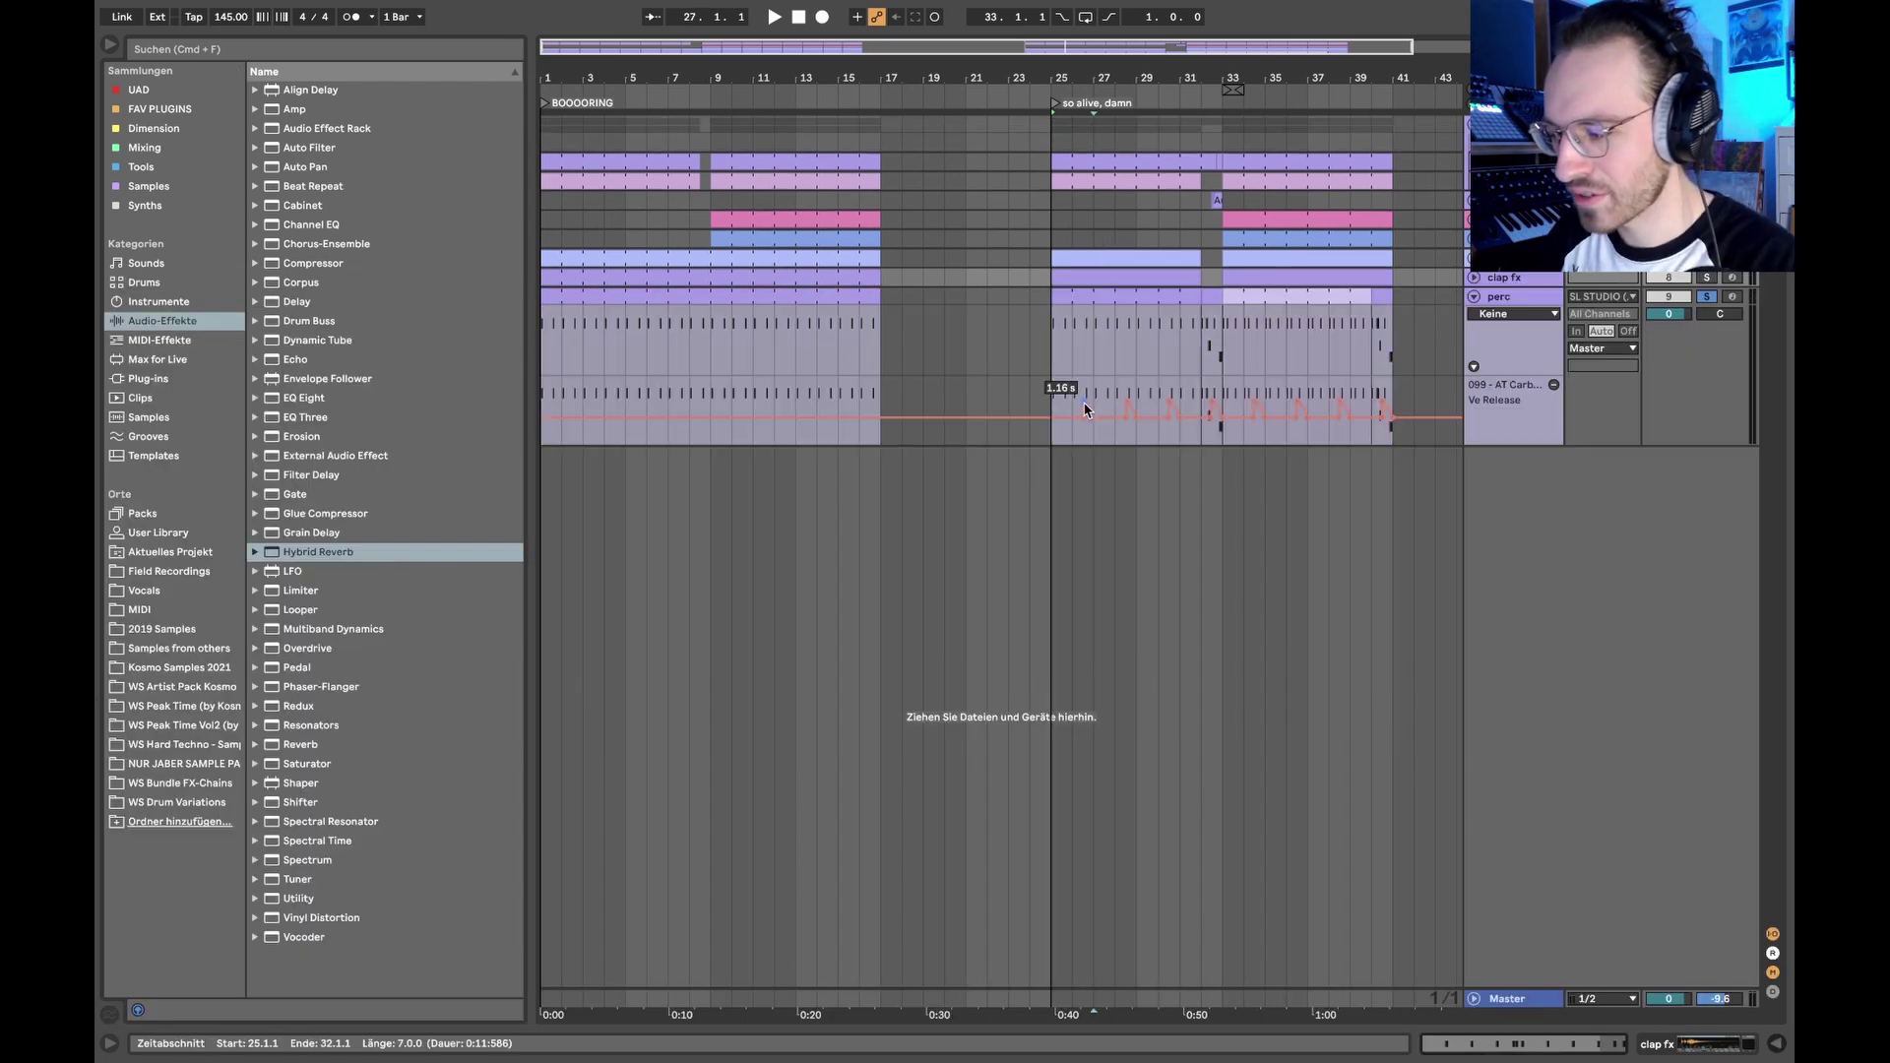
scroll(1058, 391, up, 3)
click(1045, 394)
drag(1044, 395, 1092, 394)
scroll(1093, 394, up, 3)
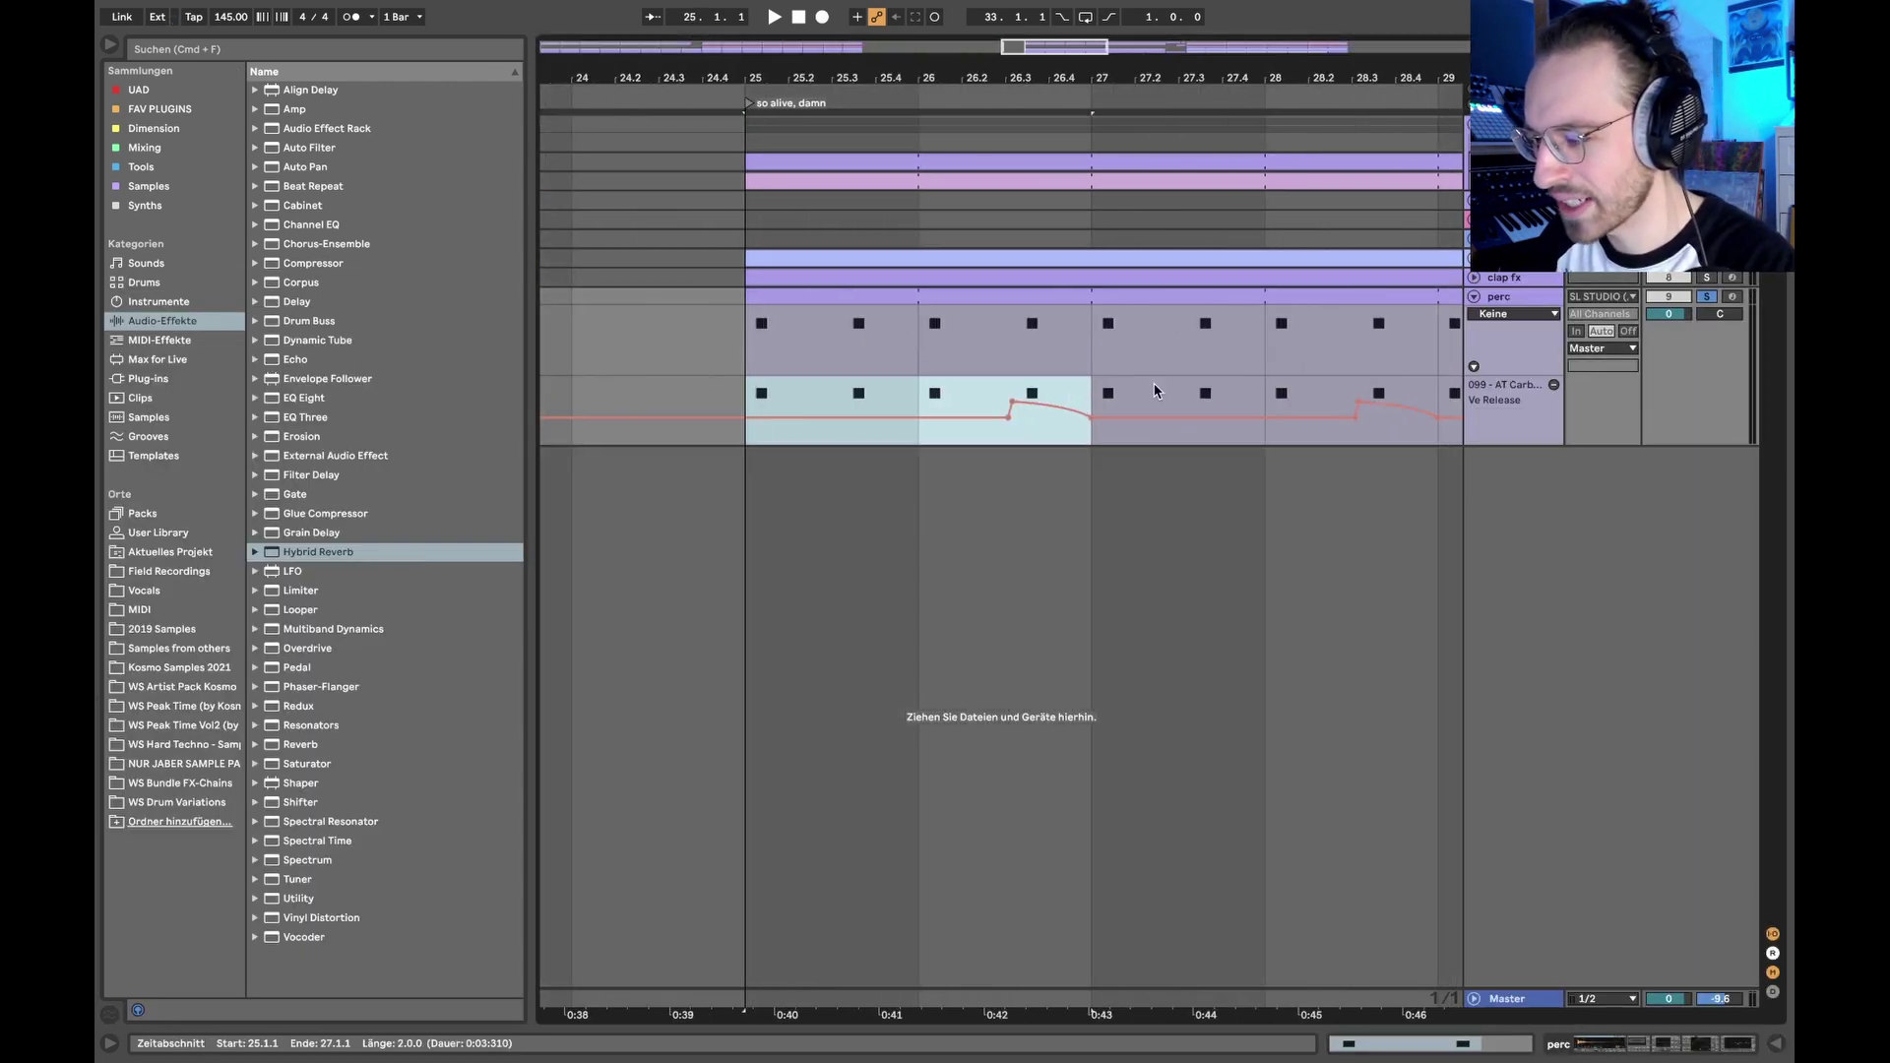
Step: Play the soloed perc track from bar 25 to hear the release automation
key(space)
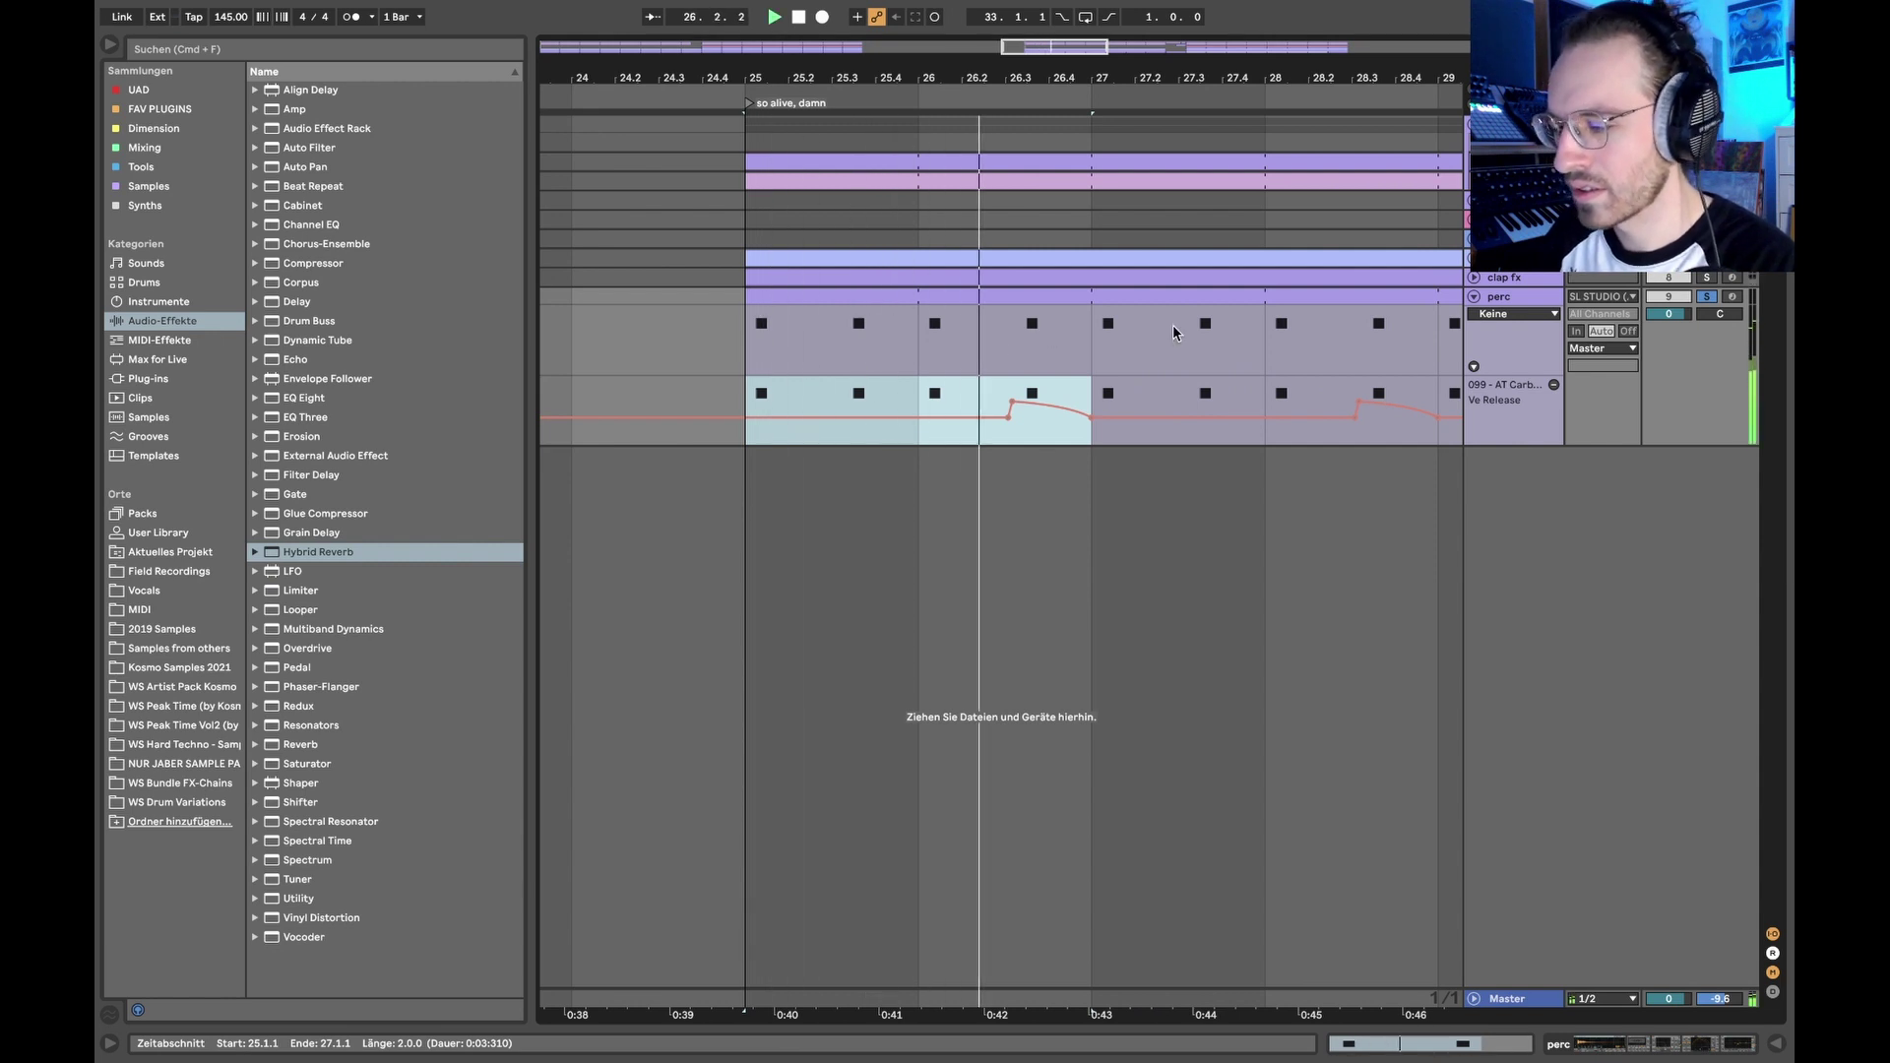
scroll(1153, 358, down, 5)
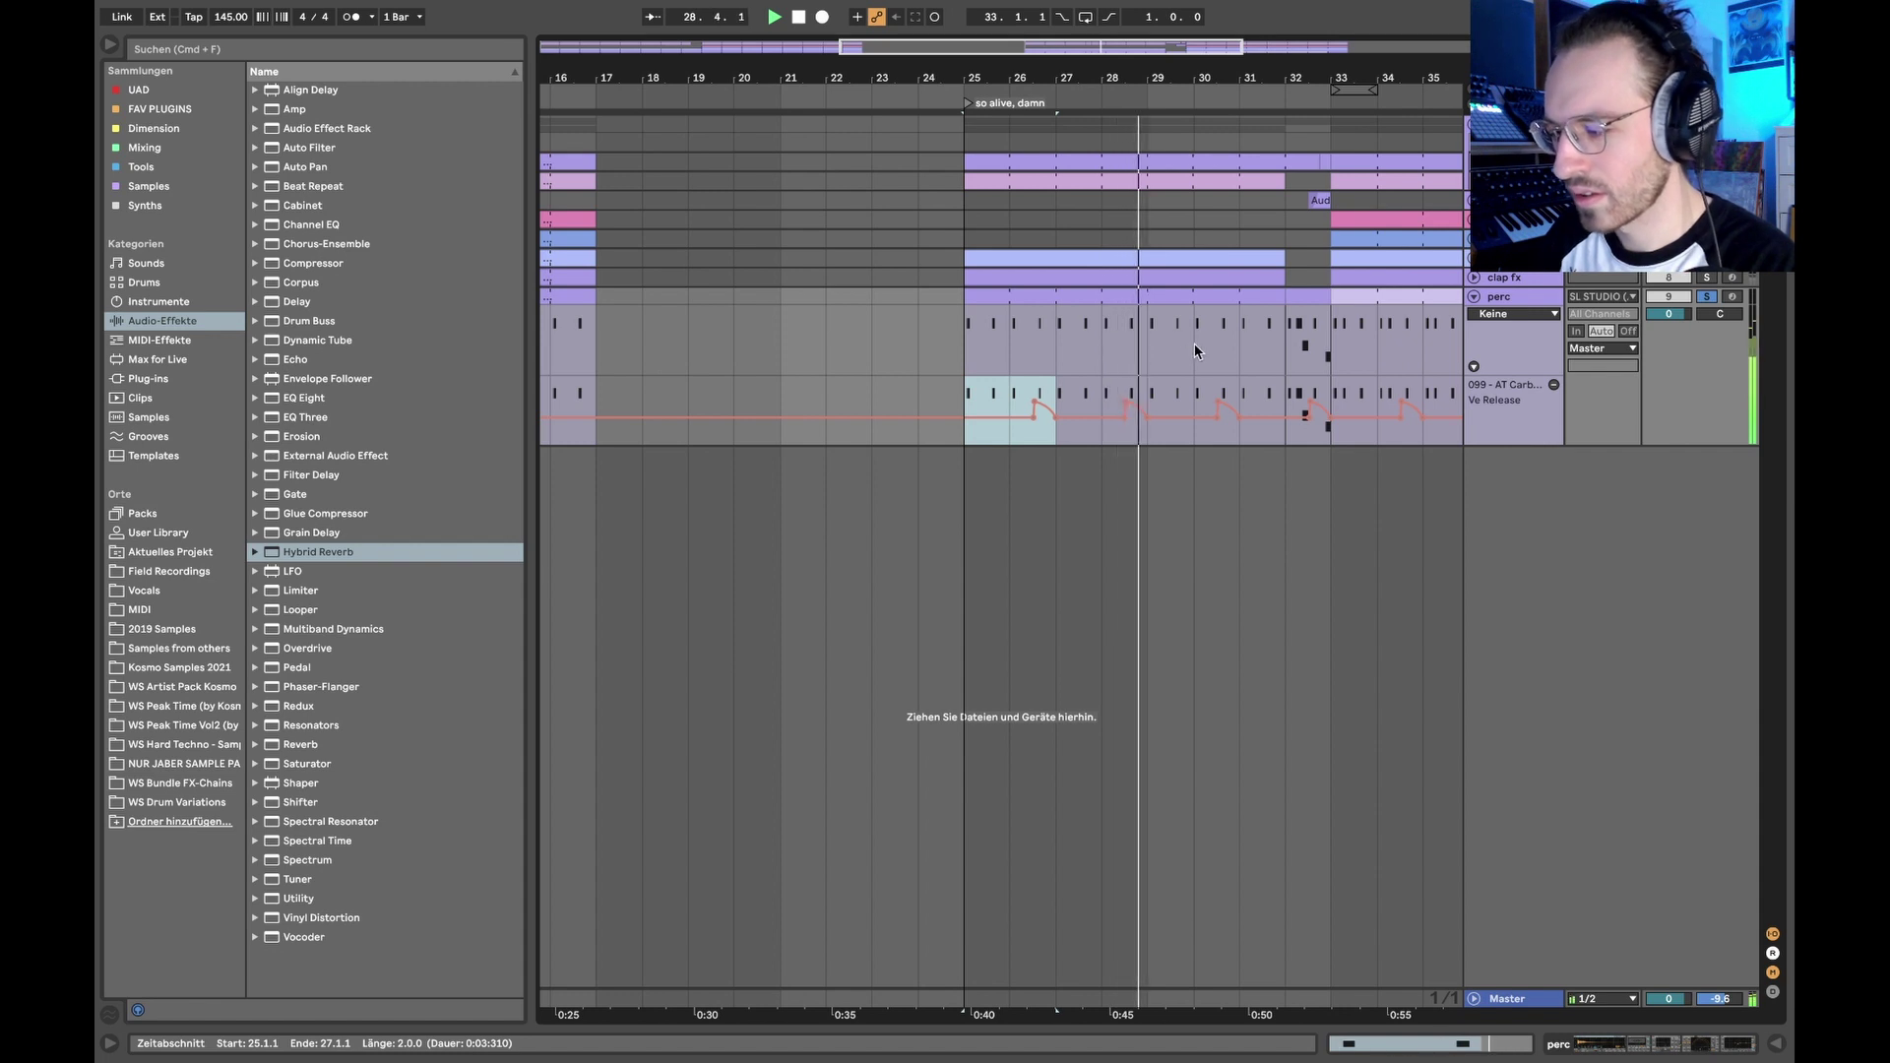
key(space)
Step: Unsolo the perc track and play the full arrangement from bar 25
click(961, 138)
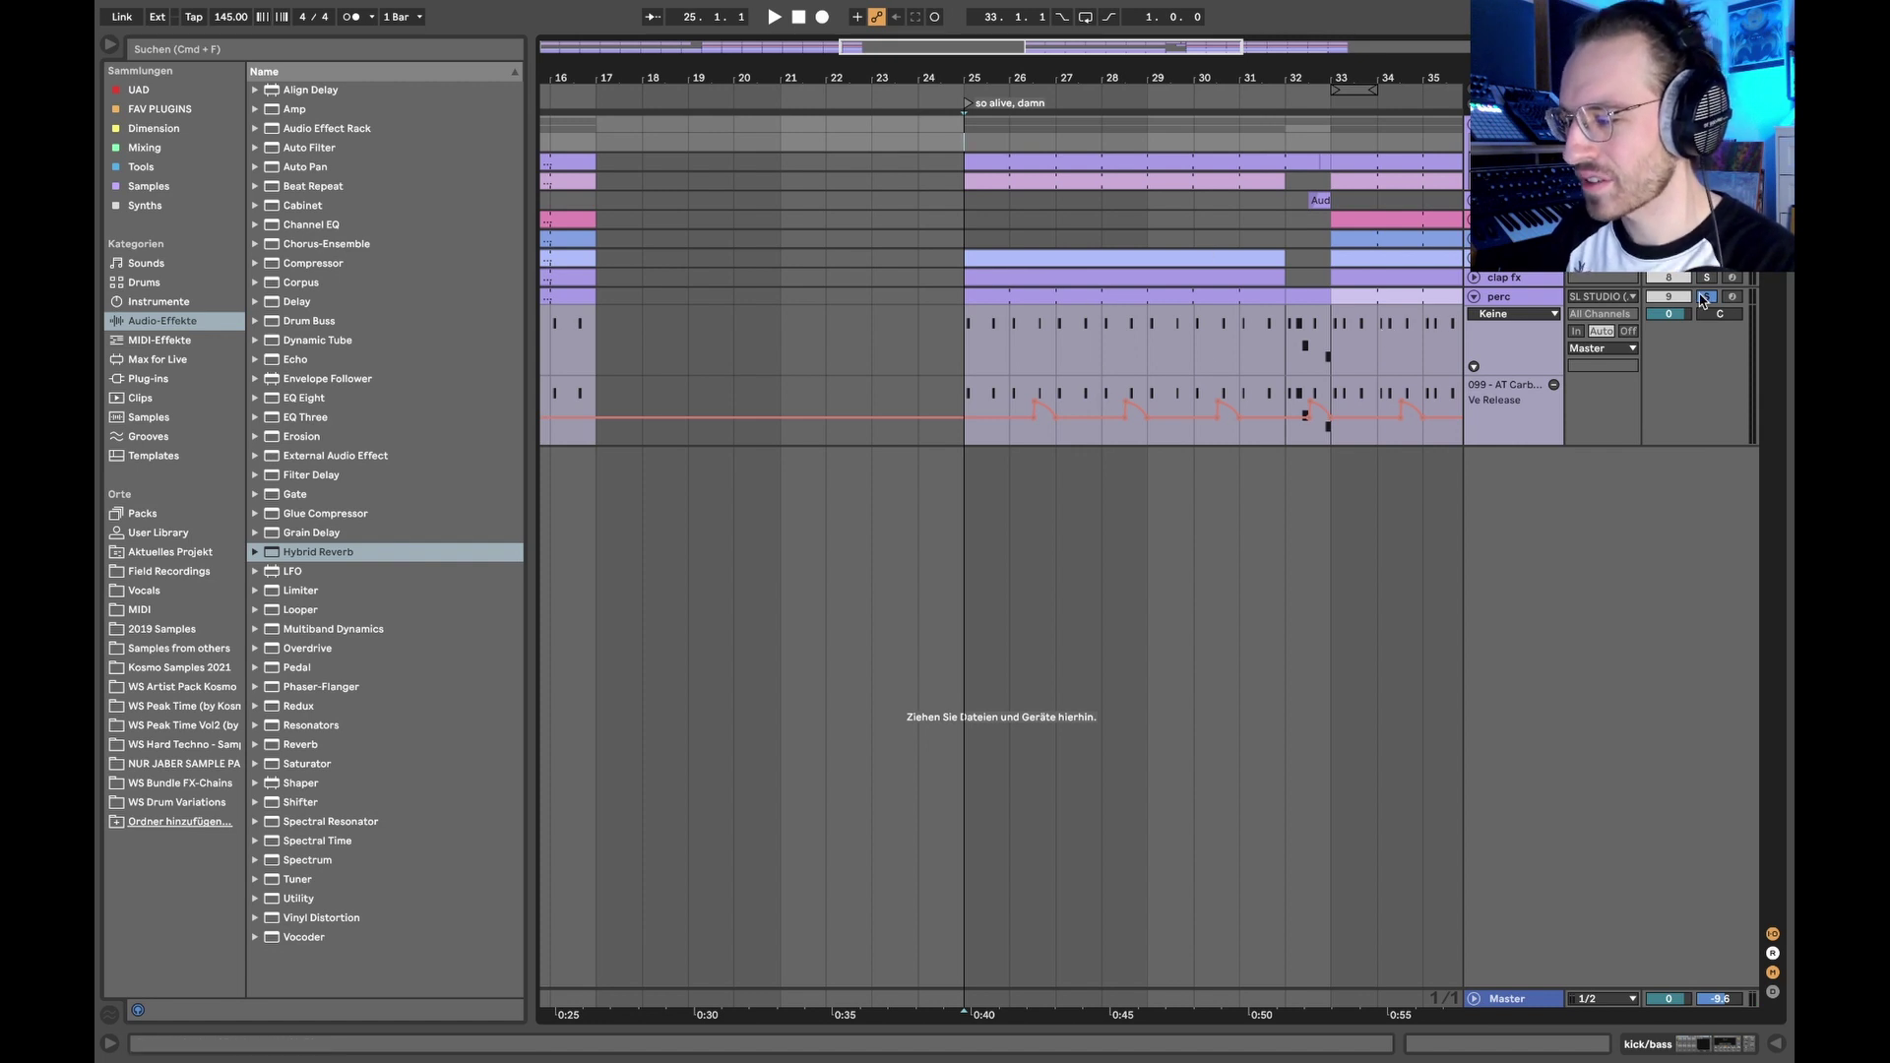
key(space)
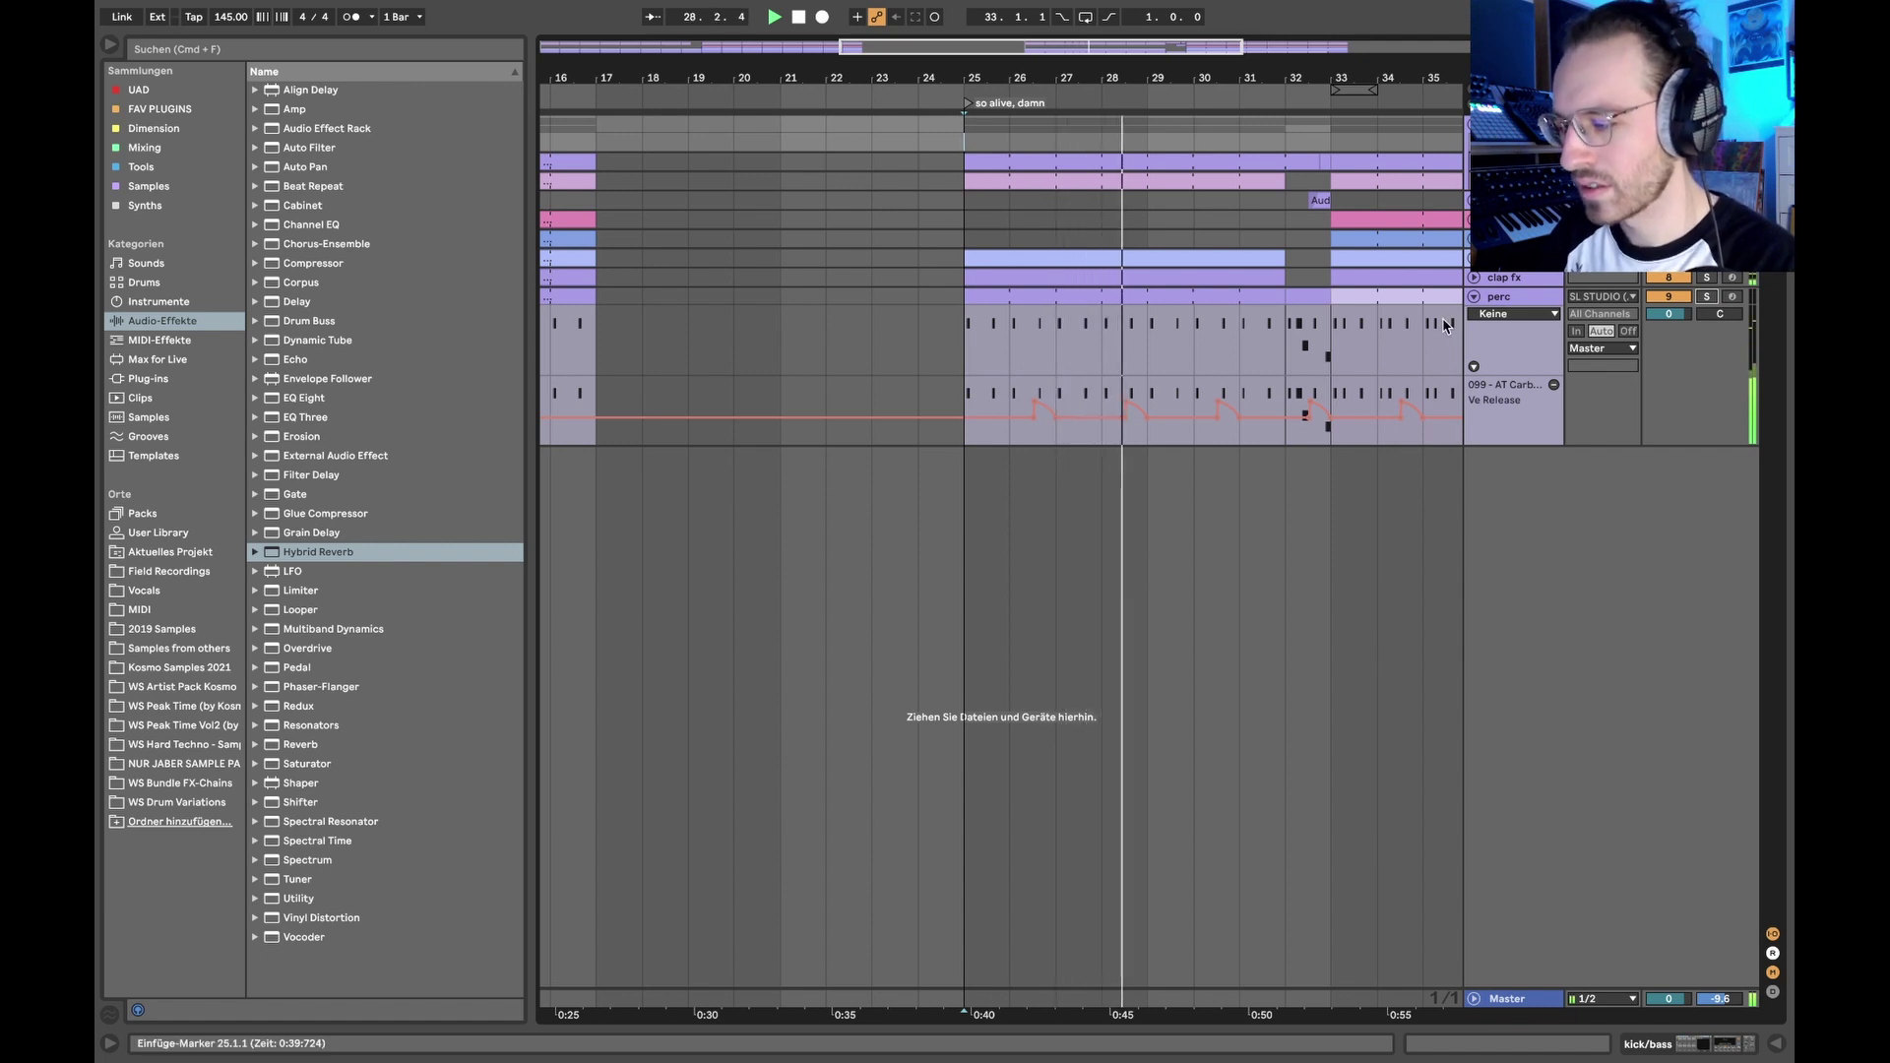
key(space)
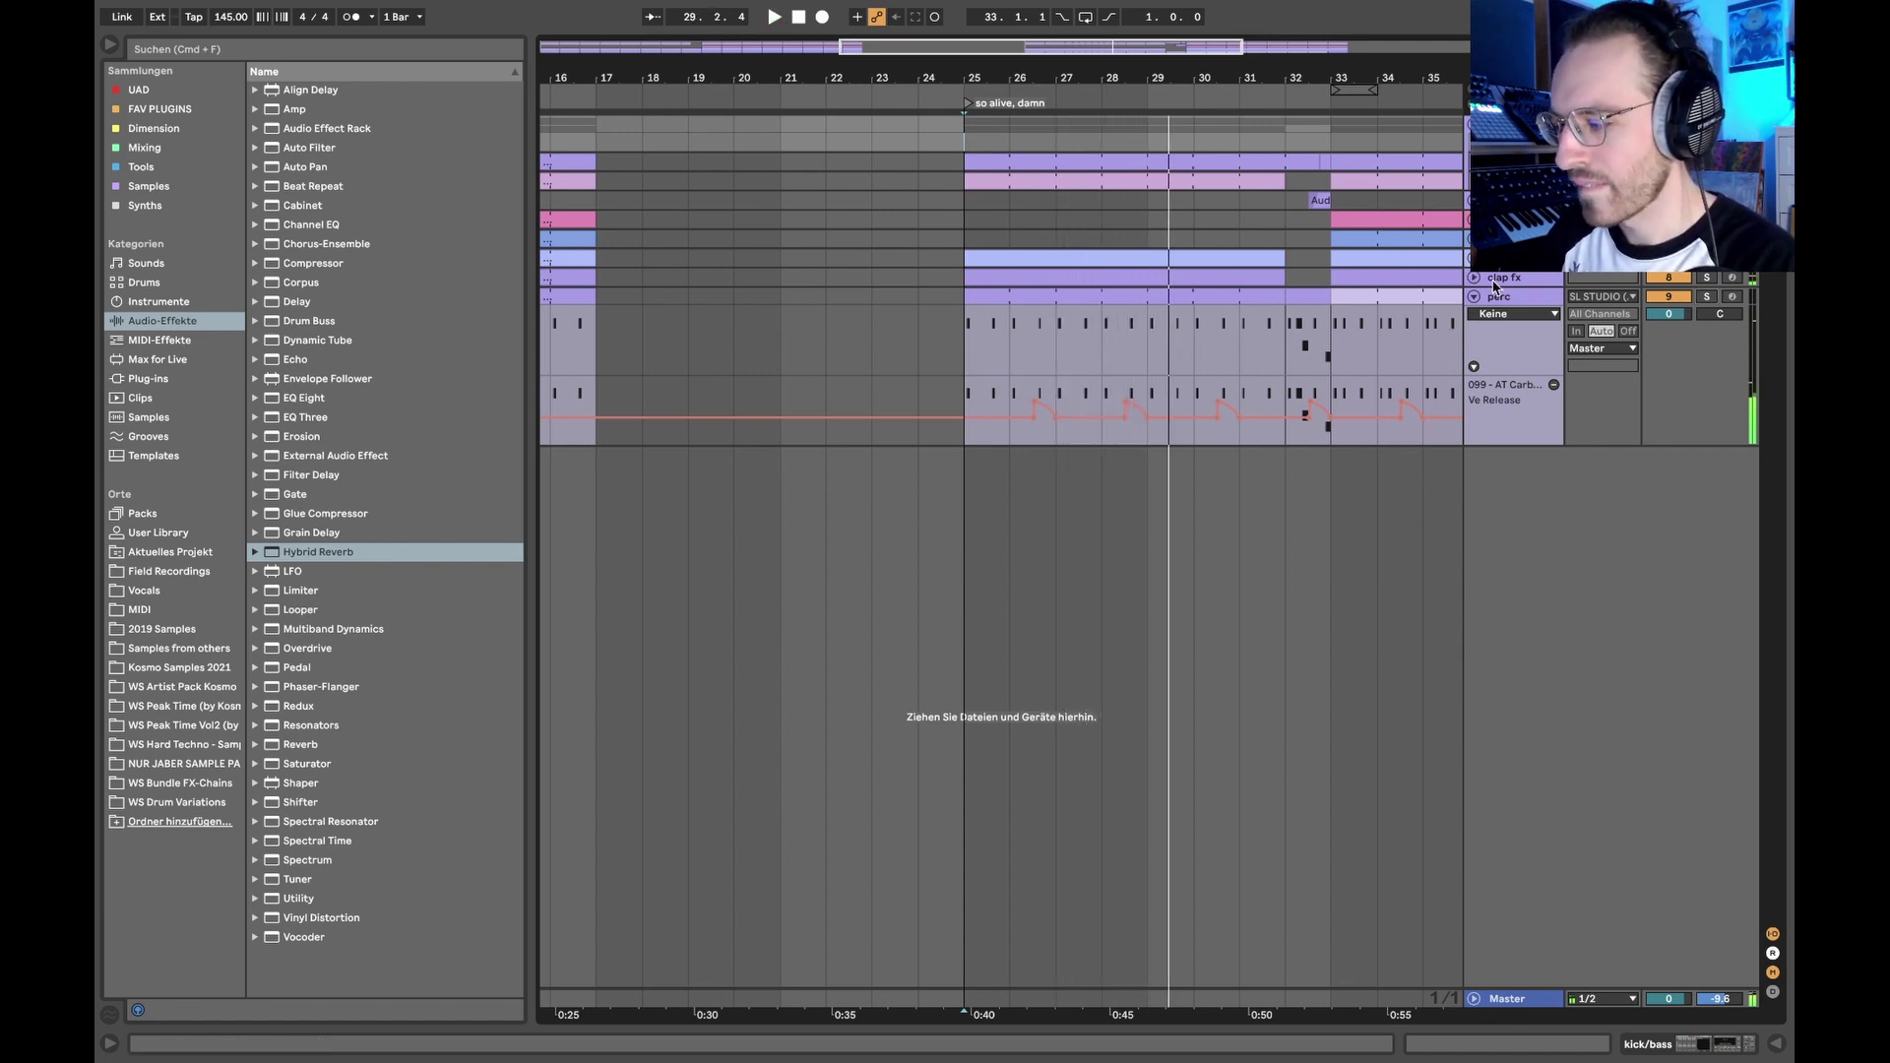
Step: Expand the clap fx track and compare its bar 28 note variation with the perc release automation in that bar
scroll(1494, 286, up, 3)
scroll(1210, 317, up, 5)
drag(779, 338, 962, 334)
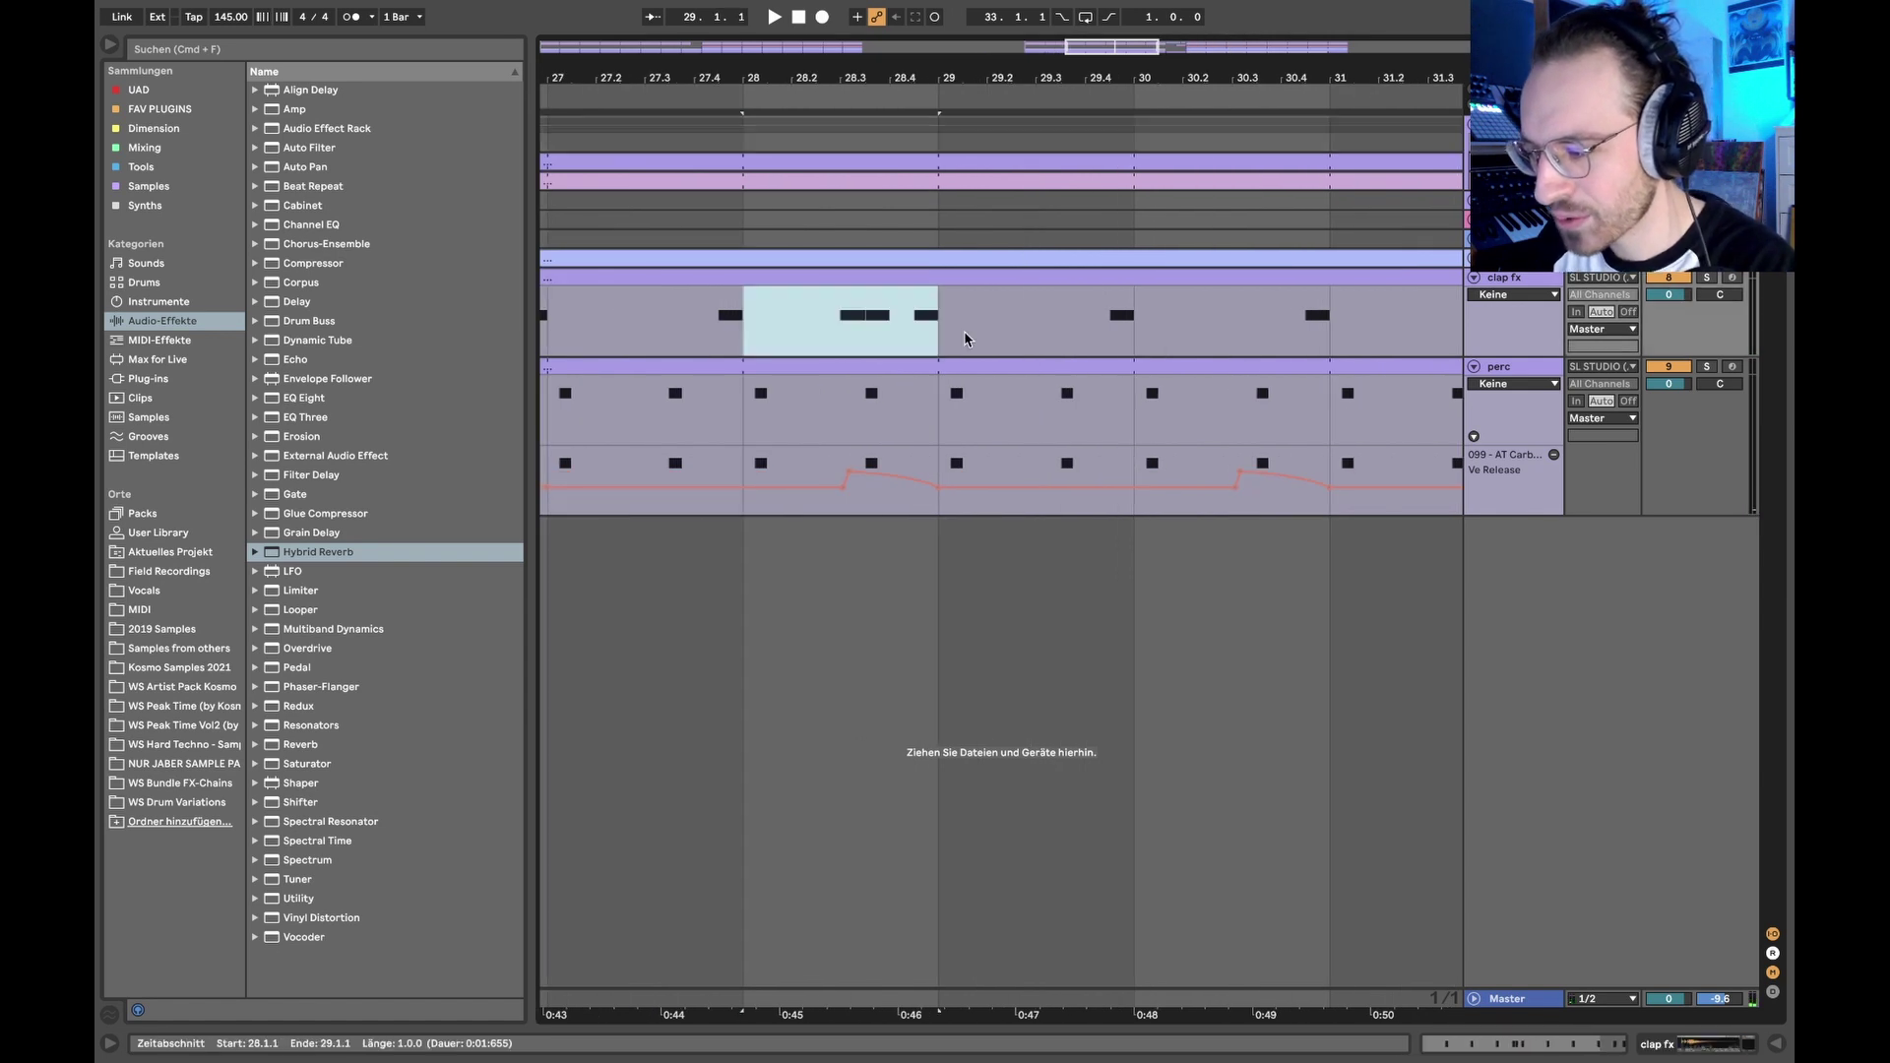
scroll(889, 324, down, 5)
drag(748, 323, 659, 325)
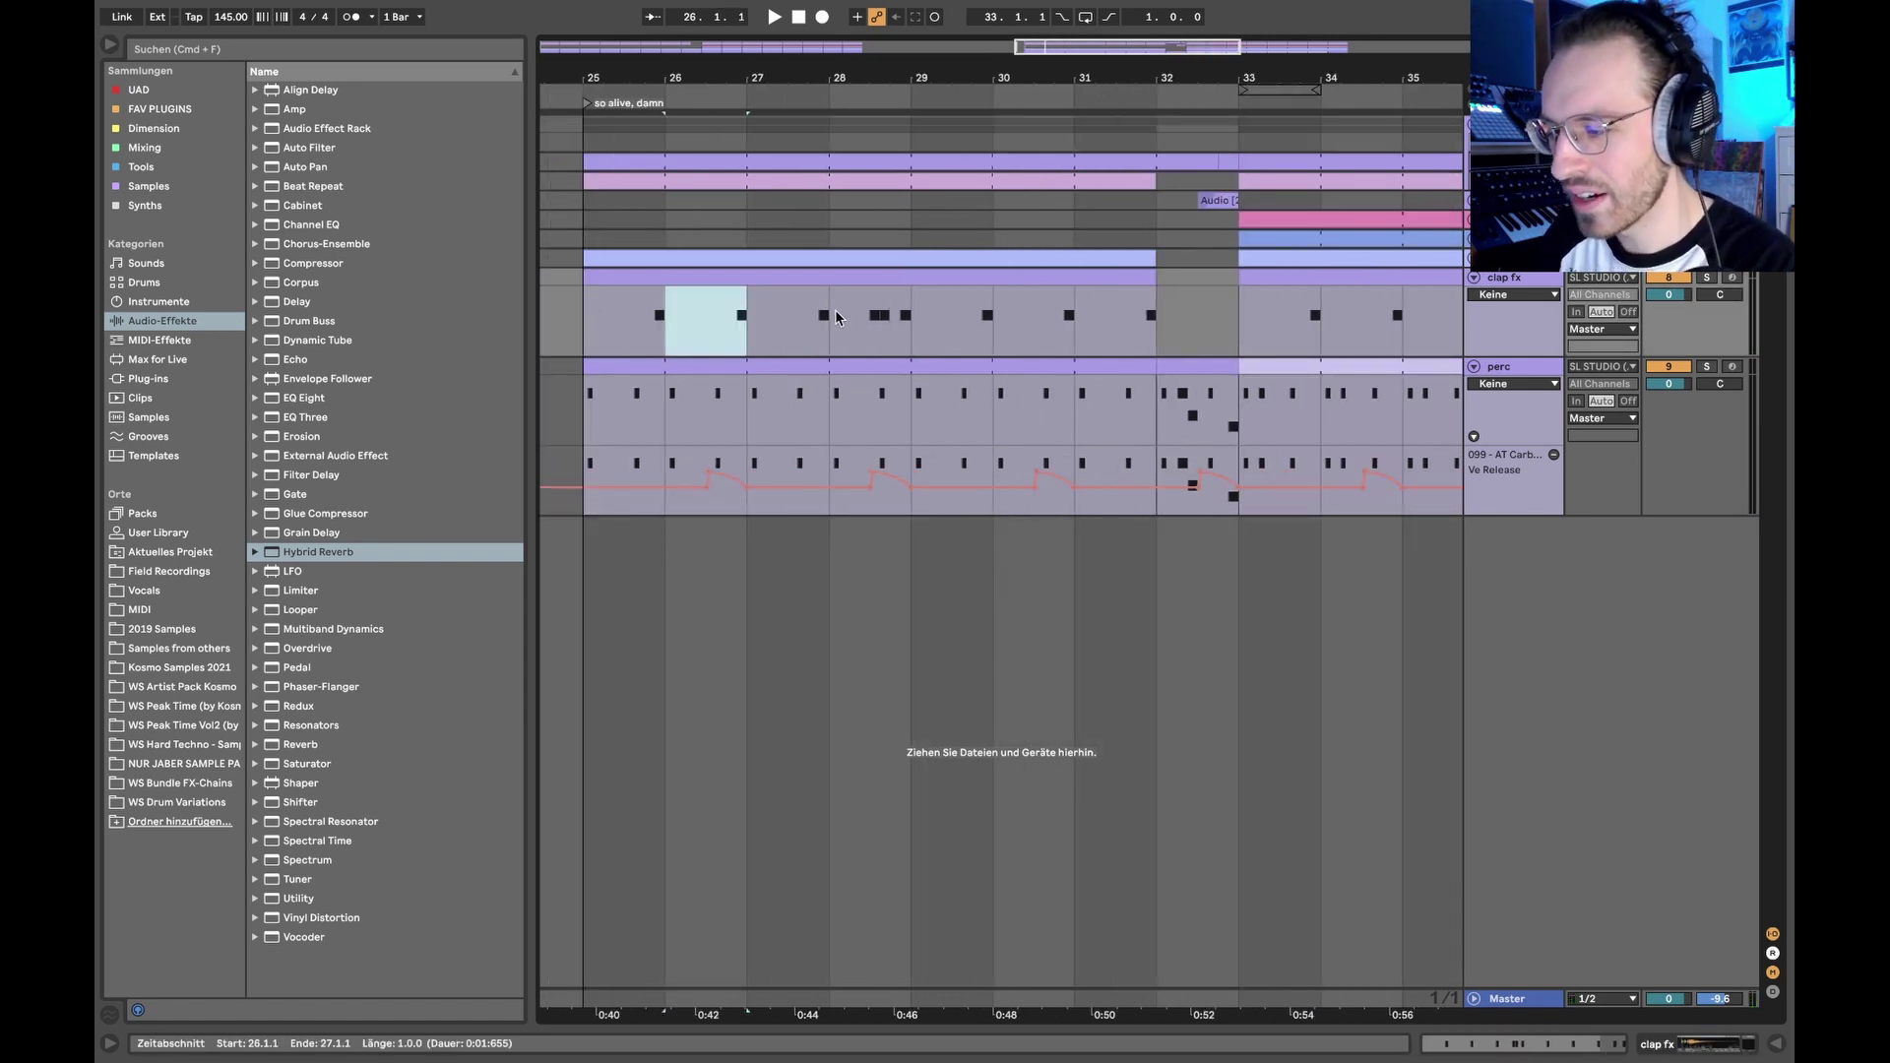
click(890, 327)
drag(882, 364, 860, 467)
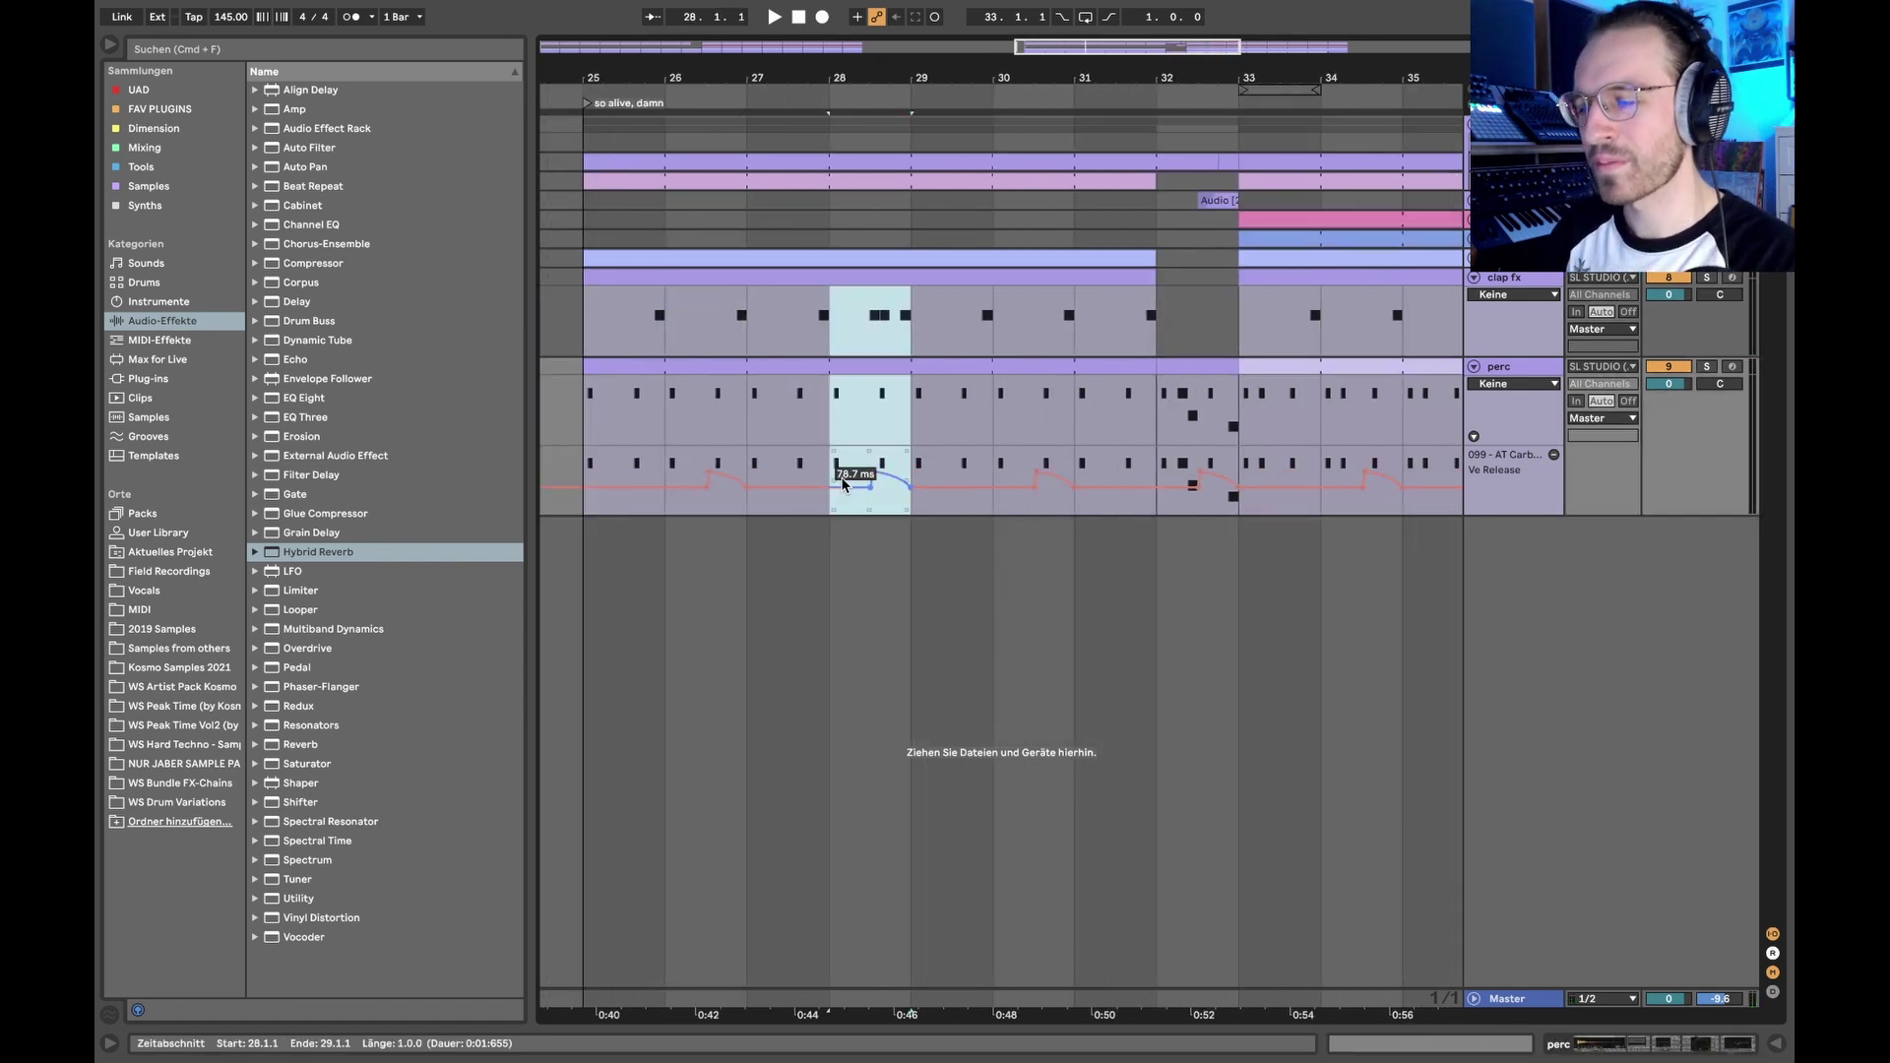
Step: Hide the automation, solo clap fx and perc together, and play both from bar 28
key(a)
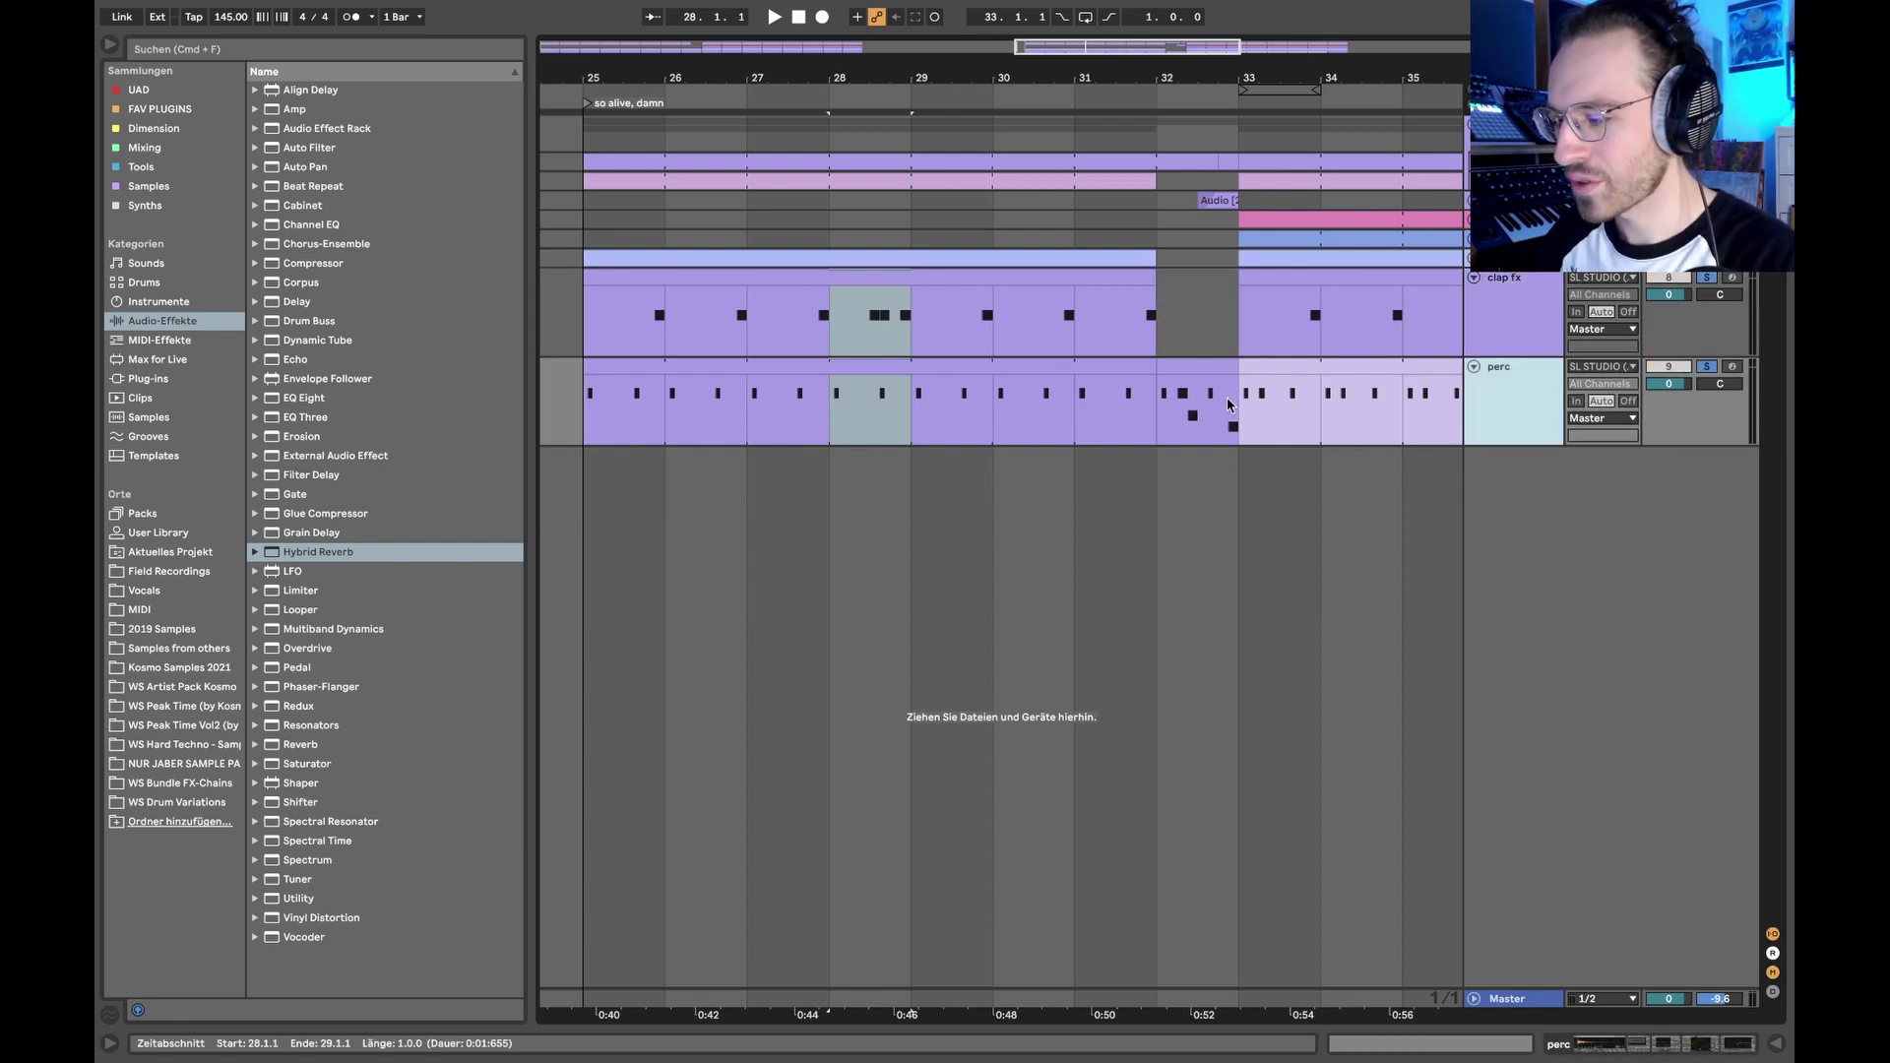
click(860, 337)
key(plus)
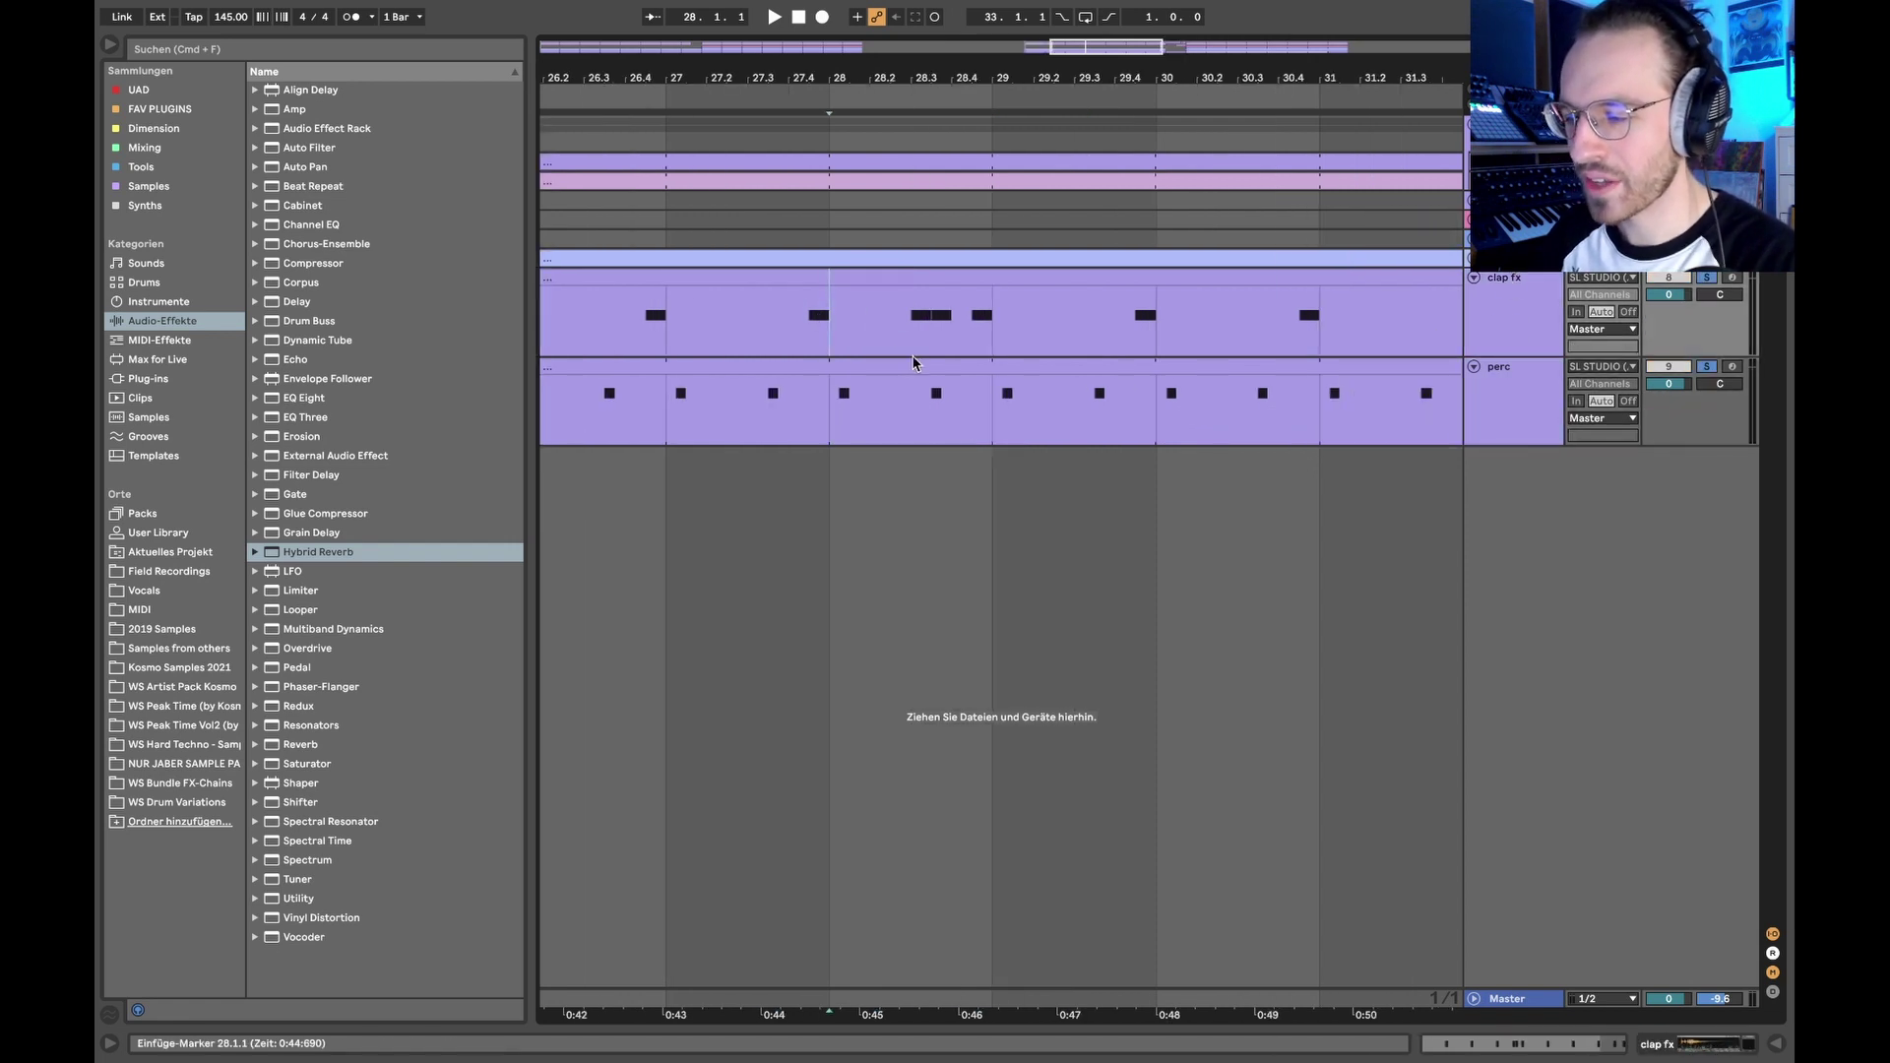
key(space)
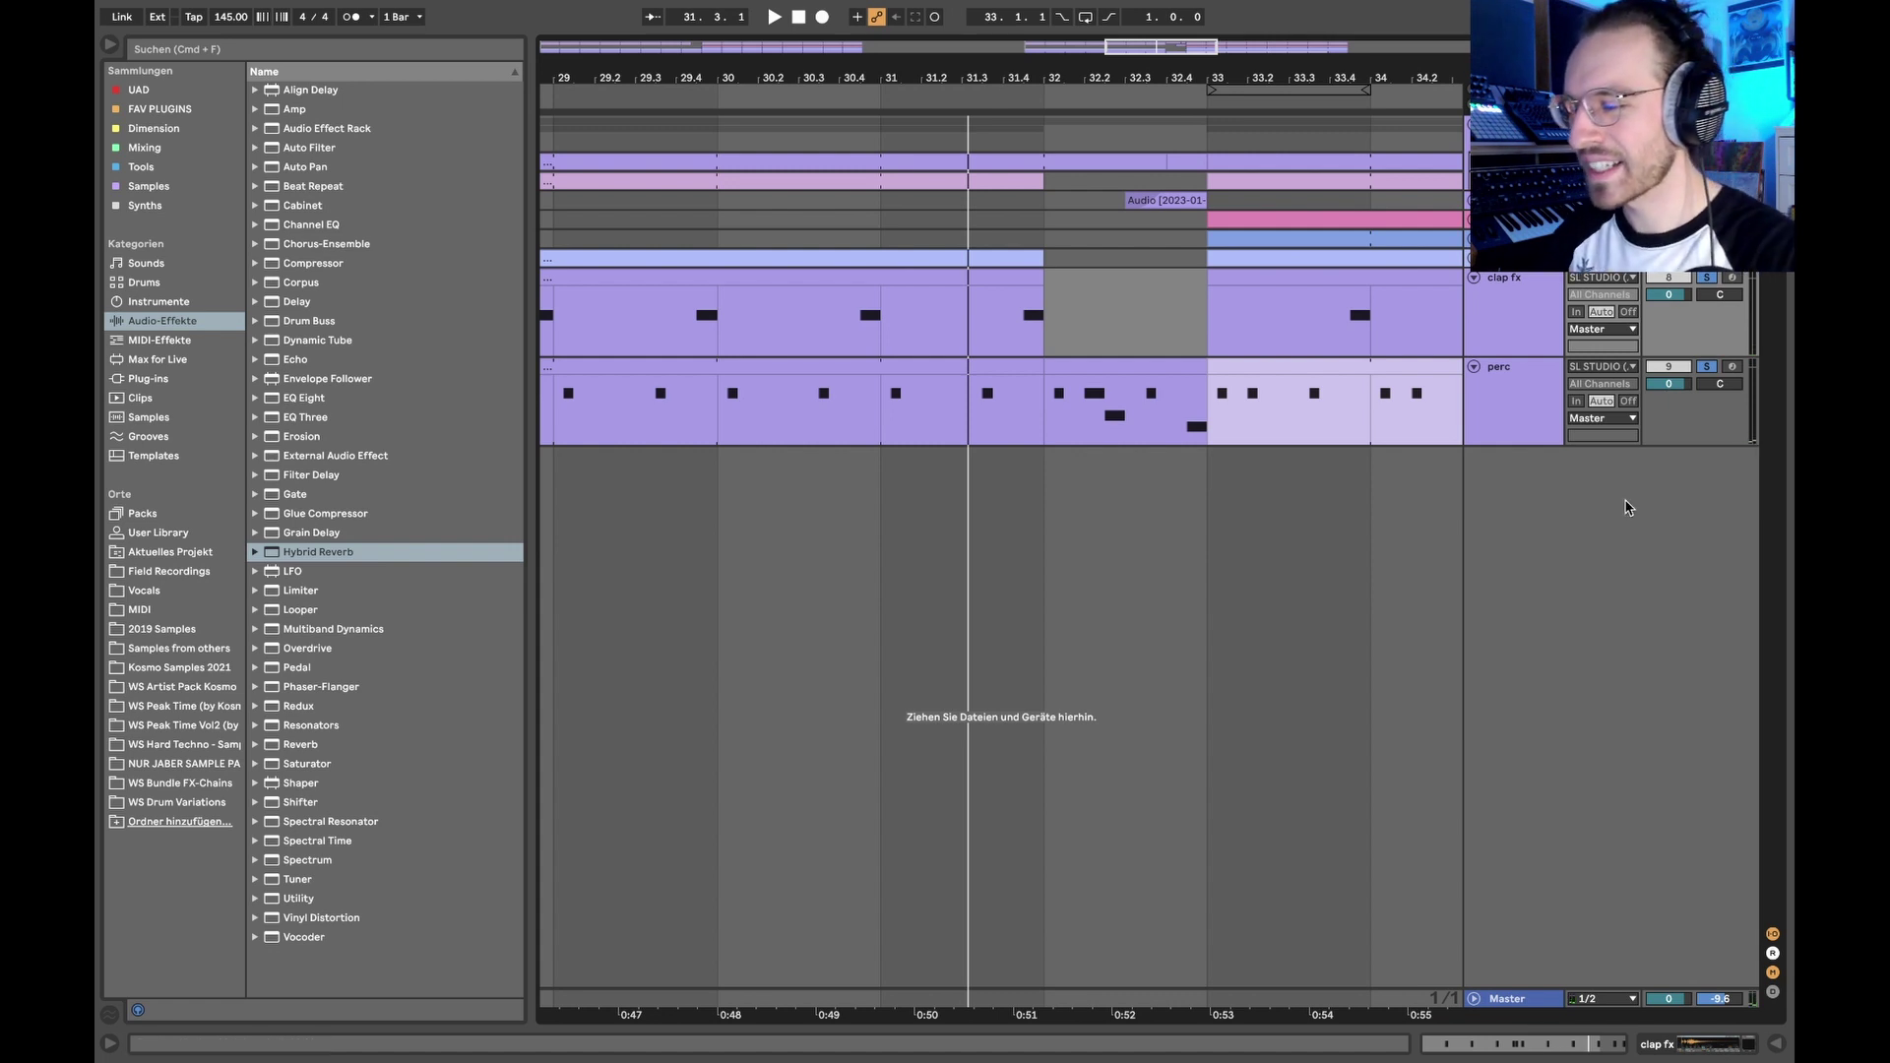
Step: Examine the perc fill clip at bar 32, including its release automation and its notes
click(1085, 365)
key(a)
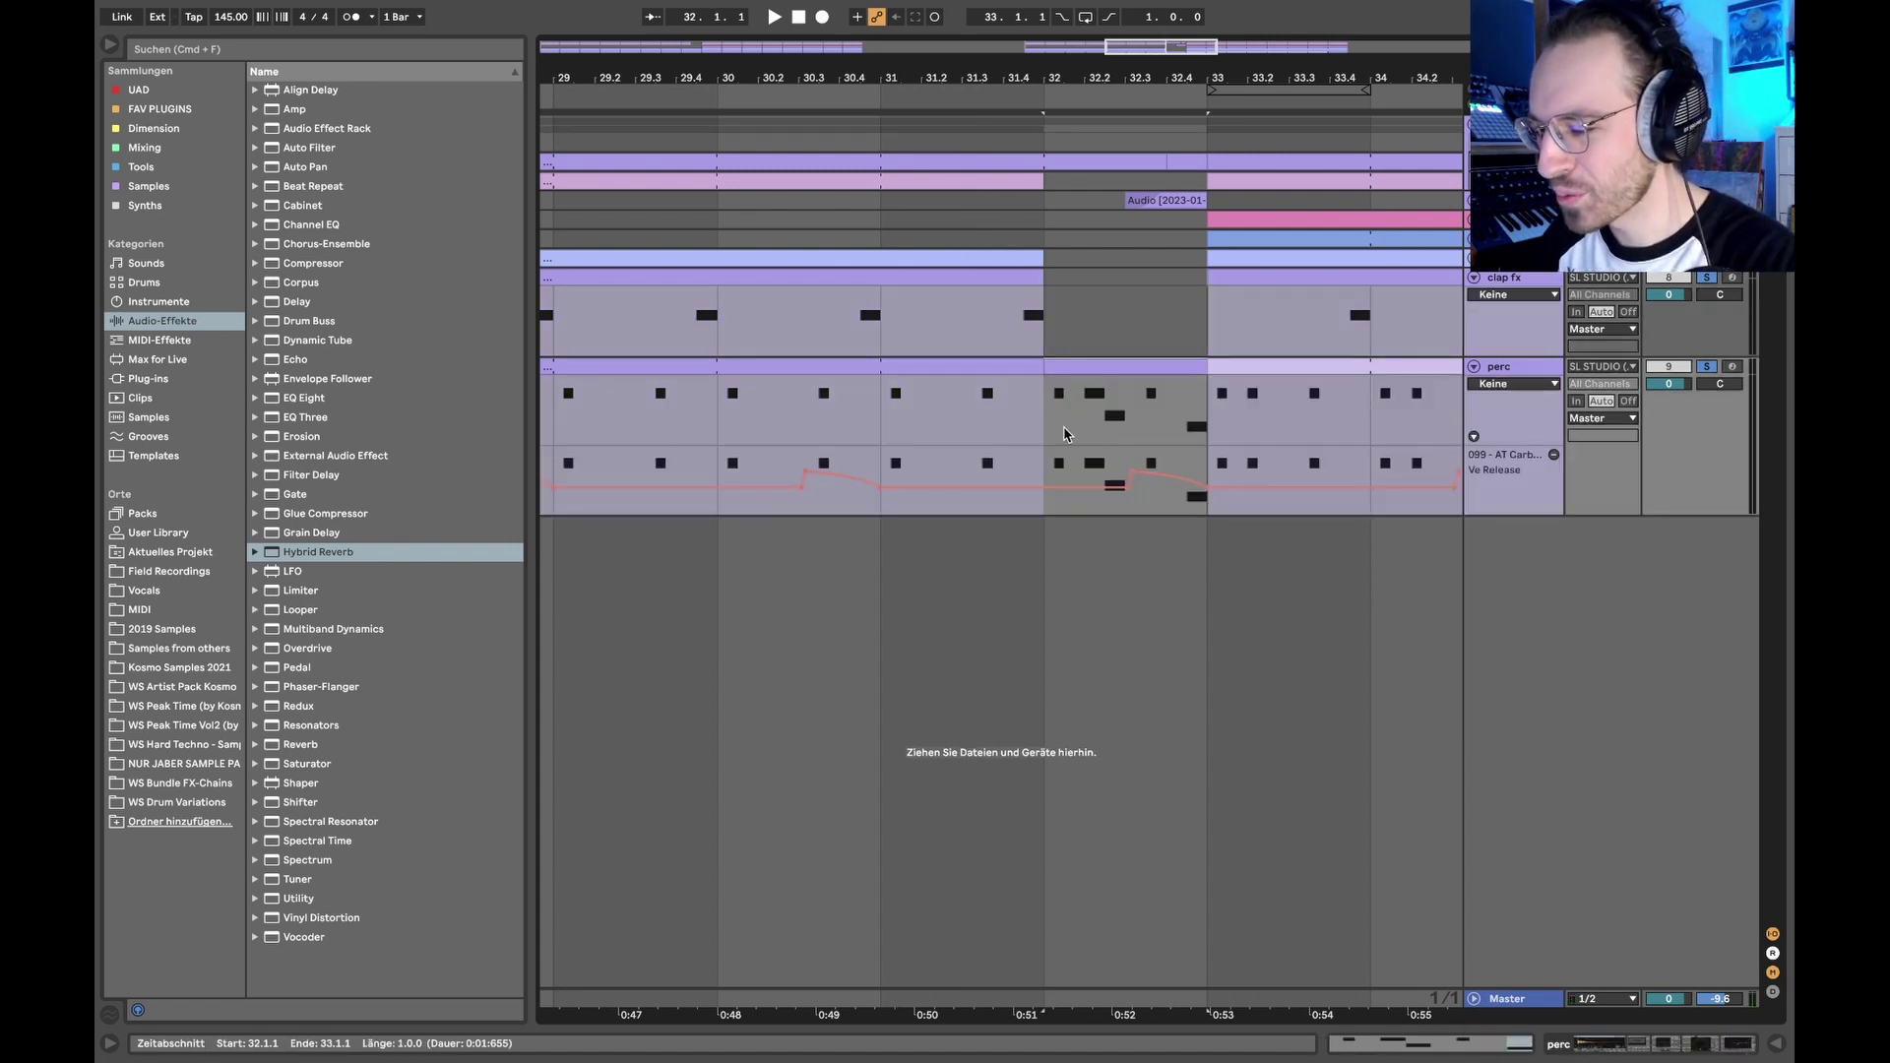
click(1172, 409)
key(a)
double_click(1173, 409)
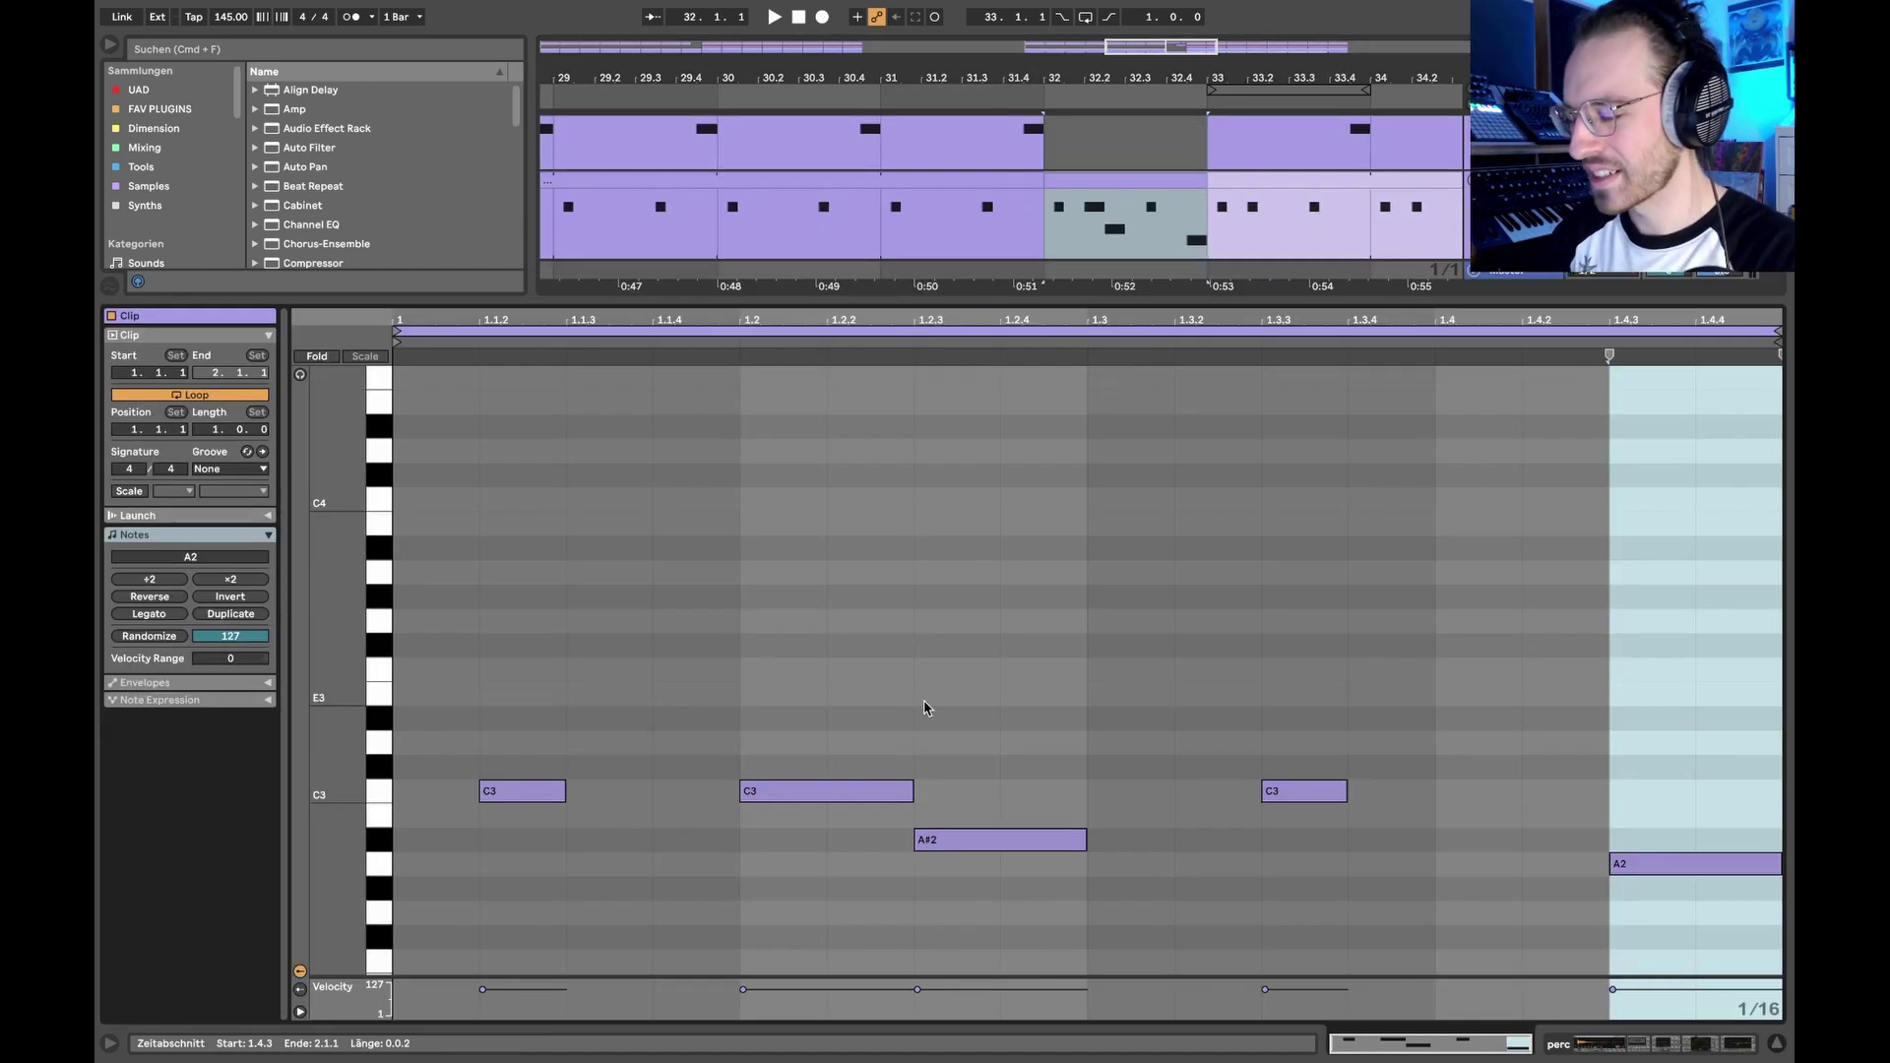
key(super+alt+l)
Step: Solo only the perc track and play its fill from bar 32
click(1705, 369)
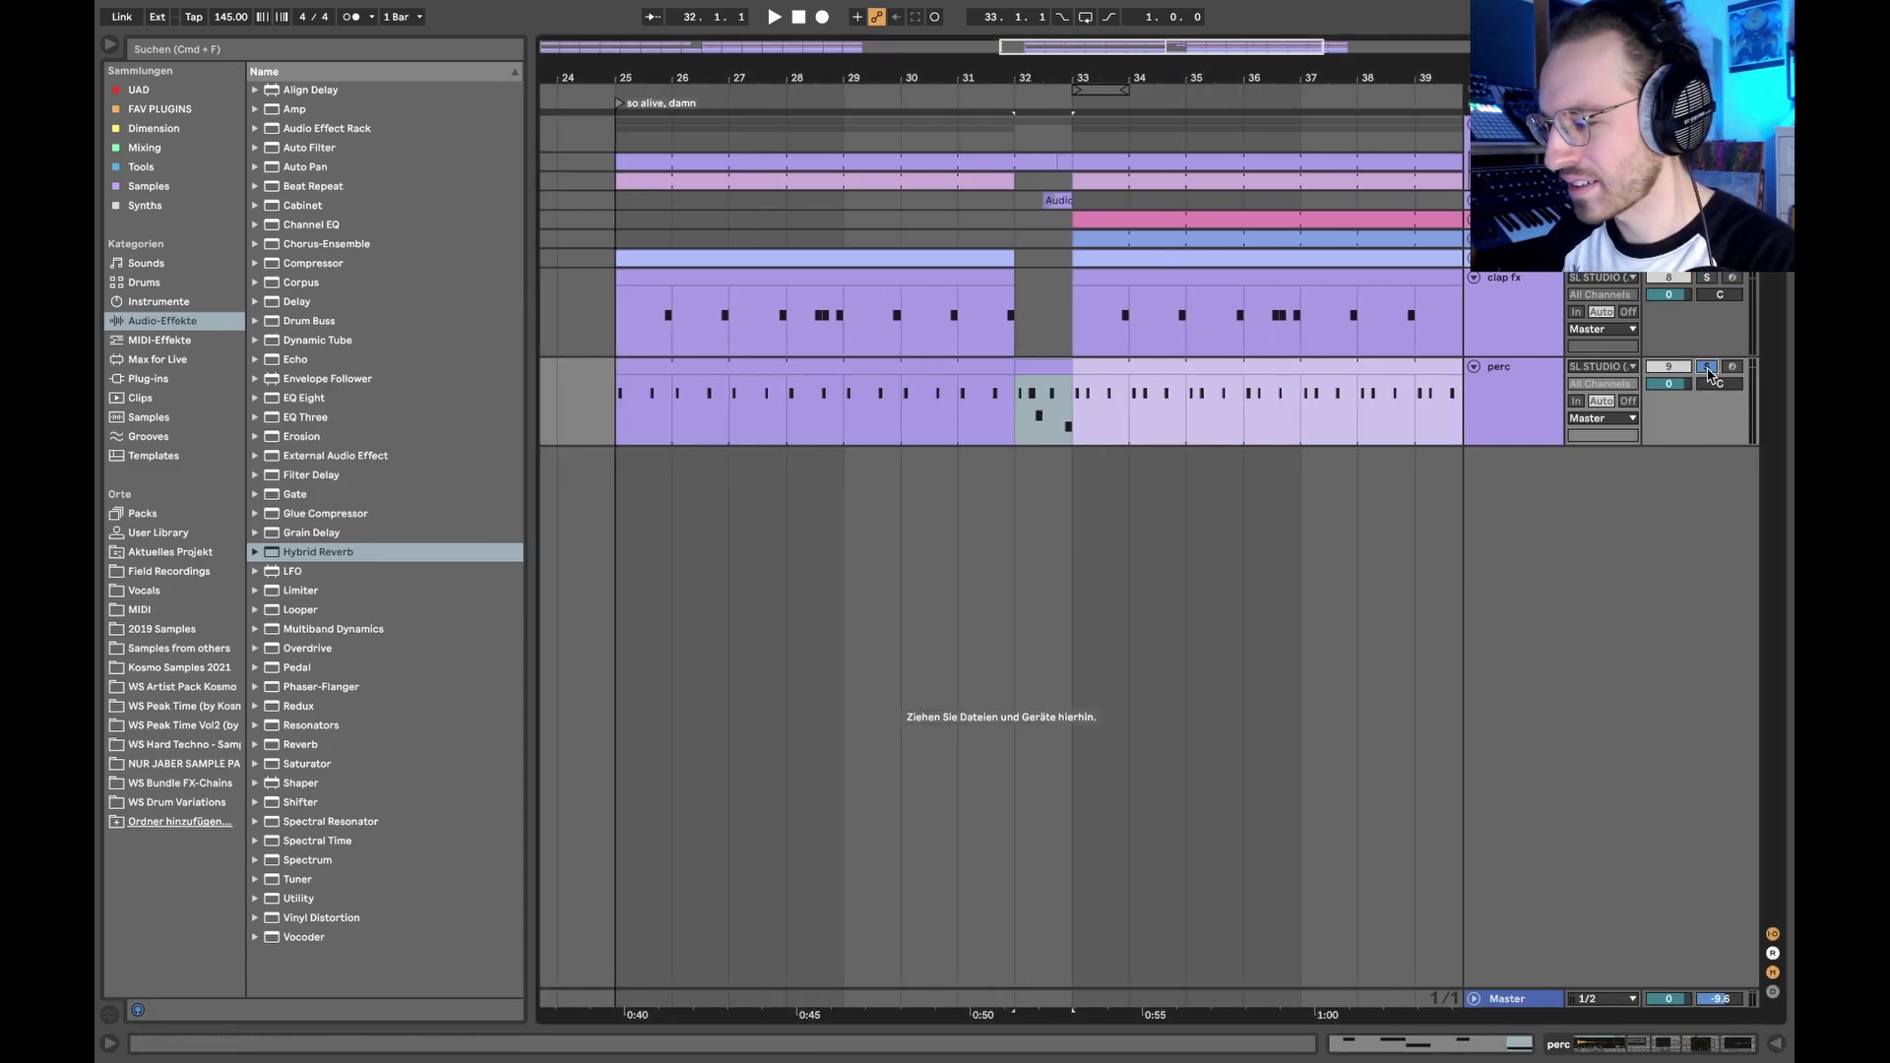
click(961, 406)
key(space)
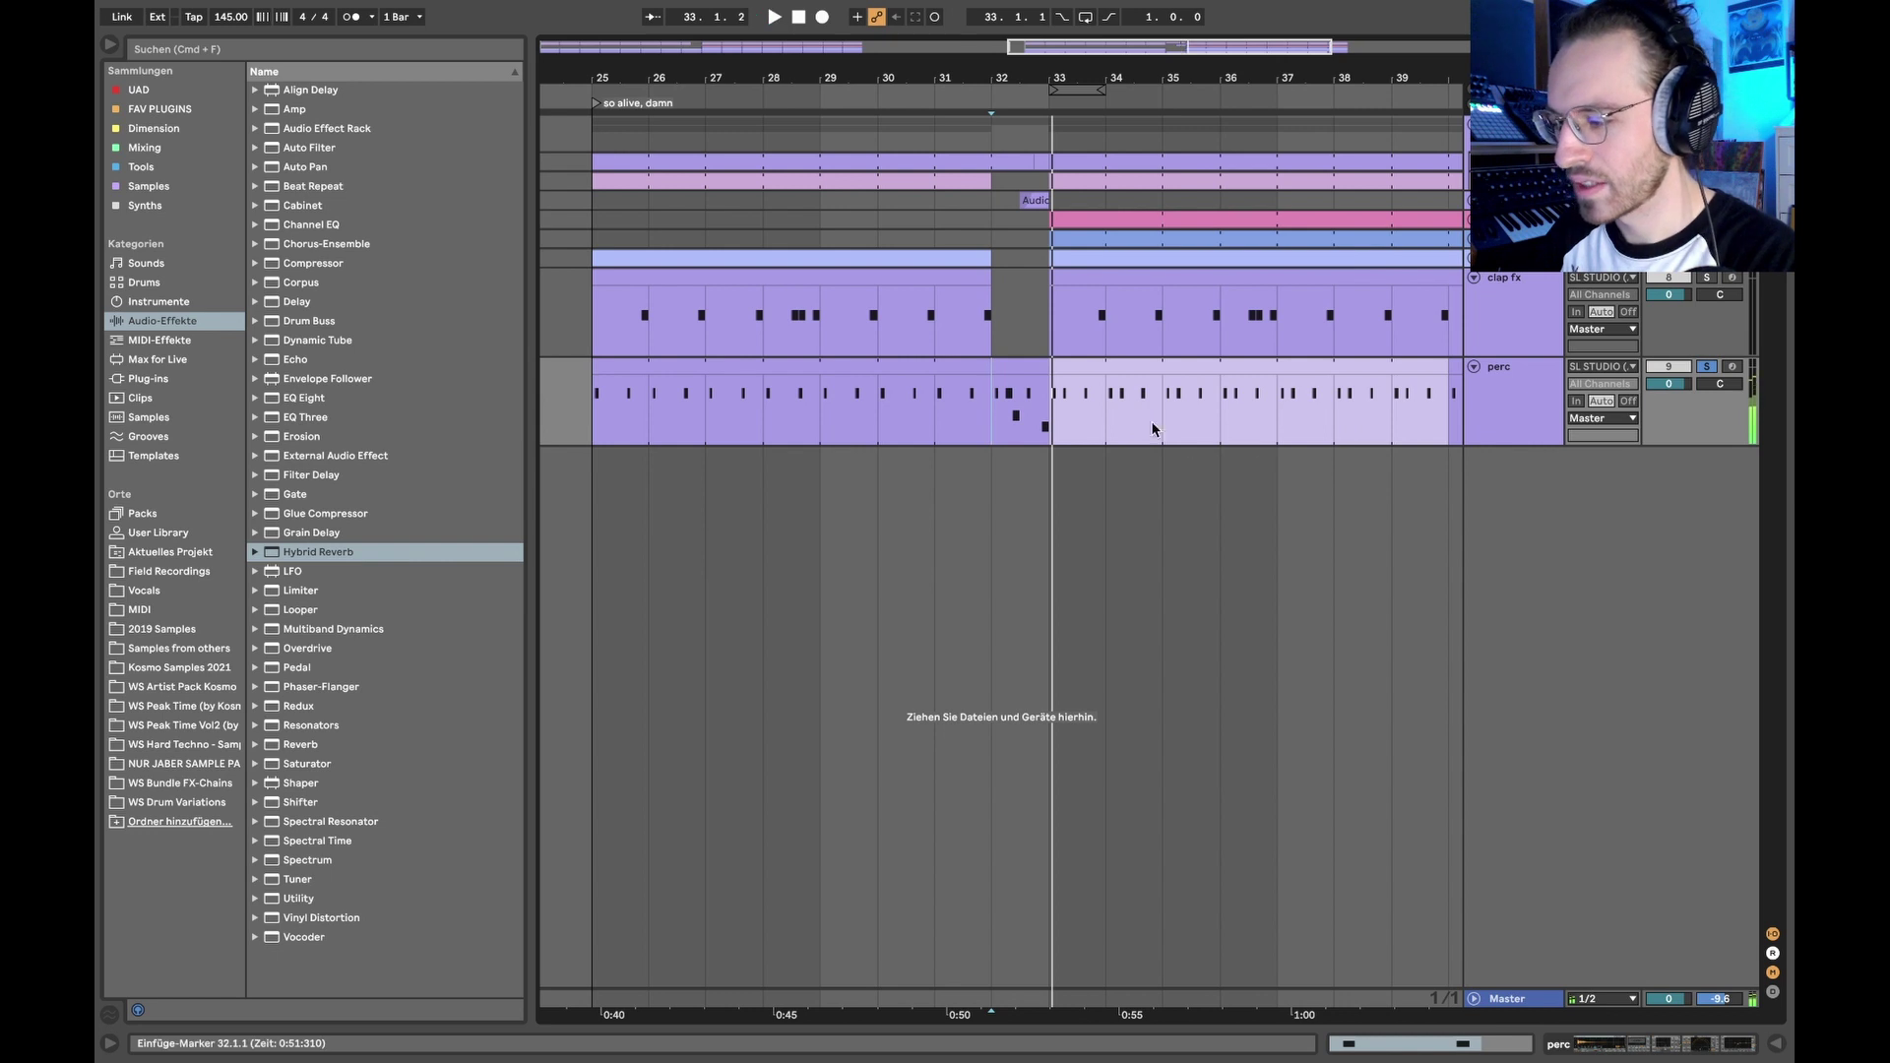
Step: Examine the last two notes, C3 and A2, of the perc fill clip at bar 32
double_click(1014, 369)
drag(1229, 696, 1695, 928)
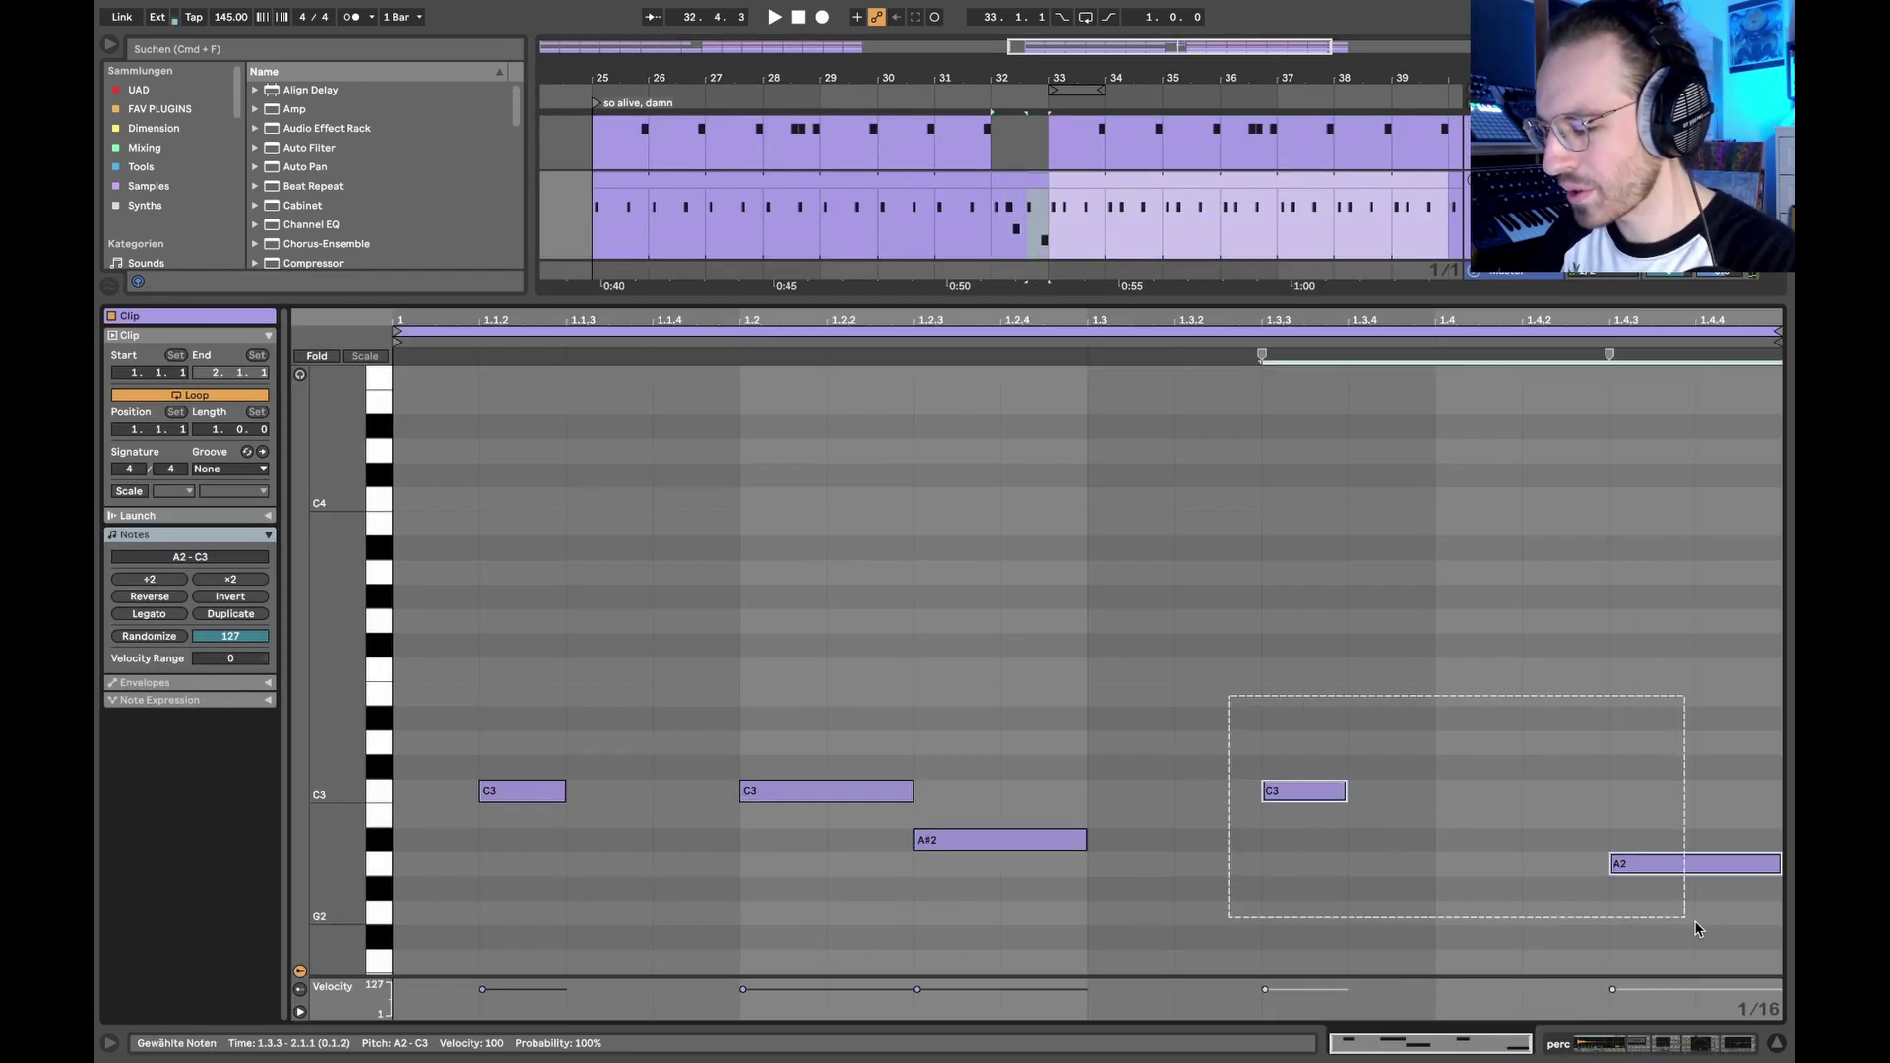
key(super+alt+l)
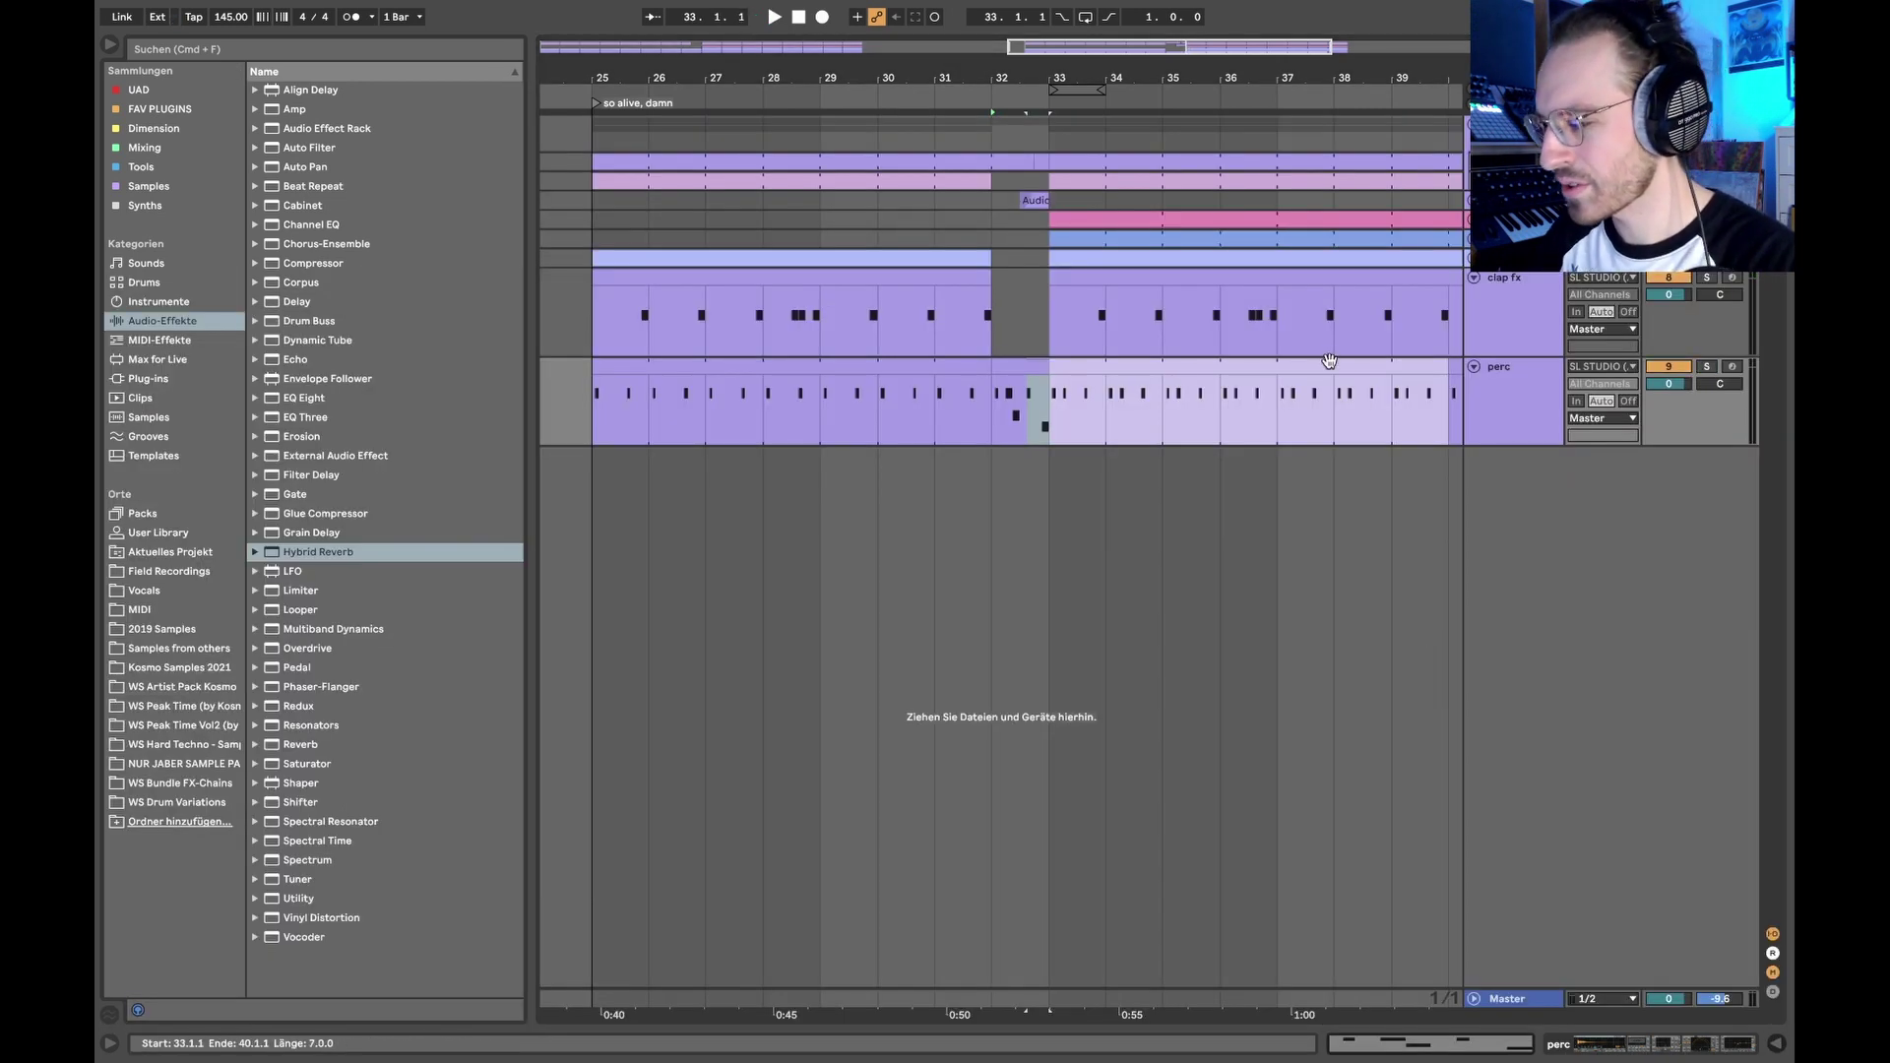
Step: Play all tracks together from bar 31 through the perc fill into the section at bar 33
click(955, 390)
scroll(989, 409, up, 2)
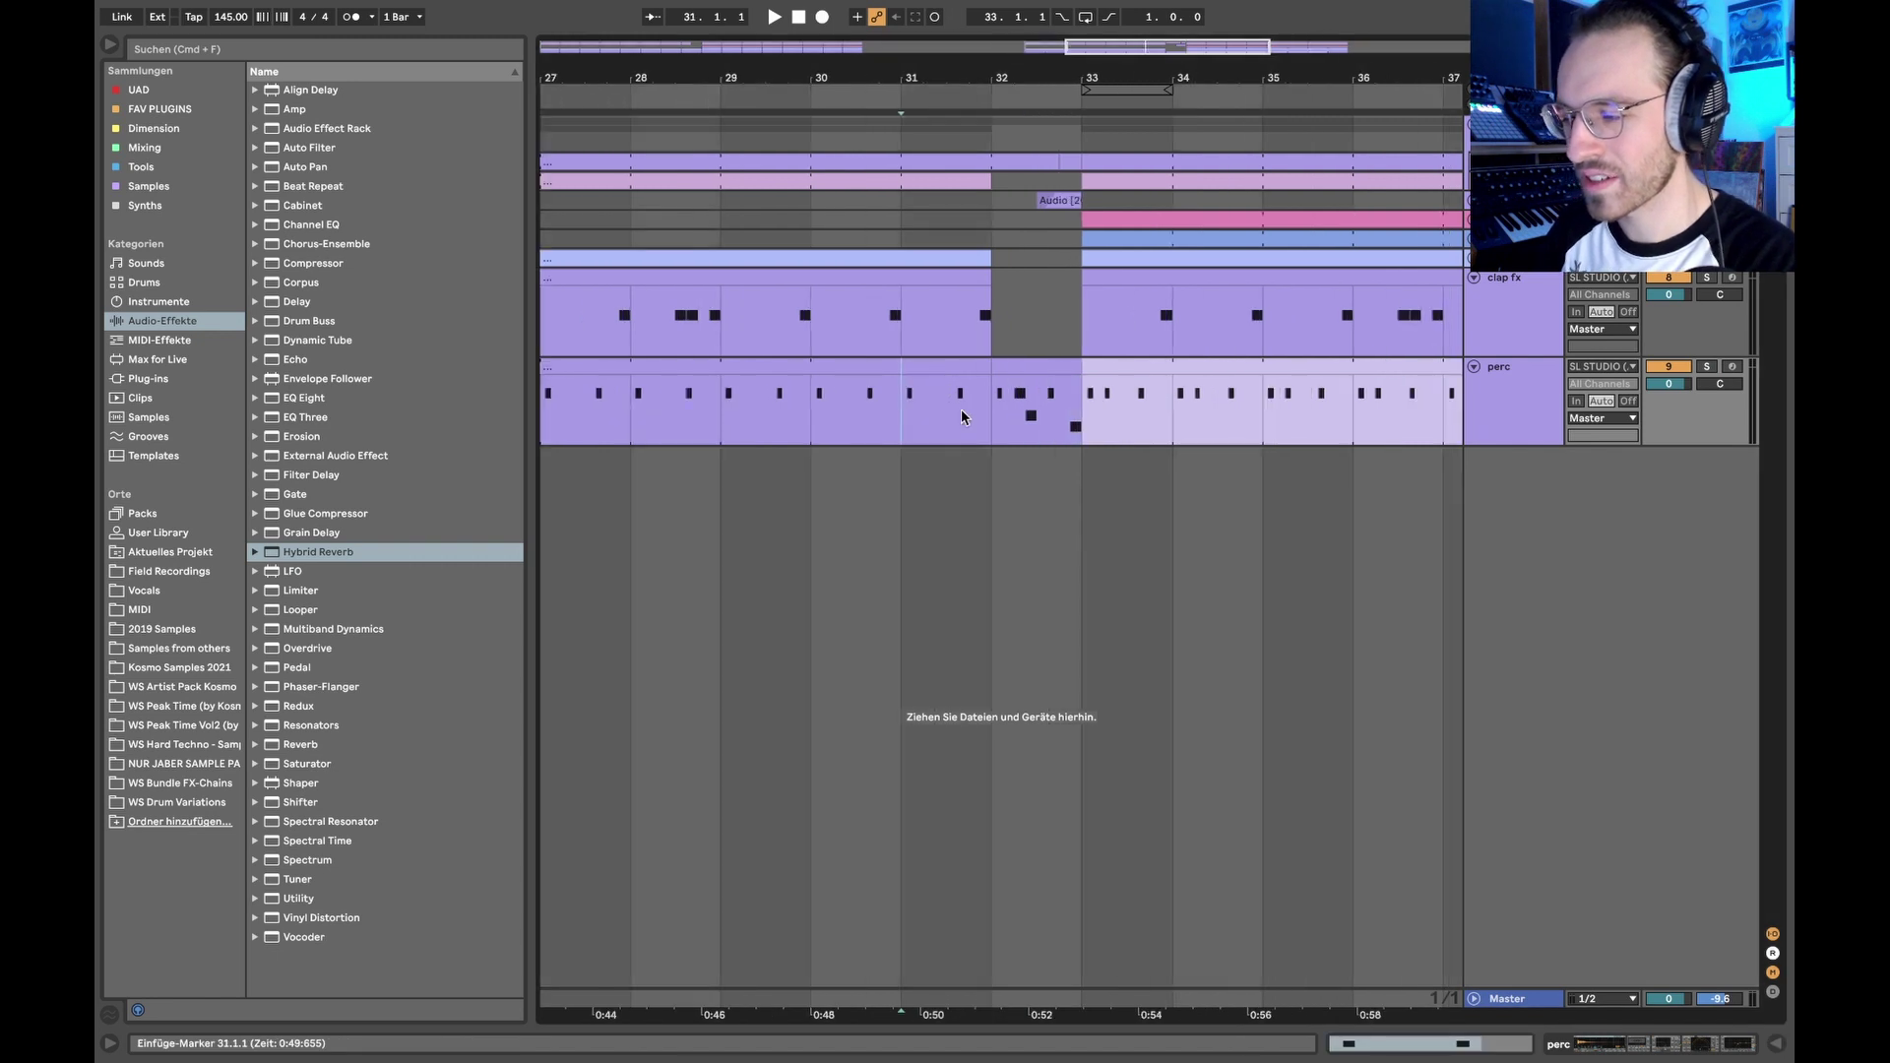
key(space)
scroll(1013, 443, right, 3)
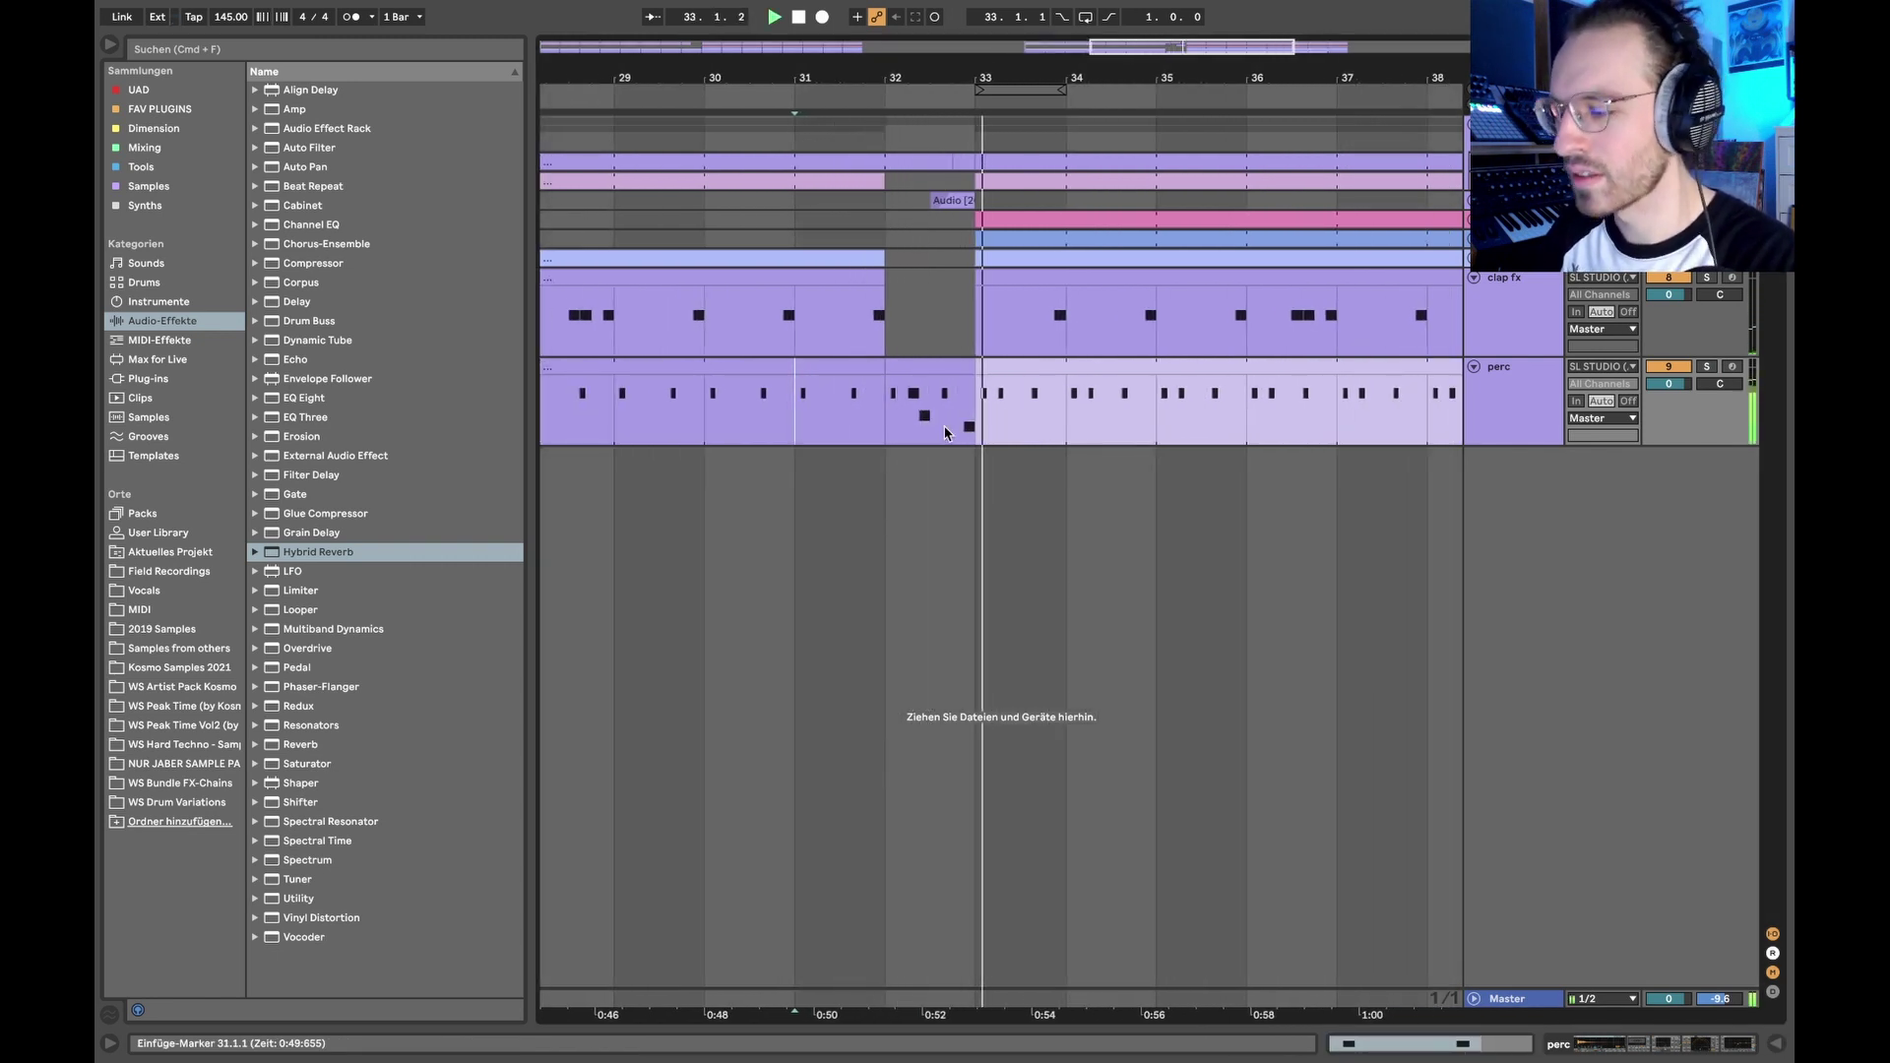
scroll(985, 457, right, 5)
scroll(938, 465, right, 3)
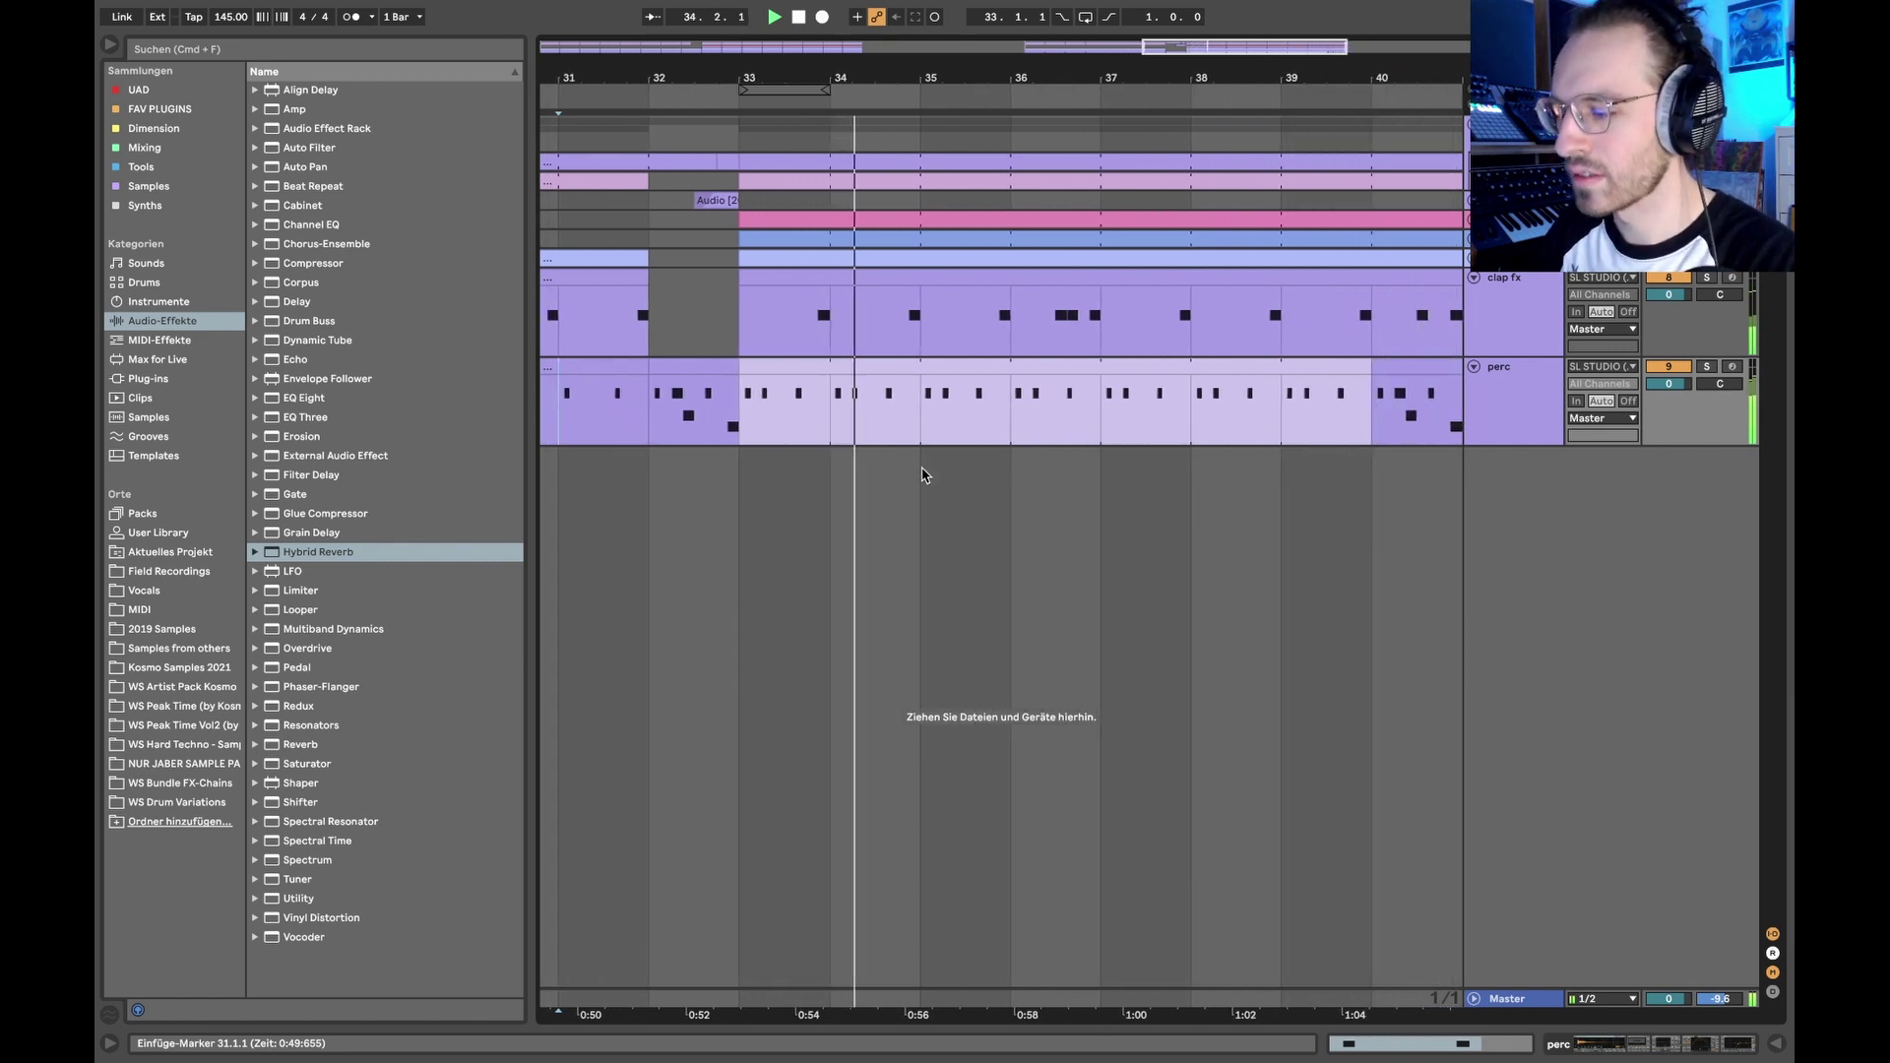
scroll(926, 468, down, 5)
scroll(1040, 421, up, 5)
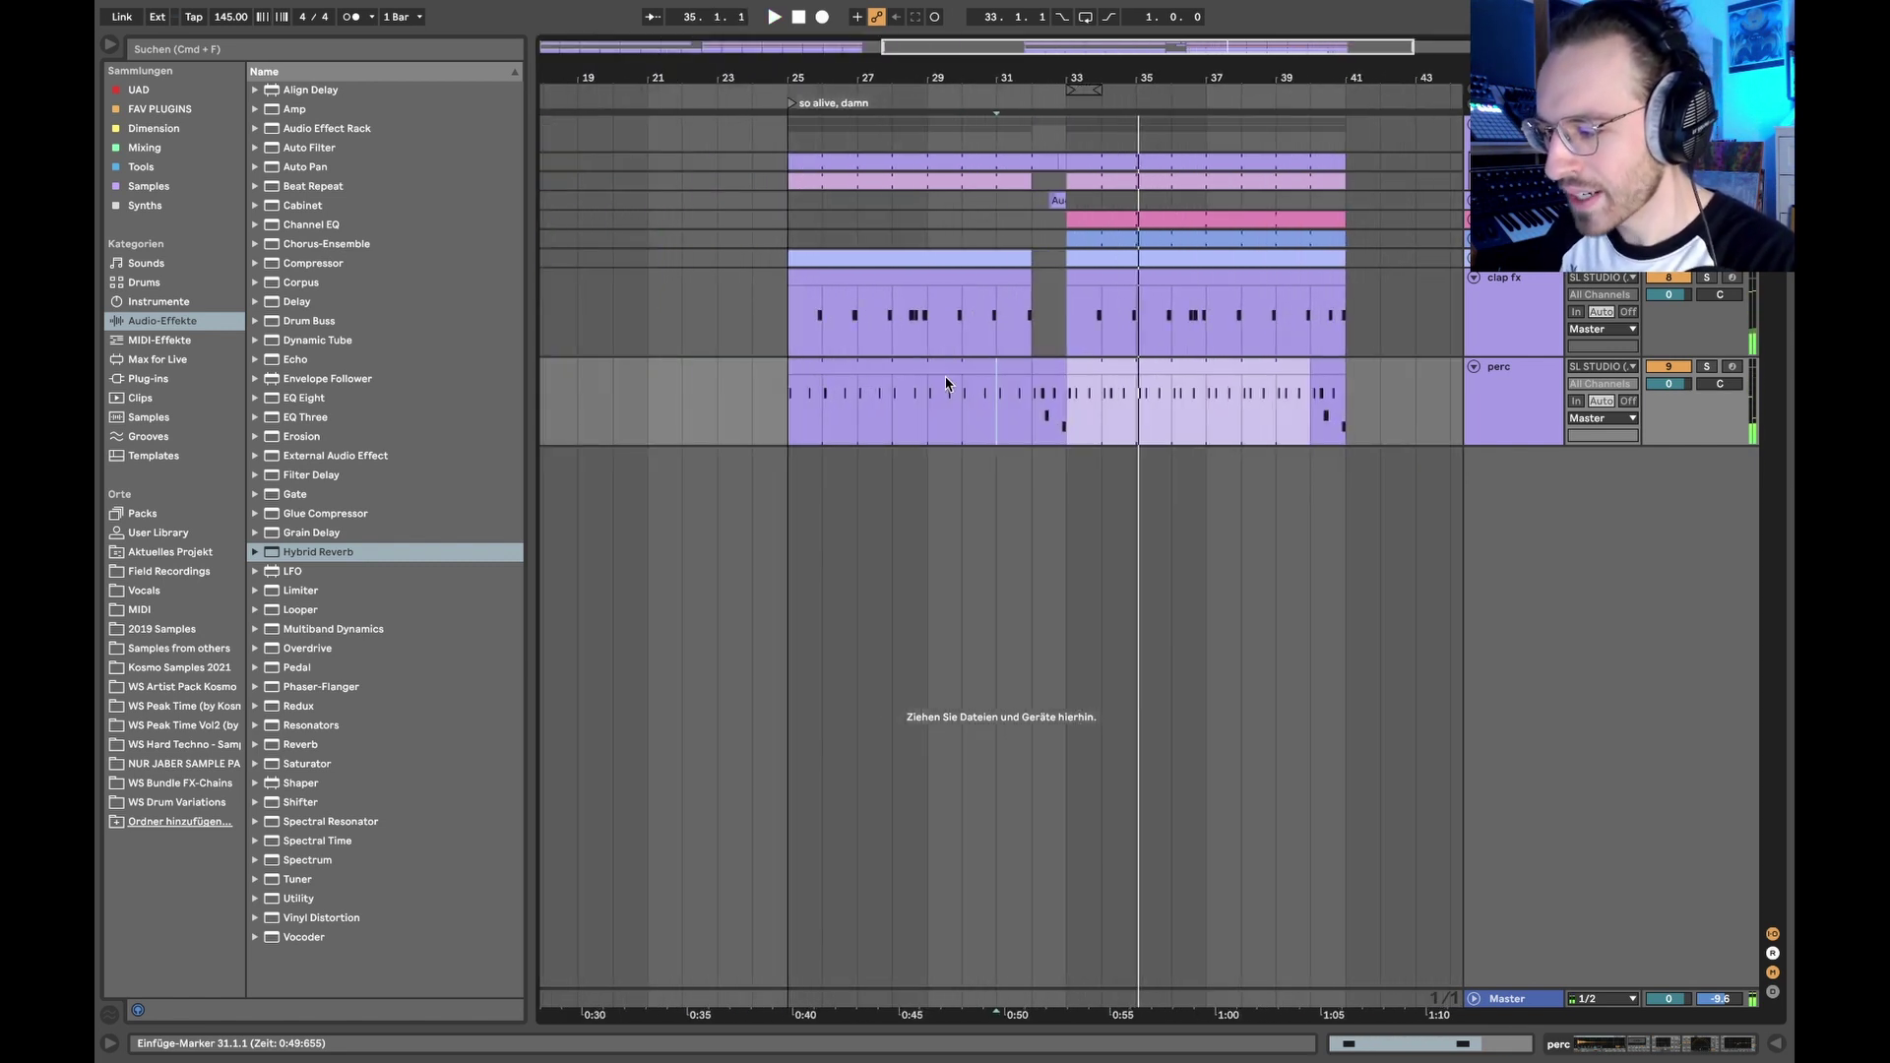
Step: Examine the basic two-note pattern of the perc clip at bar 25 and play it
click(945, 374)
key(space)
click(1099, 364)
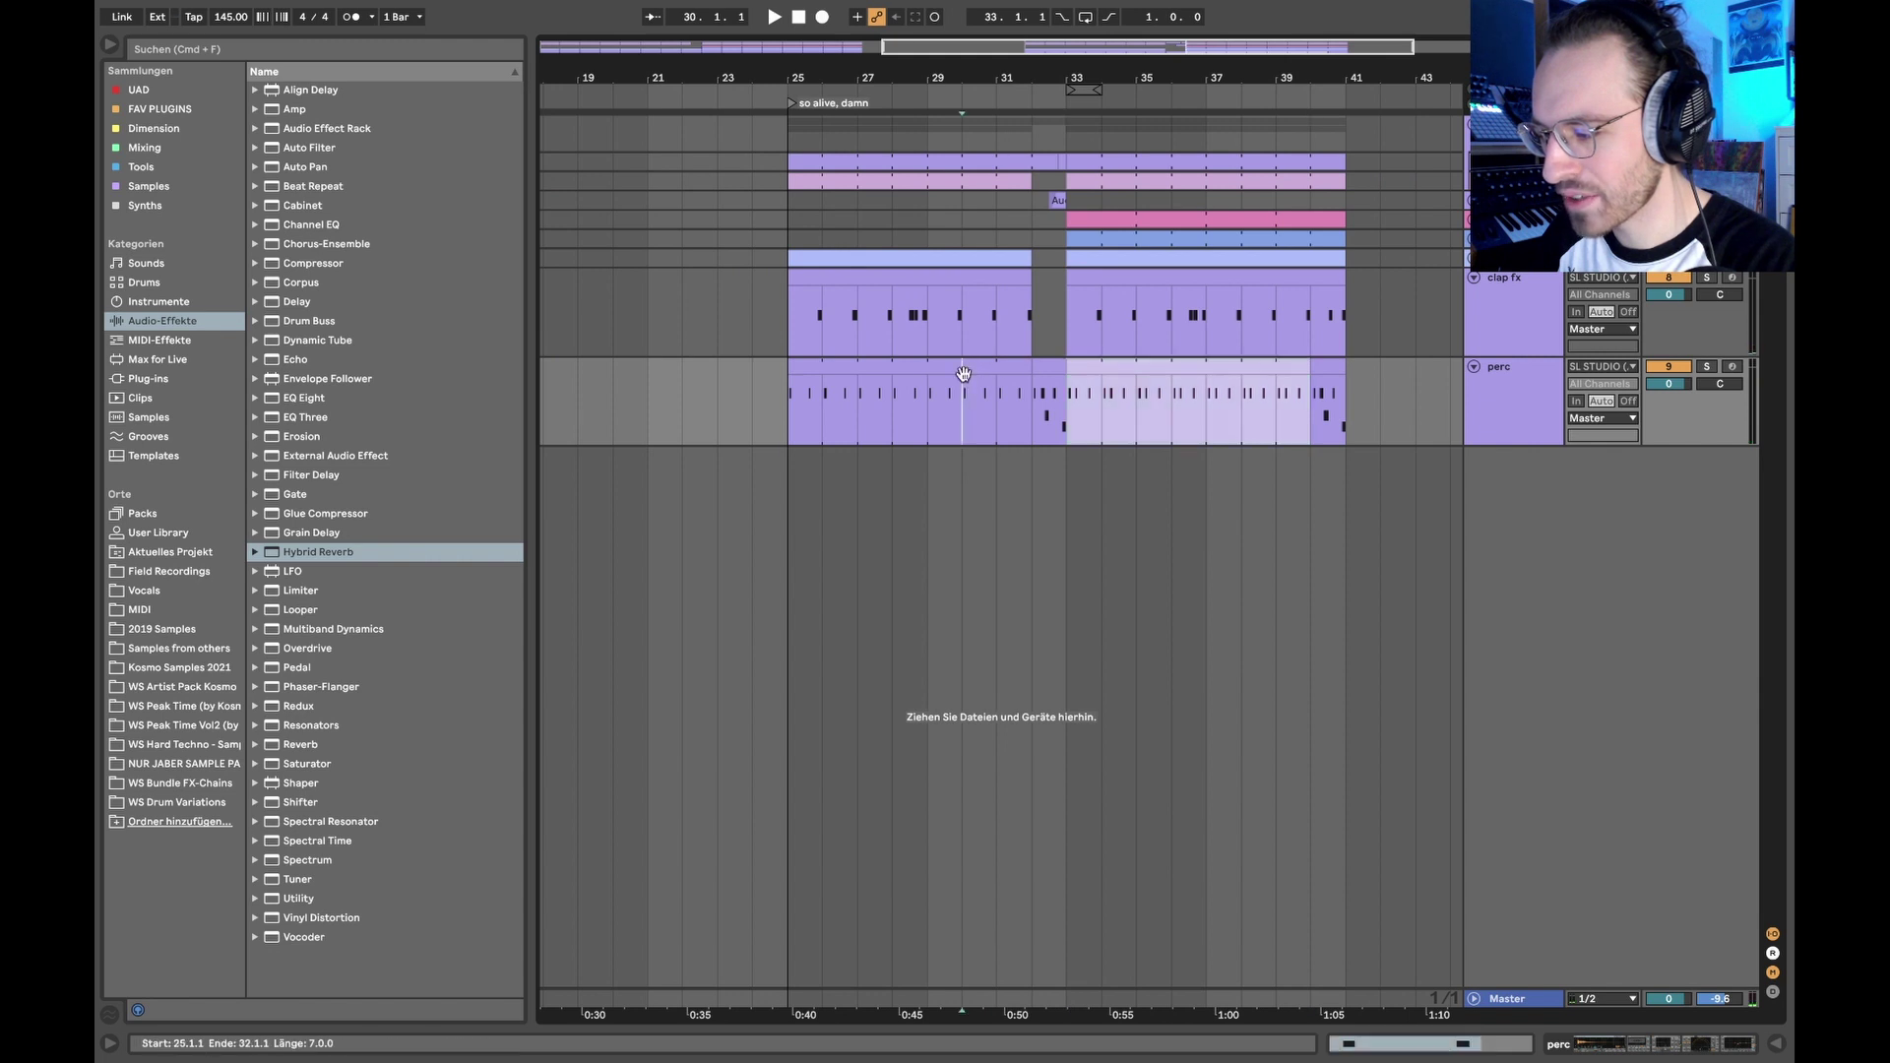
double_click(962, 372)
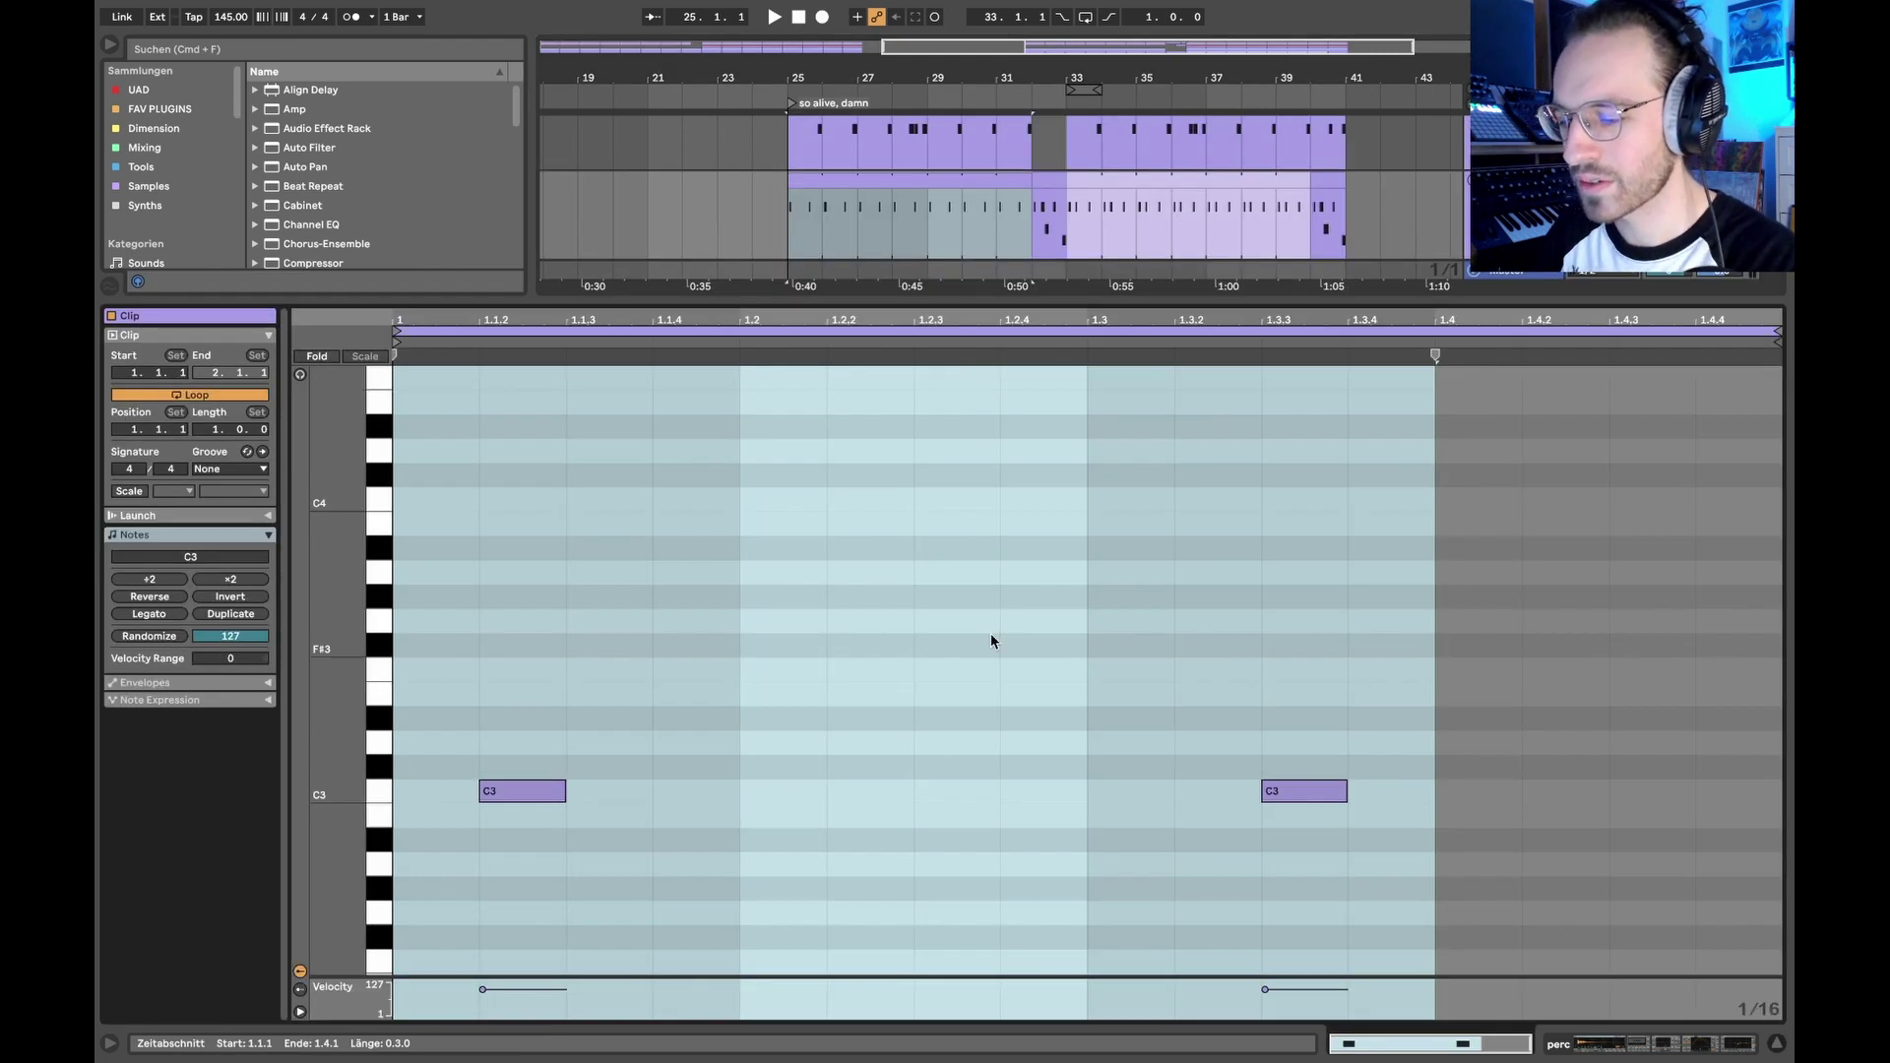
key(space)
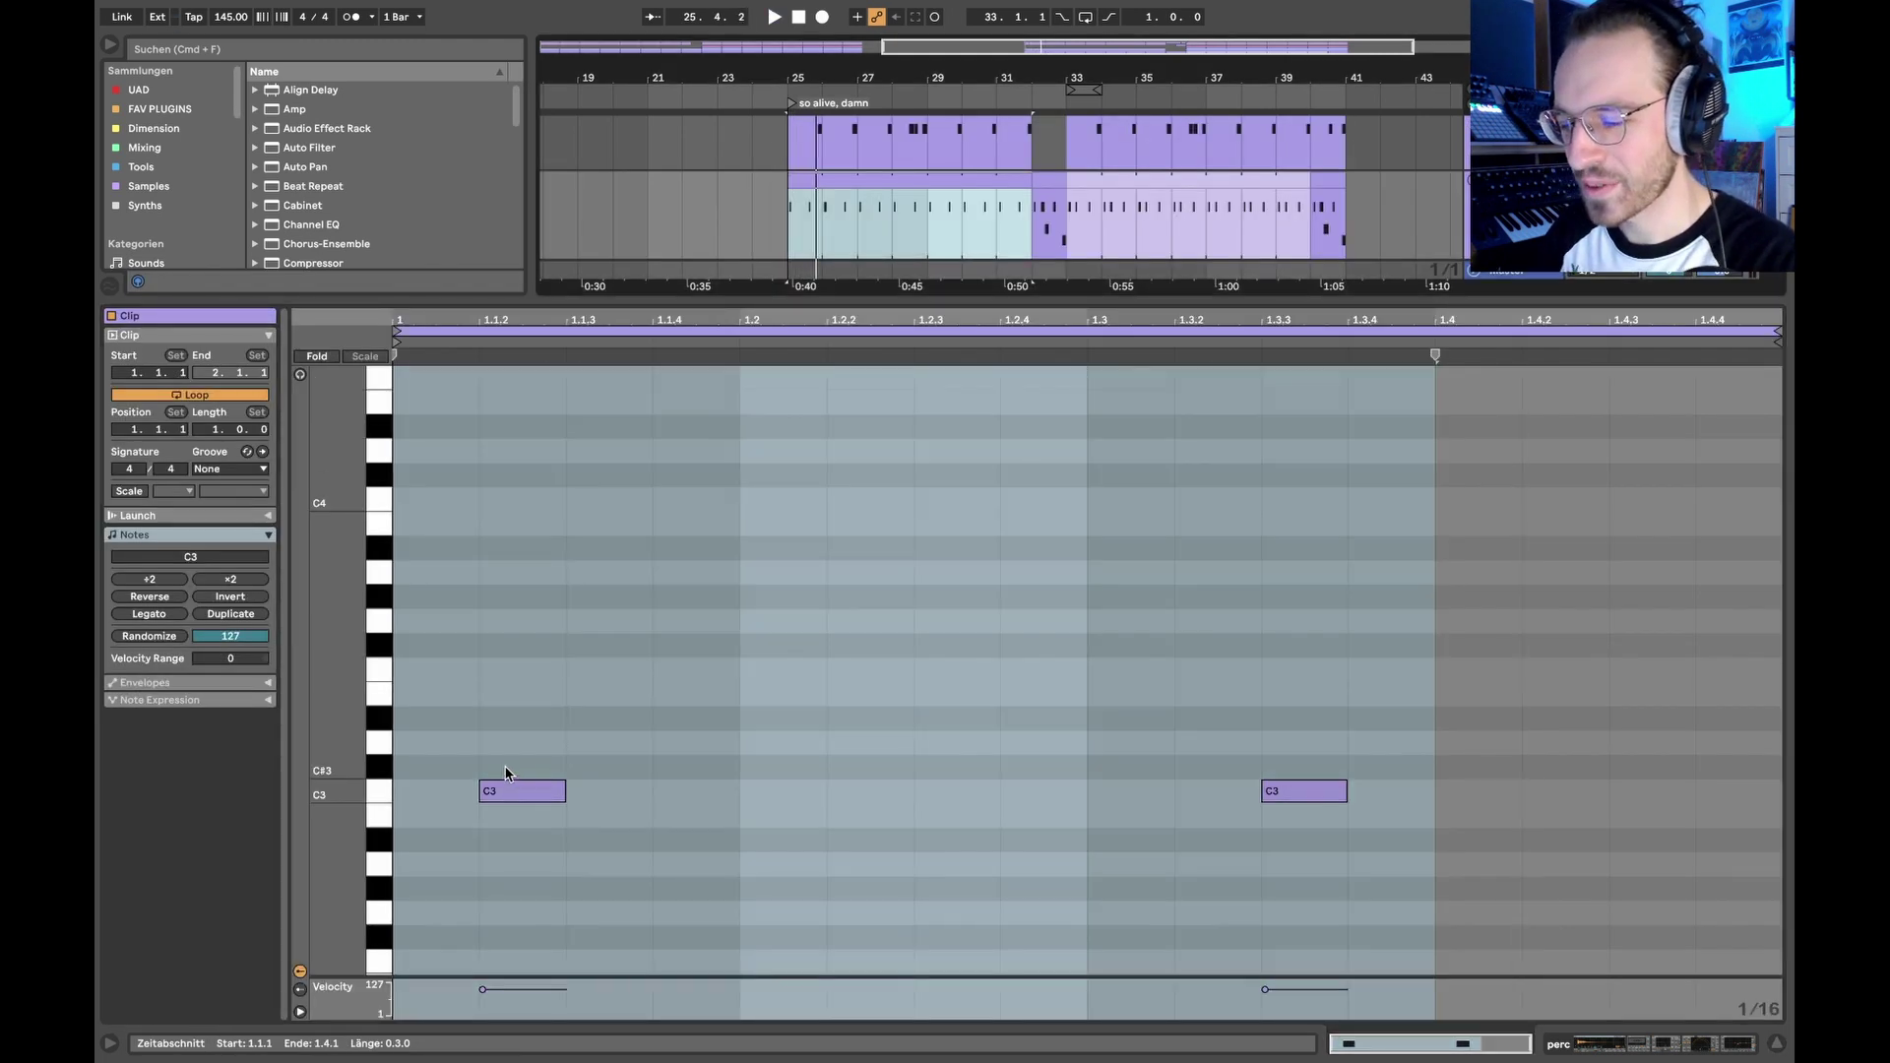
click(507, 790)
Step: Examine the extra C3 note at position 1.2 in the bar 33 perc clip and play from there
click(1102, 177)
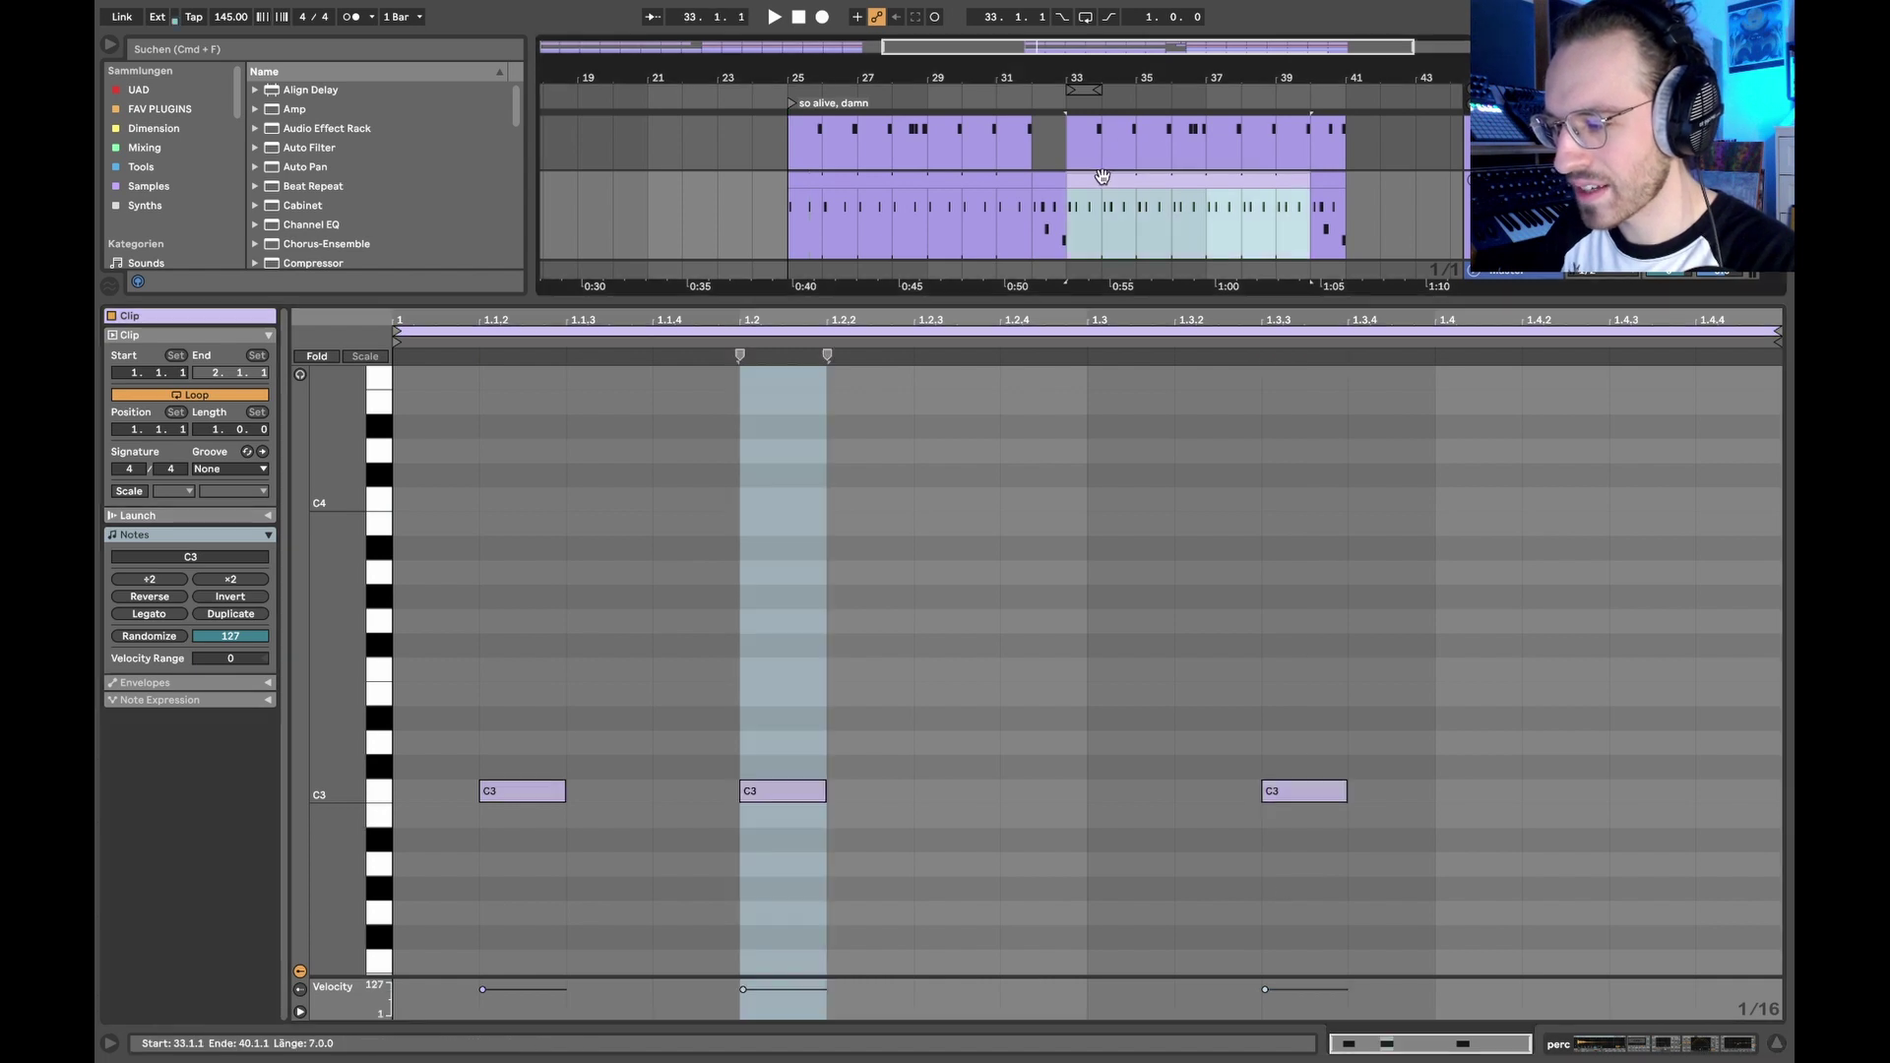
drag(575, 639, 485, 998)
drag(765, 719, 797, 970)
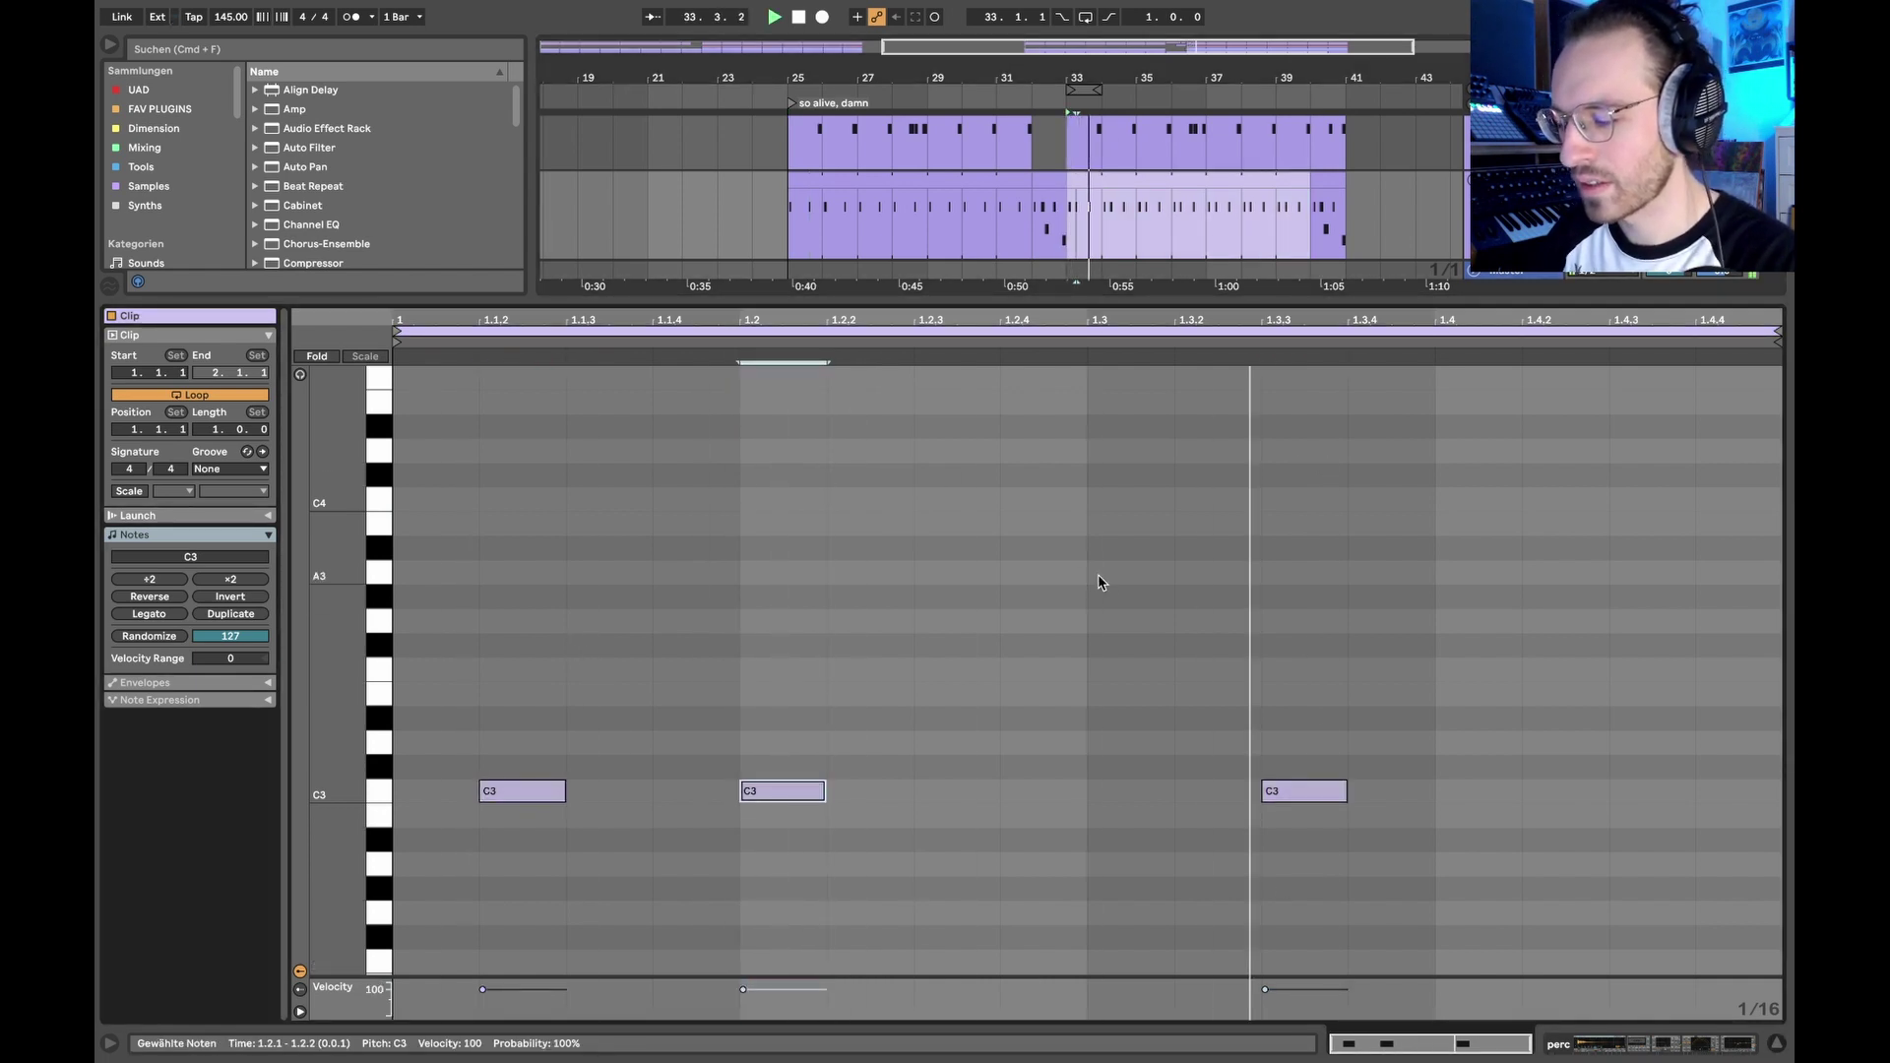
click(1145, 266)
key(super+alt+l)
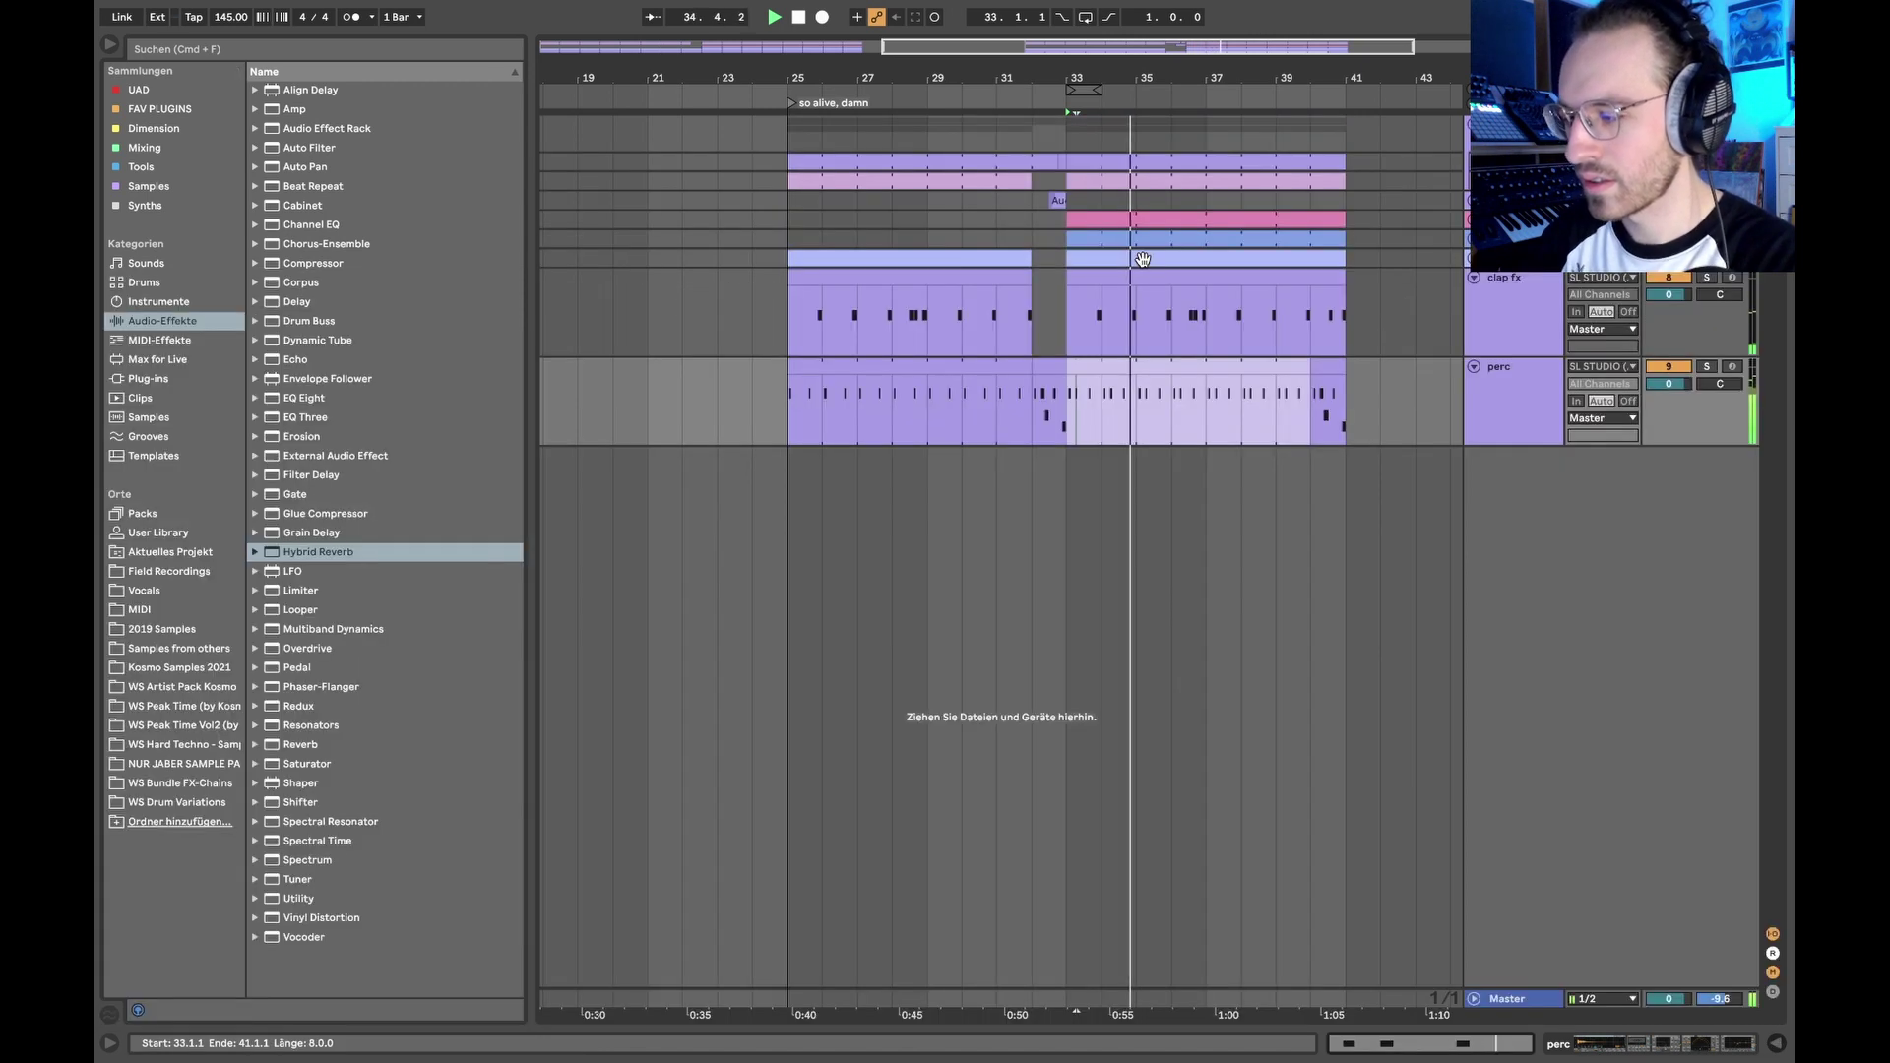
scroll(1143, 423, right, 5)
scroll(1044, 398, down, 5)
key(space)
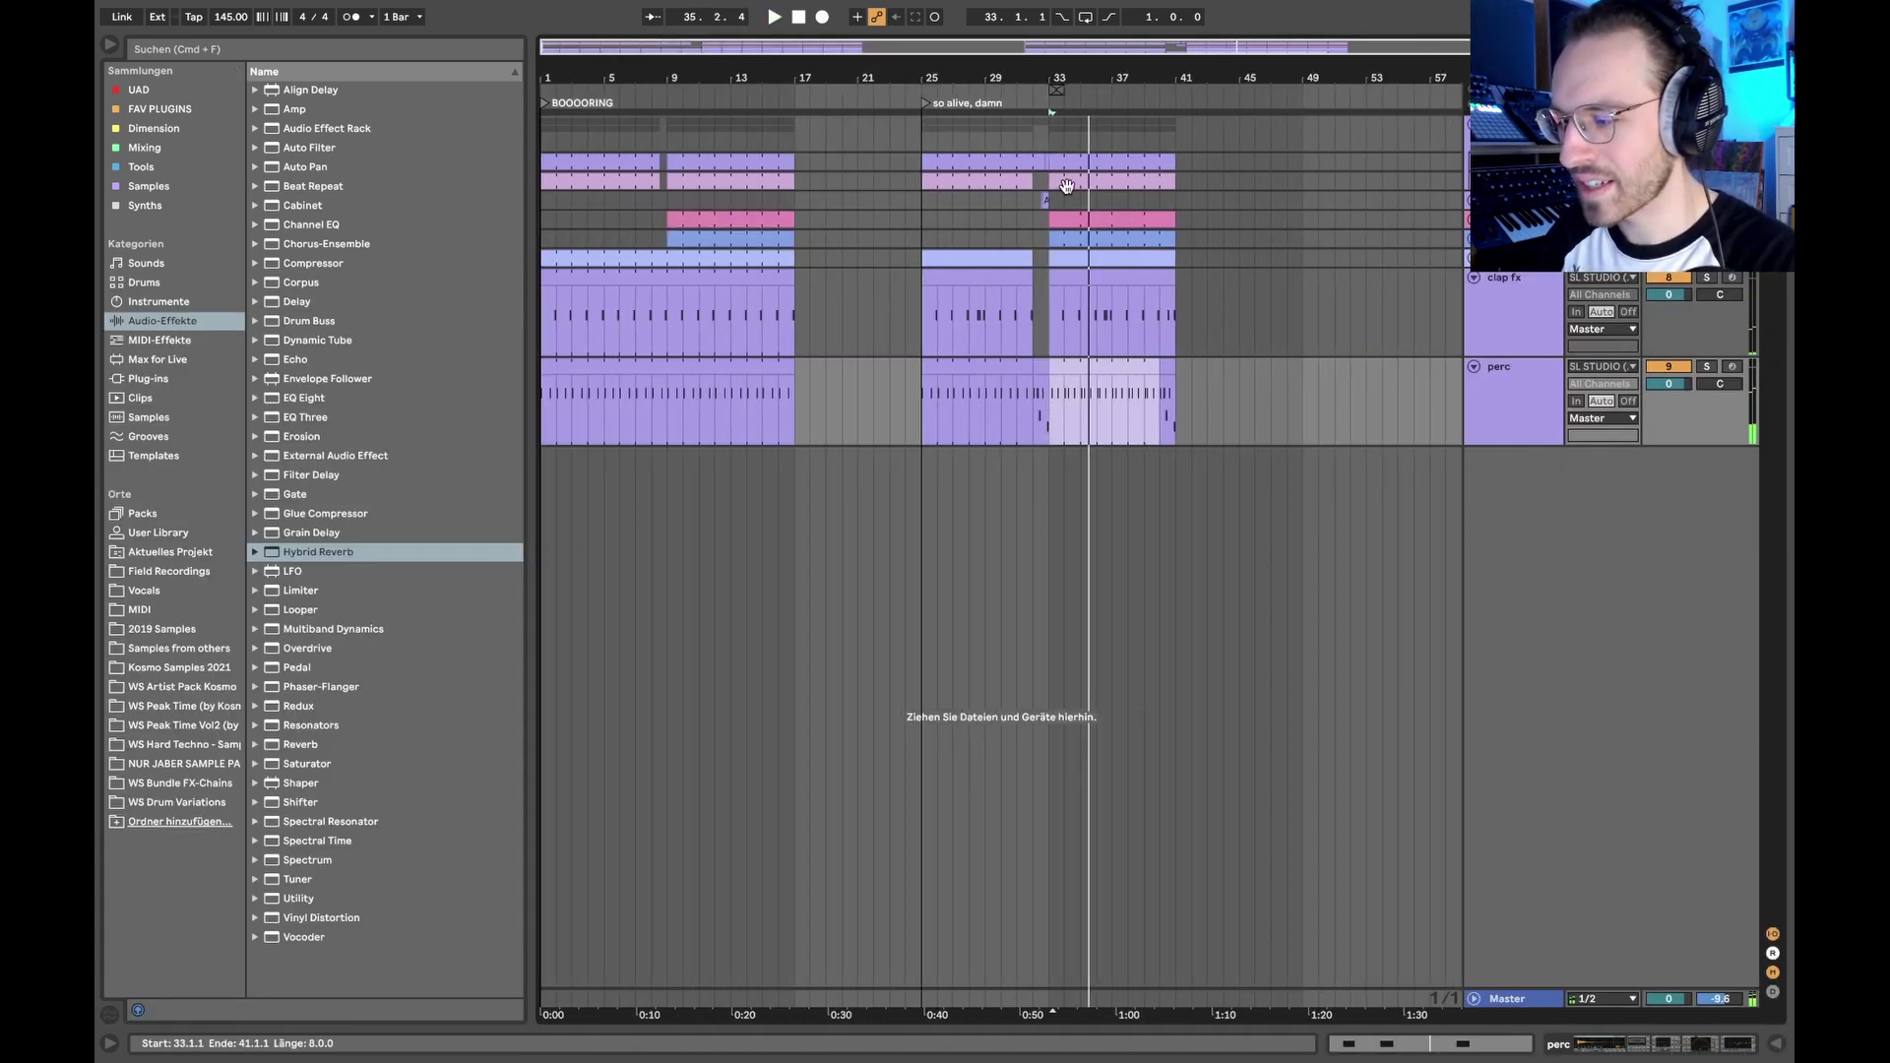
Step: Highlight the bars around the bar 33 transition from the reversed kick-bass track down to perc
scroll(1054, 187, up, 3)
click(981, 216)
scroll(982, 216, left, 3)
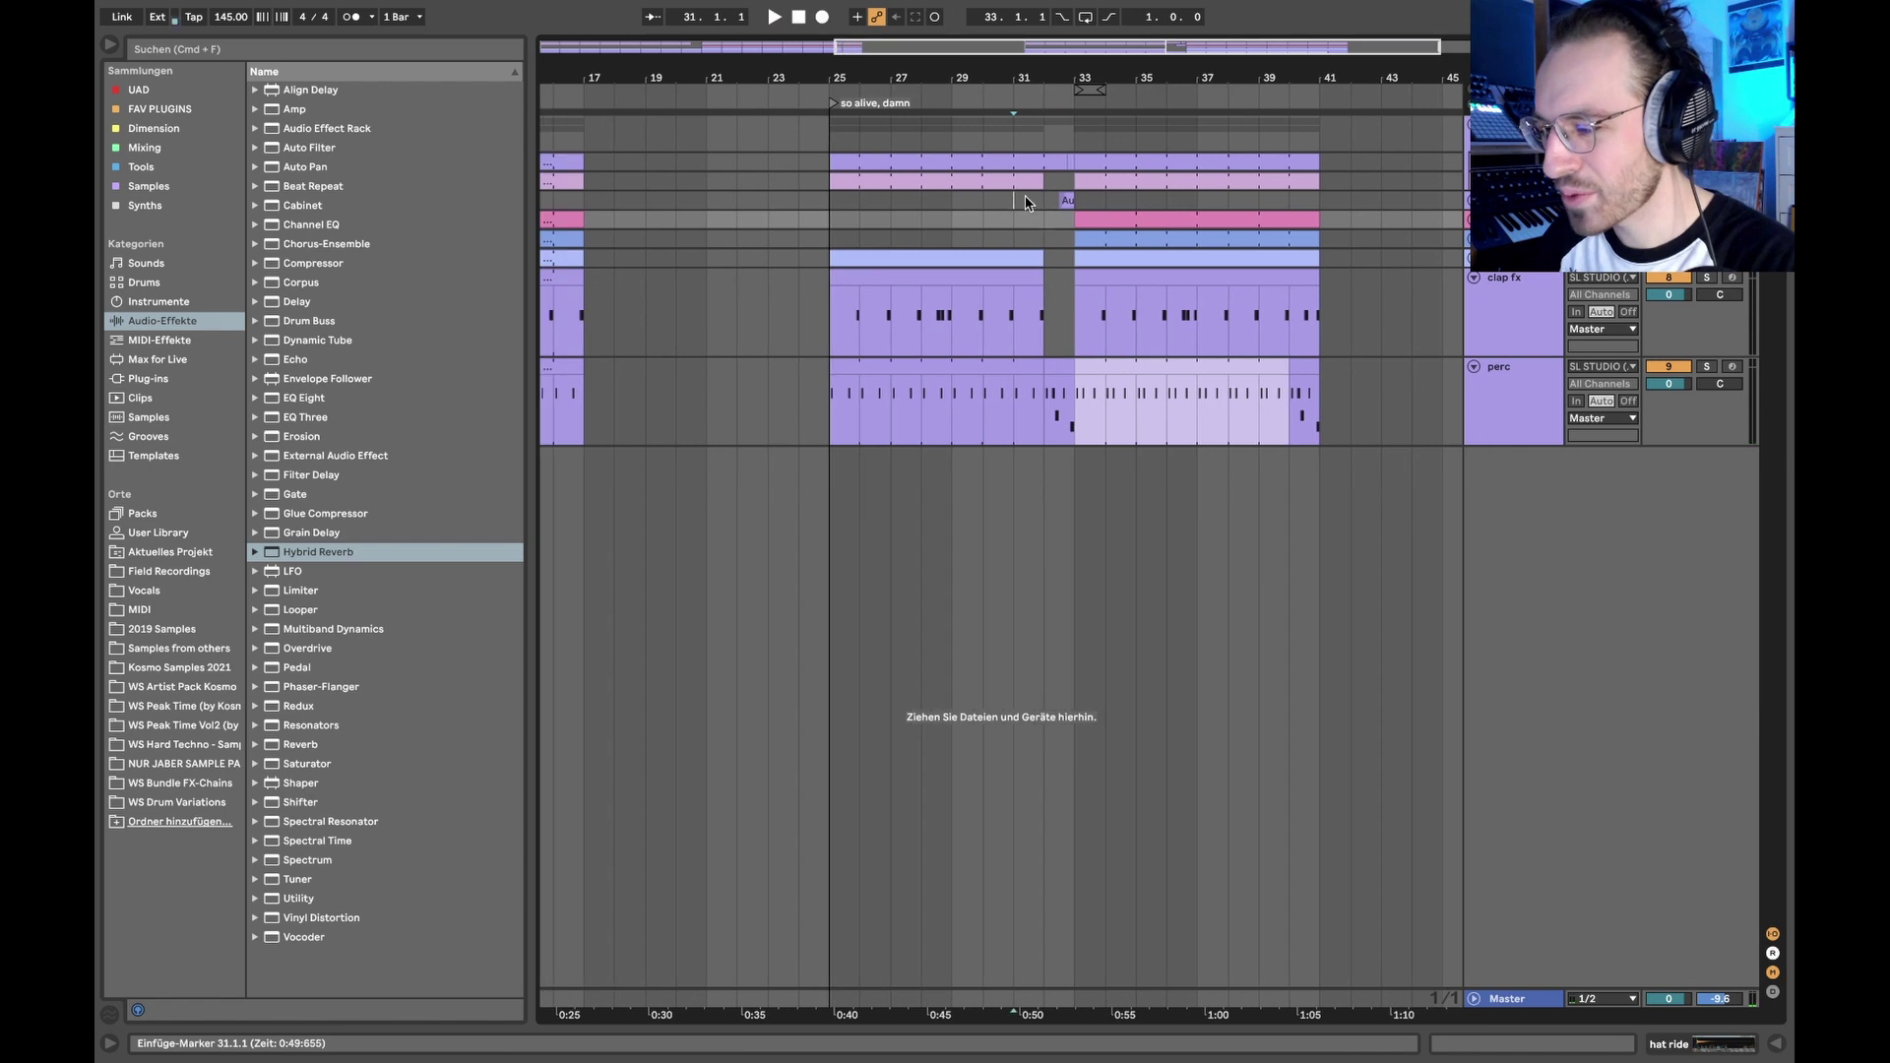
drag(1025, 194, 1171, 448)
Step: Play the transition of the BOOOORING section from bar 7 into bar 9 for comparison
scroll(759, 157, left, 10)
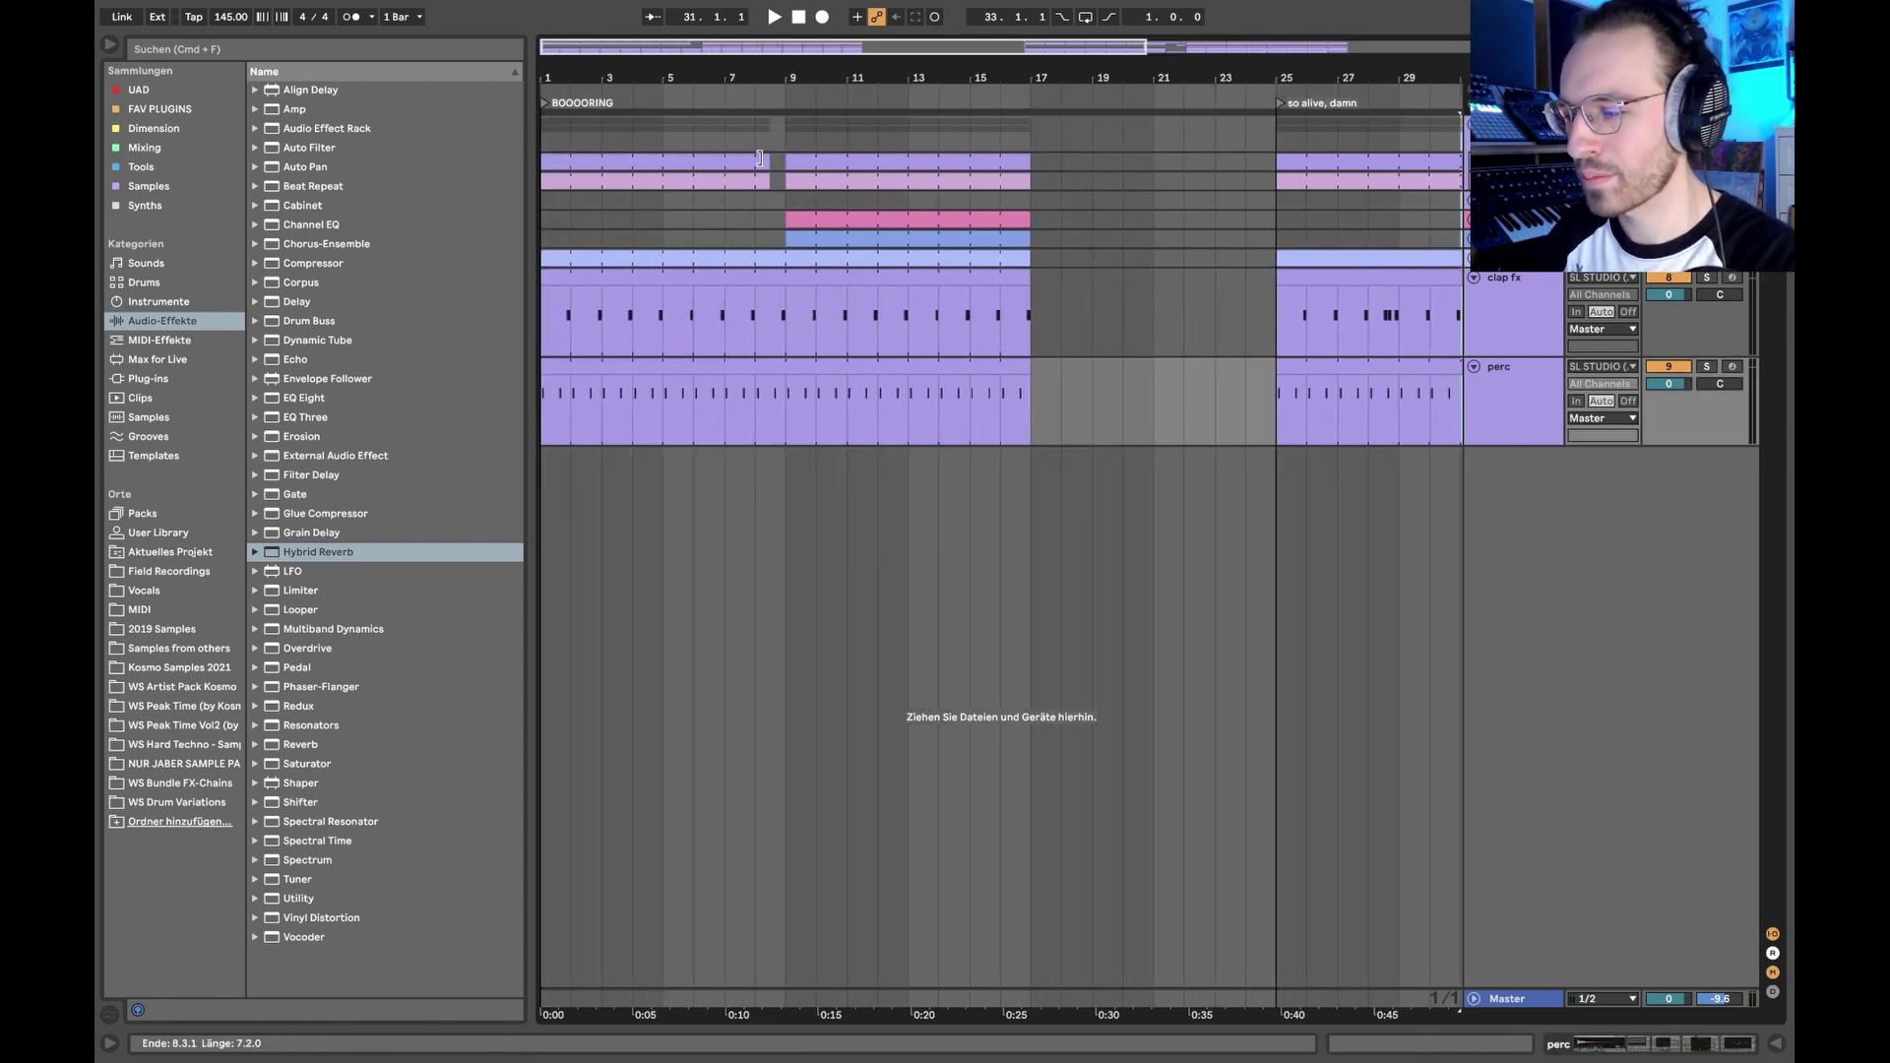
click(724, 132)
key(space)
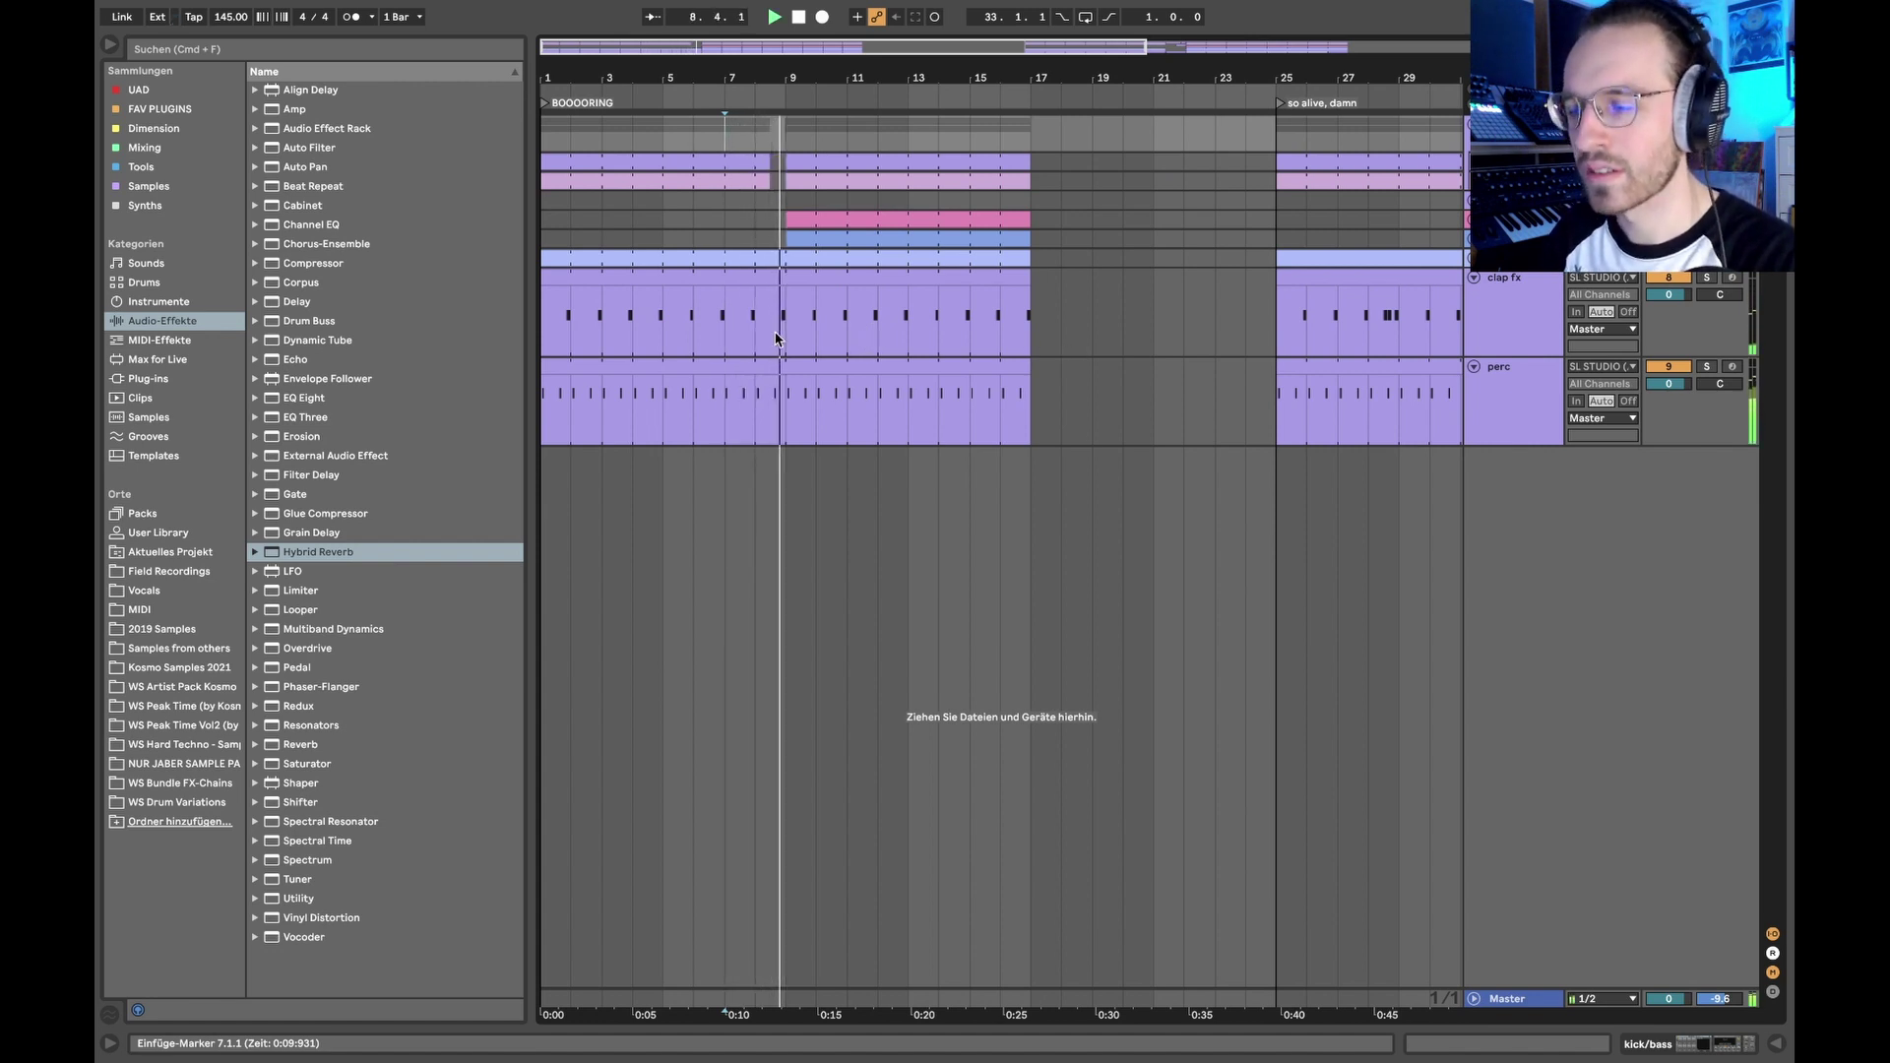
scroll(775, 339, right, 7)
key(space)
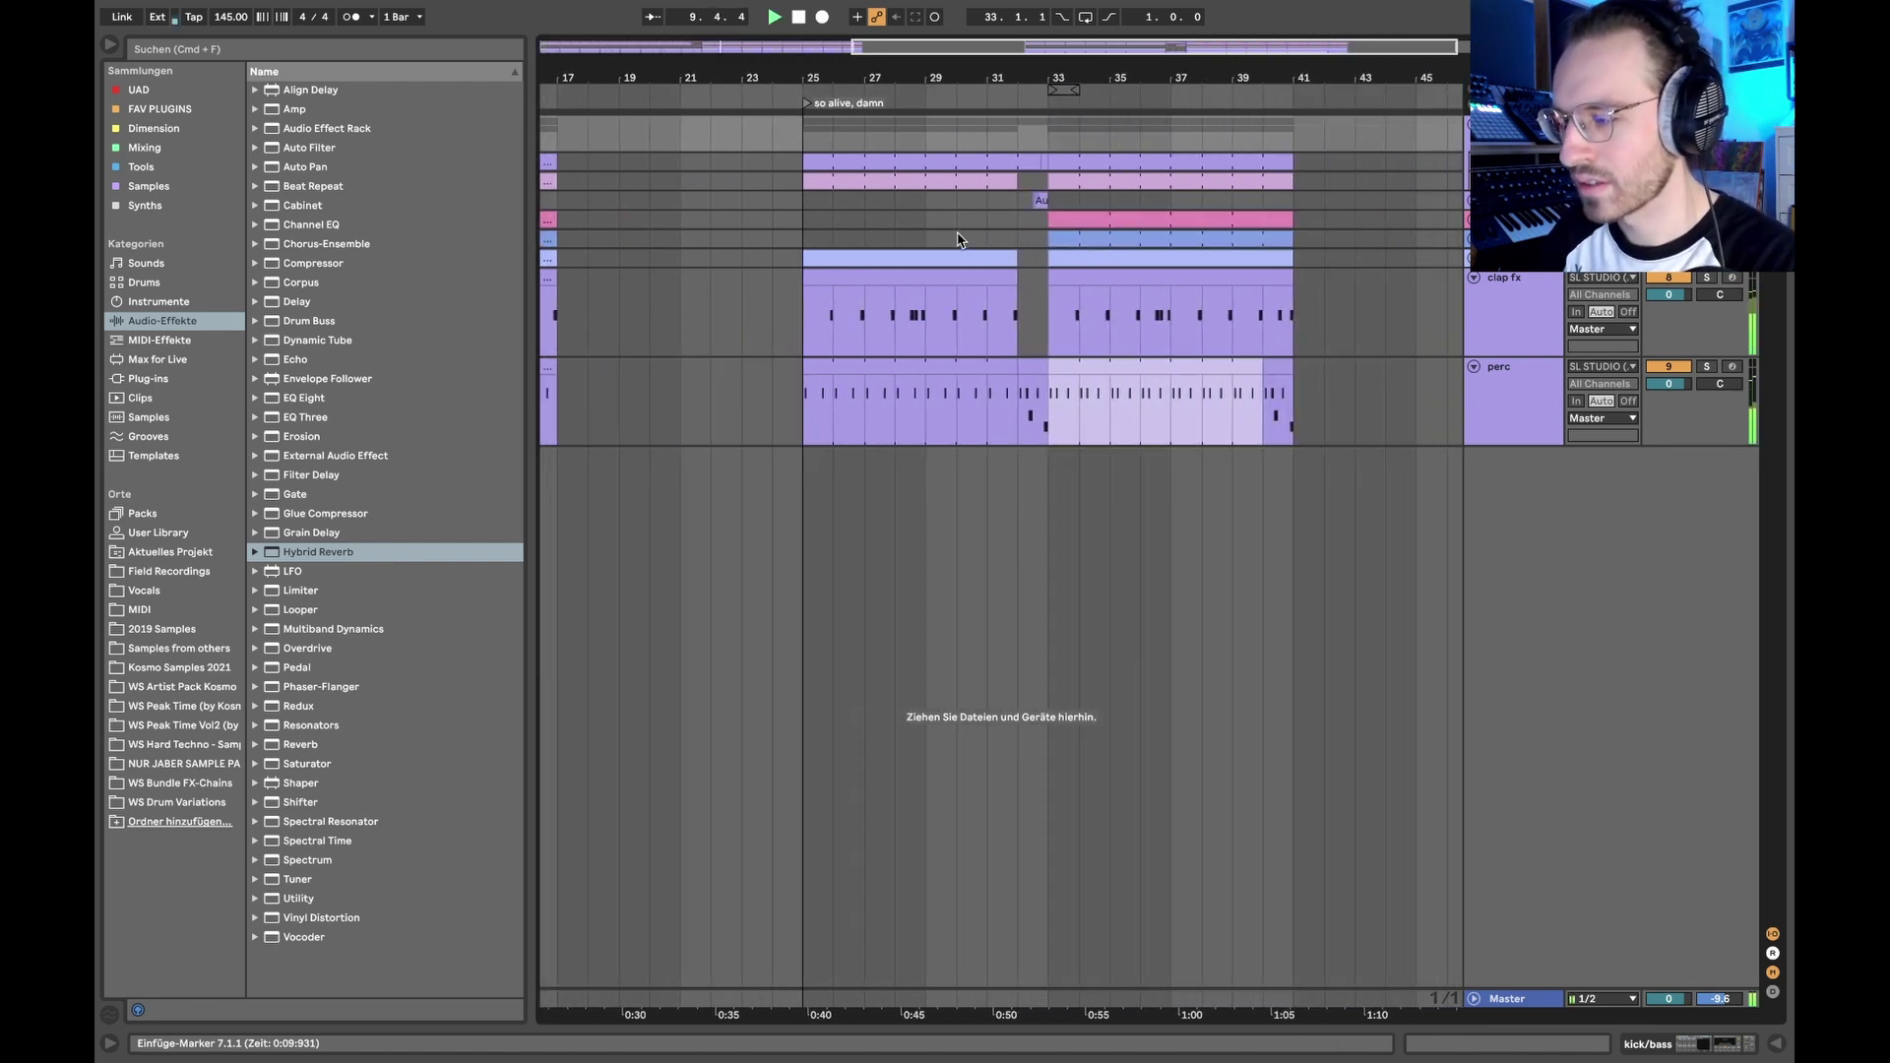
Step: Play the "so alive, damn" section from bar 31 to its end at bar 41
click(975, 207)
scroll(954, 275, right, 3)
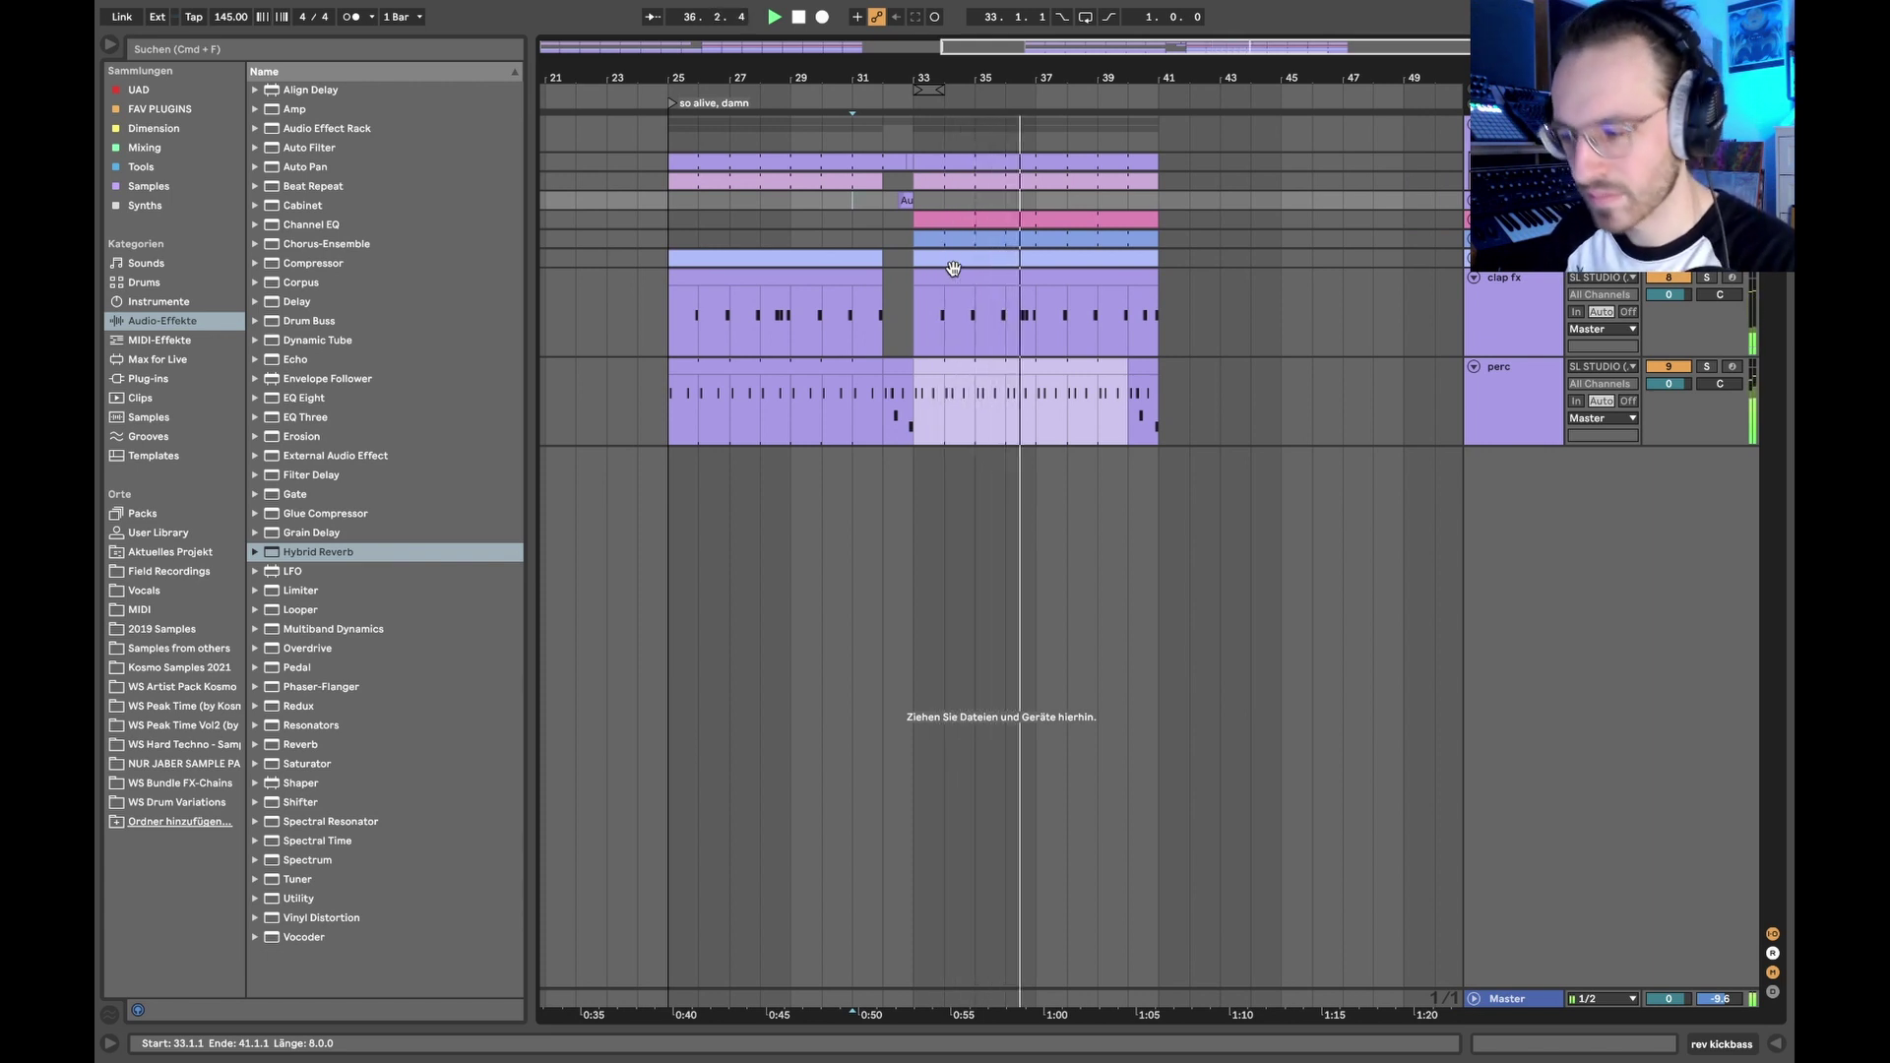
key(minus)
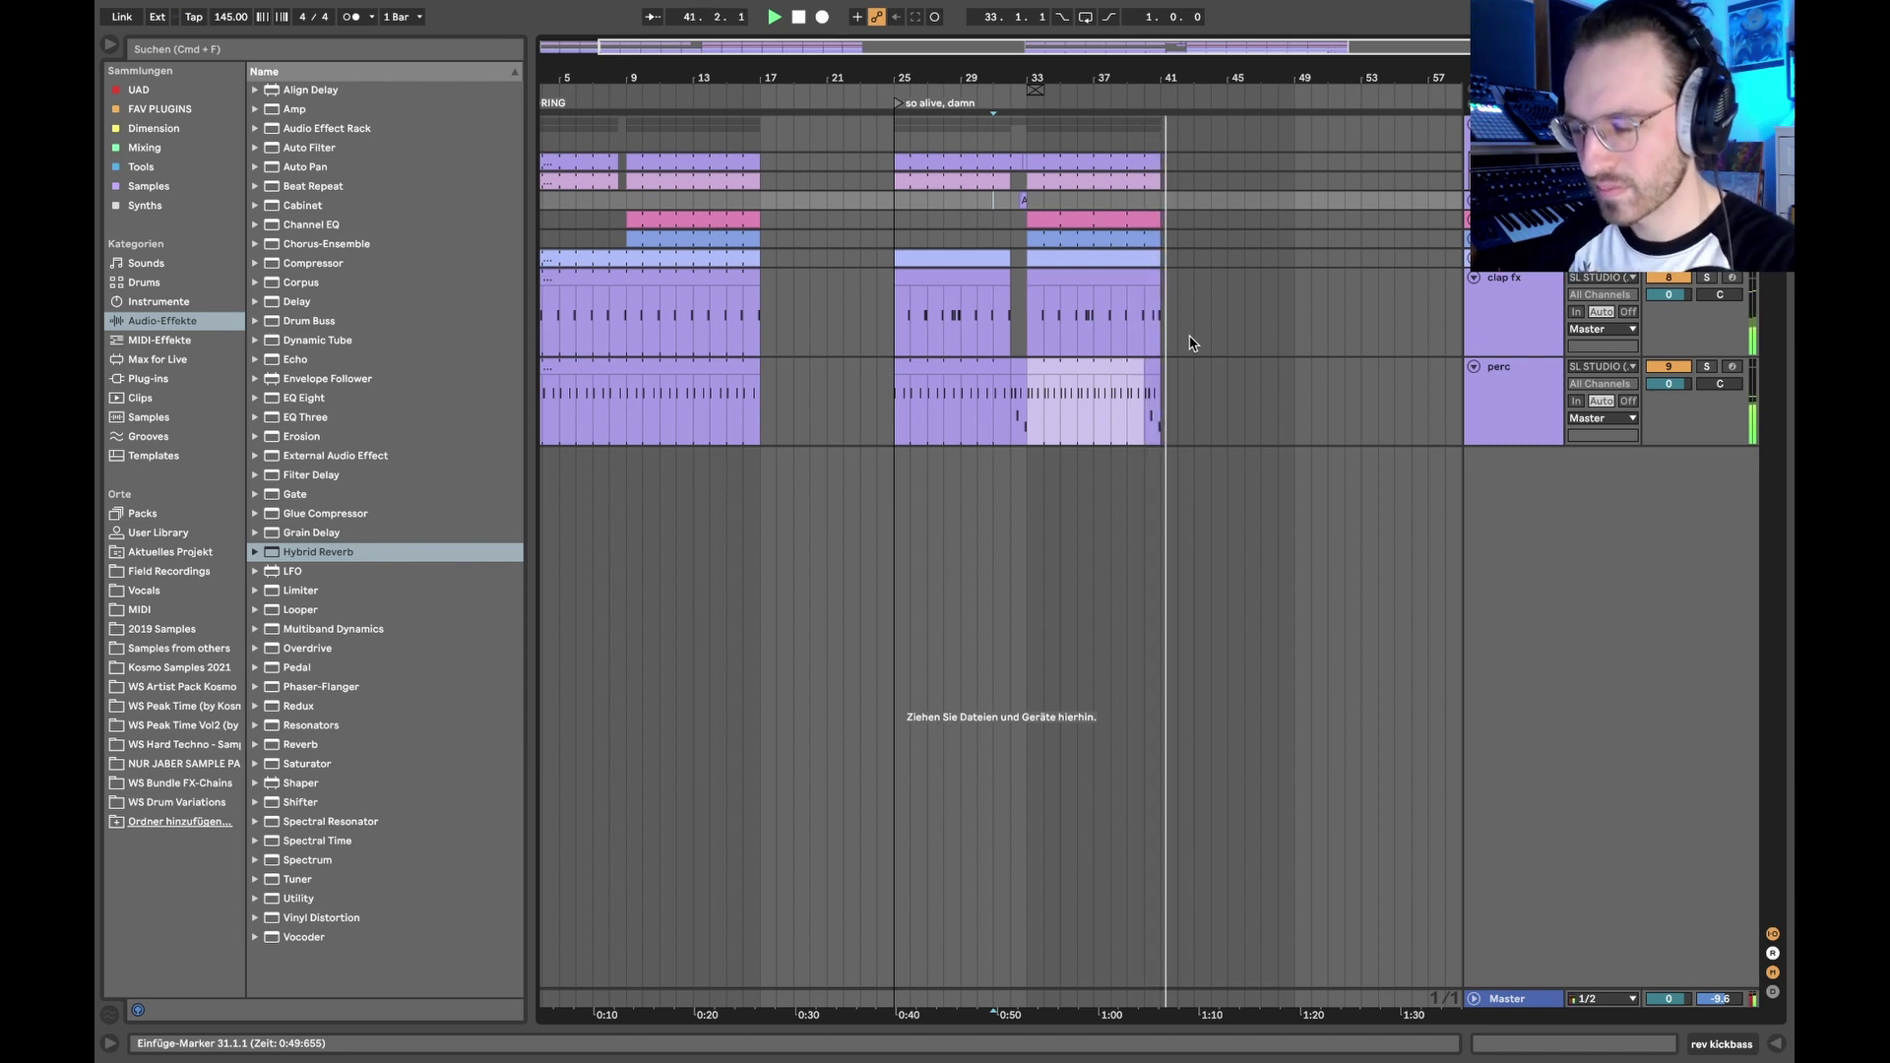
key(space)
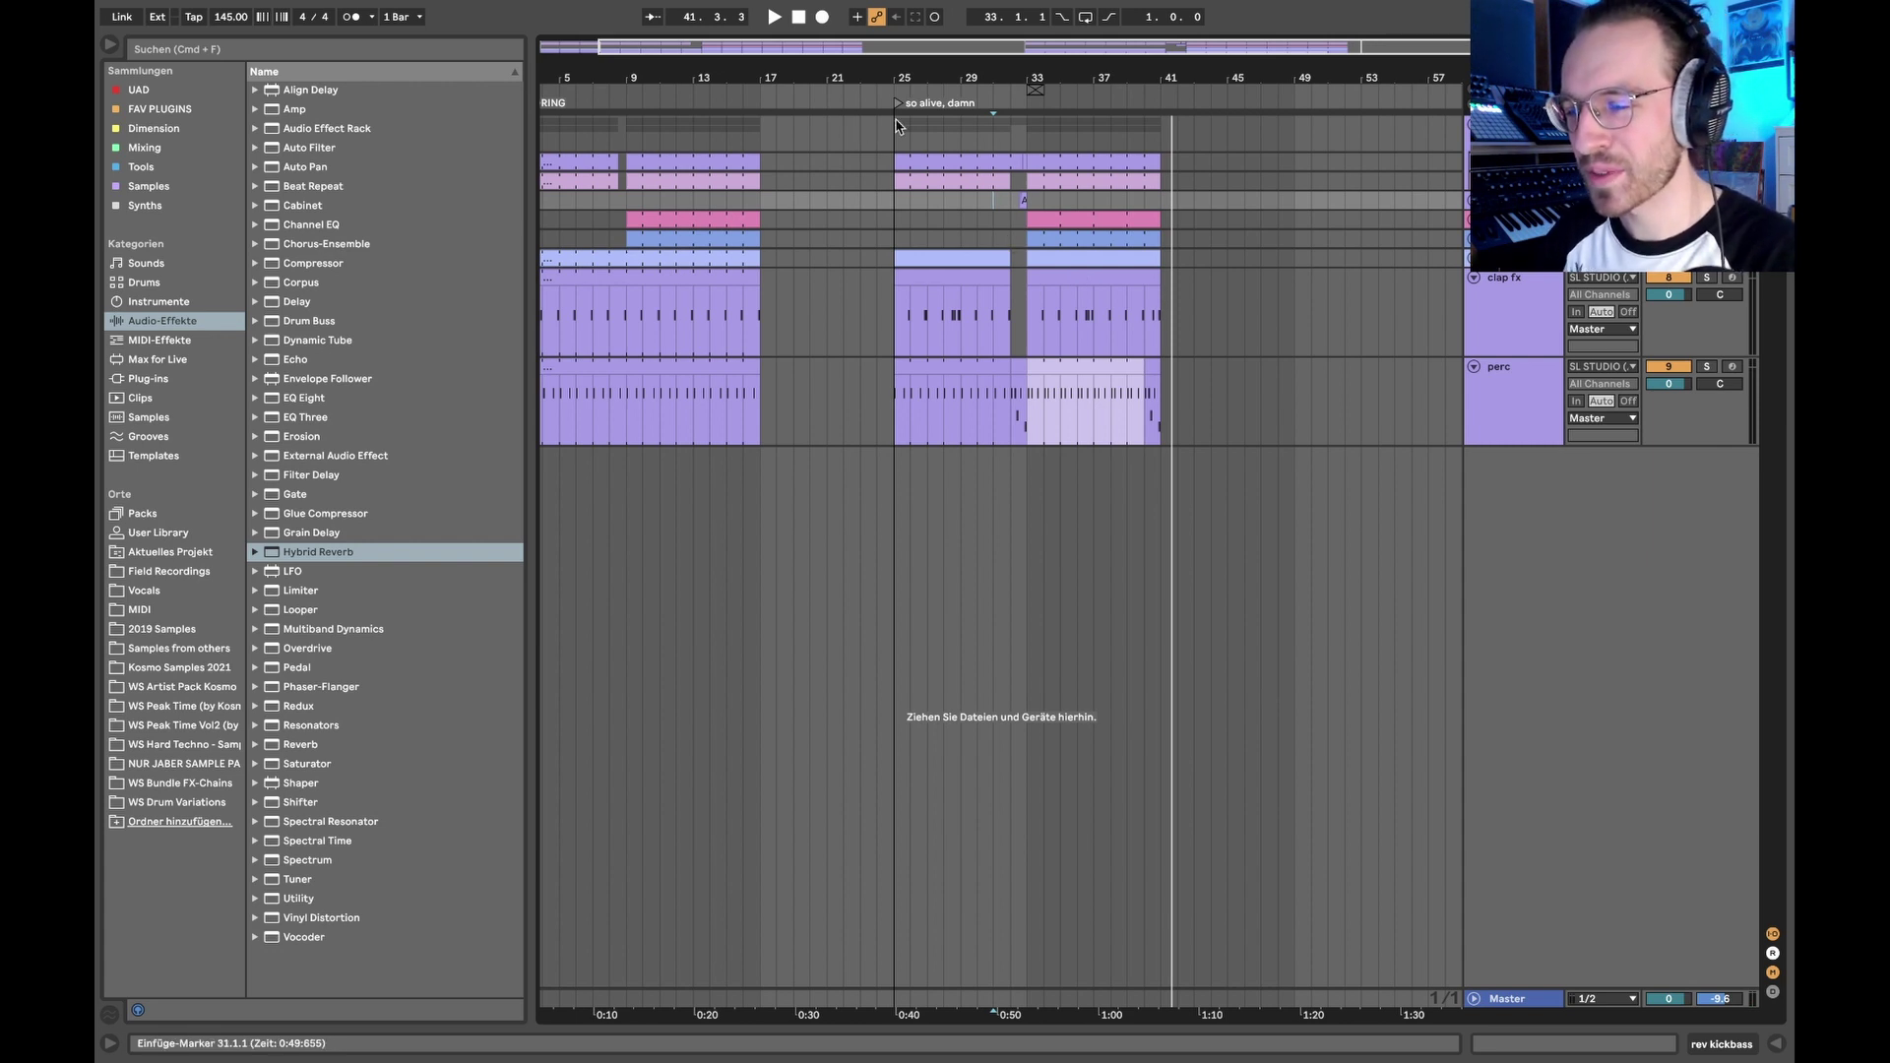
Step: Highlight bars 25 to 42 across all tracks and select the clap fx track
drag(895, 125, 1180, 403)
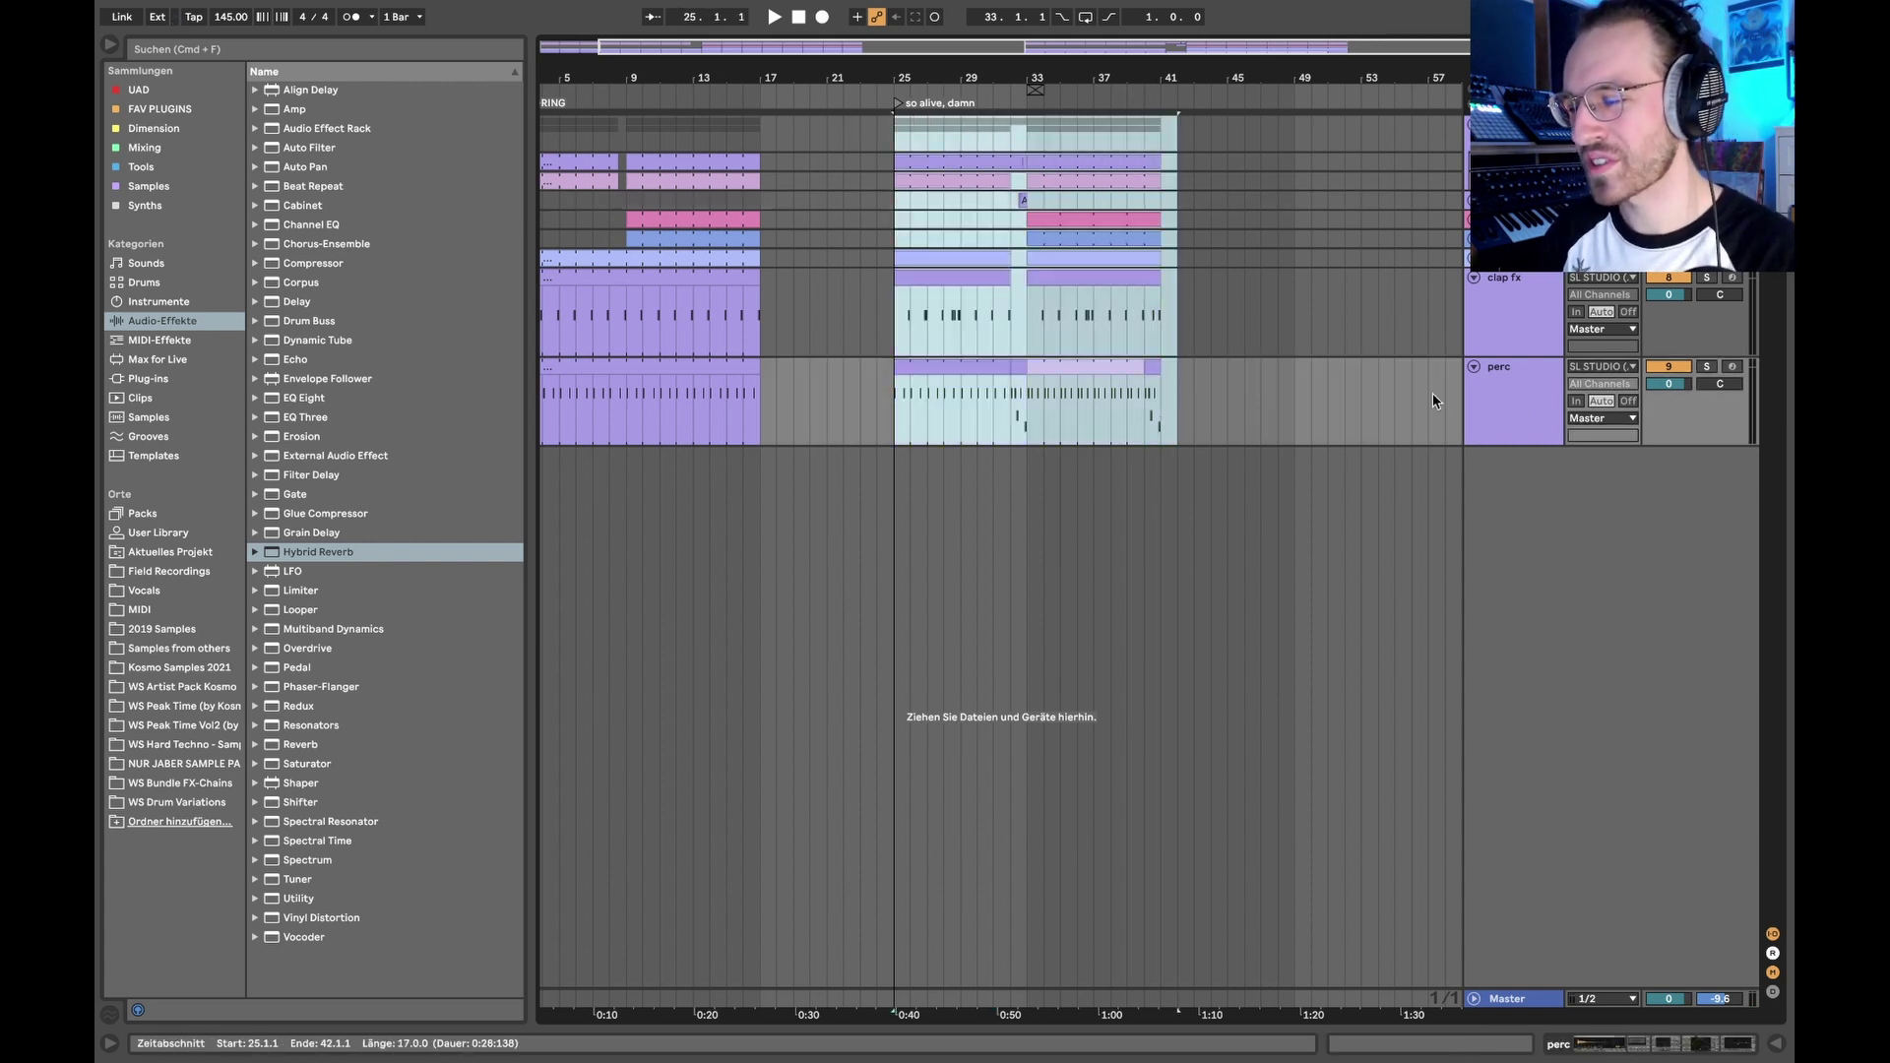
click(1505, 307)
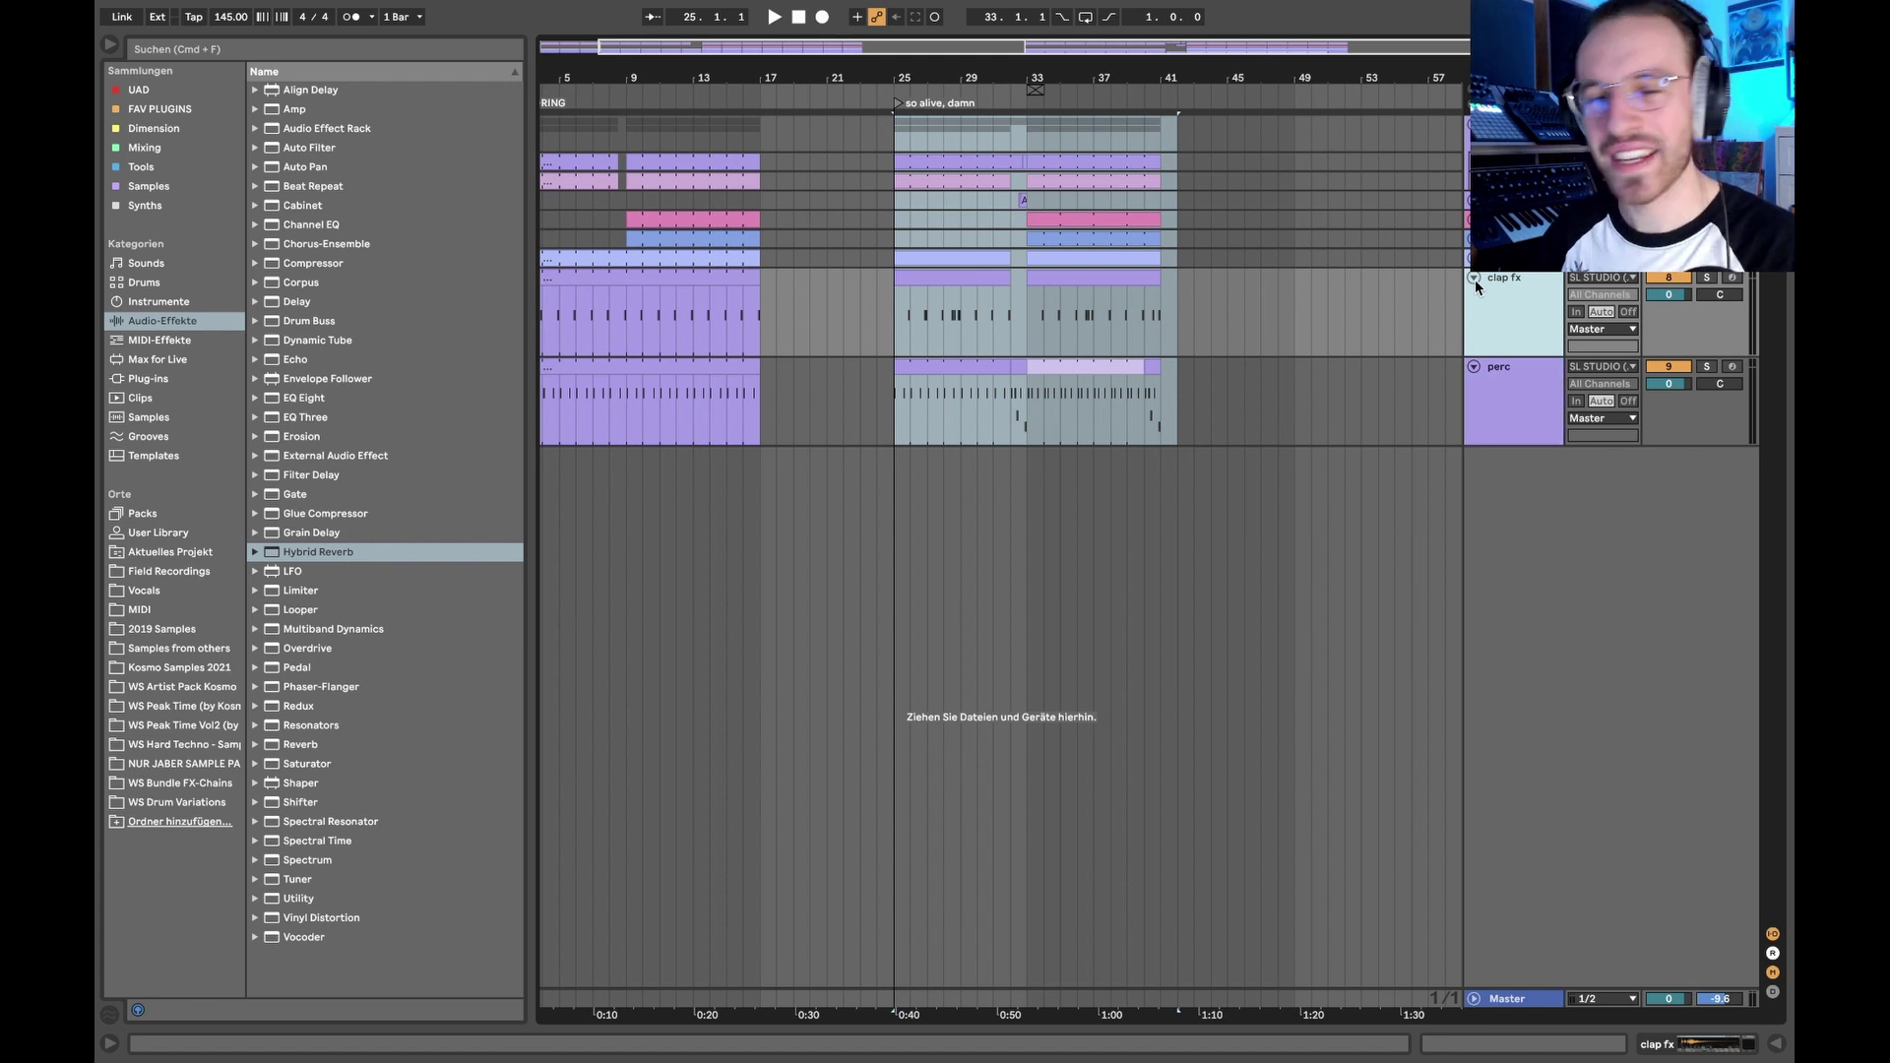